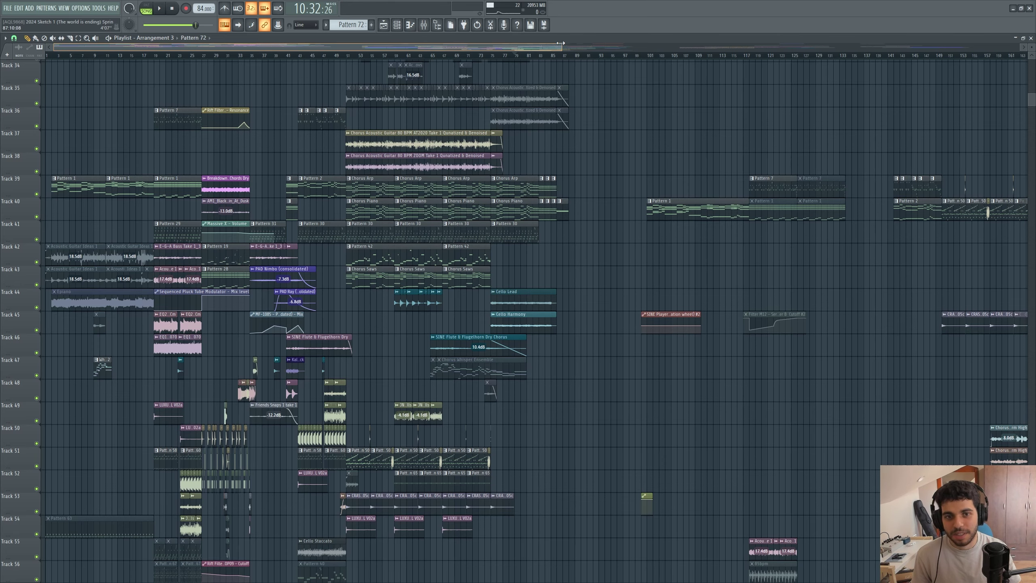
Select the first Pattern 1 clip on Track 39 in the playlist and open its channel rack.
drag(562, 47, 222, 134)
scroll(196, 359, up, 6)
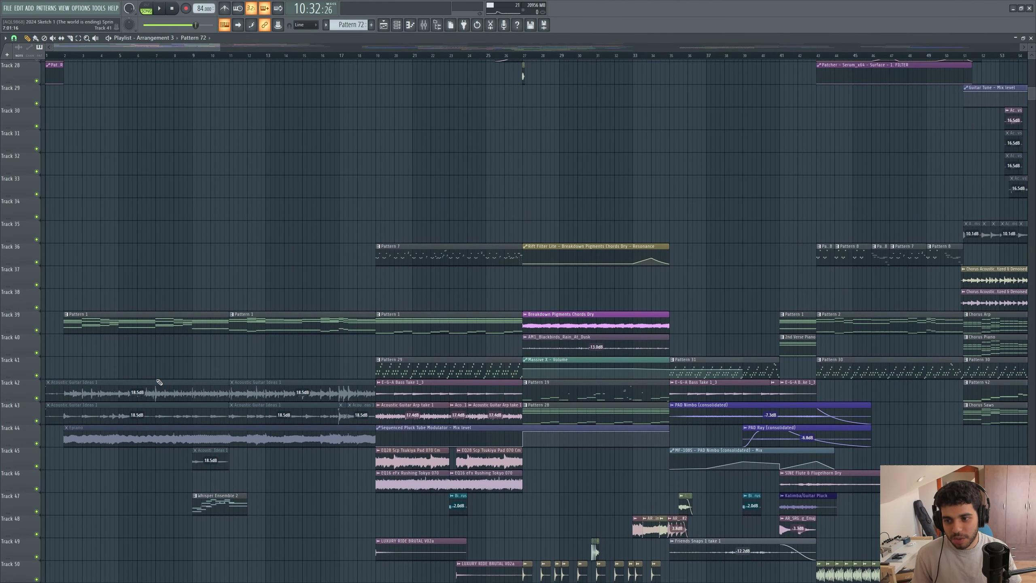
scroll(124, 388, down, 2)
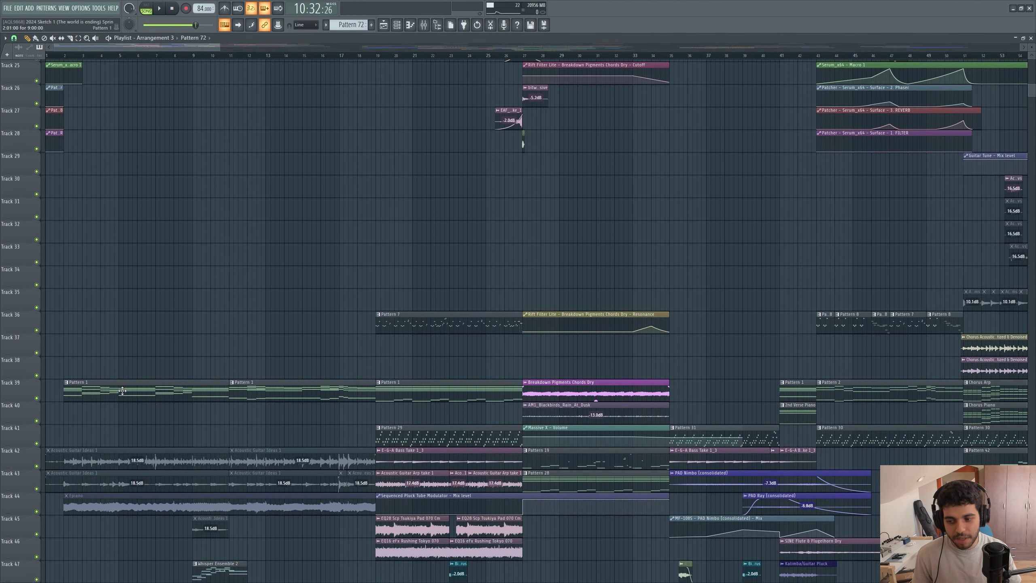
click(124, 389)
click(408, 26)
click(408, 27)
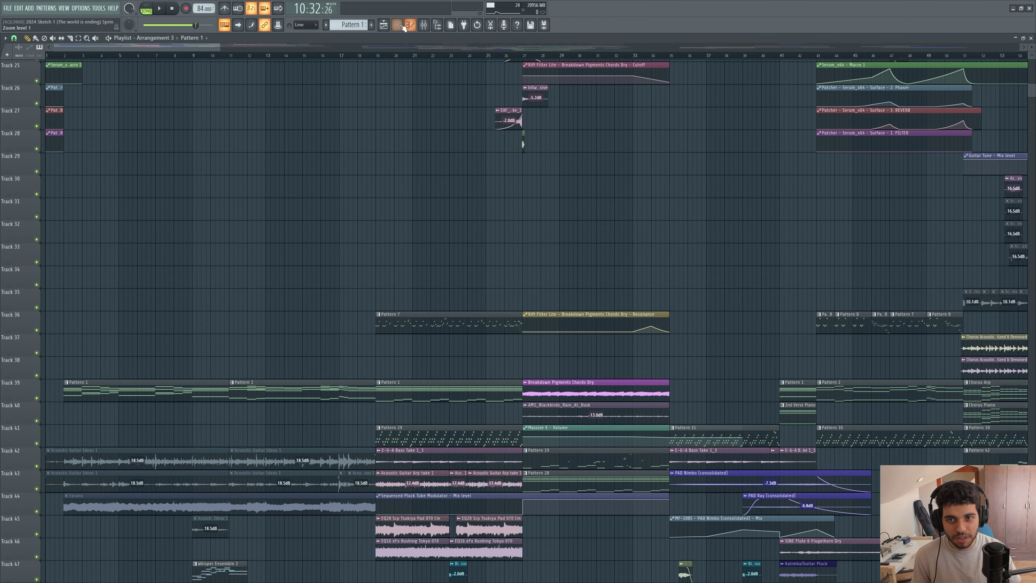
click(400, 26)
drag(269, 55, 361, 65)
Open the Serum_x64 #2 instrument to inspect its sound settings, and close its window.
click(413, 141)
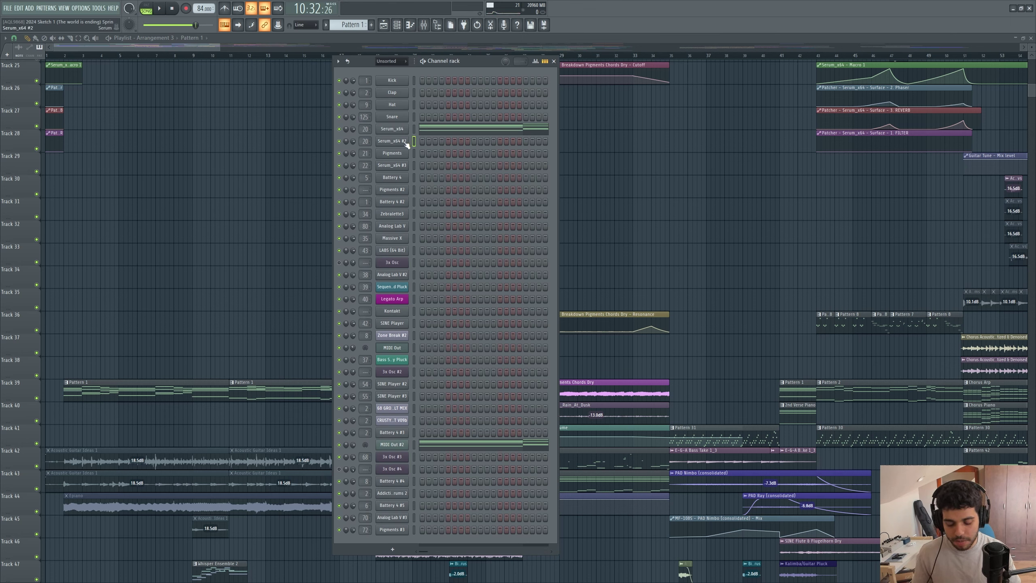
click(406, 143)
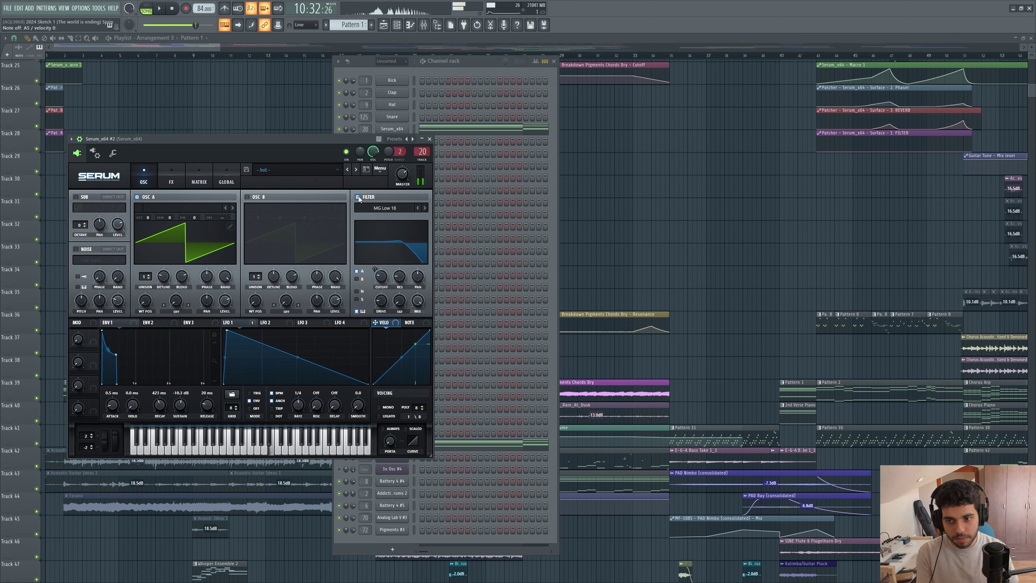
click(429, 139)
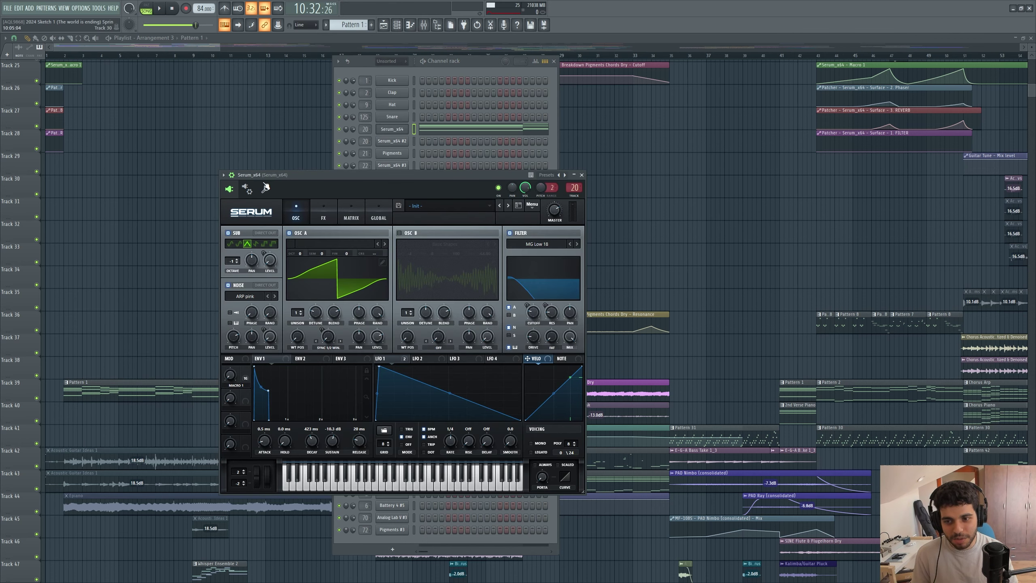
Open the Serum_x64 channel's miscellaneous settings and play Pattern 1 in pattern mode.
click(266, 188)
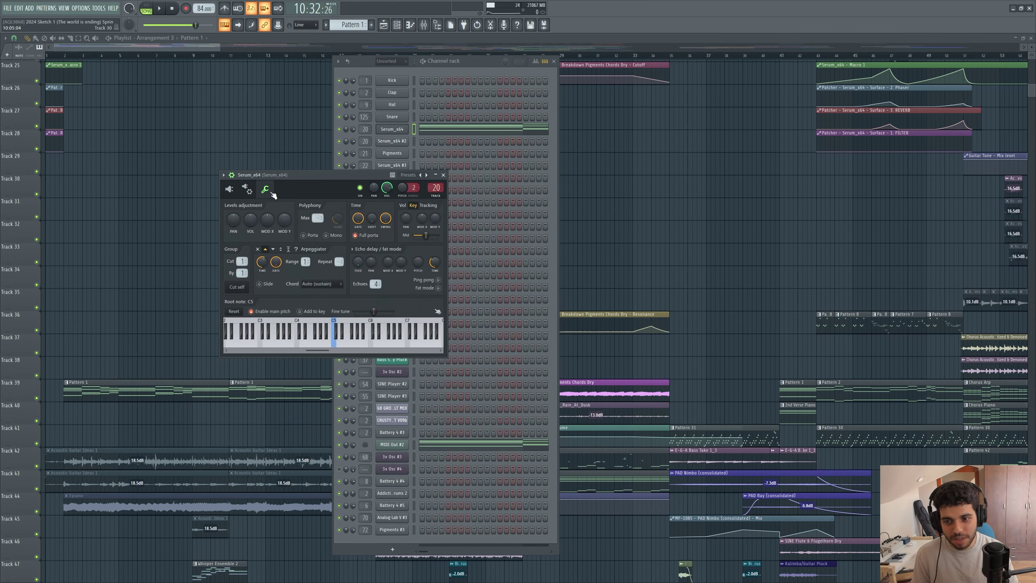
click(147, 4)
click(159, 8)
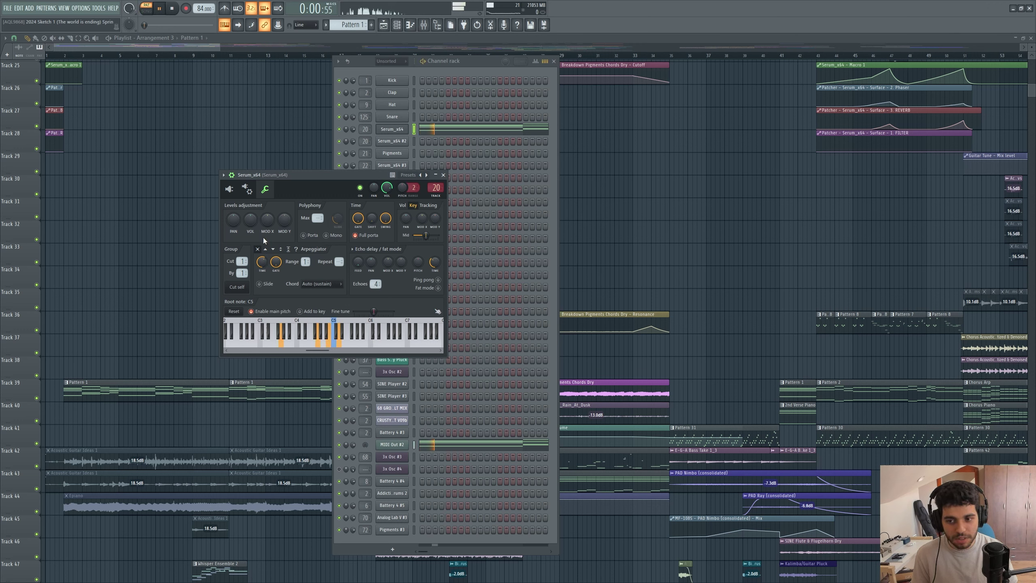
key(space)
key(space)
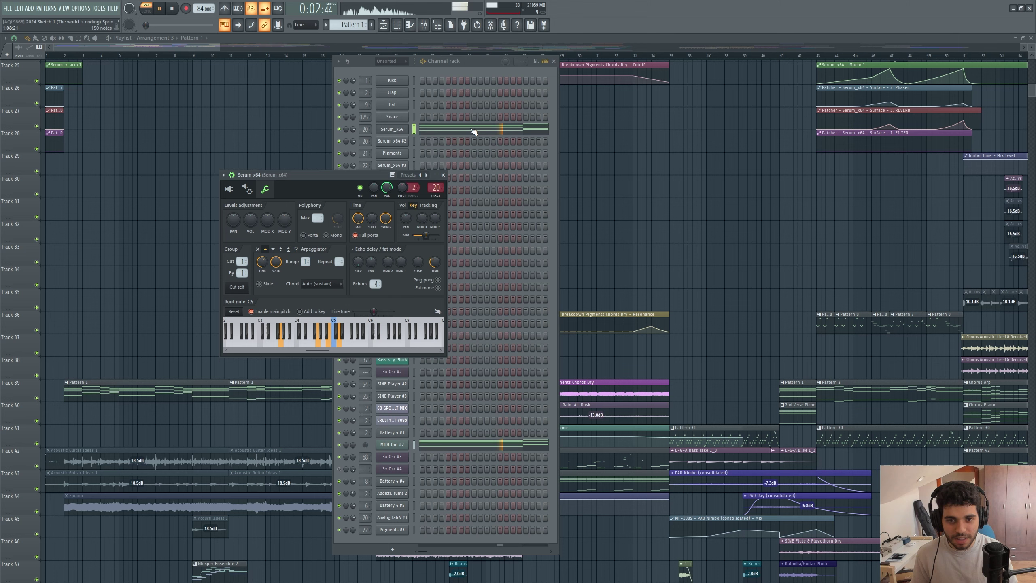
key(space)
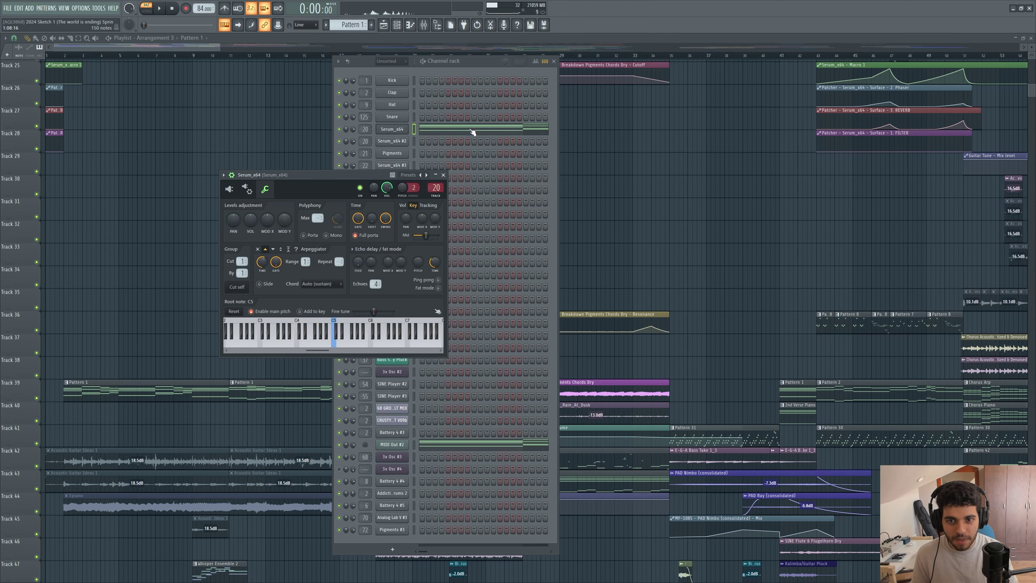
Open the Serum_x64 notes of Pattern 1 in the piano roll and examine the chord progression up to about bar 22.
click(473, 129)
scroll(105, 257, down, 3)
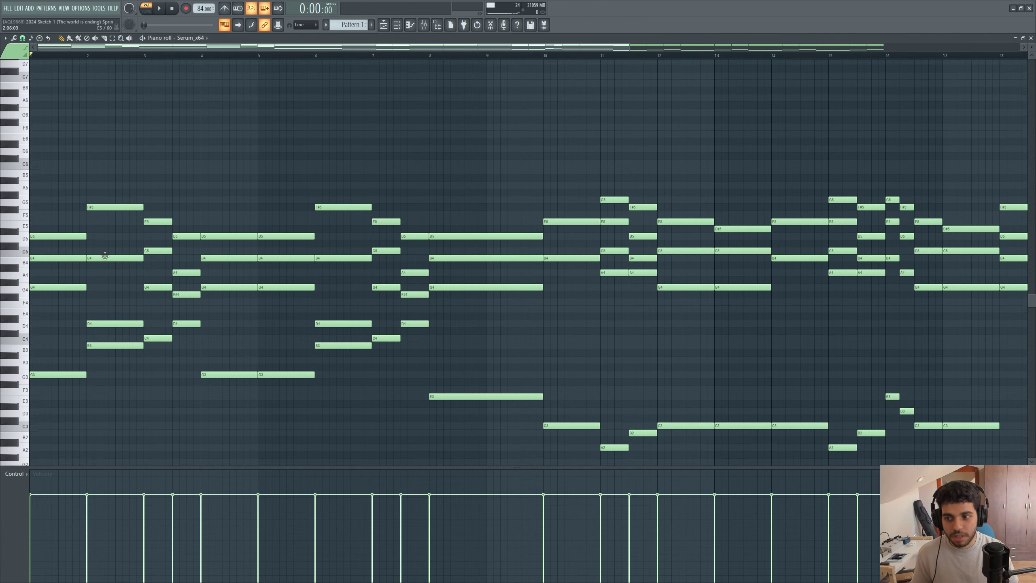
scroll(106, 260, up, 3)
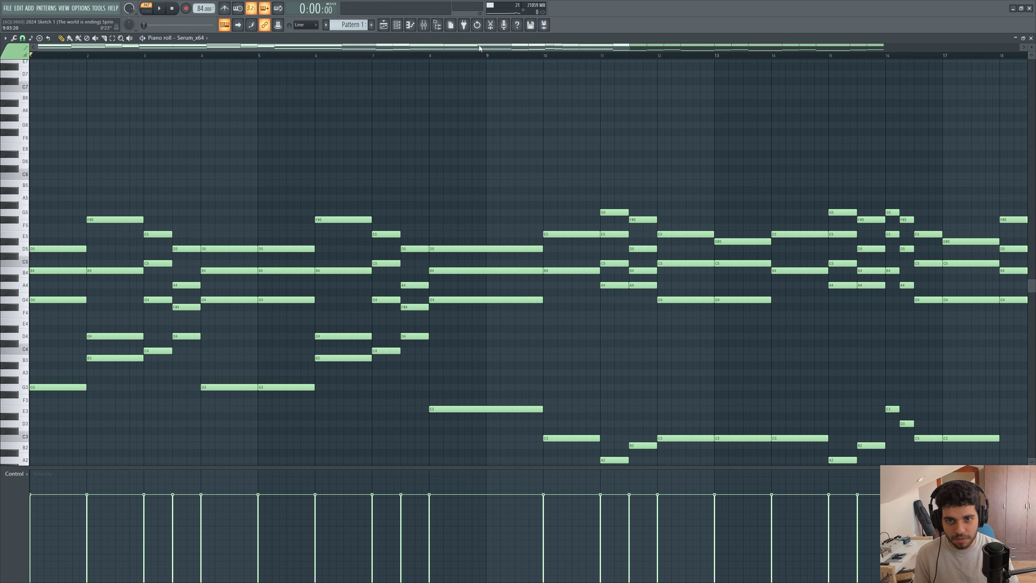
drag(479, 48, 627, 52)
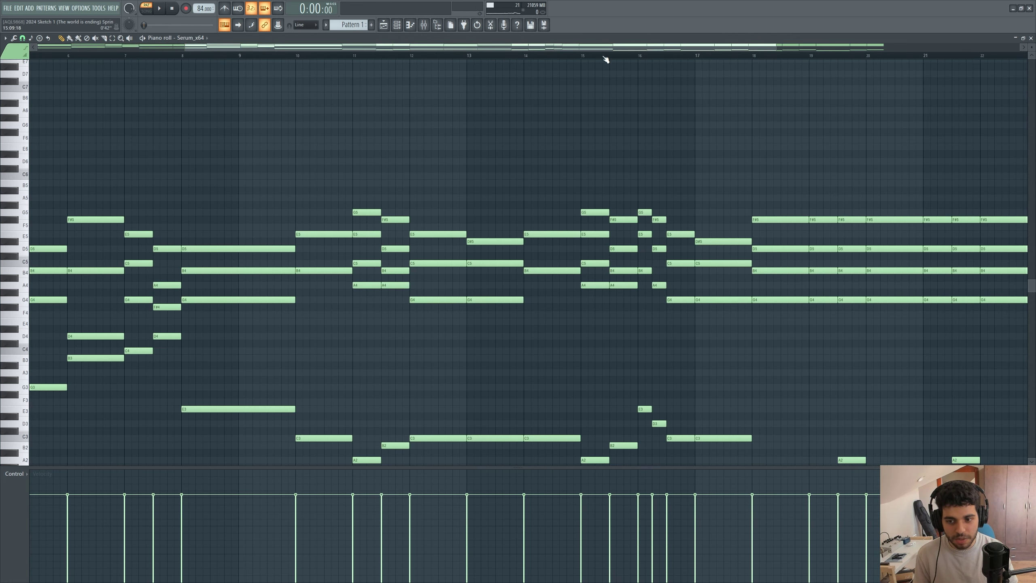
Play the chords from bar 10 with the metronome enabled, and close the piano roll.
click(296, 55)
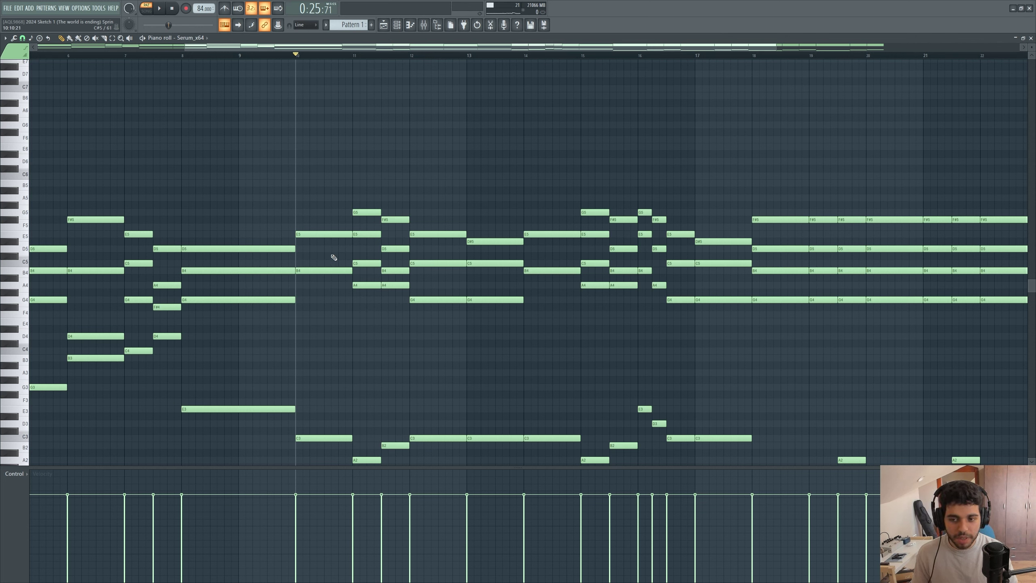
key(space)
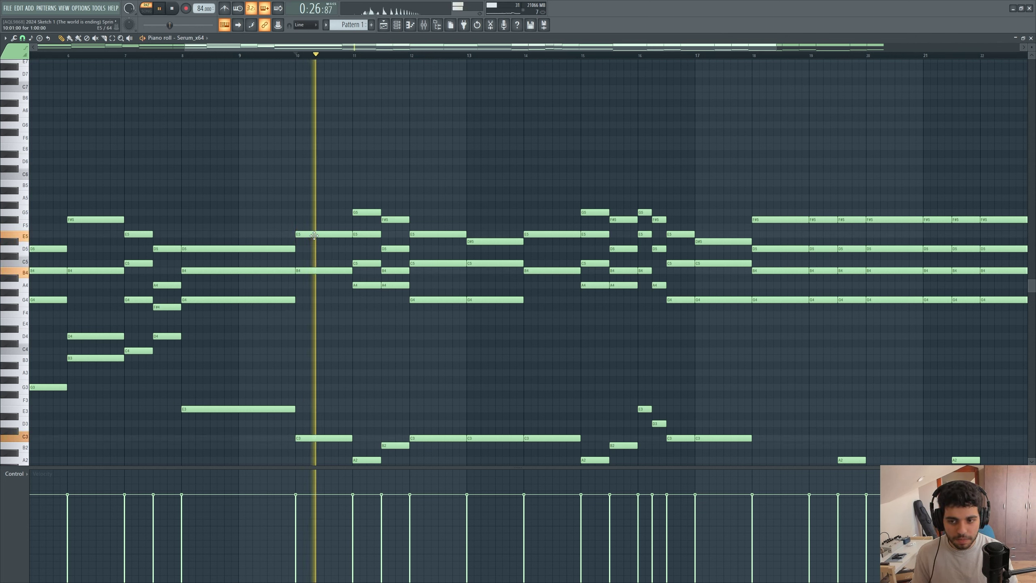
click(226, 8)
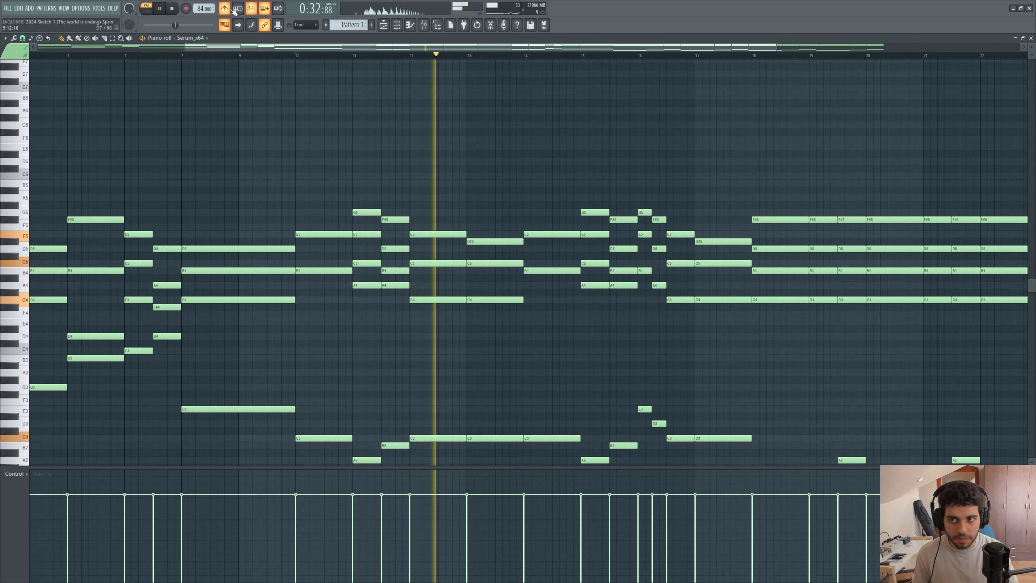
key(space)
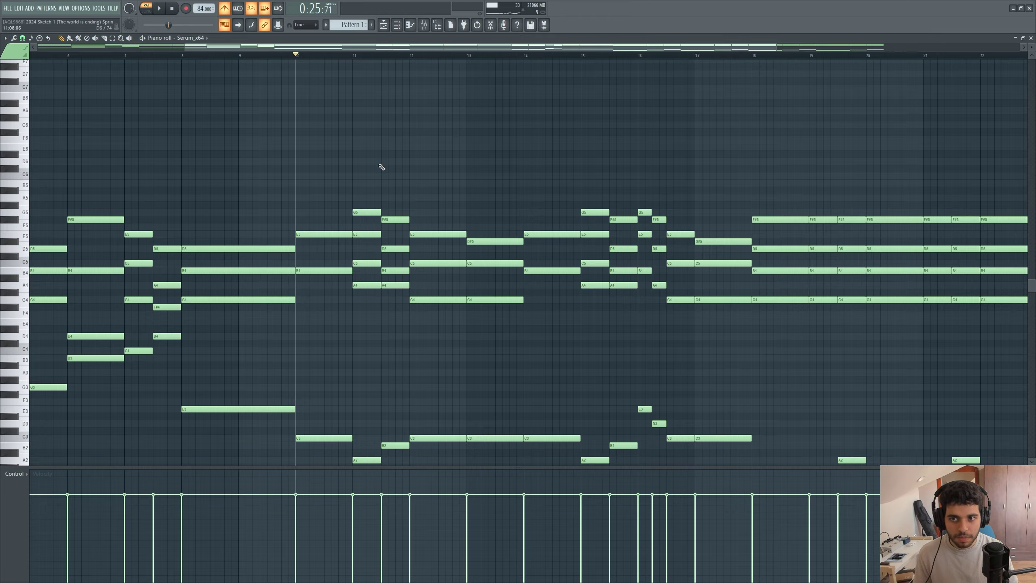
key(F7)
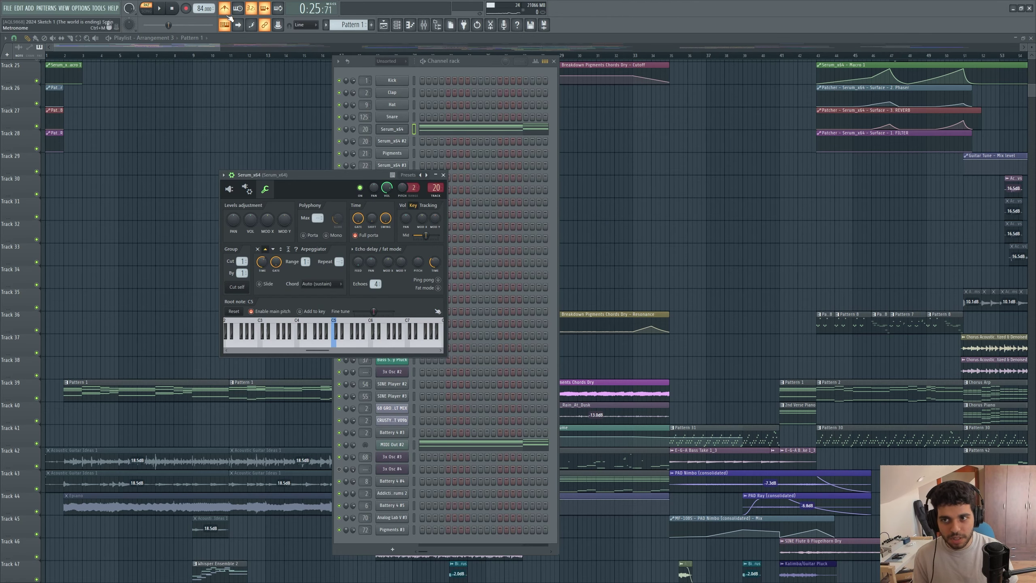
Play the arrangement in song mode from bar 2 while viewing the surrounding playlist tracks.
drag(219, 47, 165, 46)
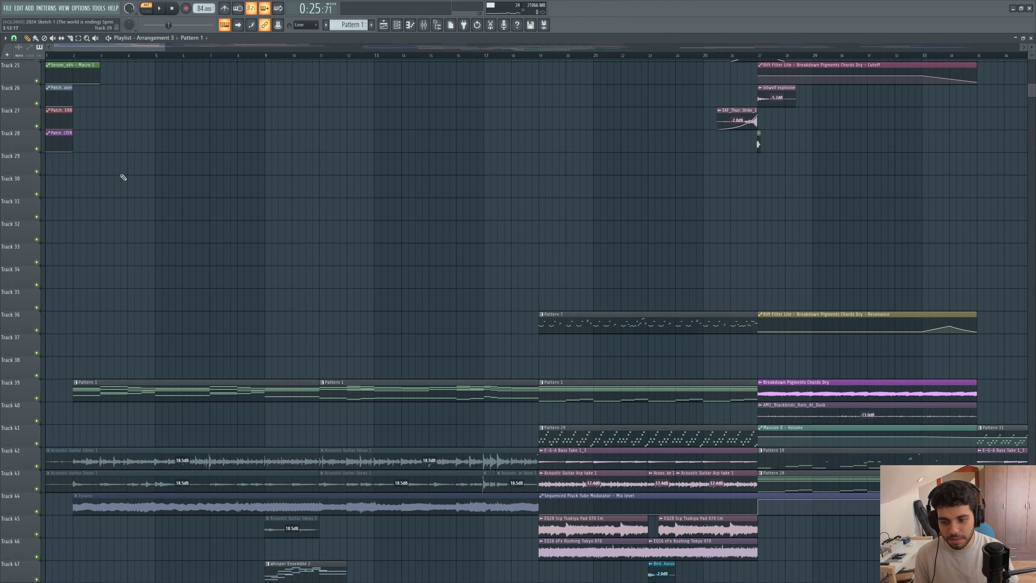
scroll(136, 343, down, 5)
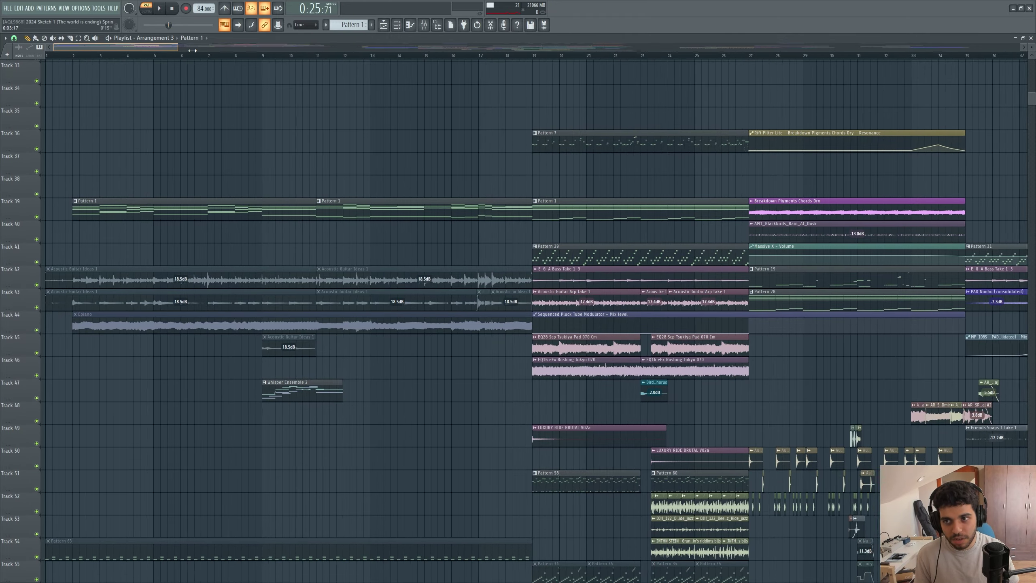
ctrl+scroll(127, 231, down, 3)
scroll(127, 231, up, 5)
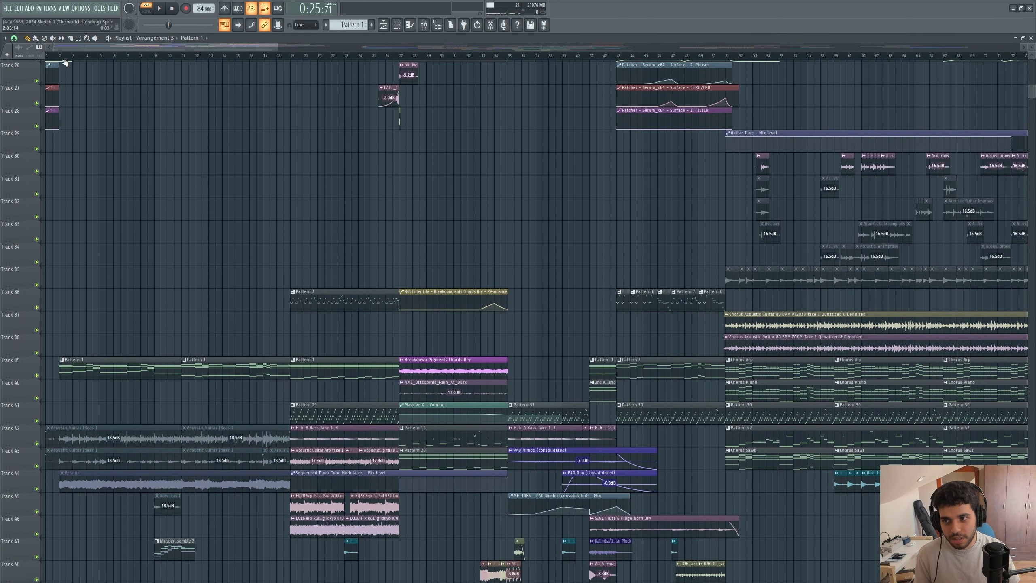
click(63, 59)
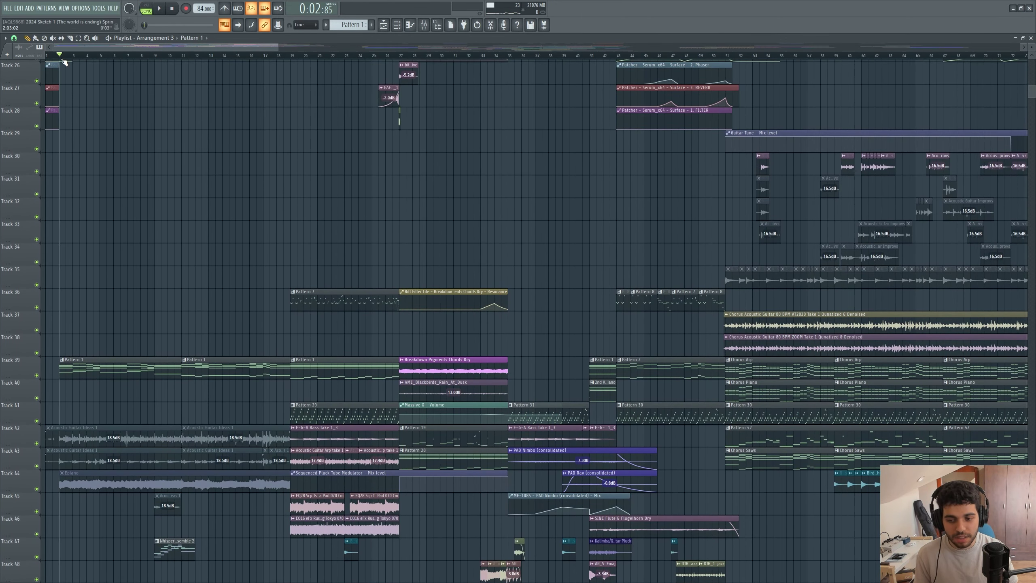
key(space)
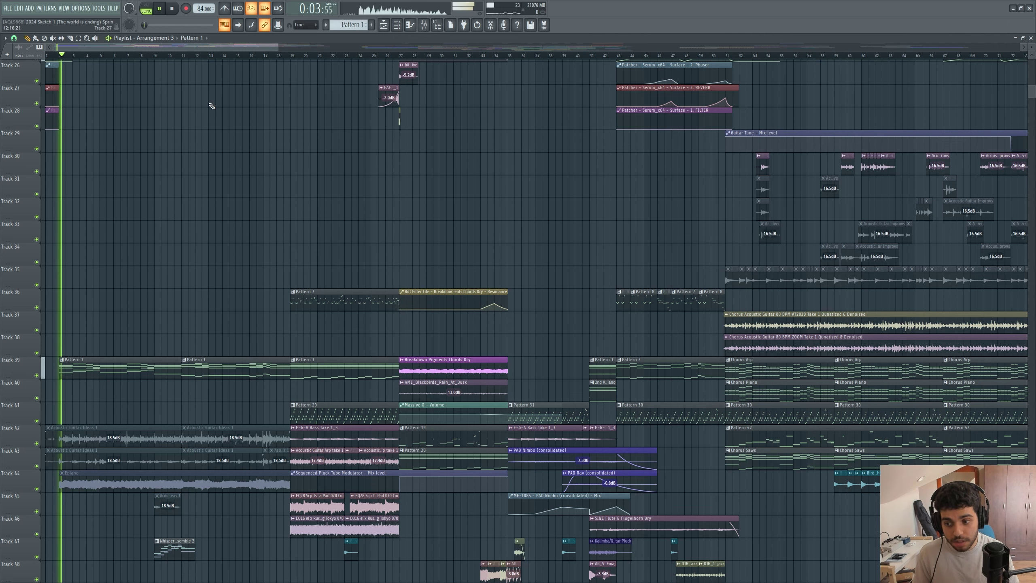
scroll(169, 261, up, 5)
scroll(168, 290, down, 6)
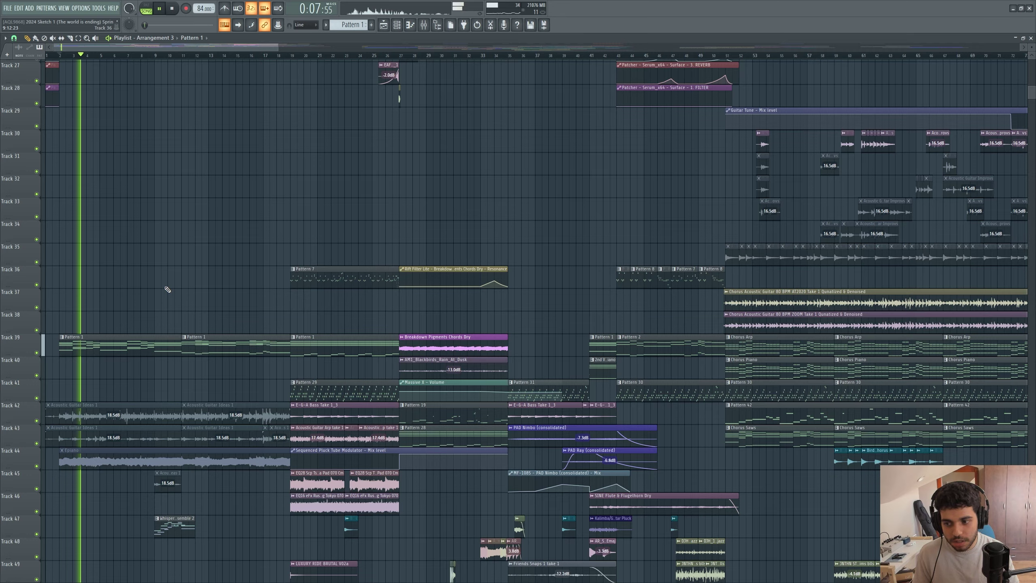
key(space)
Switch smart disable on for all plugins.
scroll(167, 289, up, 8)
scroll(167, 290, up, 10)
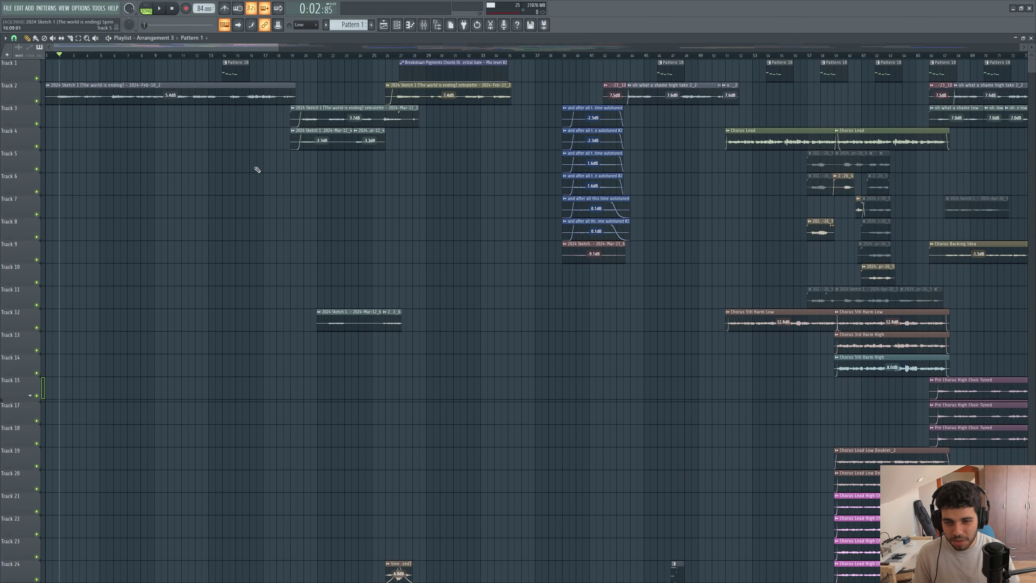
drag(277, 49, 243, 50)
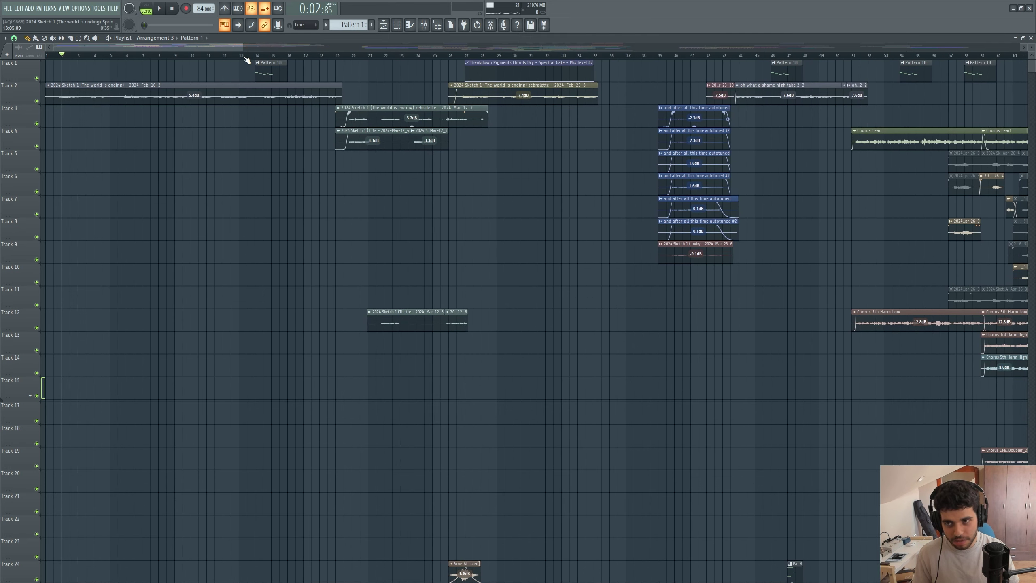
click(97, 9)
mouse_move(135, 38)
click(235, 88)
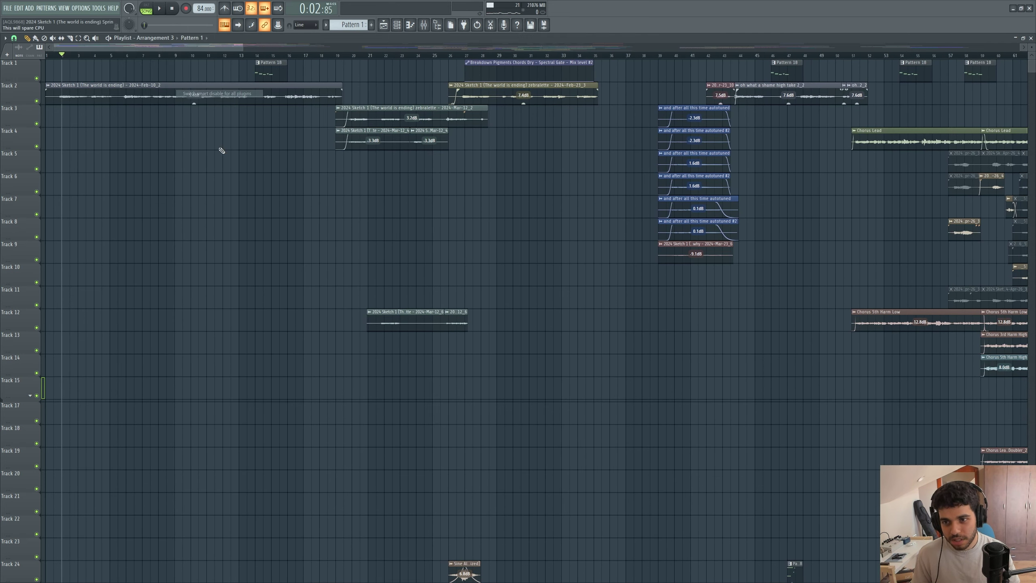
Place the playhead at bar 9 and open the SINE Player instrument used by the Whisper Ensemble 2 pattern on Track 47.
scroll(222, 151, down, 8)
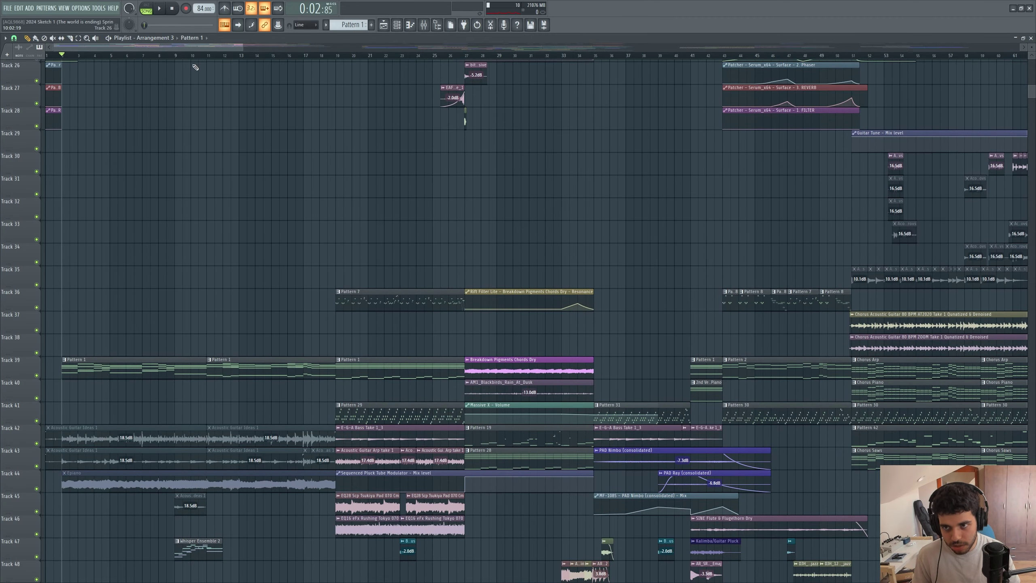
mouse_move(200, 56)
mouse_down()
mouse_move(171, 58)
mouse_move(181, 63)
mouse_up()
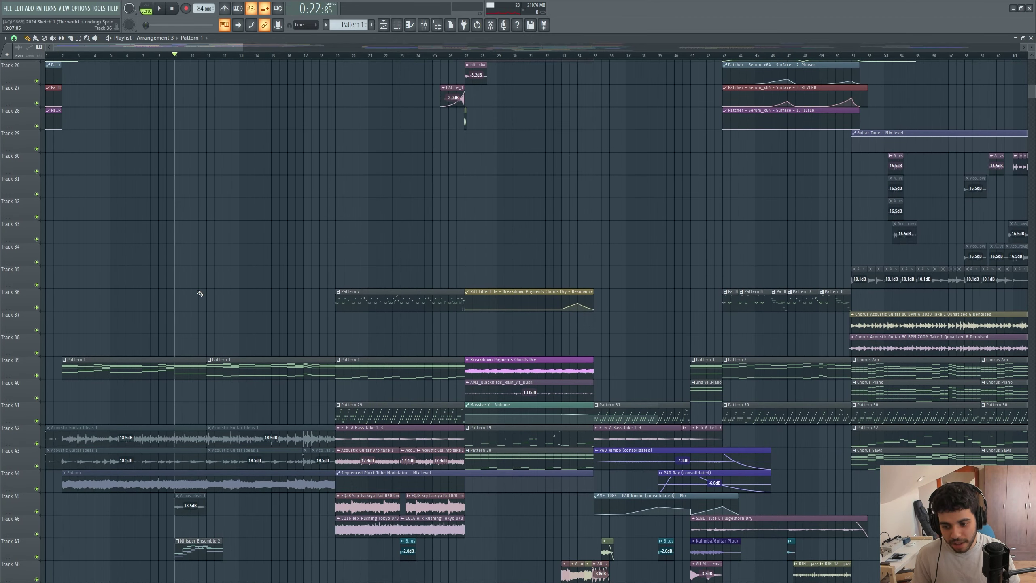
scroll(200, 294, down, 3)
click(199, 360)
click(396, 27)
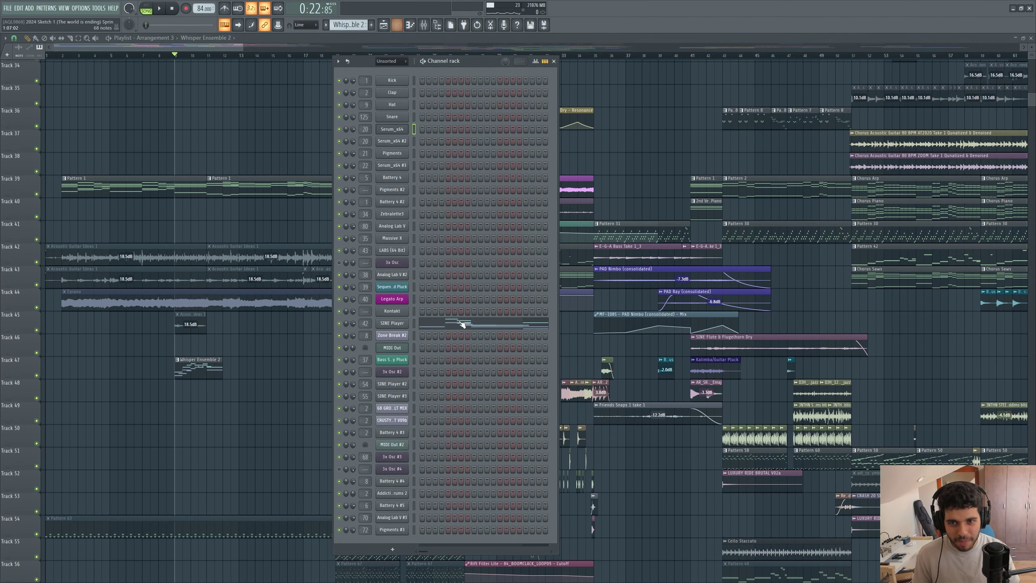
click(401, 323)
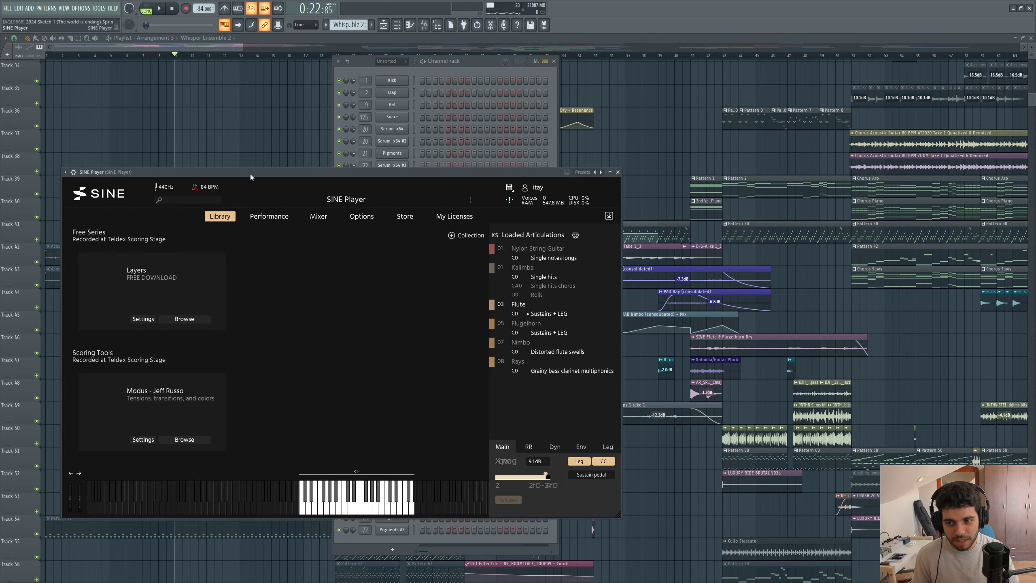
Browse the Whisper soundpack in the SINE Player library and expand its Single instruments folder.
drag(250, 173, 433, 157)
scroll(456, 328, down, 5)
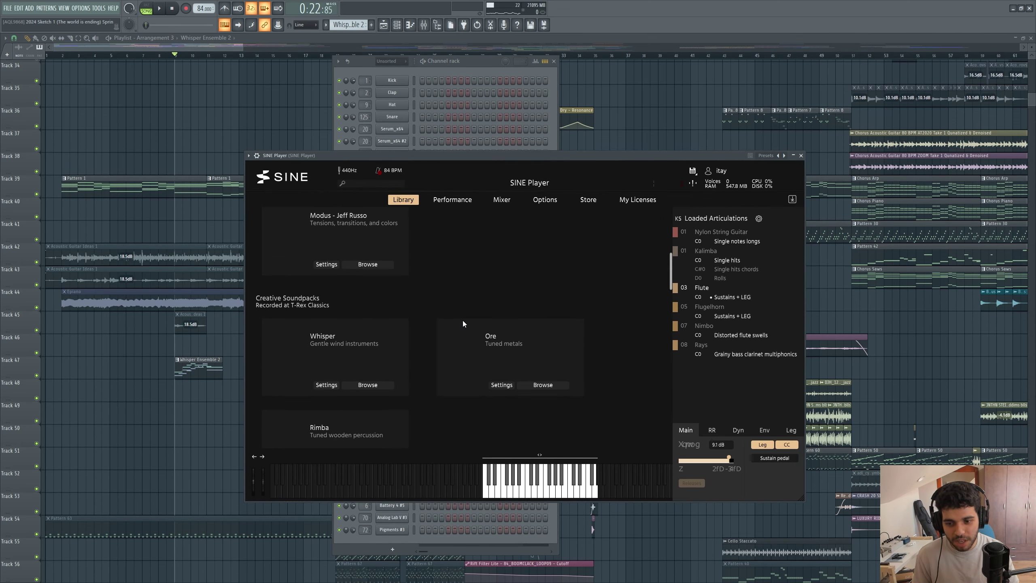
click(361, 341)
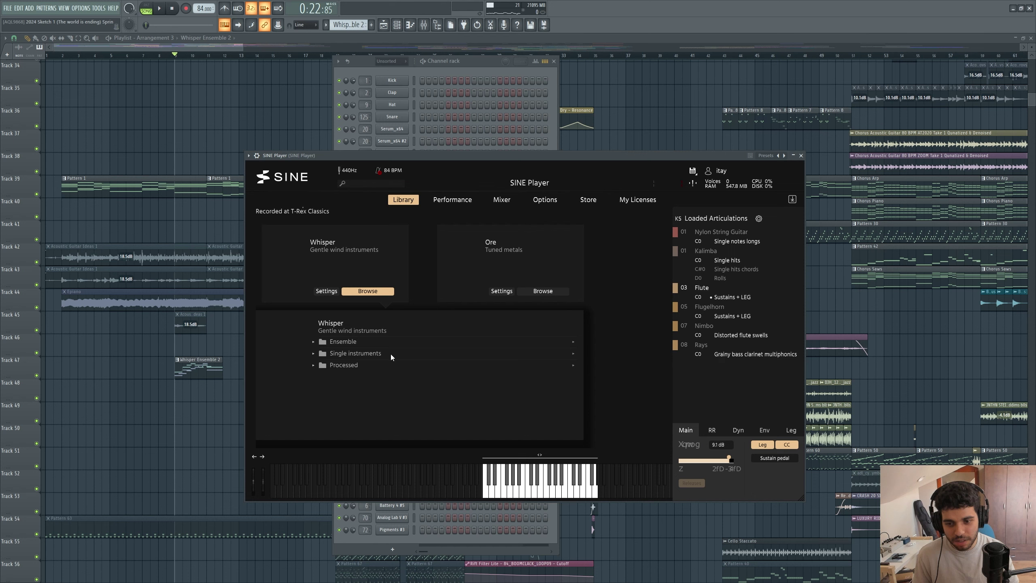
click(313, 354)
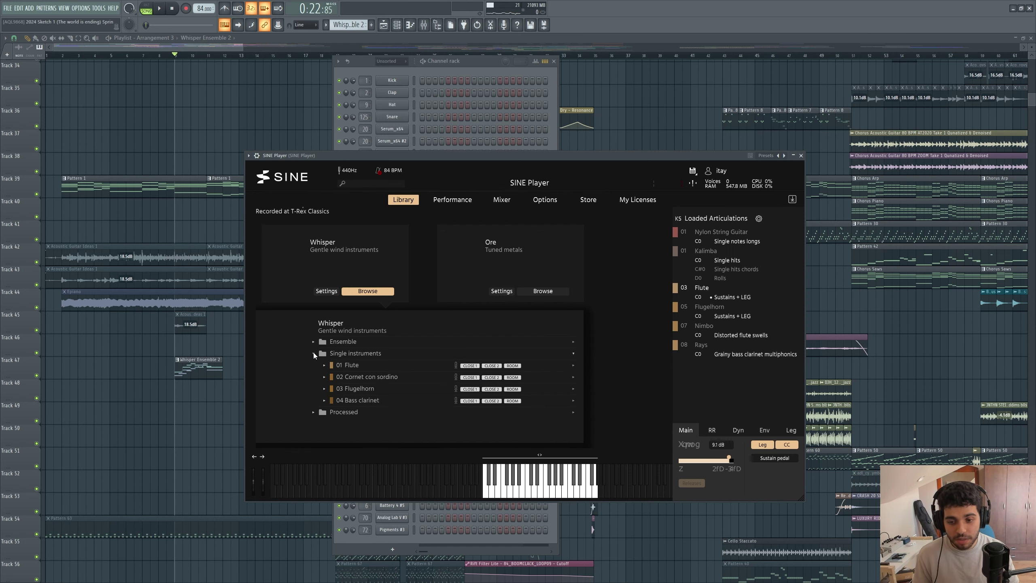
drag(393, 156, 420, 173)
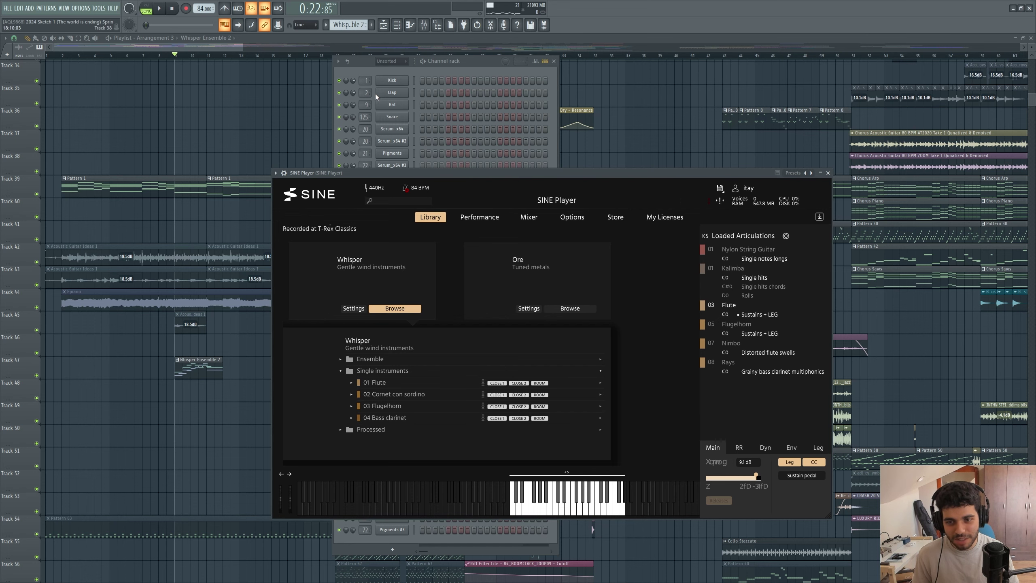
View the notes of the SINE Player channel in the piano roll, moving its plugin window out of the way.
click(367, 70)
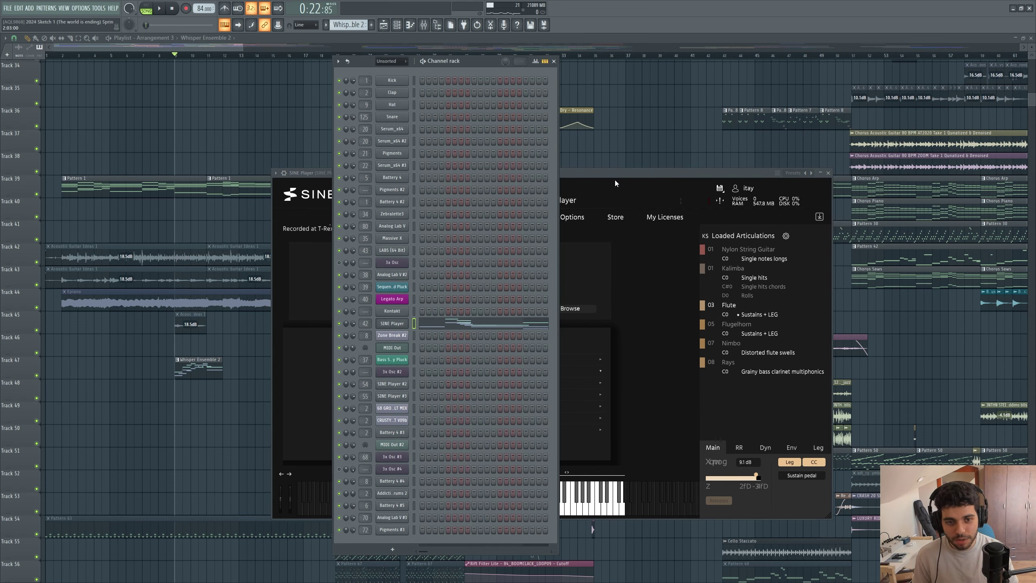
drag(615, 174, 567, 446)
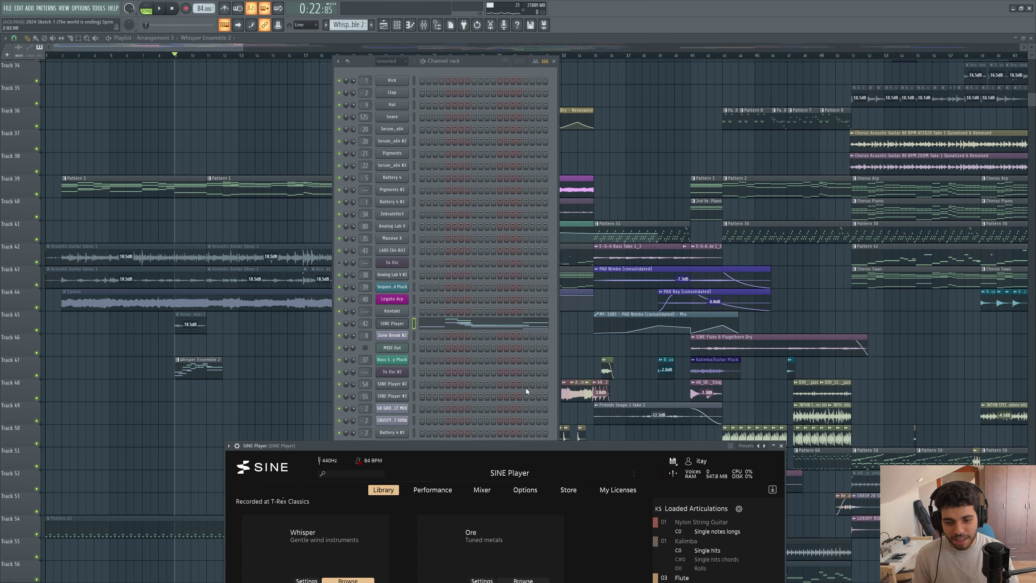
click(470, 329)
scroll(284, 327, up, 2)
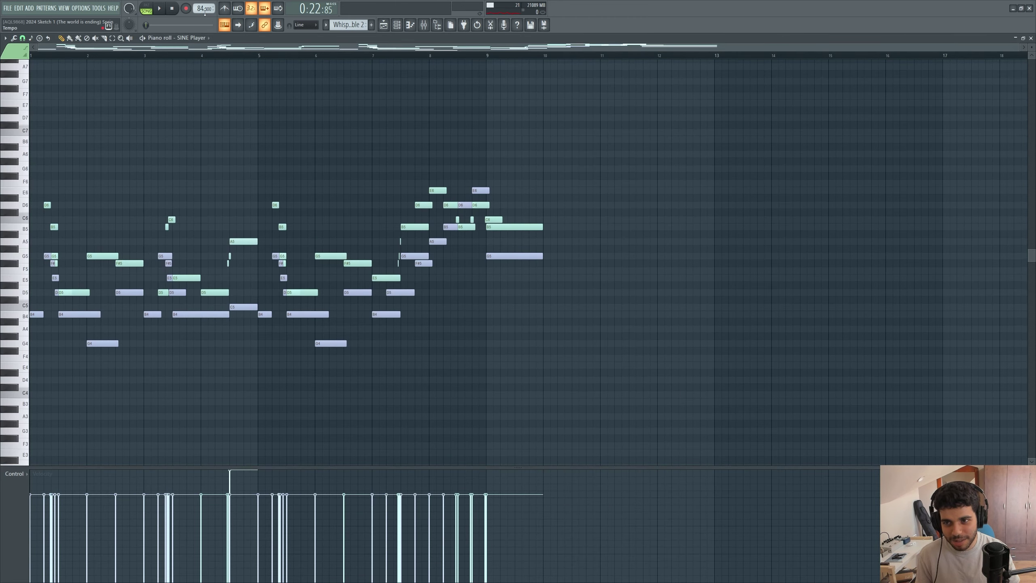
key(Escape)
Open the Whisper Ensemble 2 clip from Track 47 in the piano roll, play it, and return to the playlist.
click(204, 360)
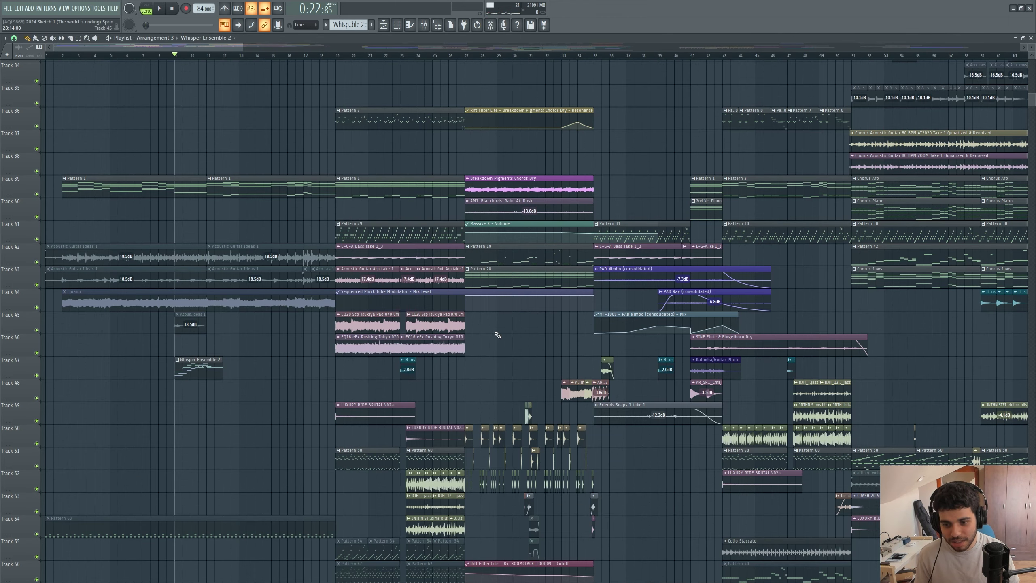
double_click(190, 367)
key(space)
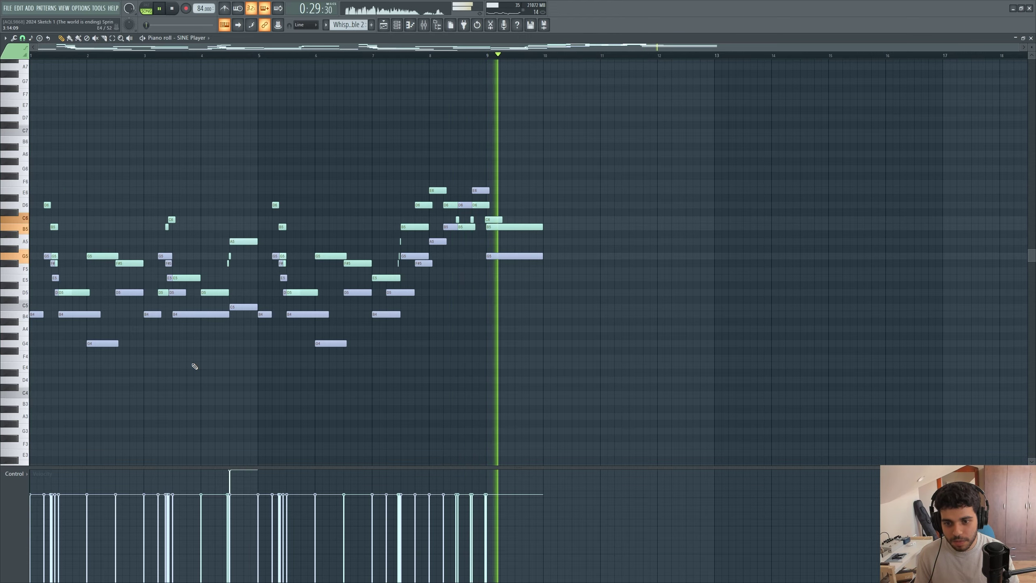
key(F5)
key(space)
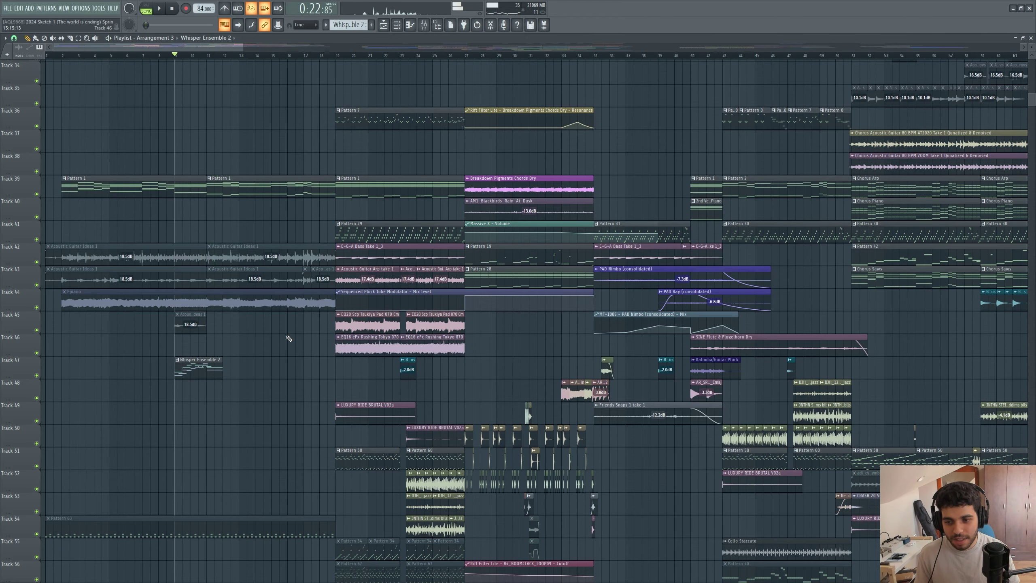
Play the arrangement from bar 18 into the section that starts at bar 19, and stop.
scroll(285, 343, down, 3)
scroll(284, 345, up, 10)
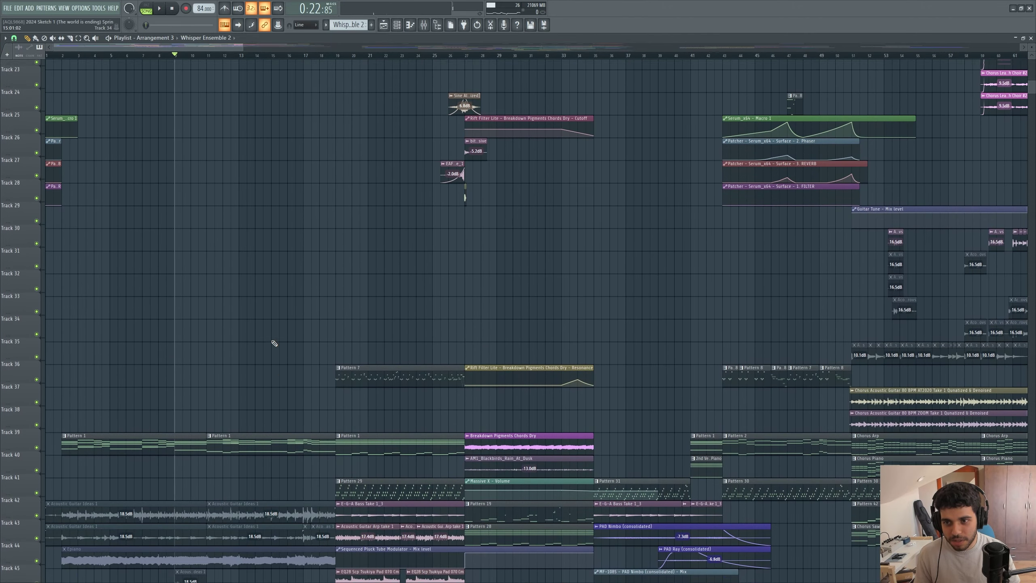
drag(227, 49, 292, 56)
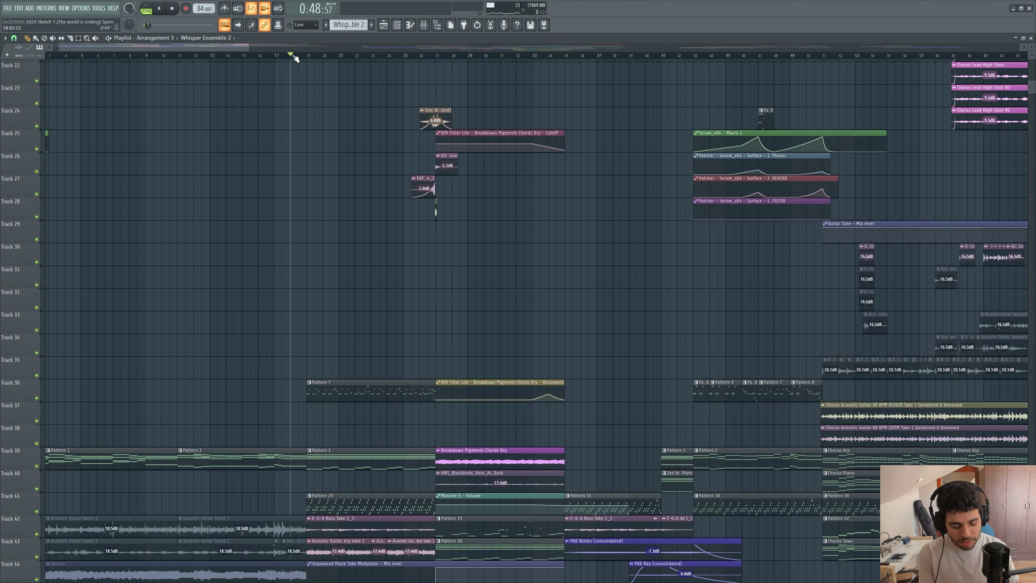
scroll(292, 57, up, 2)
scroll(271, 185, up, 4)
scroll(284, 182, down, 5)
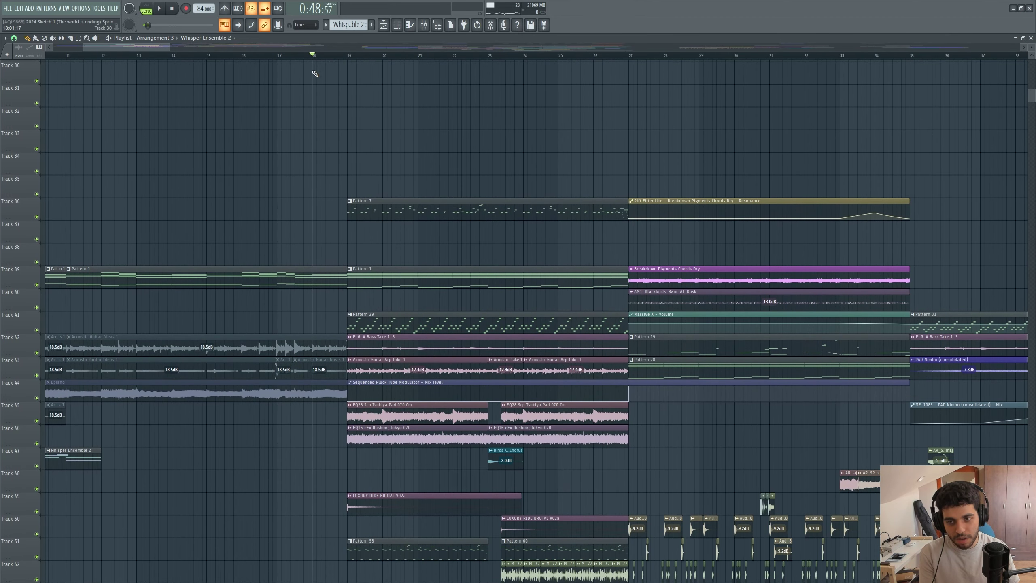
key(space)
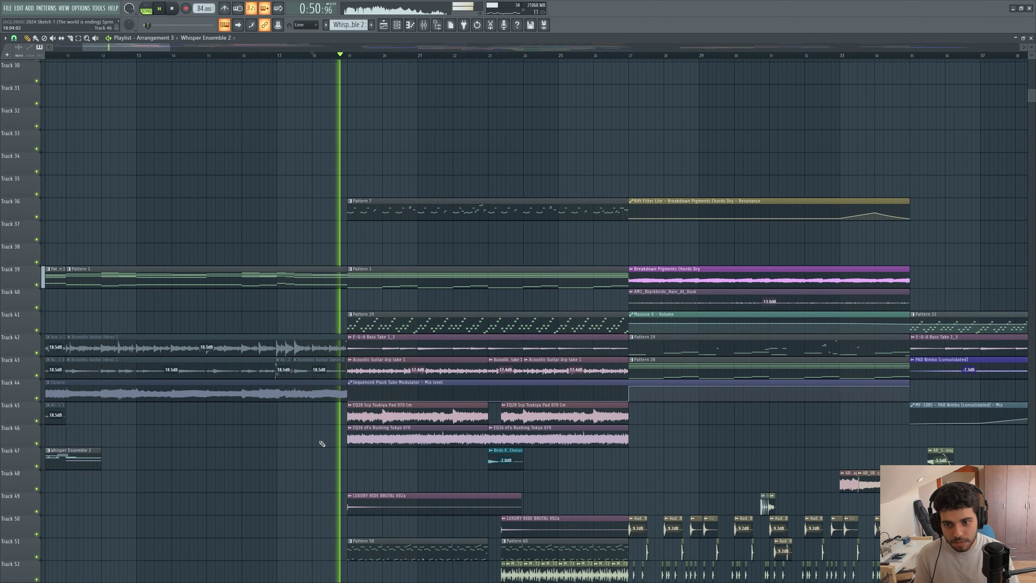
drag(159, 46, 166, 46)
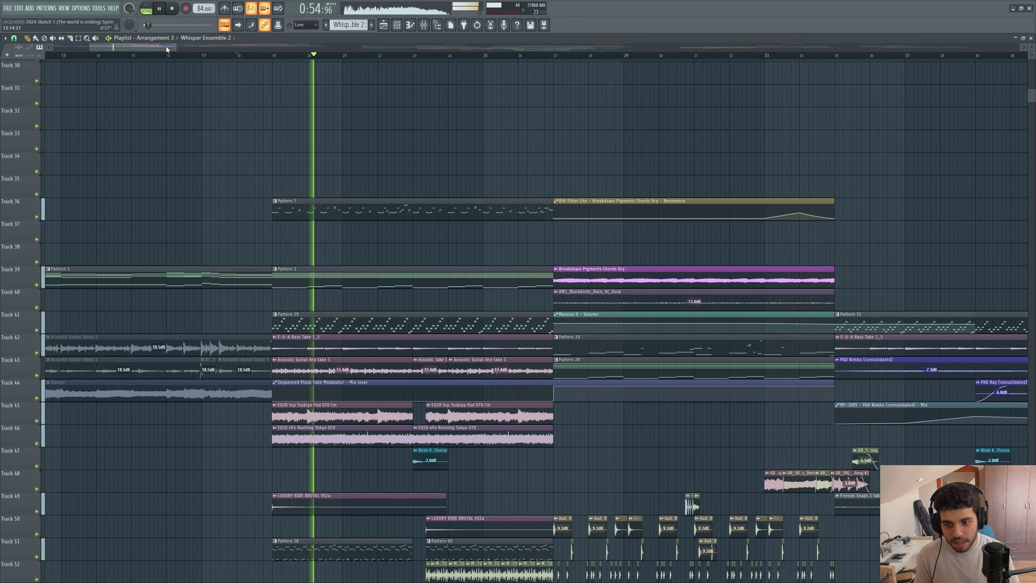
key(space)
Place the playhead at bar 19, solo Track 36 and play its Pattern 7 clip.
click(271, 55)
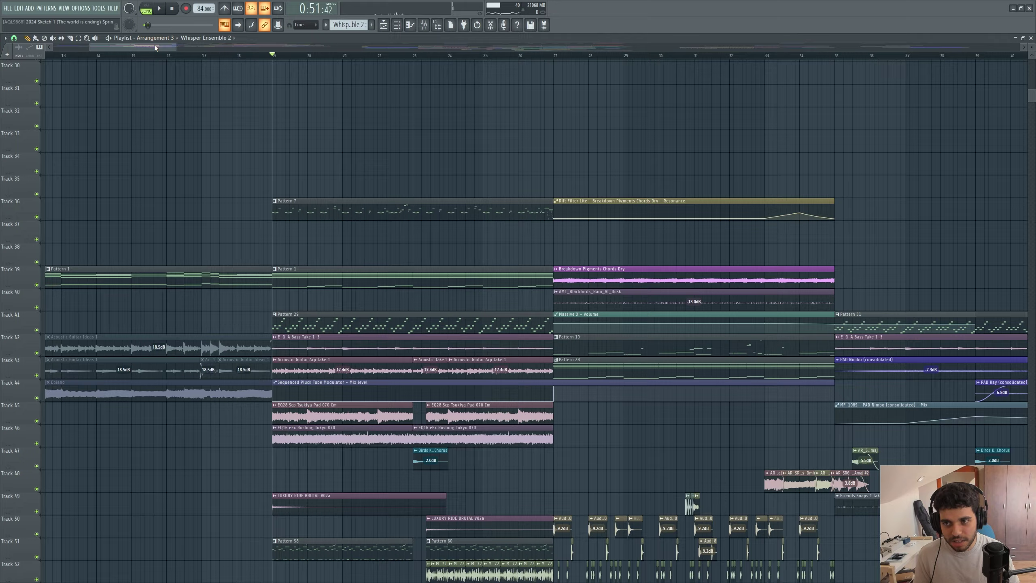
drag(155, 48, 161, 67)
scroll(163, 271, down, 4)
scroll(150, 294, up, 5)
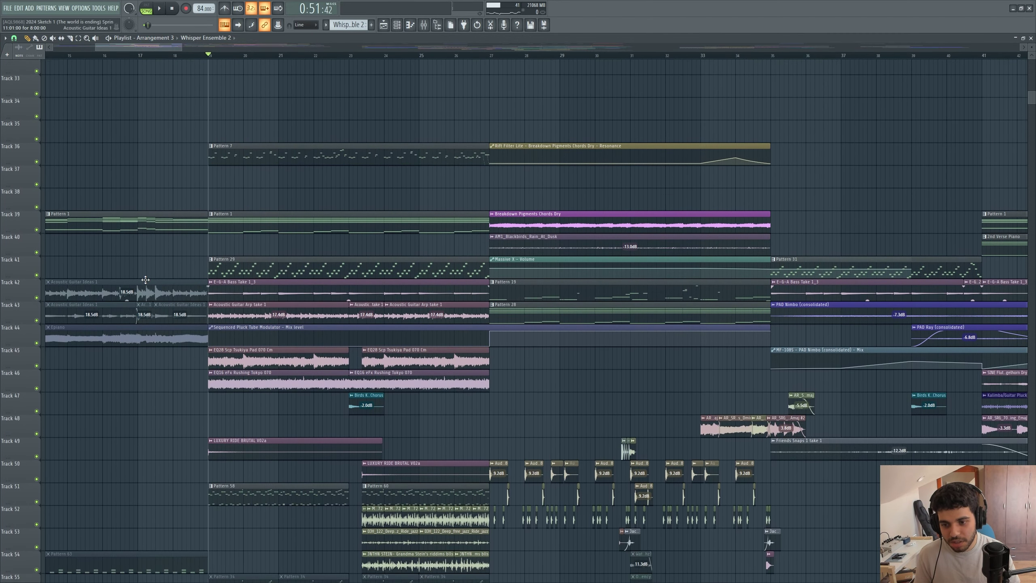
right_click(37, 240)
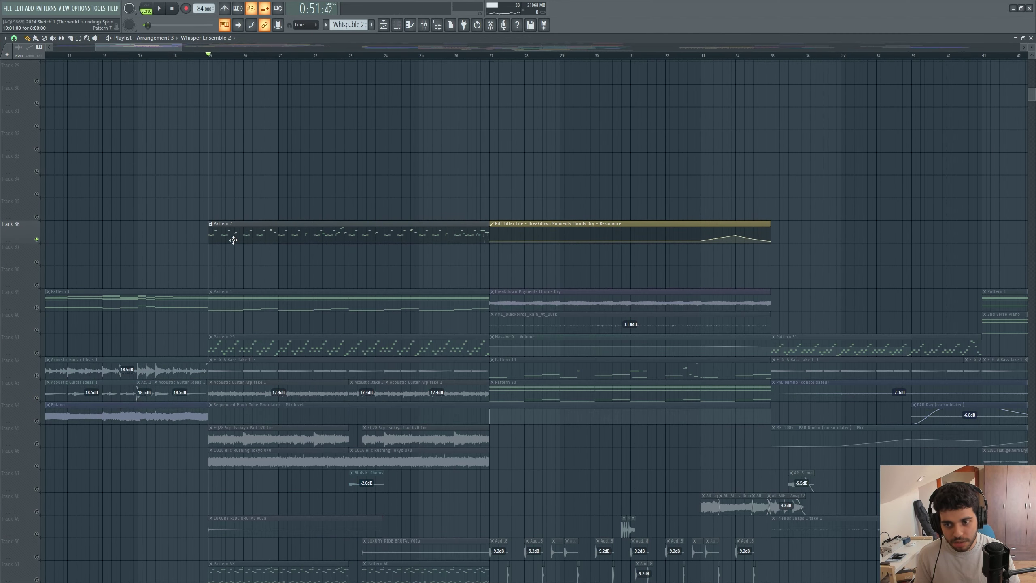
key(space)
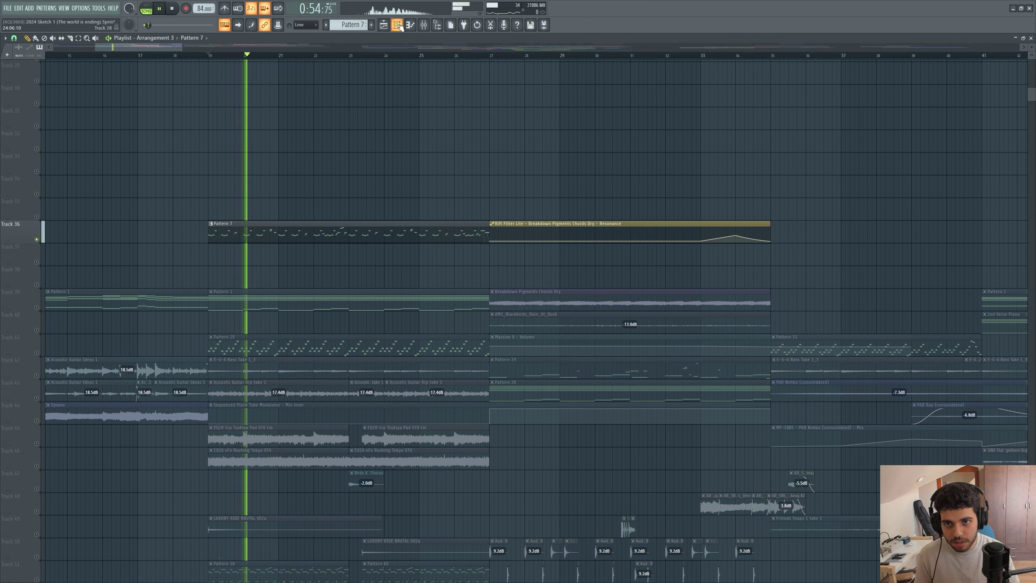
Stop playback and open the Serum_x64 #3 instrument used by Pattern 7 in the channel rack.
key(F6)
key(space)
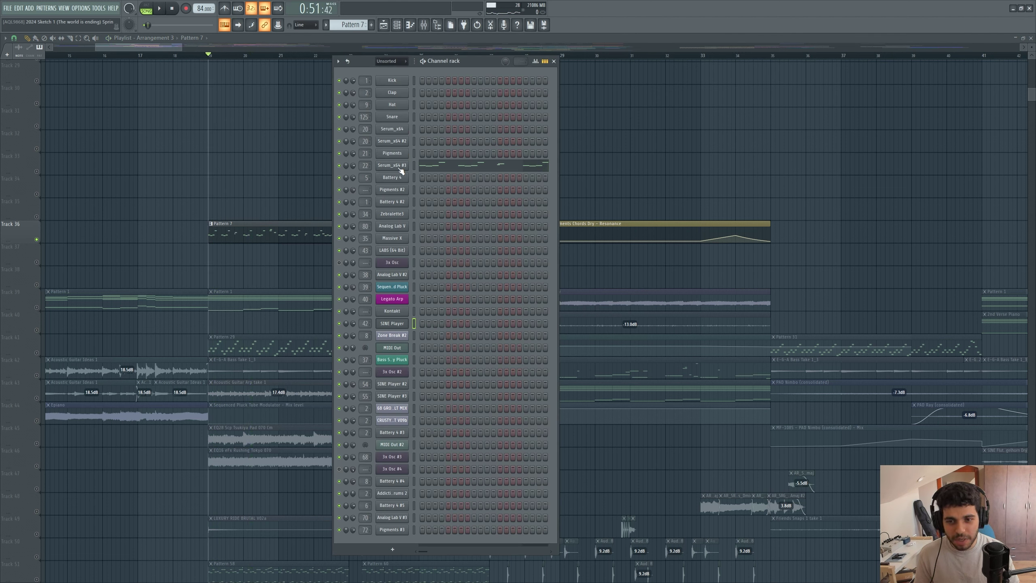
click(388, 165)
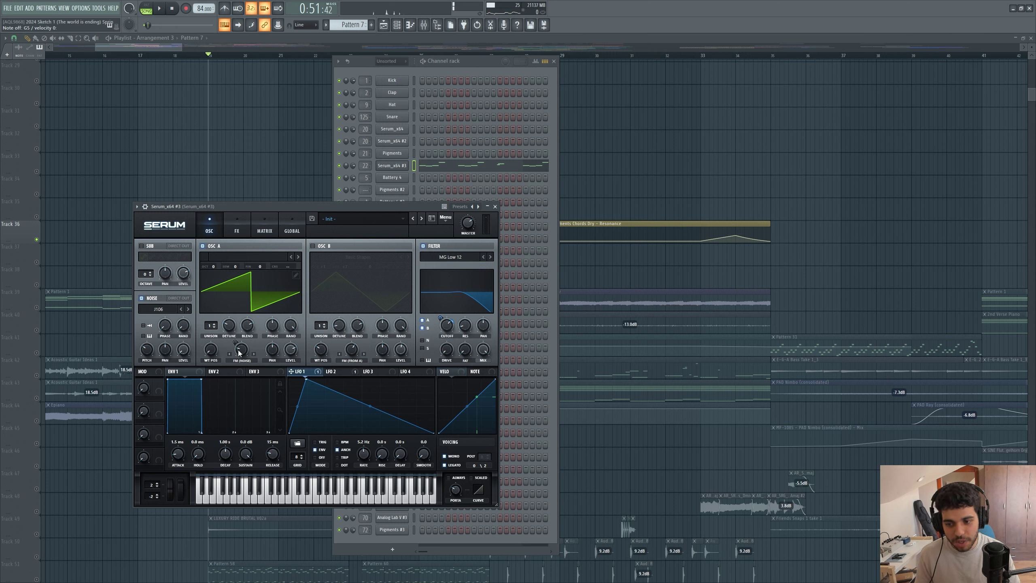
Compare the Serum_x64 #3 sound with its noise oscillator off and on, and view the patch's effects.
click(142, 299)
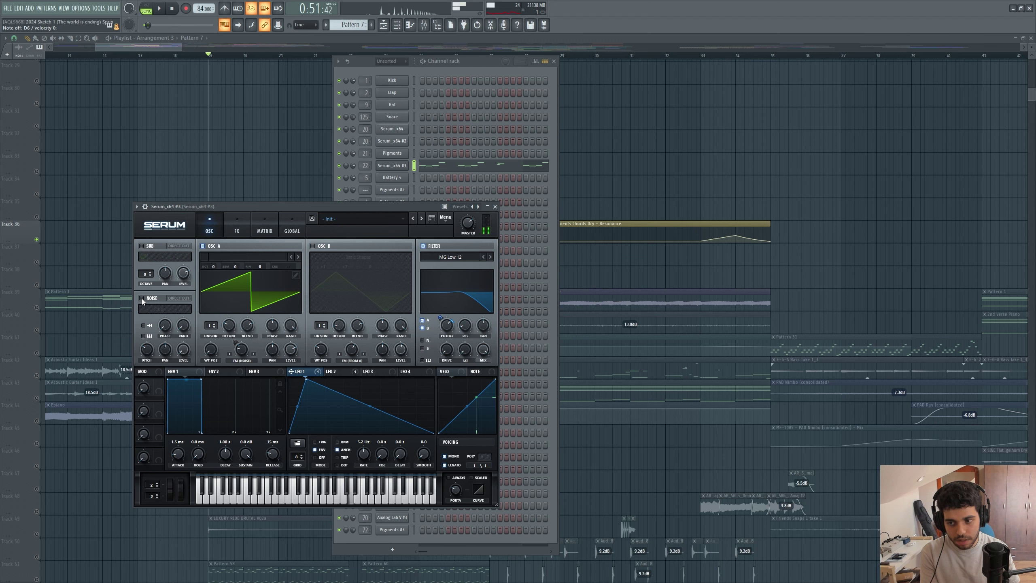
click(142, 298)
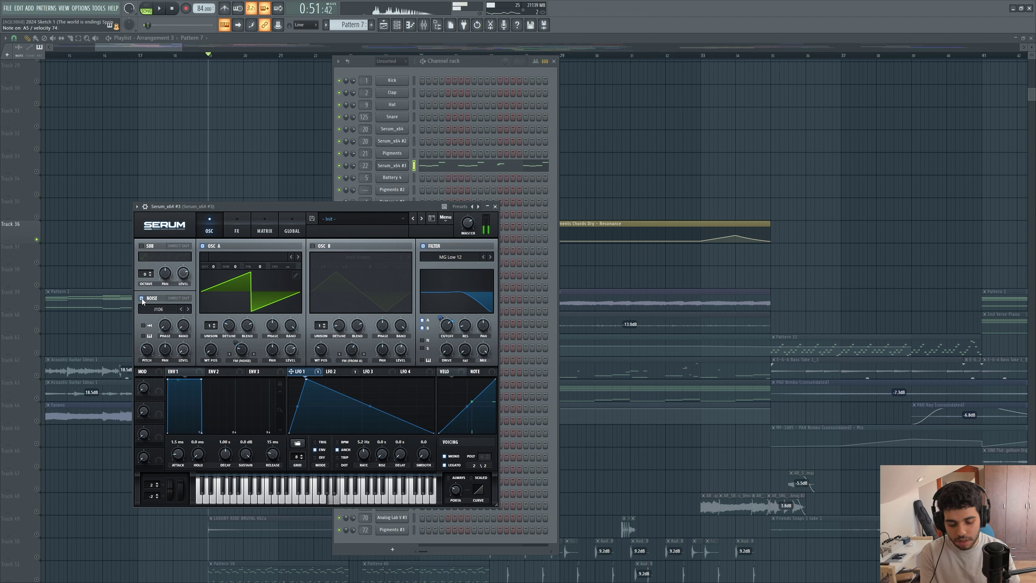
click(237, 226)
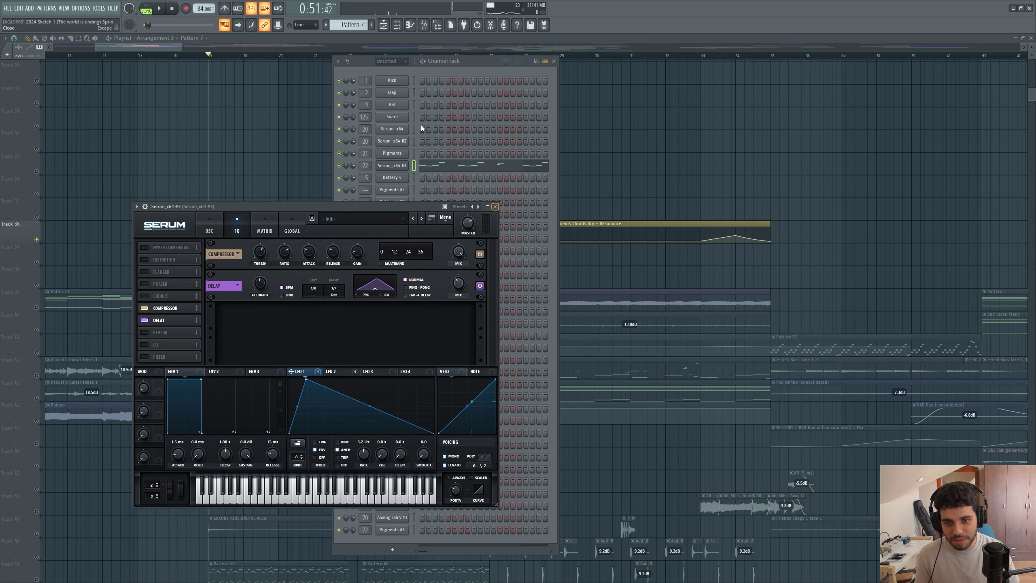
key(Escape)
key(Escape)
Unmute Track 39 and play its Pattern 1 chords together with Track 36 from bar 19.
click(40, 309)
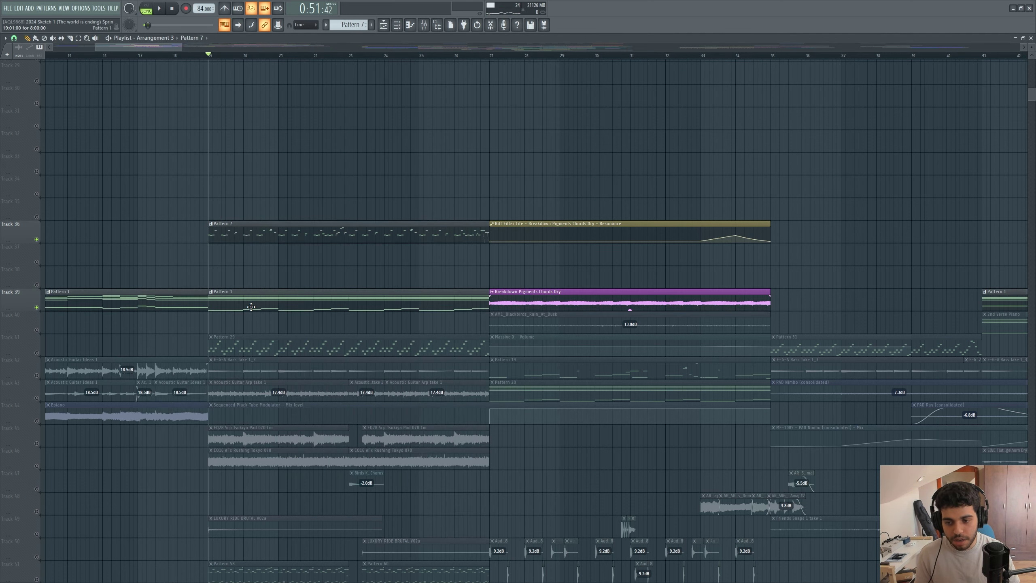
key(space)
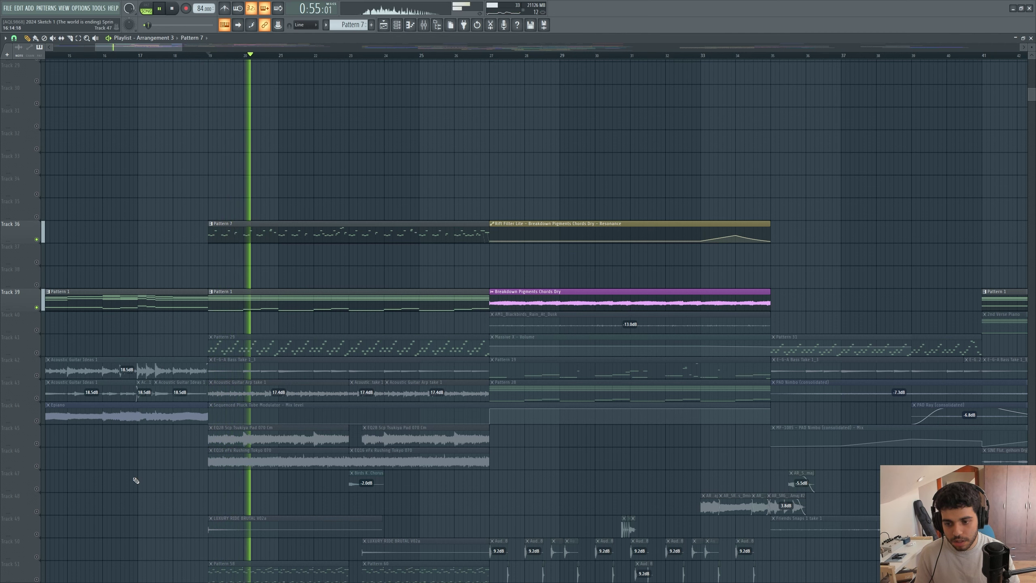
key(space)
Unmute Track 41 and show the Legato Arp channel used by Pattern 29 in the channel rack.
scroll(111, 457, down, 5)
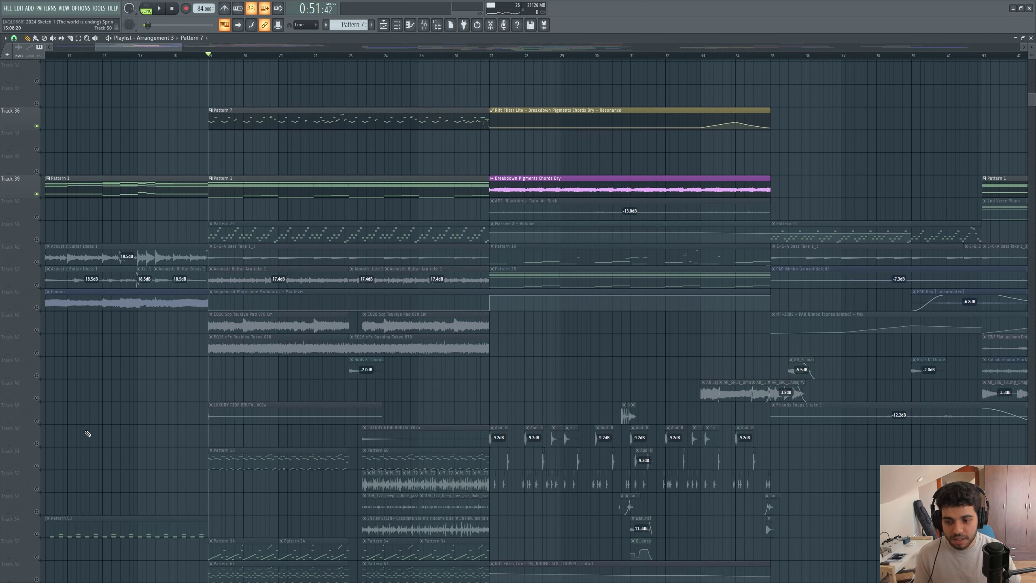
scroll(83, 386, up, 2)
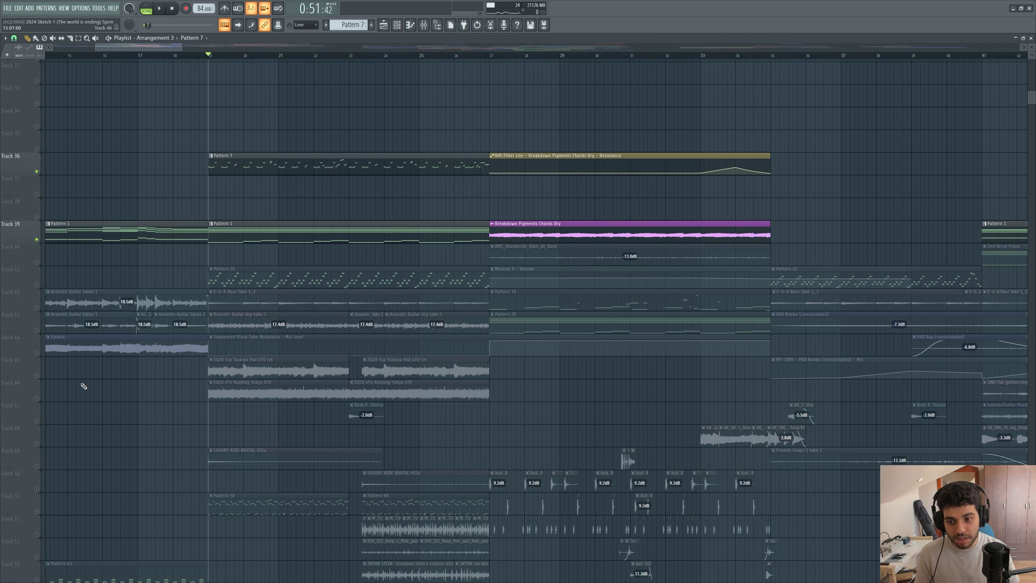
click(36, 285)
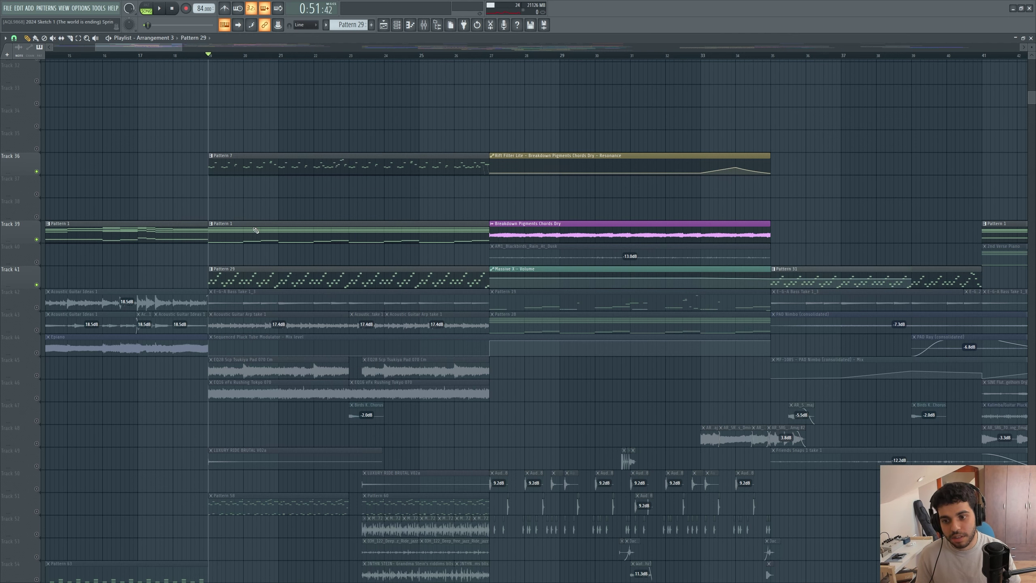
click(403, 27)
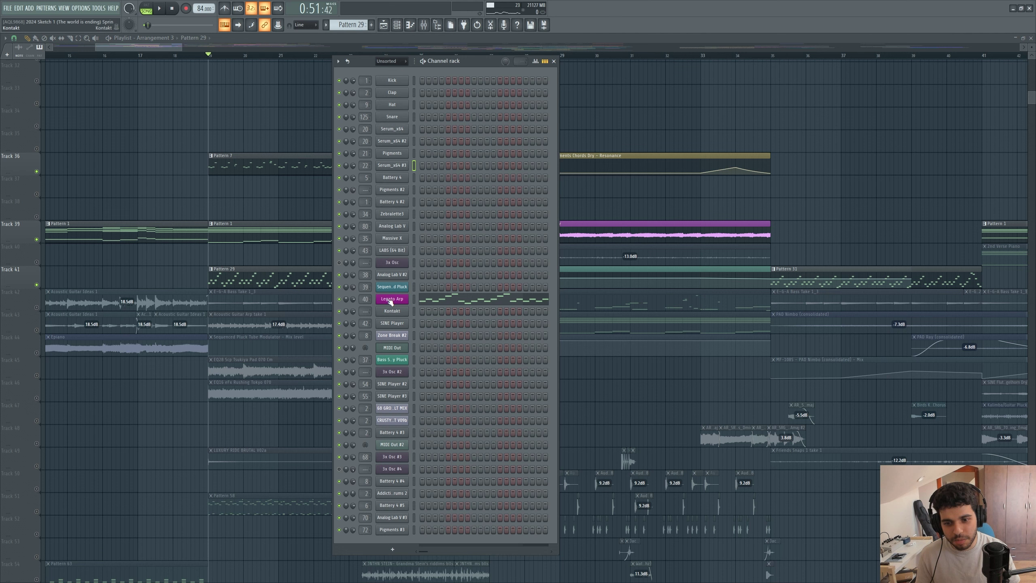
Play from bar 19 with Track 39 muted, comparing Track 41 alone and with Track 36 switched back on.
key(space)
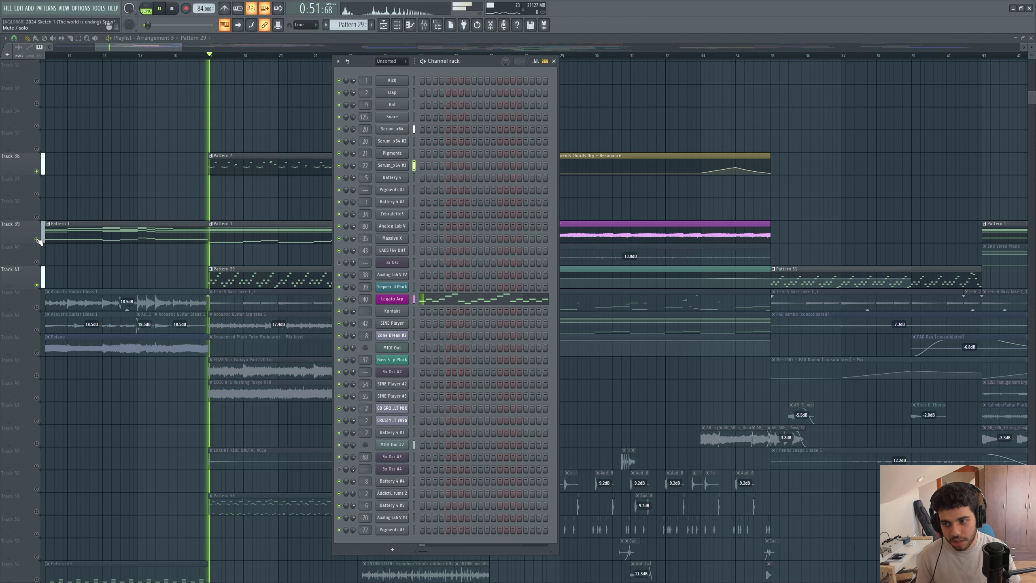
key(F6)
click(36, 239)
click(36, 171)
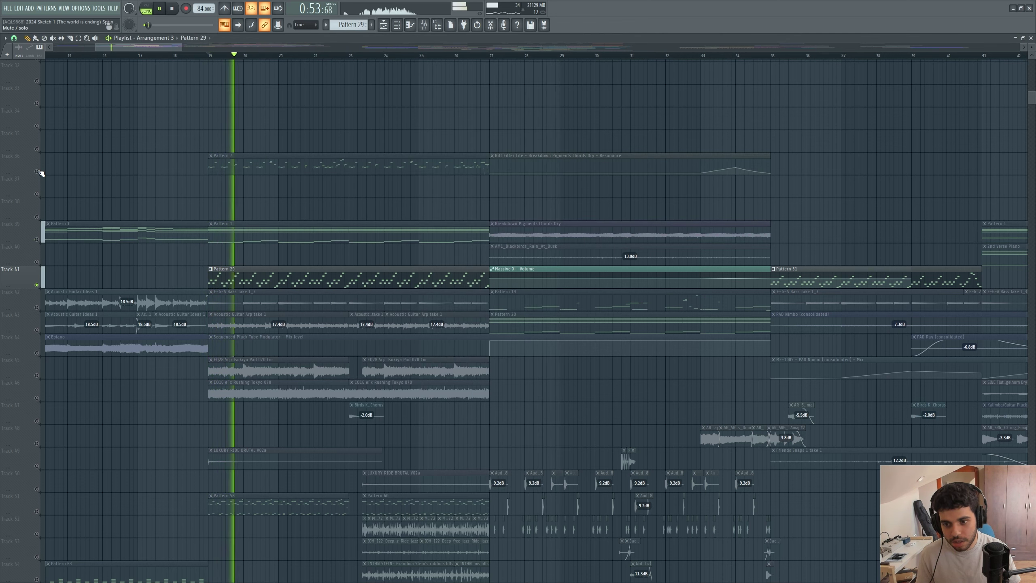
click(37, 172)
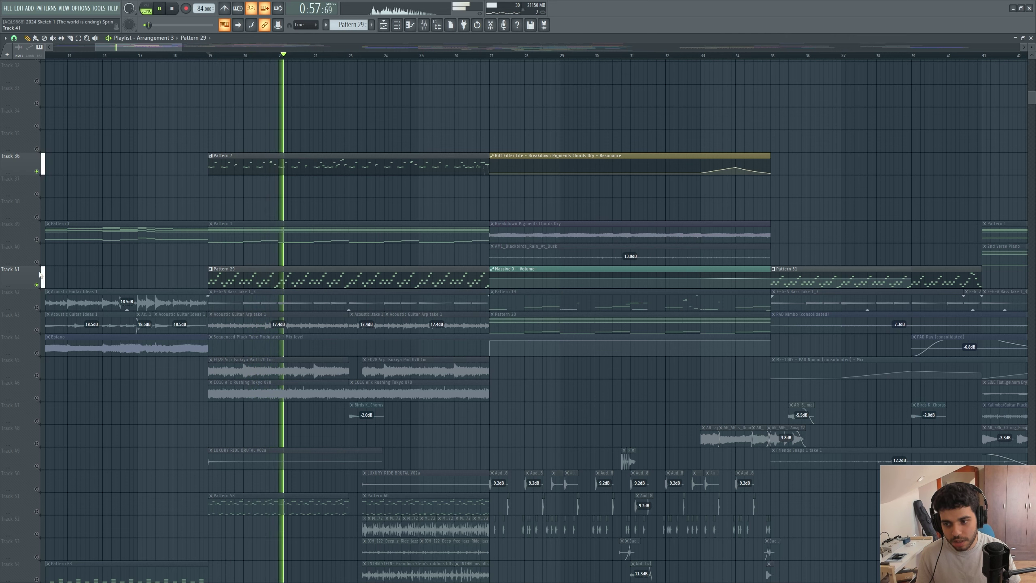
key(space)
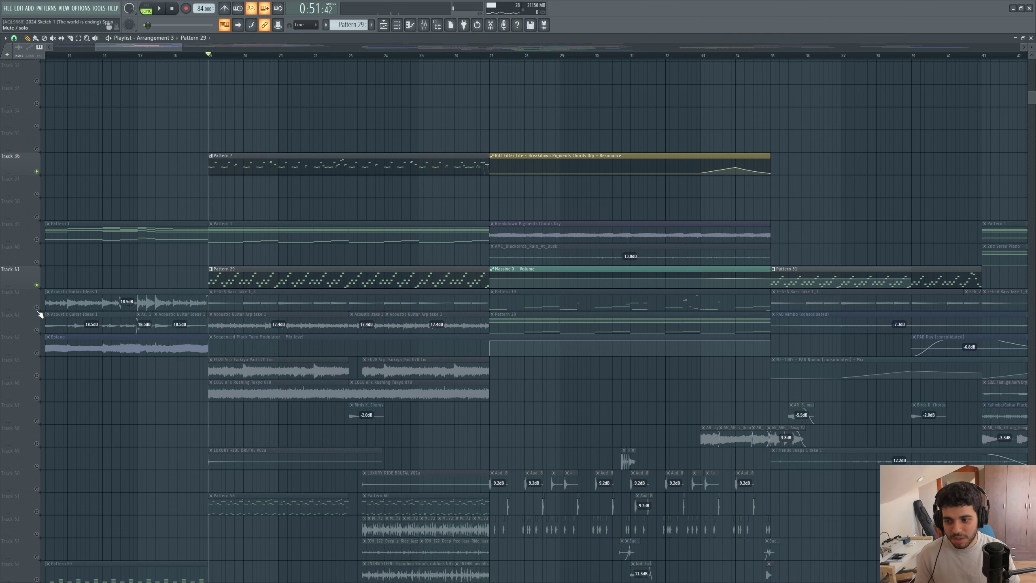
Solo Track 42 and play the E-G-A Bass Take 1_3 clip from bar 19.
click(37, 308)
scroll(212, 399, up, 3)
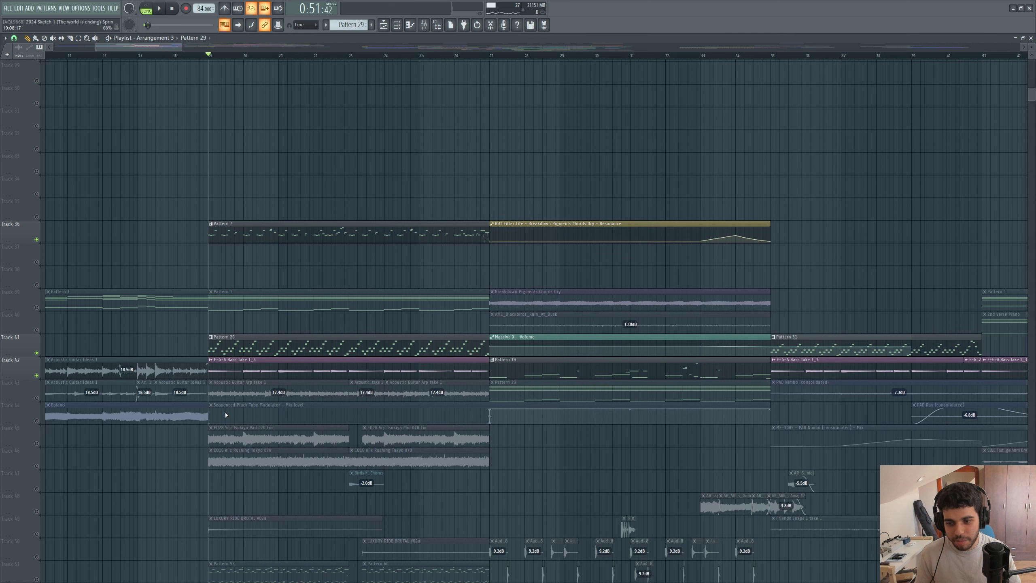
right_click(37, 375)
key(space)
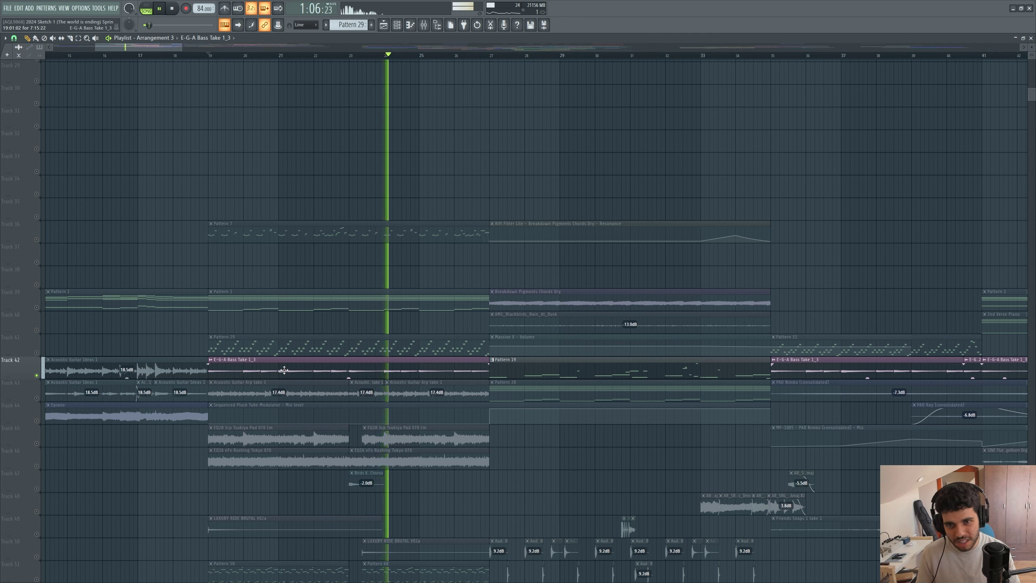
key(space)
Unmute Track 41 and play its Pattern 29 arpeggio together with the bass on Track 42.
click(37, 353)
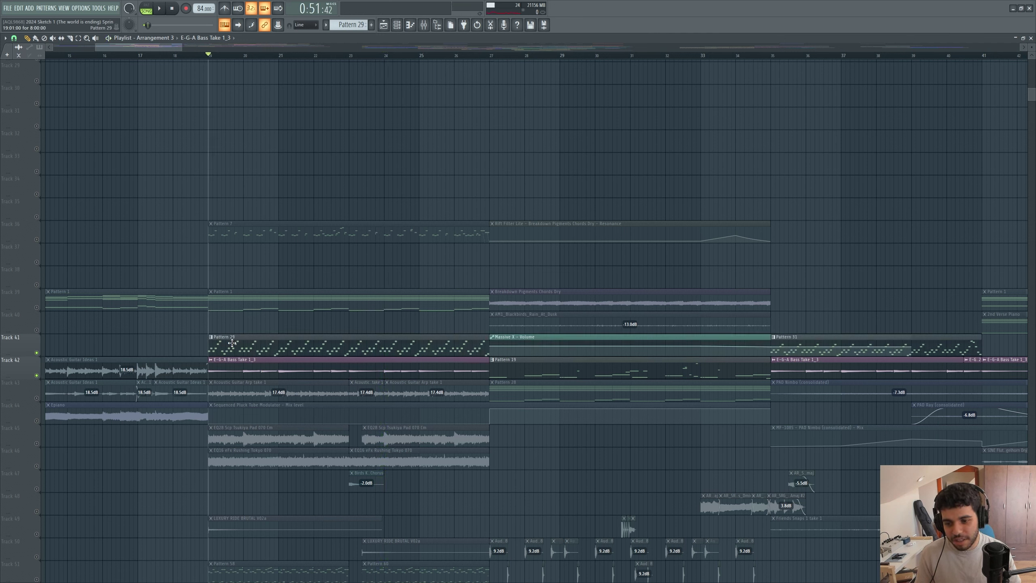
key(space)
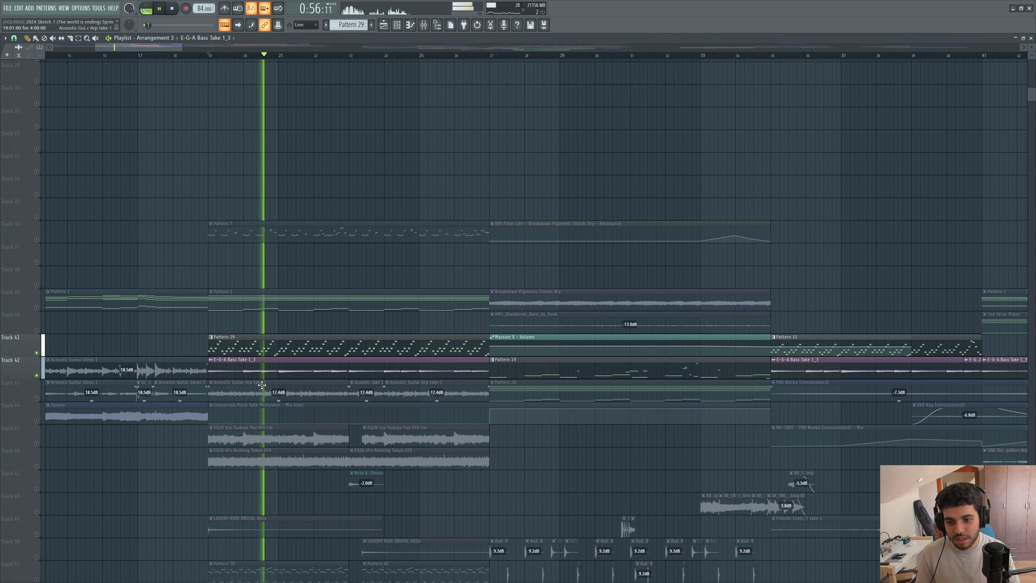
key(space)
Unmute Track 43, mute Track 41, and play the Acoustic Guitar Arp clips together with the bass on Track 42.
click(37, 398)
click(37, 353)
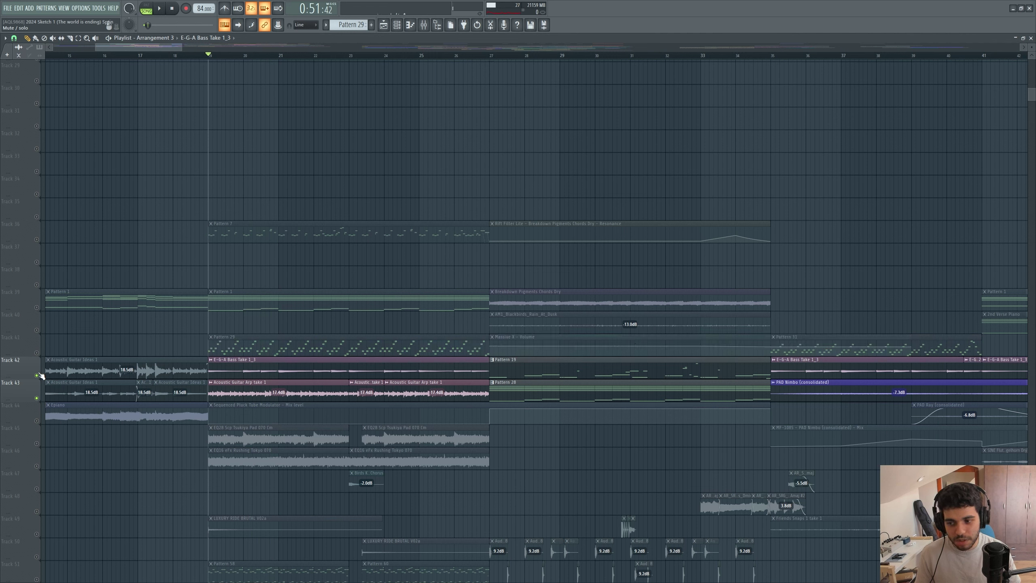
key(space)
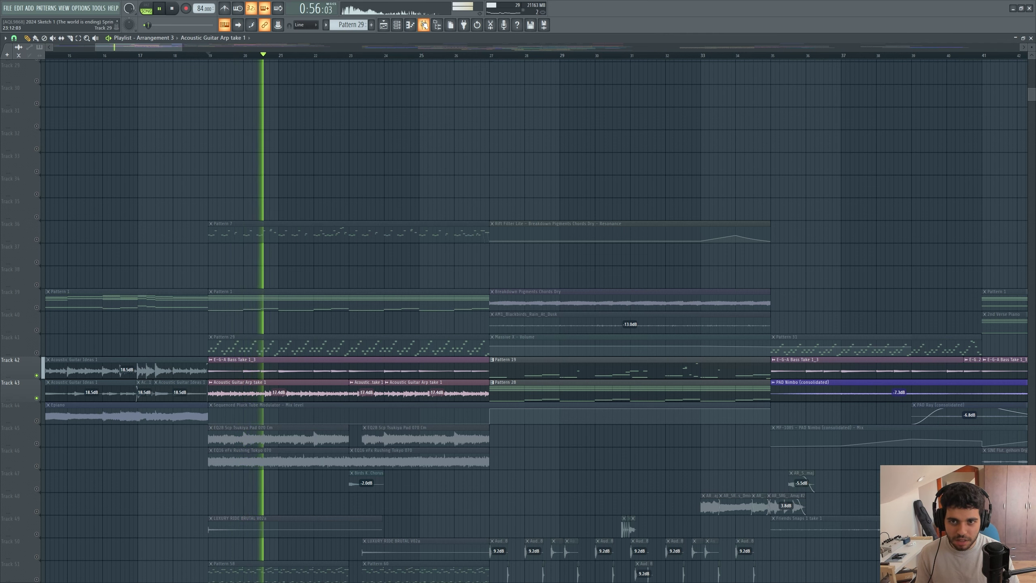
Find and select the Acoustic Guitar Arp take 1 insert in the mixer while playback runs.
key(F9)
click(590, 336)
scroll(726, 316, down, 8)
click(734, 313)
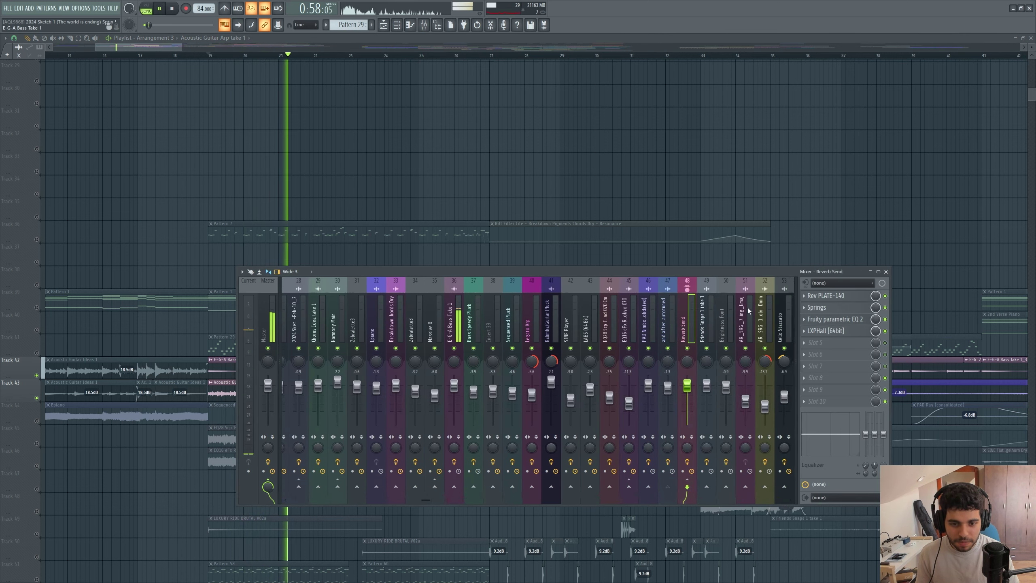
scroll(693, 317, down, 8)
click(631, 321)
click(608, 324)
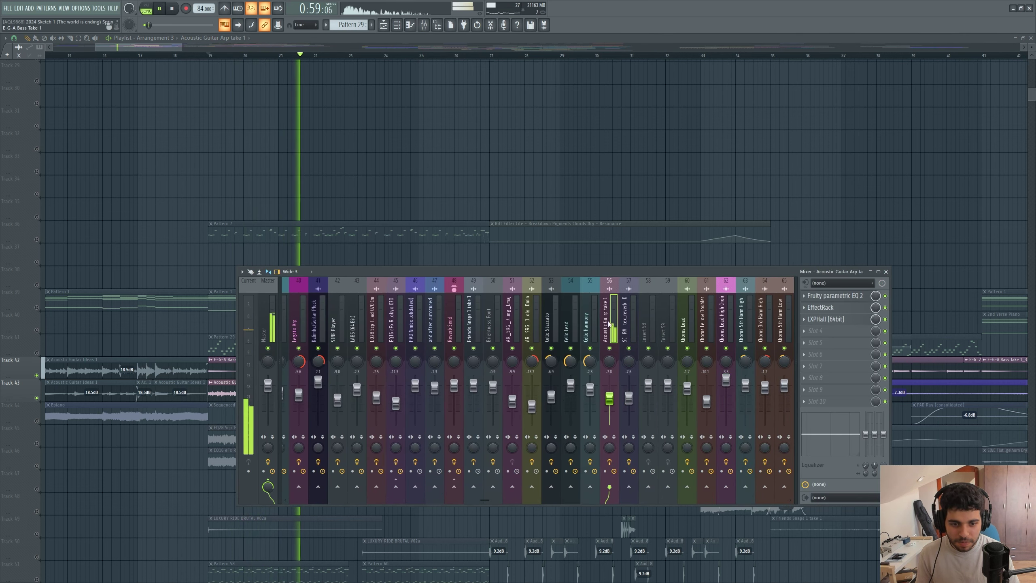
Open the guitar insert's EffectRack with EchoBoy Jr., toggle its effect slot, and close the plugin and mixer.
click(847, 309)
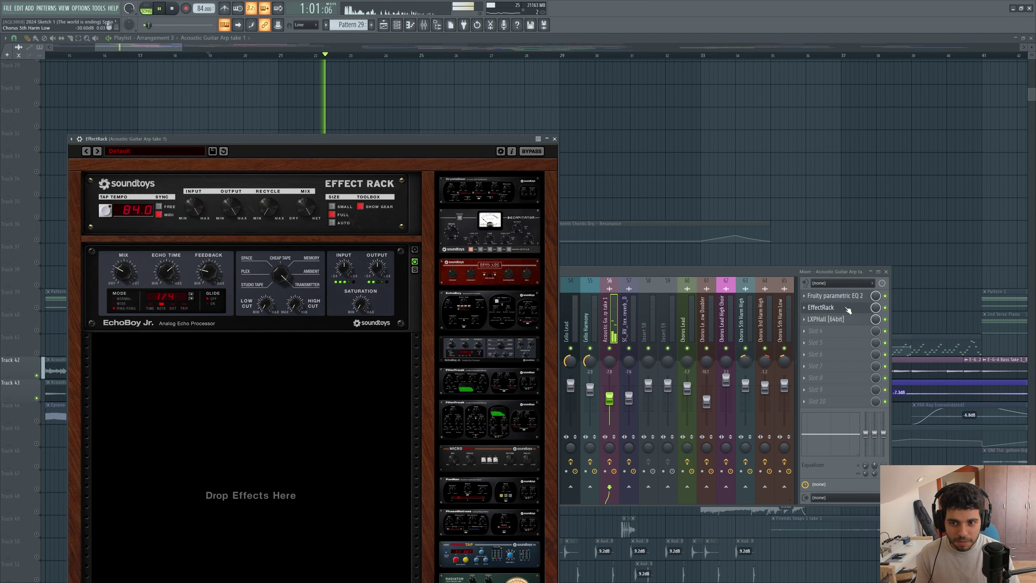
click(886, 309)
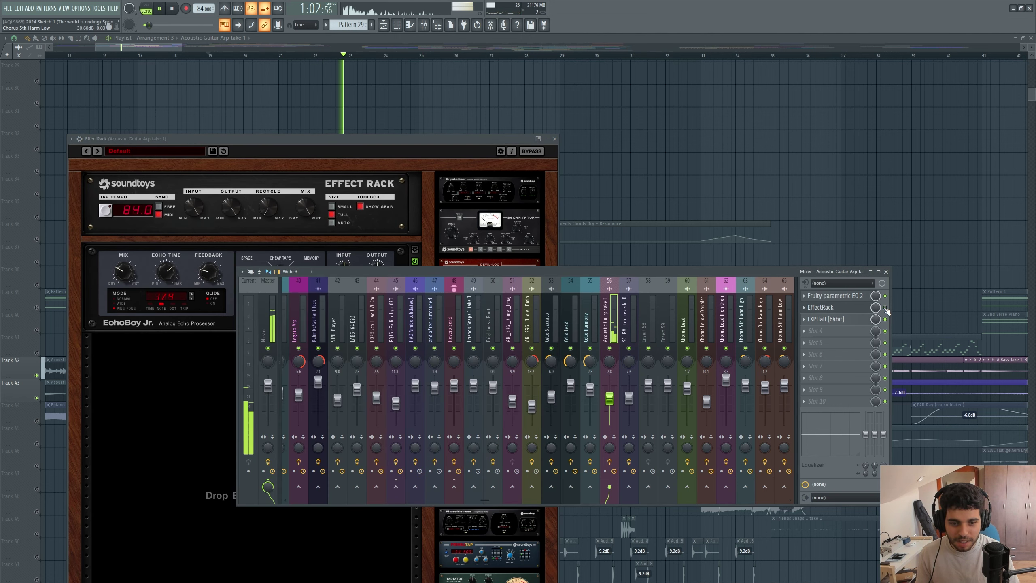
click(554, 139)
key(F9)
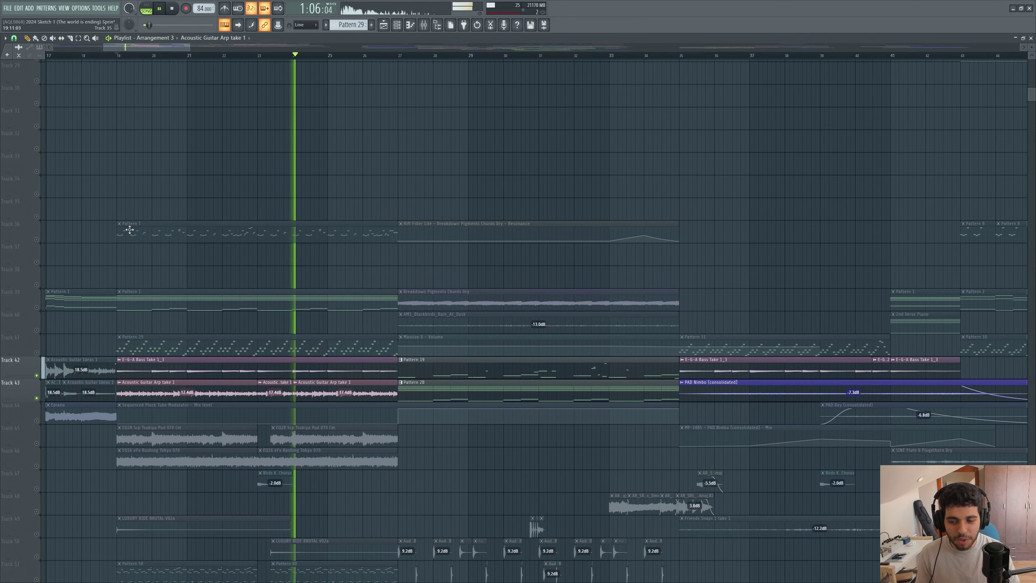
Switch Tracks 36, 39, 41 and 44 back on alongside Tracks 42 and 43 and play them together from bar 19.
key(space)
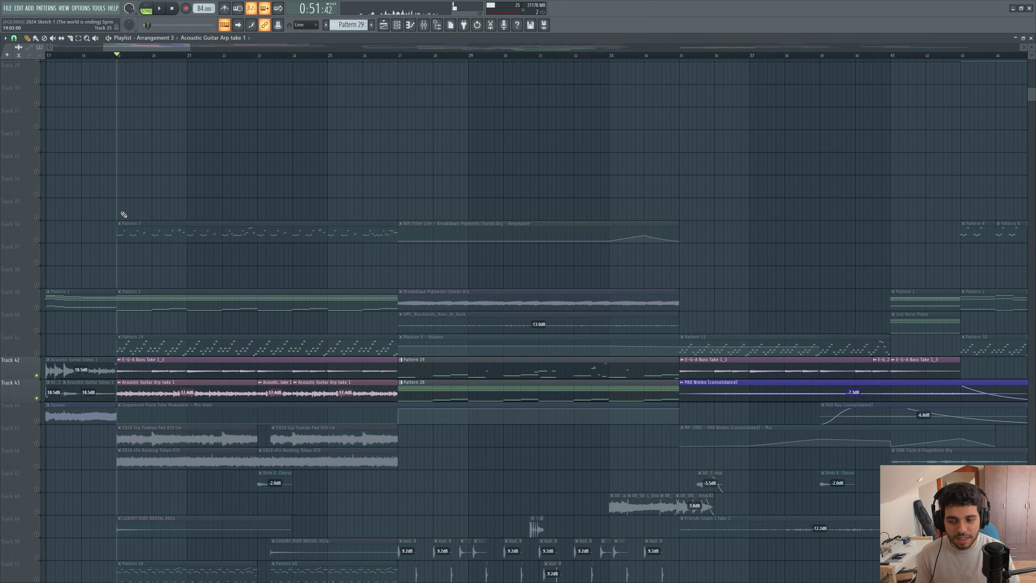
click(41, 350)
ctrl+click(44, 232)
click(38, 308)
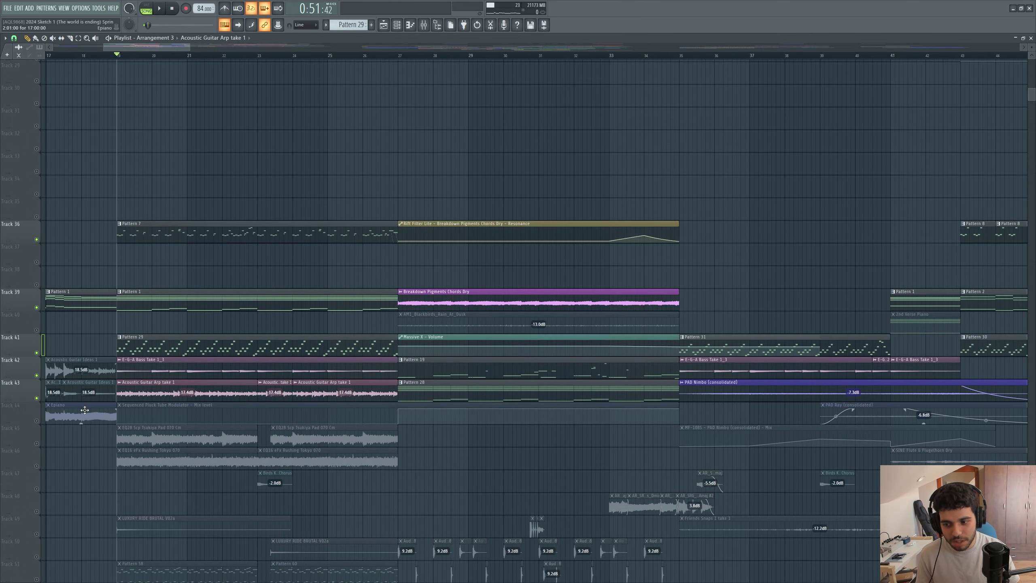
click(37, 421)
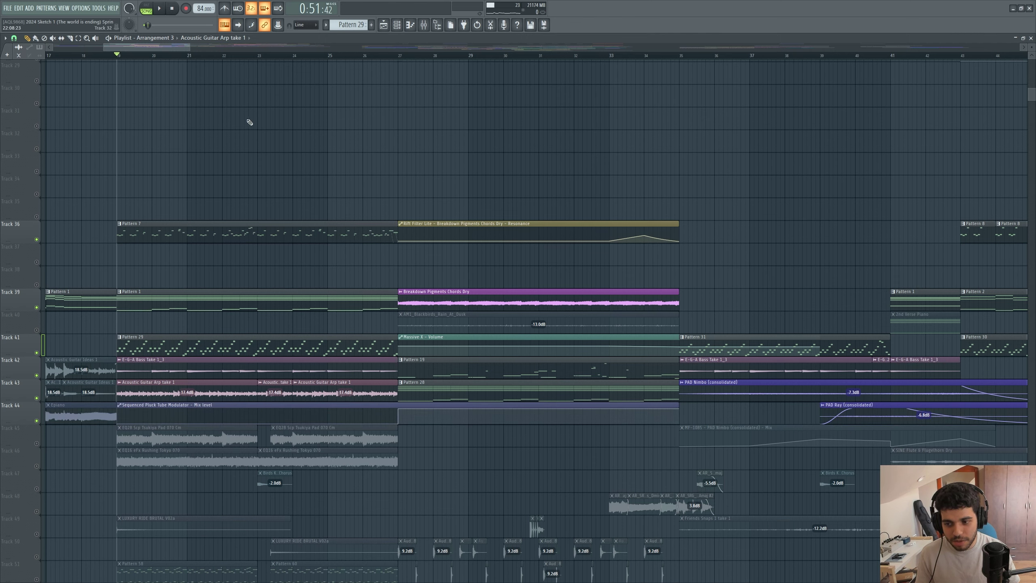
key(space)
drag(103, 48, 95, 48)
scroll(231, 427, down, 1)
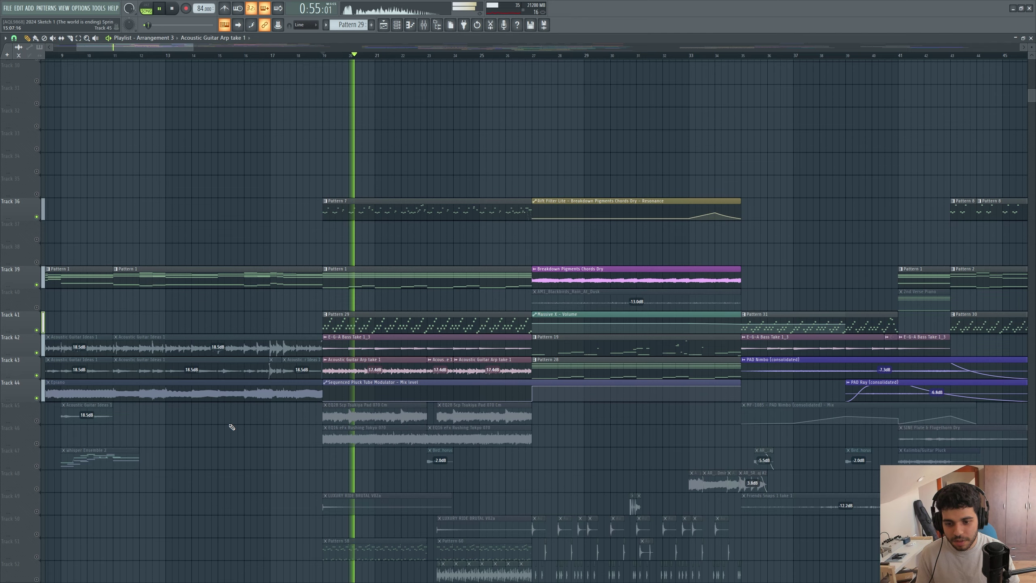
scroll(234, 428, down, 6)
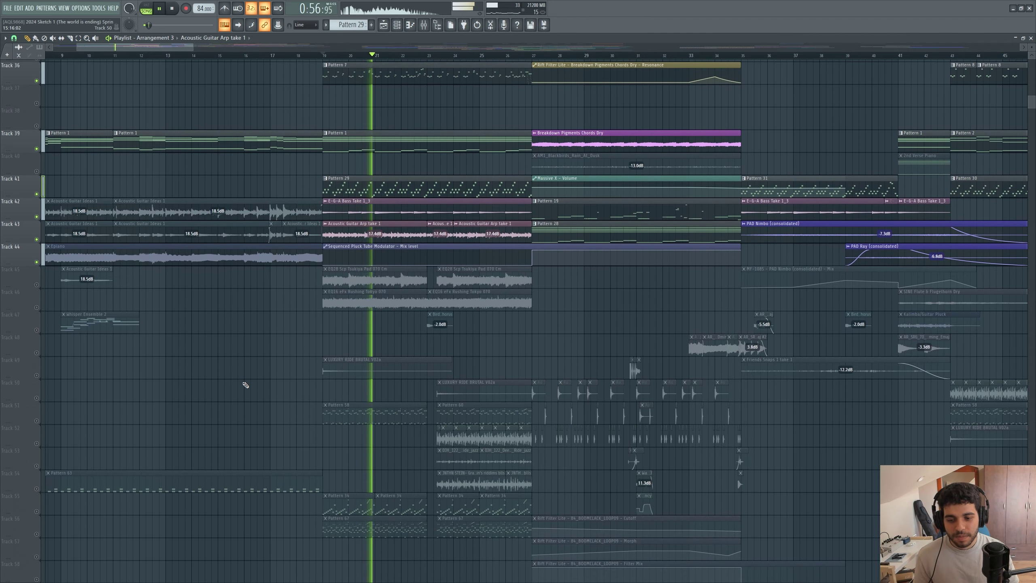
key(space)
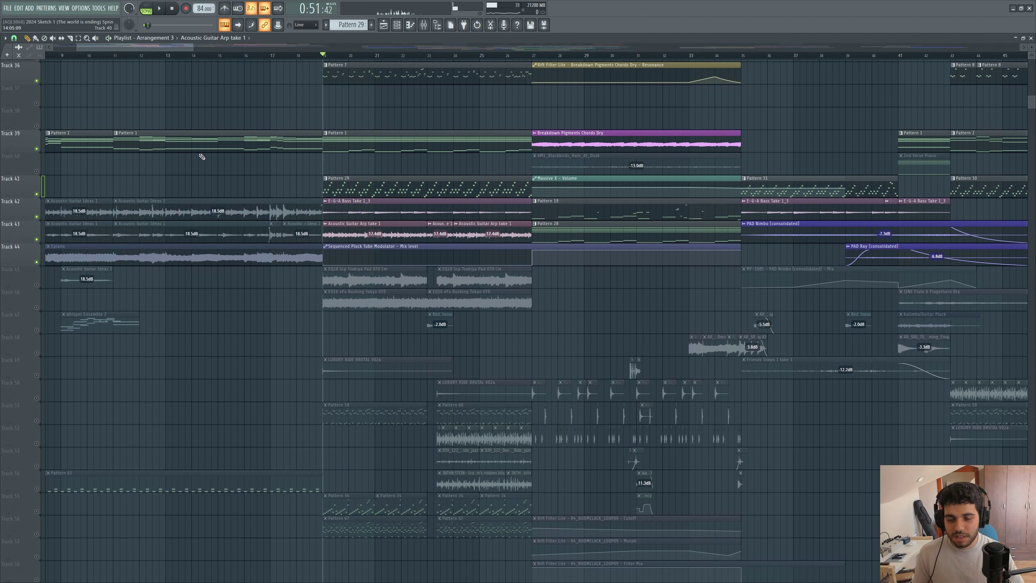
Solo Track 45, play its EQ28 Scp Tsukiya Pad 070 Cm clip, and open Chroma on the pad's mixer insert.
right_click(37, 285)
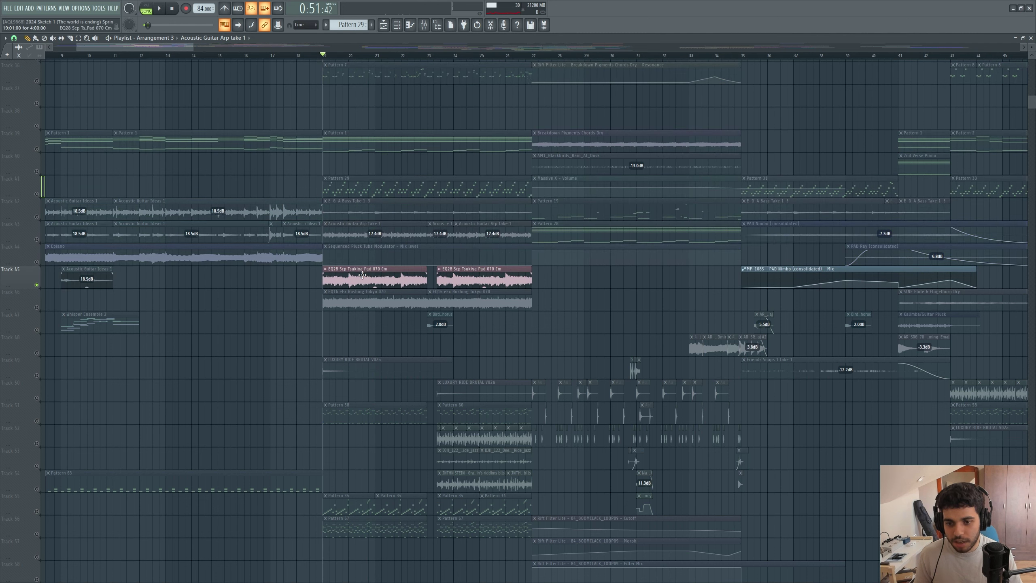
key(space)
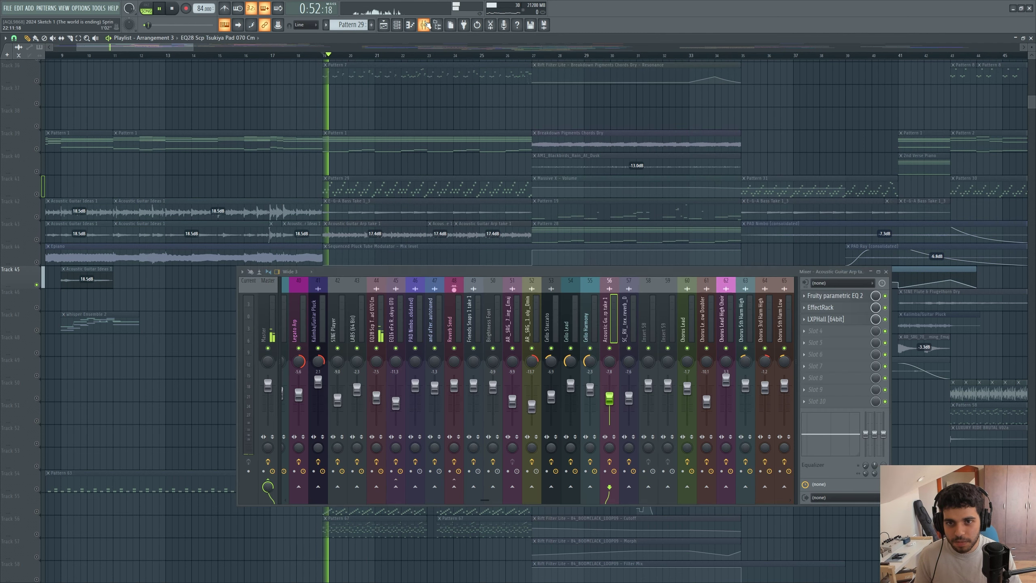
key(F9)
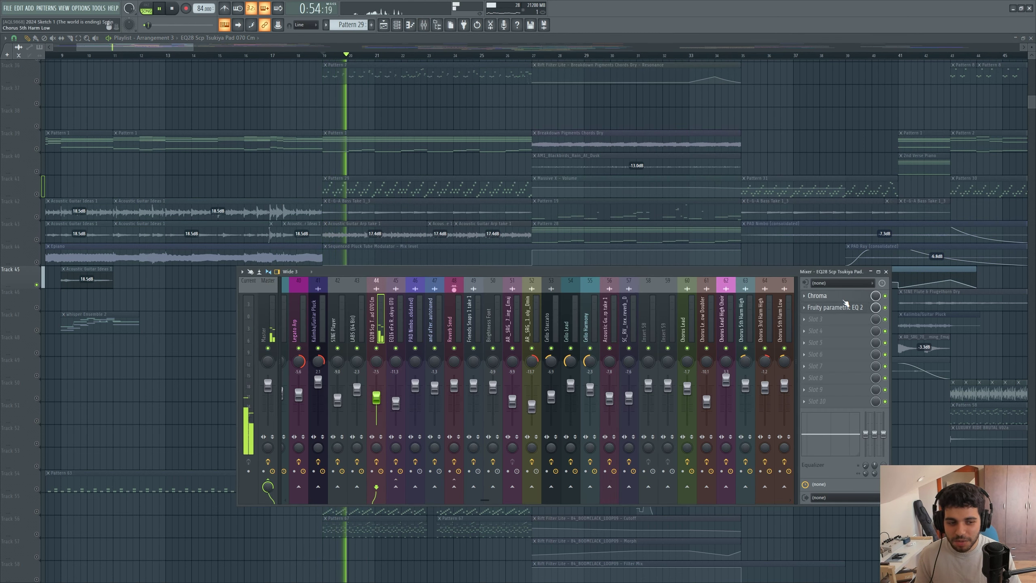
click(832, 295)
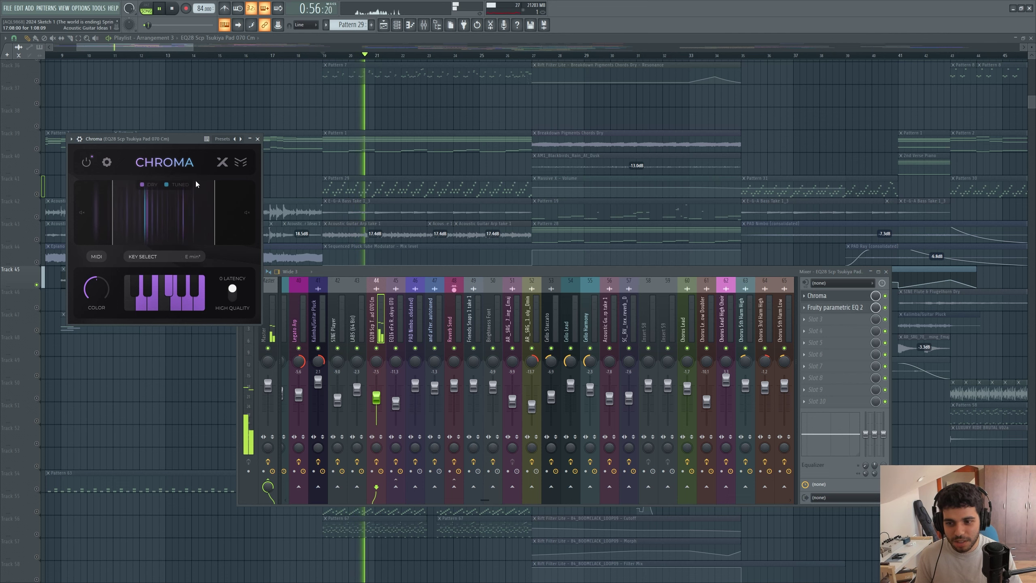
drag(442, 275, 400, 380)
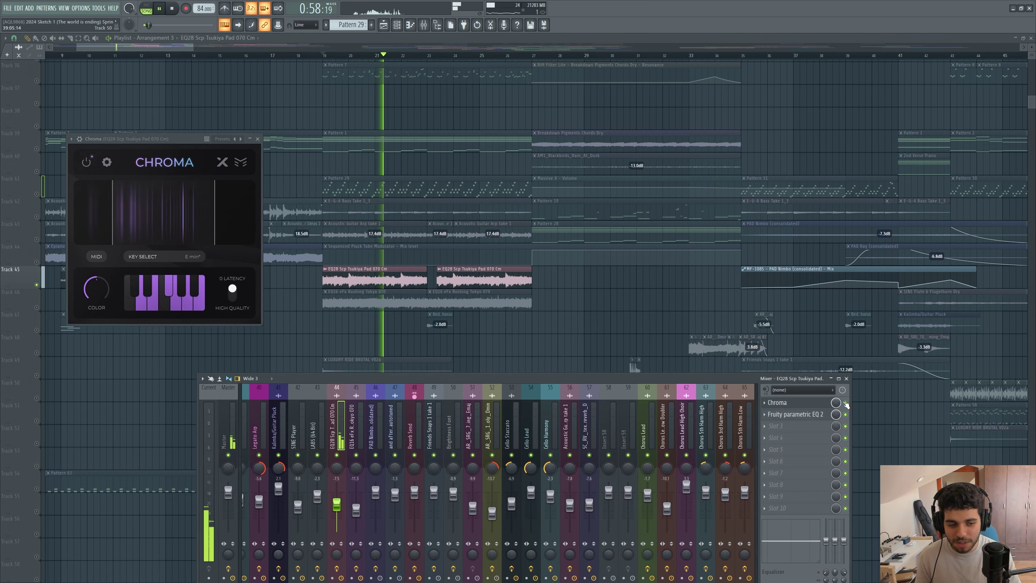
Compare the pad with Chroma bypassed and re-enabled, replaying it from bar 19, and close the open windows.
click(846, 403)
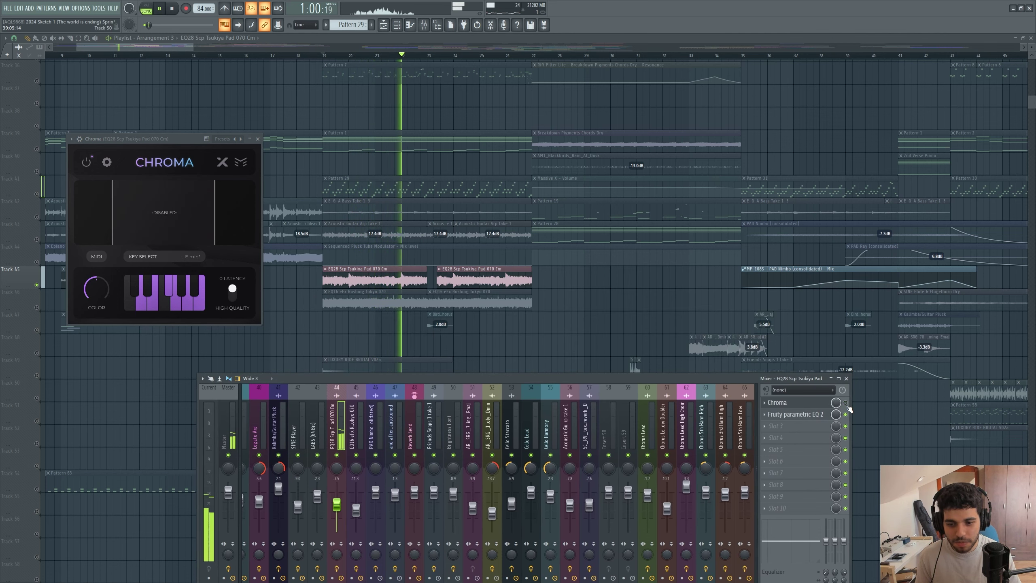
key(space)
key(space)
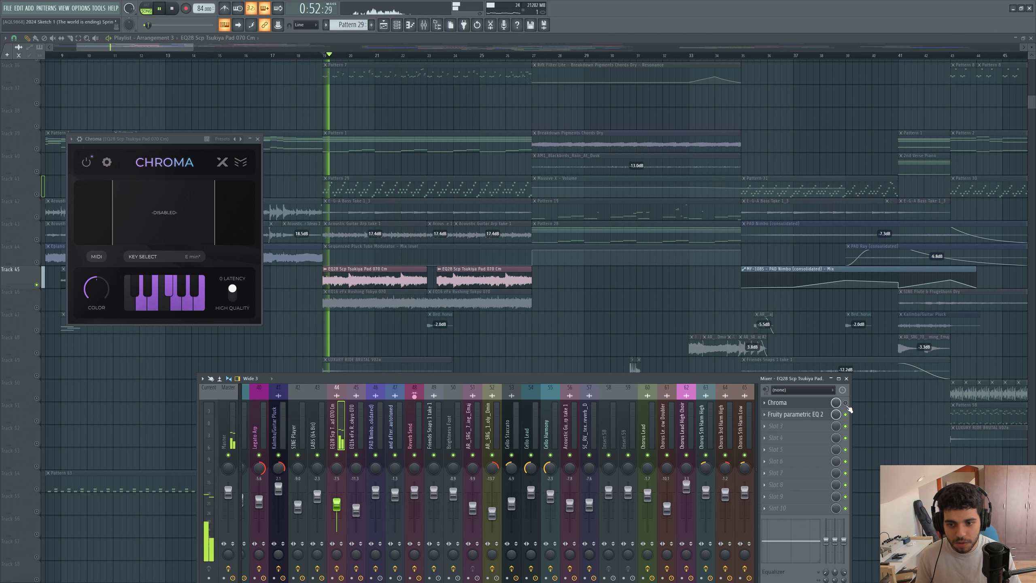
click(846, 403)
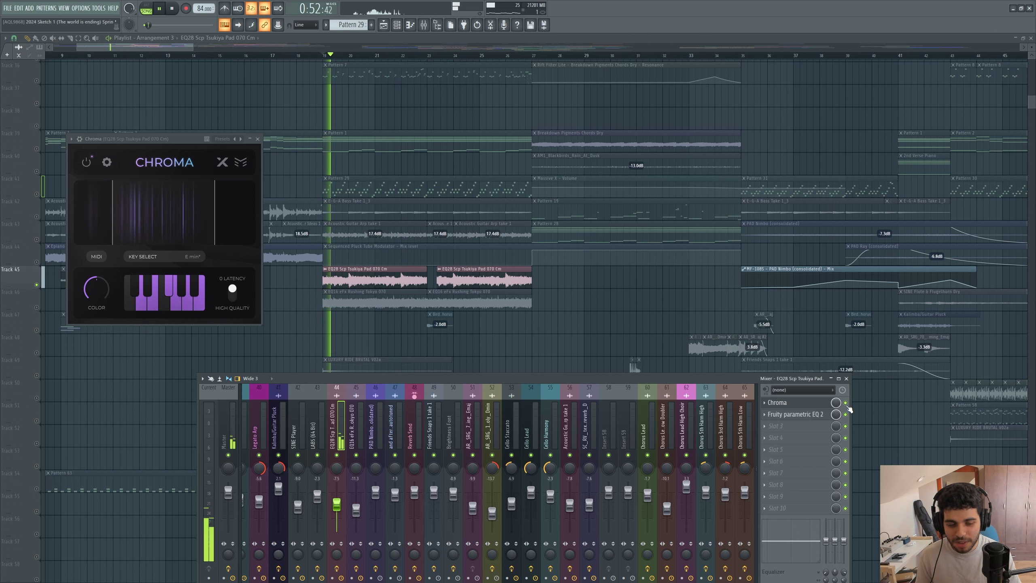
key(space)
key(F12)
Solo Track 46, play its EQ16 eFx Rushing Tokyo 070 clip, and inspect Chroma on that clip's mixer insert.
click(41, 291)
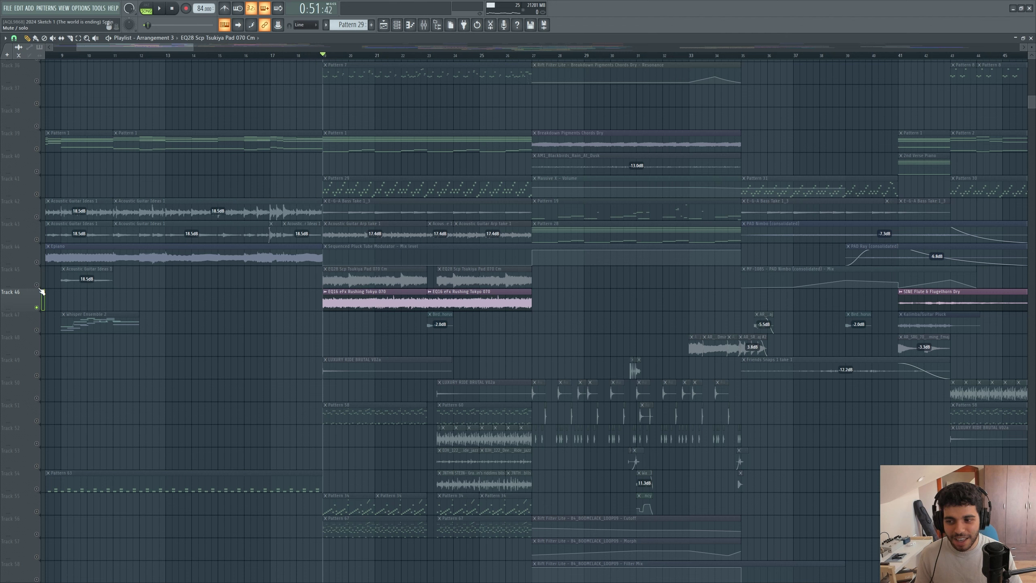
key(space)
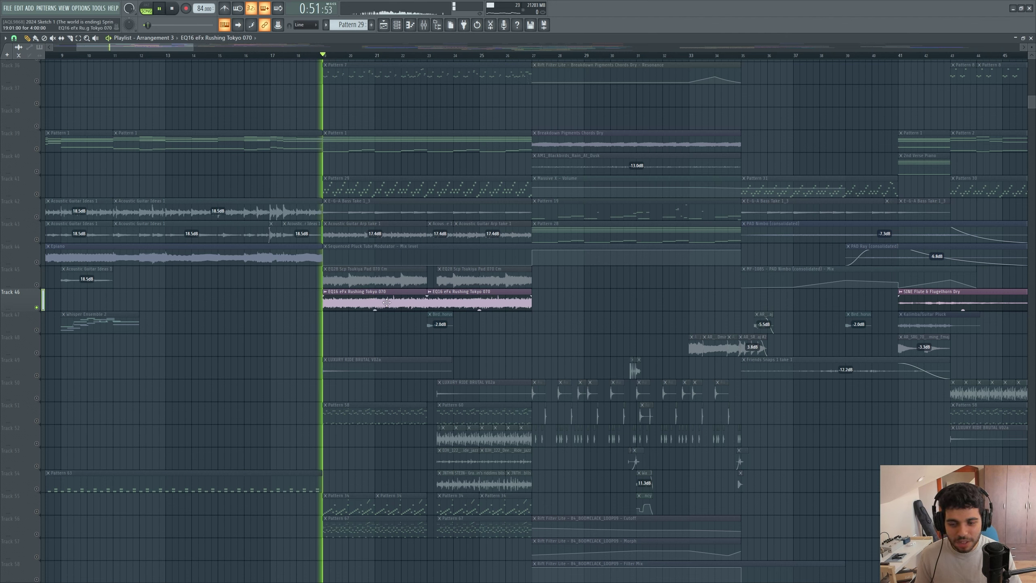
click(423, 26)
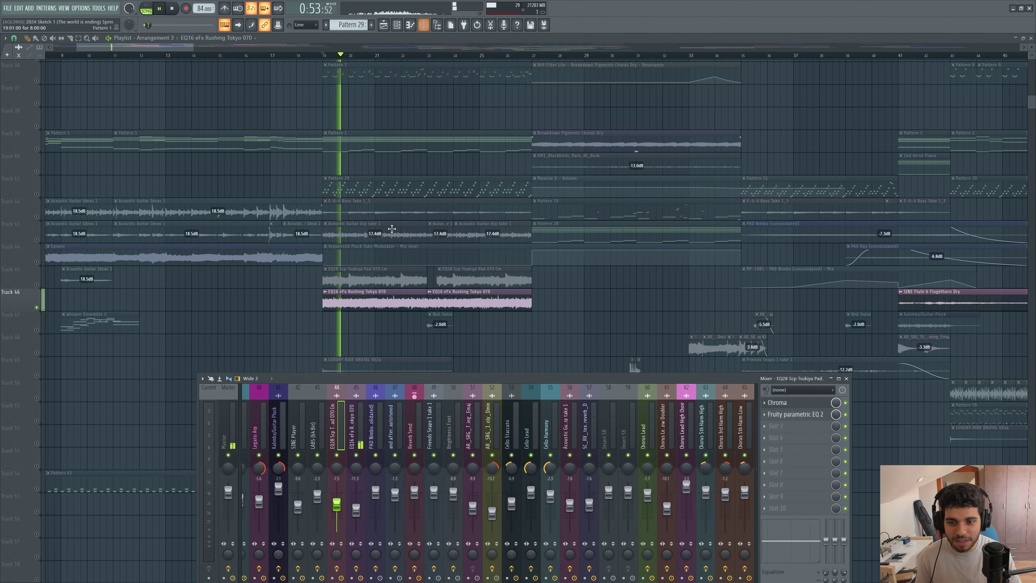
click(795, 437)
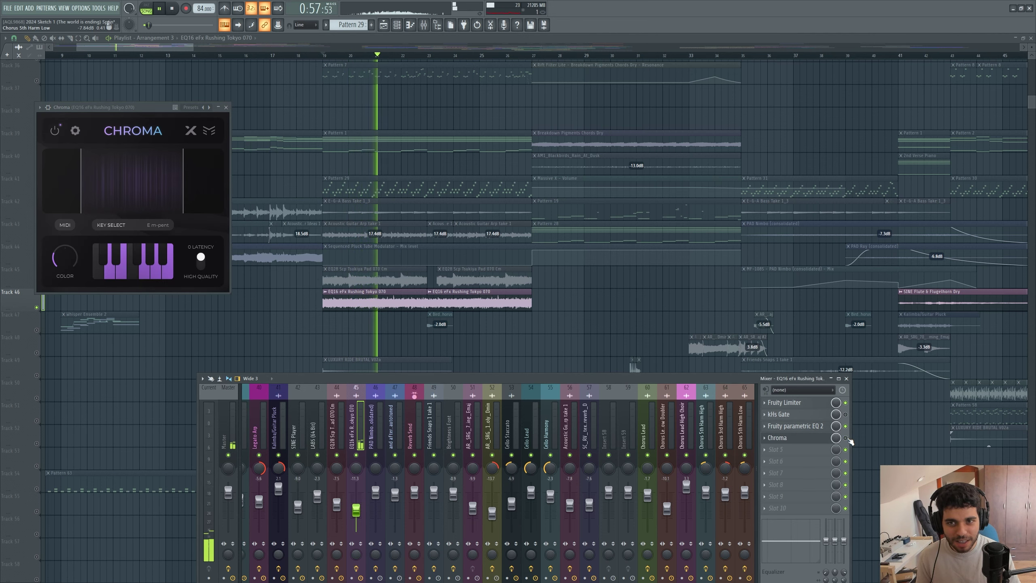
click(80, 293)
scroll(134, 296, down, 5)
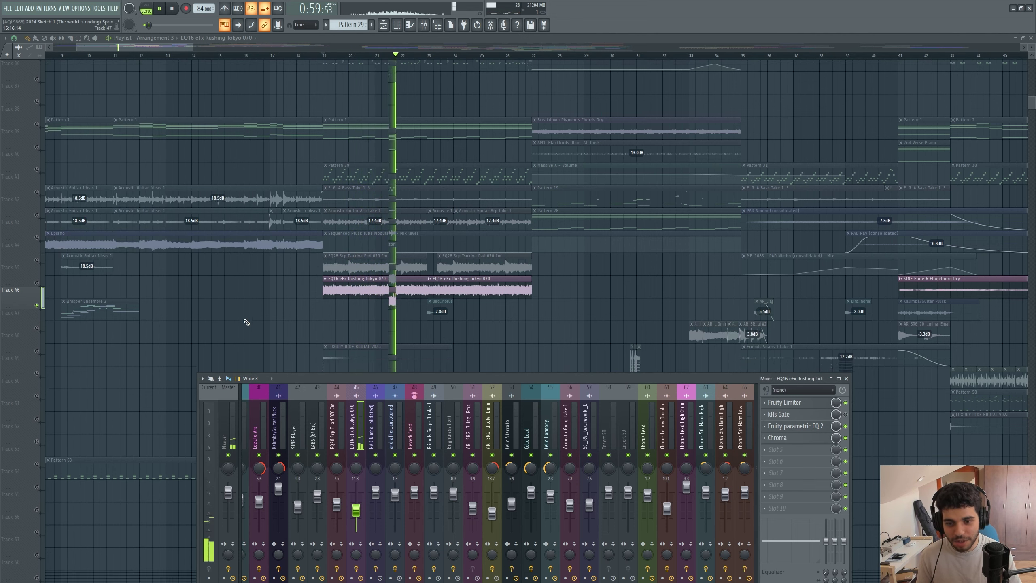
Switch on Track 49 alongside Track 46 and play its LUXURY RIDE BRUTAL V02a clip from bar 19 with the mixer open.
key(space)
click(241, 259)
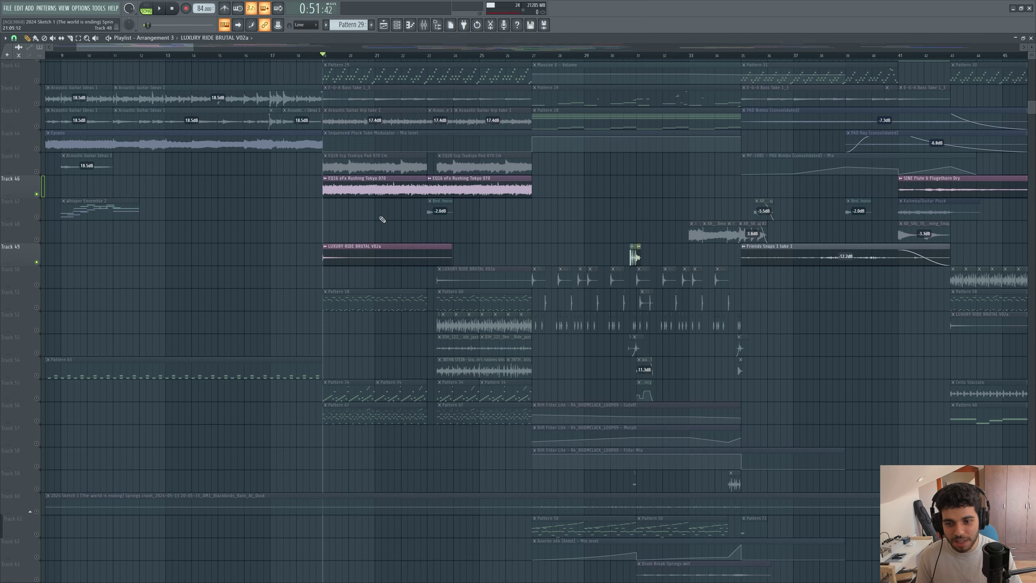
click(423, 25)
key(space)
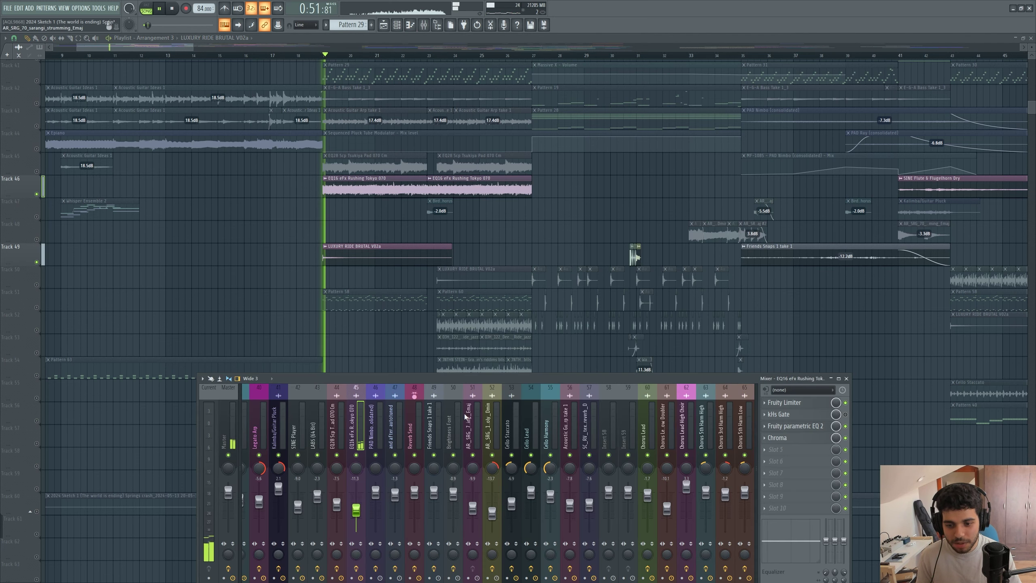
Select mixer Insert 19, reposition the mixer, and play the LUXURY RIDE BRUTAL V02a clip with the insert's effects bypassed.
scroll(400, 413, up, 10)
click(324, 422)
click(579, 428)
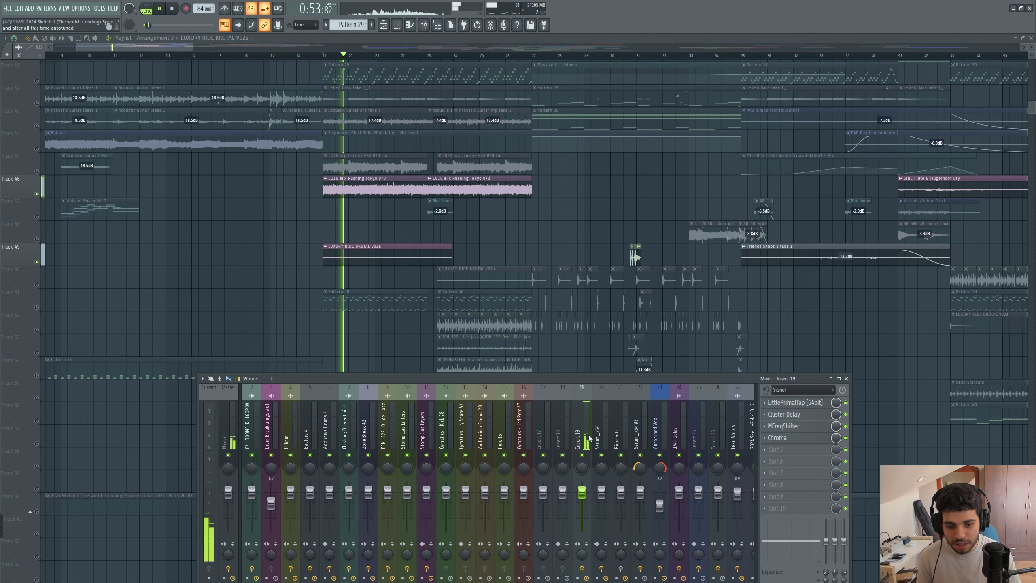
drag(577, 379, 567, 321)
key(space)
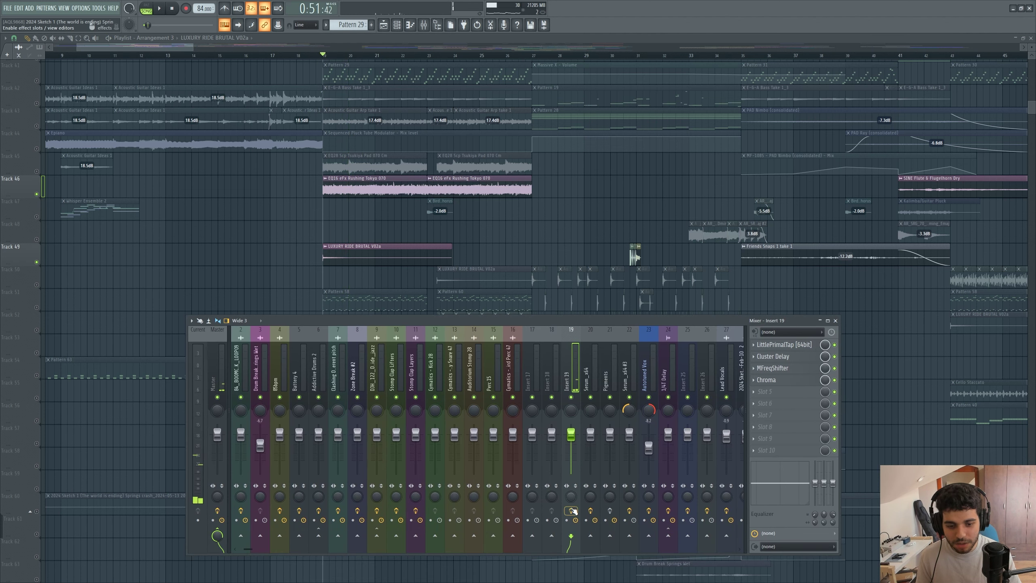
key(space)
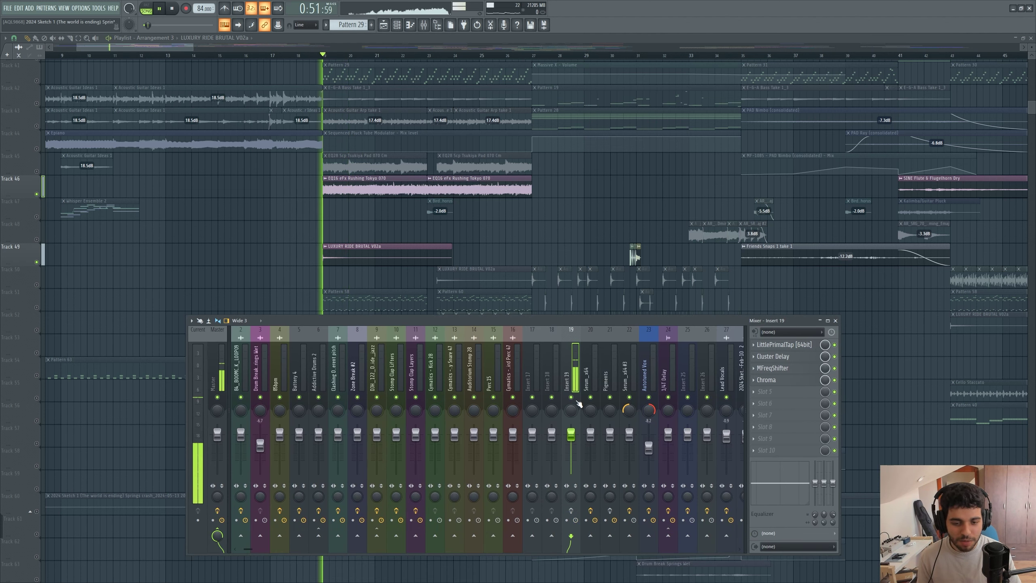
key(space)
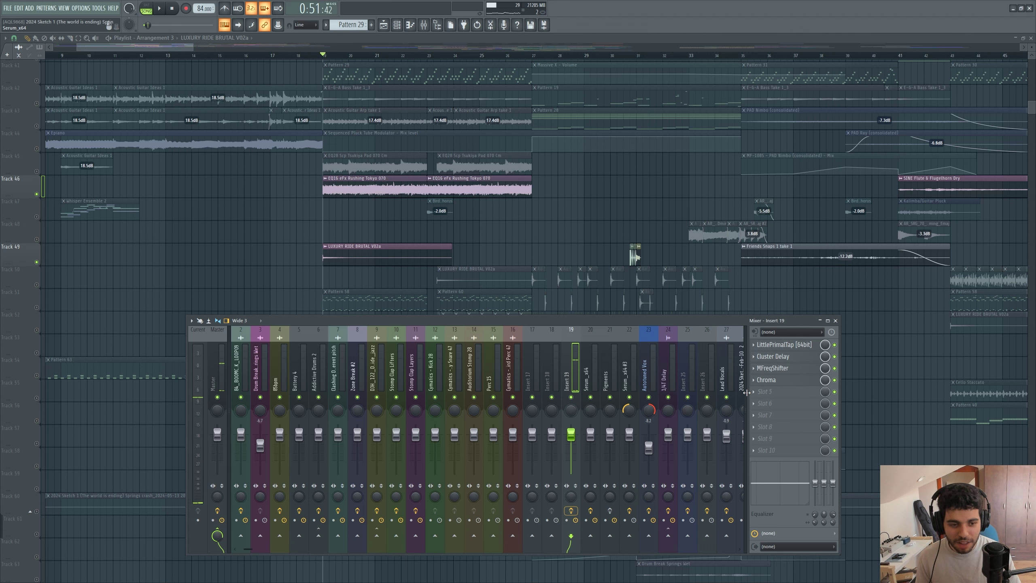
Open LittlePrimalTap, Cluster Delay and Chroma from the effect chain of Insert 19 to show their settings.
click(793, 347)
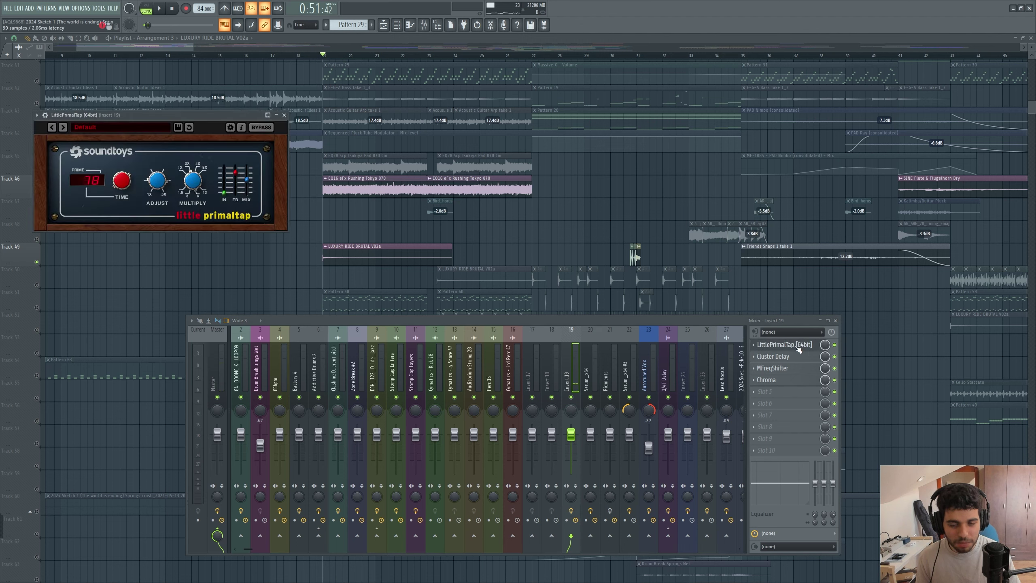
click(795, 359)
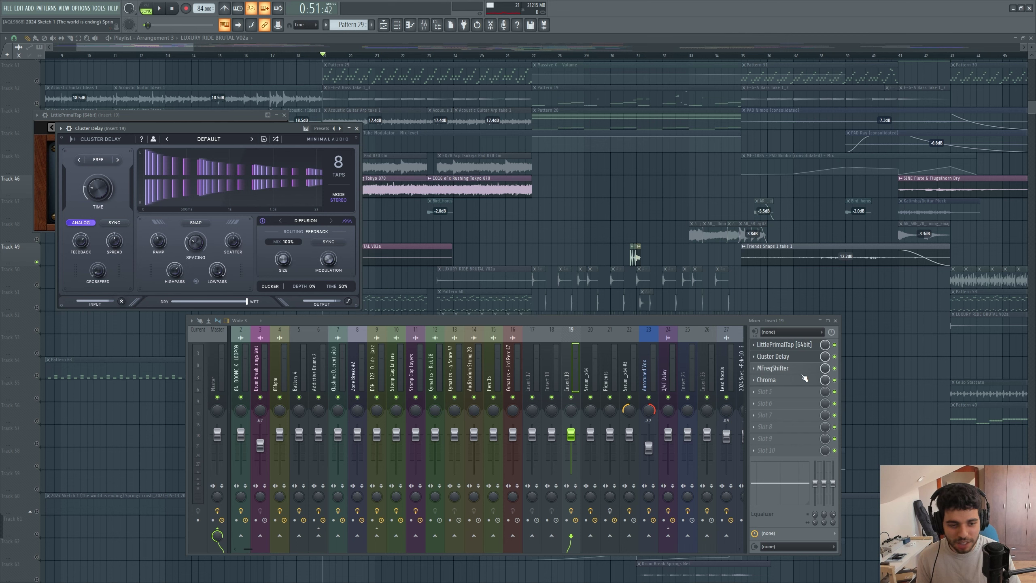
click(799, 381)
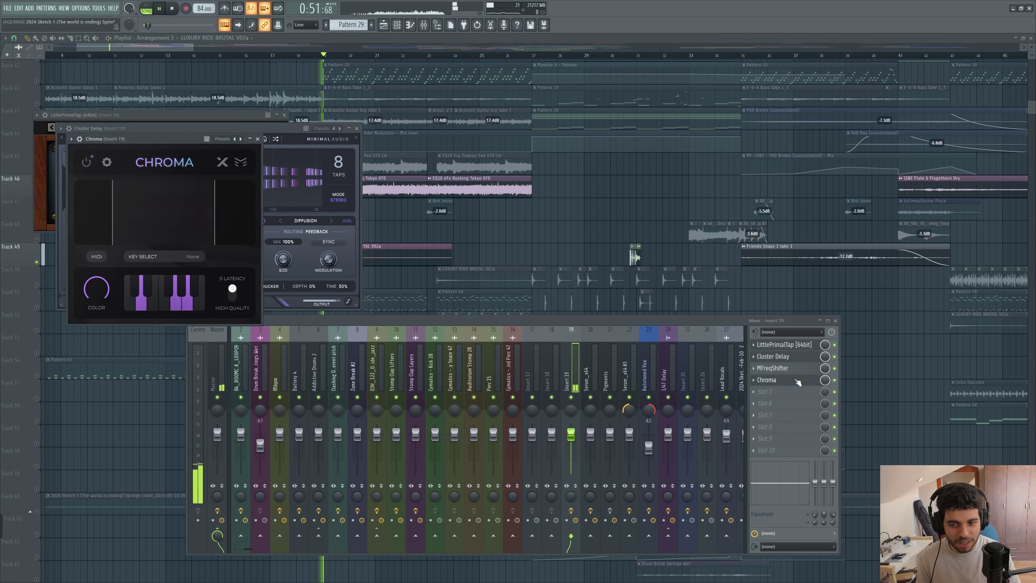
Close Chroma, play the LUXURY RIDE BRUTAL V02a clip through Insert 19, and bring back the full playlist view.
click(797, 381)
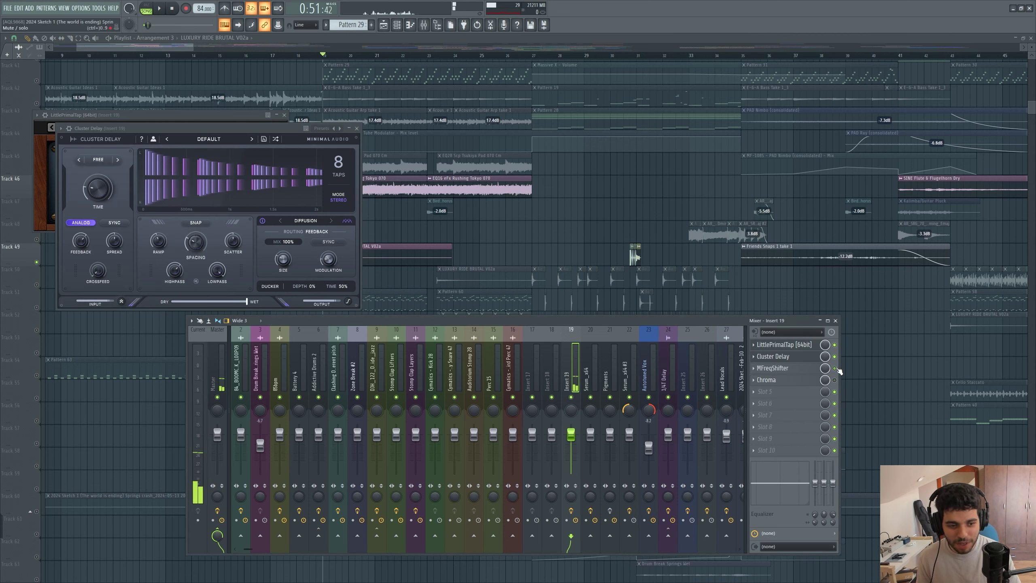
key(space)
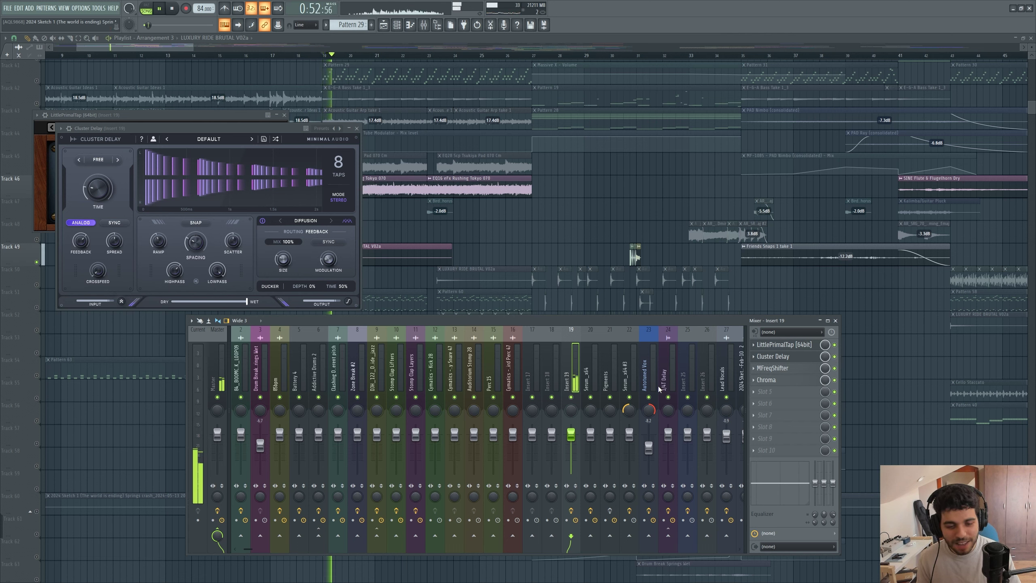
key(F12)
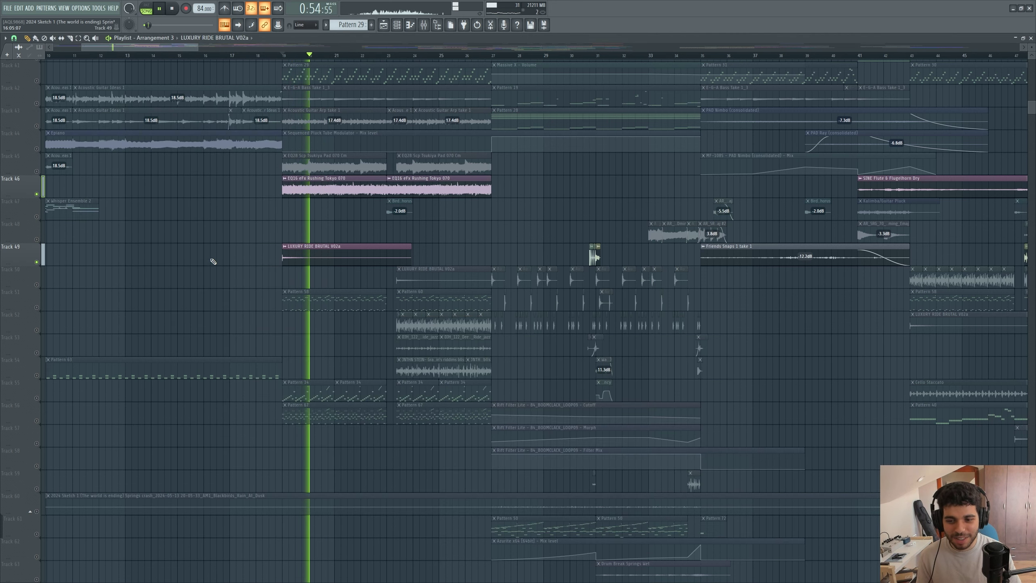
scroll(216, 285, up, 5)
scroll(225, 309, down, 3)
key(space)
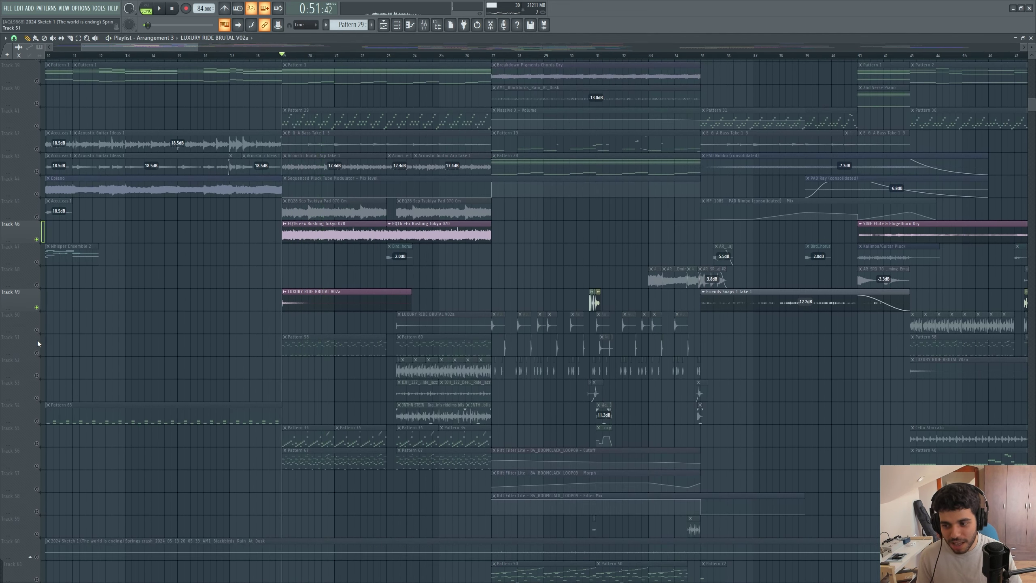
Switch on Tracks 50 and 51 and select the Pattern 58 clip that starts at bar 19.
click(37, 330)
click(37, 353)
click(312, 347)
scroll(311, 347, up, 4)
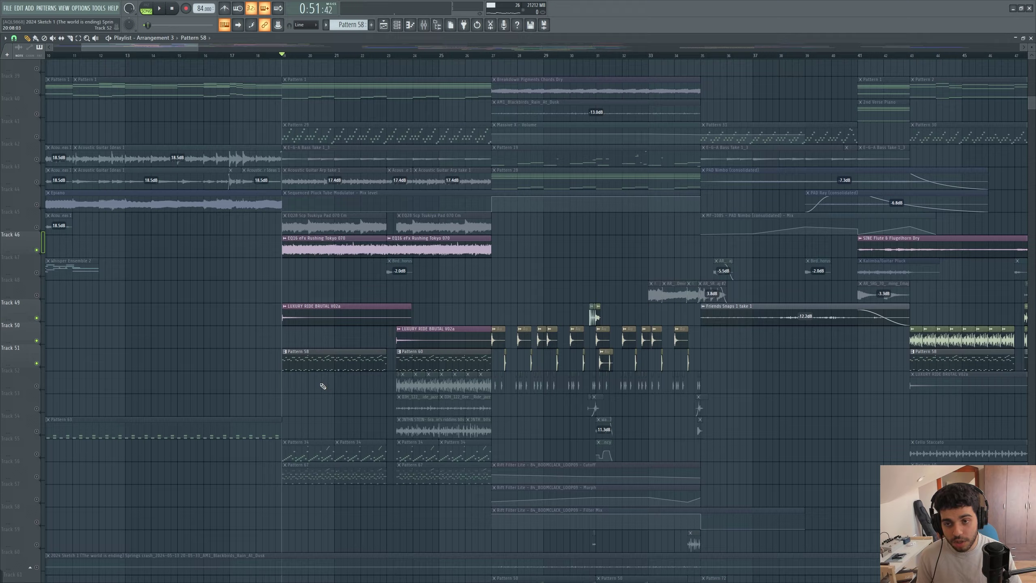
Show Pattern 58 in the channel rack, open its Zone Break #2 Slicex channel, and play the pattern briefly.
click(385, 26)
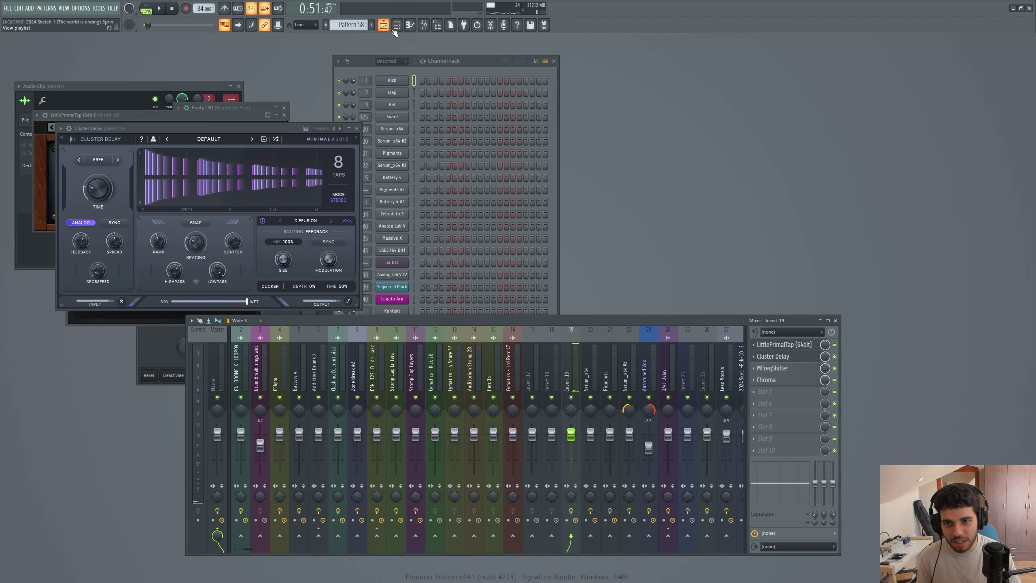
click(385, 26)
click(396, 26)
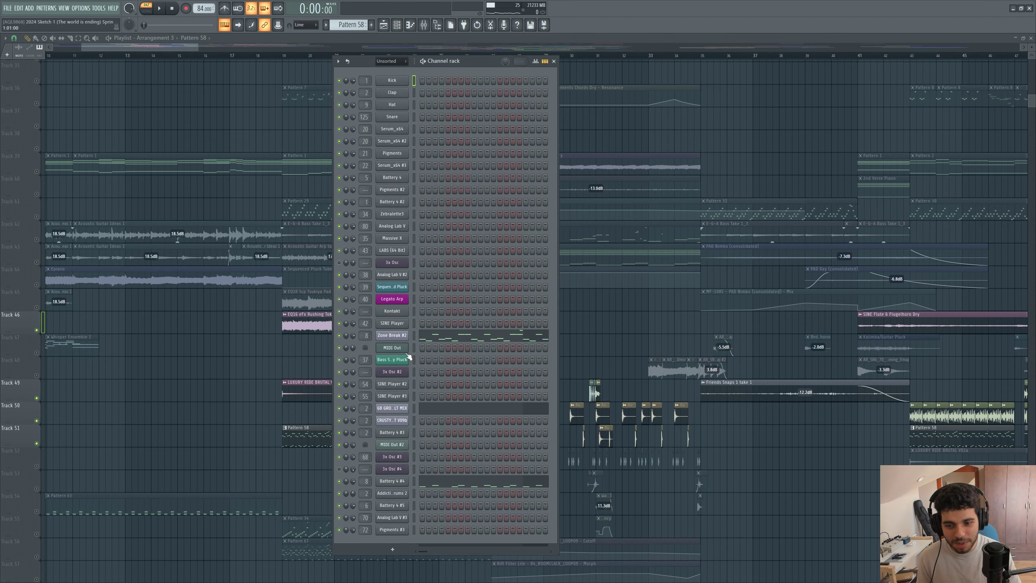
click(401, 337)
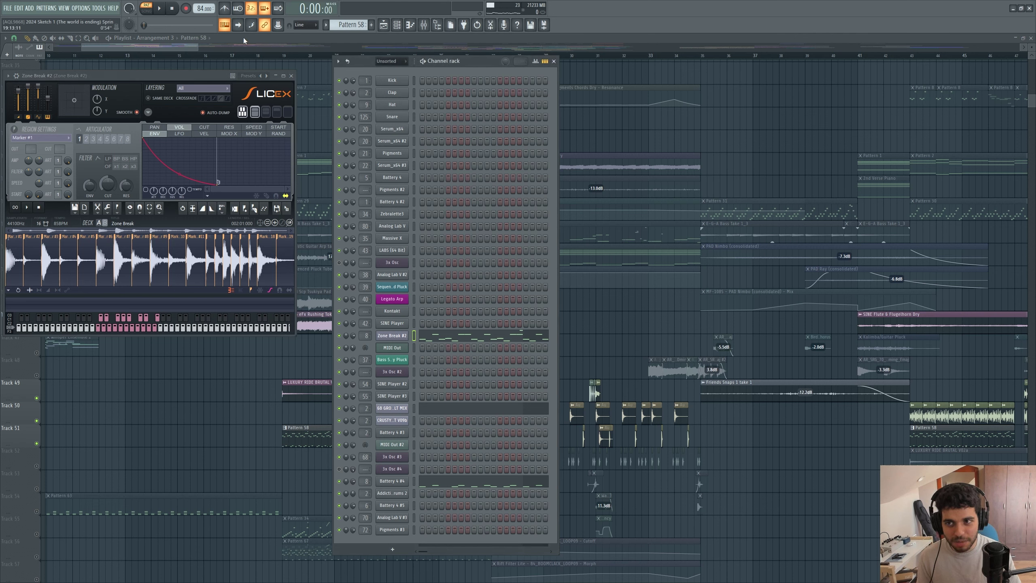
key(space)
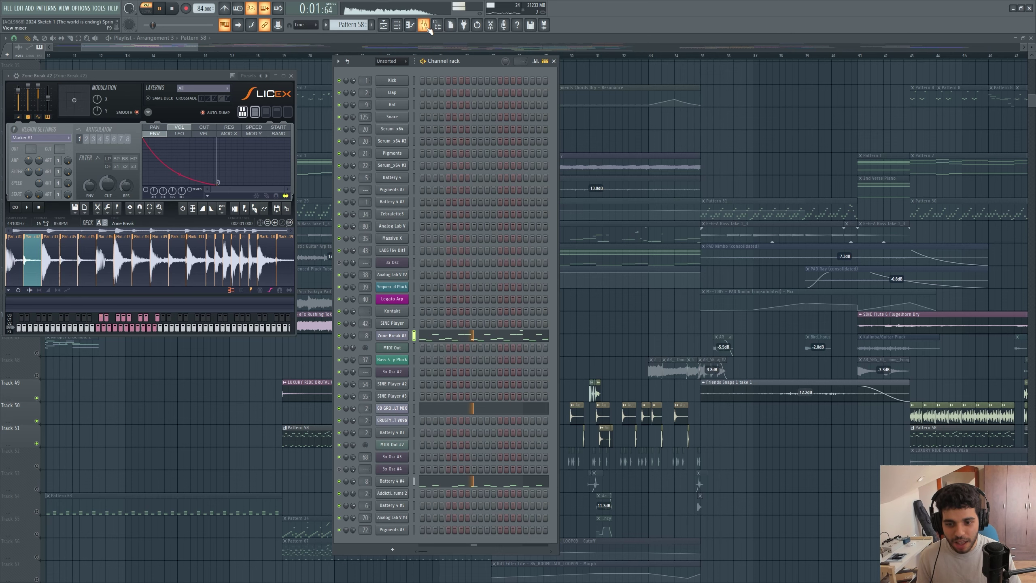
key(space)
View the Battery 4 #4 notes of Pattern 58 in the piano roll while playing the pattern, then return to the channel rack.
click(415, 481)
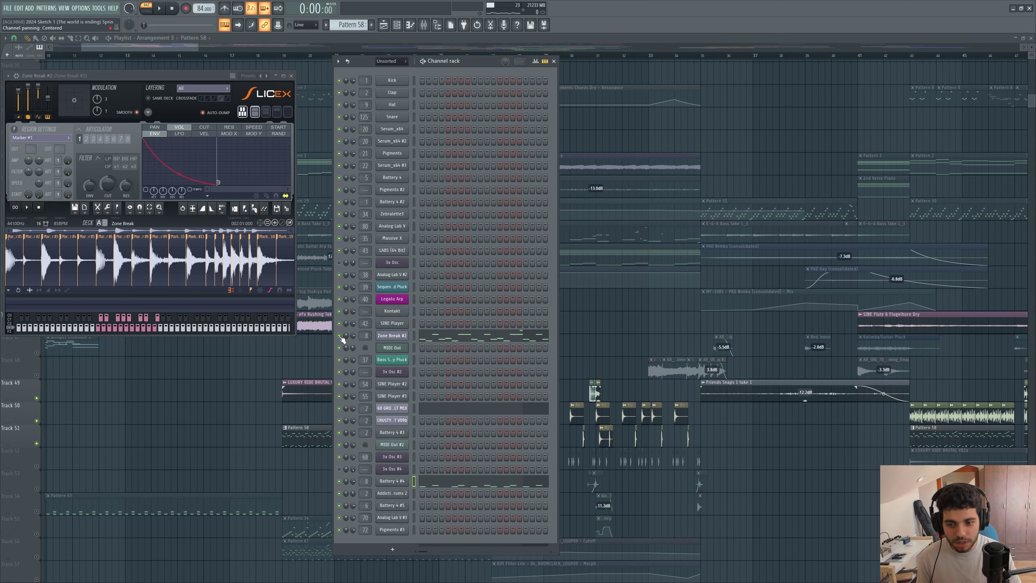
click(469, 488)
scroll(289, 351, down, 4)
key(space)
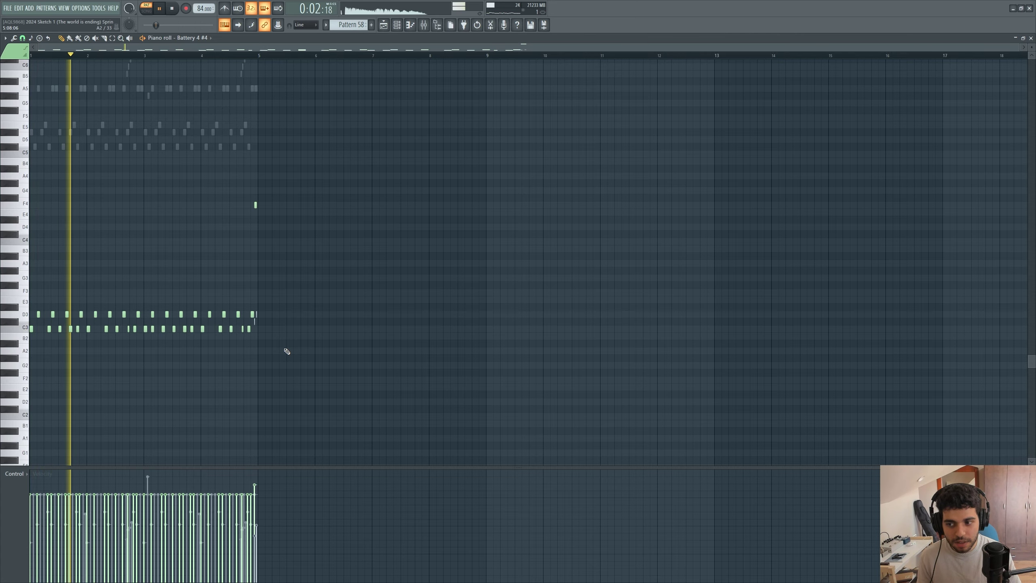
key(F7)
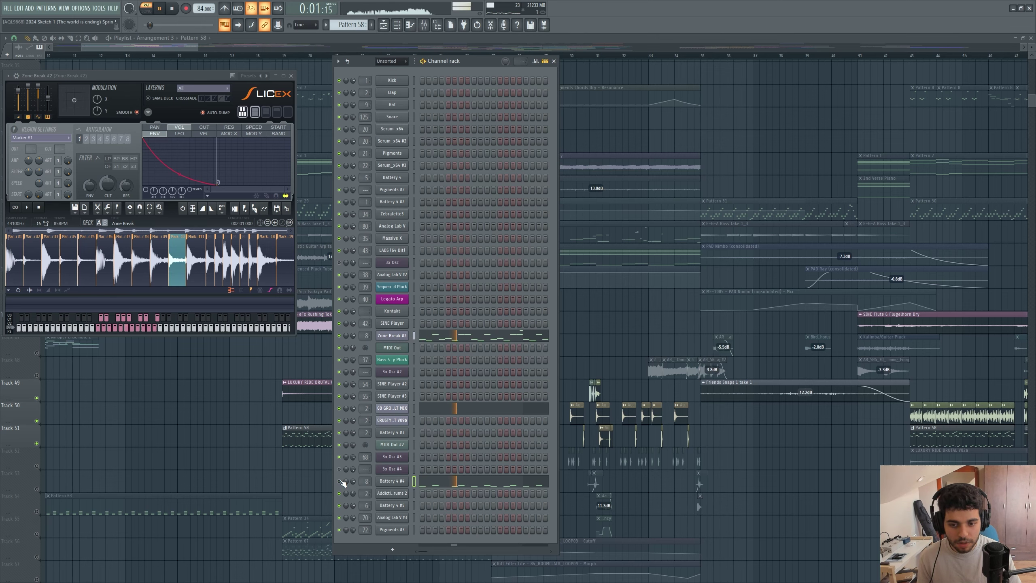
View the Zone Break #2 slice notes in the piano roll during playback, then close the piano roll.
click(474, 338)
scroll(245, 306, up, 5)
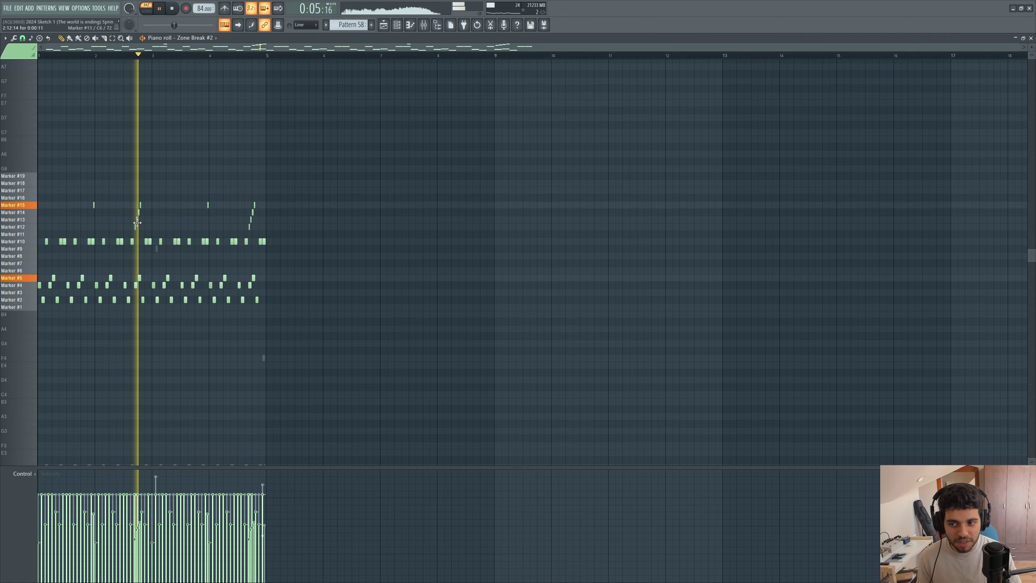
key(Escape)
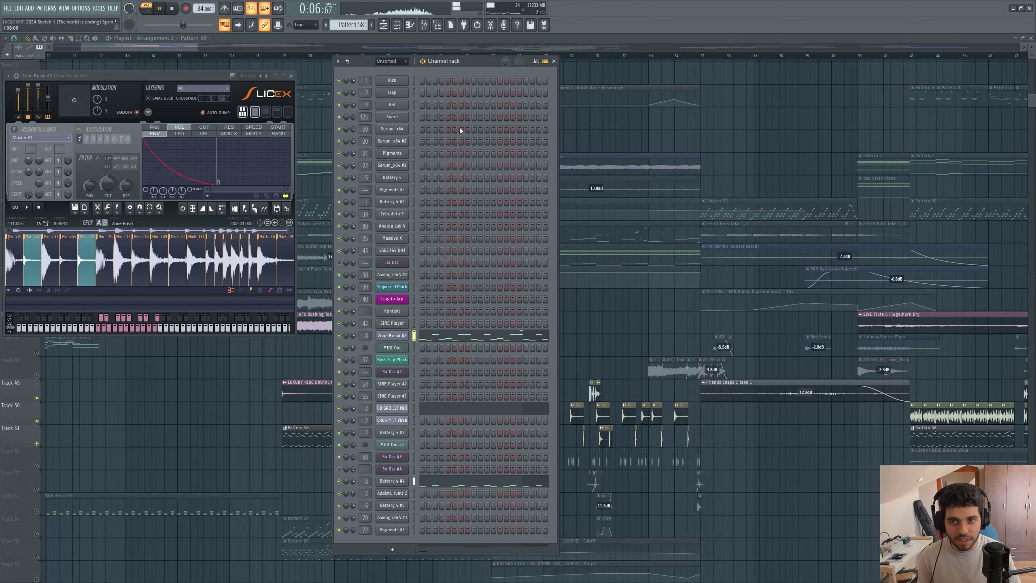
Show the Zone Break #2 insert in the mixer and replay Pattern 58 through it.
click(423, 25)
key(space)
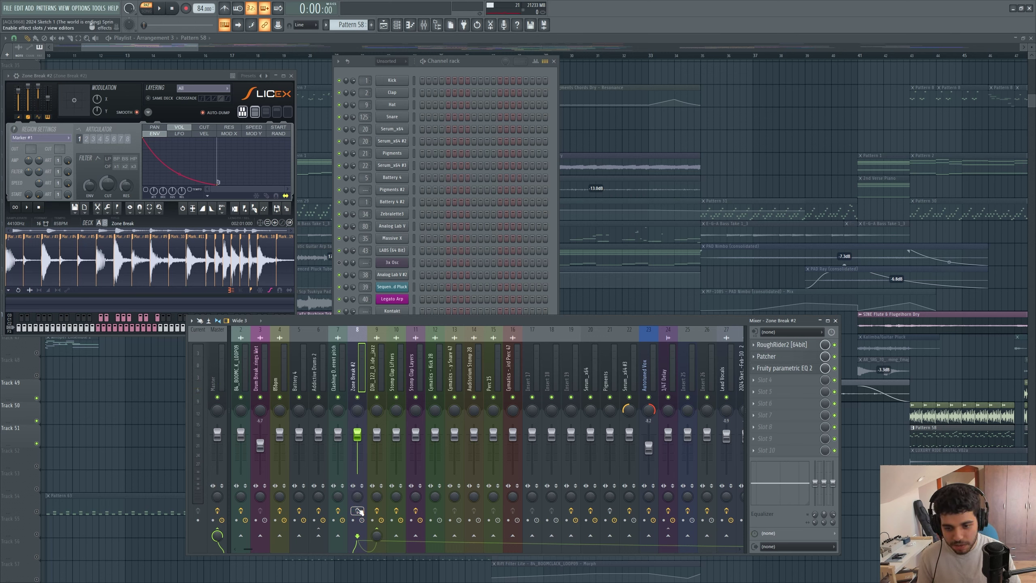
key(space)
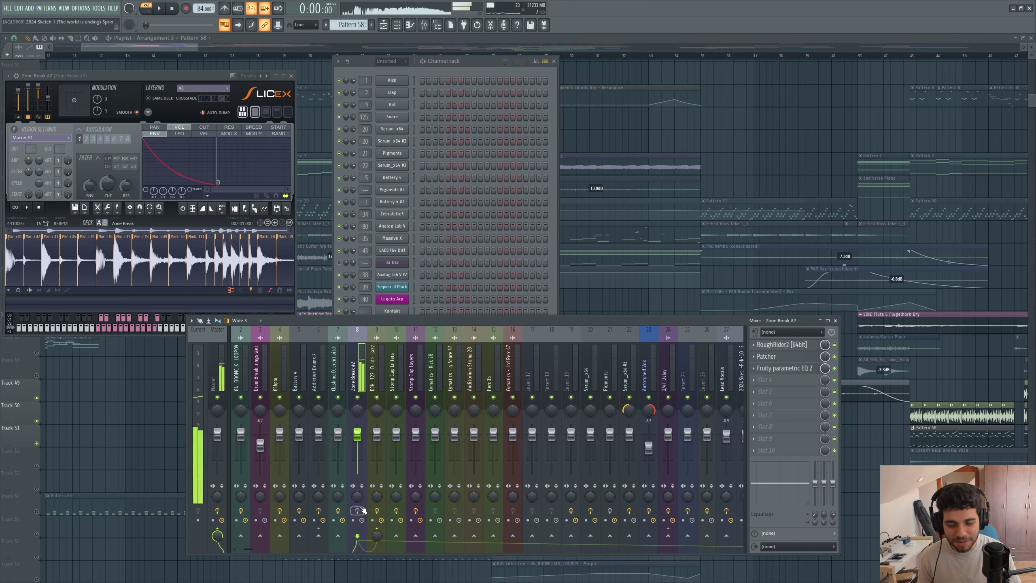
key(space)
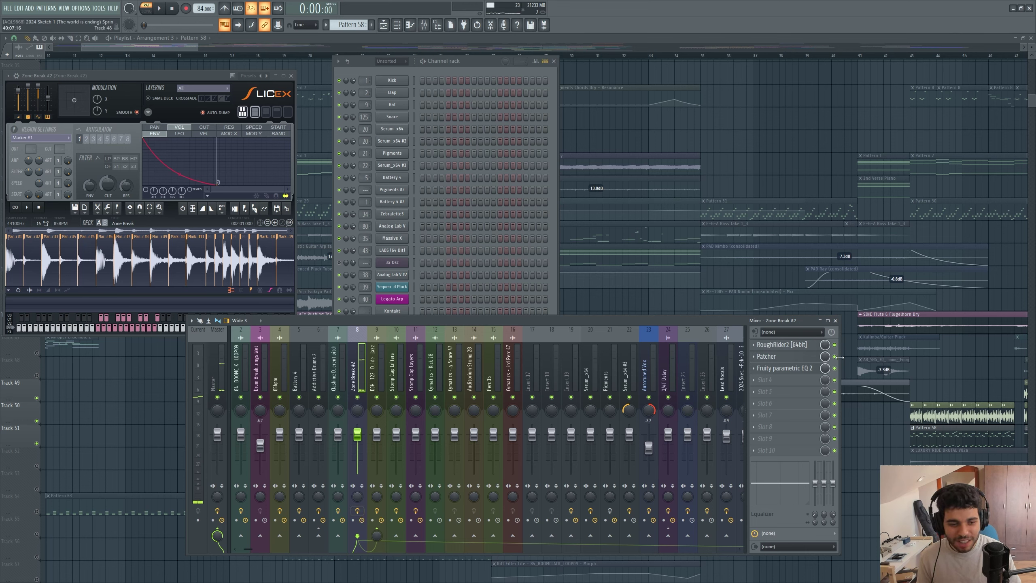
Briefly show RoughRider2 on the Zone Break #2 insert and play the pattern to hear the insert's effects.
click(808, 345)
click(809, 345)
key(space)
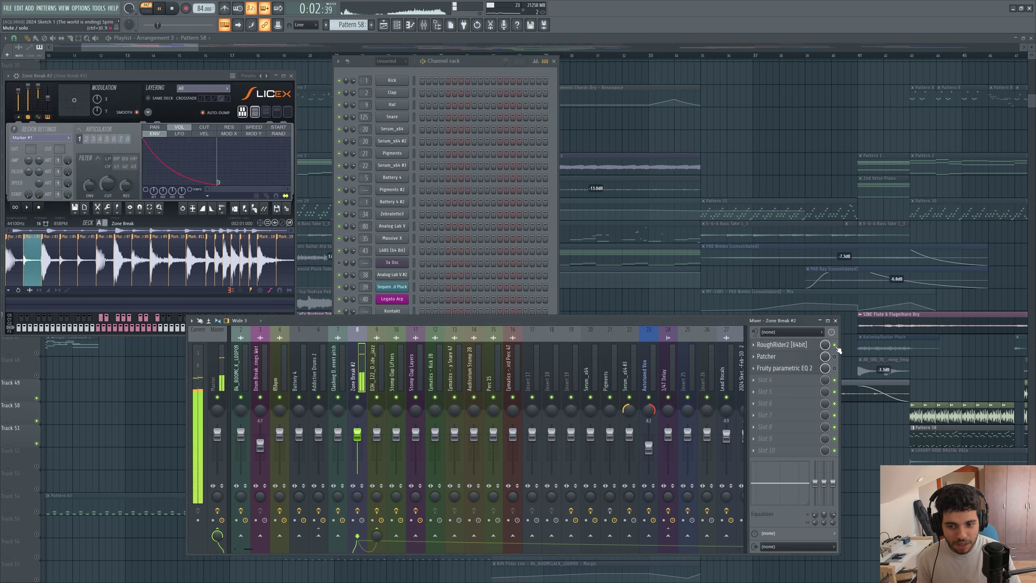
key(space)
Open Patcher on the Zone Break #2 insert and inspect the kHs Transient Shaper in its effect map.
click(793, 357)
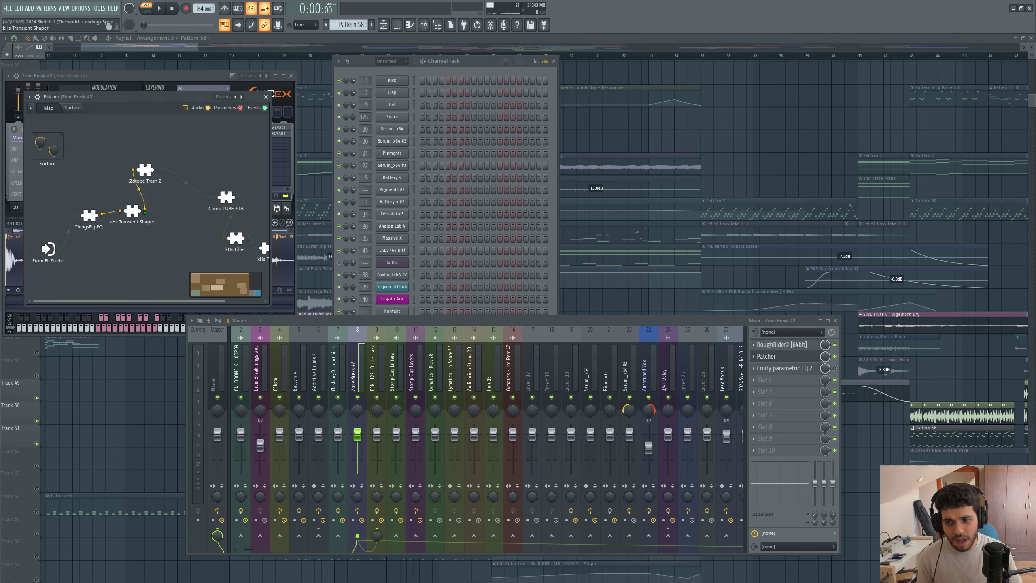
click(137, 211)
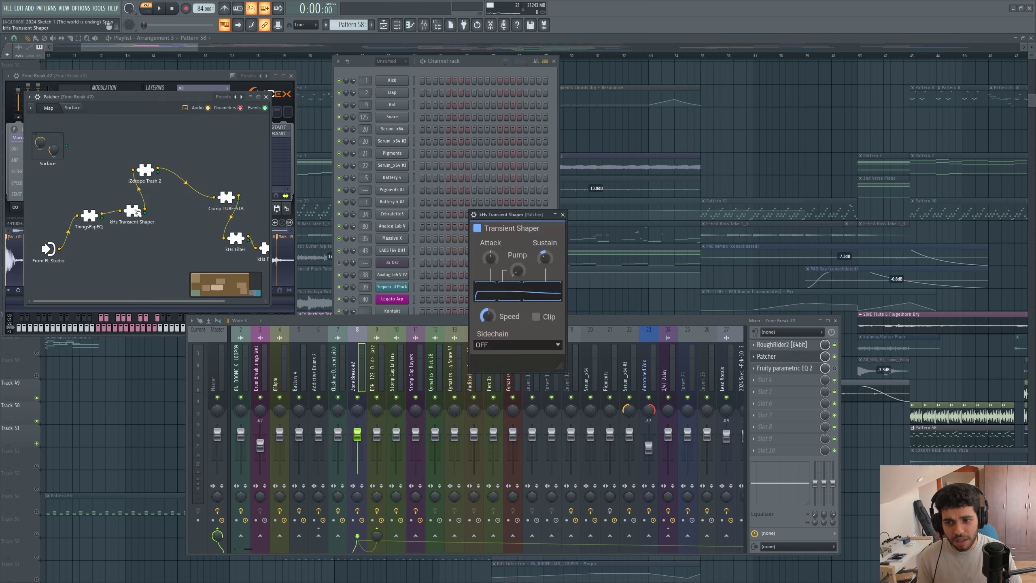
click(562, 215)
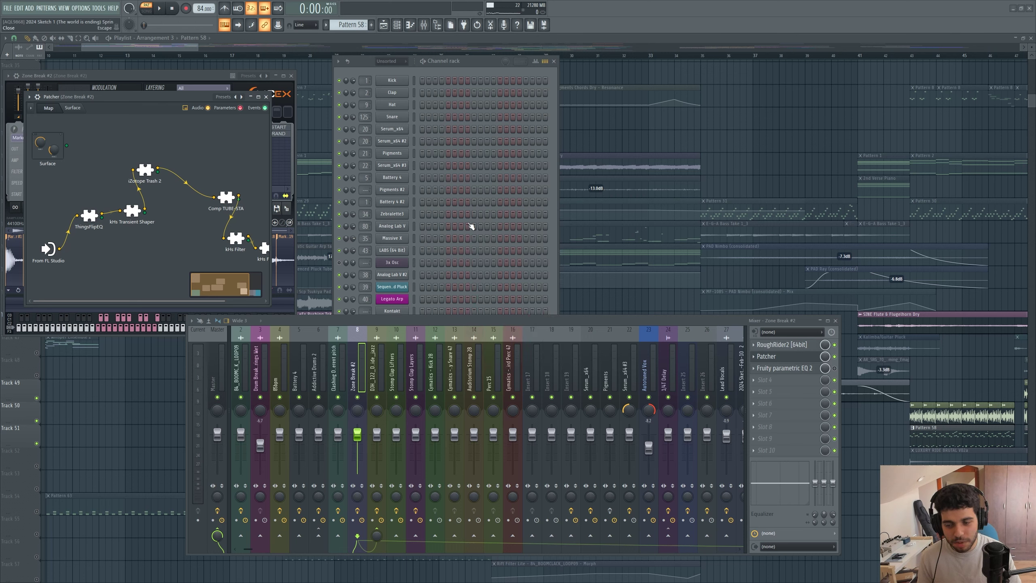
Inspect the kHs Filter settings at the end of the Patcher chain, then close the filter.
drag(171, 302, 208, 302)
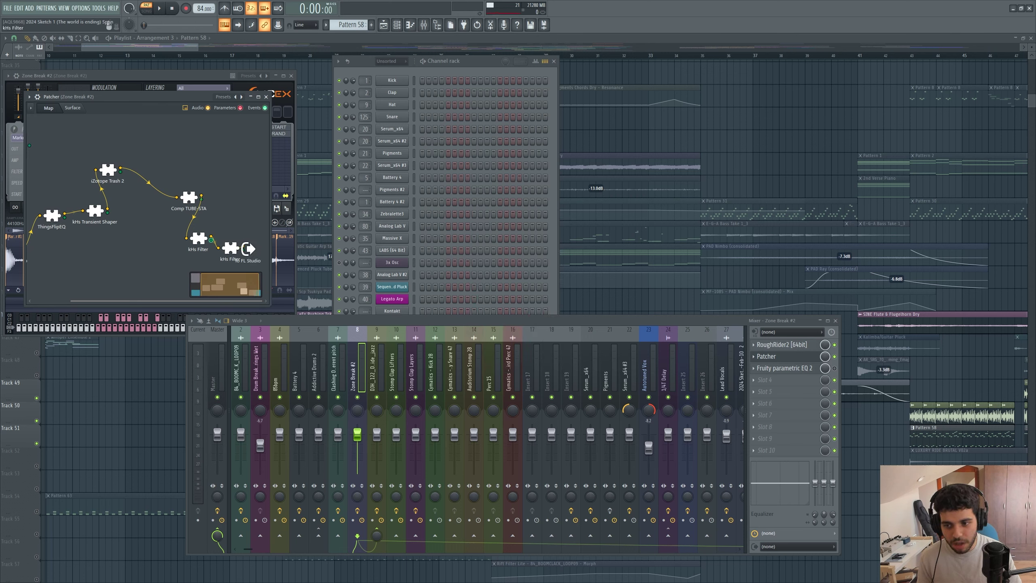
click(204, 248)
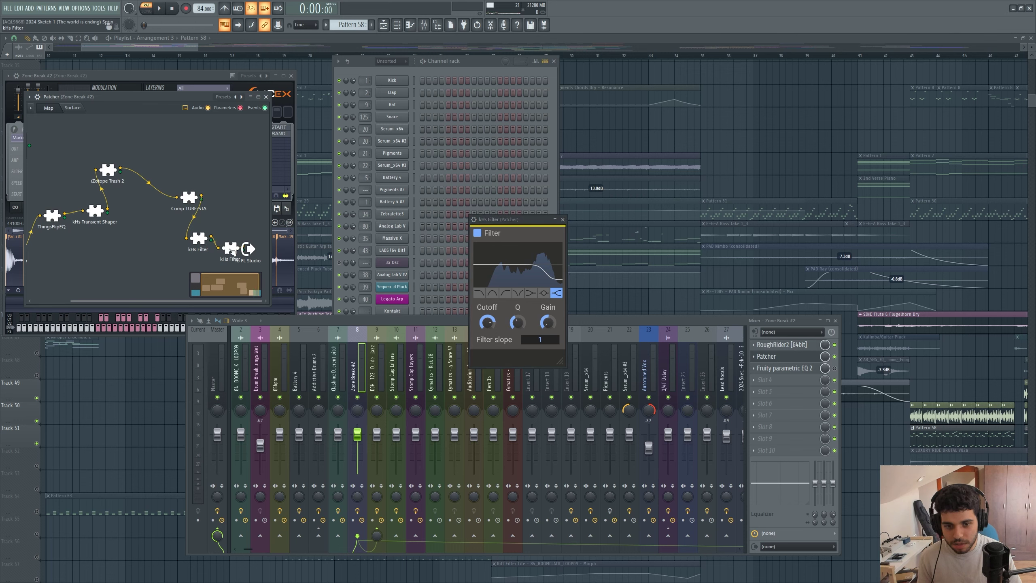
drag(516, 220, 500, 224)
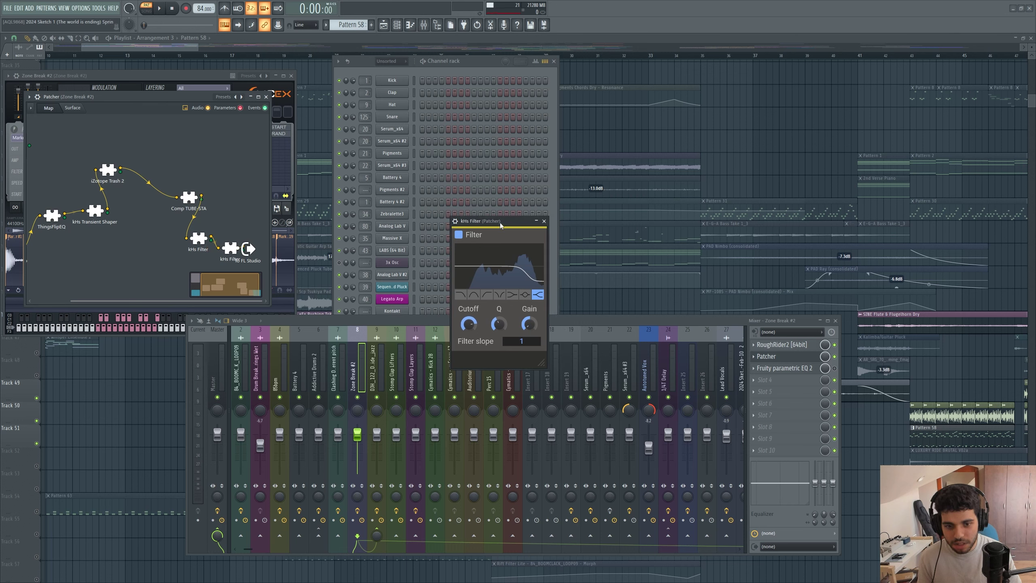
click(544, 221)
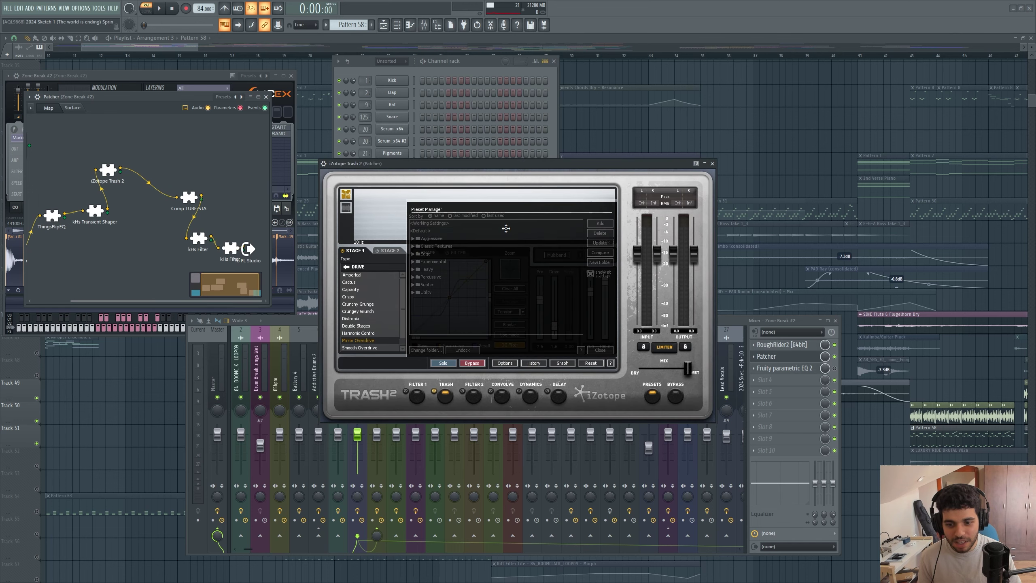
Dismiss iZotope Trash 2's preset manager and show its distortion settings and Fruity parametric EQ 2 while the pattern plays.
click(600, 350)
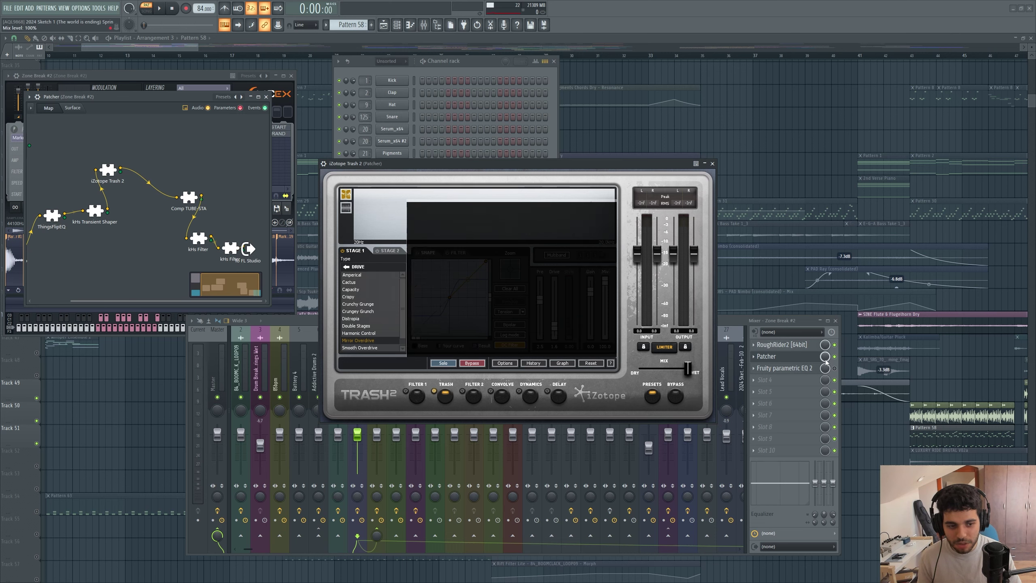
key(space)
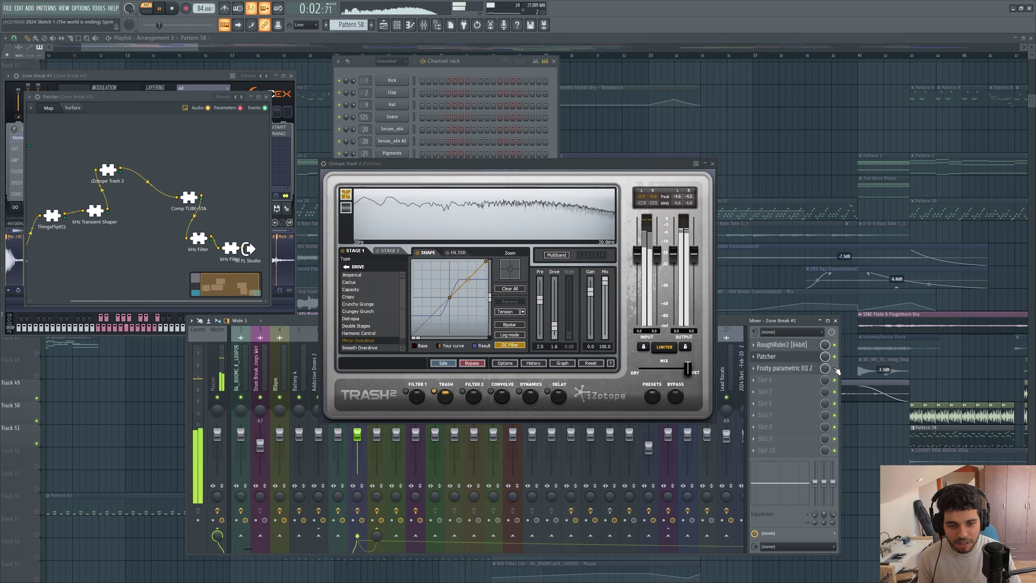
click(811, 370)
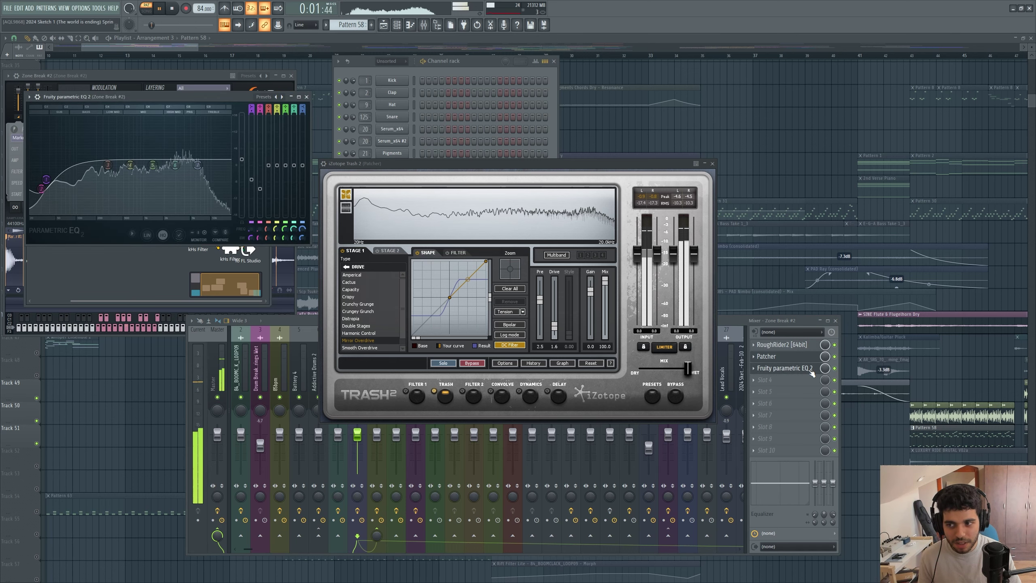
click(811, 370)
click(712, 163)
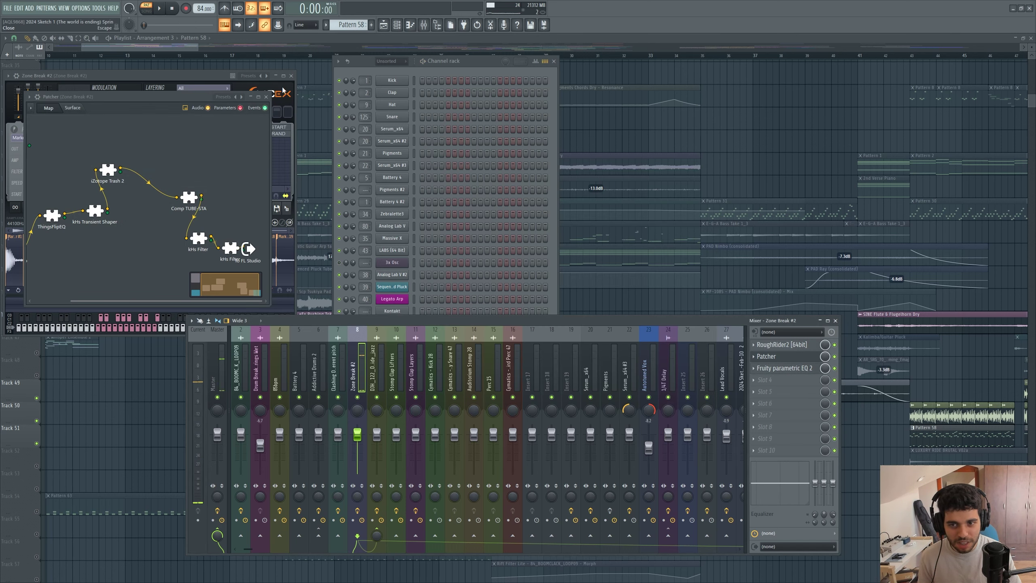
Close the Patcher and Zone Break #2 windows and place the playlist's playback position at bar 19.
click(266, 97)
click(291, 76)
drag(178, 48, 189, 49)
click(203, 55)
scroll(138, 389, up, 3)
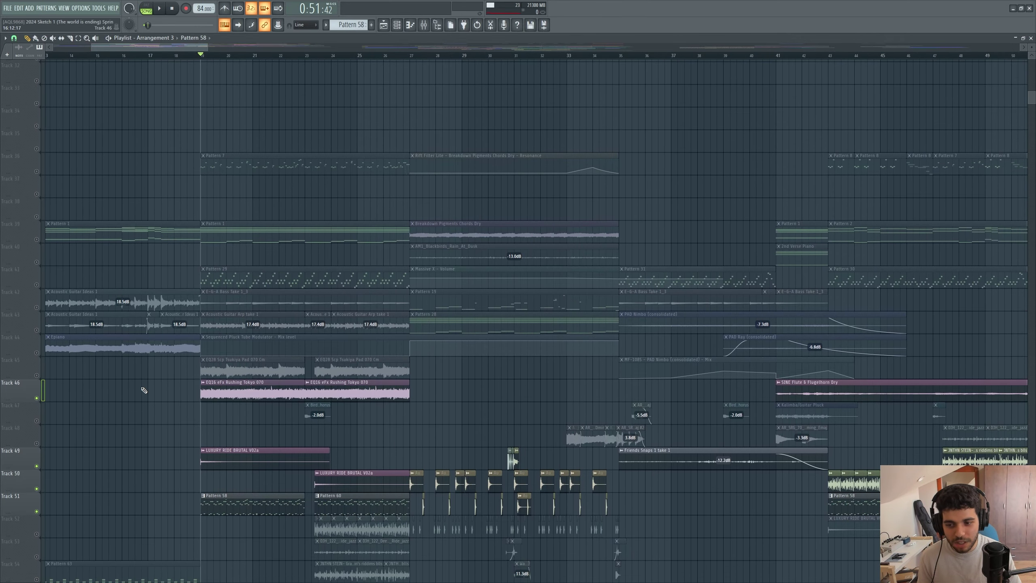
Switch on Tracks 41 to 45, Track 39 and Track 36 in the playlist.
scroll(115, 397, up, 1)
drag(41, 440, 36, 360)
click(38, 347)
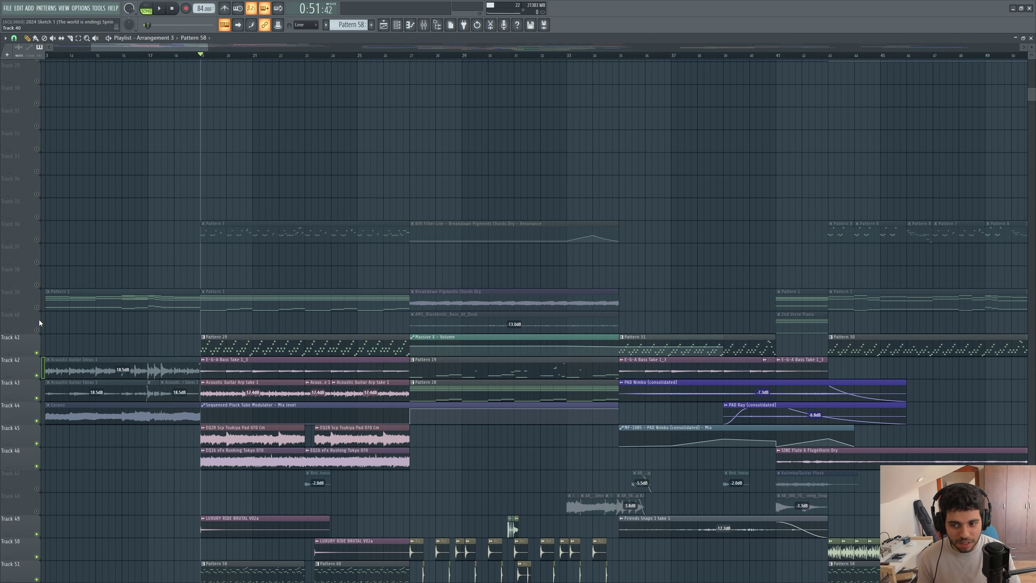
click(41, 295)
click(39, 239)
Play the section from bar 19 with all the enabled melodic and drum layers together.
scroll(122, 184, up, 3)
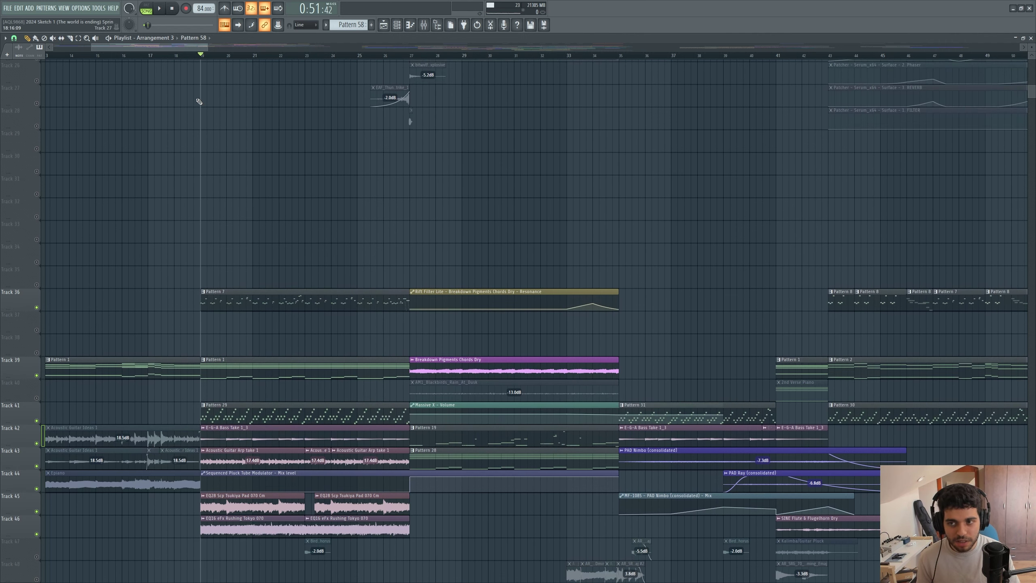
scroll(169, 52, left, 1)
scroll(277, 367, down, 4)
scroll(278, 387, down, 4)
key(space)
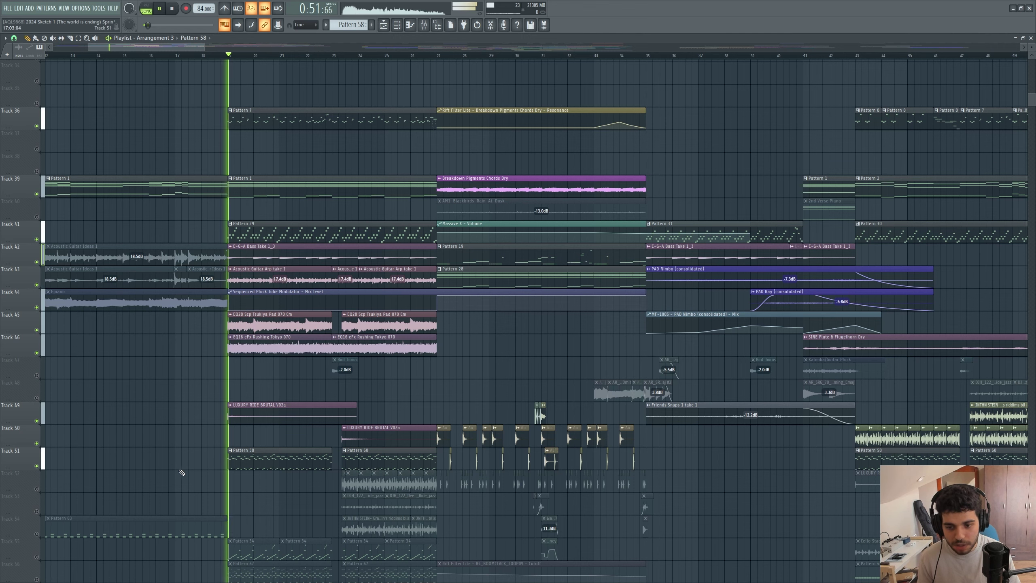
scroll(191, 455, down, 4)
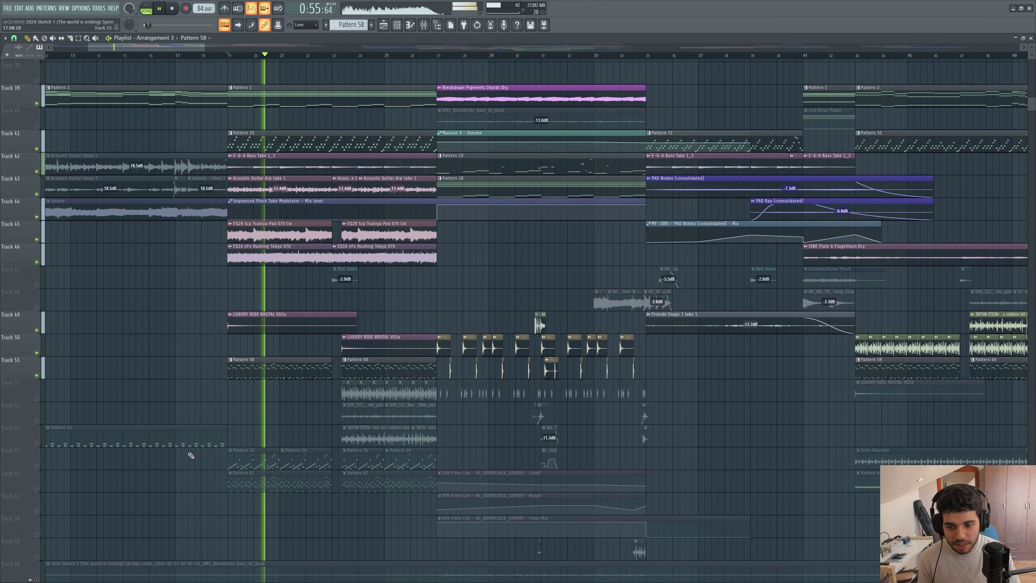
key(space)
Switch on Tracks 55 and 56 to add their pattern clips to the bar 19 section.
scroll(207, 468, down, 2)
scroll(207, 467, down, 1)
click(37, 421)
click(37, 443)
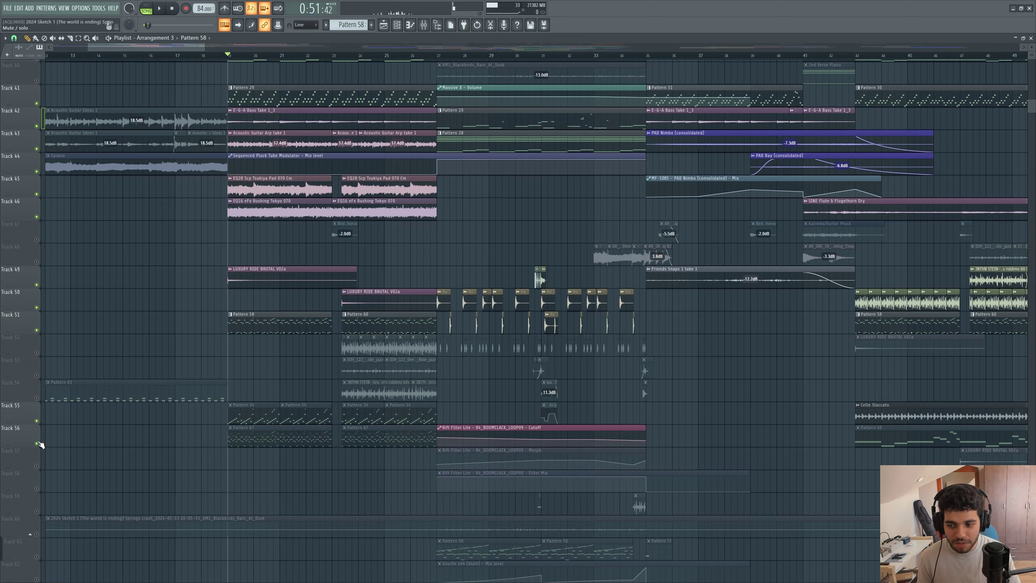
Show Pattern 34 in the channel rack, select the Pattern 67 clip on Track 56, and play the section.
click(397, 25)
key(space)
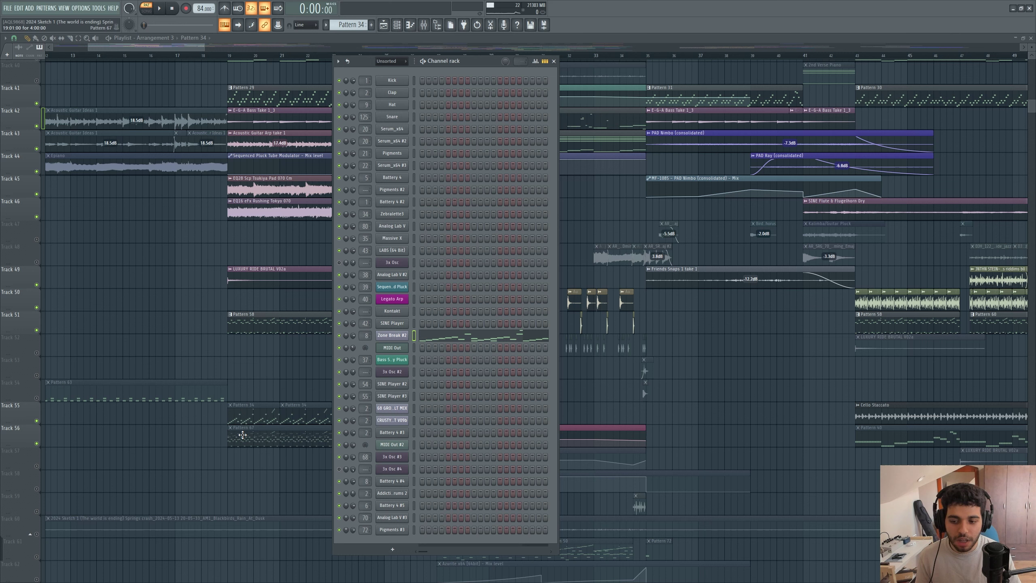
click(242, 434)
drag(200, 47, 207, 48)
key(space)
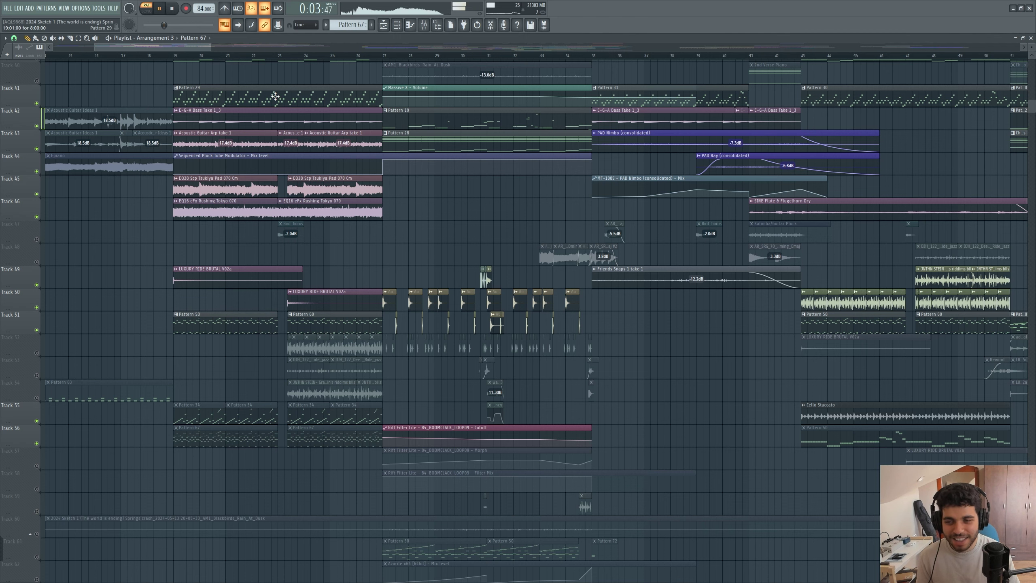
key(space)
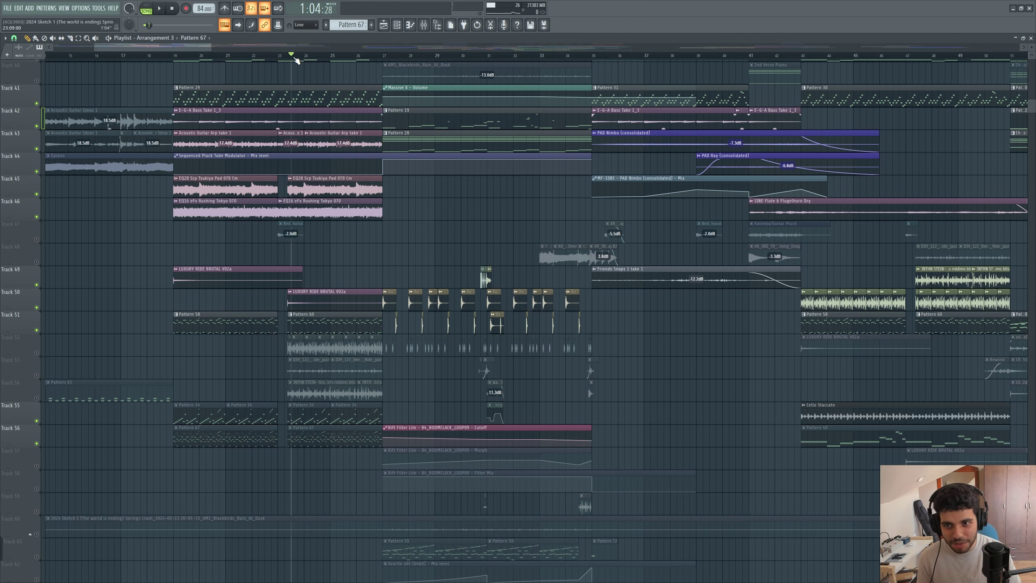
Play the passage just before bar 23 with and without Track 47, leaving the track switched on.
drag(296, 60, 282, 60)
scroll(24, 286, up, 7)
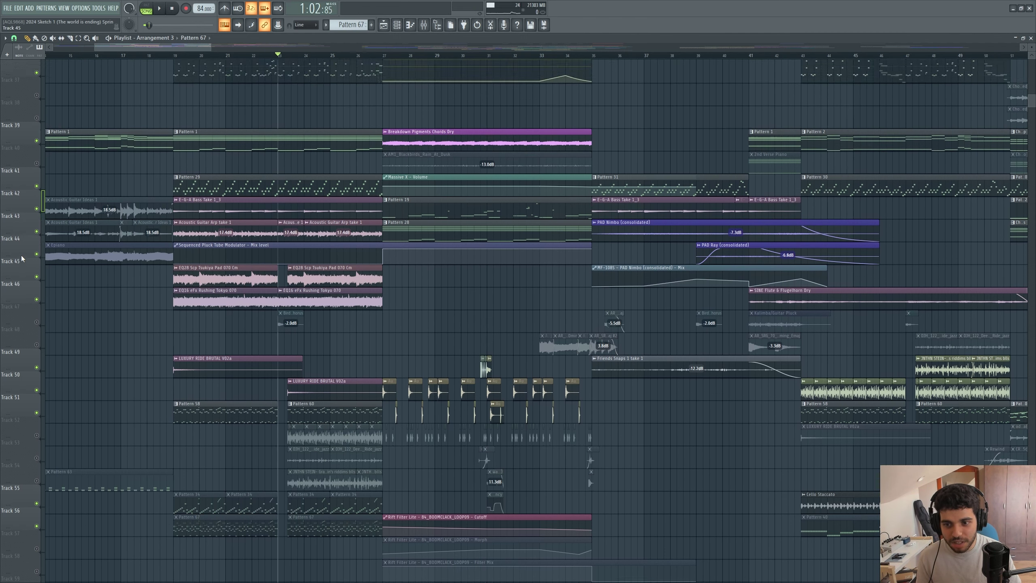
click(37, 398)
key(space)
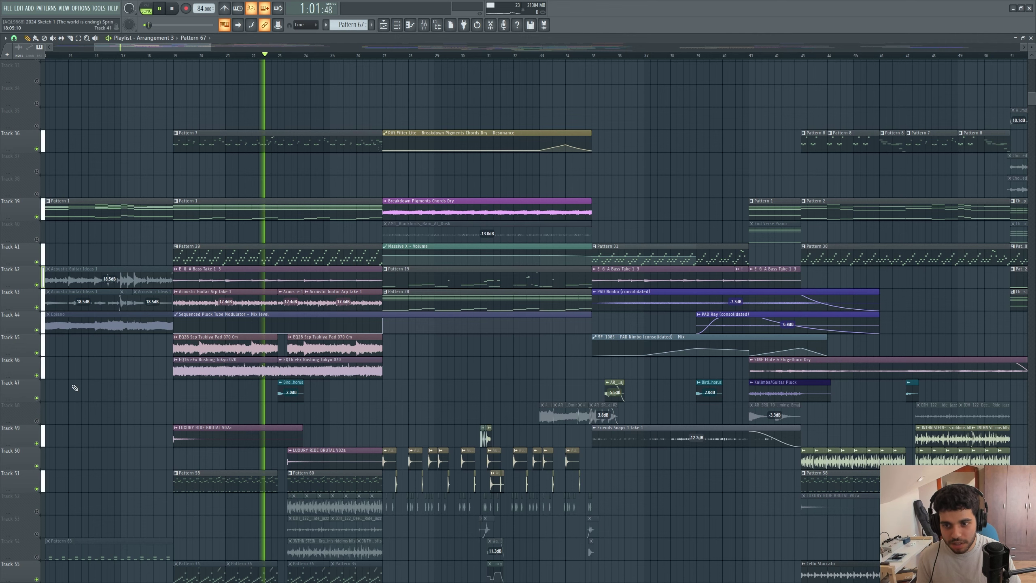
click(37, 399)
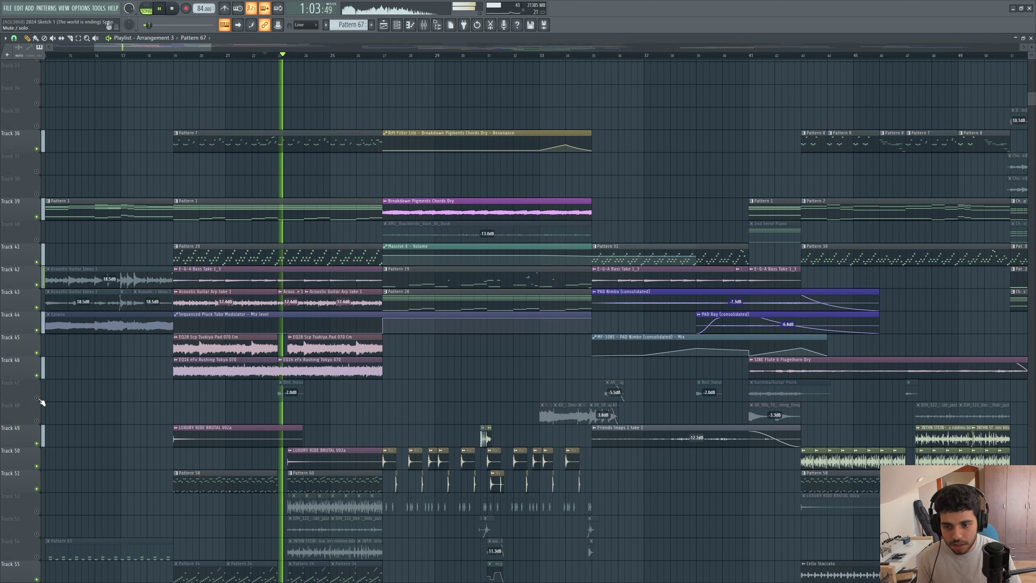
key(space)
click(37, 399)
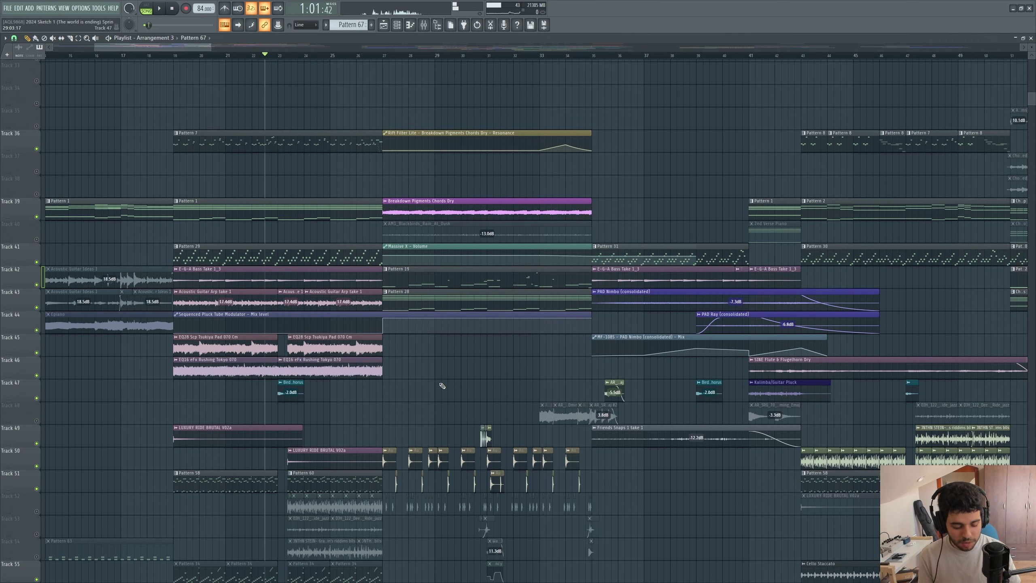
Audition the Birds Keys Consolidated Chorus clip on Track 47 alone and with all the enabled layers.
ctrl+scroll(370, 359, up, 5)
scroll(218, 349, down, 3)
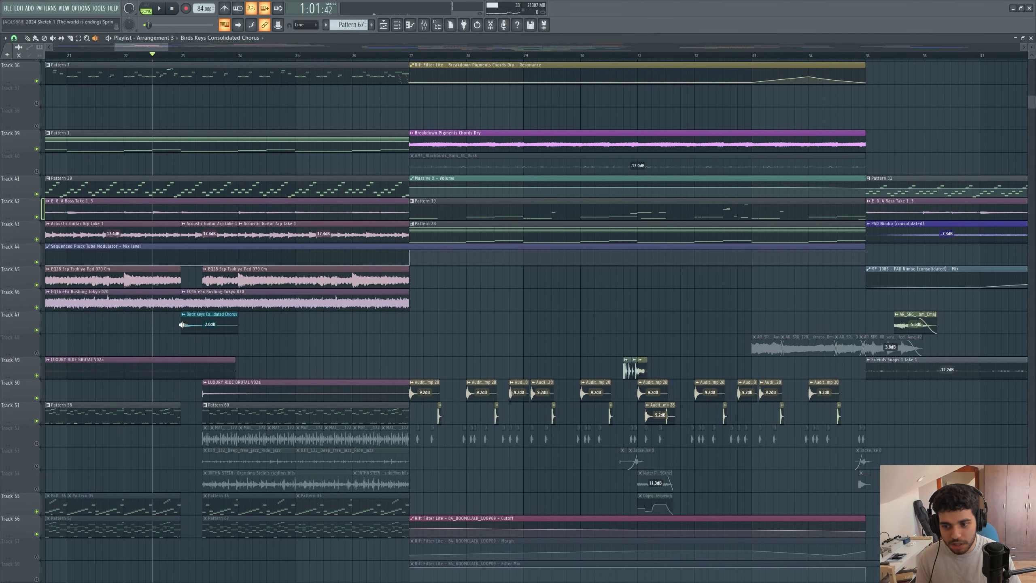
click(183, 323)
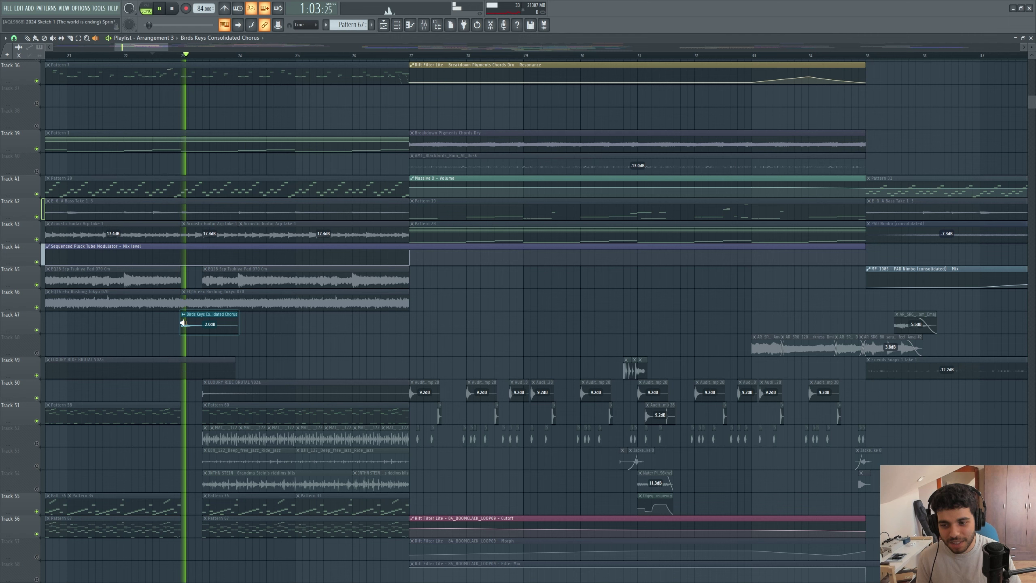
click(183, 323)
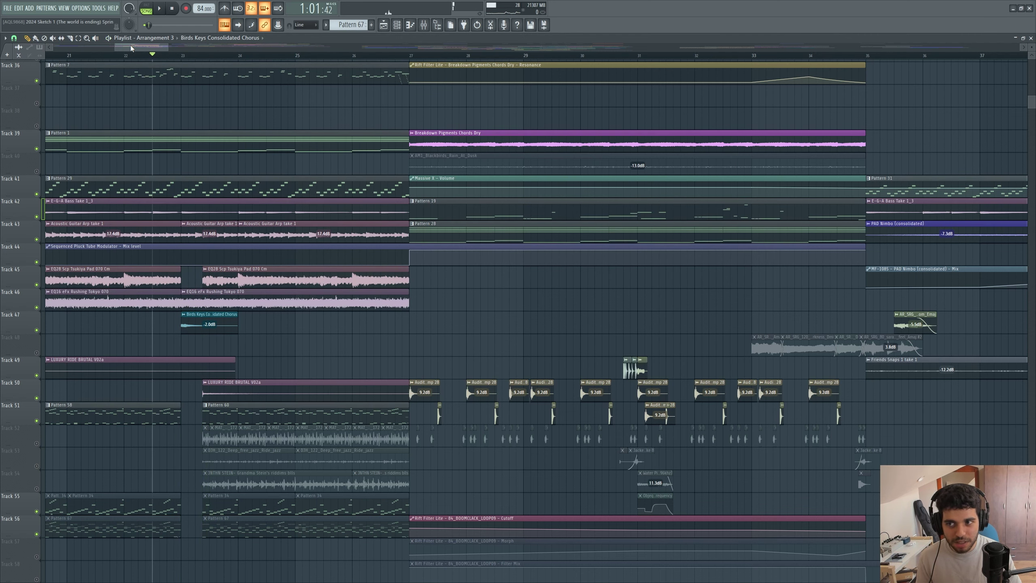
drag(131, 48, 126, 48)
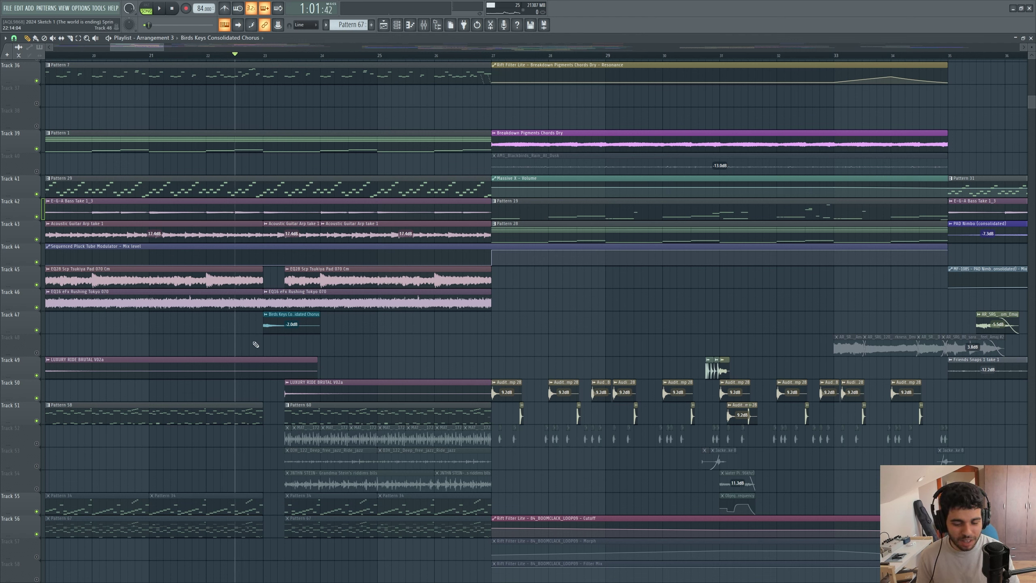
key(space)
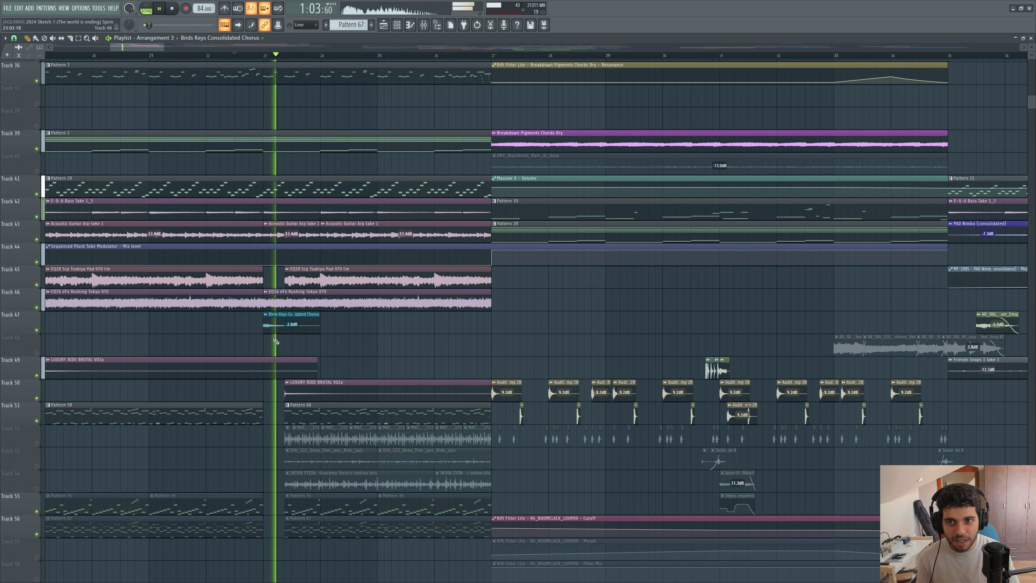
key(space)
Place the playback position just after bar 23 and switch on Tracks 52, 53 and 54.
scroll(315, 196, down, 4)
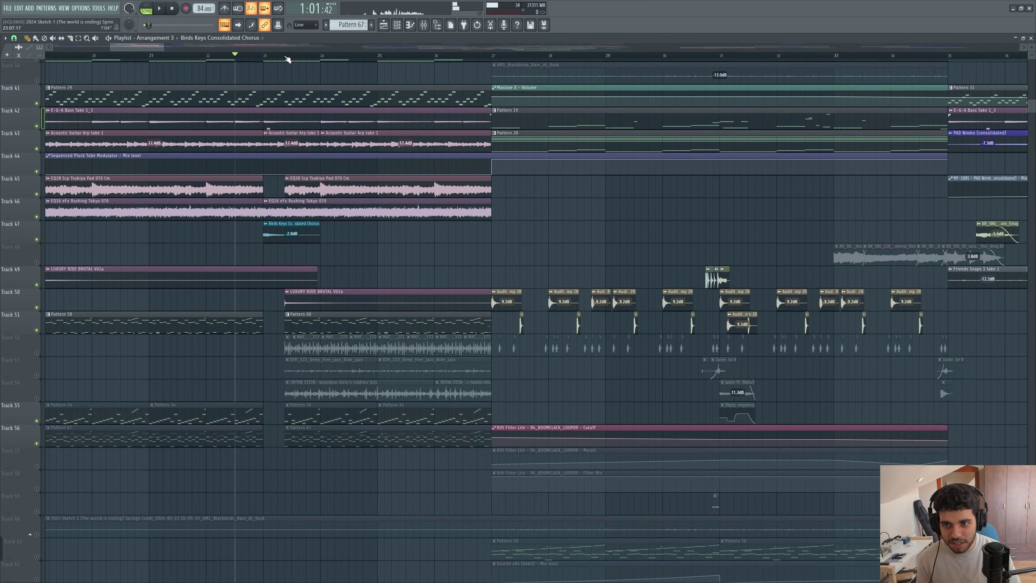
click(279, 56)
click(37, 352)
click(36, 375)
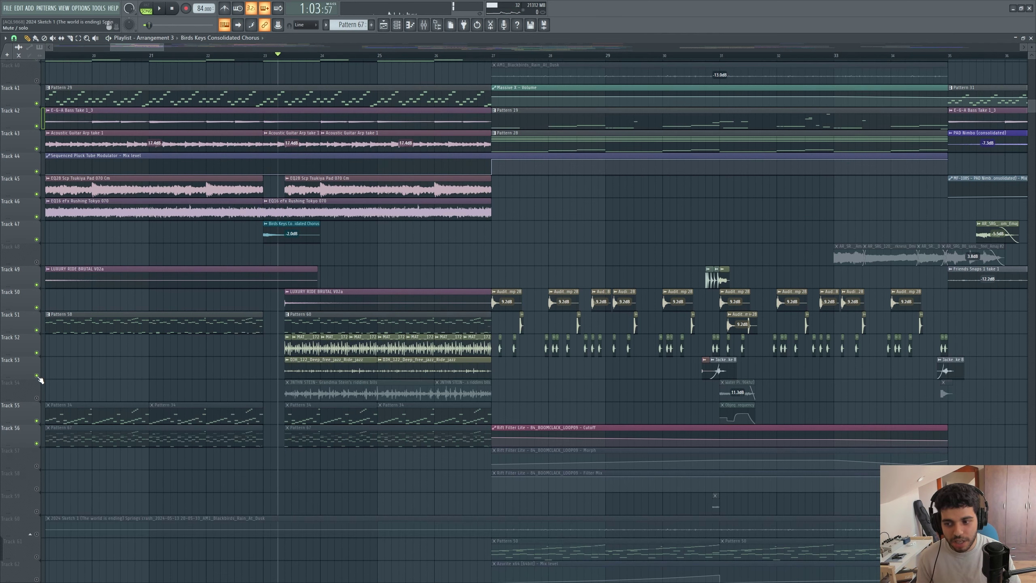
click(37, 398)
Solo Tracks 52, 53 and 54 one after another while the passage after bar 23 plays.
right_click(37, 352)
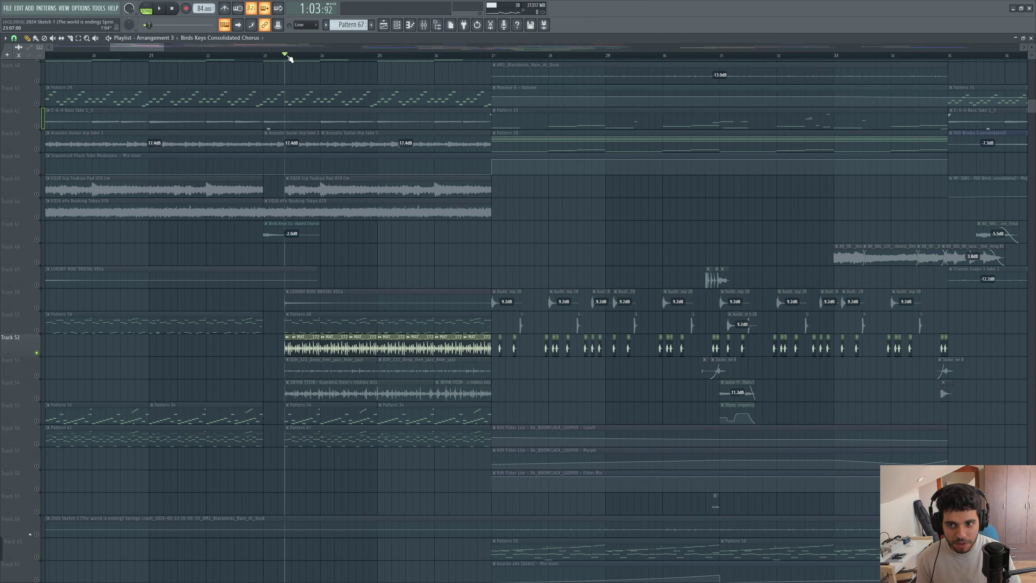
key(space)
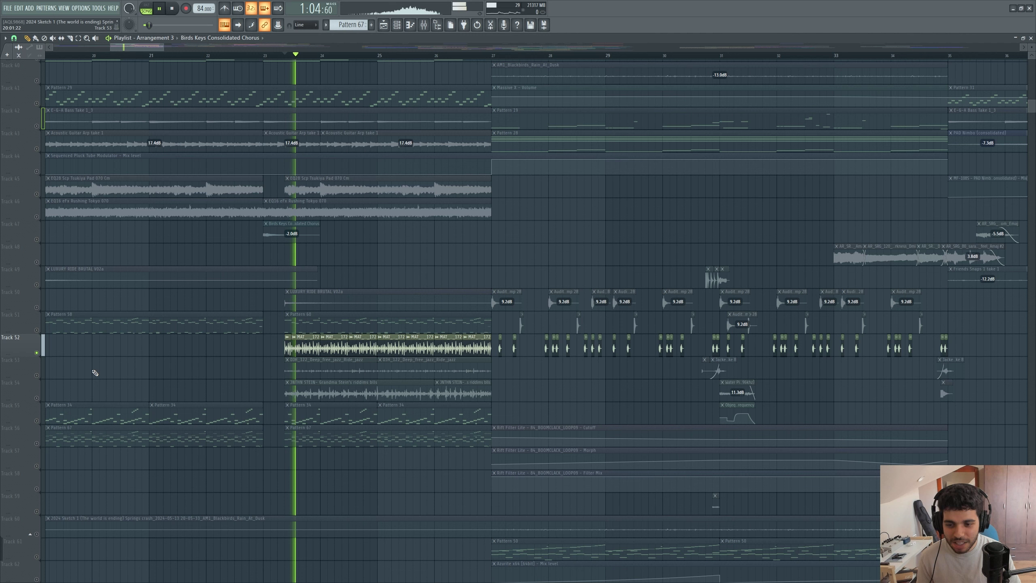
click(37, 353)
click(37, 375)
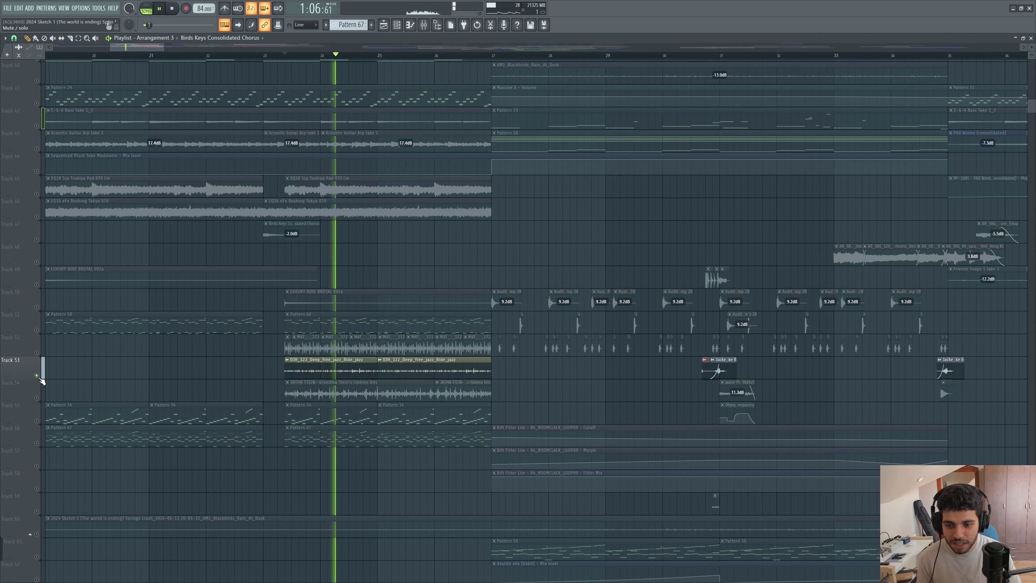
click(37, 398)
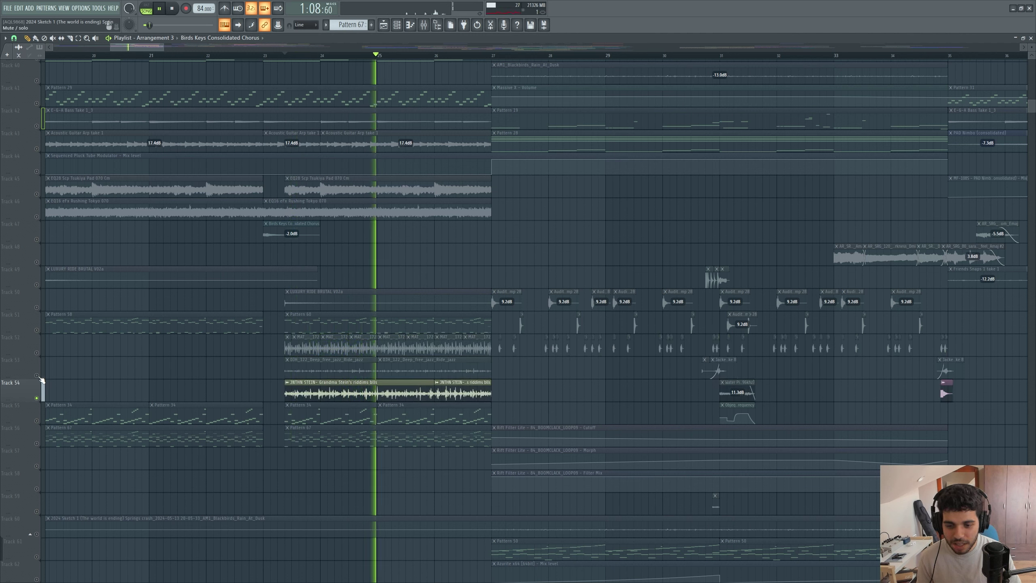
Combine Tracks 52 to 54 with Tracks 51 and 50 and play these drum layers after bar 23.
click(37, 352)
key(space)
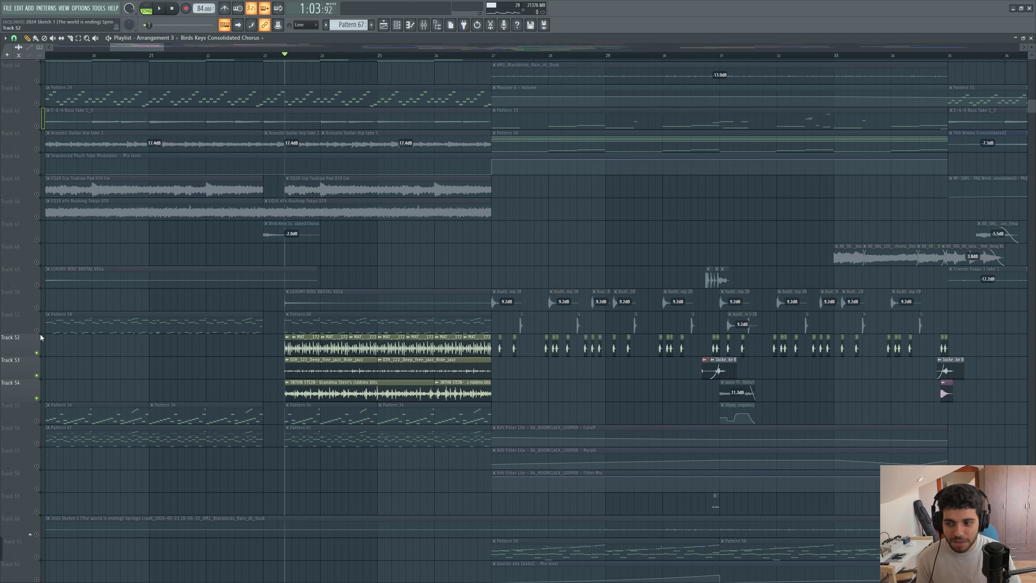
click(38, 330)
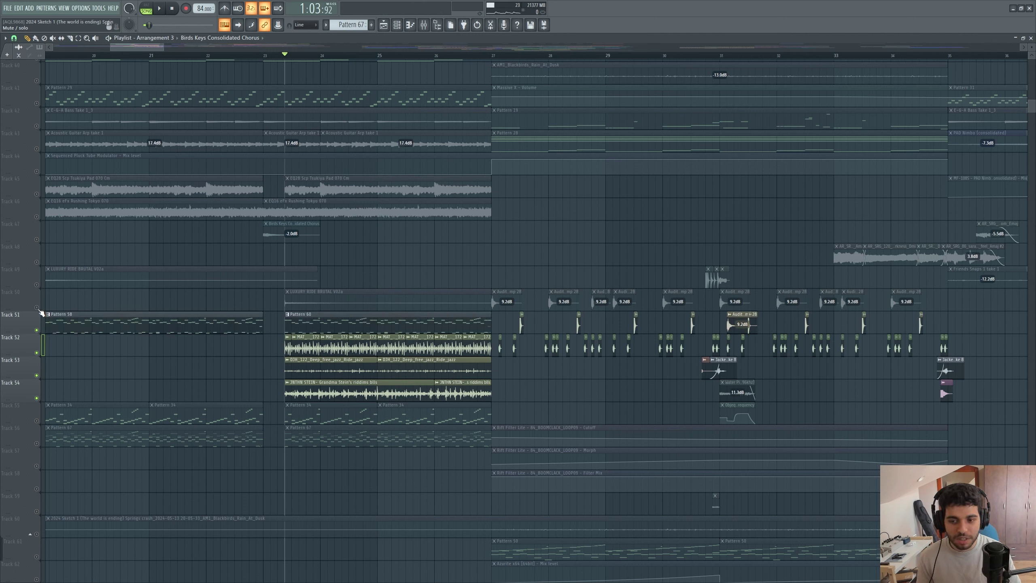
key(space)
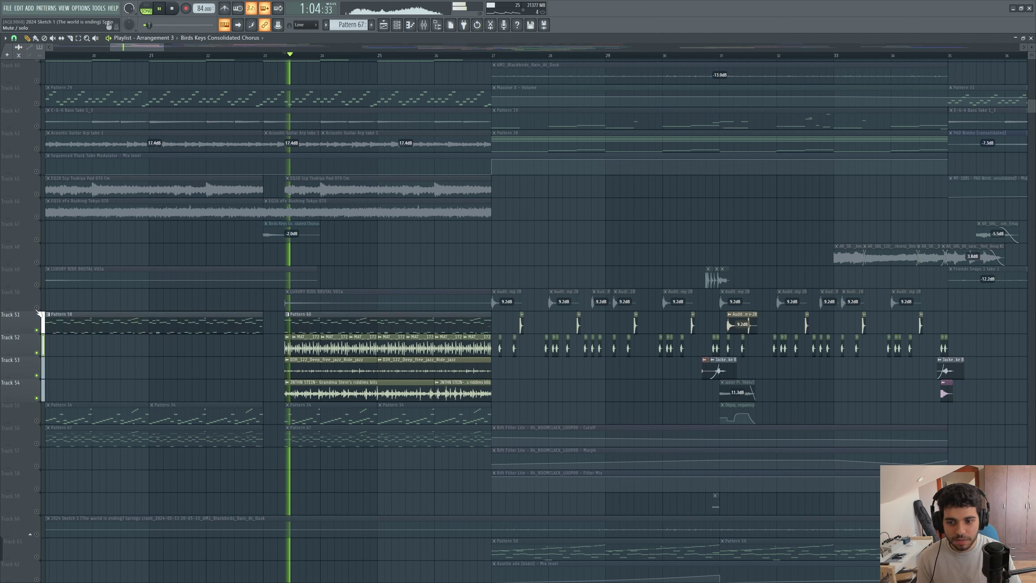
click(149, 56)
click(286, 55)
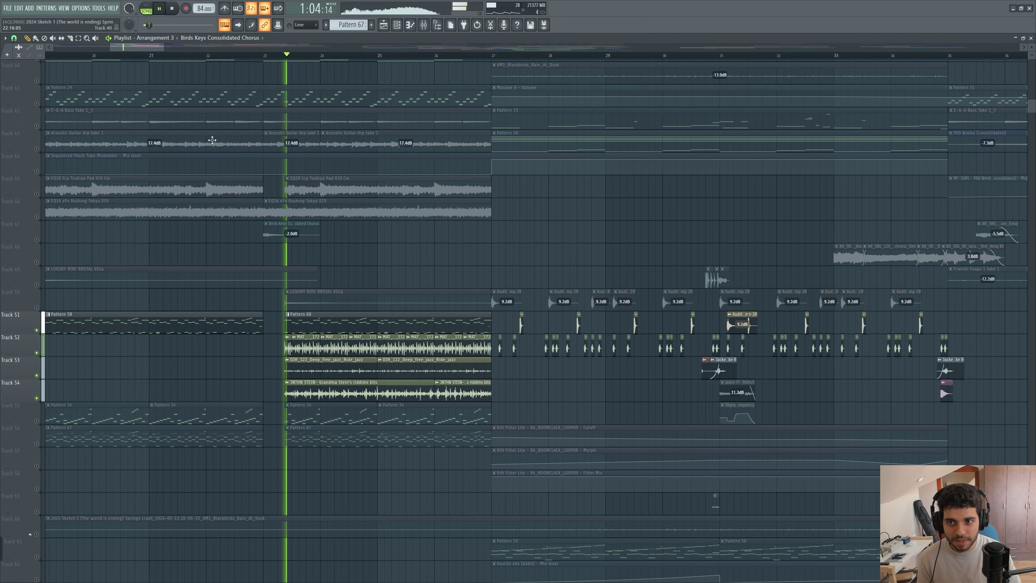
key(space)
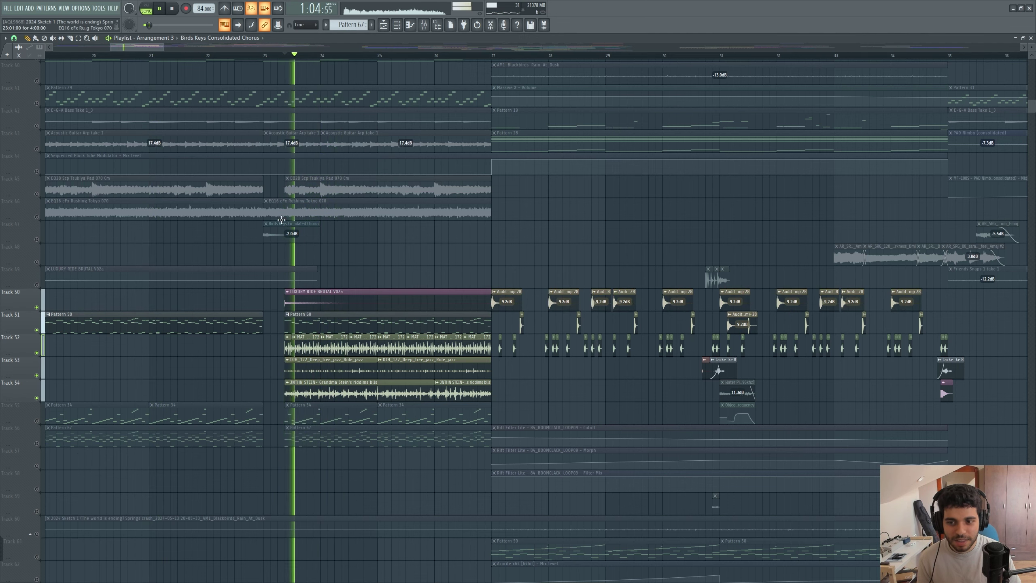
Switch all the playlist tracks back on and place the playback position at bar 26.
scroll(281, 219, up, 5)
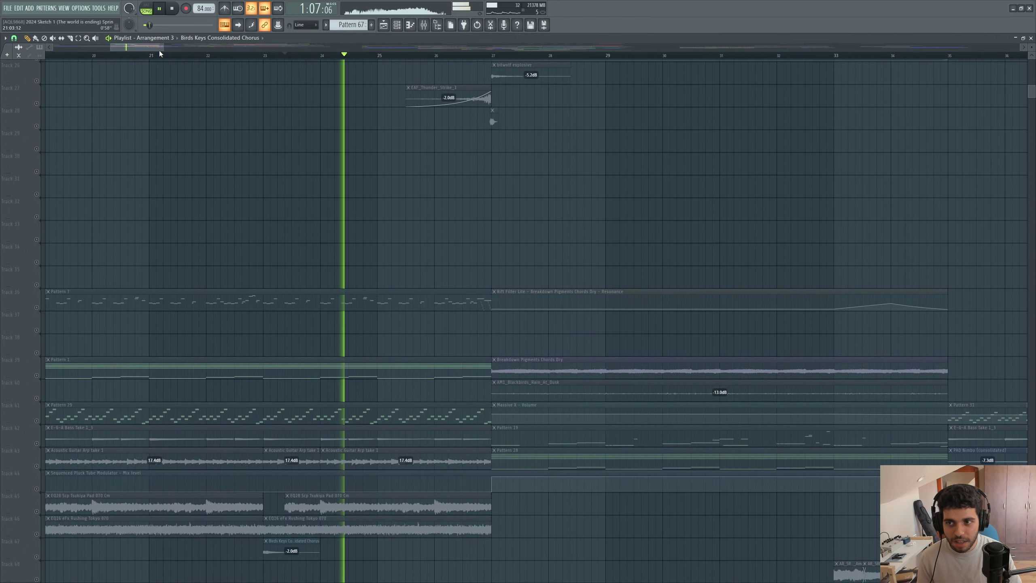
drag(160, 48, 230, 48)
key(space)
right_click(36, 103)
right_click(37, 104)
click(334, 56)
click(301, 57)
Play the song from bar 26 into the breakdown section with all tracks switched on.
scroll(428, 266, up, 2)
scroll(408, 286, up, 6)
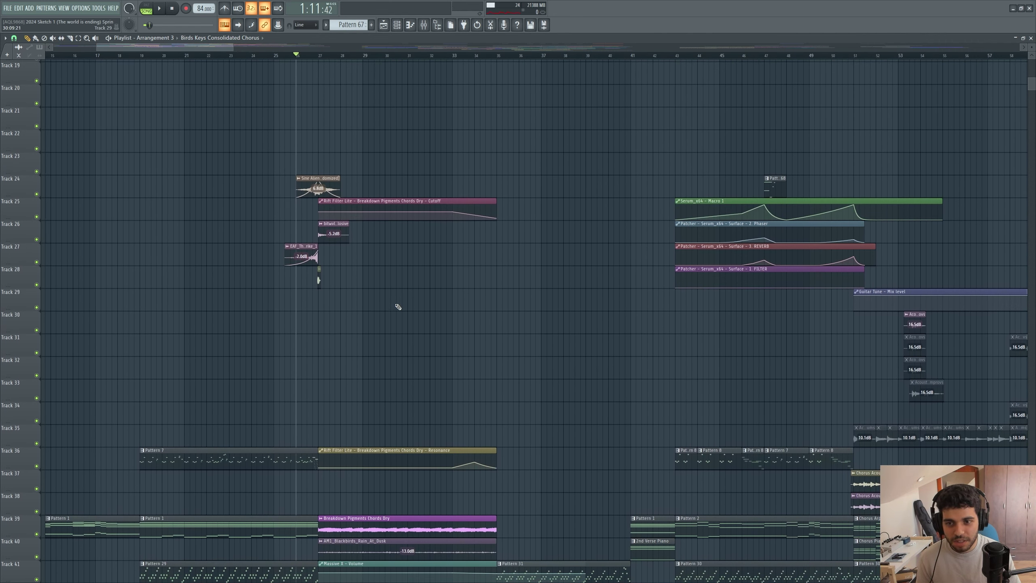
scroll(372, 363, down, 5)
scroll(367, 351, down, 3)
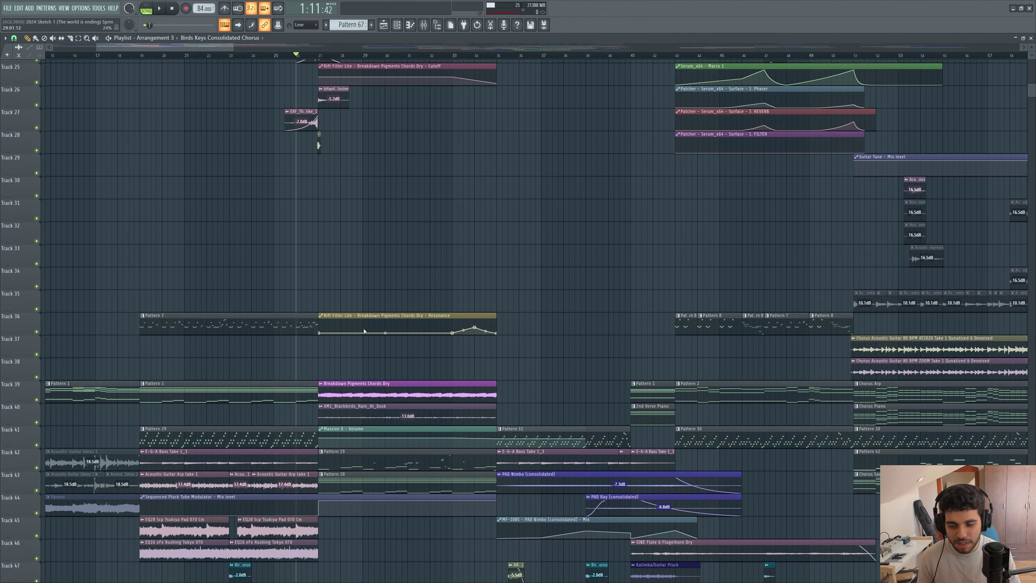
key(space)
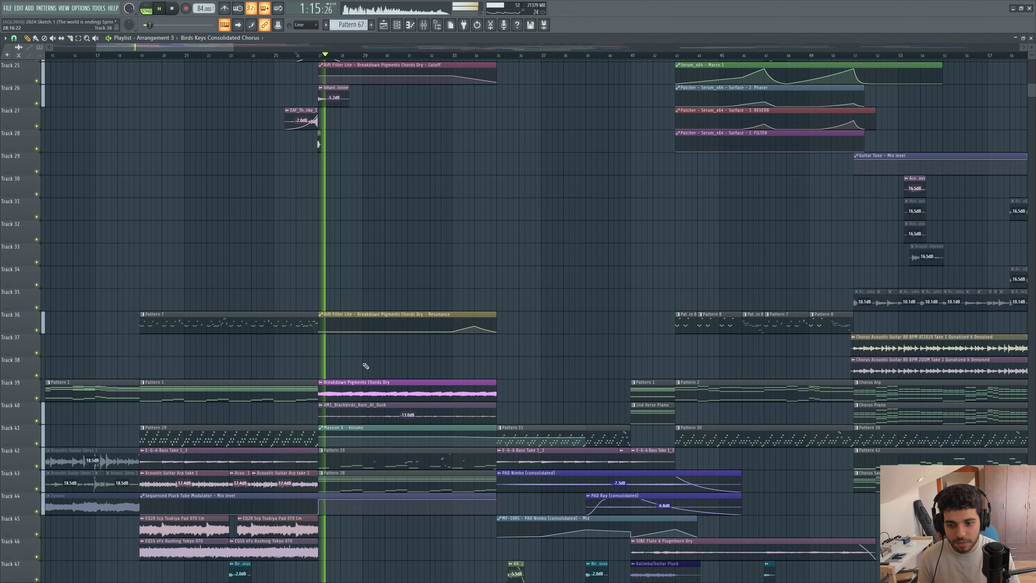
scroll(365, 366, up, 7)
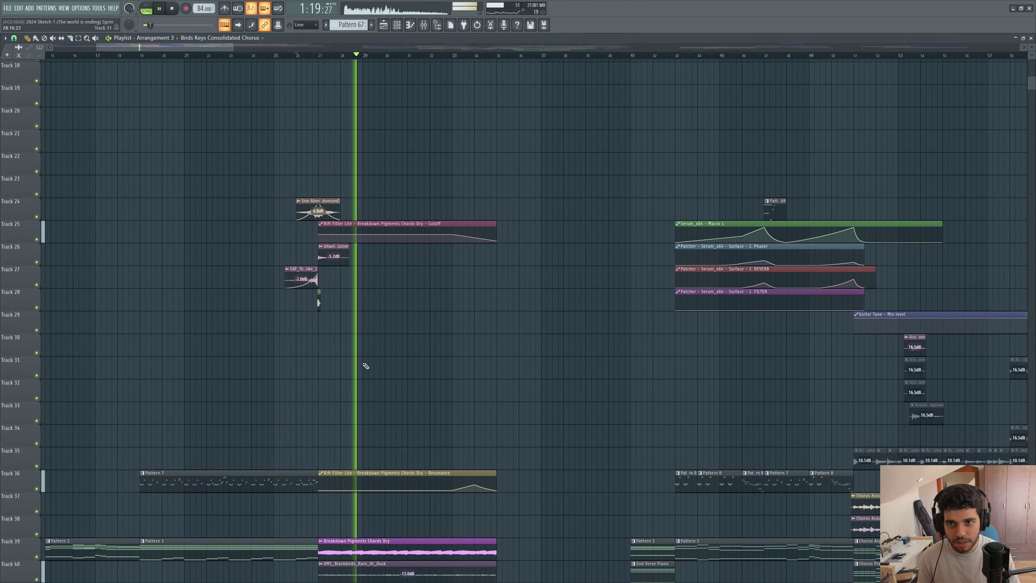
scroll(362, 355, down, 4)
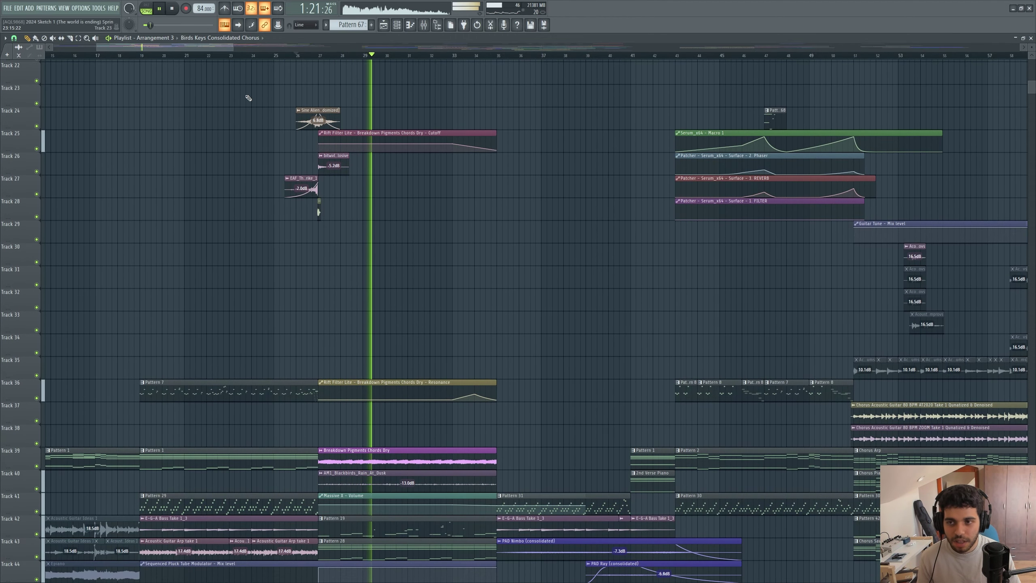
key(space)
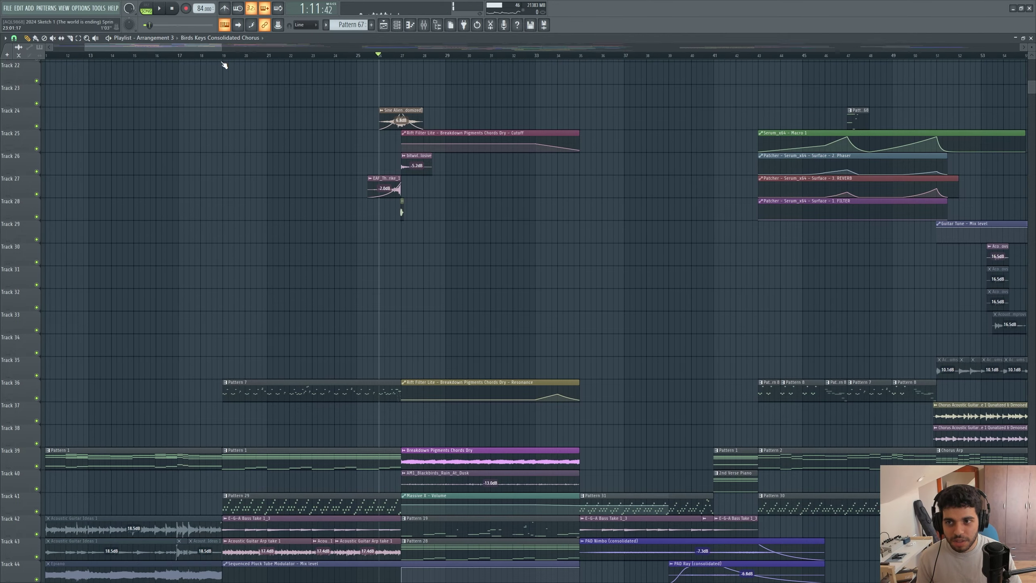
Switch the playlist from Arrangement 3 to the arrangement named Arrangement and place the playback position at 6:20.
scroll(286, 163, down, 7)
ctrl+scroll(382, 245, down, 4)
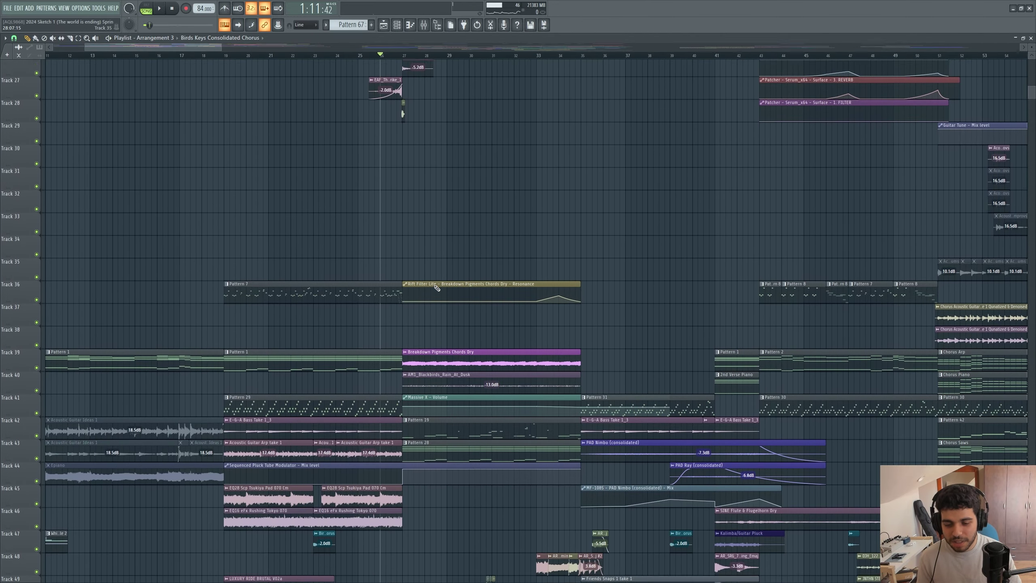
ctrl+scroll(374, 278, down, 5)
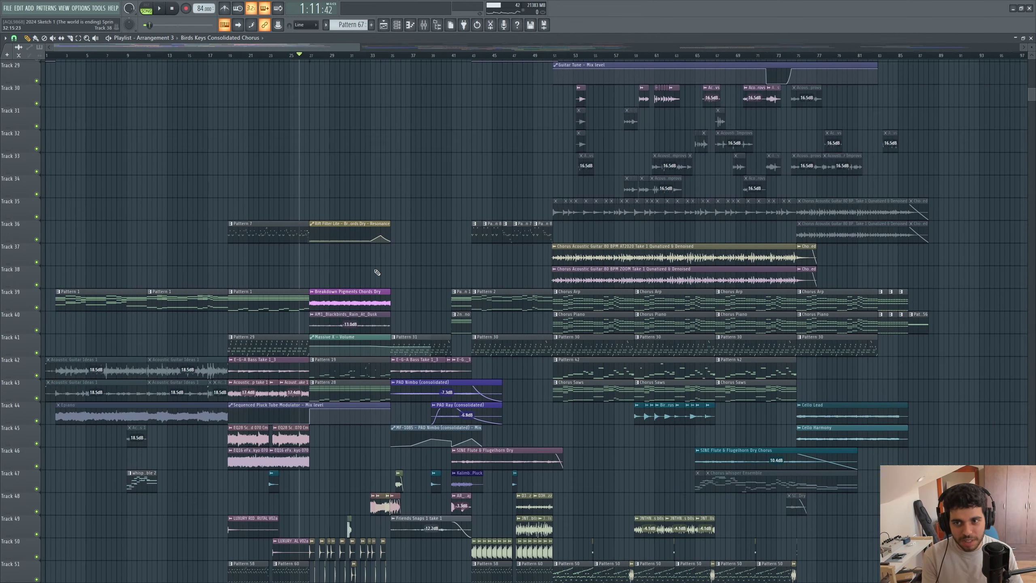
scroll(265, 258, up, 2)
scroll(265, 258, up, 2)
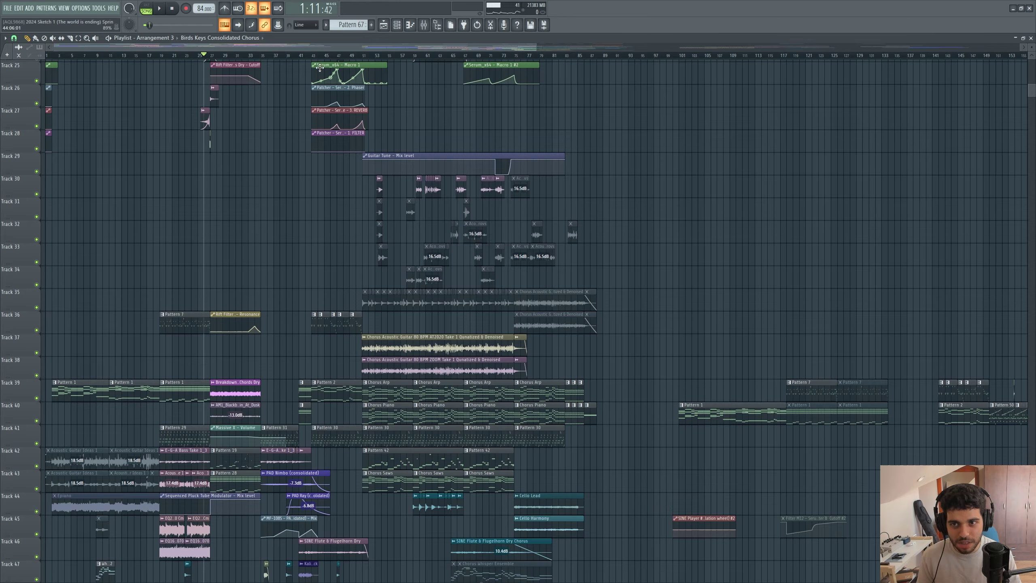
drag(299, 49, 449, 52)
click(171, 38)
click(155, 54)
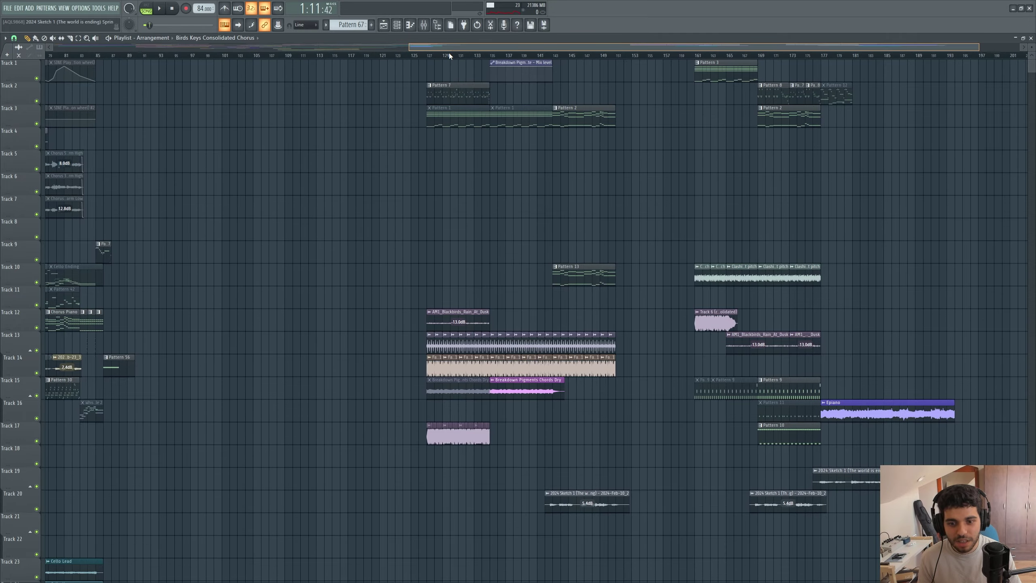
click(487, 54)
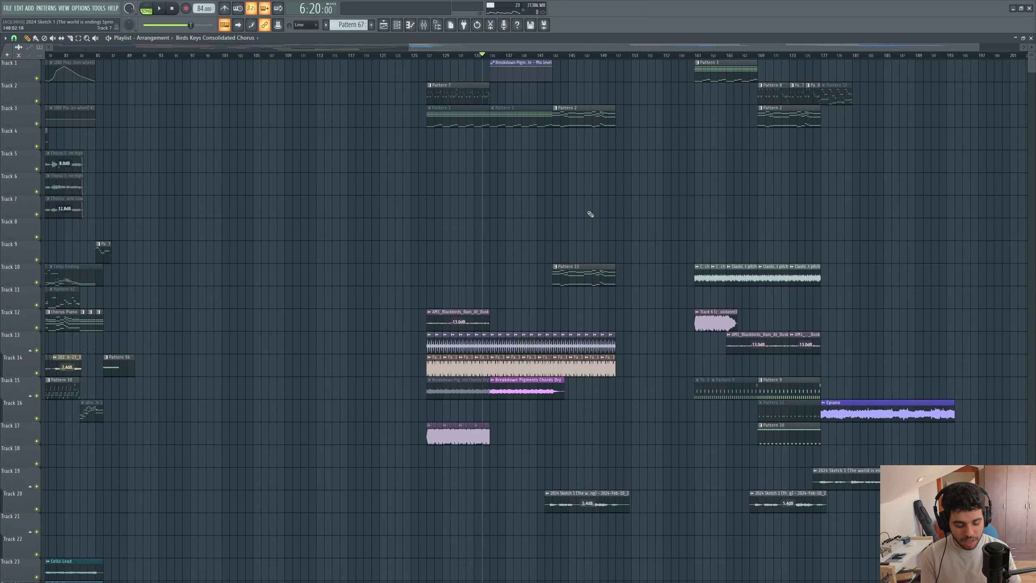
Select the Pattern 13 clip on Track 10, display the channel rack and play the pattern.
ctrl+scroll(590, 213, up, 3)
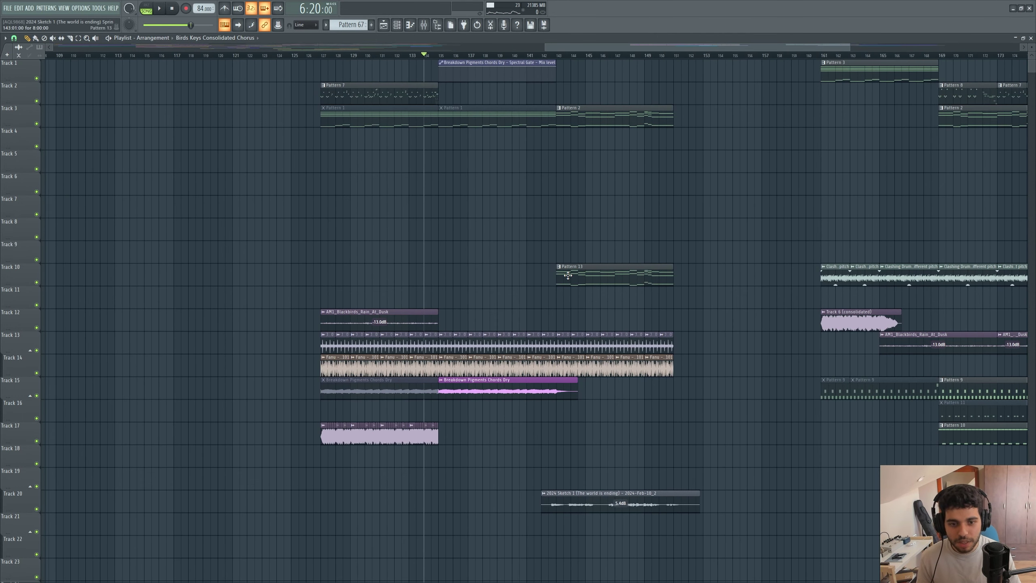
click(568, 275)
key(F6)
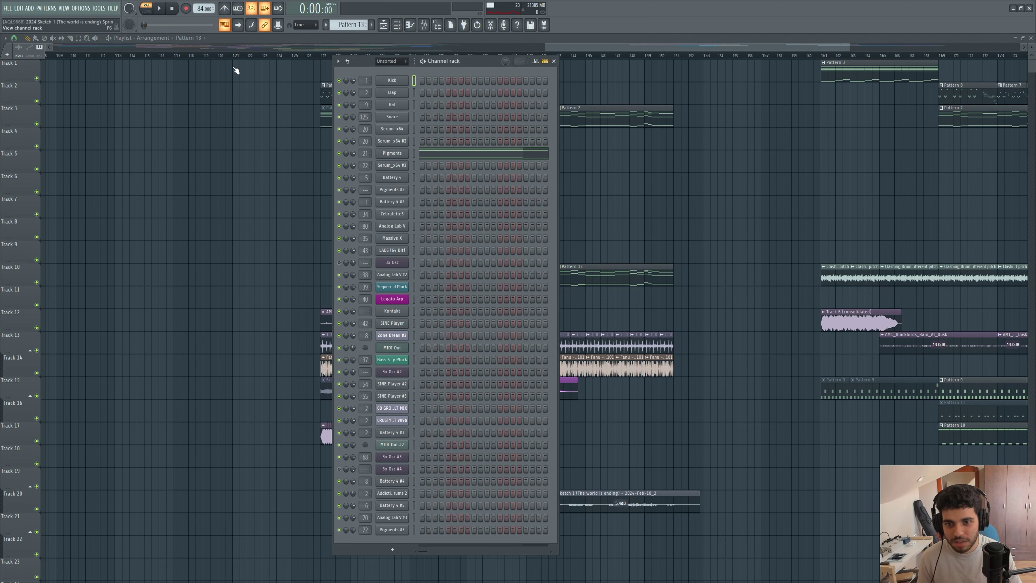
drag(364, 61, 229, 120)
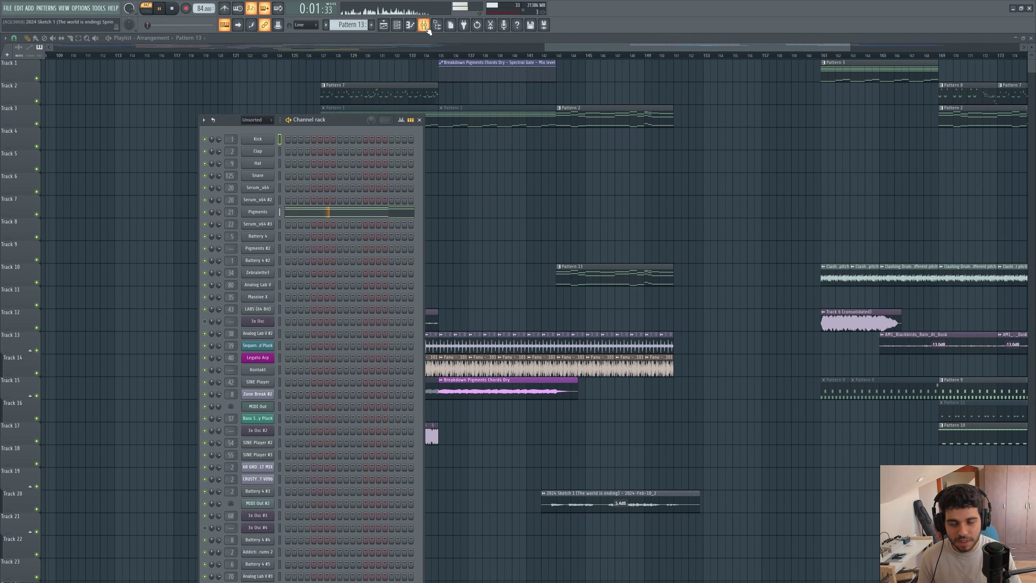
drag(591, 45, 610, 45)
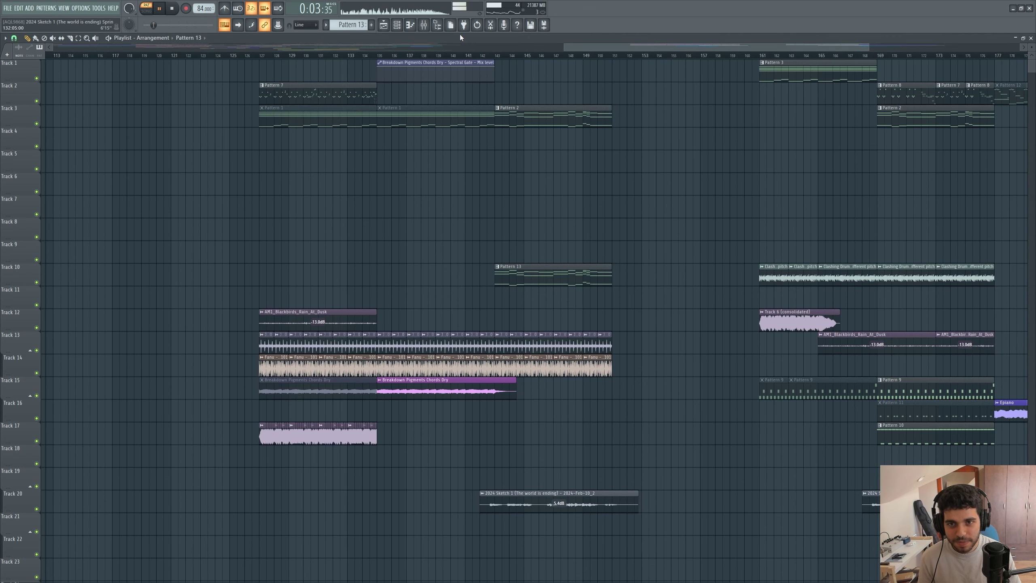
Show the Pigments track in the mixer and replay Pattern 13 to compare its sound.
key(F9)
click(613, 373)
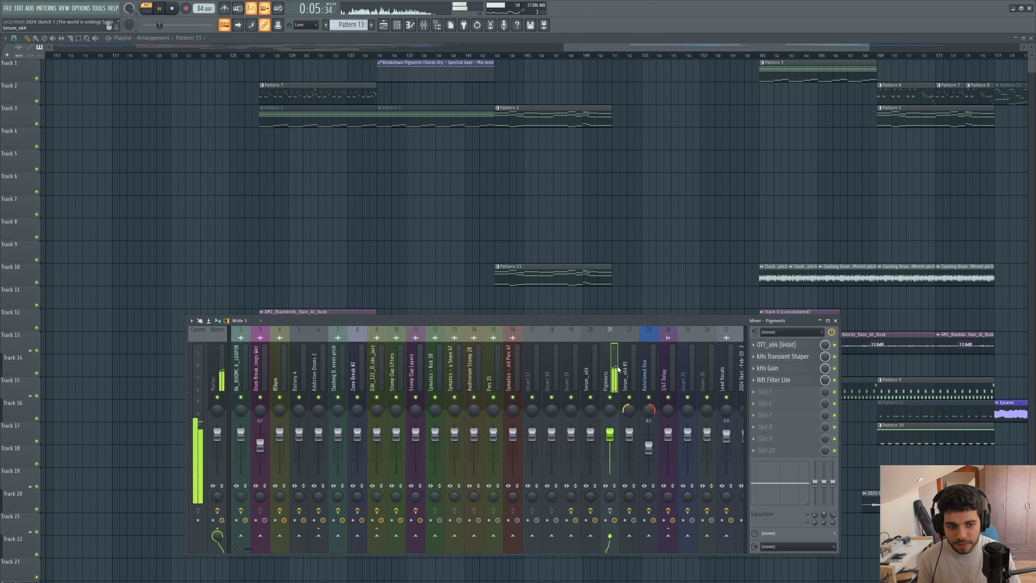
key(space)
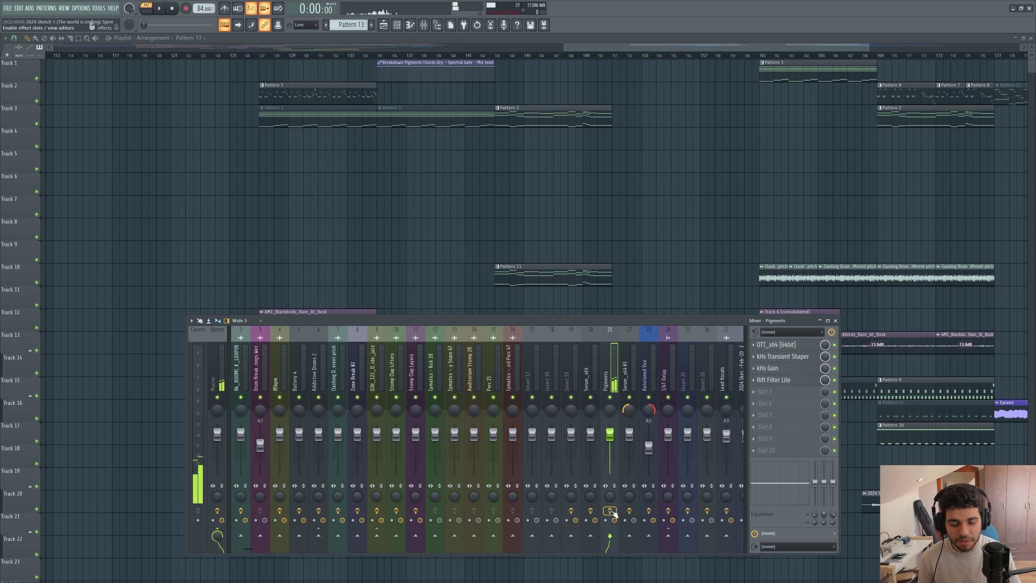
key(space)
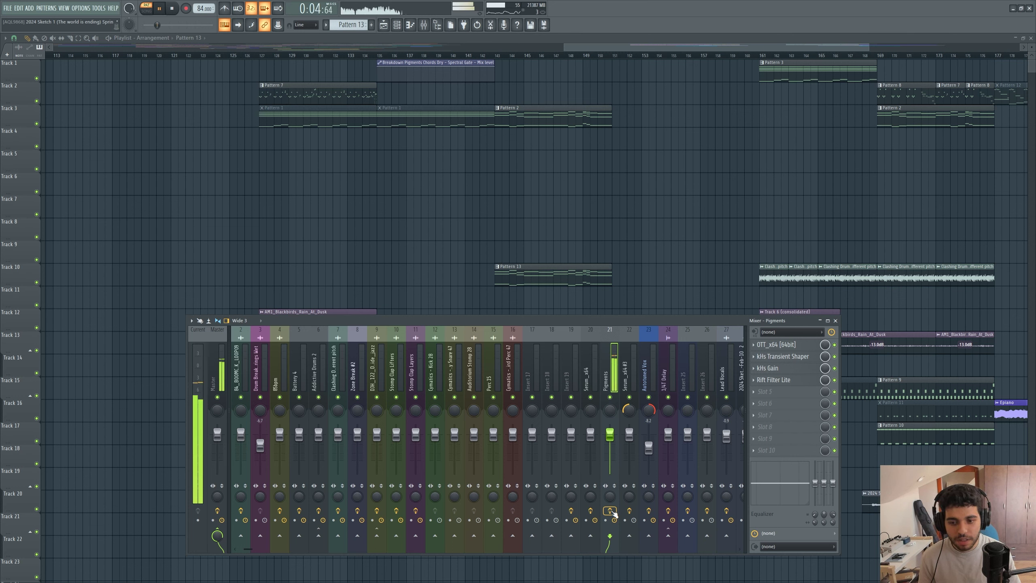
key(space)
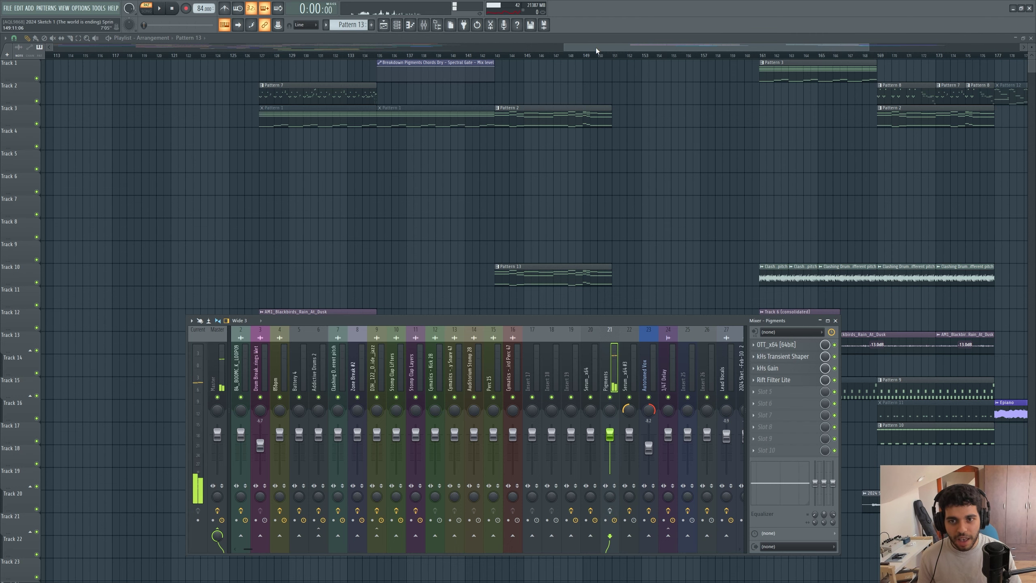
Place the playback position at 6:27:14 and open Spectral Gate on the Breakdown Pigments Chords Dry mixer track.
drag(595, 47, 586, 48)
click(430, 56)
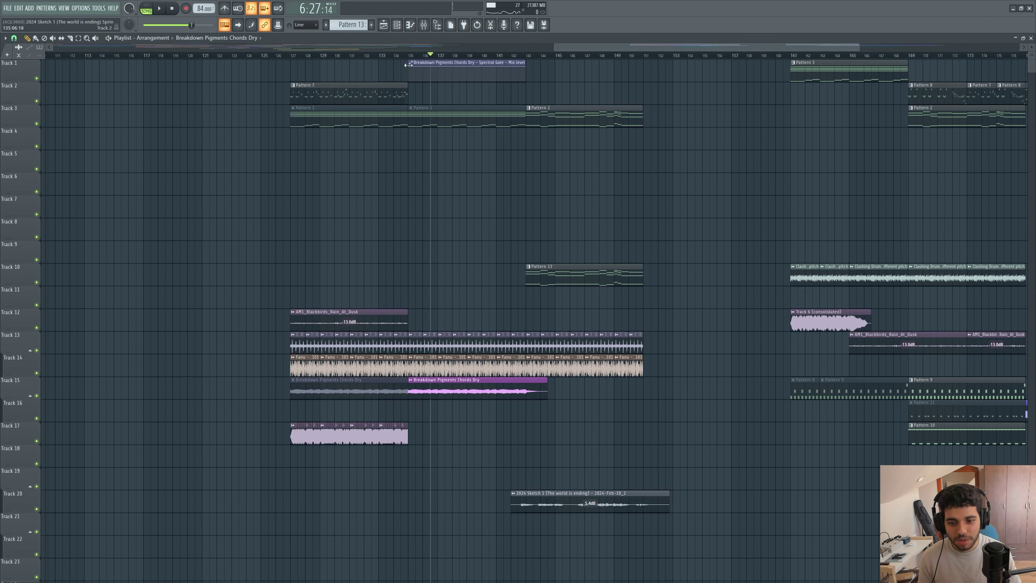
click(426, 29)
drag(396, 353, 497, 375)
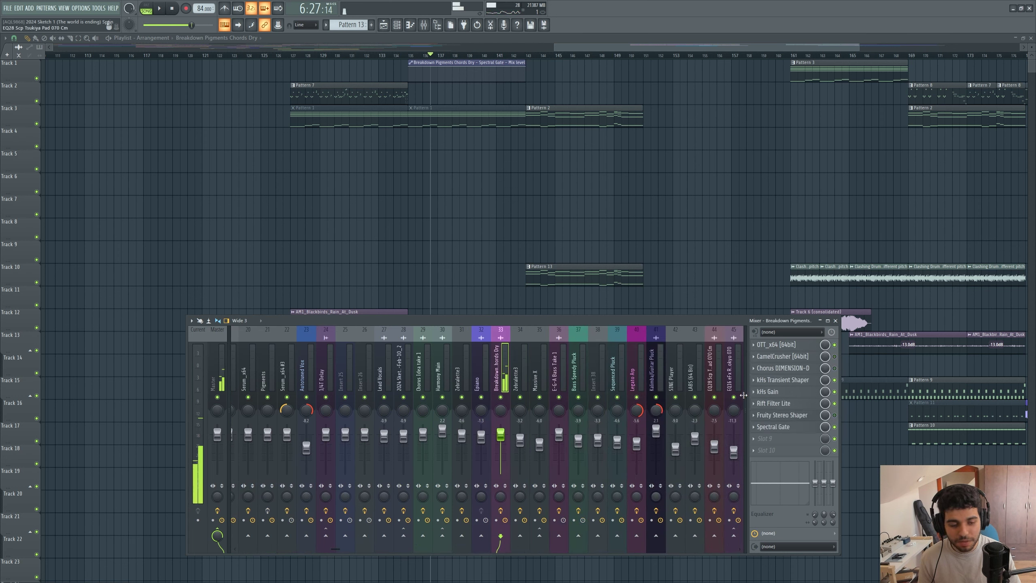
click(785, 427)
drag(75, 87, 193, 94)
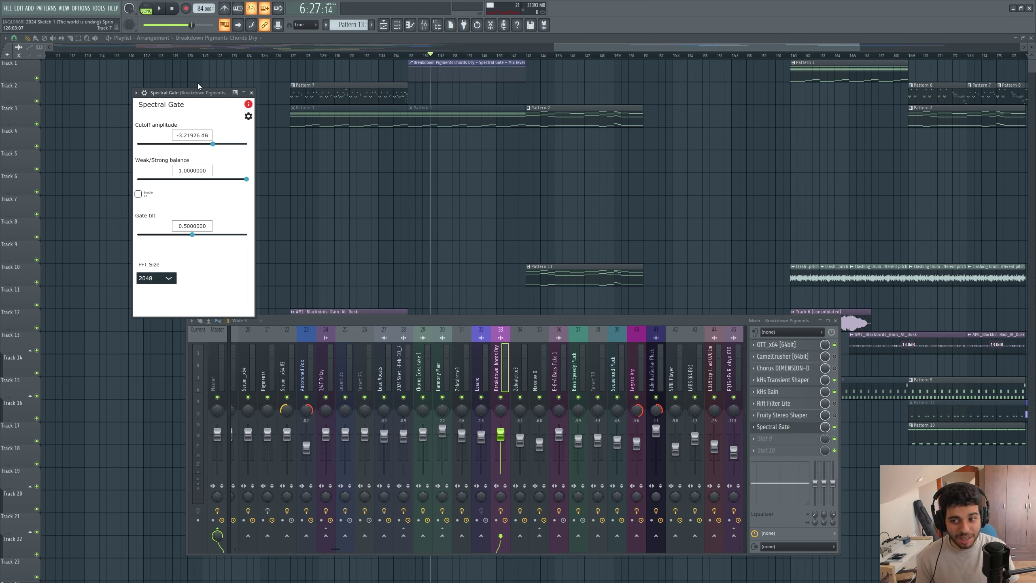
Bypass Spectral Gate, solo the Breakdown Pigments Chords Dry mixer track and play it without the effect.
click(834, 427)
key(space)
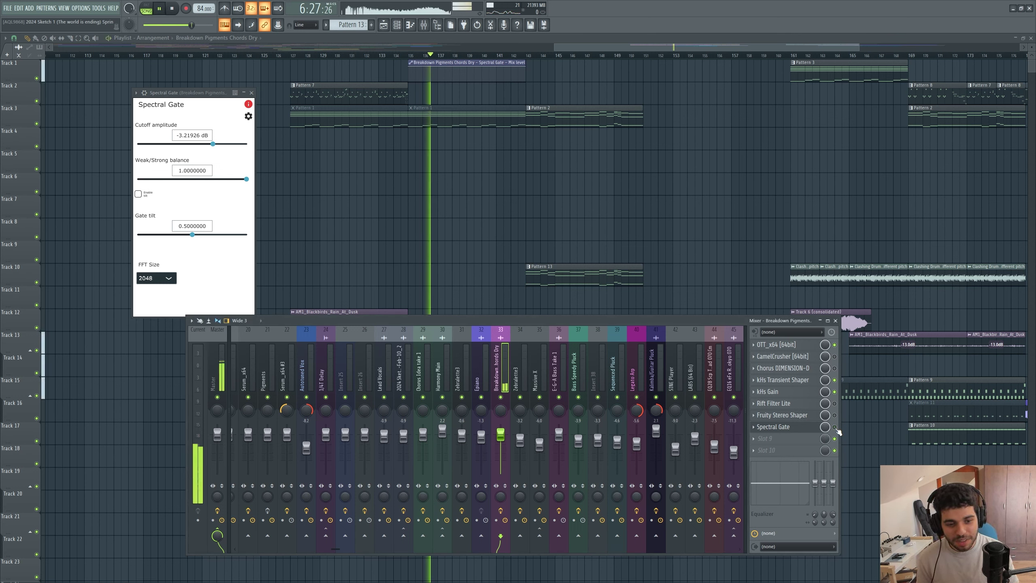
right_click(500, 397)
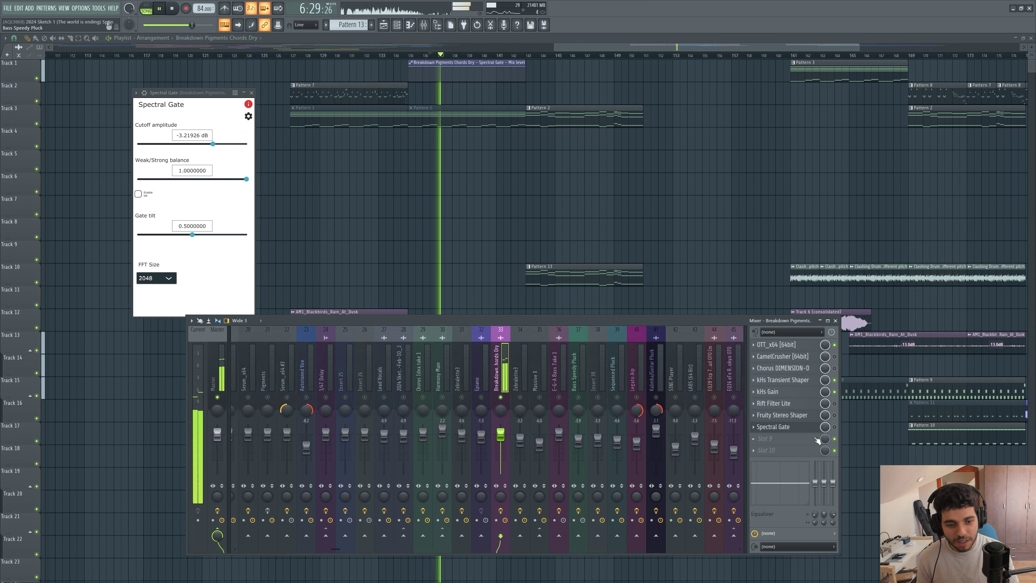
key(space)
Re-enable Spectral Gate, play the soloed breakdown chords with it and close the plugin window.
click(834, 427)
key(space)
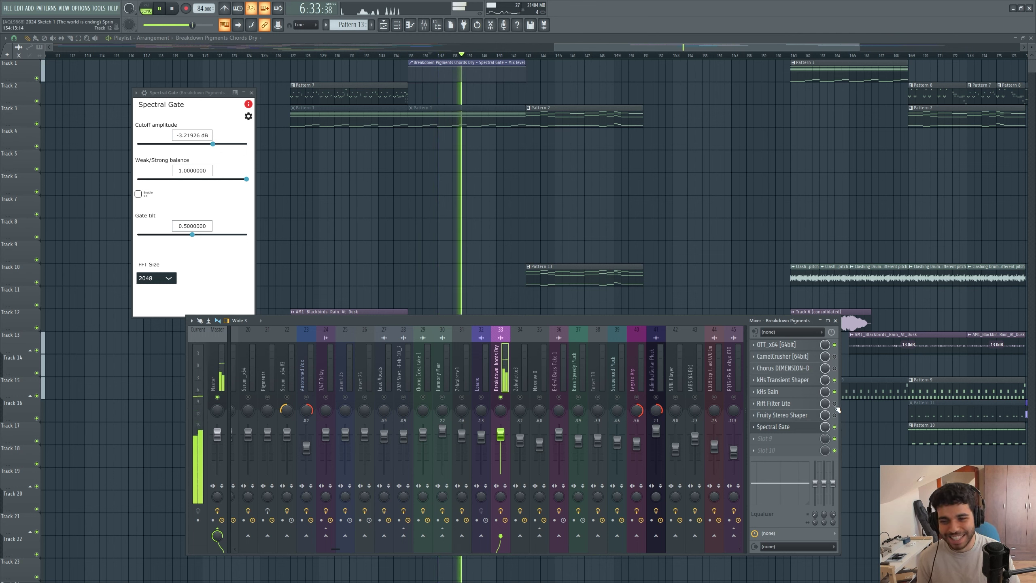
key(space)
click(252, 93)
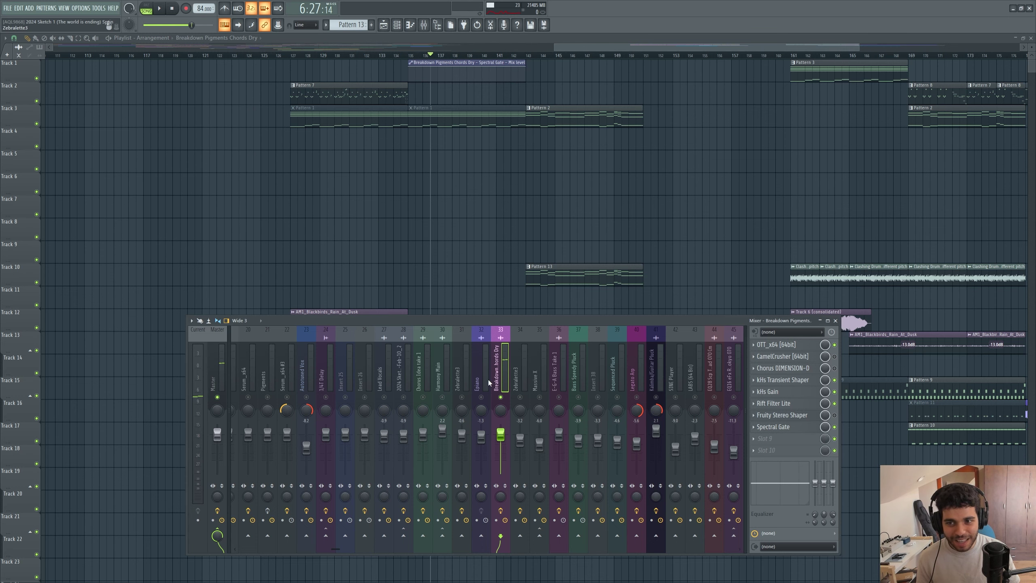
Remove the solo from the Breakdown Pigments Chords Dry mixer track and hide the mixer.
right_click(500, 390)
right_click(501, 397)
key(F9)
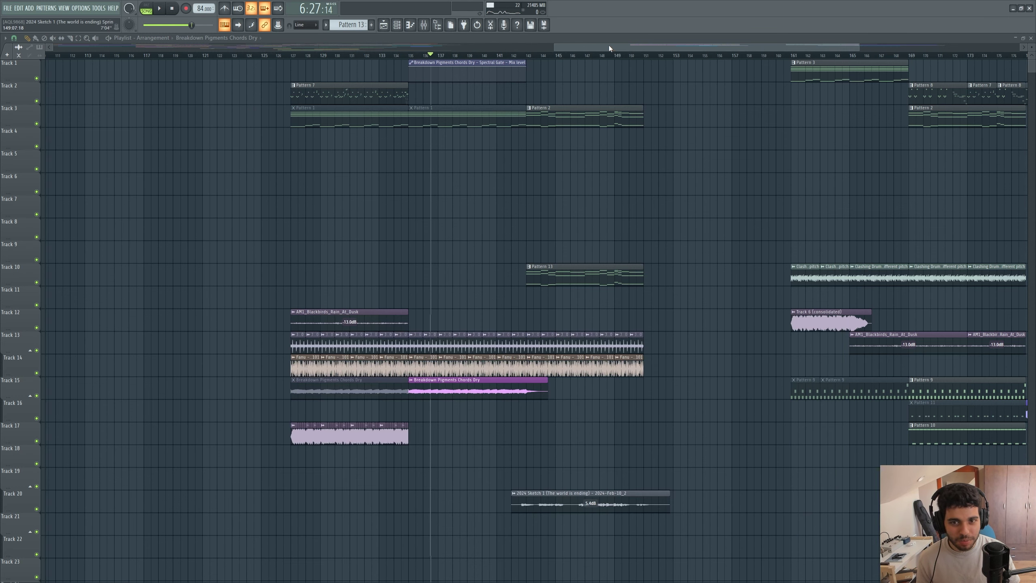
Play the first breakdown sketch from 6:32:85 with all mixer tracks active.
drag(608, 46, 616, 47)
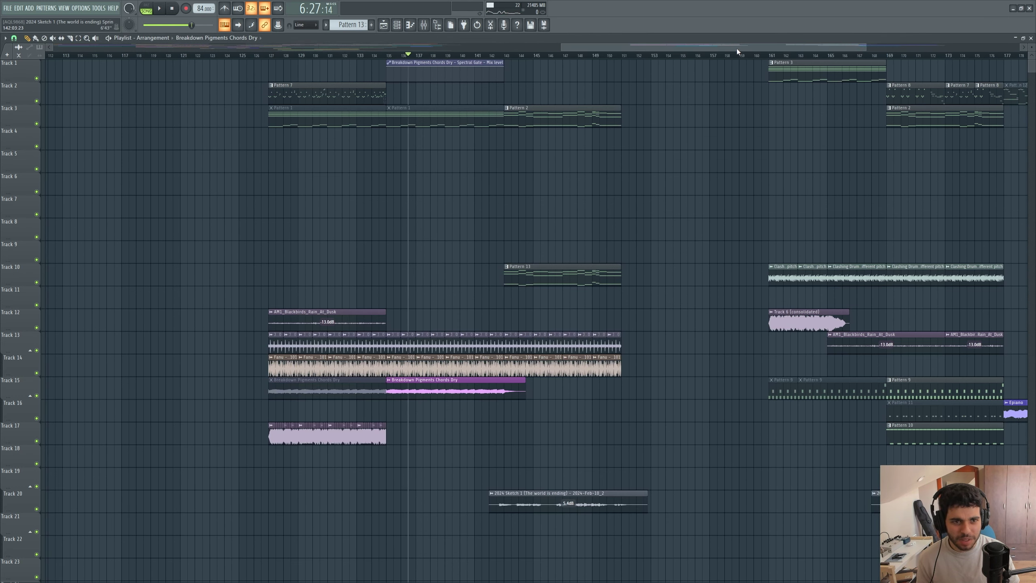
drag(737, 49, 754, 47)
click(365, 54)
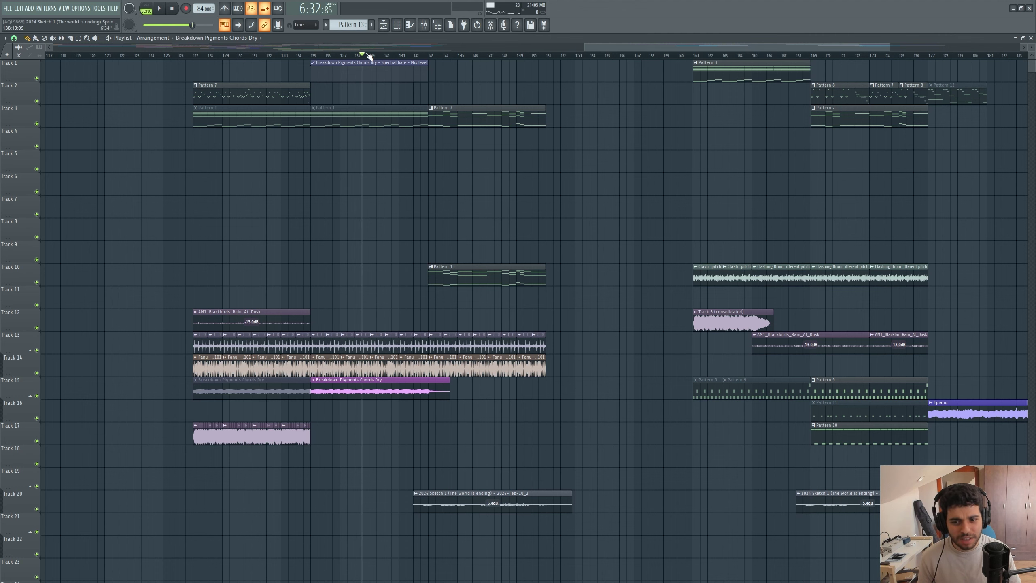
key(space)
drag(595, 48, 604, 49)
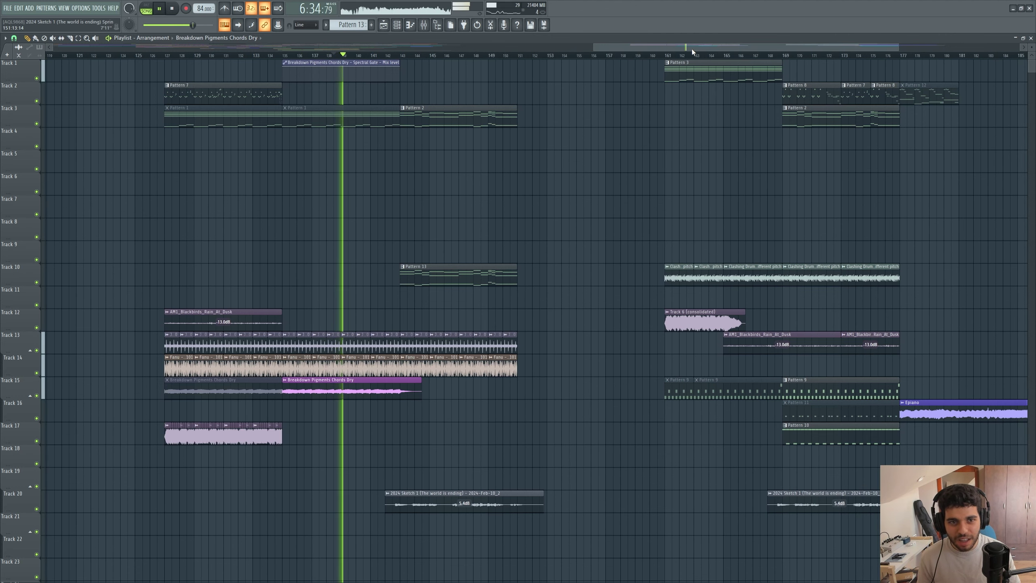
key(space)
click(424, 24)
click(424, 25)
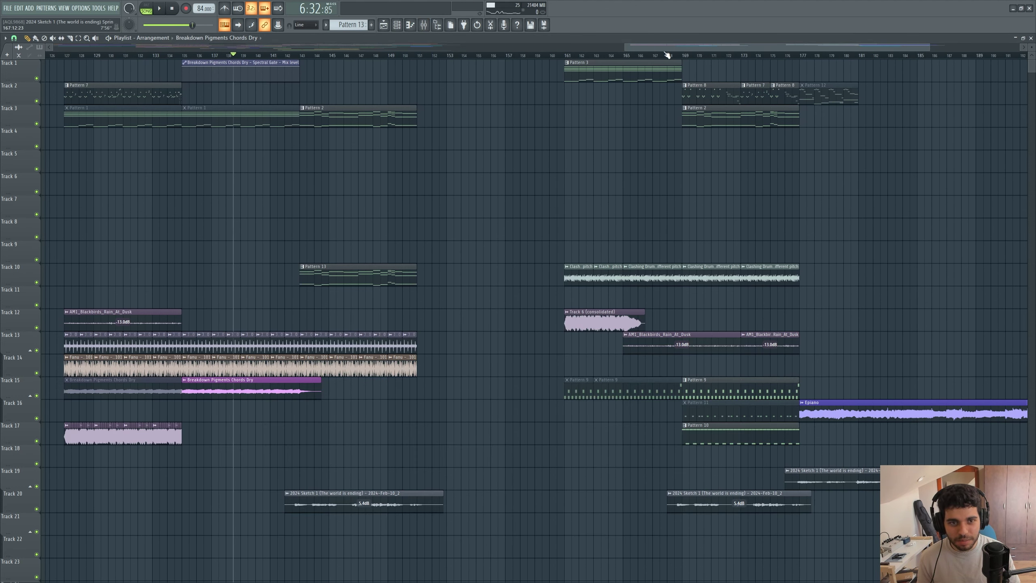
Place the playback position at 8:00:00 and play the second sketch from the start of Pattern 9.
scroll(664, 59, right, 3)
click(564, 56)
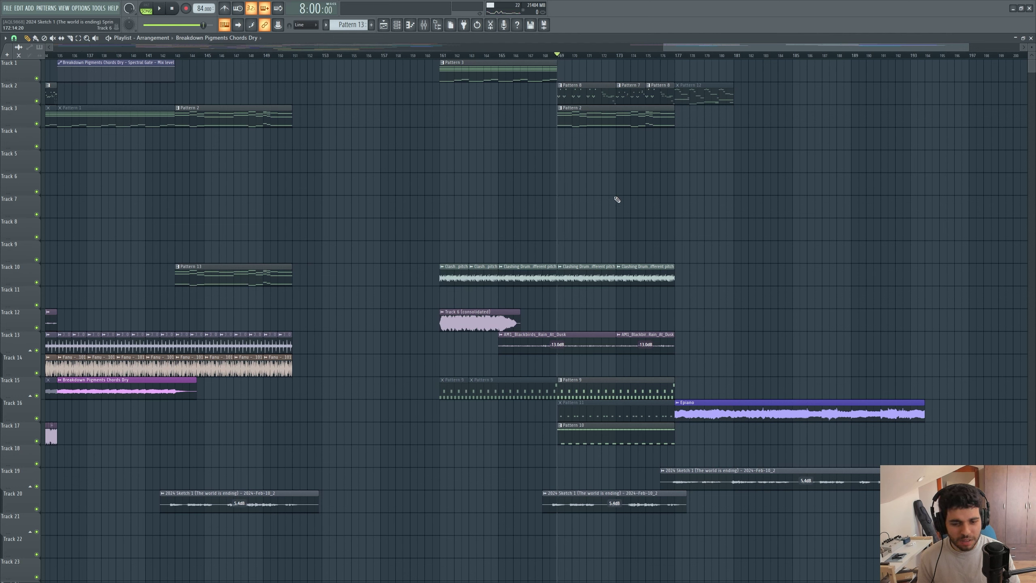
key(space)
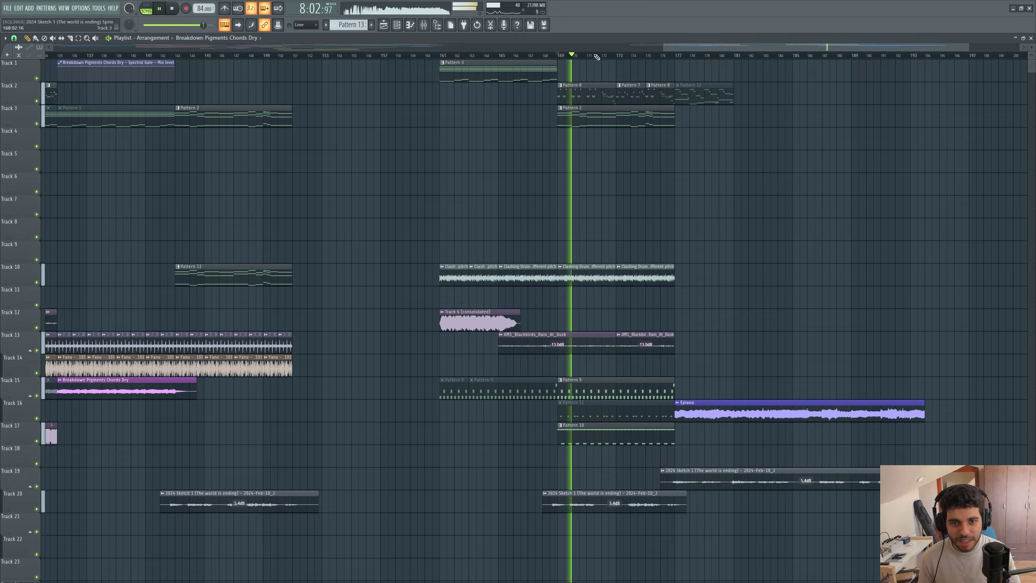
key(space)
Switch the playlist from the arrangement named Arrangement to Arrangement 3.
drag(664, 47, 45, 47)
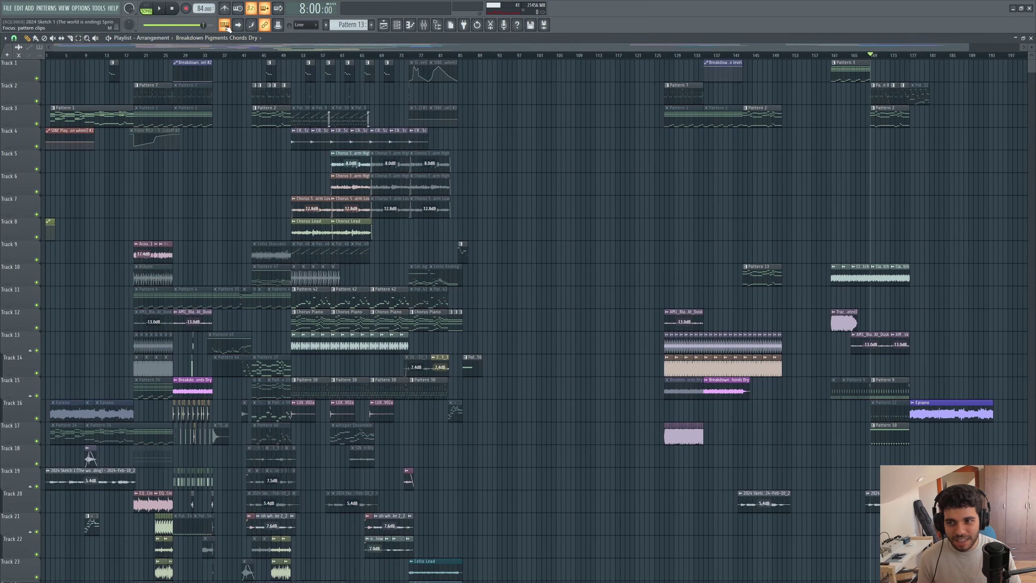
click(158, 39)
click(160, 68)
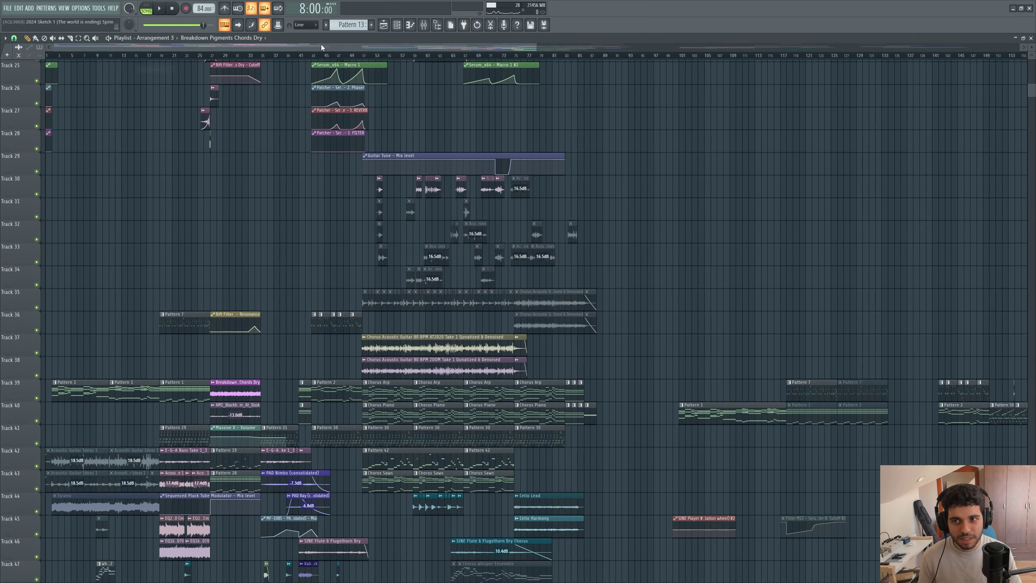
Place the playback position at bar 27 (1:14:28), where the Breakdown Pigments Chords Dry clip starts.
drag(535, 47, 300, 48)
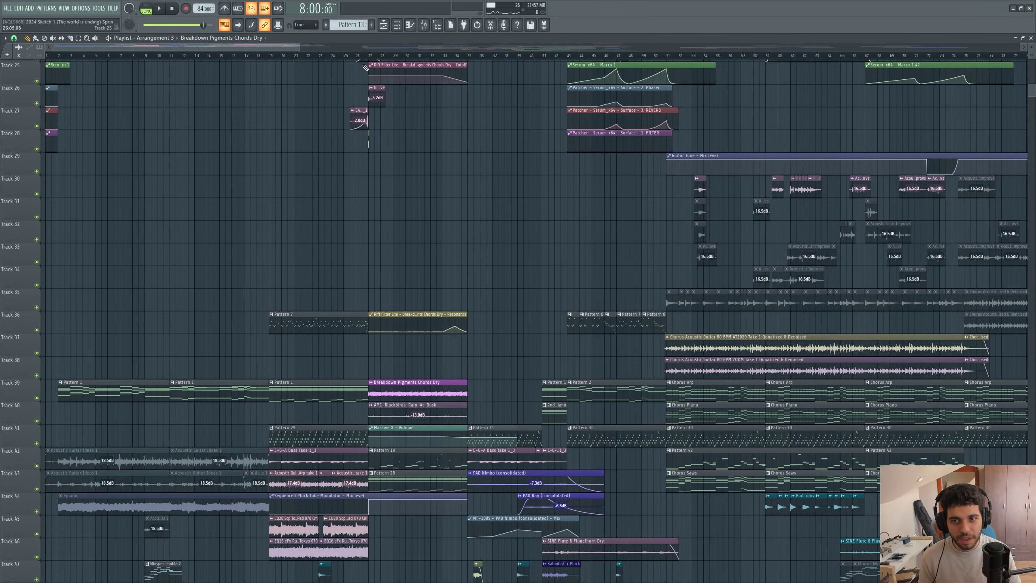
scroll(414, 183, down, 5)
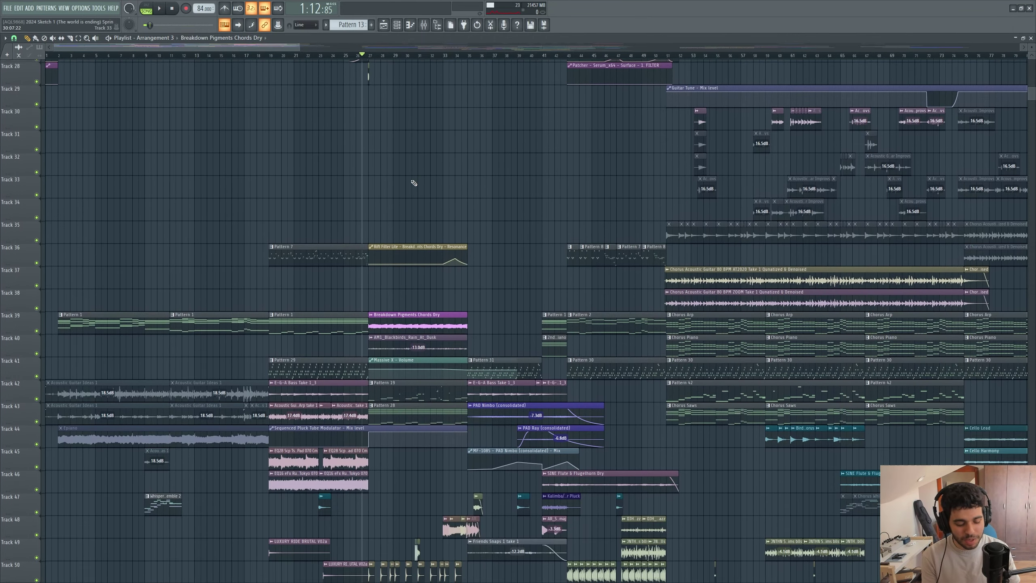
scroll(398, 169, up, 5)
scroll(374, 175, up, 2)
scroll(355, 101, up, 2)
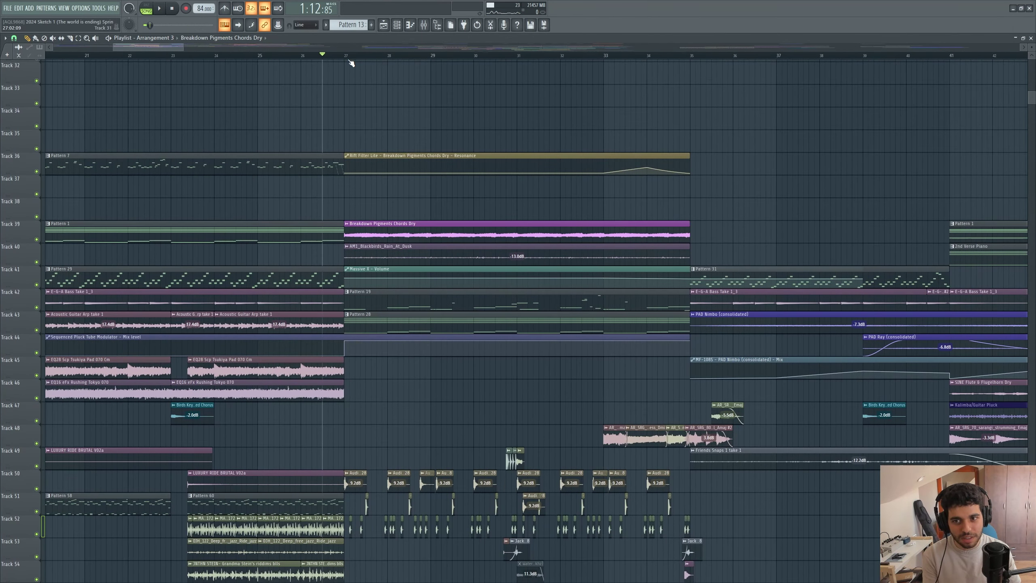
scroll(367, 286, down, 3)
scroll(359, 347, up, 5)
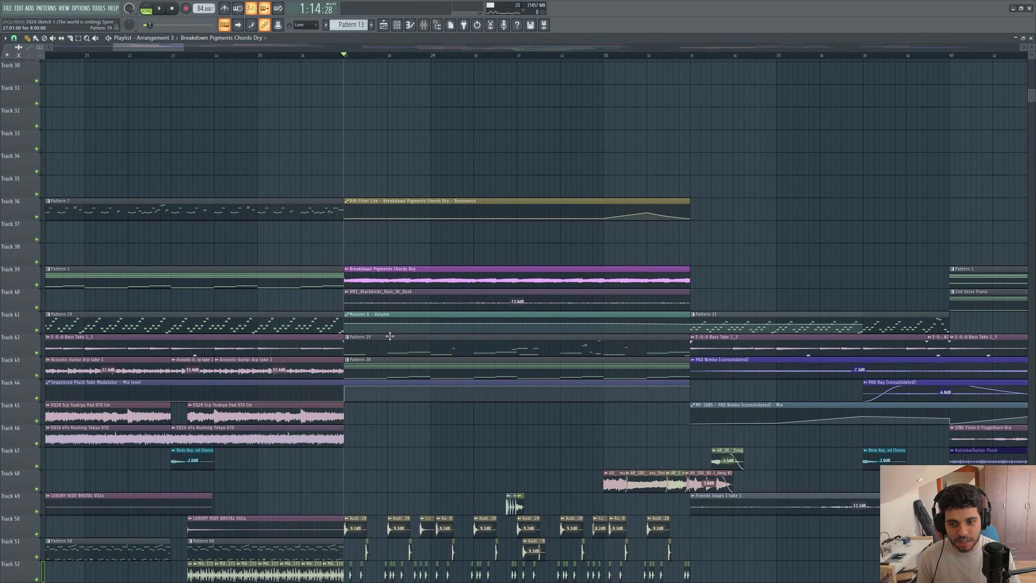
Select Pattern 19, solo Track 42 together with Track 41 and play them from bar 27.
click(384, 342)
right_click(36, 352)
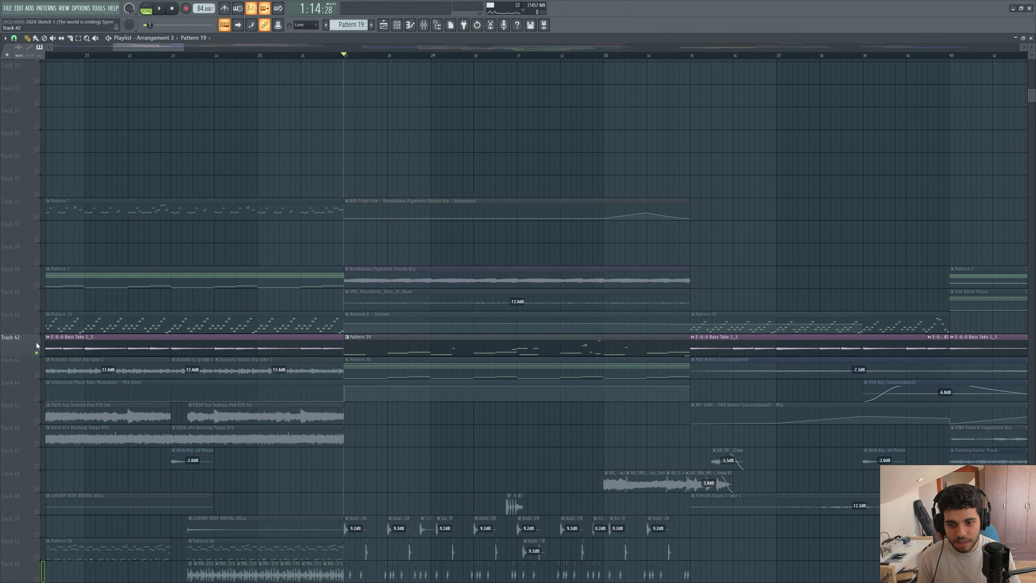
click(37, 330)
key(space)
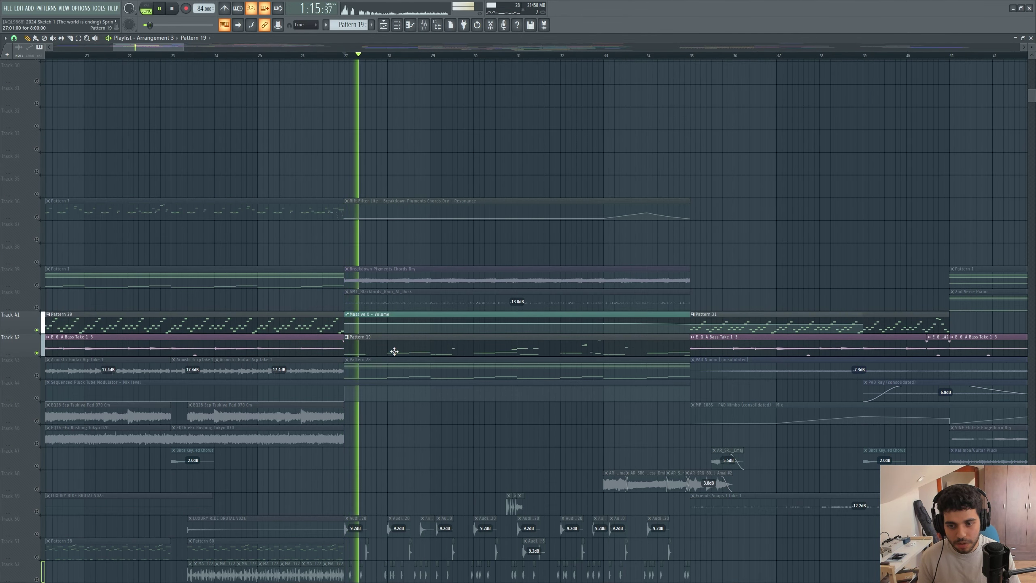
Show Pattern 19's Massive X channel and its mixer track, replay the part from bar 27, and close these windows.
click(397, 25)
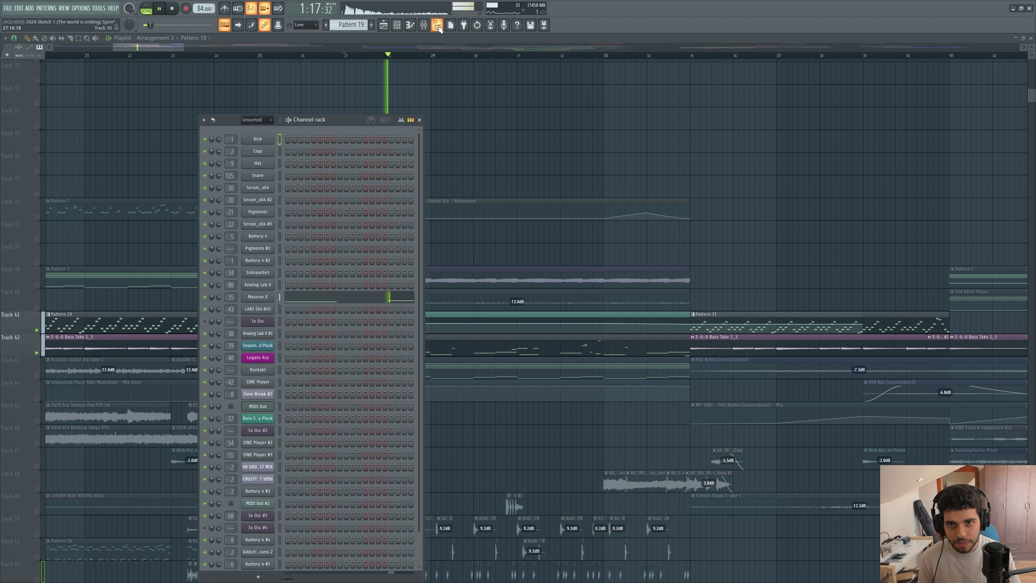
click(423, 25)
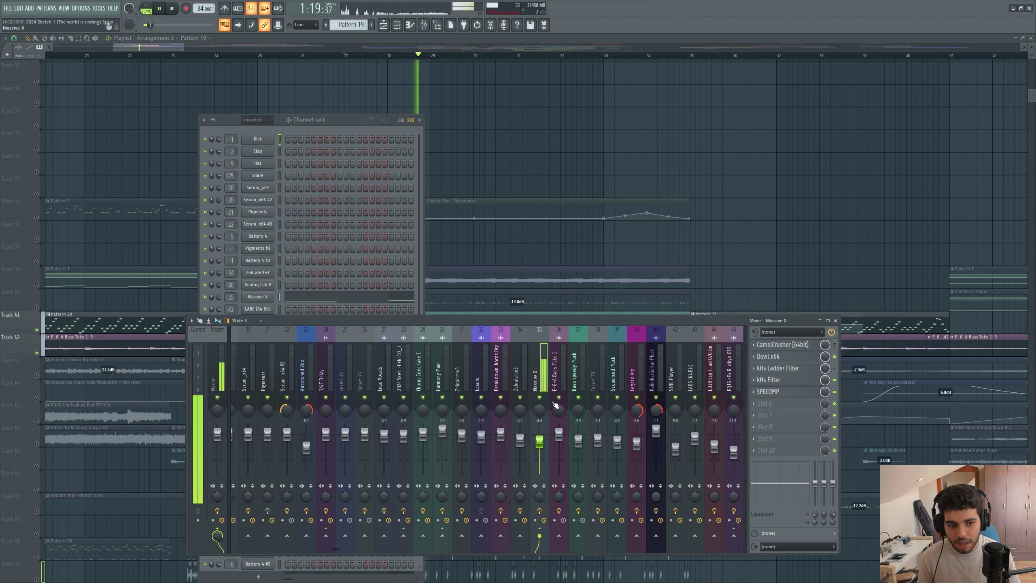
key(space)
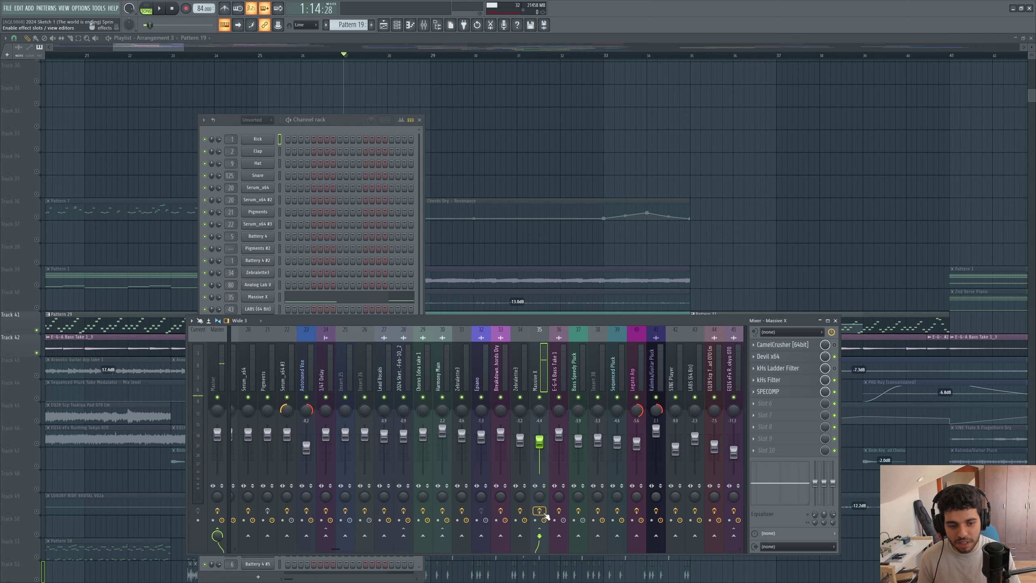
key(space)
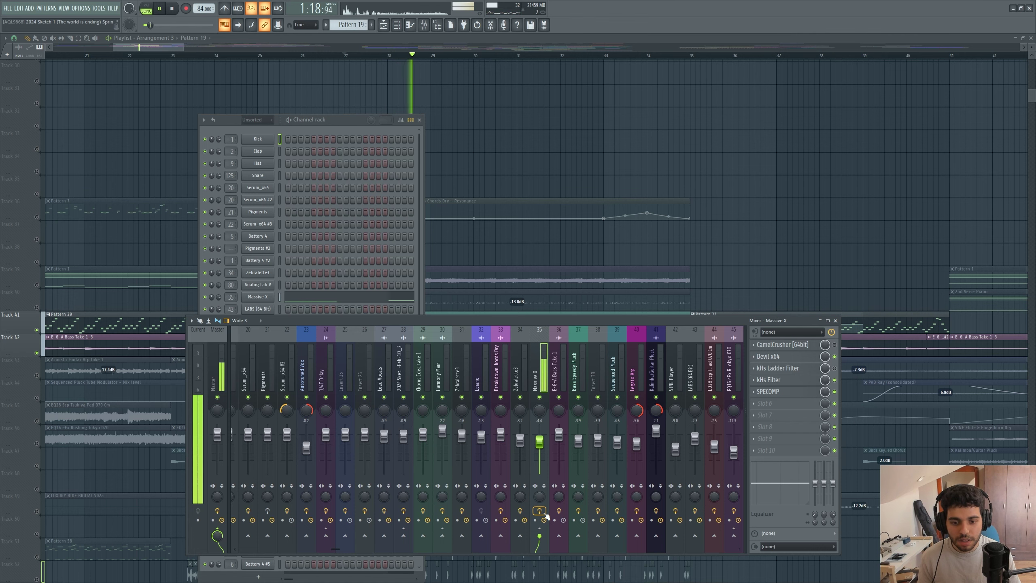
key(F12)
key(space)
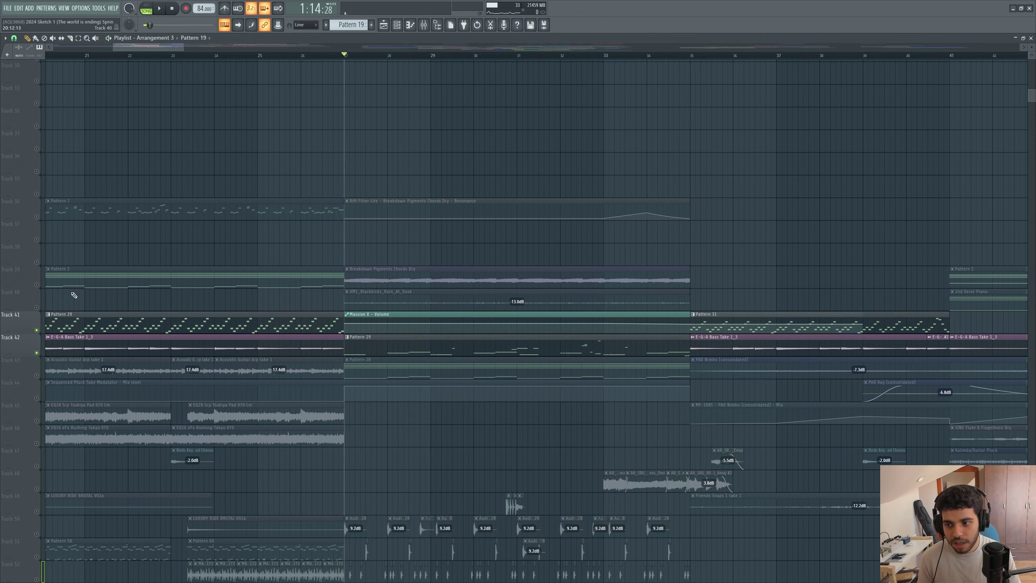
Unmute Tracks 39, 36 and 25 alongside Tracks 41 and 42 and play the breakdown chords from bar 27.
click(37, 285)
click(36, 216)
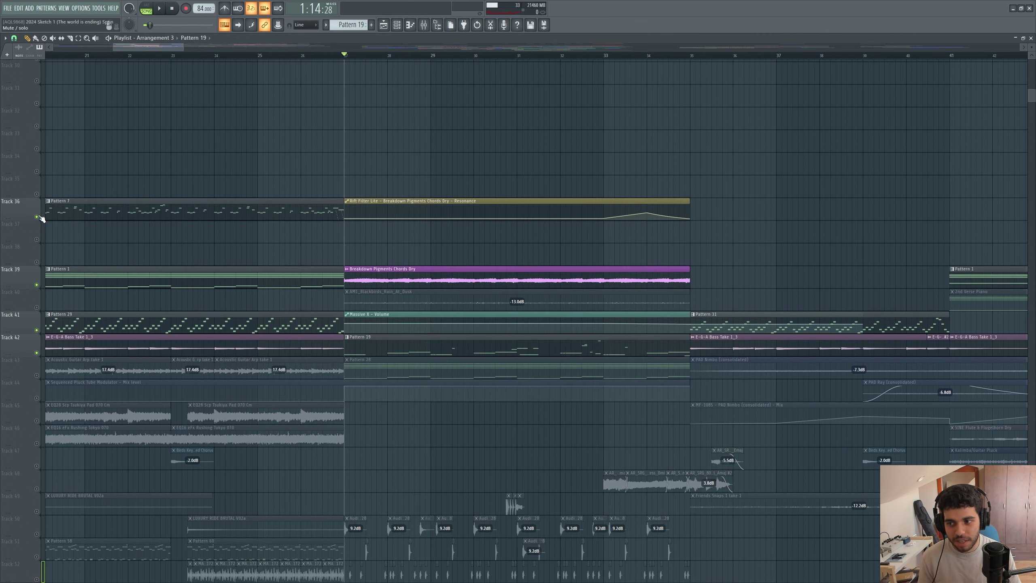
scroll(97, 268, up, 5)
click(37, 194)
key(space)
scroll(377, 294, down, 4)
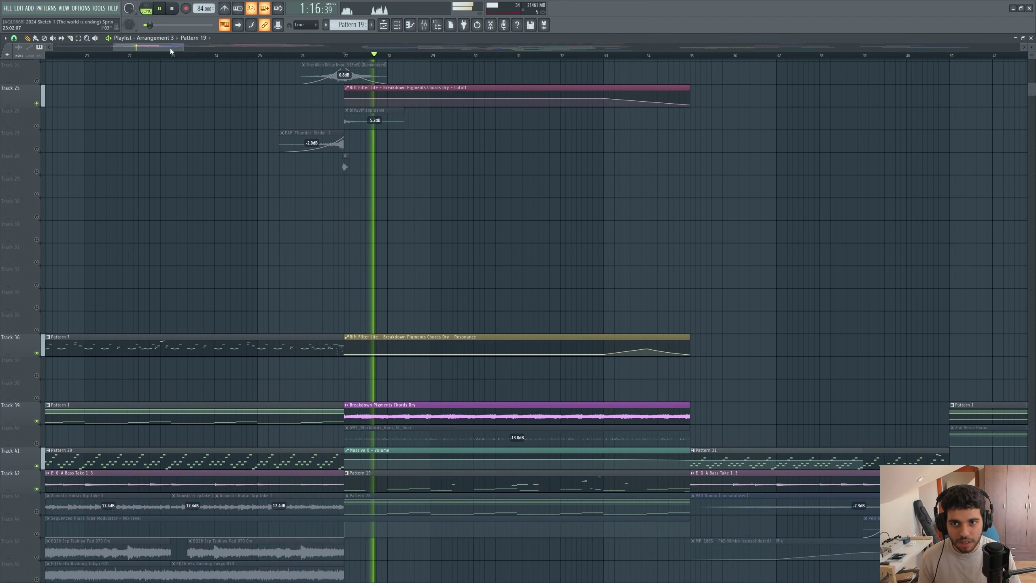
drag(170, 48, 175, 48)
scroll(393, 292, down, 3)
scroll(393, 293, up, 5)
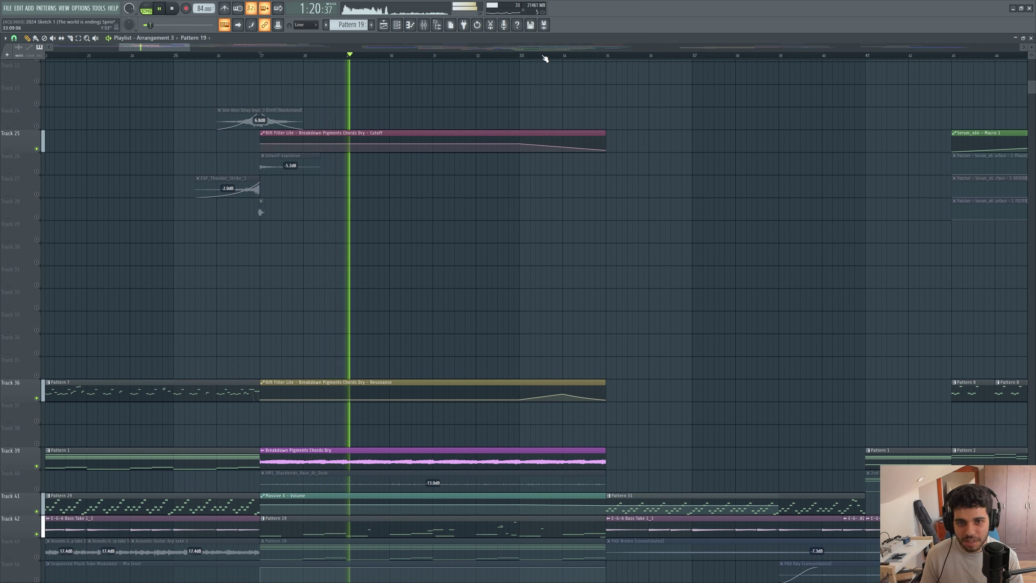
key(space)
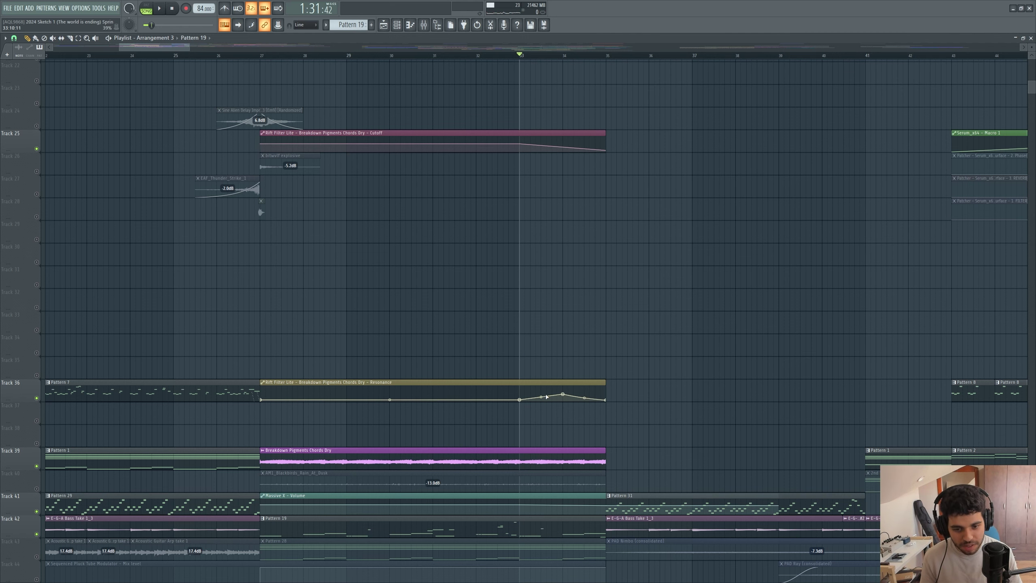
Show Rift Filter Lite on the Breakdown Pigments Chords Dry mixer track while playing from bar 33, and close the windows.
click(424, 25)
click(445, 374)
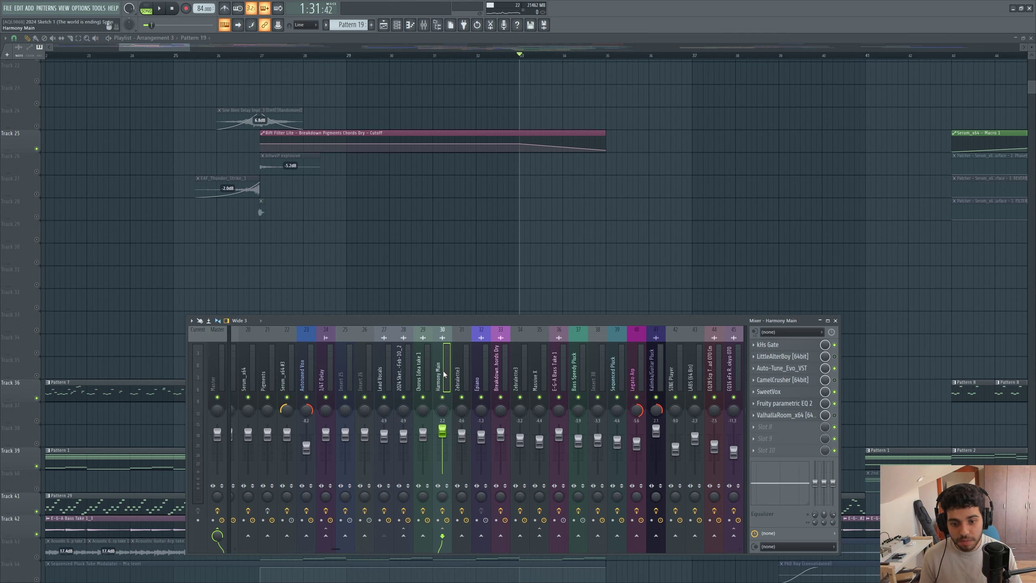
key(space)
click(504, 382)
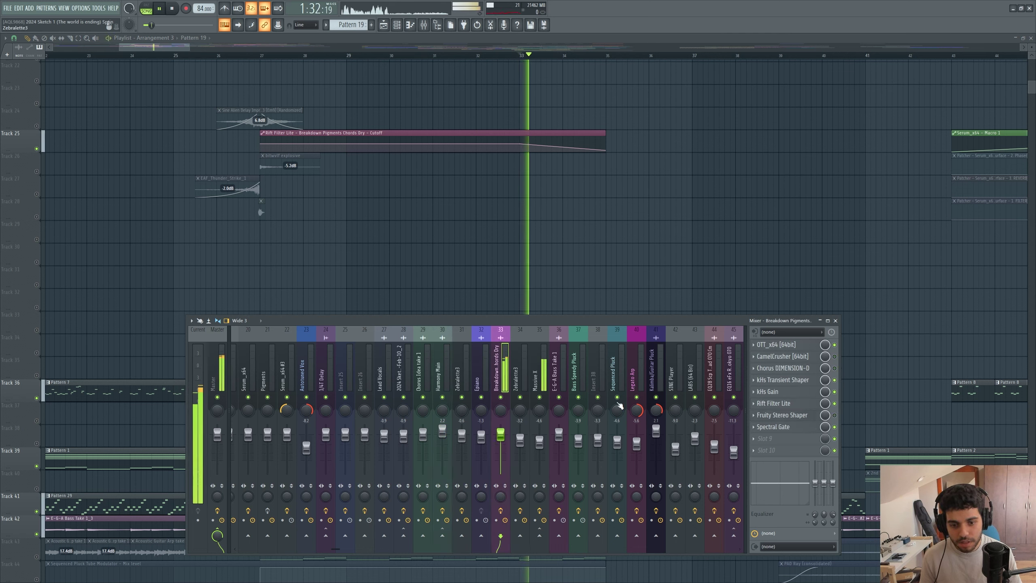
click(782, 404)
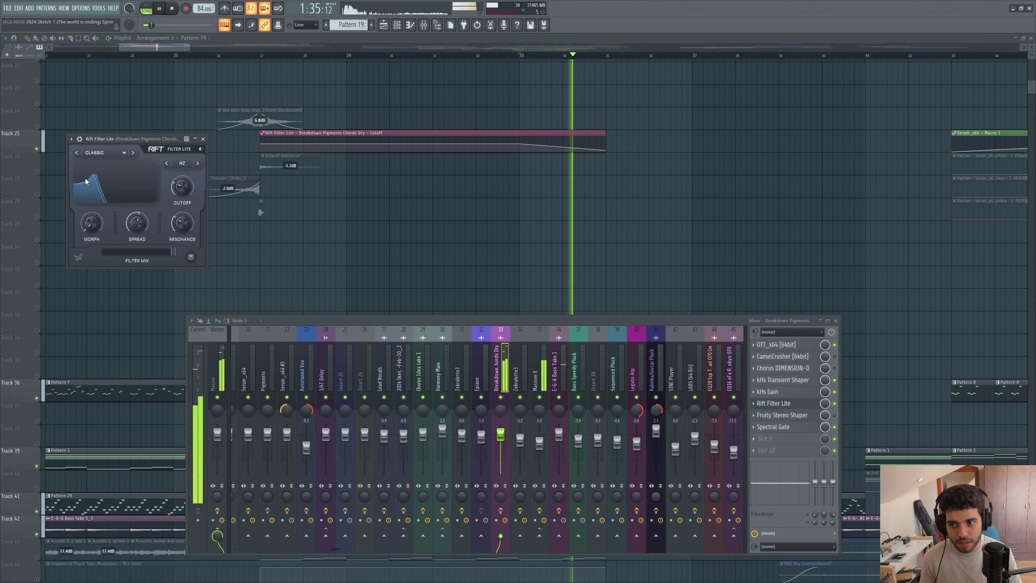
key(space)
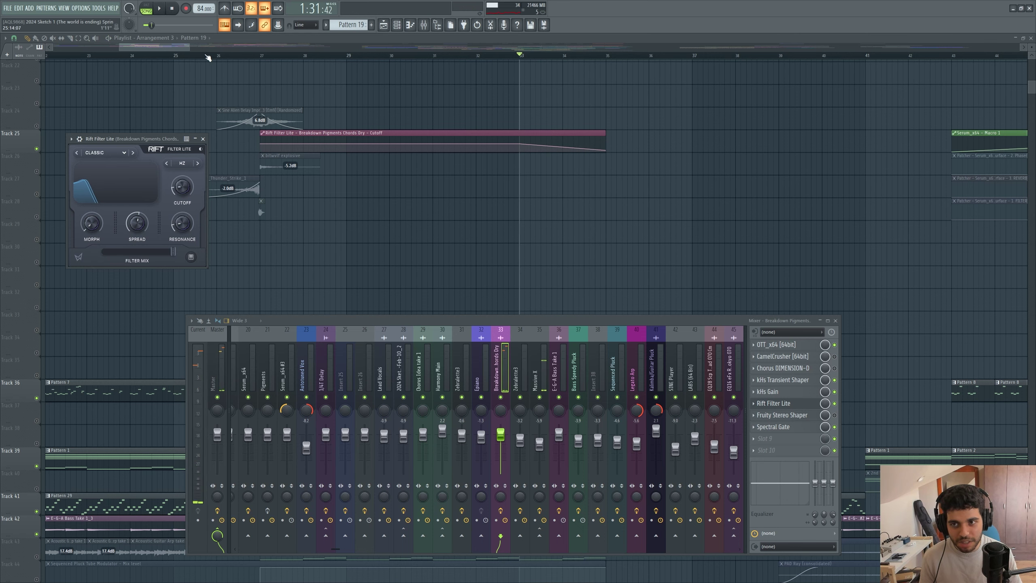
key(F12)
Select Pattern 28, unmute Tracks 43 and 44 and mute Track 39, with the playback position at bar 27.
scroll(319, 199, down, 7)
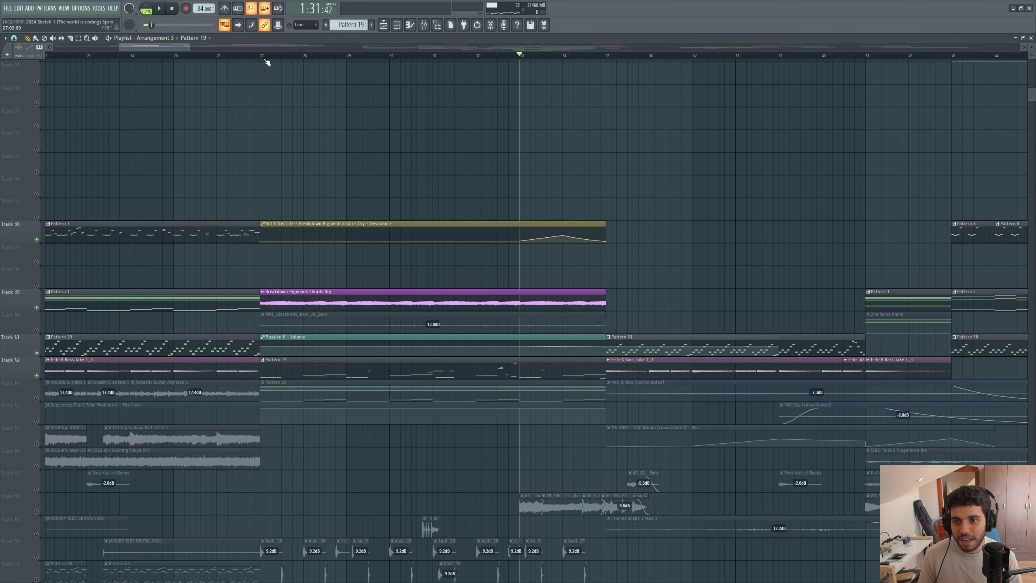
click(37, 398)
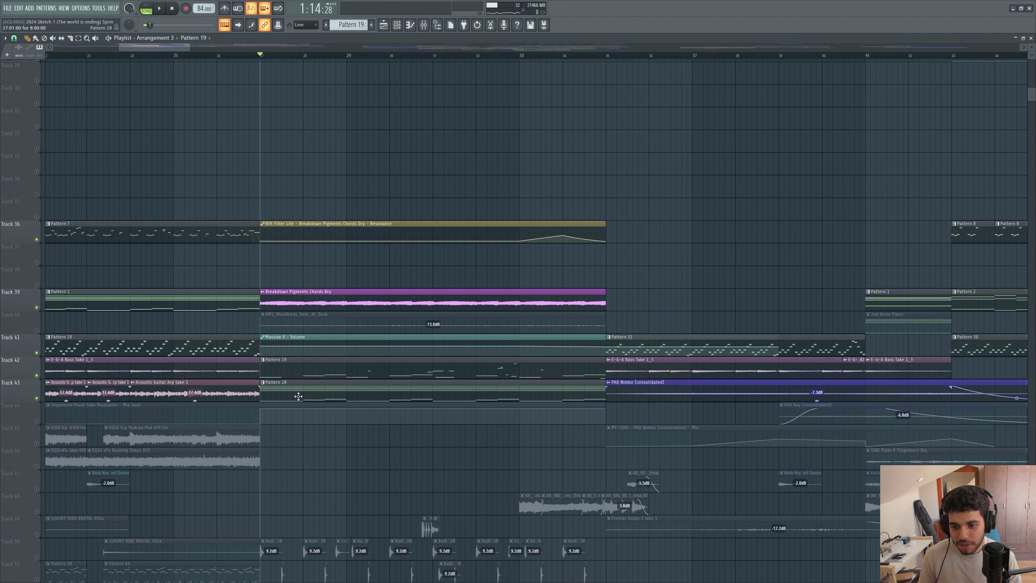
click(400, 24)
key(space)
click(400, 25)
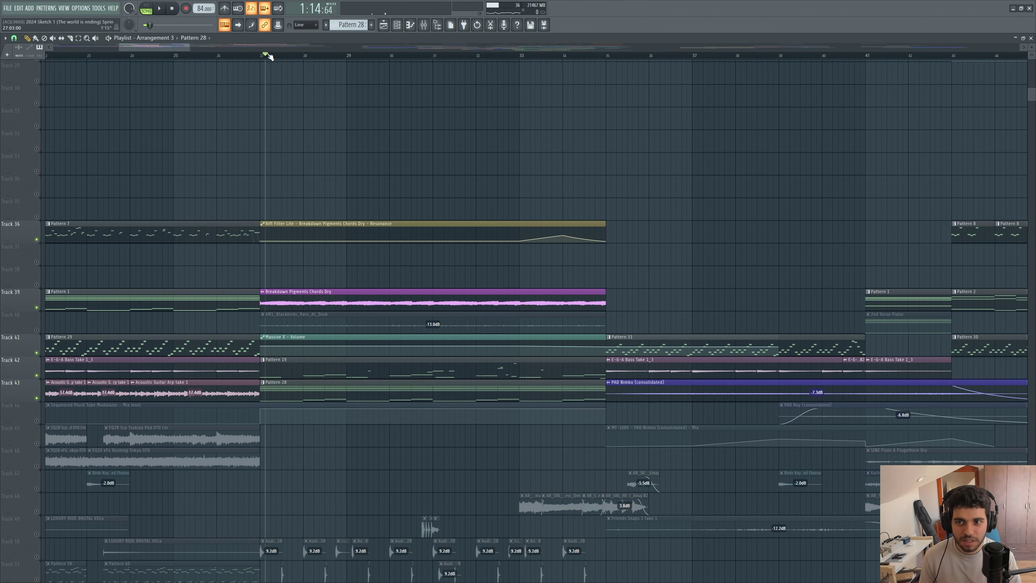
click(37, 421)
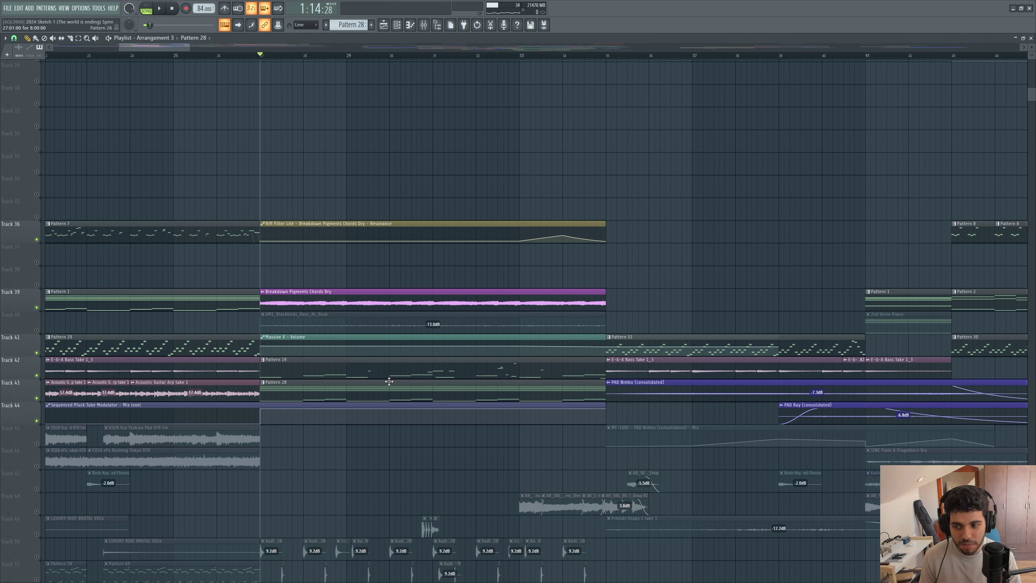
click(37, 307)
Open the Sequenced Pluck channel's Pigments instrument, view its Synth and Play pages during playback from bar 27, and close it.
click(396, 25)
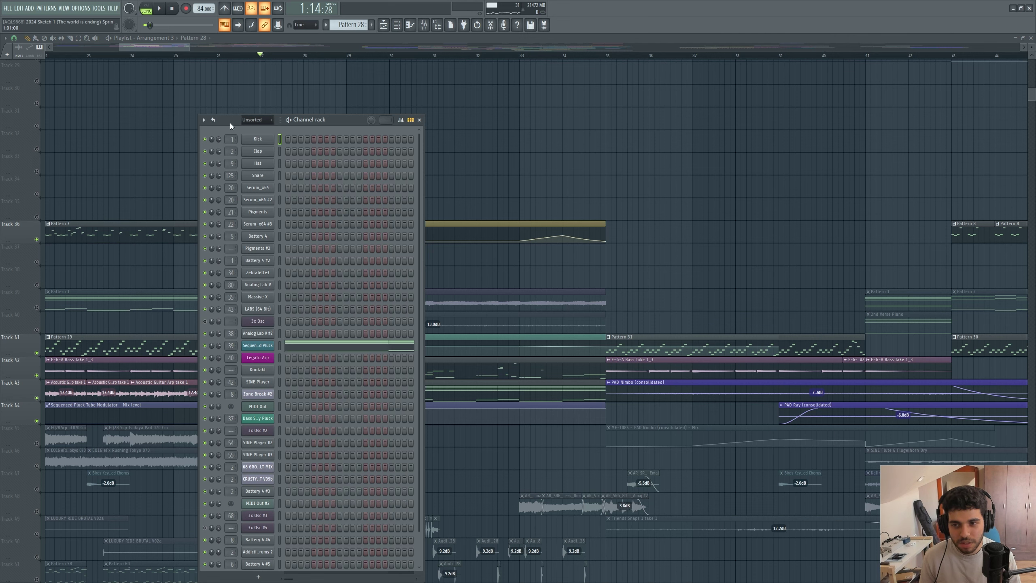
click(258, 345)
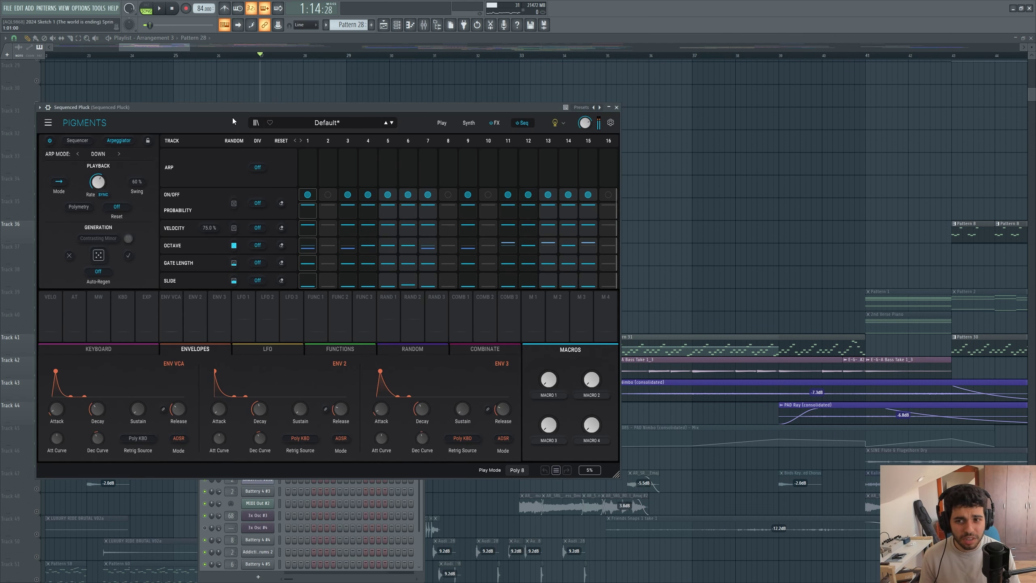
drag(233, 107, 452, 207)
key(space)
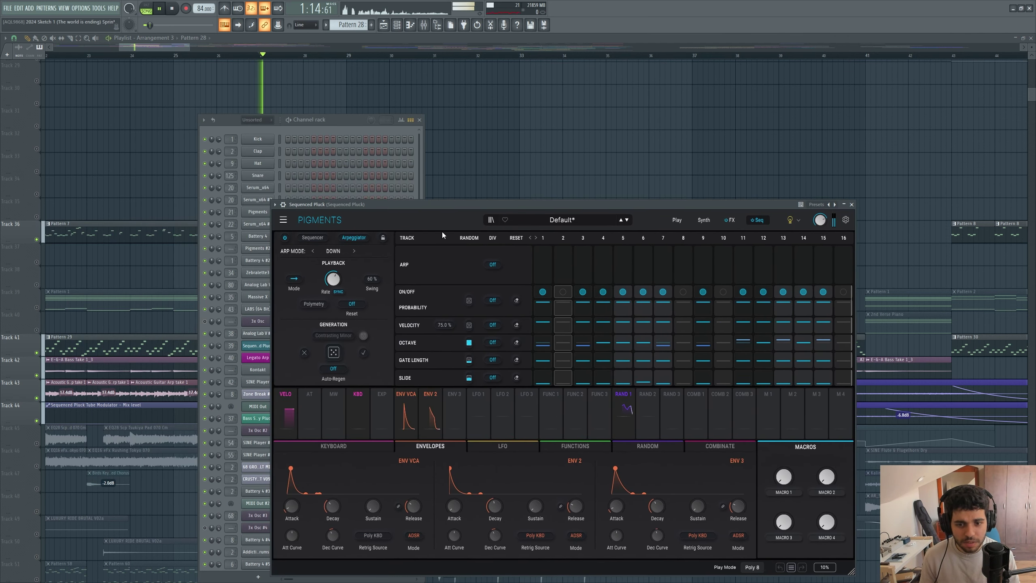
click(704, 221)
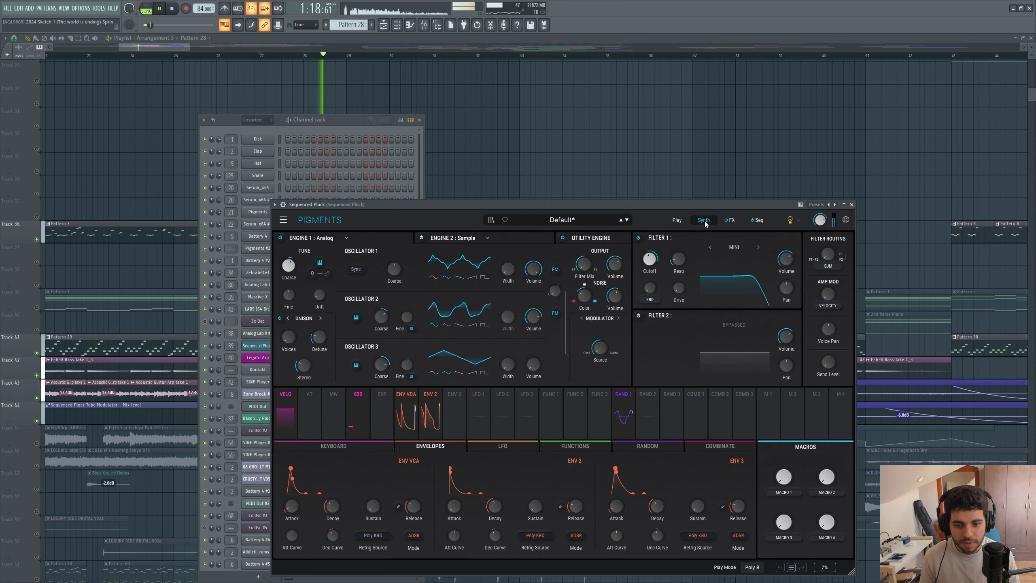
click(679, 220)
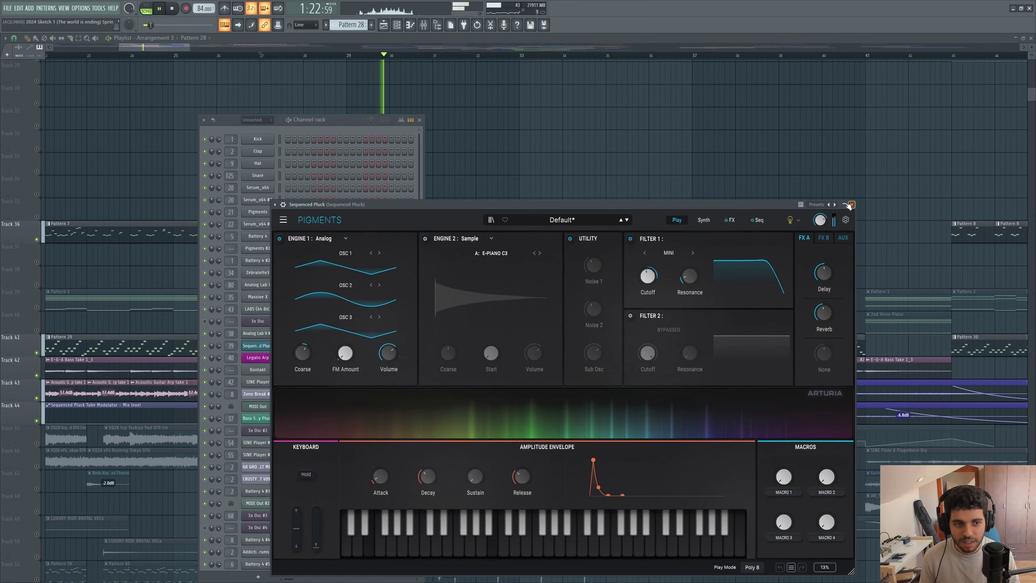
click(851, 205)
key(F6)
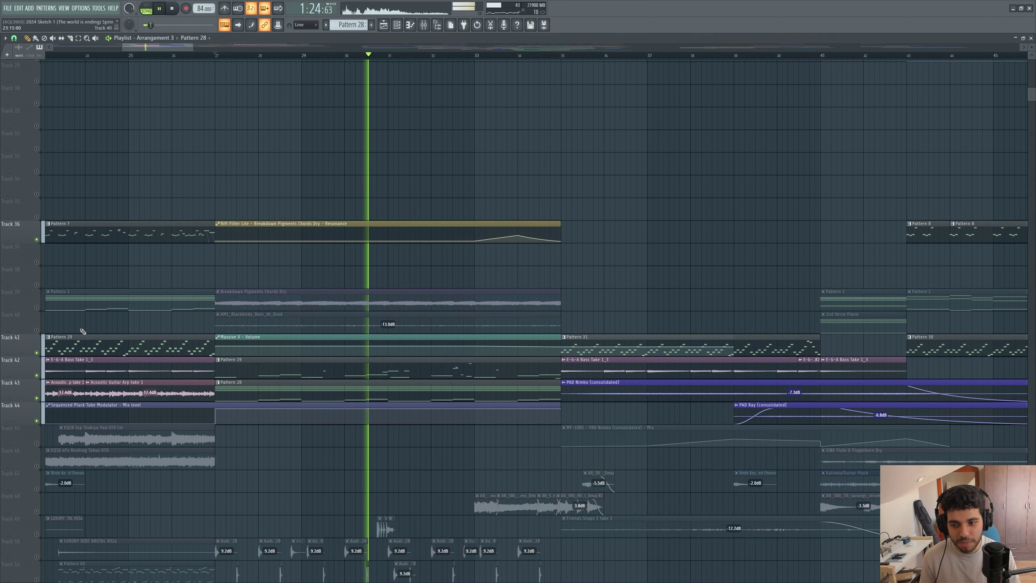
Solo Track 40 with the AM1_Blackbirds_Rain_At_Dusk clip and play it from bar 27.
key(space)
click(36, 329)
click(36, 308)
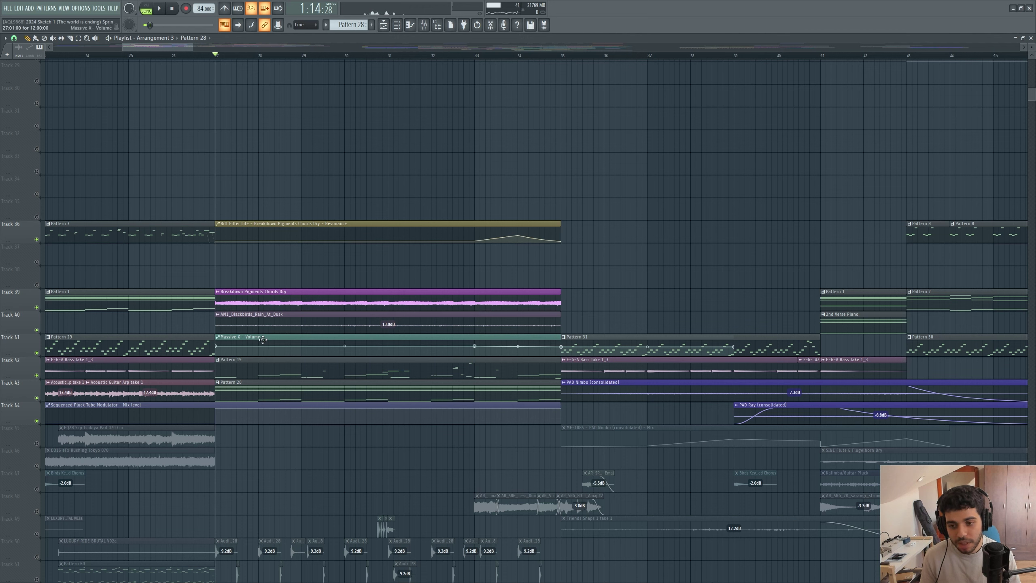
click(250, 326)
right_click(37, 330)
key(space)
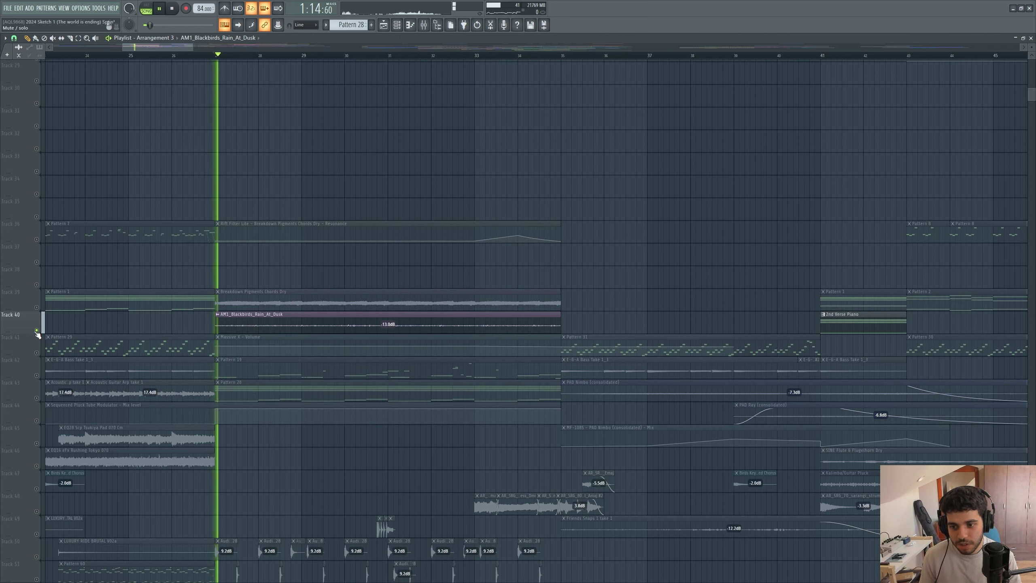
Add Tracks 39 and 42 to the soloed rain track during playback, and stop.
click(37, 308)
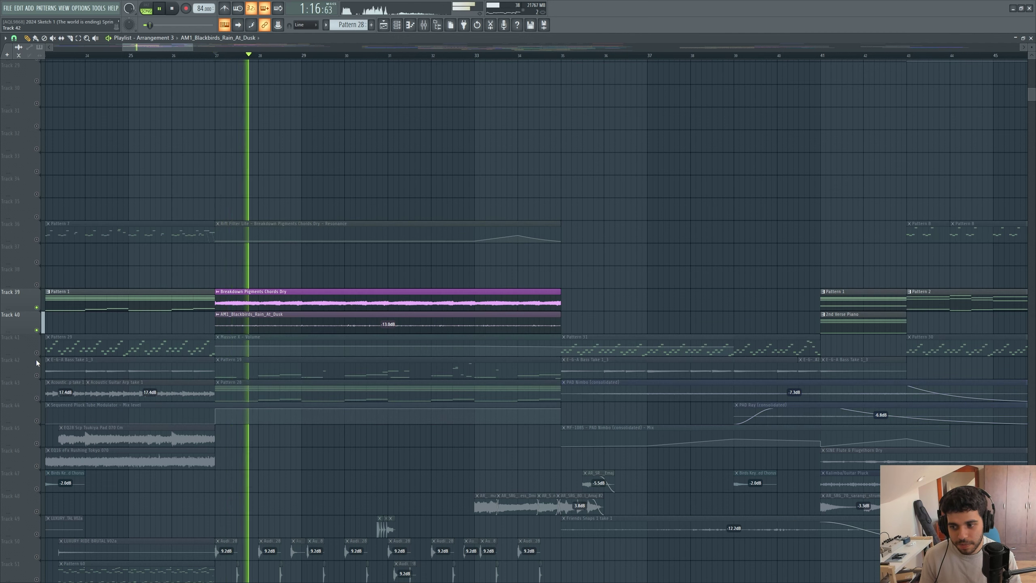
click(36, 375)
click(37, 352)
click(37, 352)
key(space)
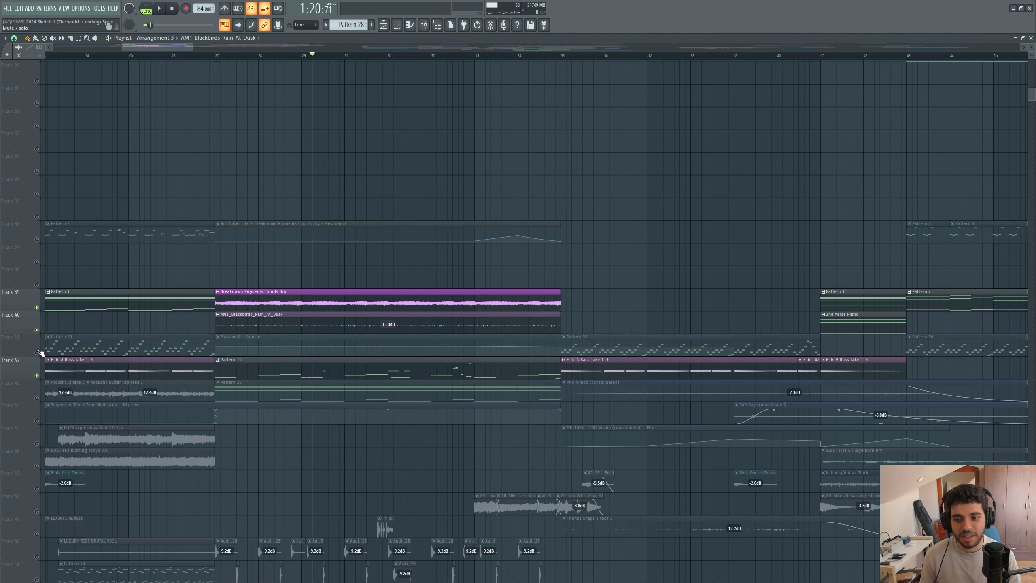
Compare the chords and Track 42 without and with the rain by muting and unmuting Track 40 around playback.
click(37, 330)
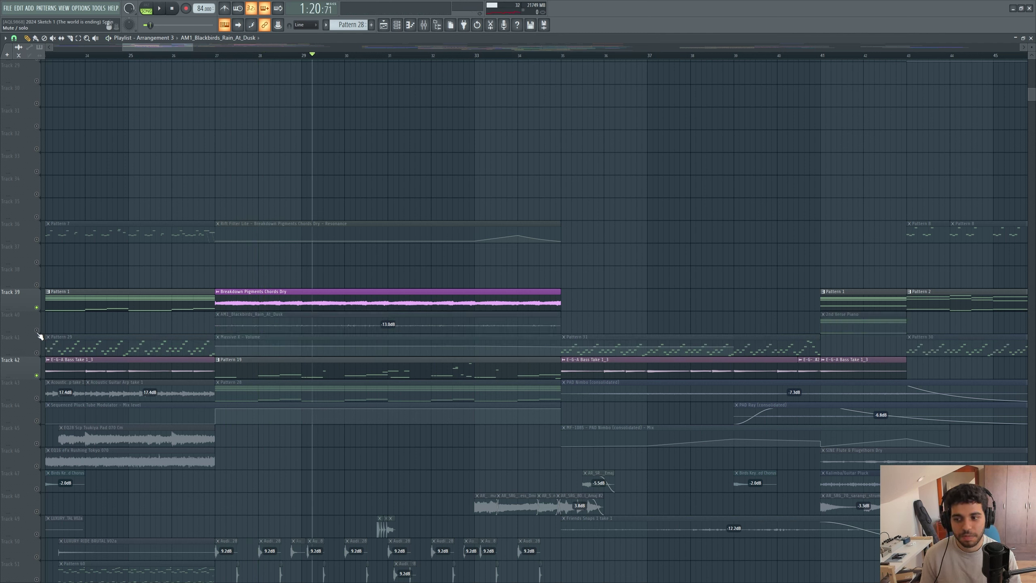
key(space)
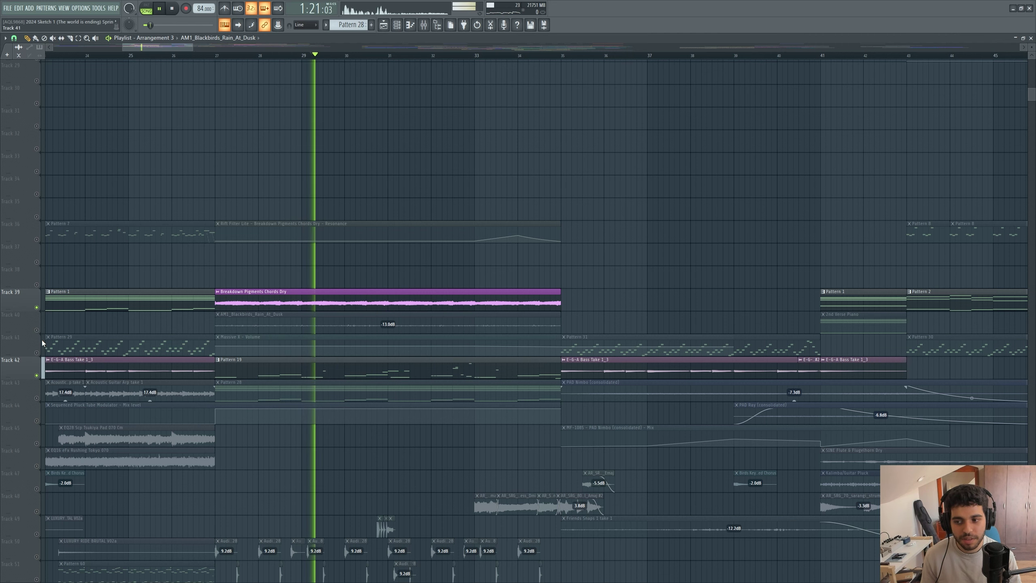
click(37, 330)
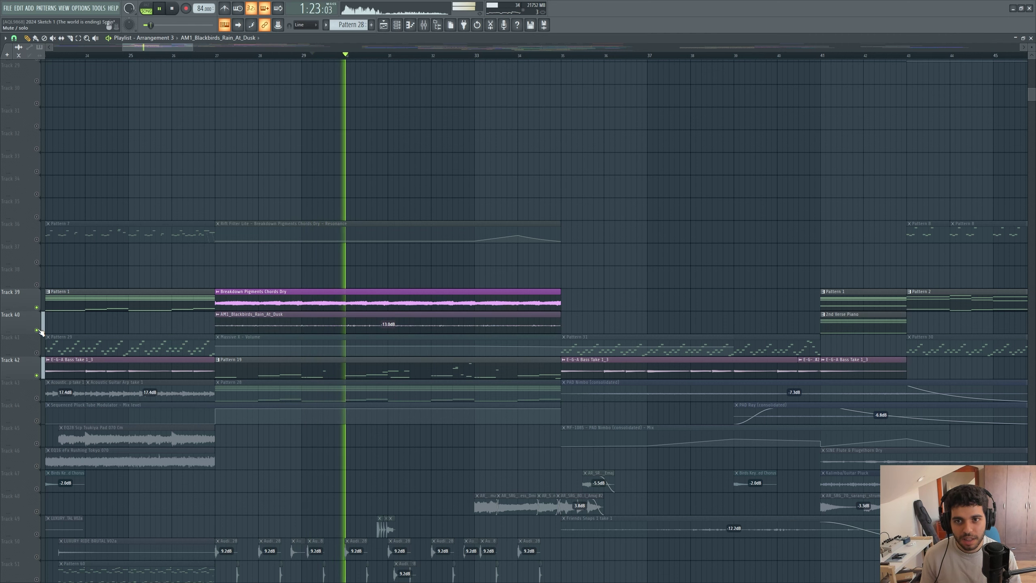
key(space)
Restore all playlist tracks by ending the solo from Track 40, and place the playback position at bar 27.
scroll(39, 332, down, 1)
scroll(39, 331, down, 4)
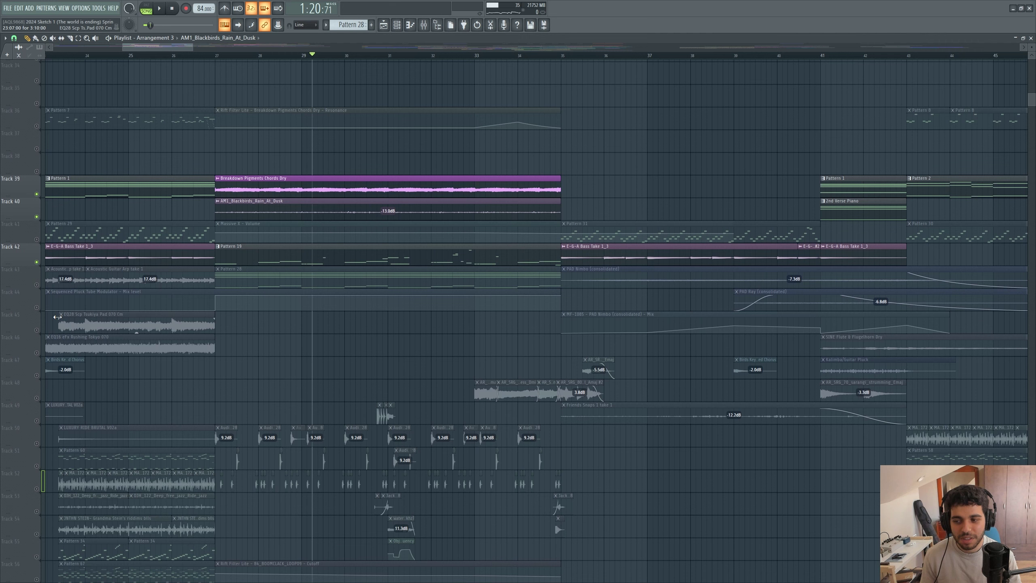
right_click(37, 218)
right_click(37, 218)
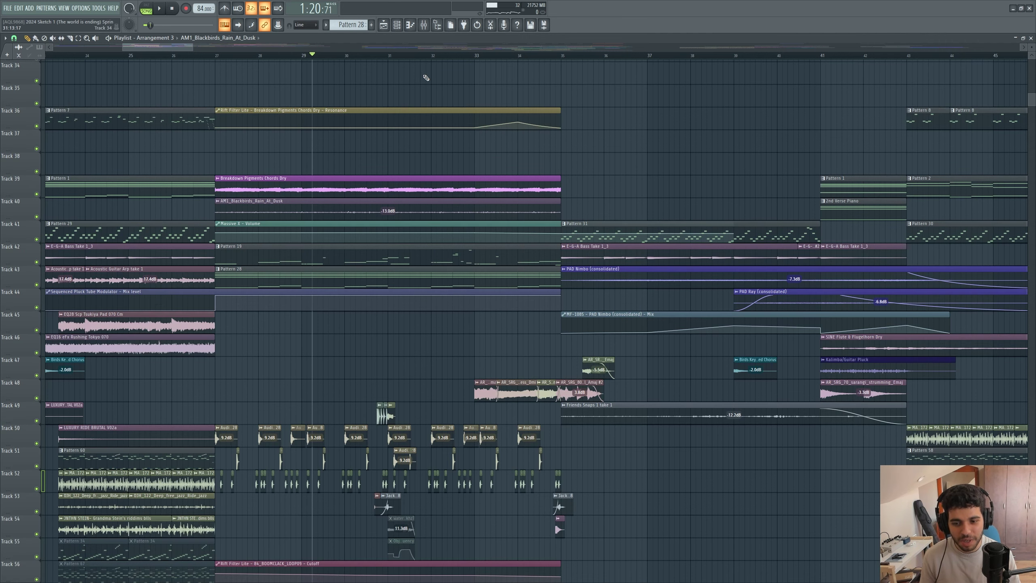
scroll(175, 51, left, 1)
scroll(330, 237, down, 9)
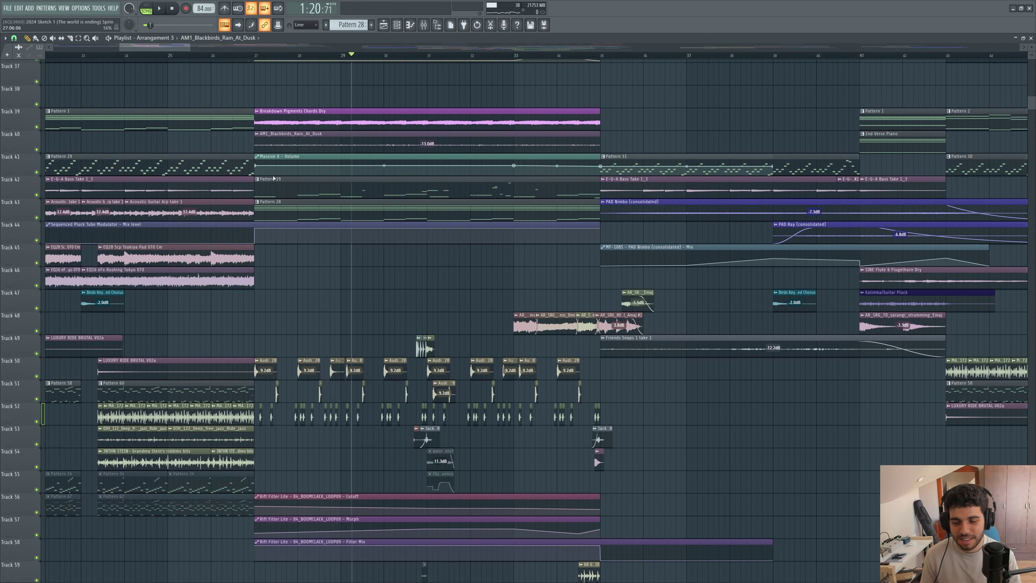
scroll(329, 237, down, 3)
scroll(301, 288, up, 4)
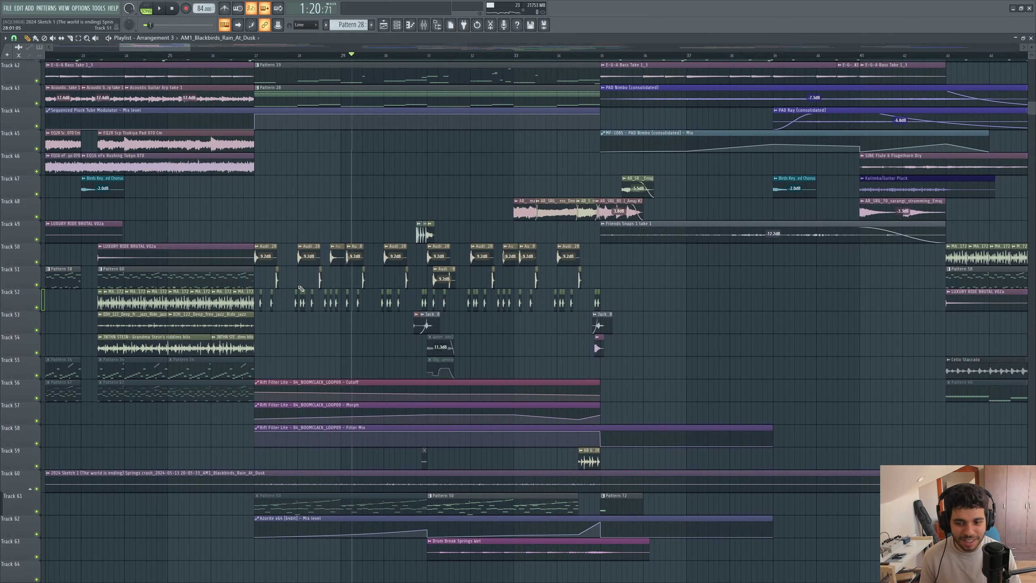
click(268, 58)
scroll(296, 423, up, 3)
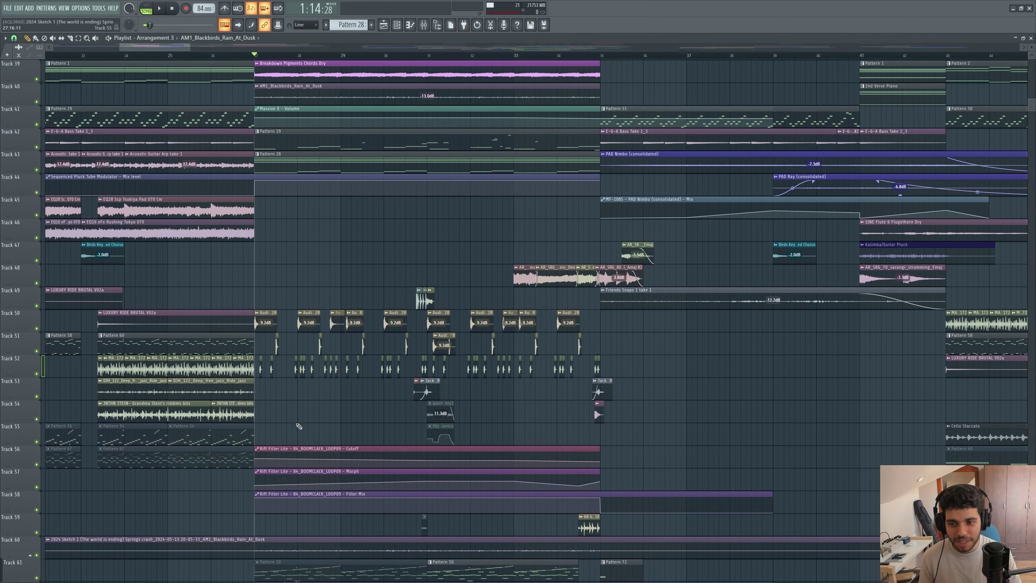
Solo Track 50, switch to Track 52 alone and play it from bar 27, and unmute Track 51 with it.
right_click(36, 330)
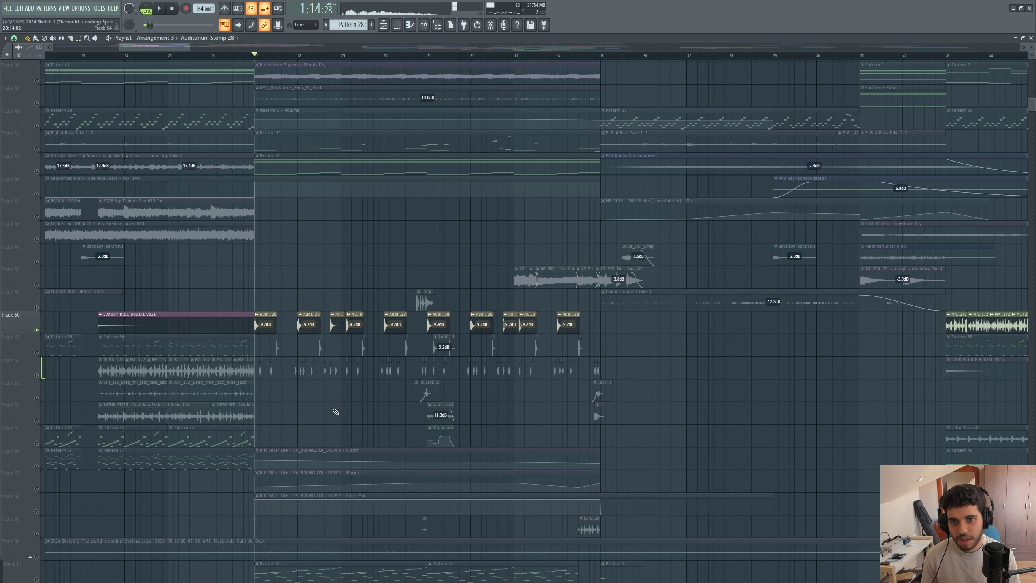
click(36, 376)
click(37, 328)
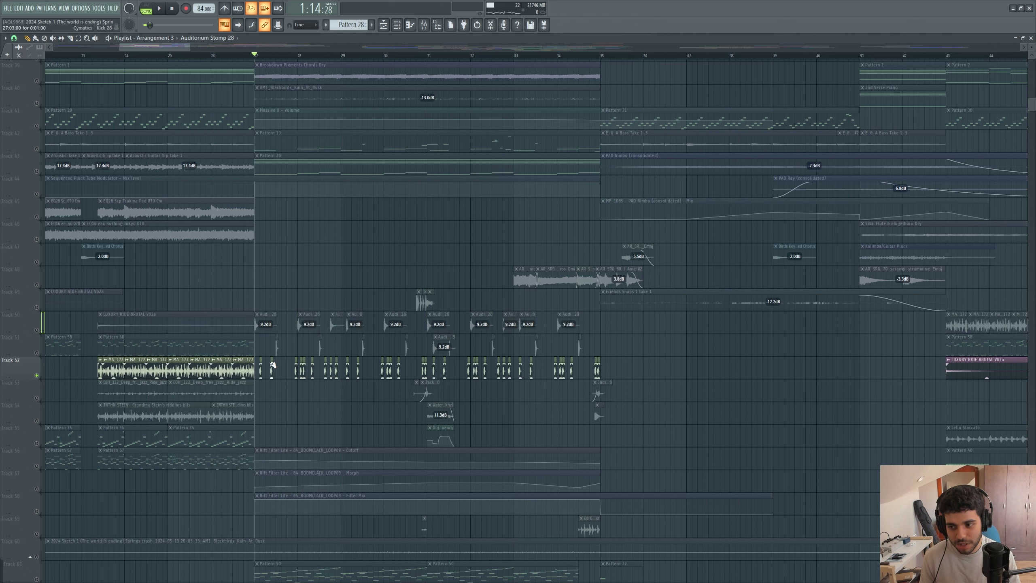
key(space)
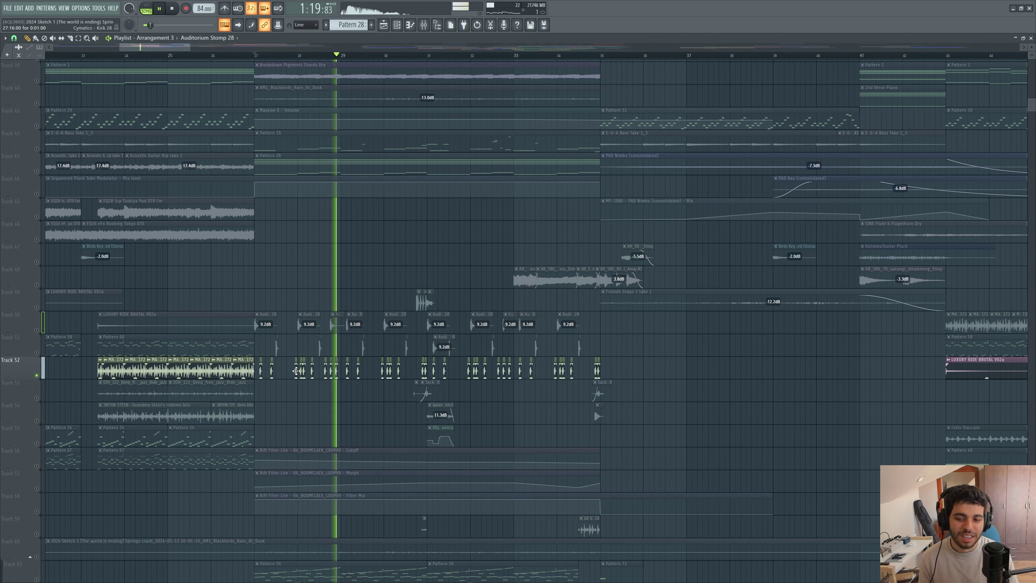
key(space)
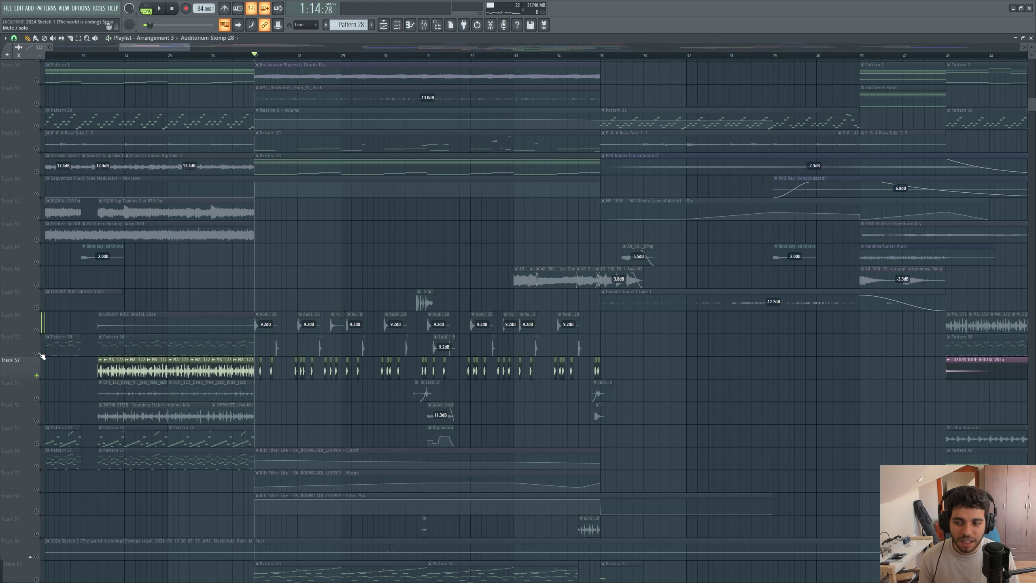
click(40, 350)
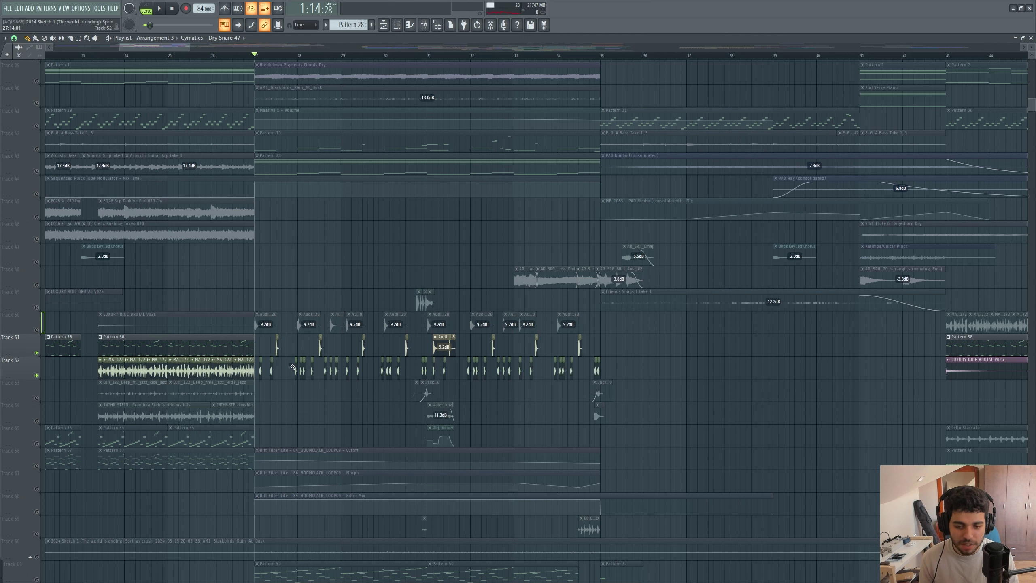
Play Tracks 51 and 52 from bar 27, unmute Track 50 during playback, and stop.
key(space)
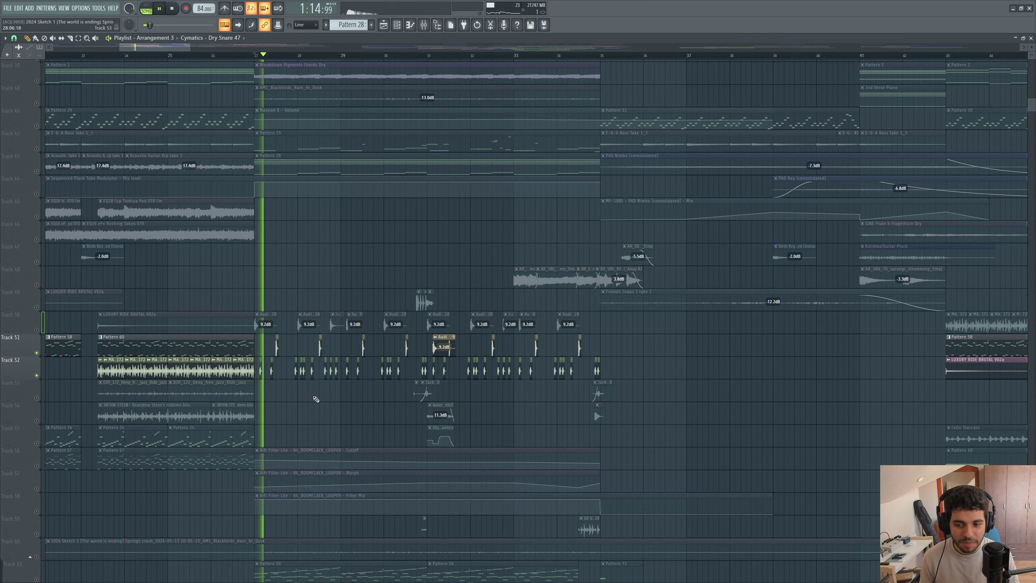
click(36, 330)
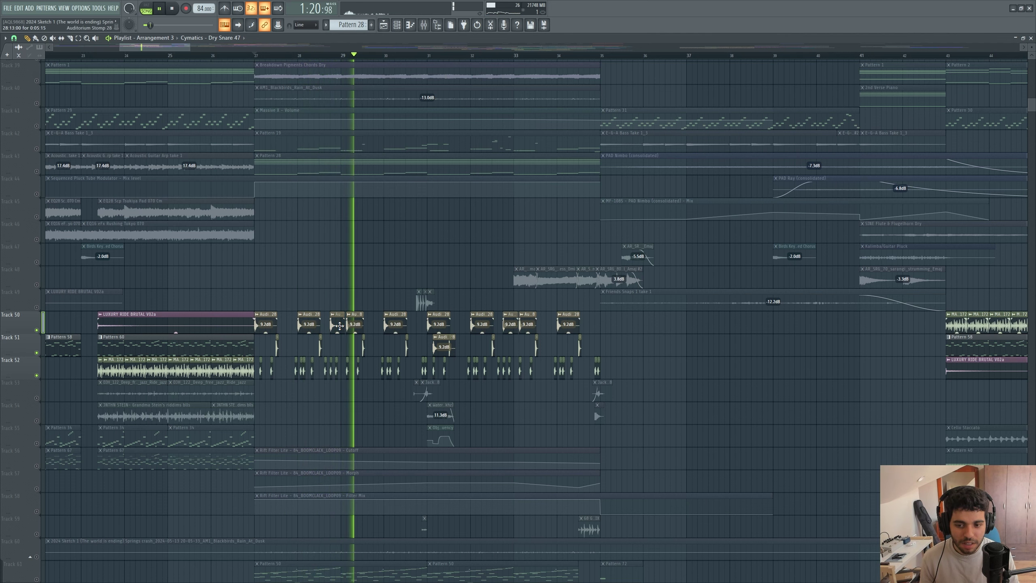
key(space)
Unmute Track 42 with the drums, add Track 41 during playback from bar 27, and stop with the playback position just before bar 31.
scroll(176, 244, up, 2)
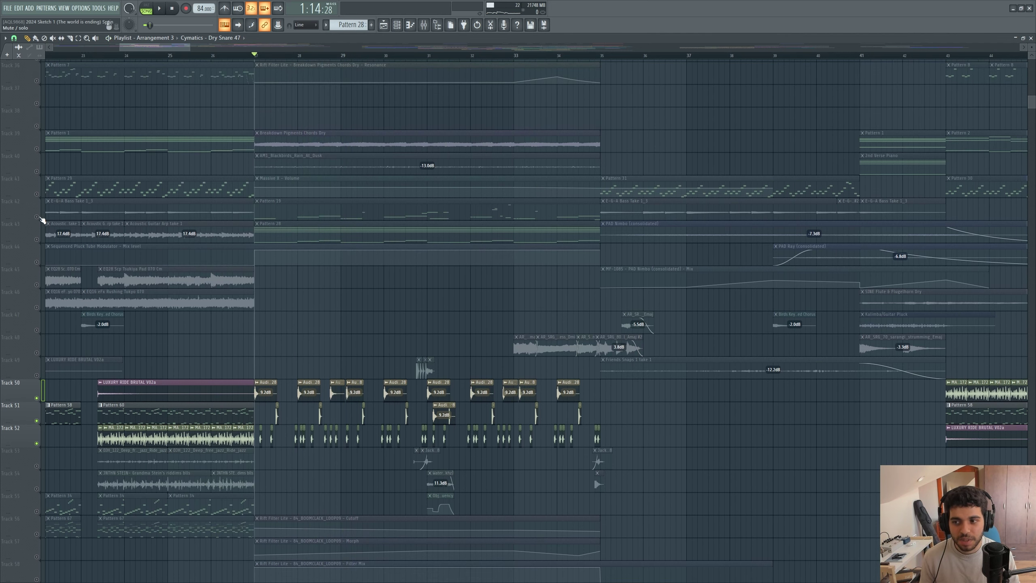
click(39, 217)
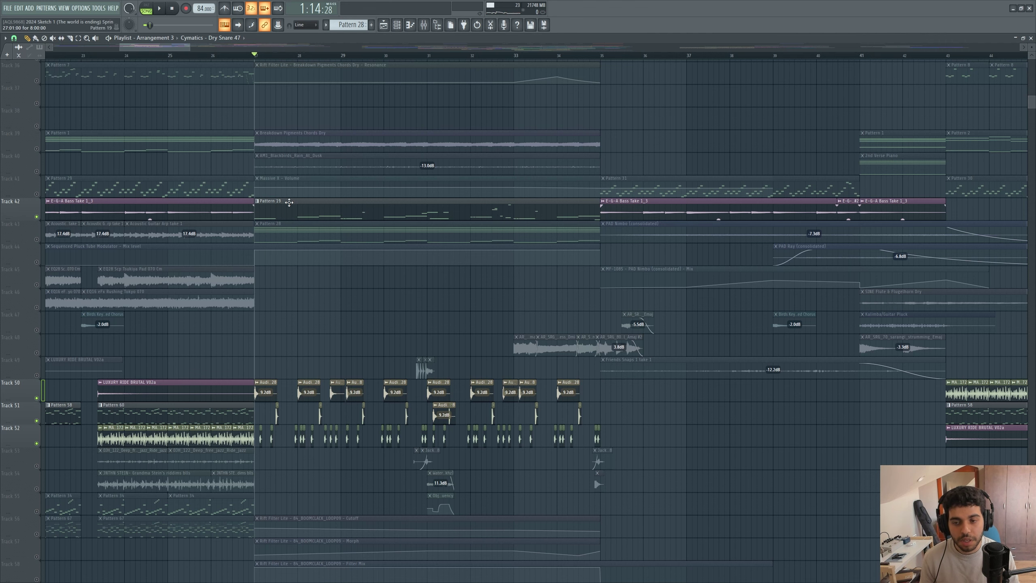
key(space)
click(37, 194)
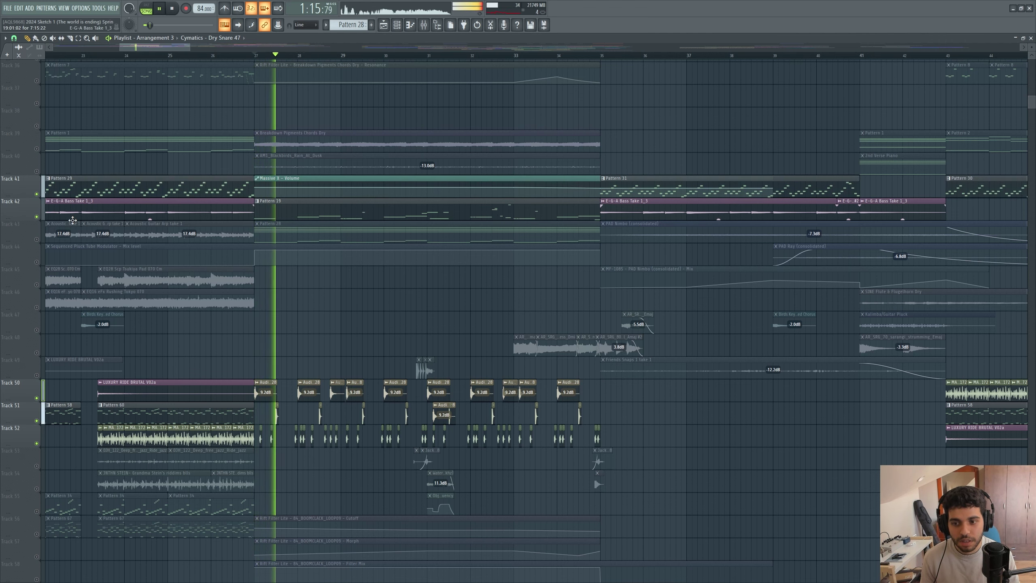
scroll(335, 302, down, 4)
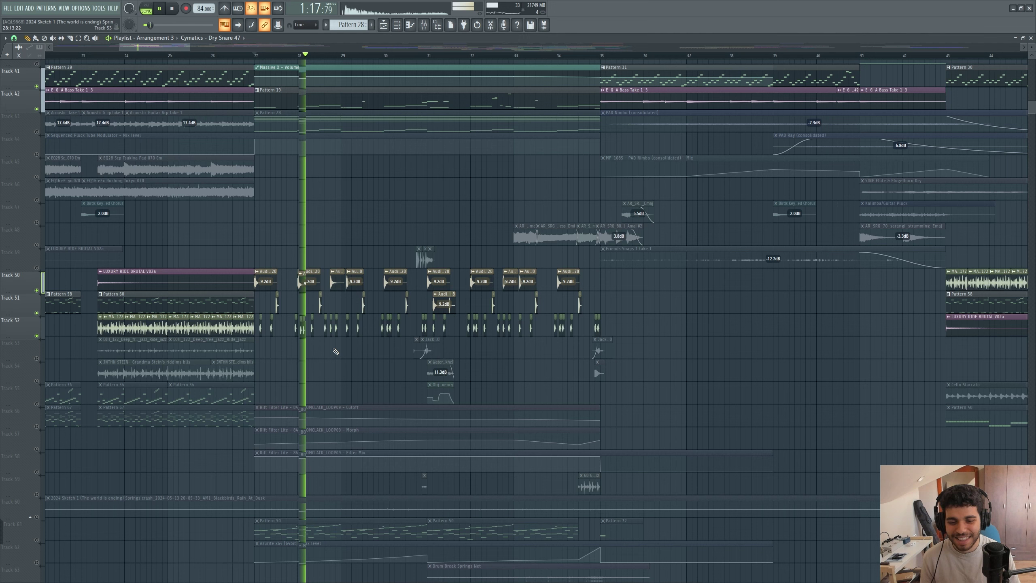
drag(176, 48, 185, 48)
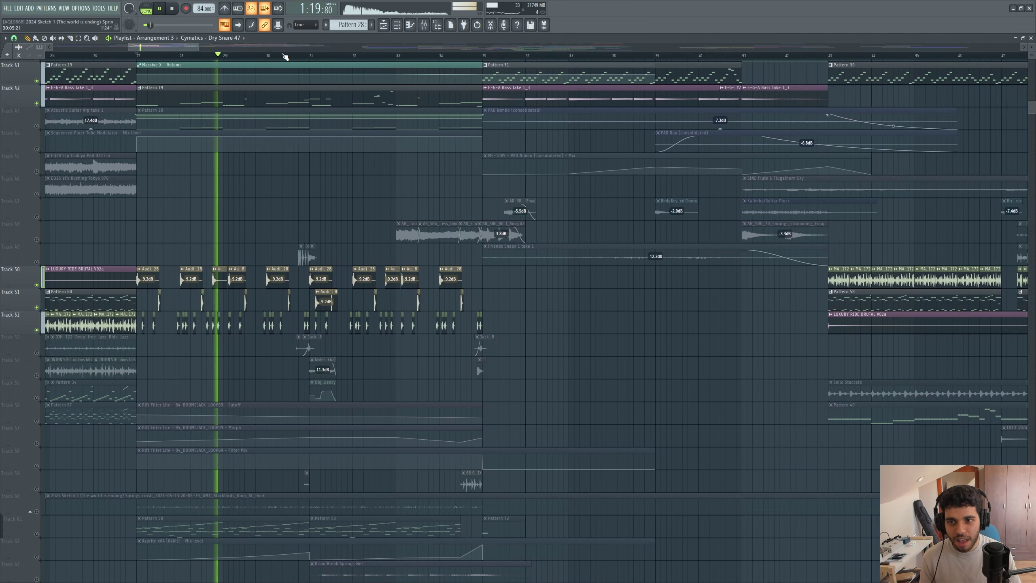
click(298, 55)
key(space)
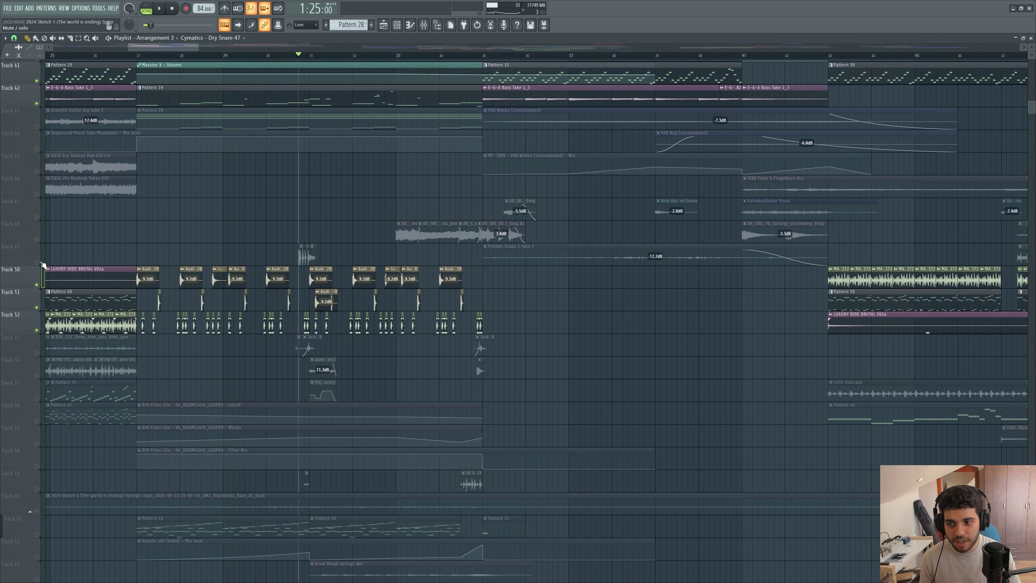
Unmute Tracks 49, 53, 54 and 55, play the fill just before bar 31, mute Track 49 during playback, and stop.
click(42, 263)
click(41, 351)
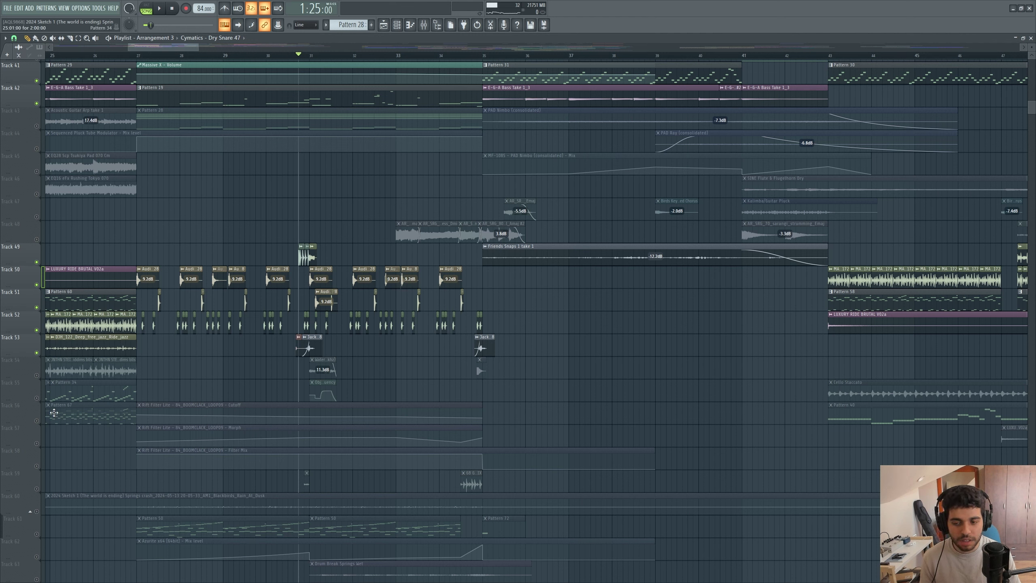
click(37, 375)
click(37, 398)
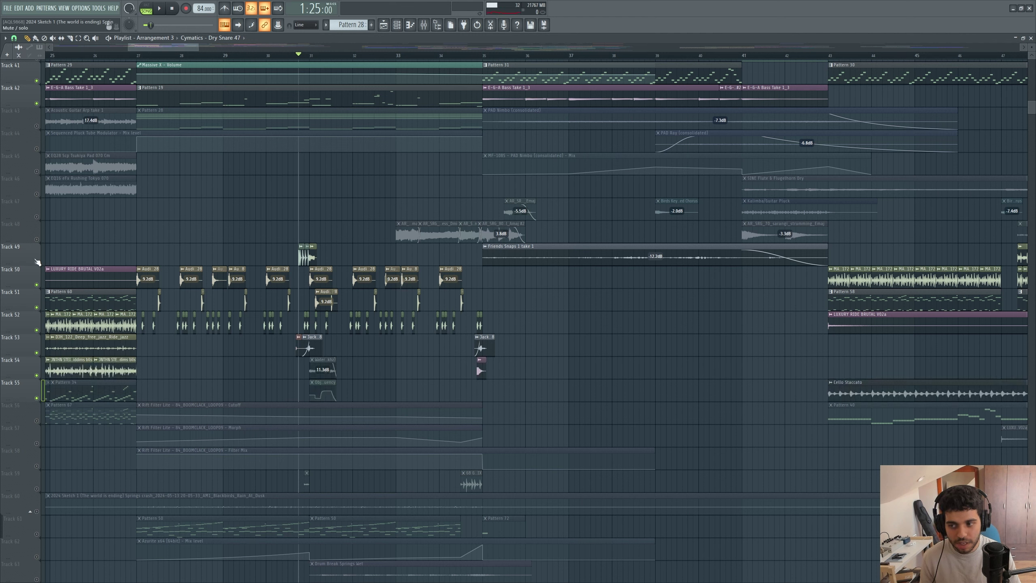
key(space)
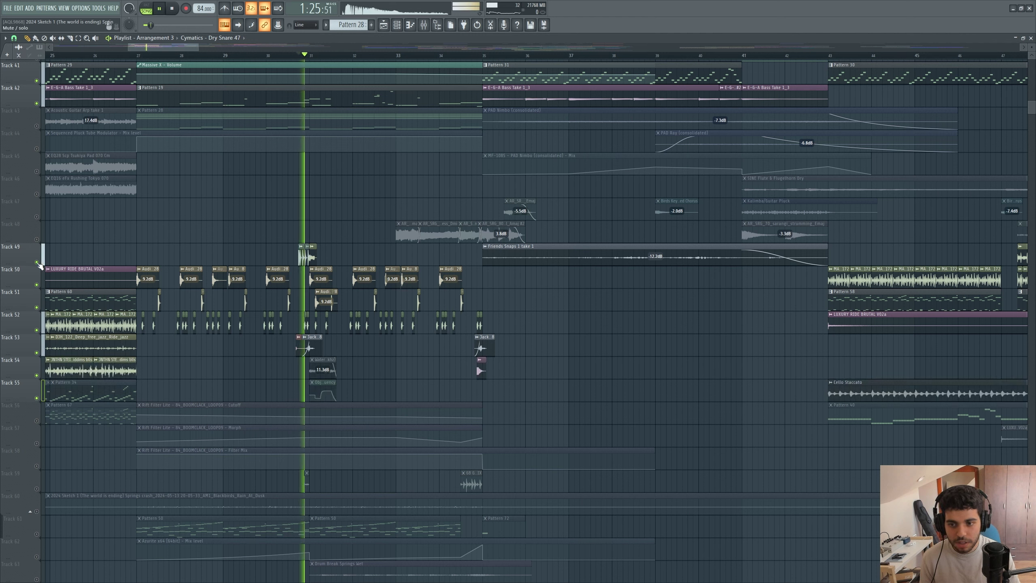
click(39, 263)
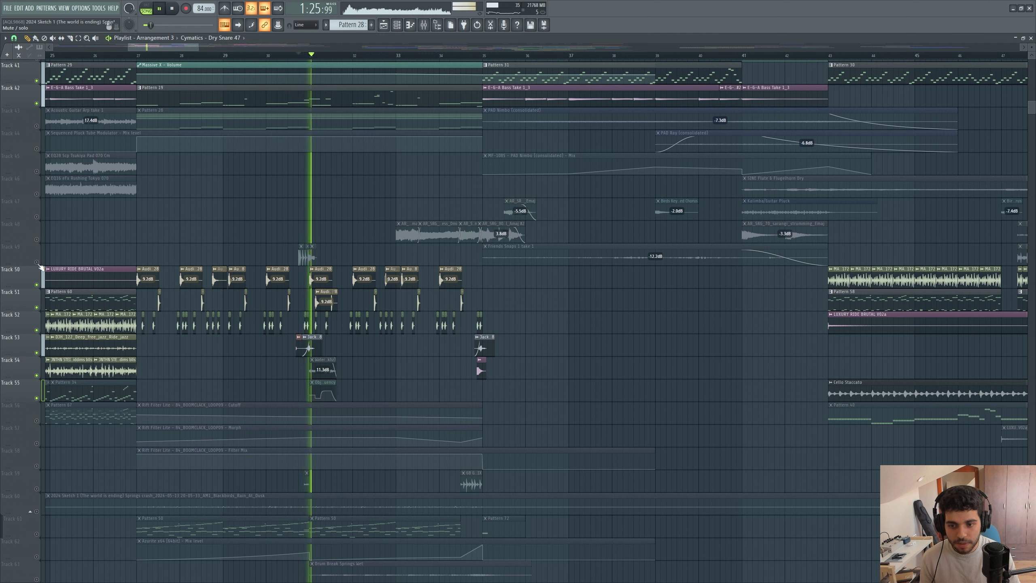
key(space)
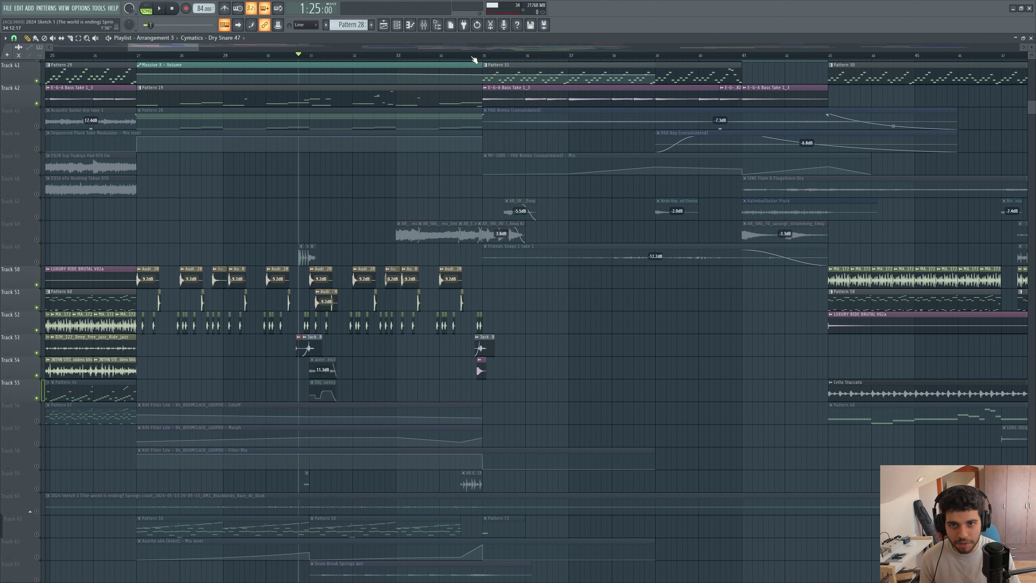
Compare the transition into bar 35 without and with Track 59 by unmuting it between two playbacks.
key(space)
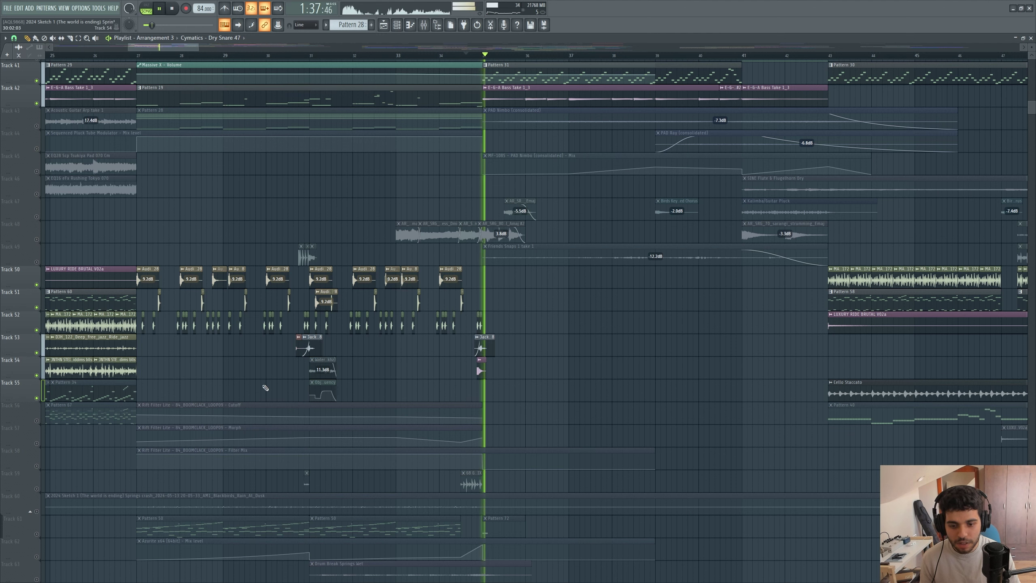
key(space)
click(39, 488)
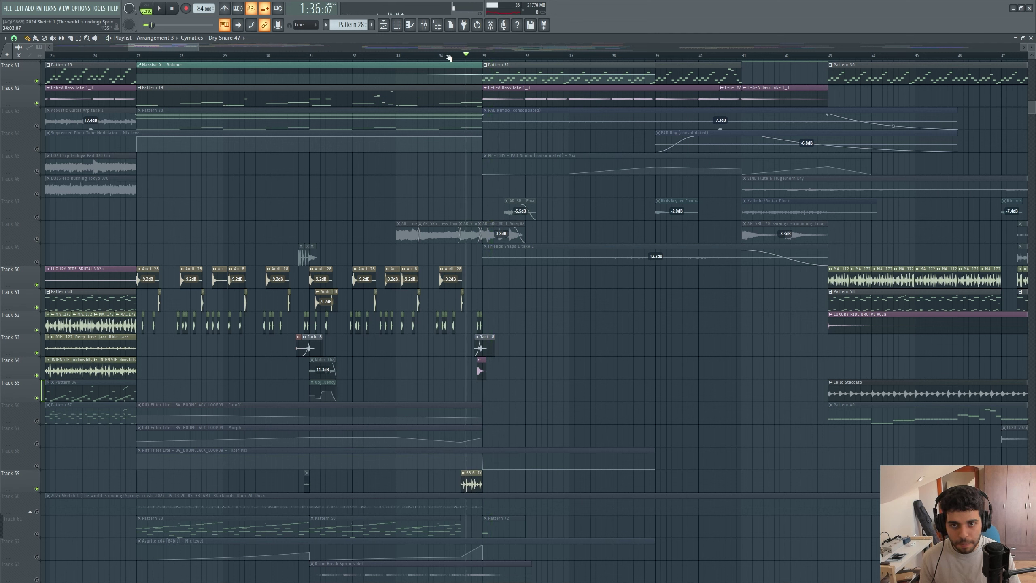
key(space)
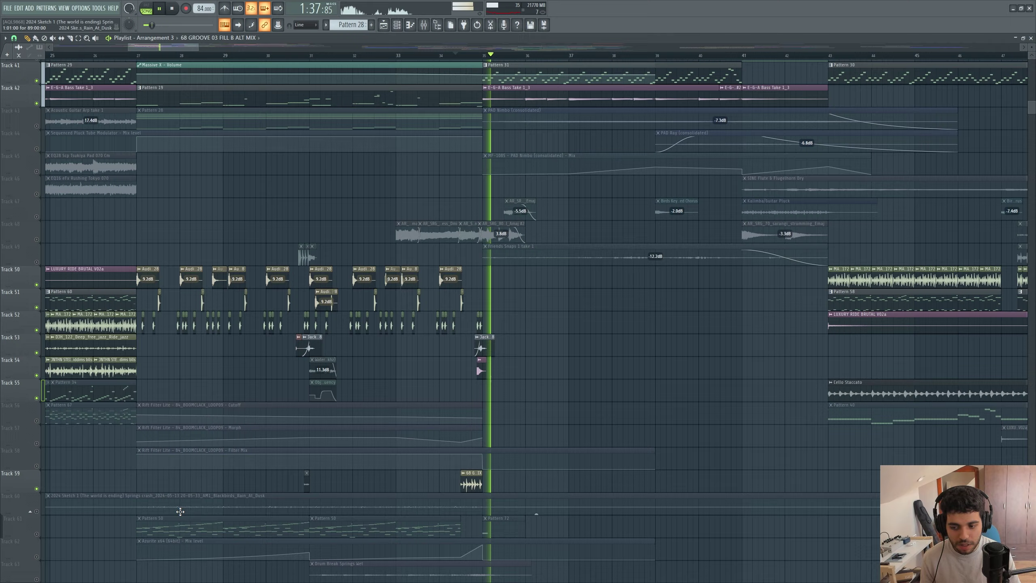
scroll(65, 492, down, 4)
scroll(162, 492, up, 10)
key(space)
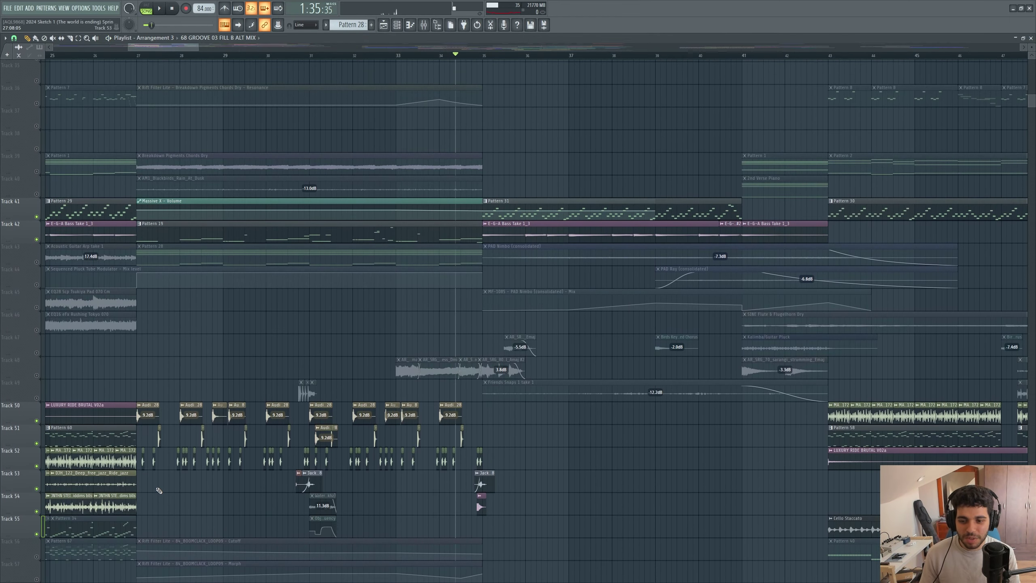
Unmute and solo Track 48, and place the playback position at bar 33 where its sarangi clips start.
scroll(159, 490, up, 3)
scroll(73, 350, down, 6)
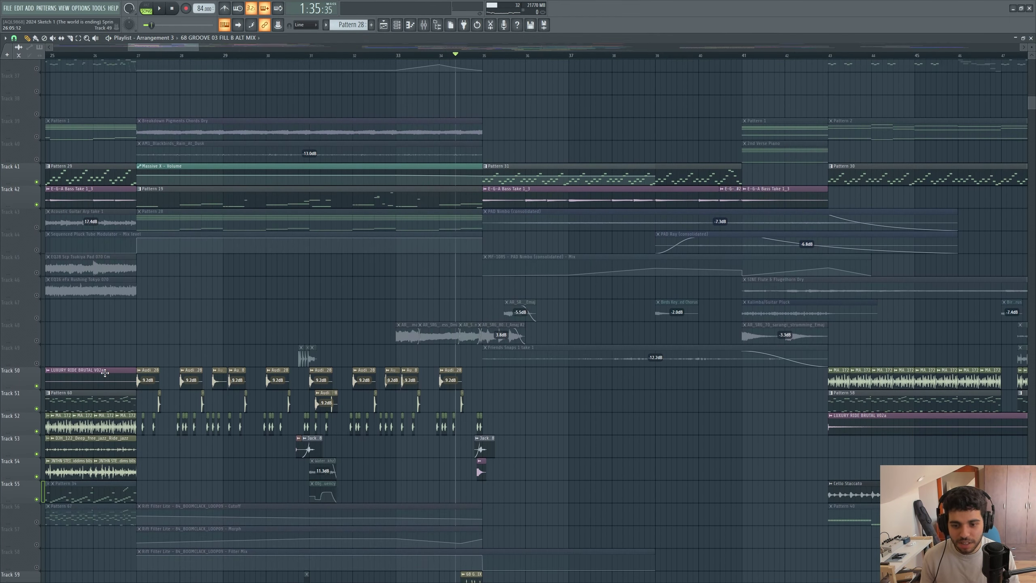
click(37, 330)
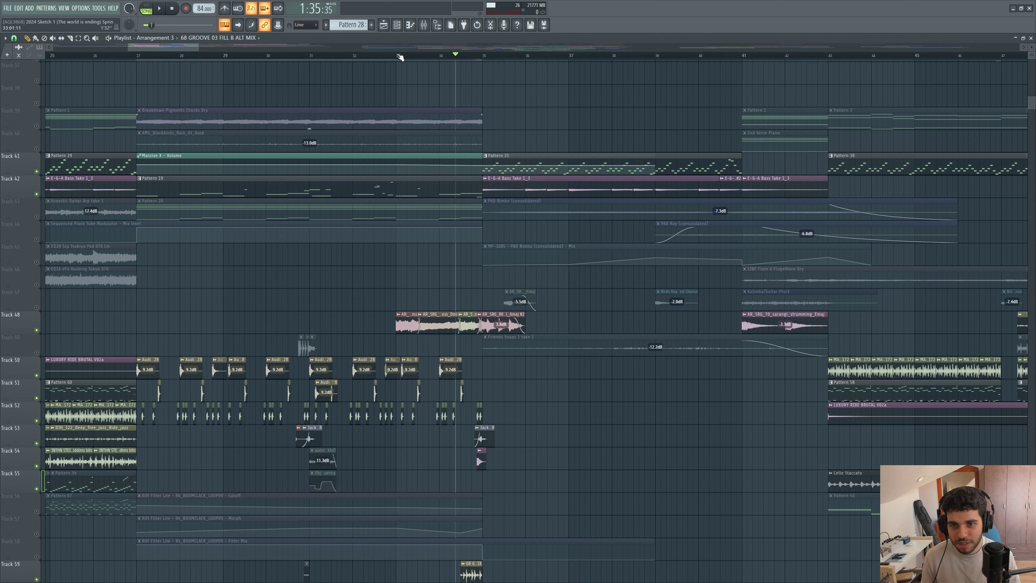
right_click(37, 331)
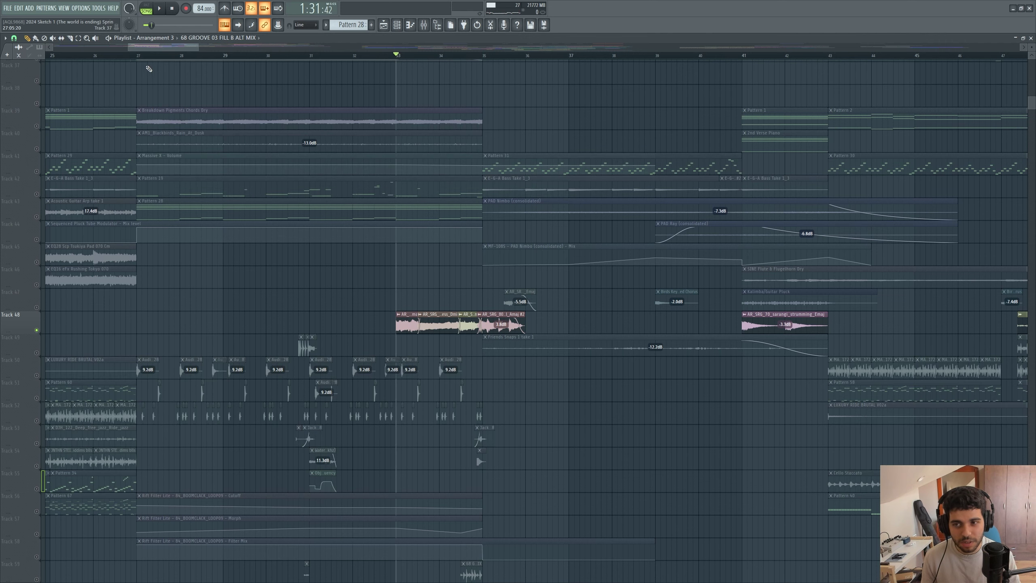
scroll(147, 67, right, 3)
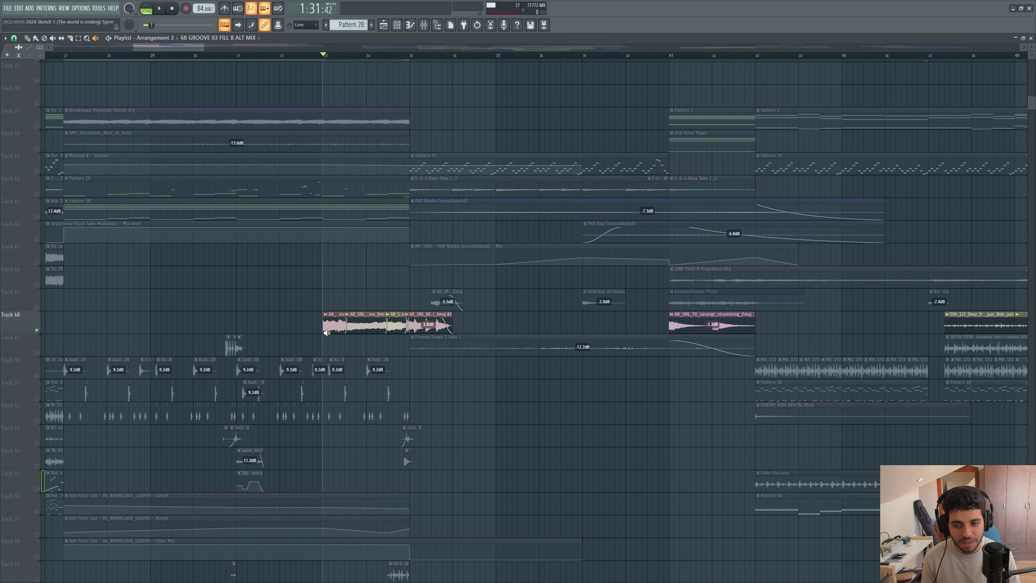
scroll(183, 49, right, 2)
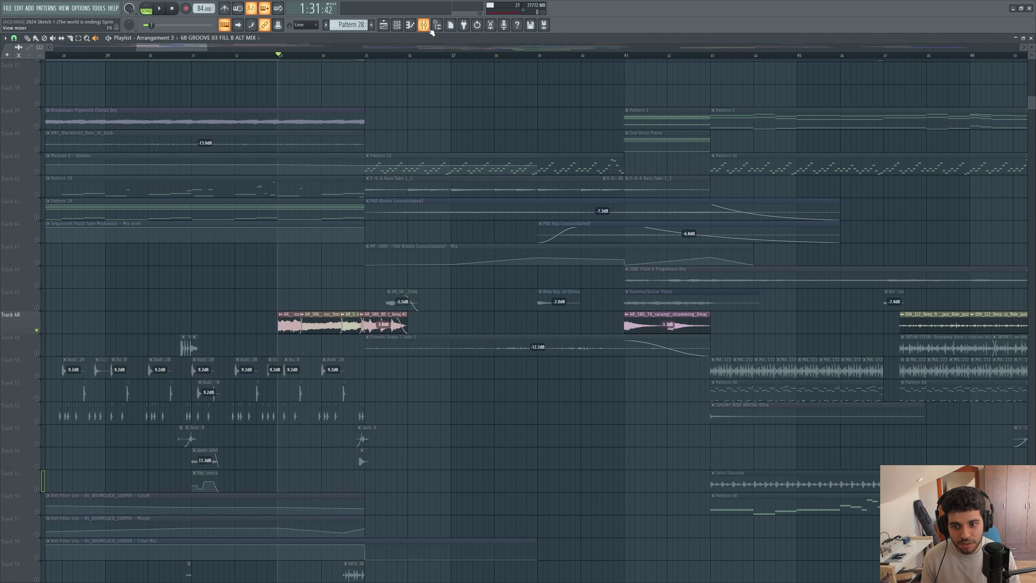
Show the mixer at the 120 sarangi insert and play the soloed Track 48 from bar 33, then stop.
click(424, 25)
drag(445, 319, 427, 379)
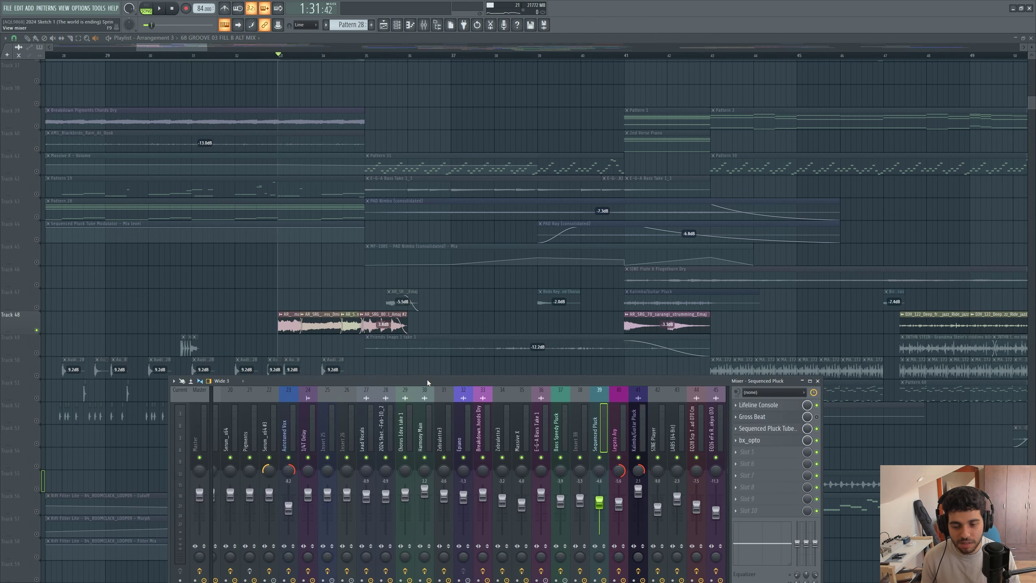
key(space)
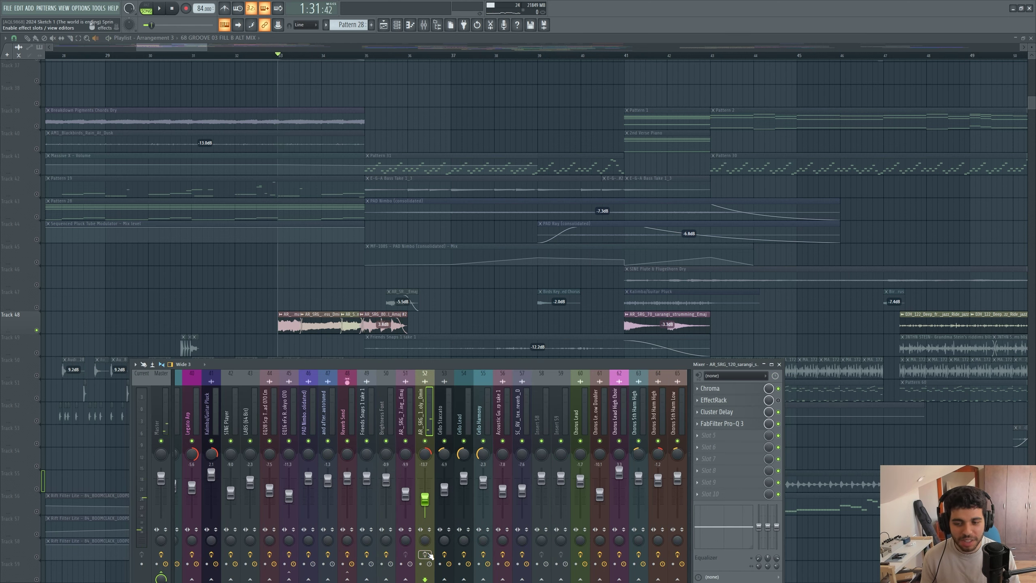
scroll(393, 287, down, 5)
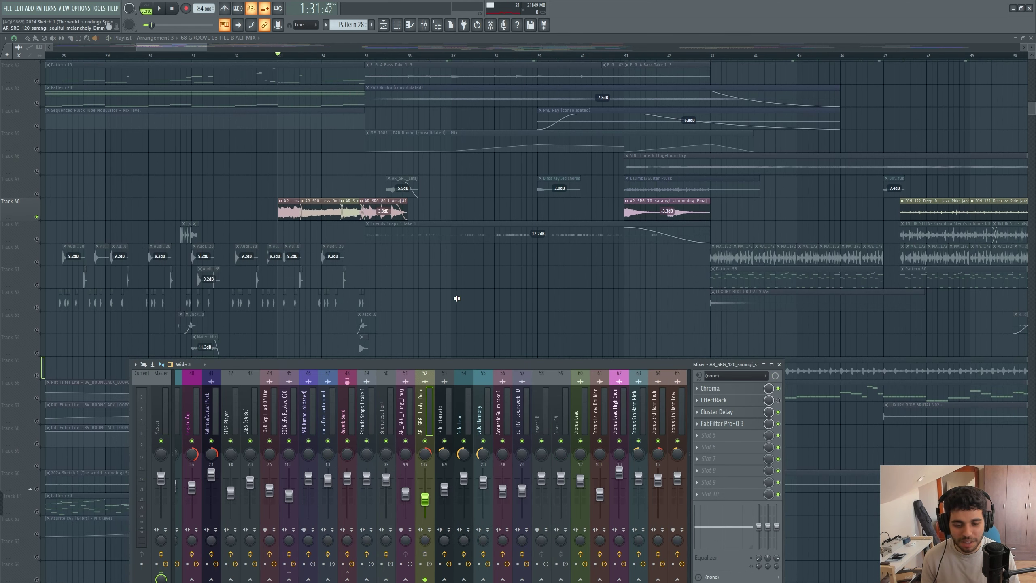
scroll(455, 294, down, 2)
drag(438, 362, 427, 246)
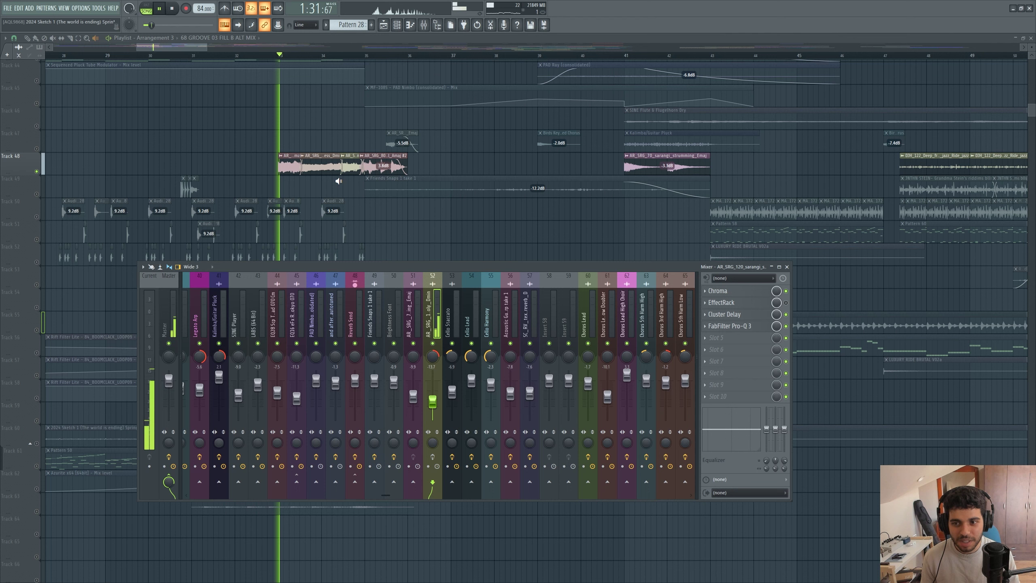
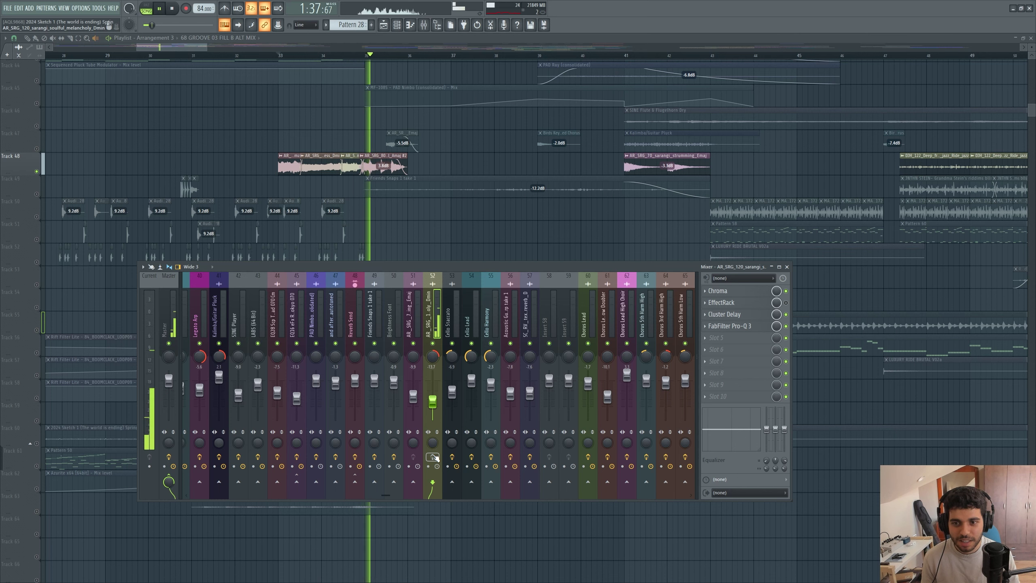
key(space)
Inspect the crossfaded sarangi clips on Track 48 up close, and open and close the Chroma effect on the sarangi mixer insert.
scroll(388, 222, up, 1)
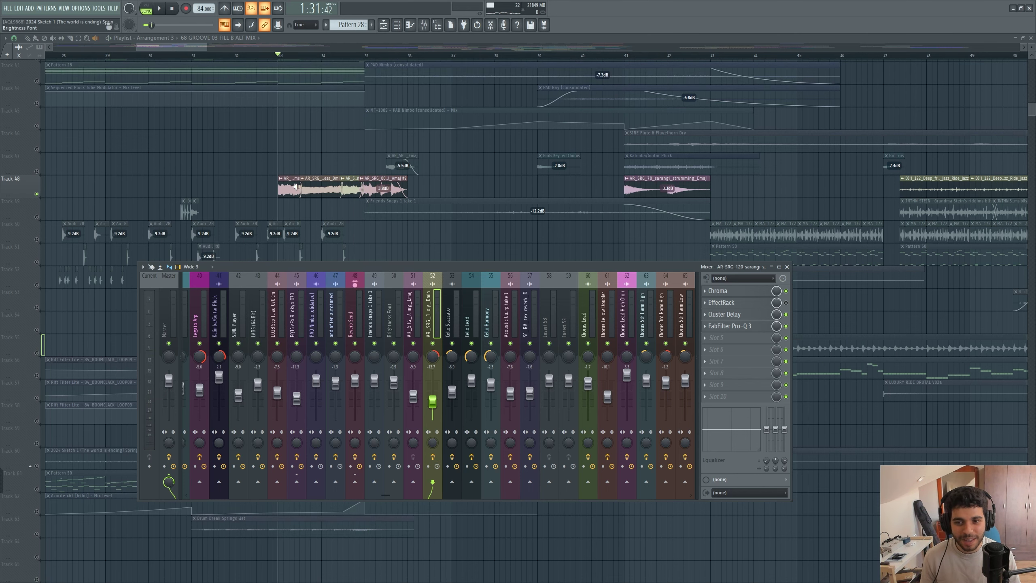
key(Tab)
key(Tab)
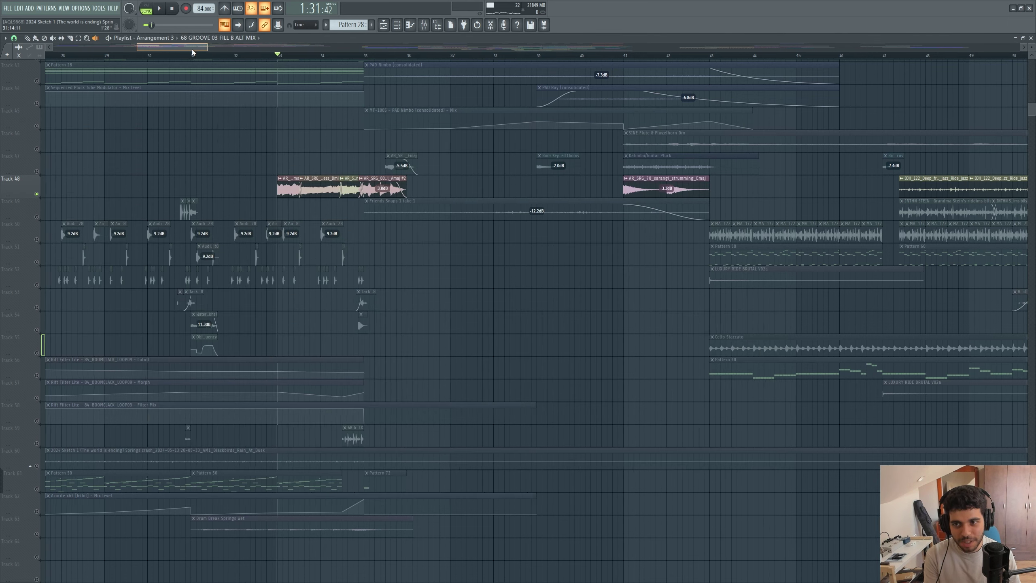
scroll(286, 194, up, 5)
scroll(273, 192, up, 3)
scroll(277, 192, down, 3)
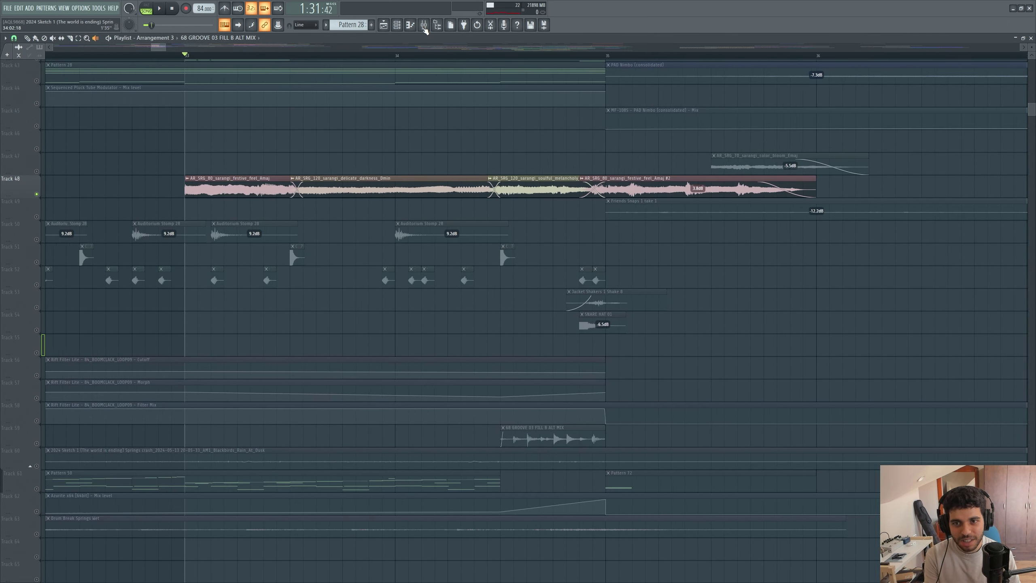
click(424, 25)
click(742, 296)
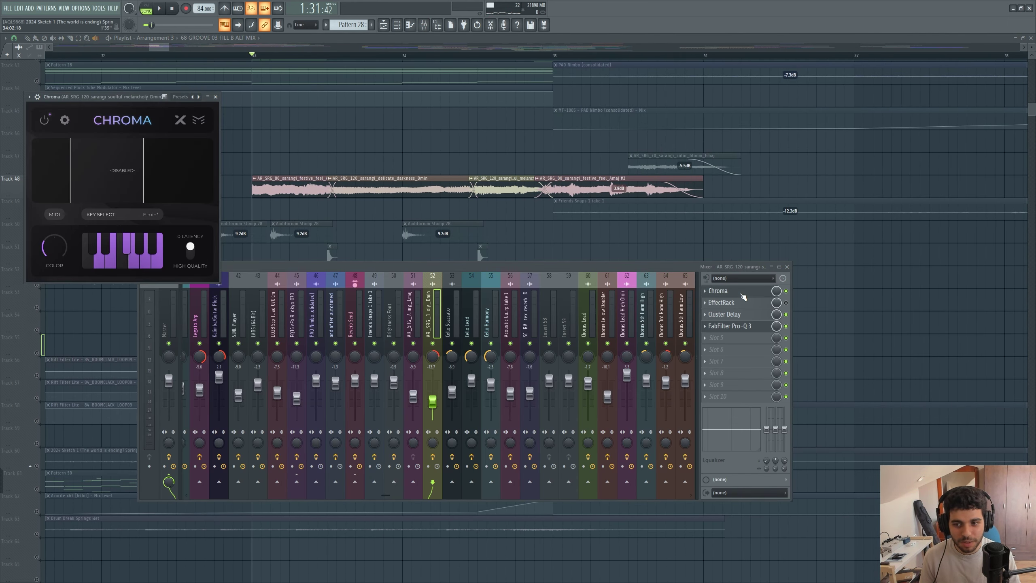
click(741, 295)
Play the soloed sarangi strumming clip on Track 48 from bar 41, and stop.
drag(167, 46, 288, 47)
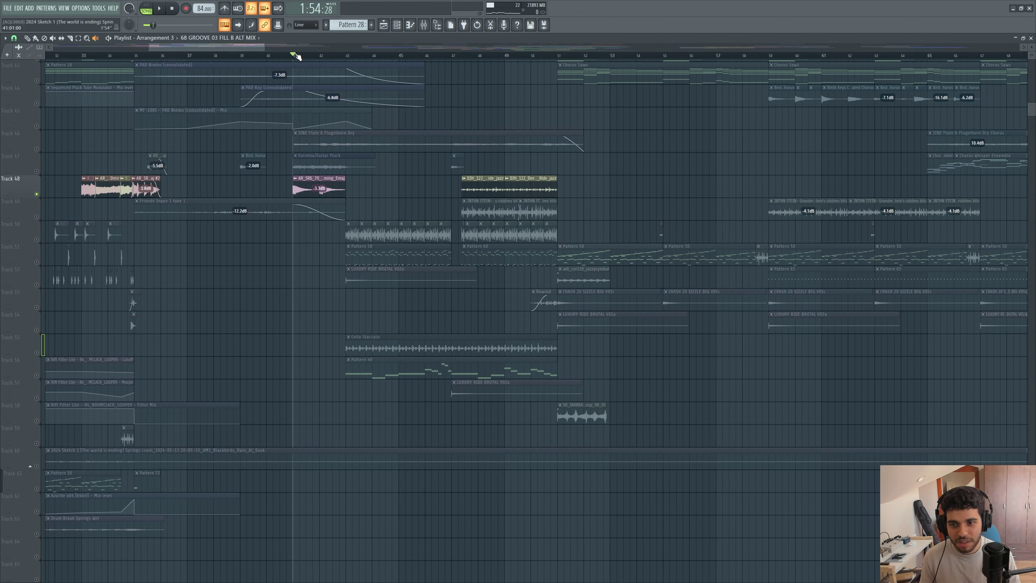
scroll(303, 212, up, 7)
drag(205, 48, 189, 49)
key(space)
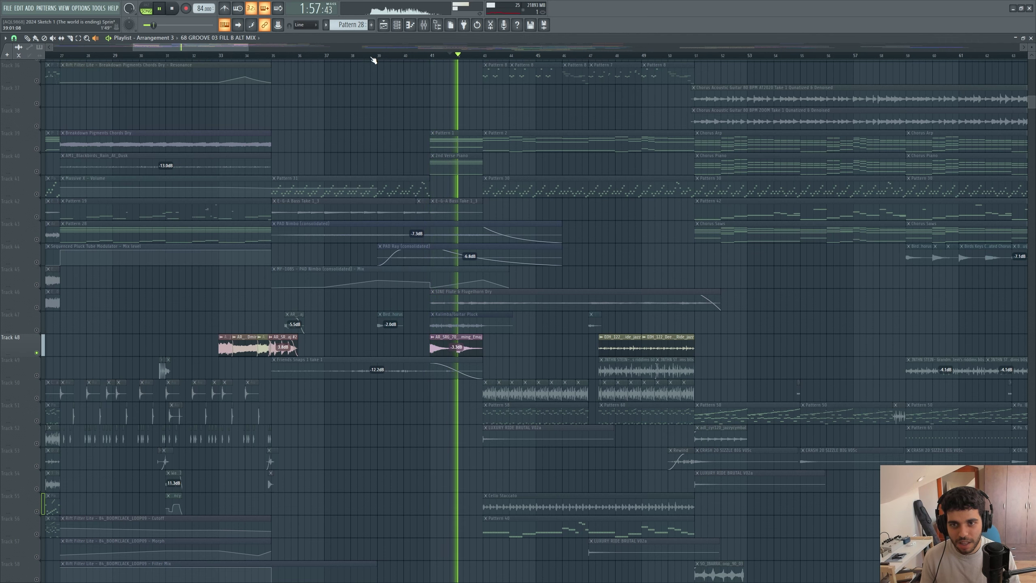
key(space)
Restore all playlist tracks by ending the solo, and place the playback position at bar 32.
drag(132, 47, 98, 48)
right_click(37, 172)
right_click(36, 172)
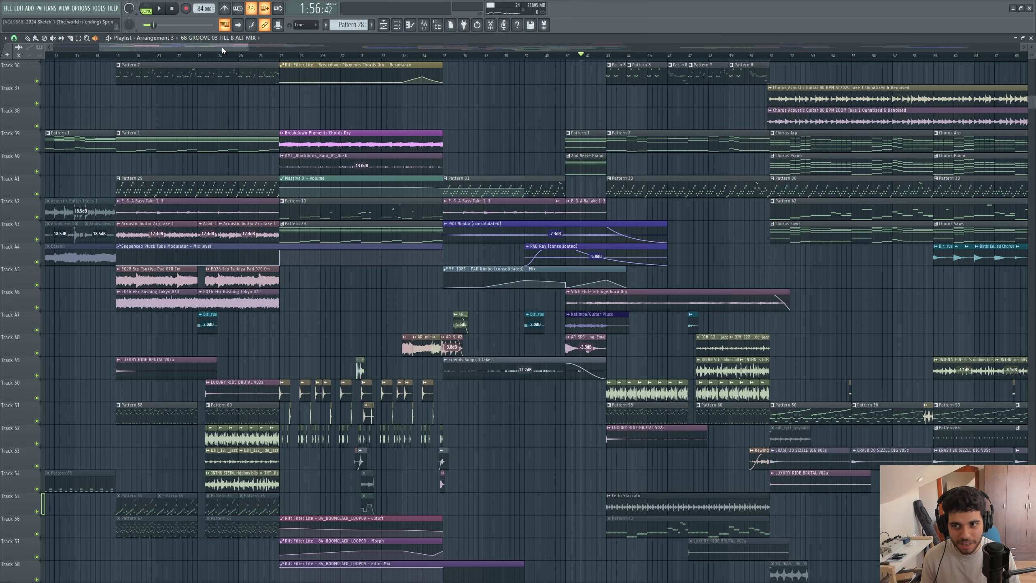
drag(222, 49, 239, 49)
scroll(387, 273, up, 5)
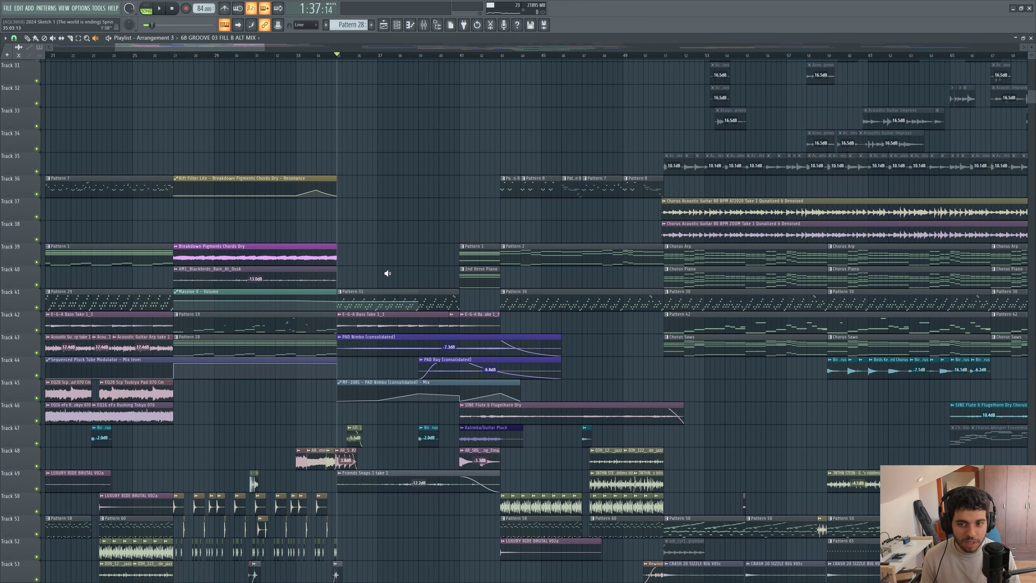
scroll(62, 102, up, 2)
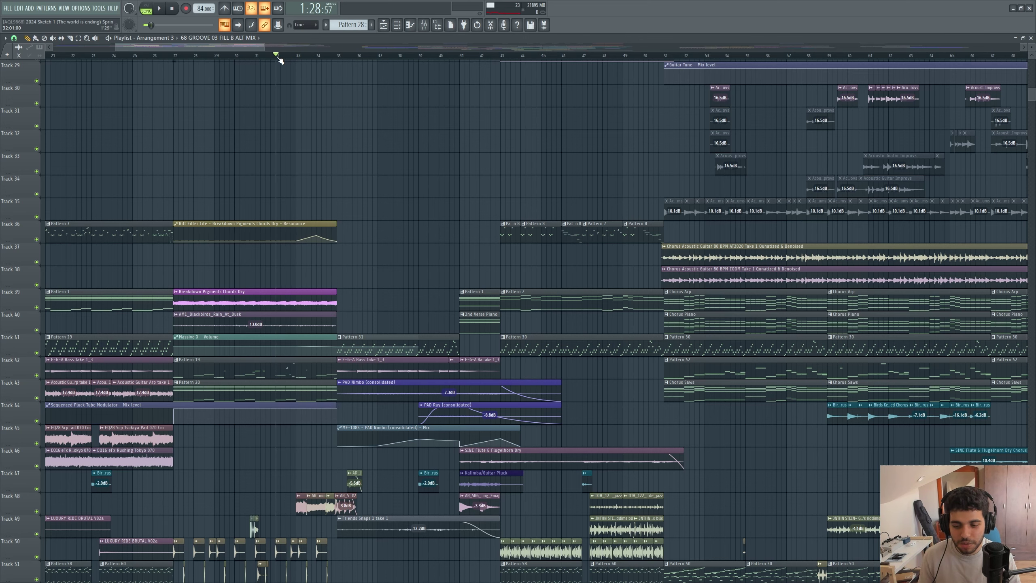
Play the full arrangement from bar 32 to about bar 38 and stop playback.
scroll(319, 234, down, 1)
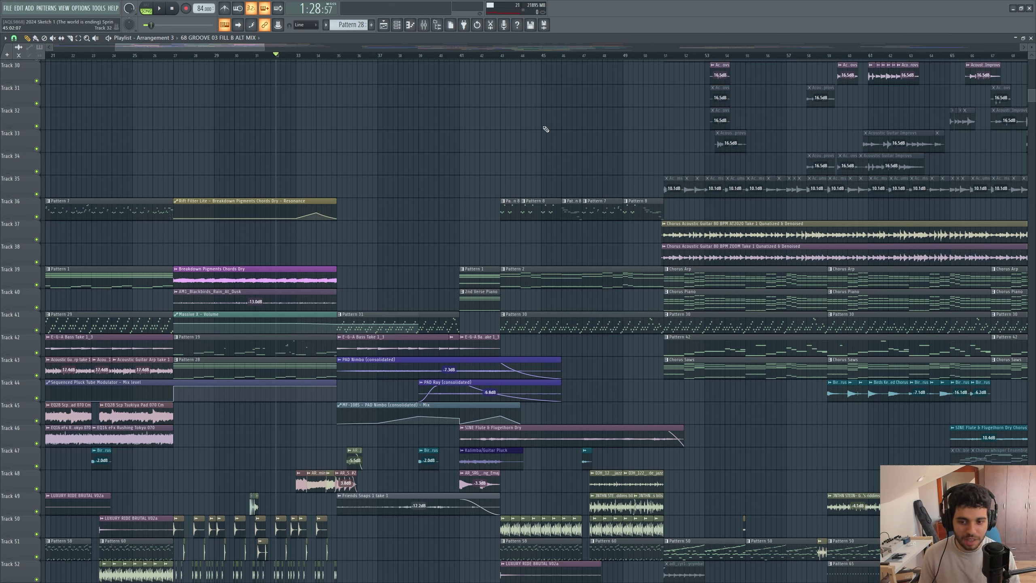
key(space)
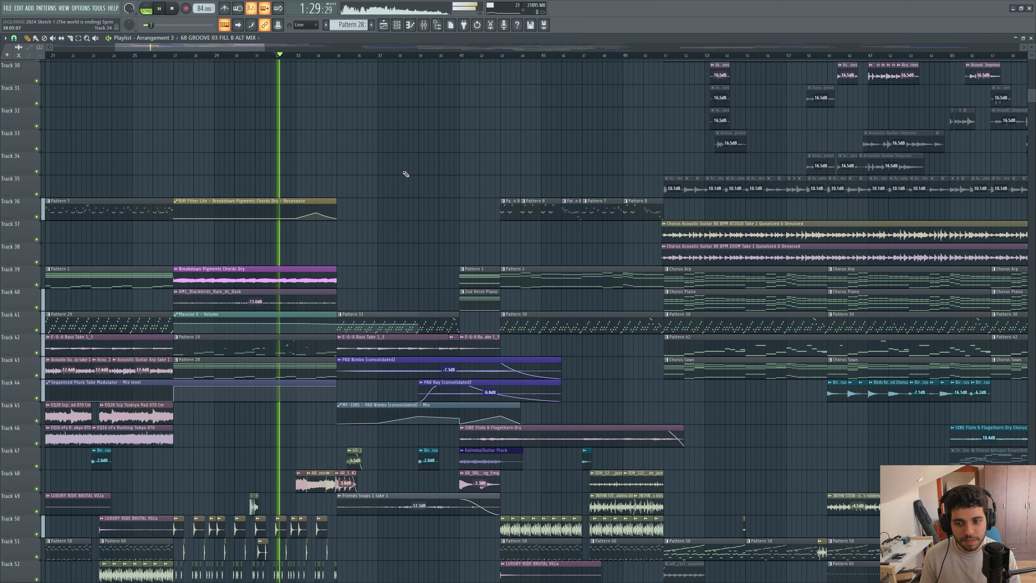
mouse_move(242, 47)
mouse_down()
mouse_move(220, 54)
mouse_move(246, 56)
mouse_up()
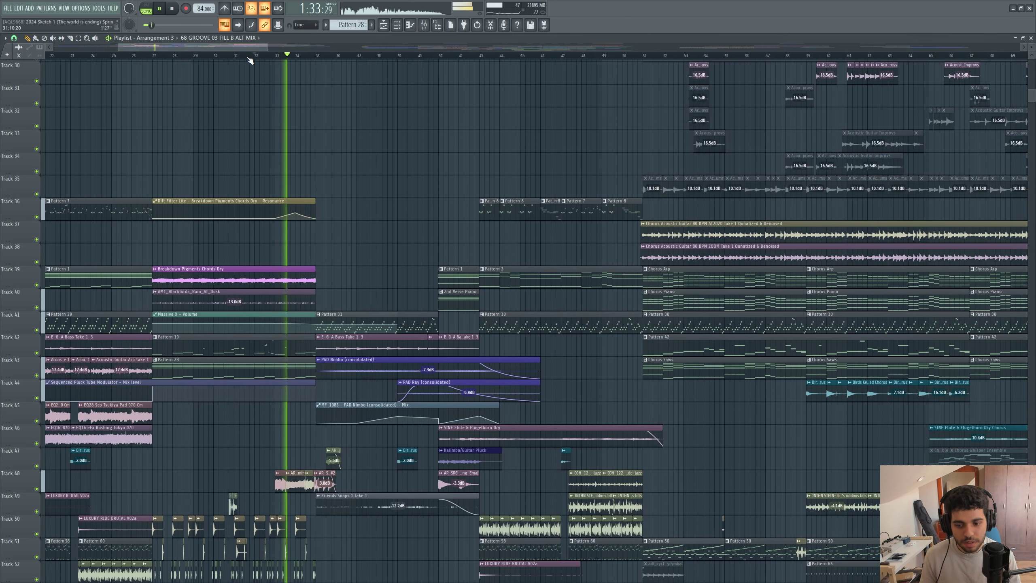
drag(120, 49, 154, 52)
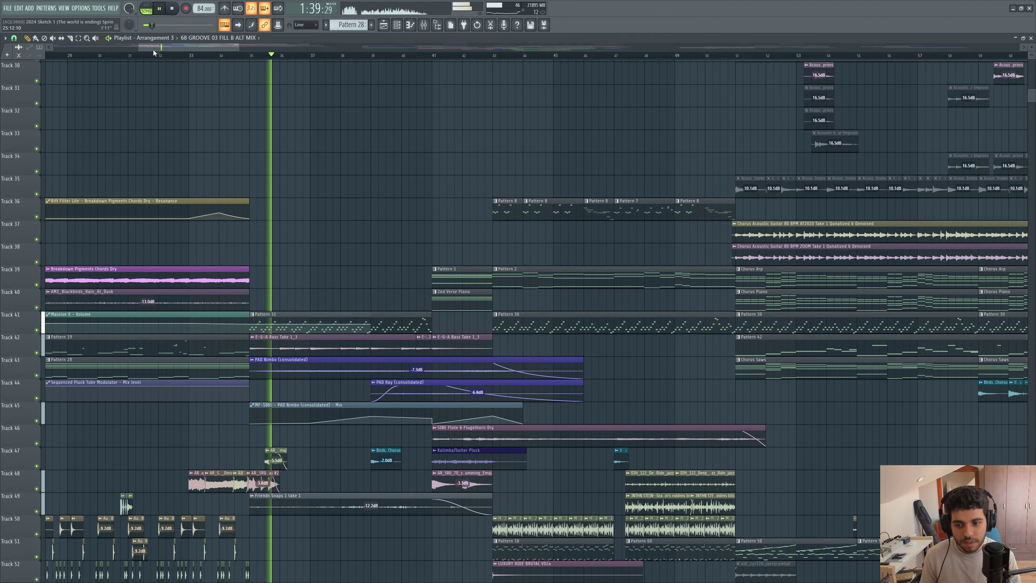
drag(175, 49, 120, 45)
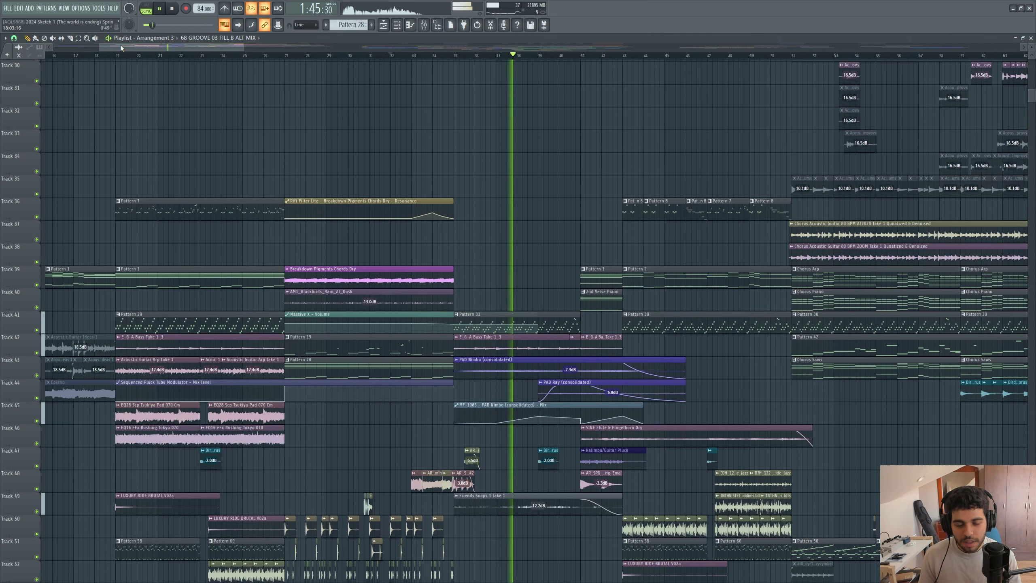
key(space)
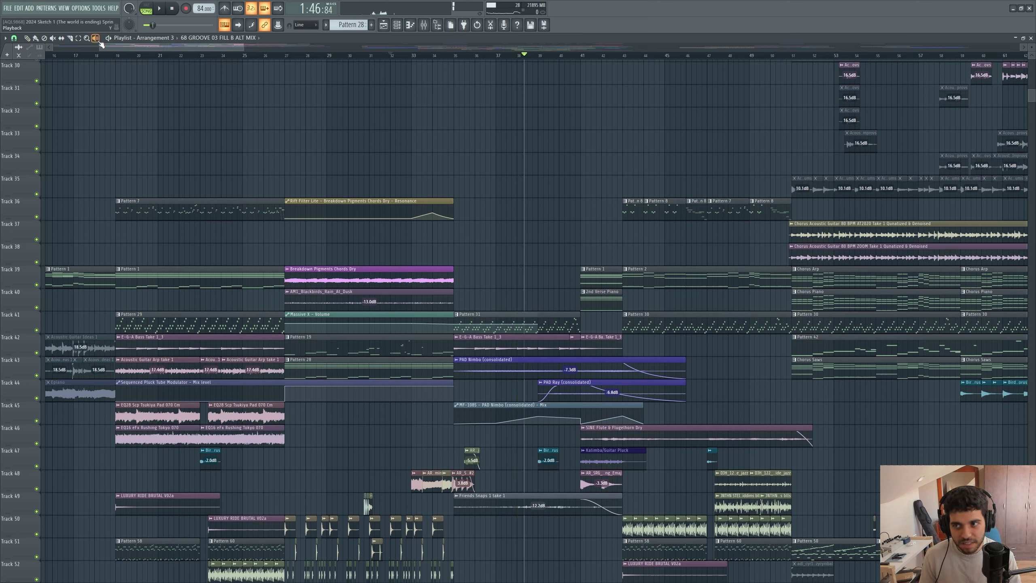
Audition the E-G-A Bass Take 1_3 clip on its own from bar 35.
click(154, 348)
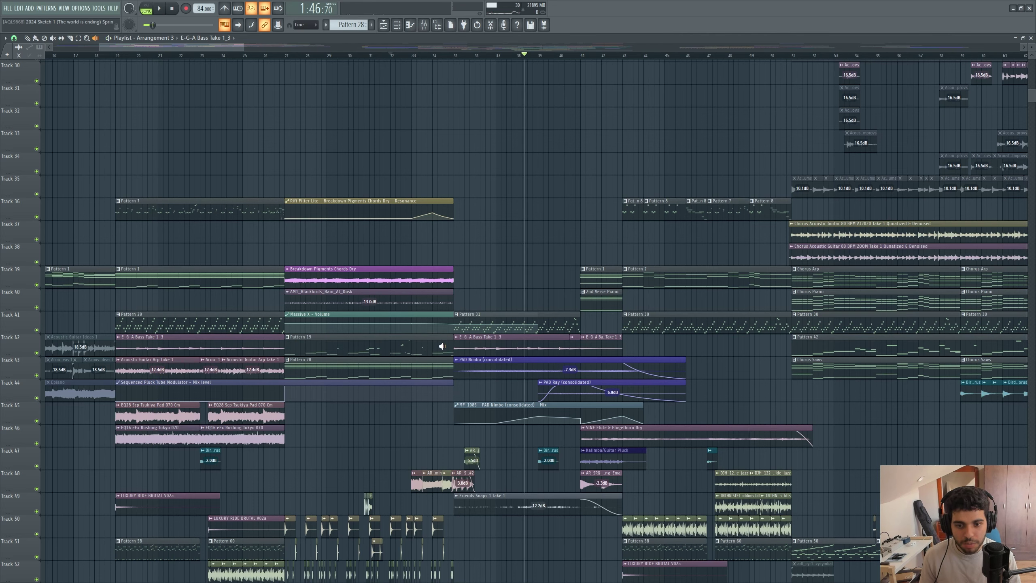
click(454, 348)
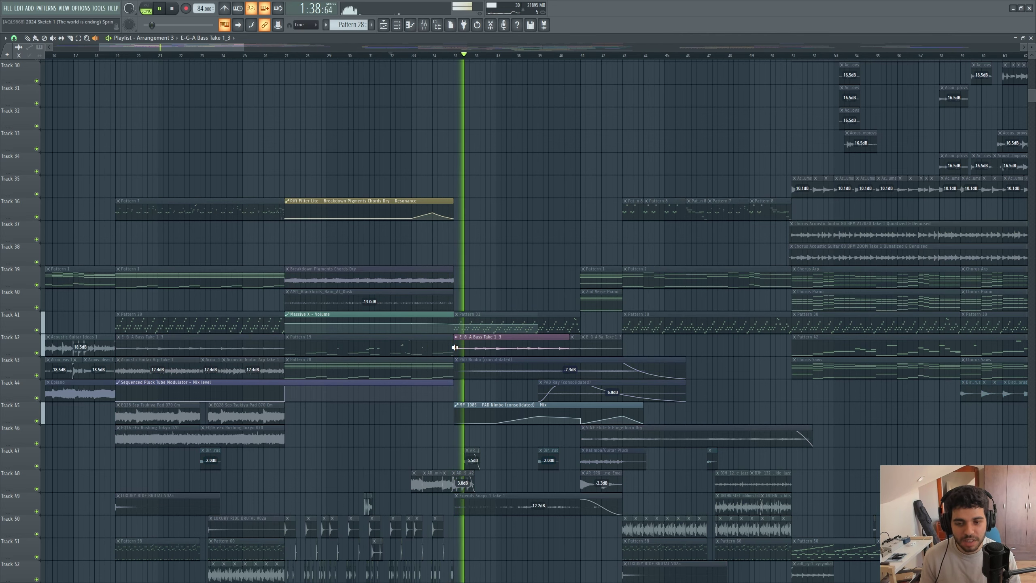
scroll(243, 47, right, 4)
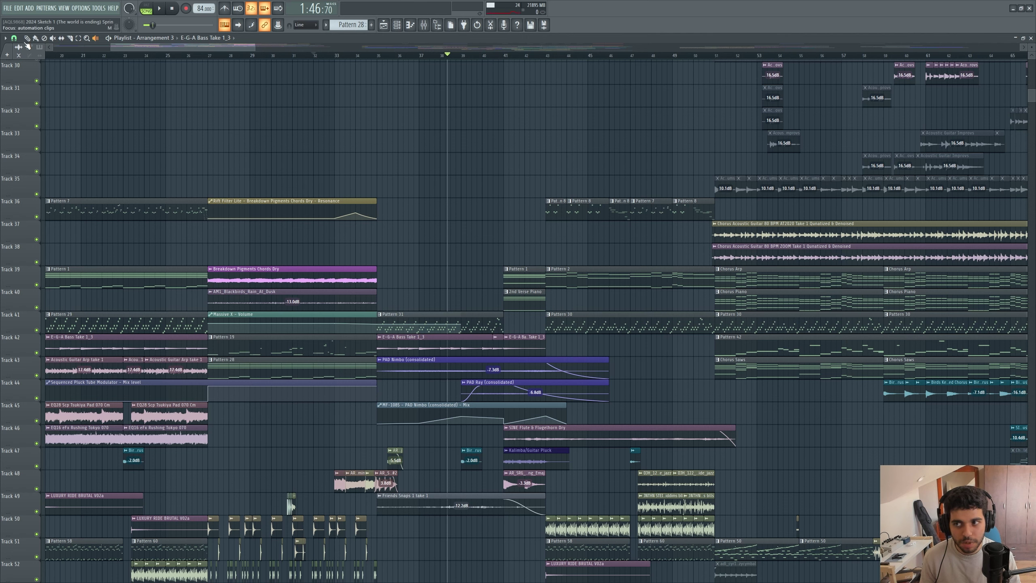
Solo tracks 41 and 42 together and play them back briefly.
right_click(40, 330)
click(40, 351)
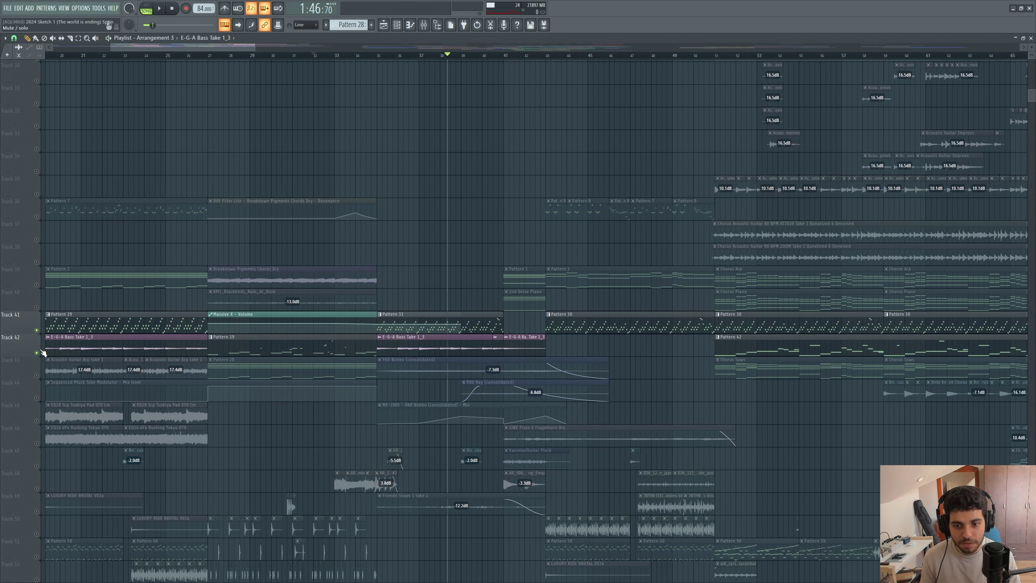
key(space)
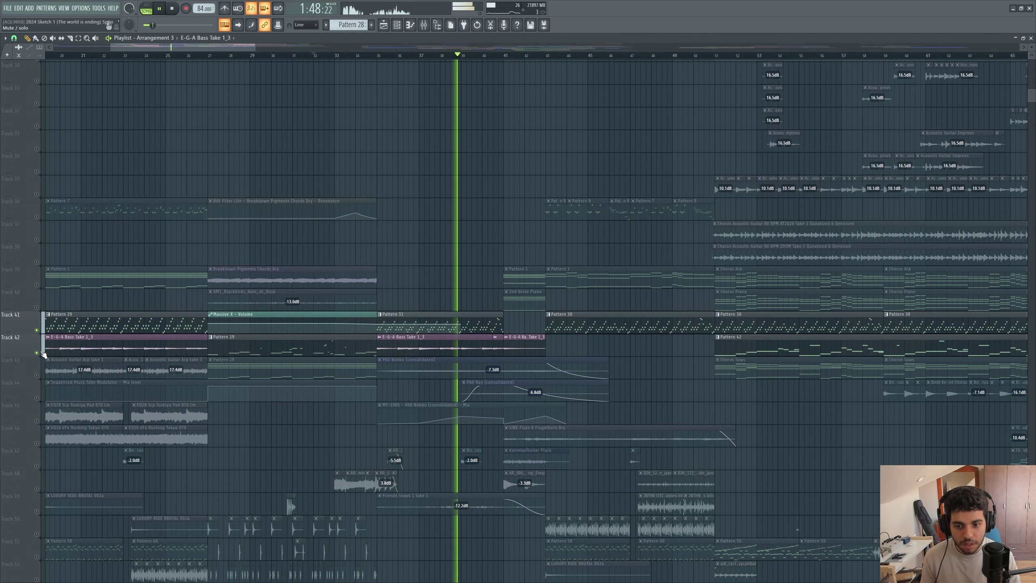
key(space)
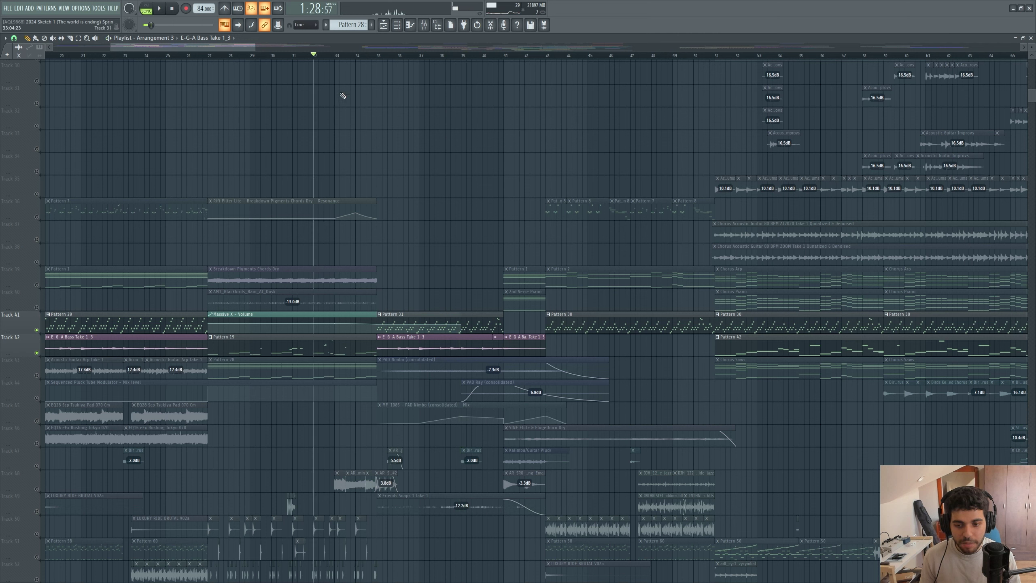
Enable tracks 43, 44 and 45, start playback from bar 35, and mute tracks 41 and 42.
click(35, 421)
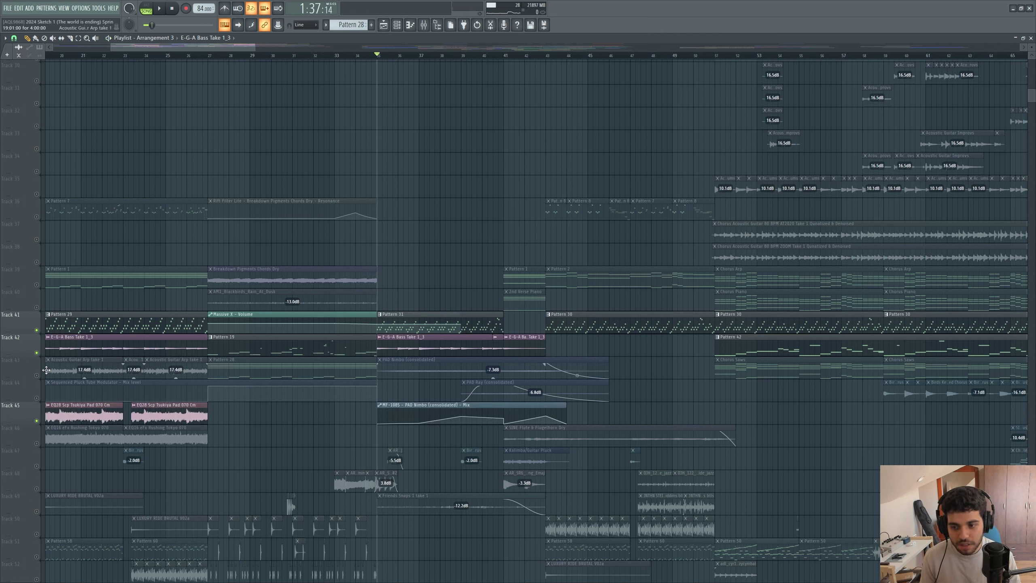
click(37, 375)
click(36, 397)
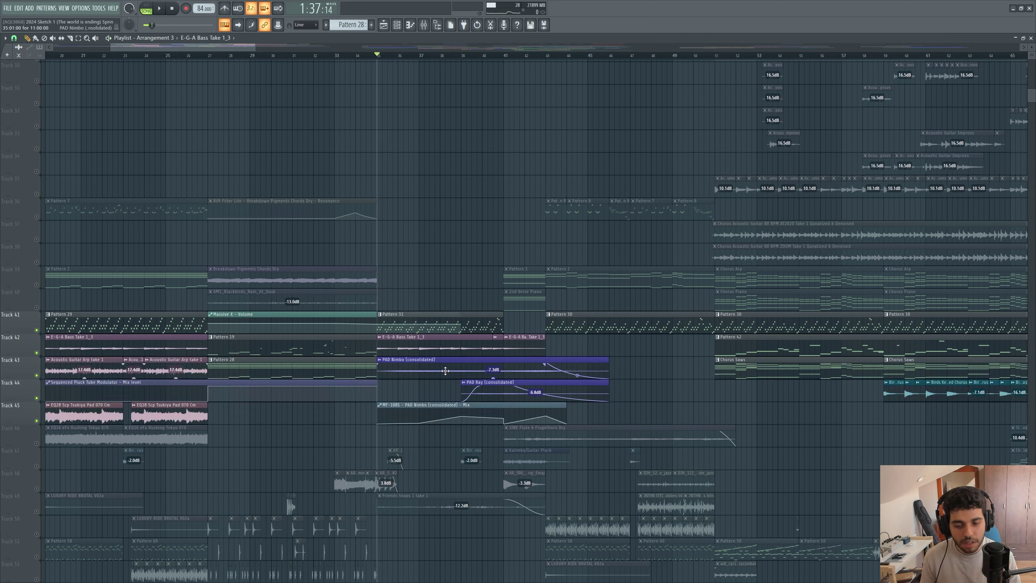
scroll(224, 51, right, 2)
scroll(359, 405, down, 10)
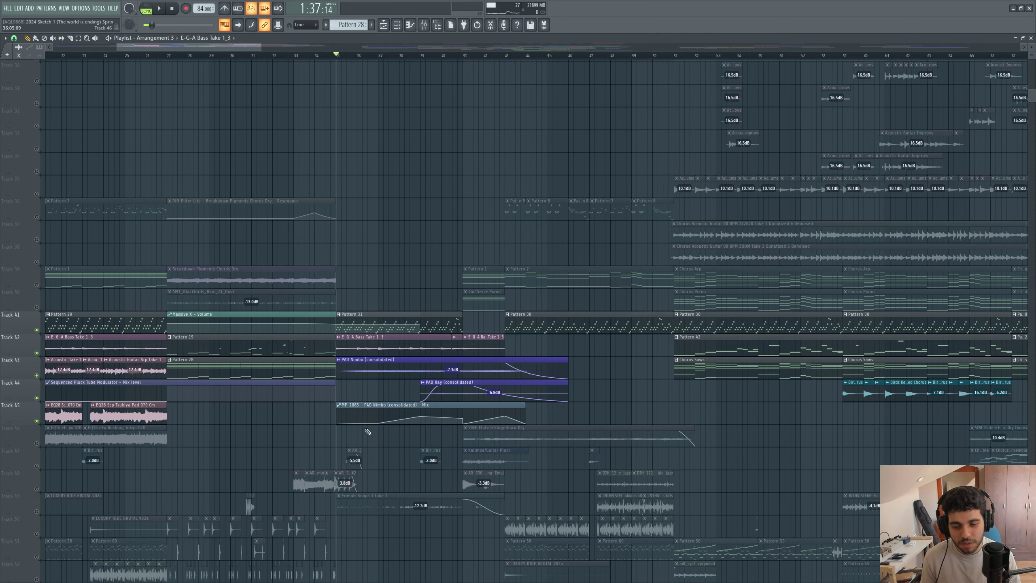
scroll(366, 427, up, 12)
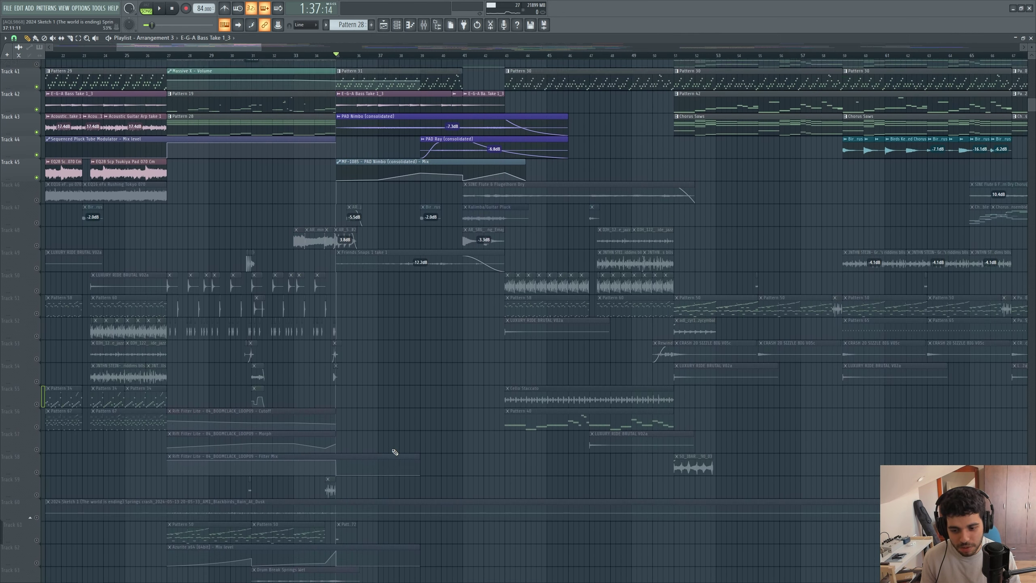
key(space)
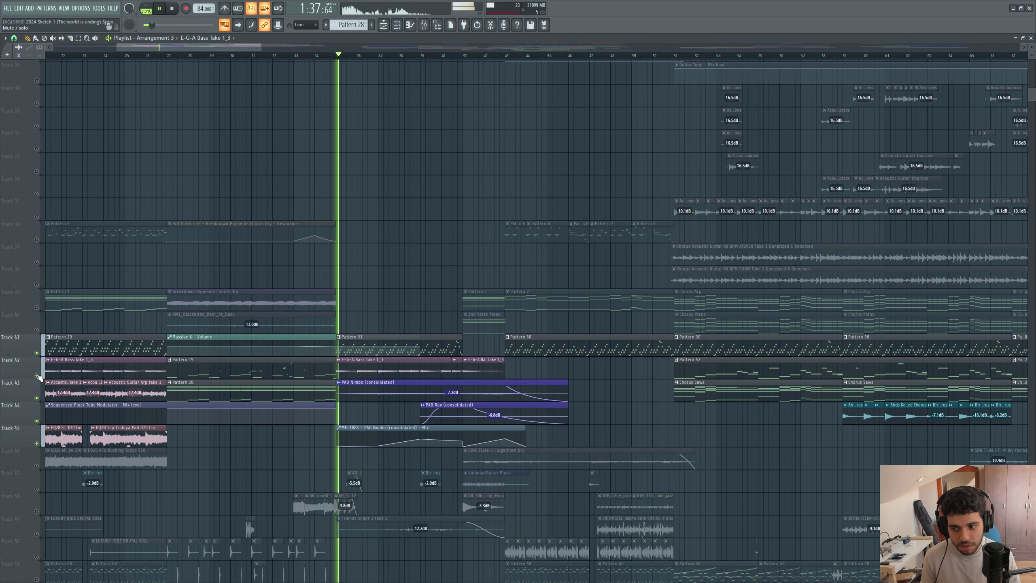
click(36, 375)
click(37, 352)
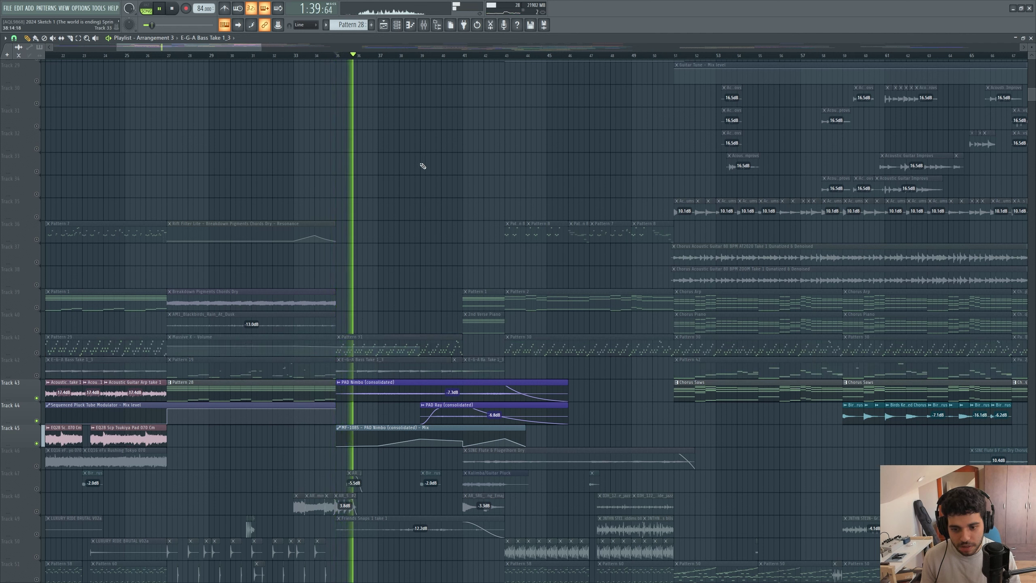
Audition the pad clips on tracks 43 and 44 from several positions between bars 36 and 43.
click(403, 55)
click(423, 55)
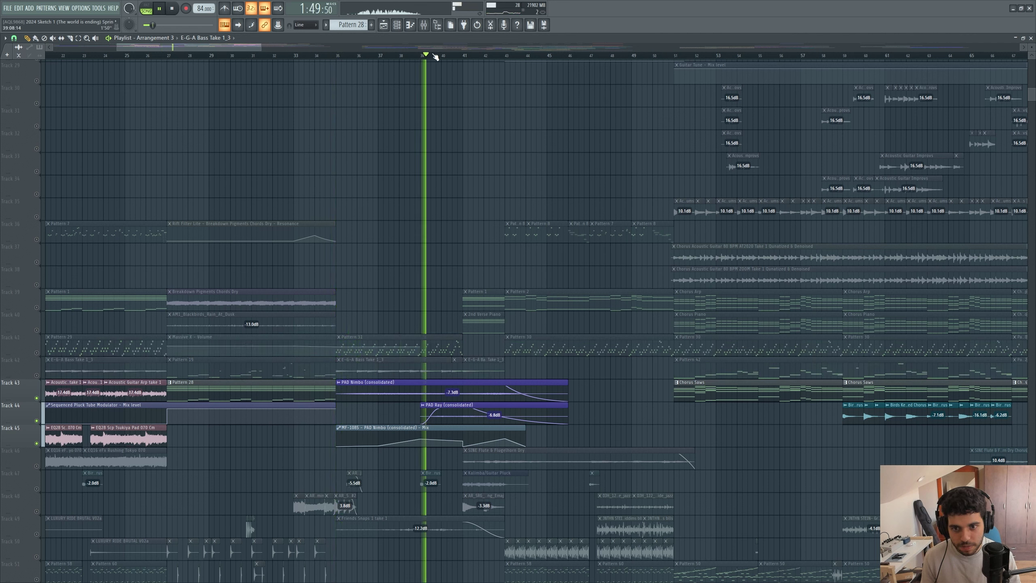
click(443, 55)
click(469, 55)
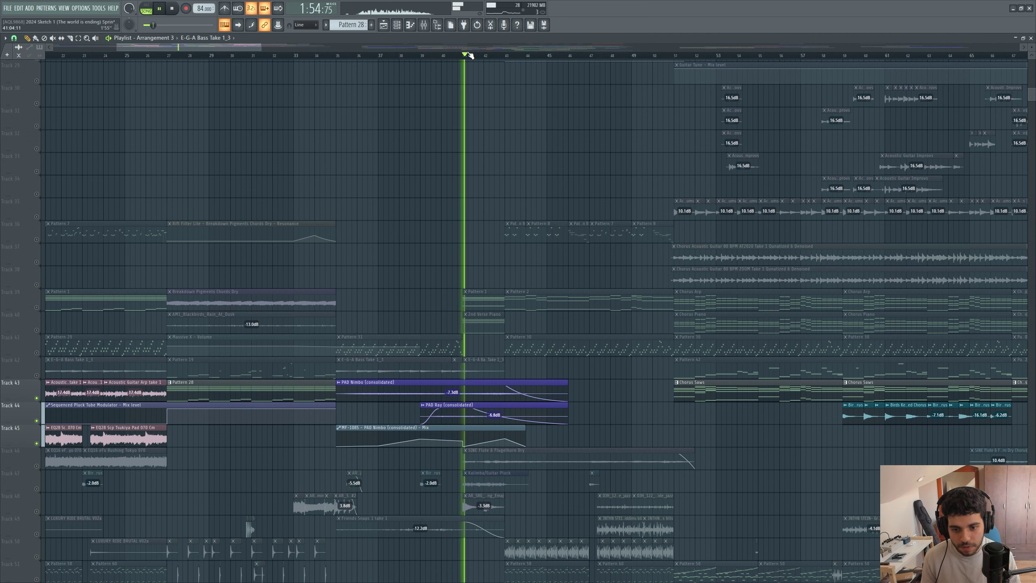
scroll(489, 281, down, 3)
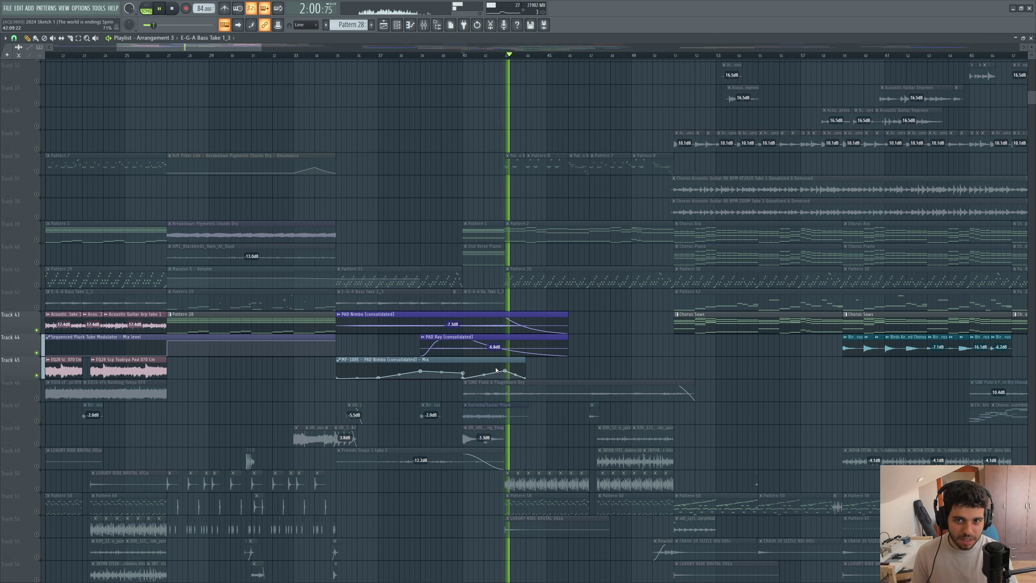
key(space)
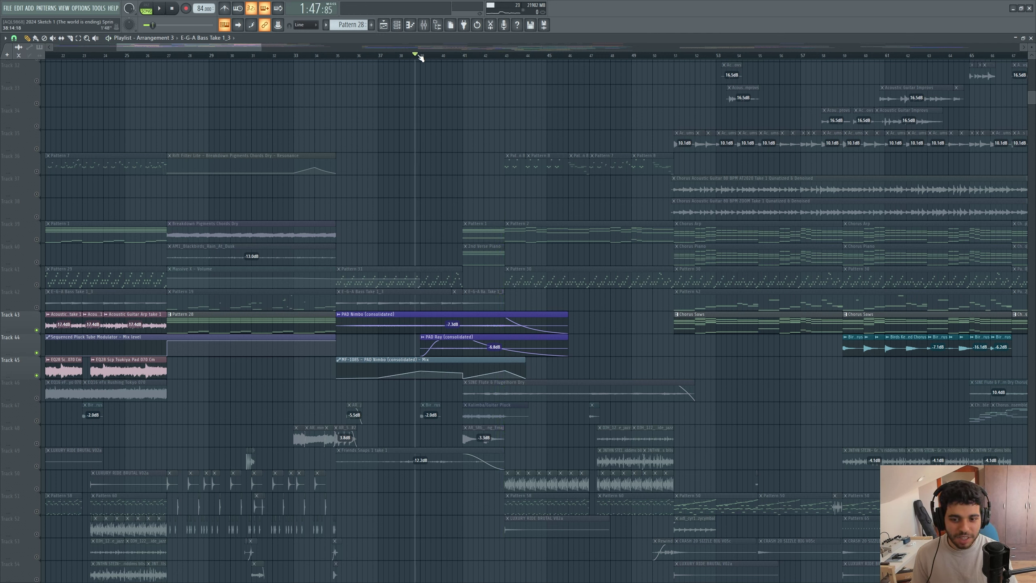
key(space)
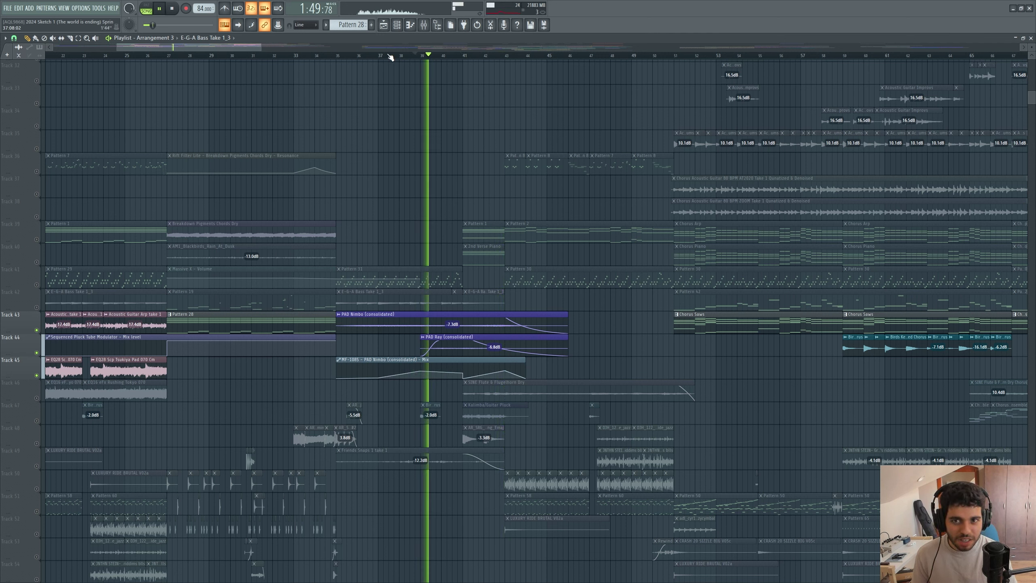
click(367, 55)
key(space)
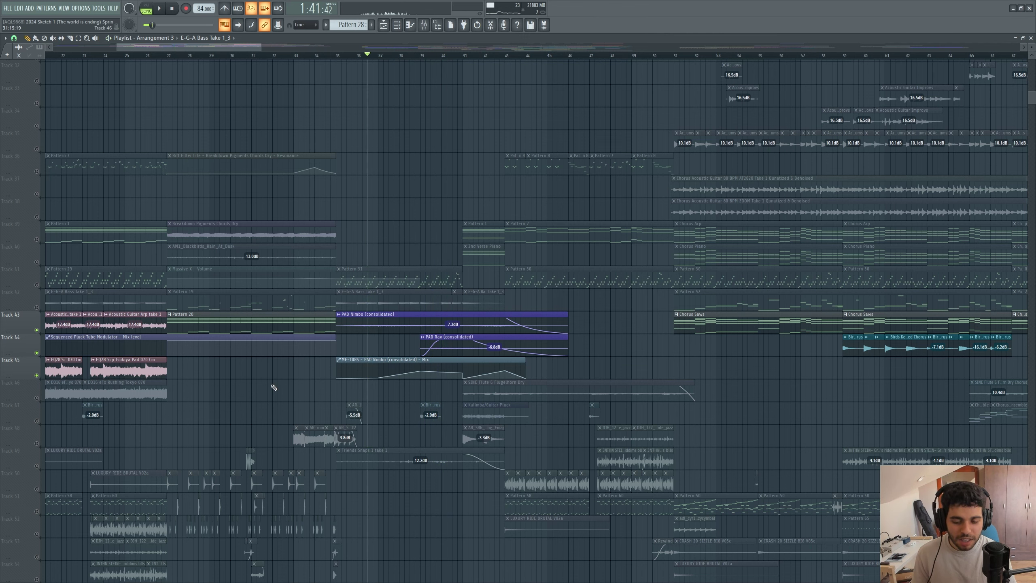
Enable track 47 and play its bird chorus clip together with the pads from bar 39.
scroll(228, 379, down, 3)
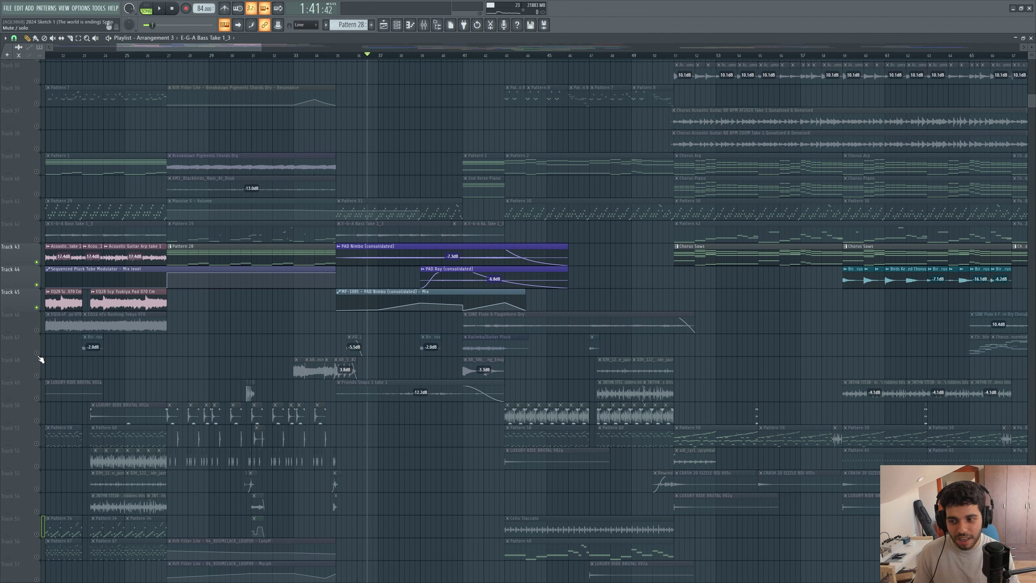
click(37, 353)
drag(227, 49, 241, 49)
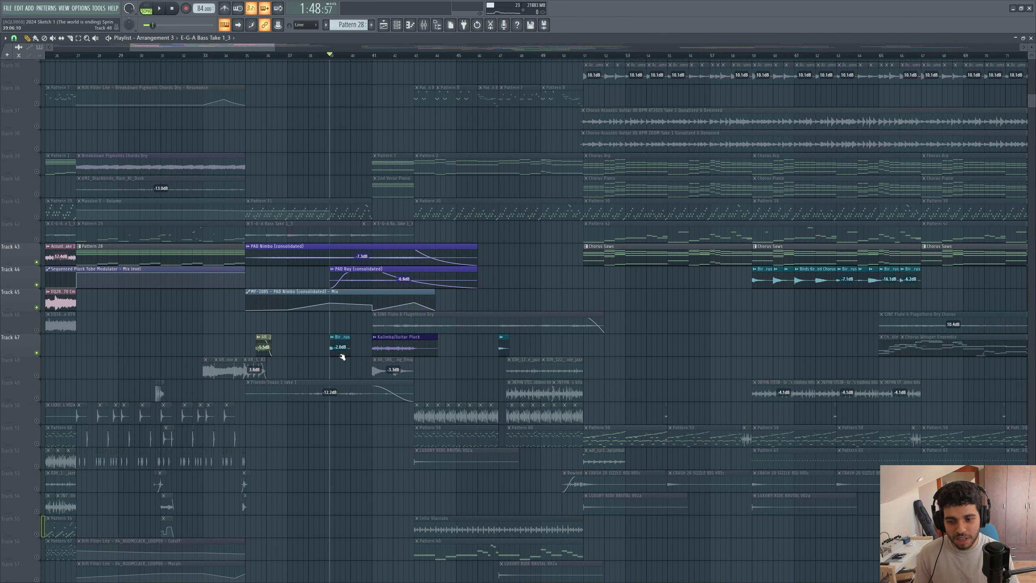
scroll(342, 355, up, 4)
key(space)
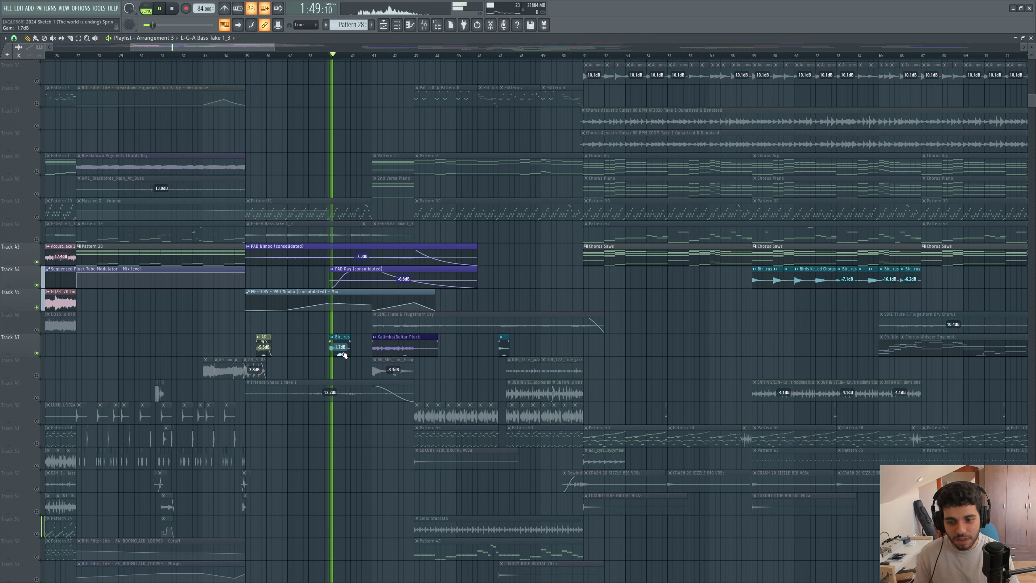
scroll(343, 355, down, 4)
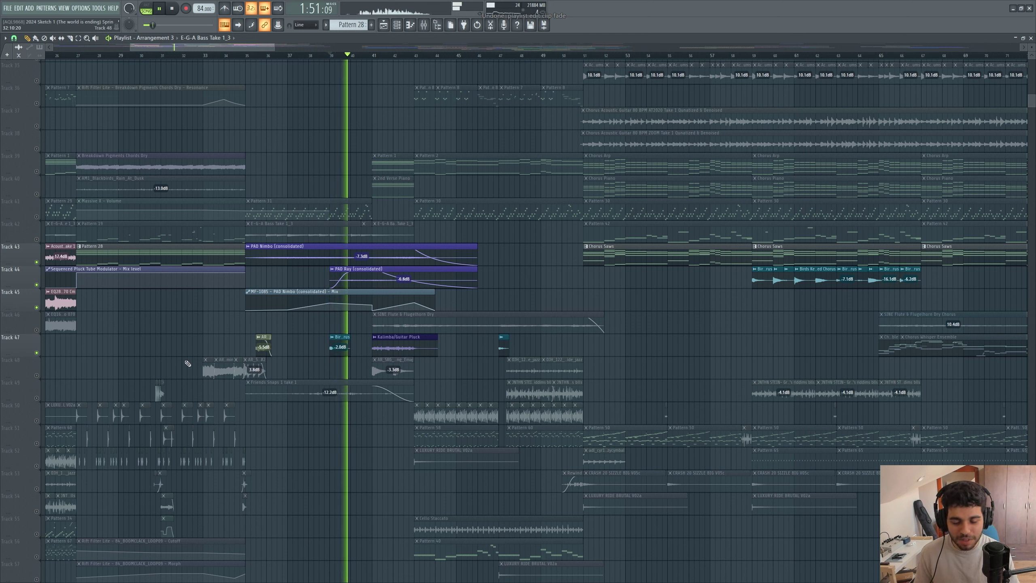
key(space)
Enable track 49 and play the Friends Snaps 1 take 1 clip from about bar 36.
click(37, 397)
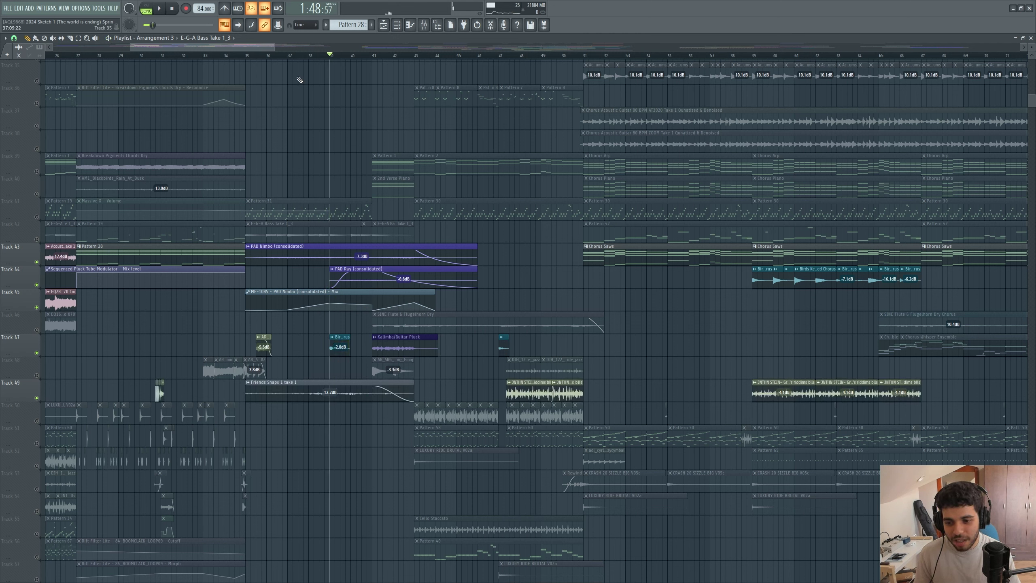
drag(264, 49, 252, 49)
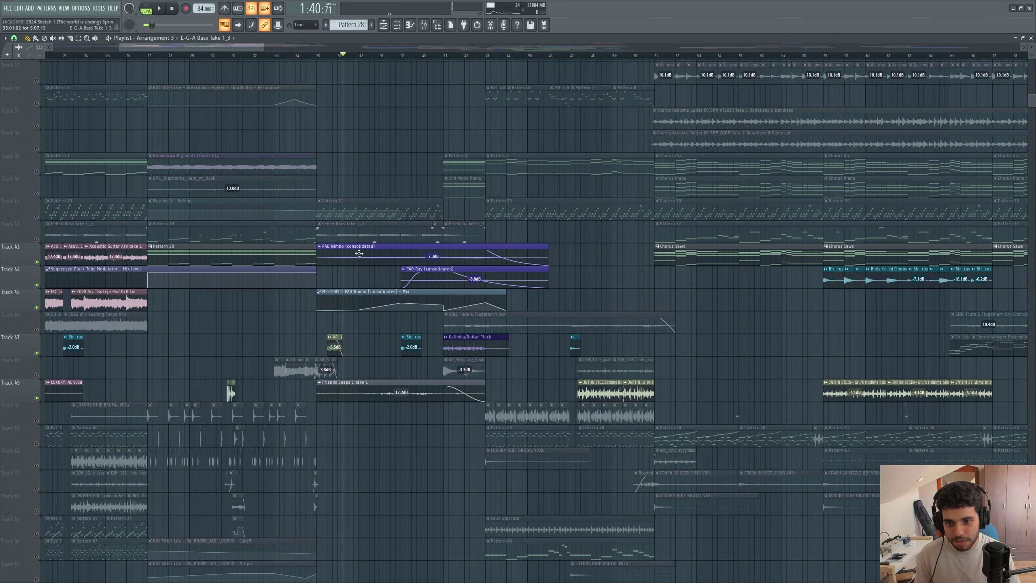
scroll(355, 253, up, 4)
key(space)
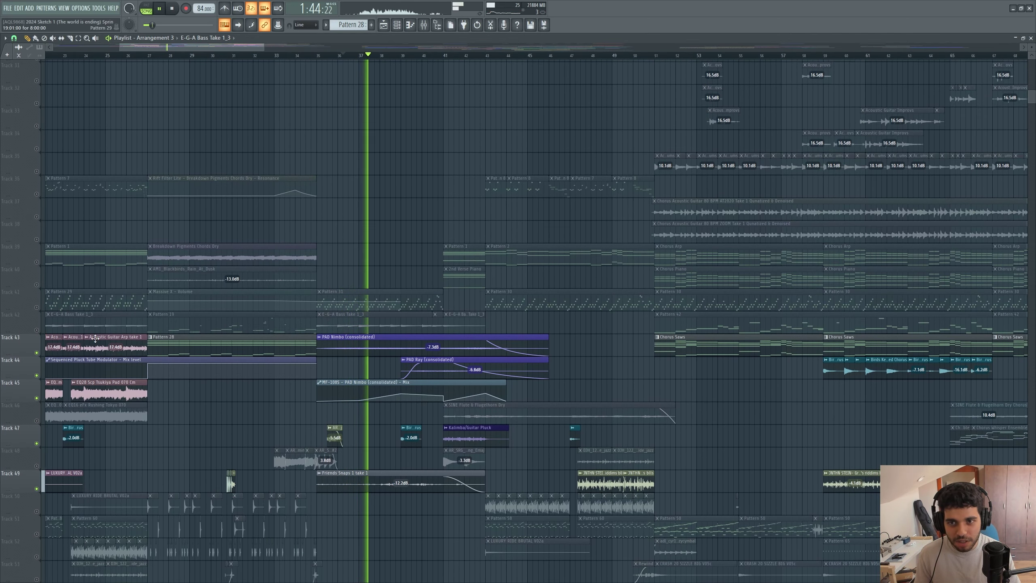
key(space)
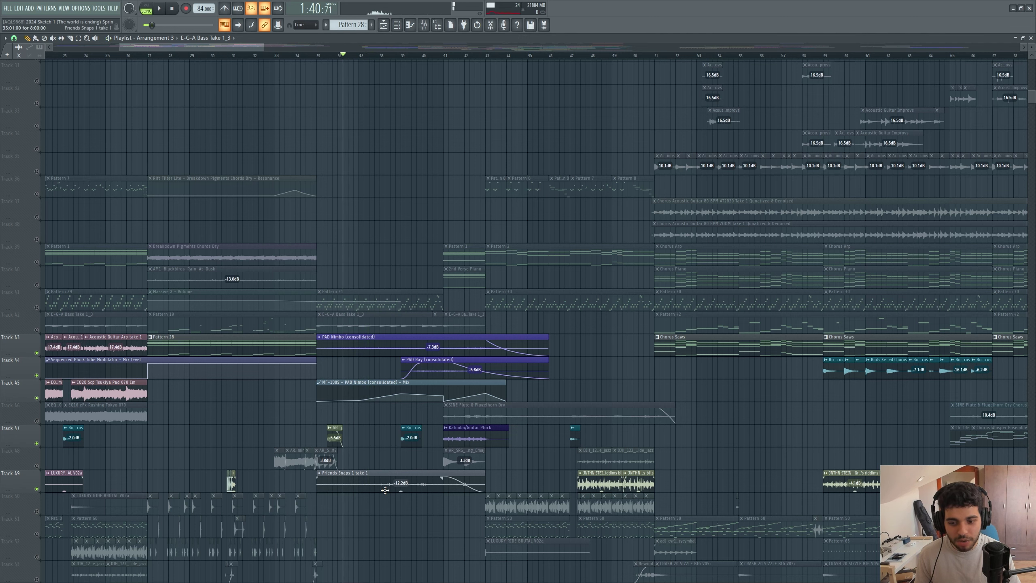
Inspect the Chroma effect on the Friends Snaps 1 take 1 mixer channel, then close it and the mixer.
click(425, 28)
click(752, 295)
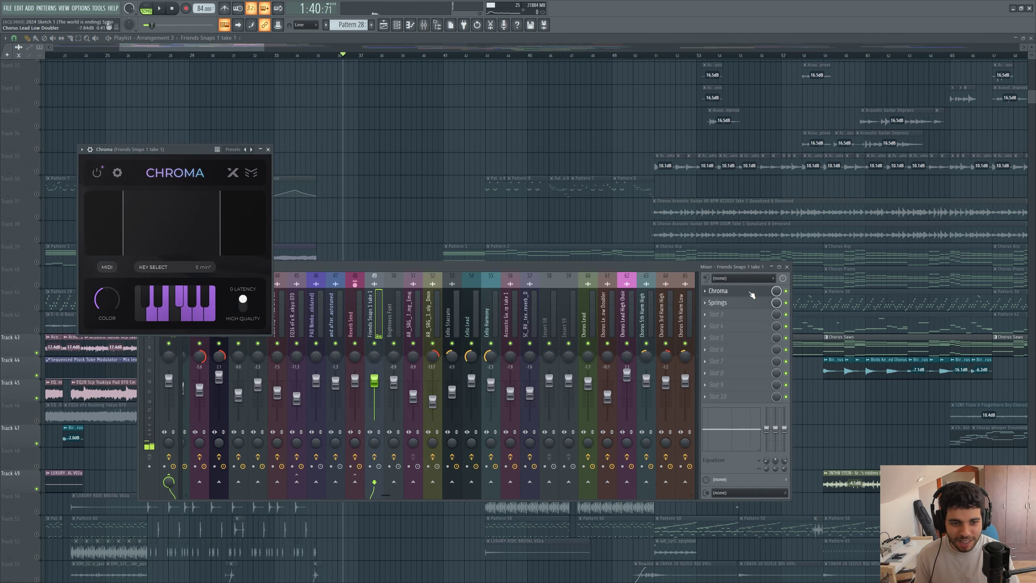
click(752, 295)
key(F9)
Bring all playlist tracks back out of solo and look over the arrangement around bar 37.
scroll(175, 479, right, 3)
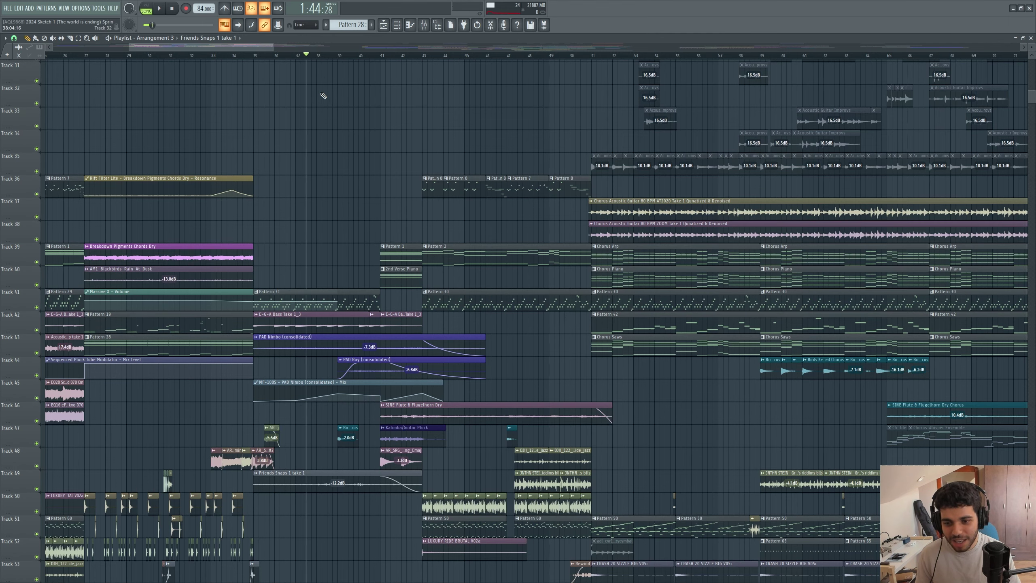
scroll(323, 95, down, 7)
scroll(312, 157, up, 5)
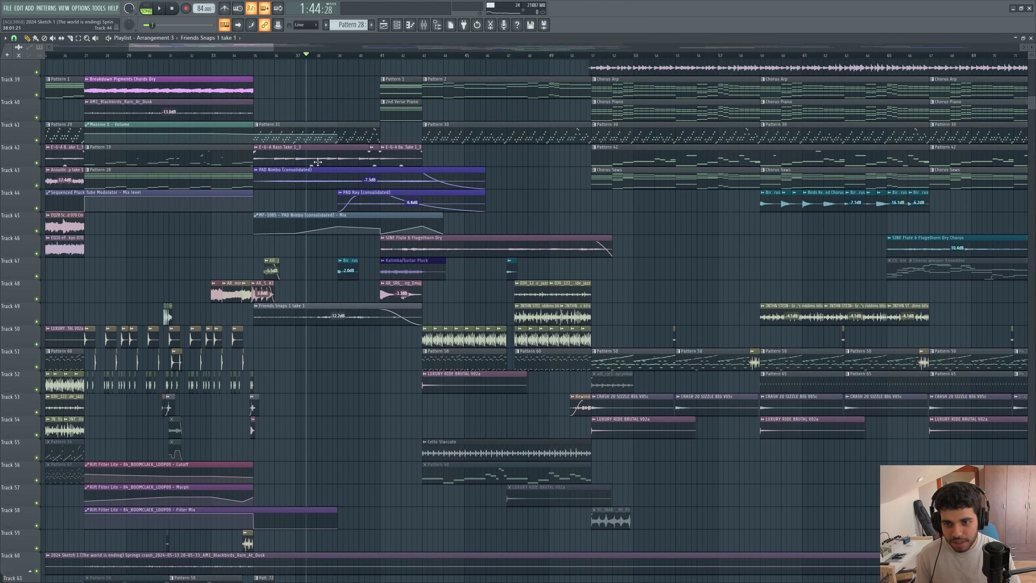
Look over the upper playlist tracks and play the full arrangement from about bar 40 to bar 43.
scroll(317, 162, up, 10)
scroll(359, 251, up, 10)
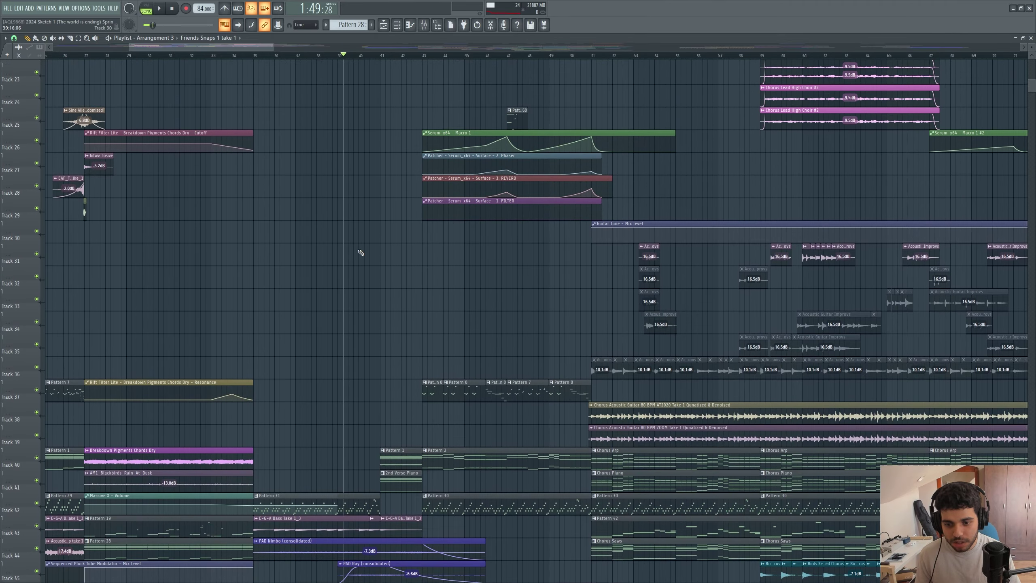
scroll(359, 251, down, 13)
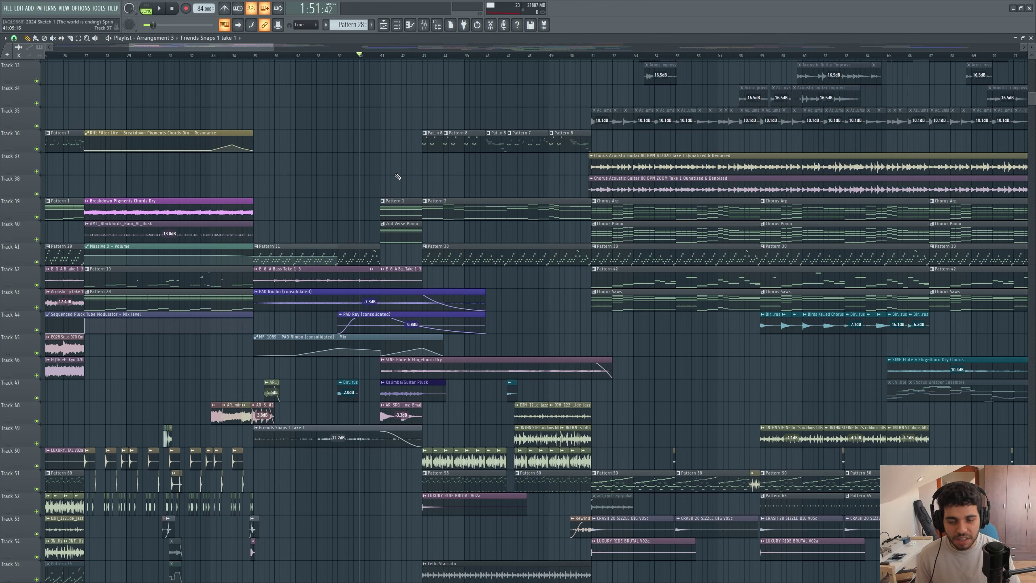
scroll(562, 326, up, 3)
key(space)
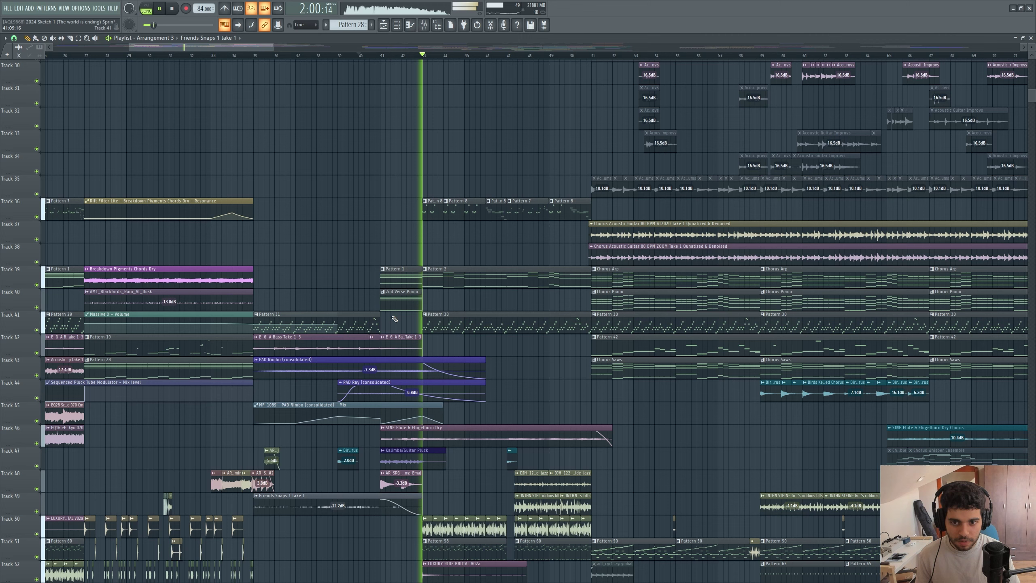
key(space)
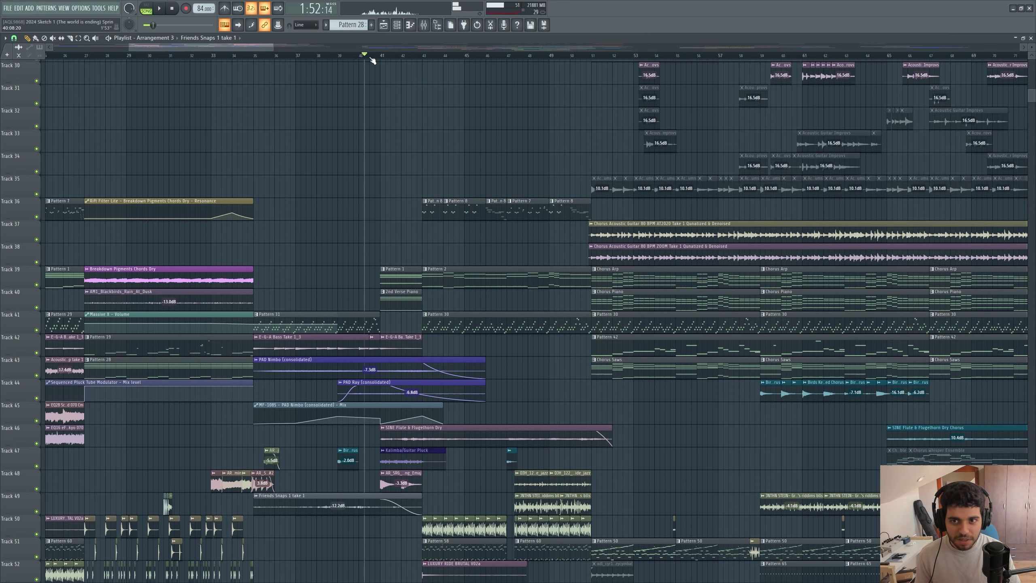
Solo track 41, enable track 47, and play the arpeggio with the Kalimba/Guitar Pluck clip from about bar 40.
scroll(376, 59, up, 5)
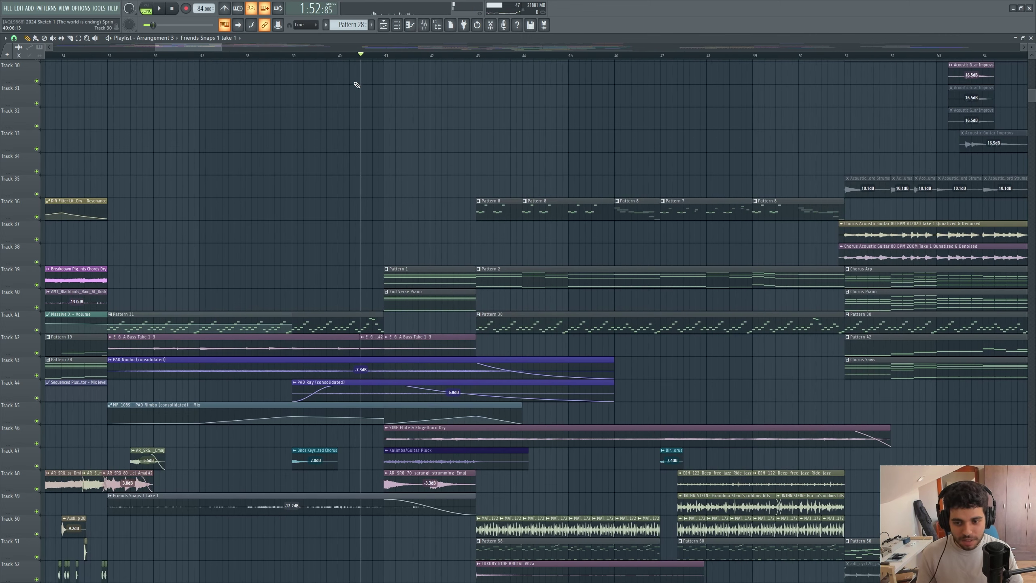
right_click(37, 330)
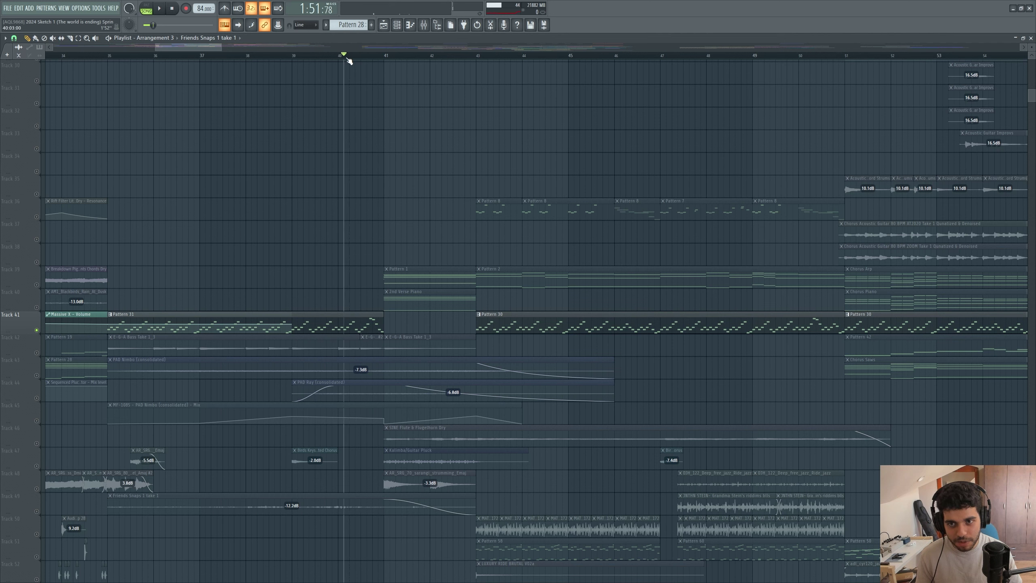
click(37, 466)
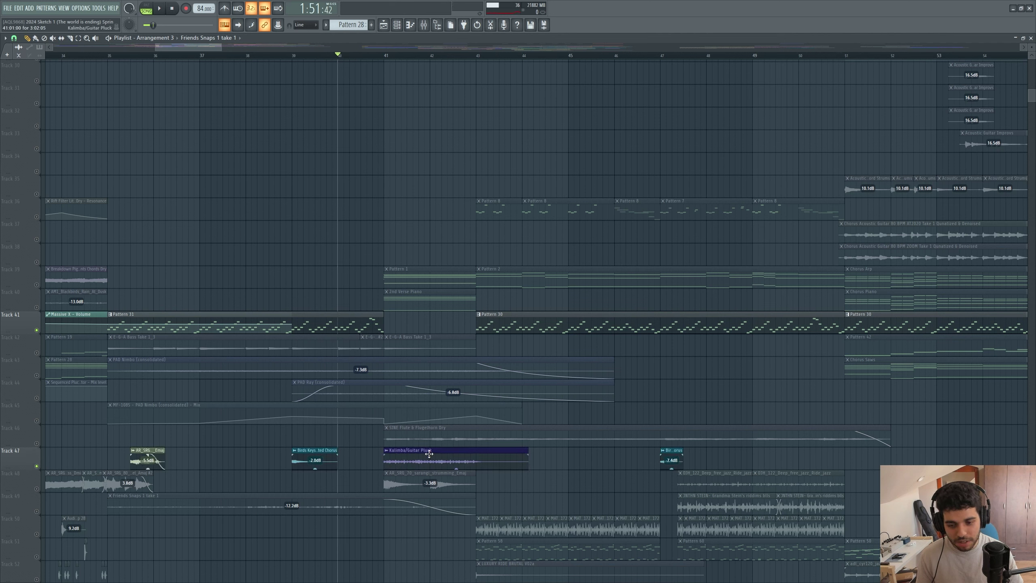
key(space)
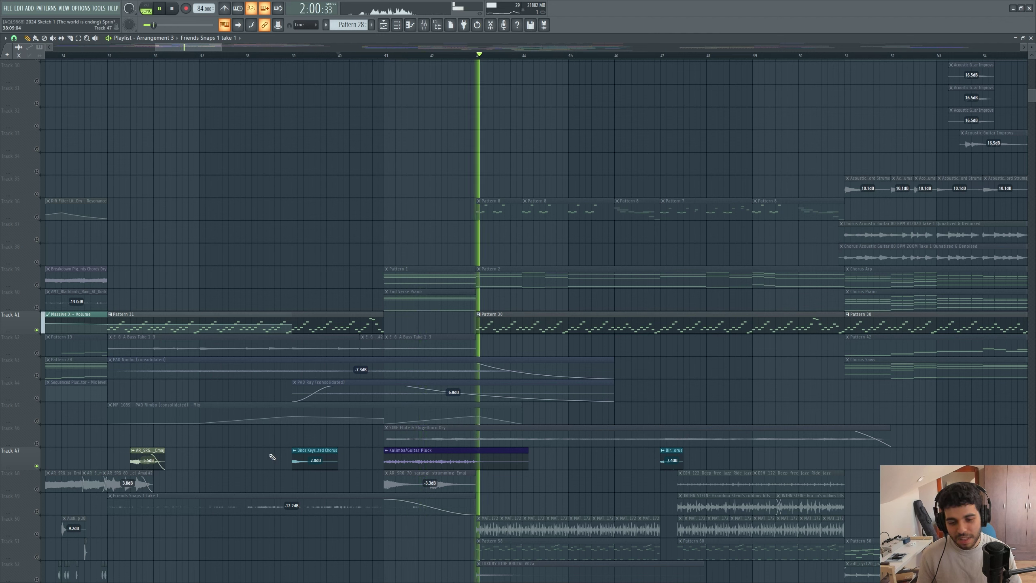
key(space)
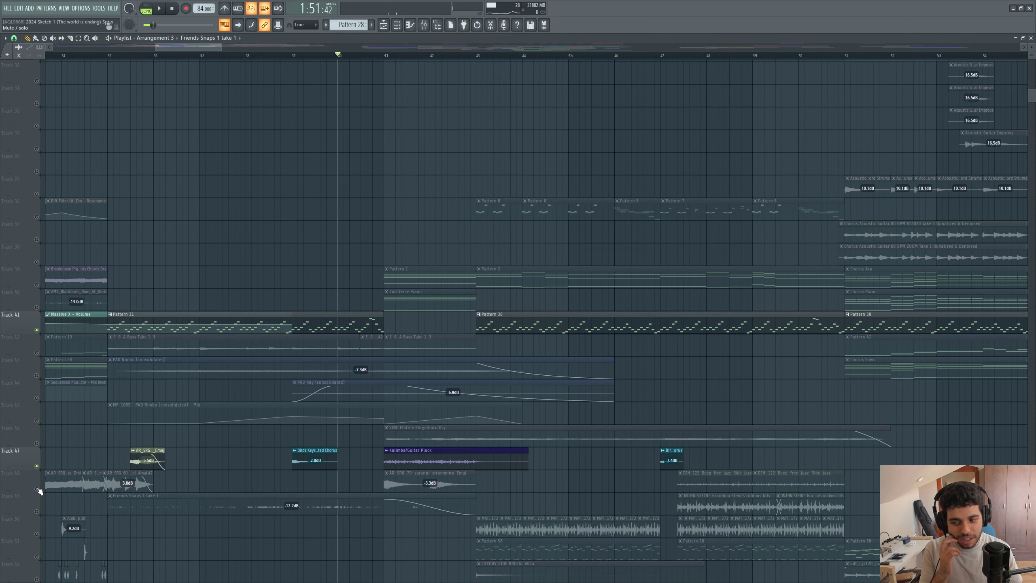
Enable track 48 and play its strumming clip together with the Kalimba/Guitar Pluck from bar 41.
click(37, 489)
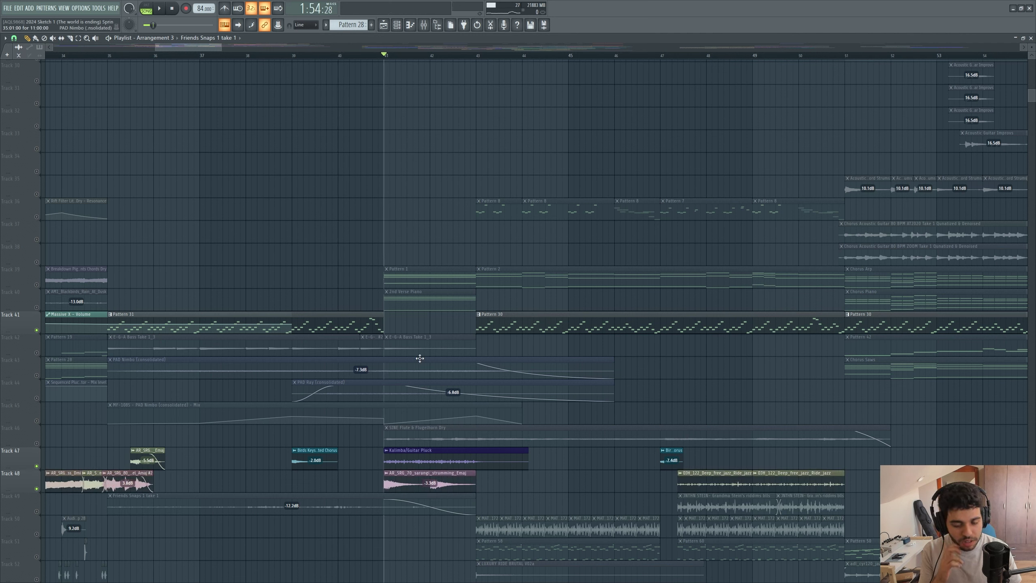
key(space)
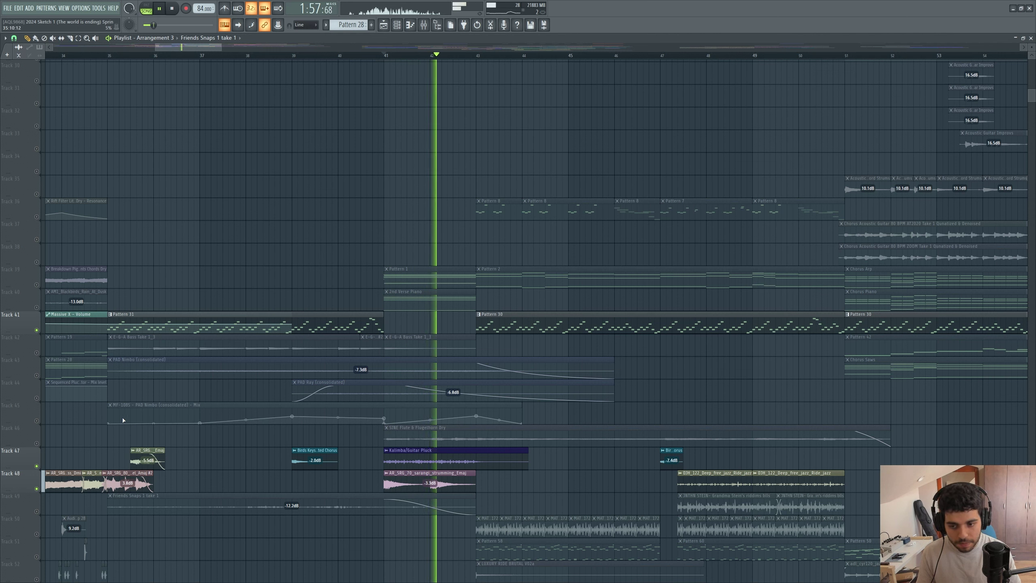
key(space)
Enable tracks 43 and 44 and play the PAD Nimbo and PAD Ray clips with the plucks from bar 41.
click(37, 398)
click(37, 376)
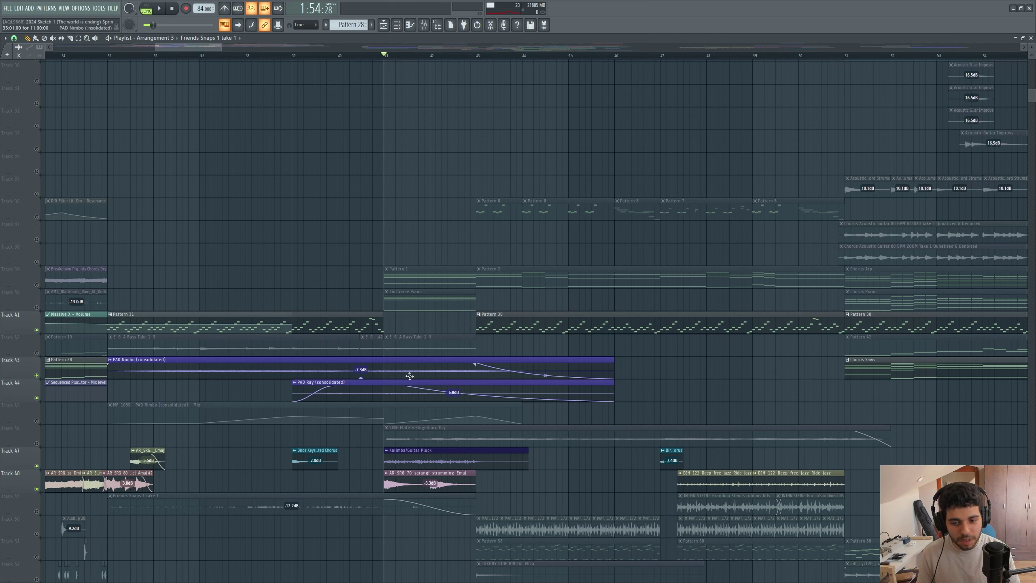
key(space)
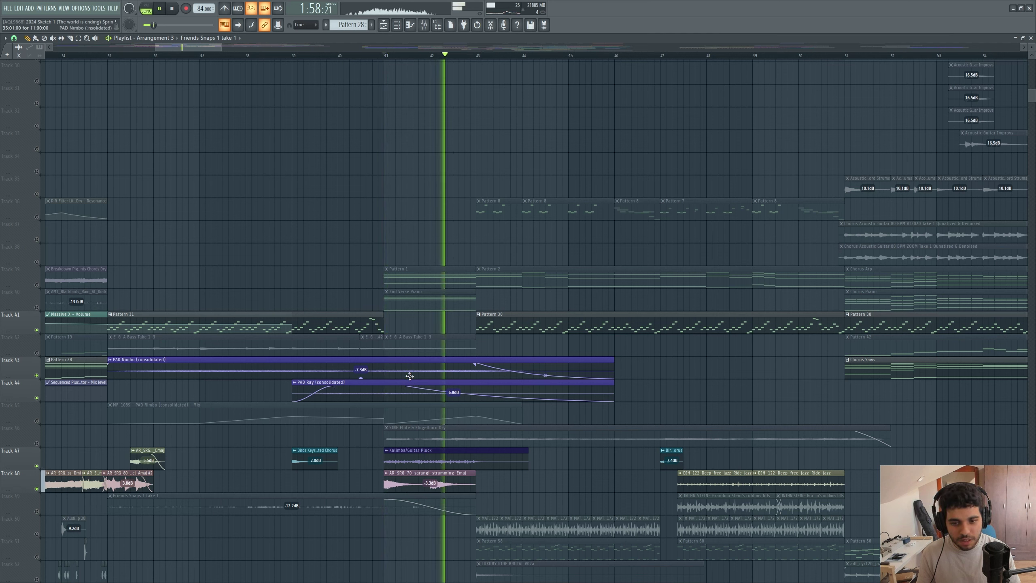
key(space)
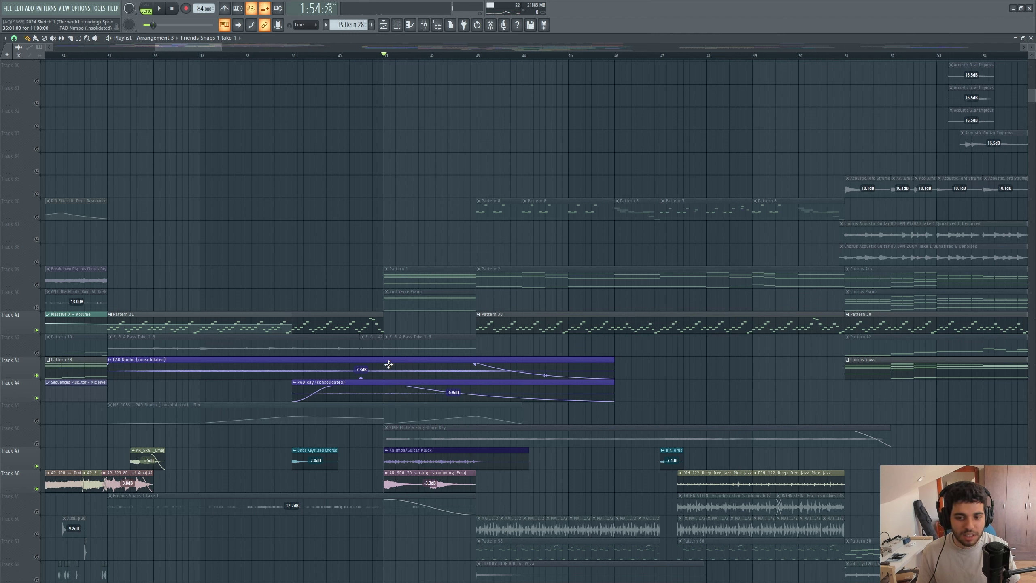
Enable tracks 40 and 42 and play the 2nd Verse Piano and E-G-A Bass with the other layers from just before bar 41.
click(37, 307)
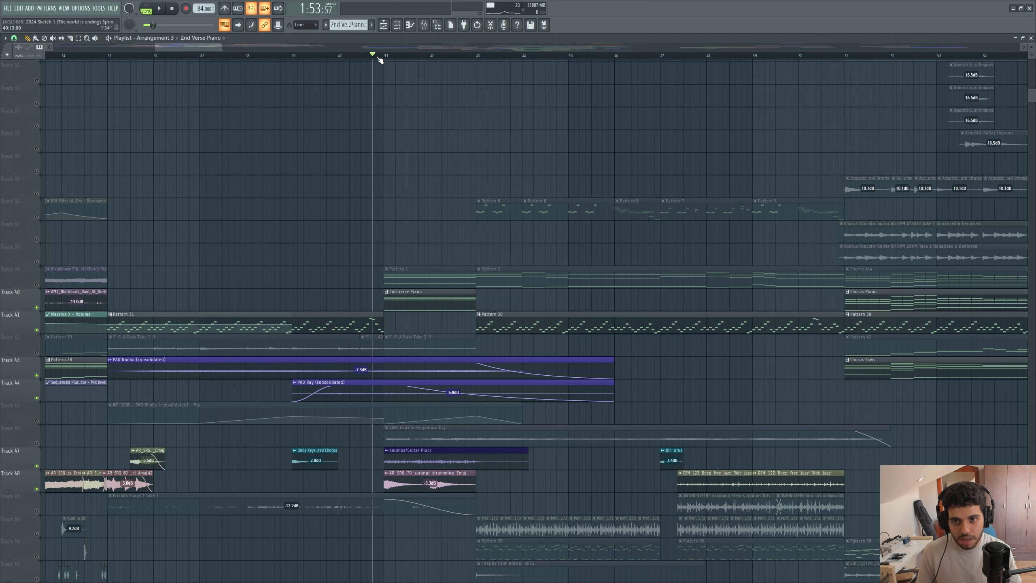
click(37, 352)
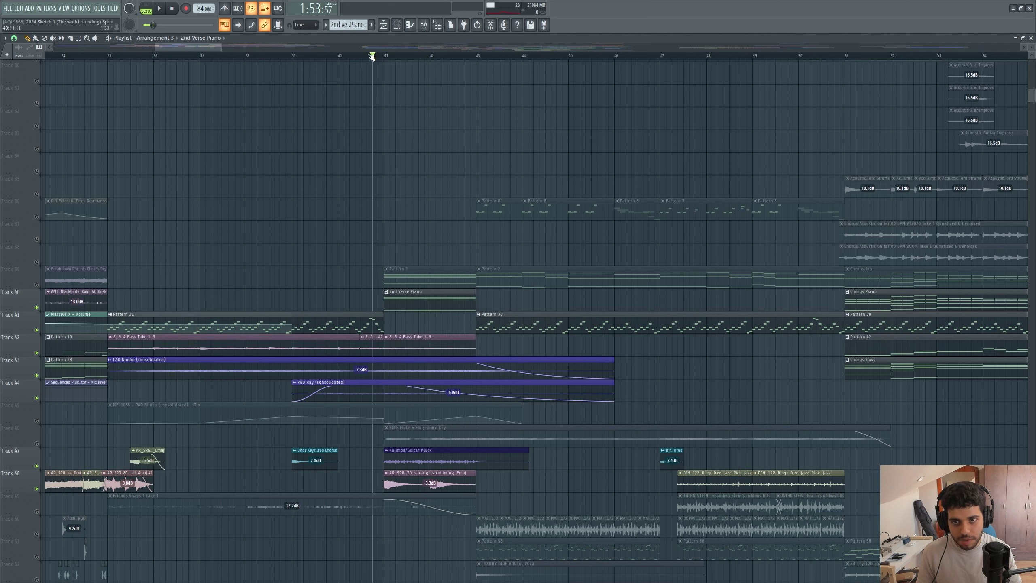
key(space)
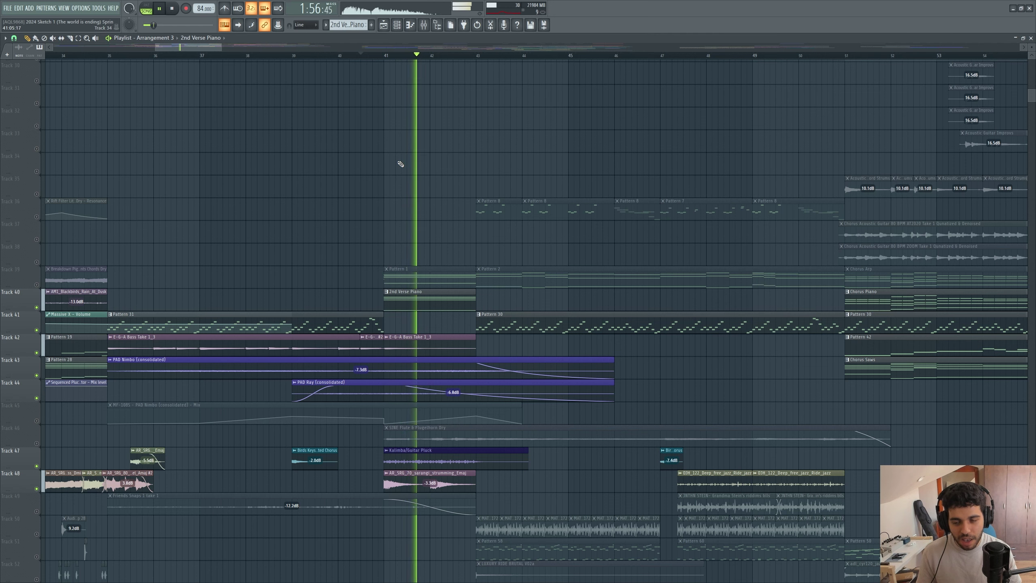
key(space)
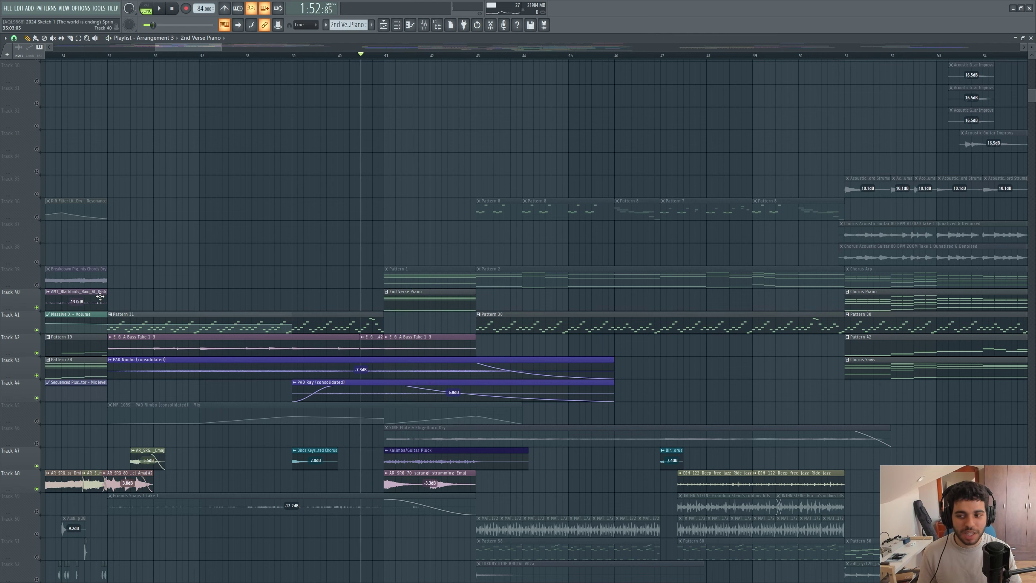
Isolate track 39, play its Pattern 1 clip from just before bar 41, and look at the pattern's earlier placements in the song's opening.
click(38, 286)
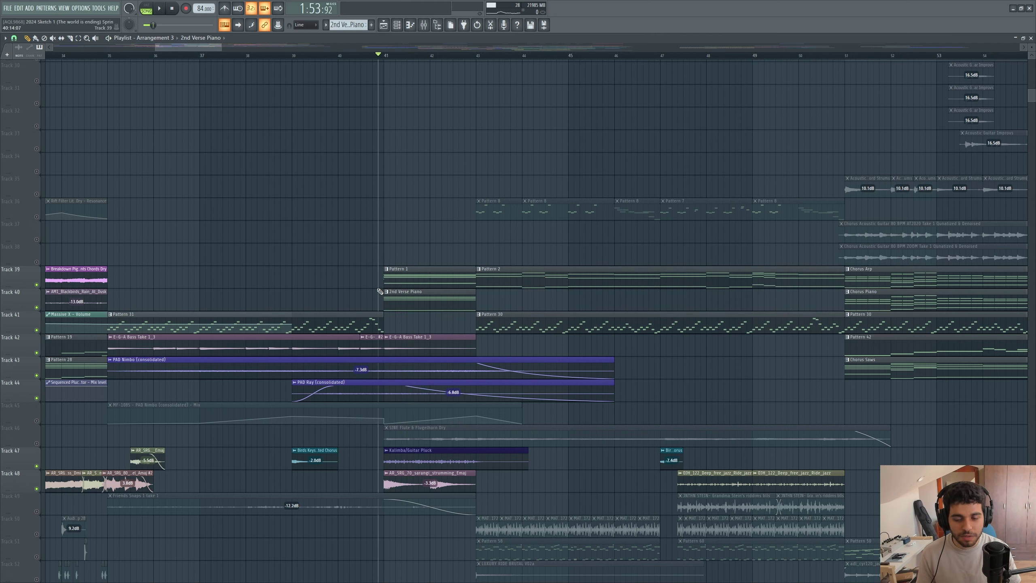
scroll(416, 322, up, 2)
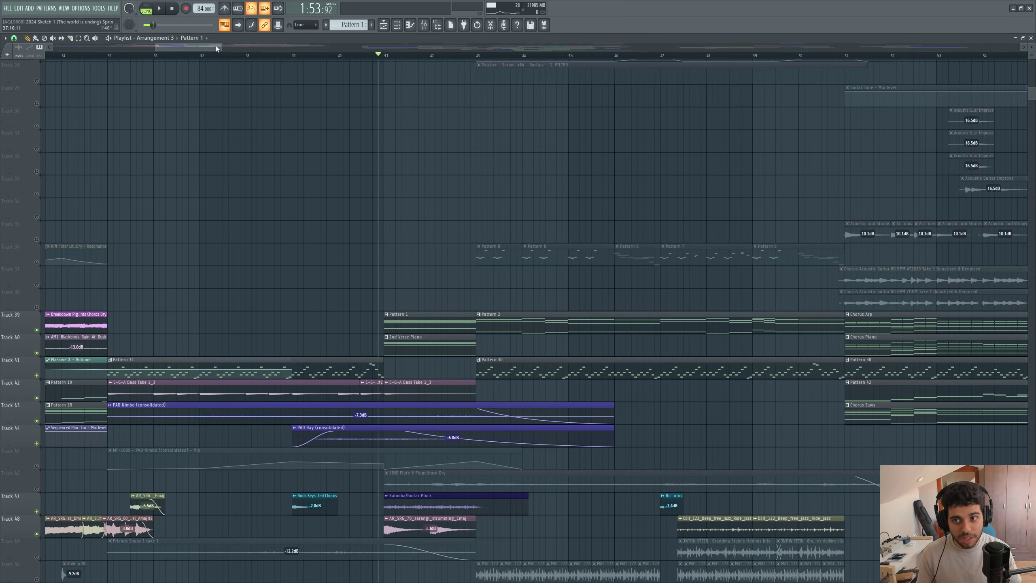
drag(216, 47, 220, 47)
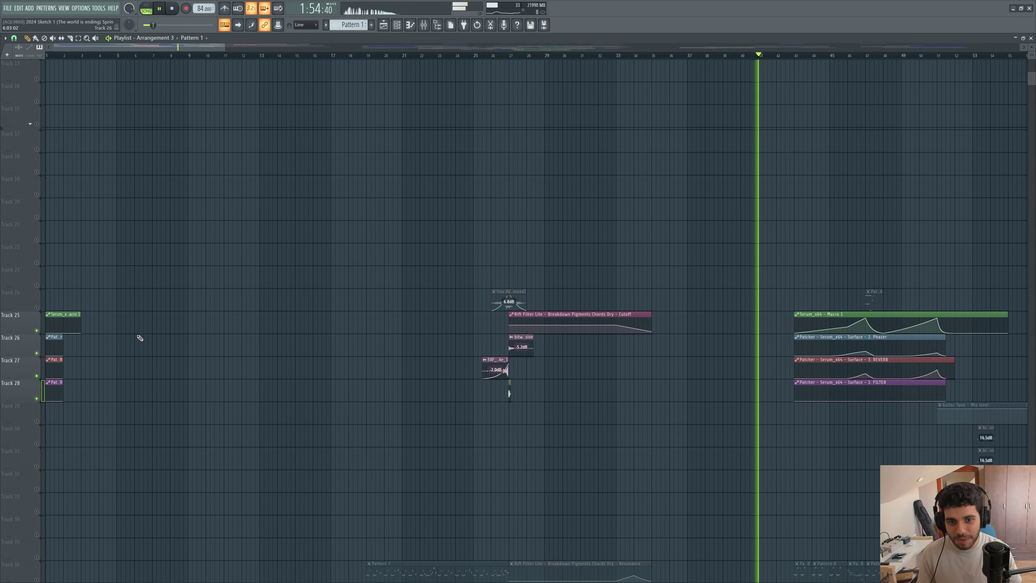
scroll(143, 338, down, 7)
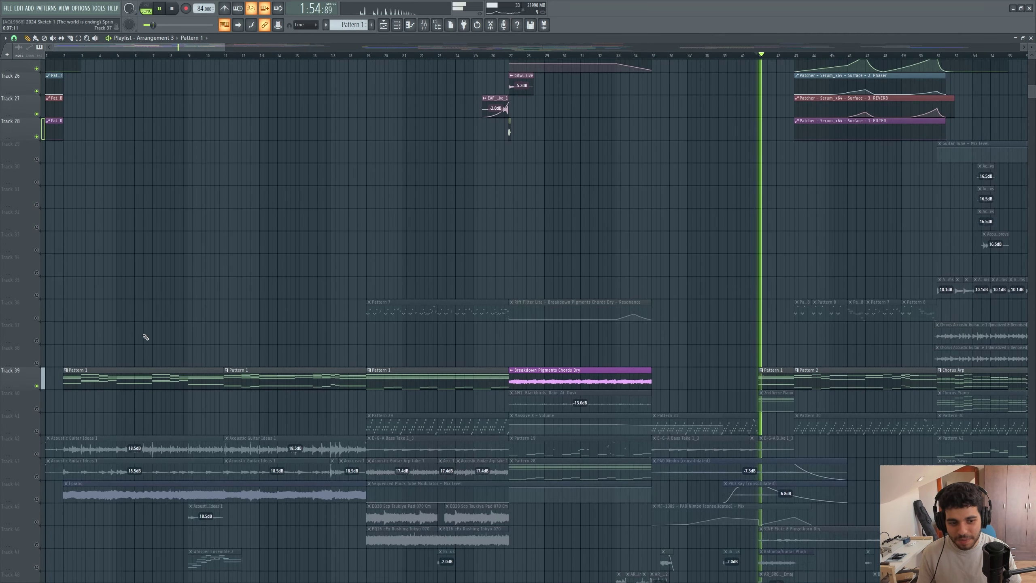
scroll(144, 335, down, 4)
drag(219, 46, 280, 47)
key(space)
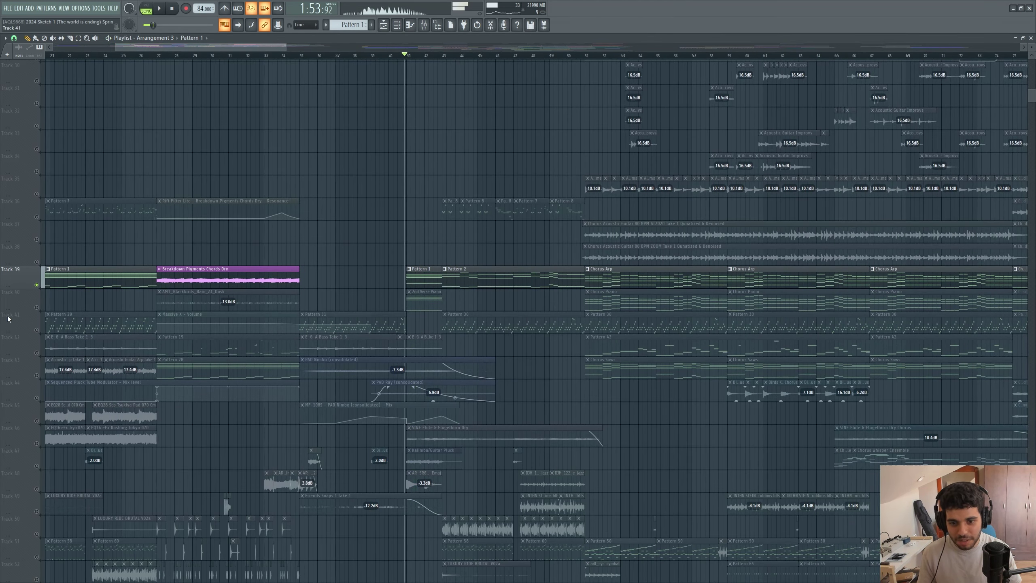
Enable track 40, play the 2nd Verse Piano with Pattern 1 from just before bar 41, and bring all tracks back out of solo.
click(37, 307)
key(space)
scroll(320, 289, up, 3)
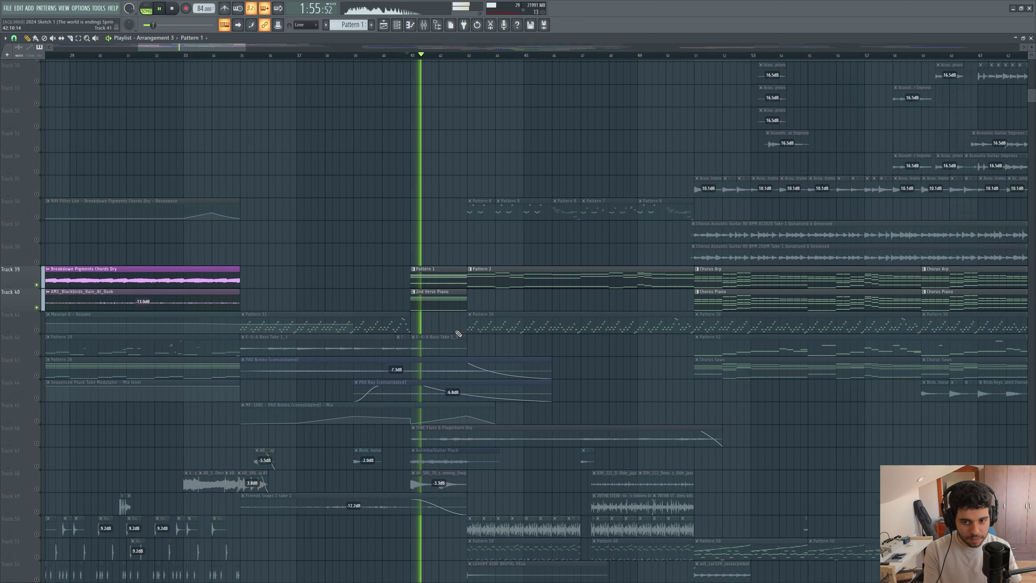
scroll(458, 334, up, 2)
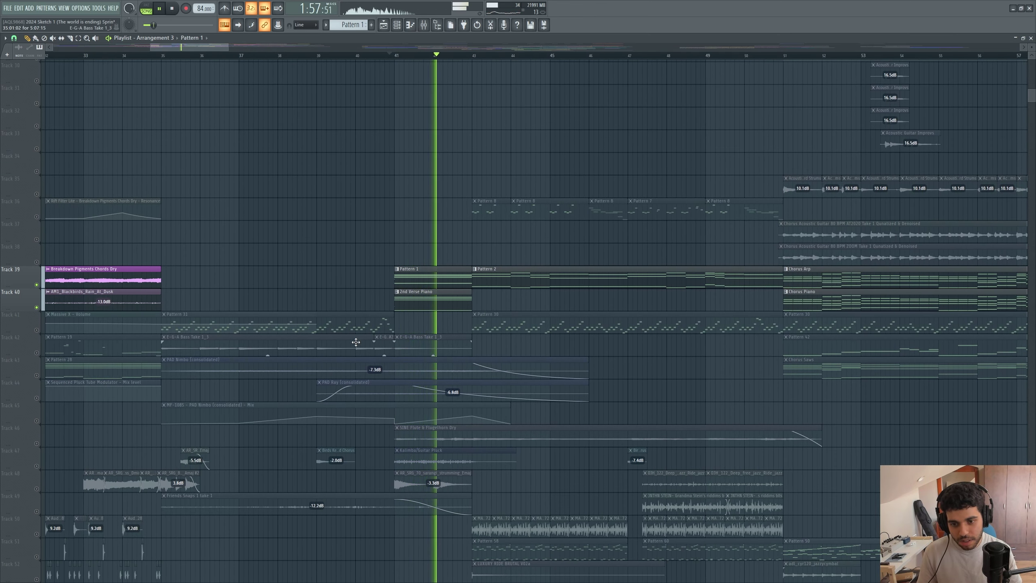
key(space)
right_click(38, 285)
right_click(37, 285)
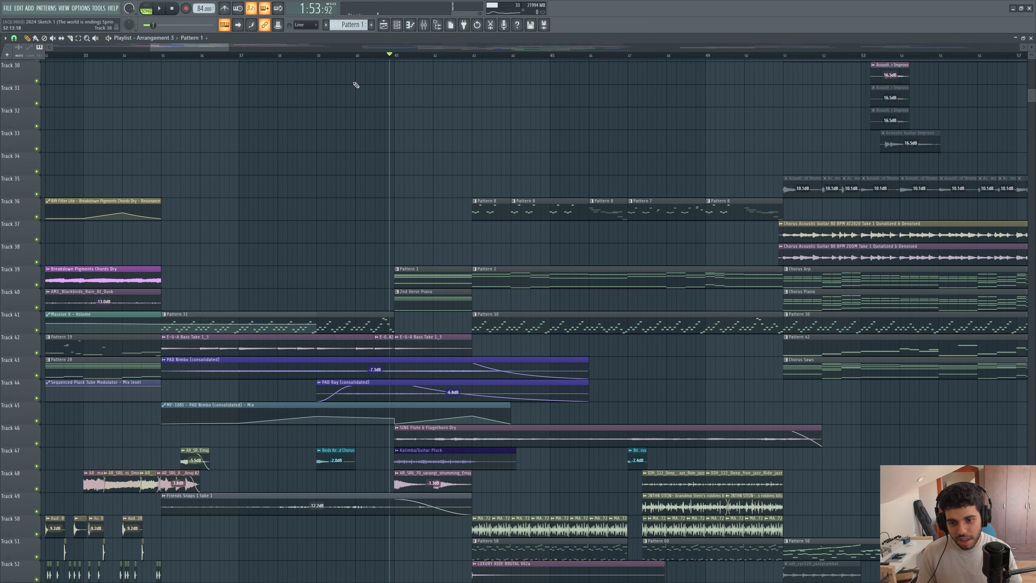
Solo track 3 and play its autotuned vocal clip from about bar 39 while examining the clip's mixer channel.
drag(1029, 91, 1030, 65)
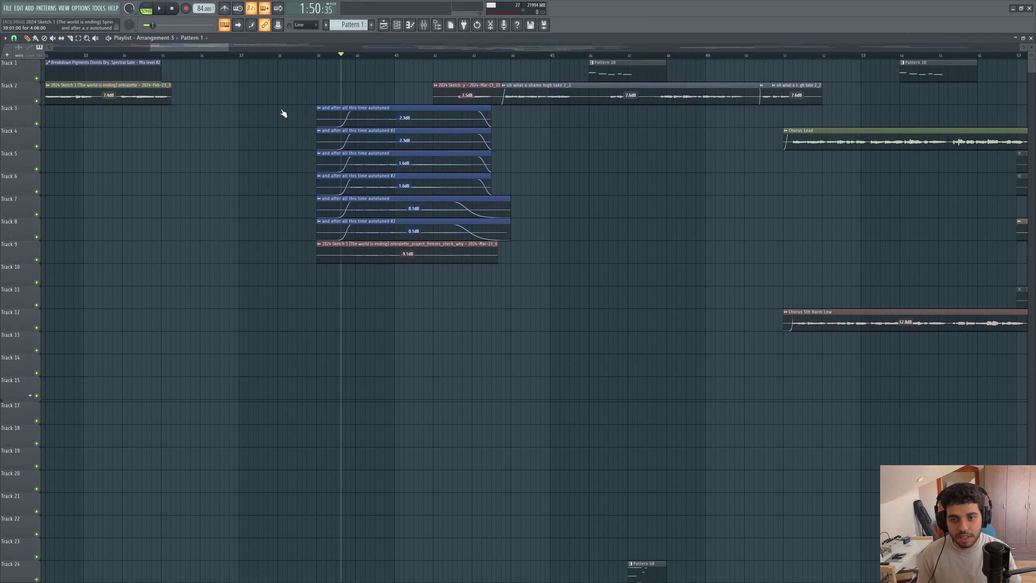
right_click(36, 124)
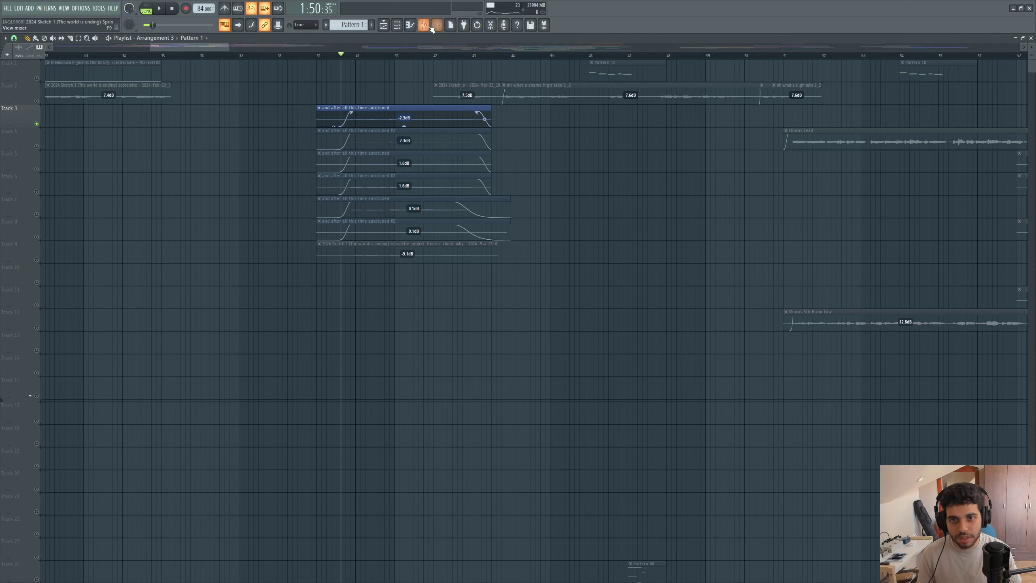
click(431, 27)
key(space)
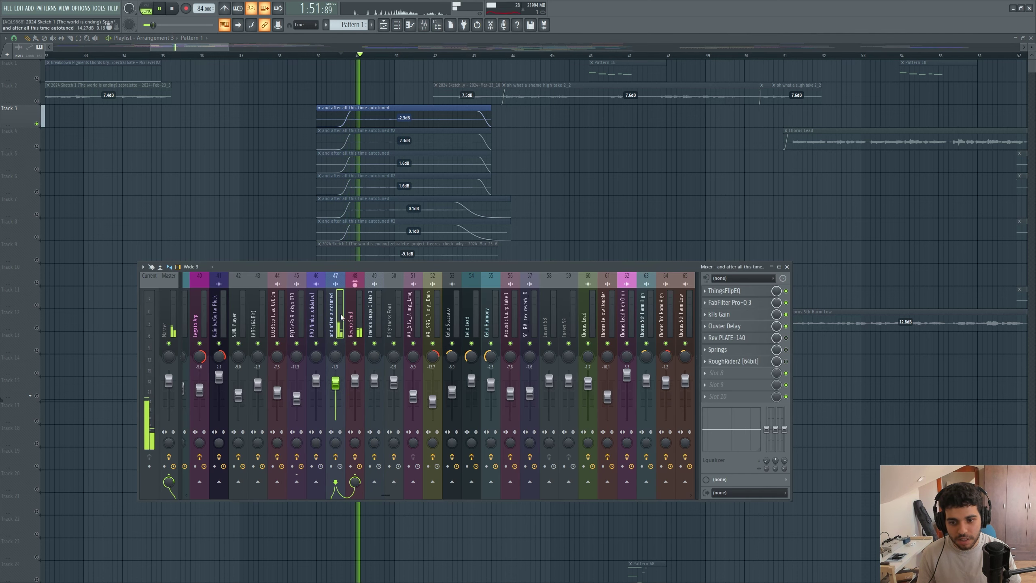
click(336, 456)
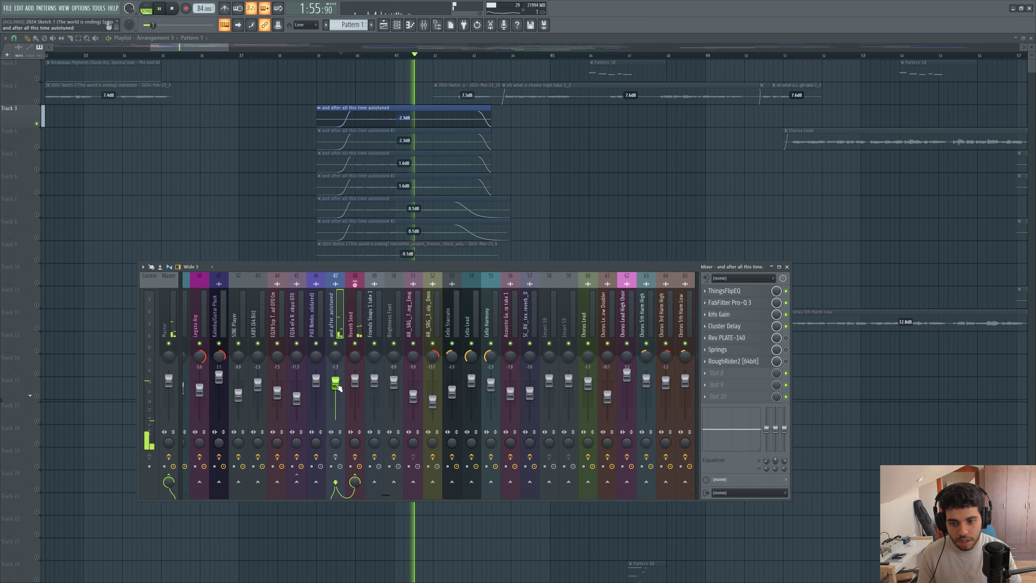
Enable tracks 4 to 9, select the vocal clips on tracks 3 to 9, and raise their gain together until track 3's clip reads 16.3 dB.
drag(39, 147, 34, 235)
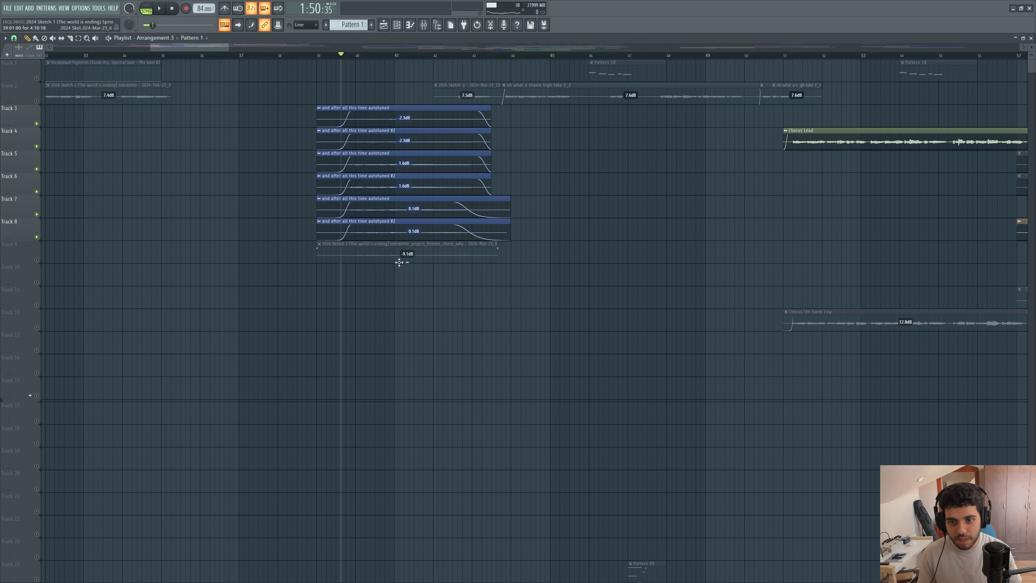
click(36, 260)
drag(351, 285, 404, 114)
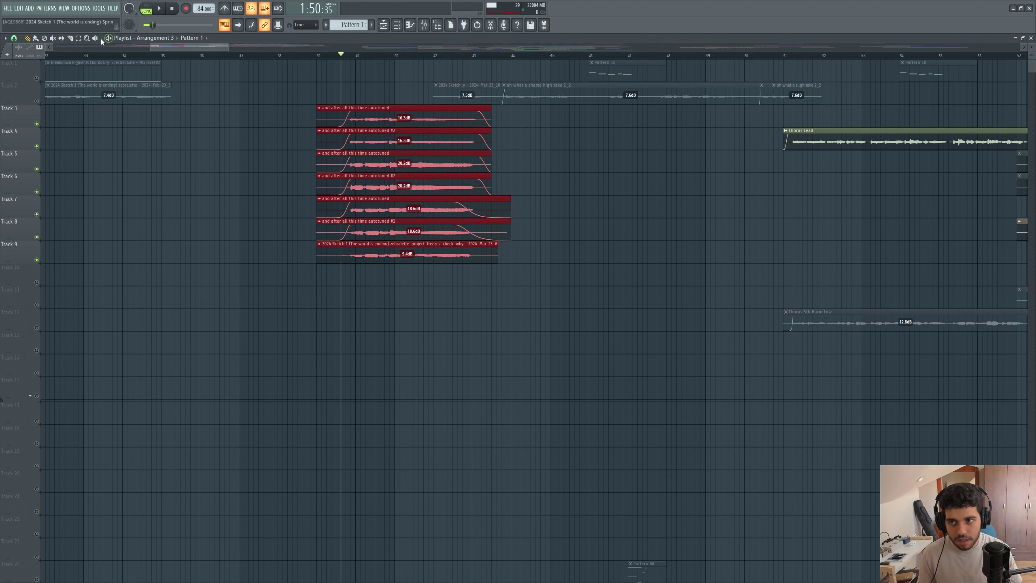
Play the autotuned vocal clips on tracks 3 and 5 one at a time from about bar 39.
click(344, 118)
key(space)
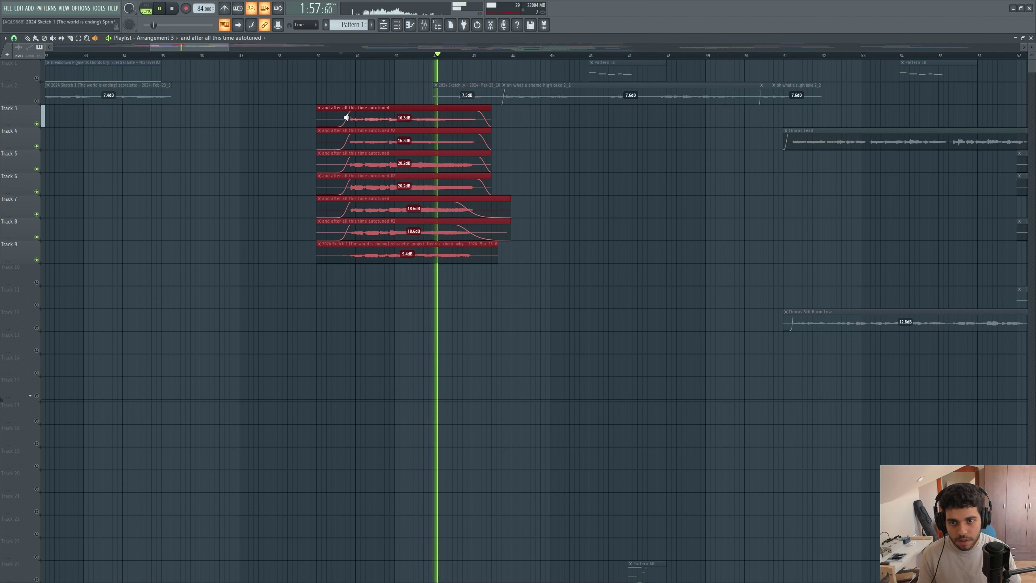
key(space)
key(space)
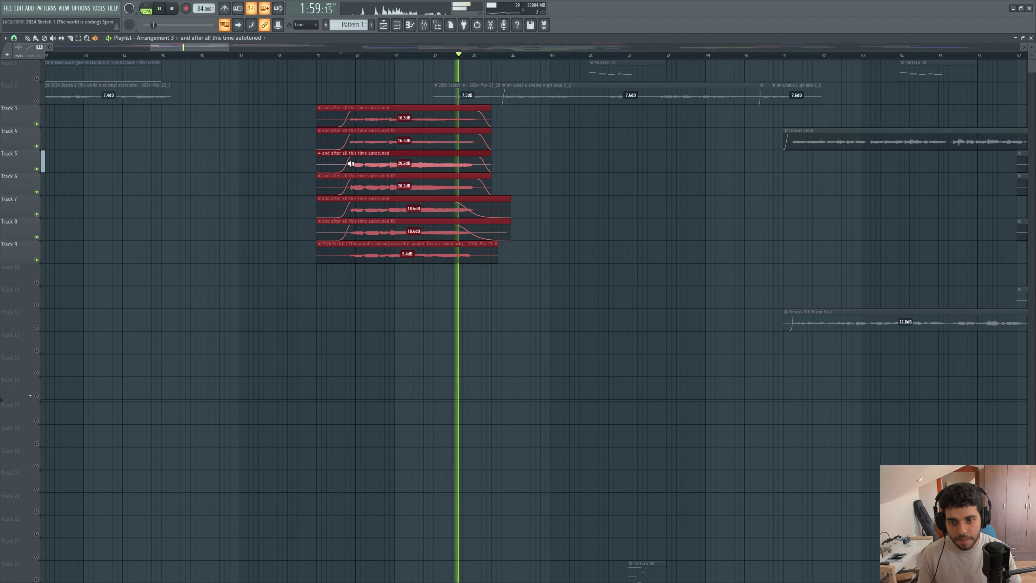
key(space)
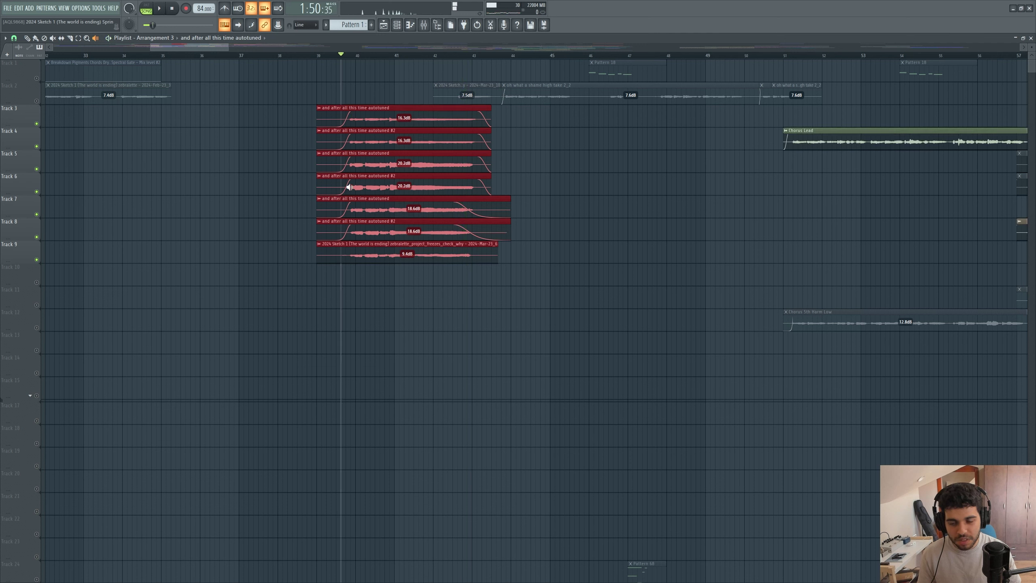
Play the vocal clips on tracks 7 and 9 from about bar 39, and lower all selected clips' gain together until track 3's reads -2.3 dB.
key(space)
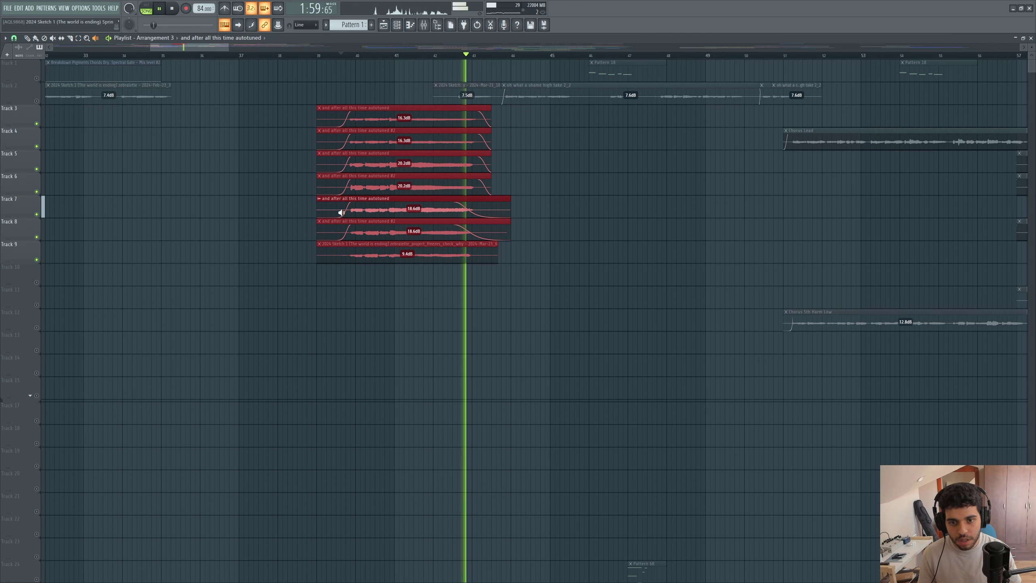
key(space)
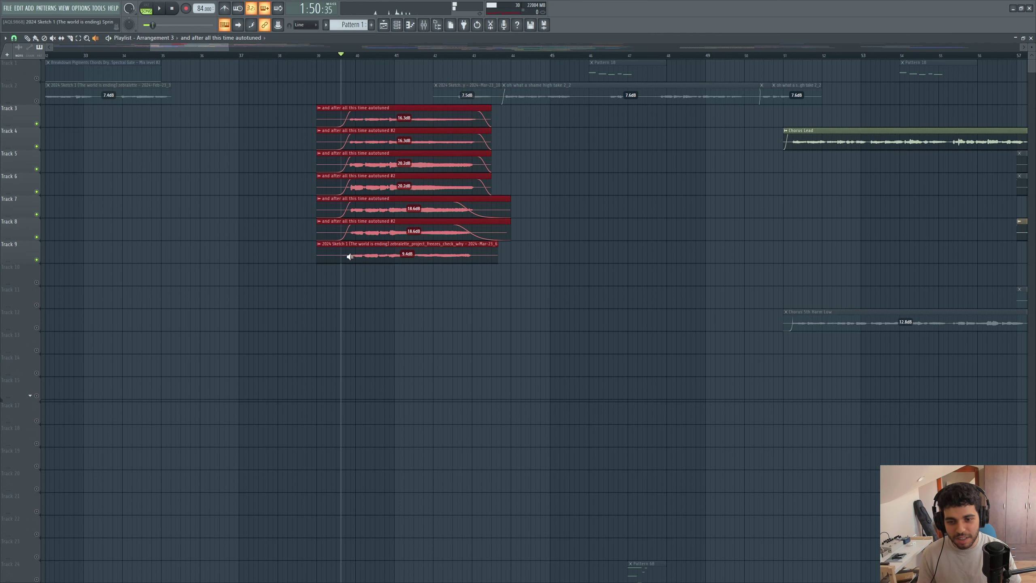
drag(222, 47, 227, 47)
right_click(279, 255)
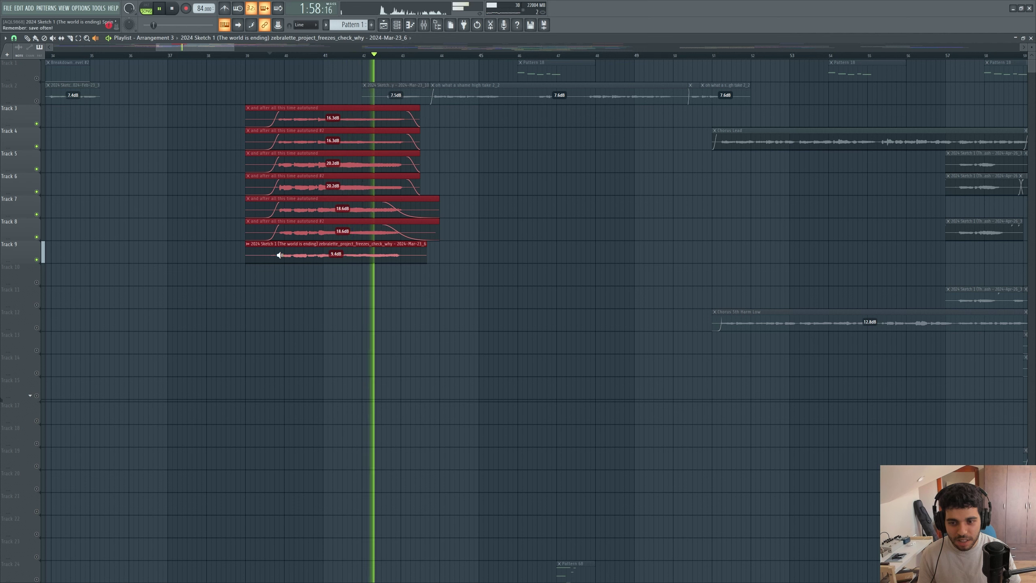
key(space)
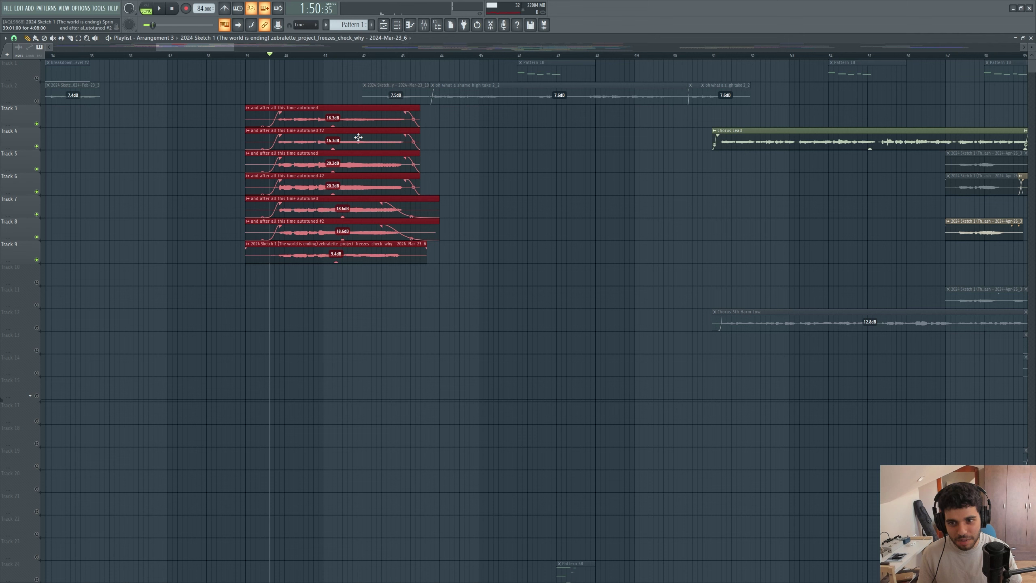
drag(332, 126, 332, 157)
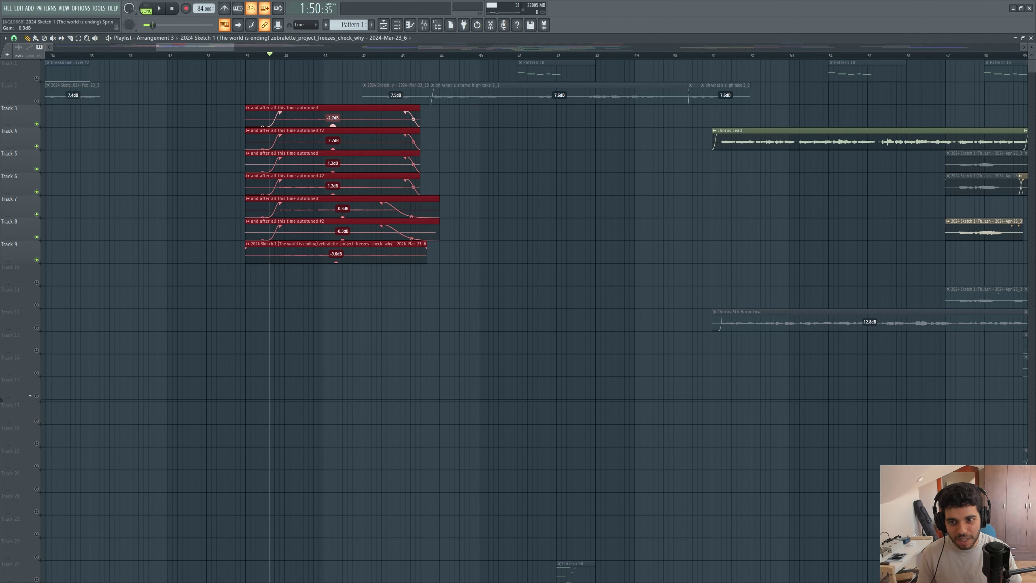
Examine the autotuned vocal's Reverb Send channel and its Rev PLATE-140 reverb in the mixer, and play the vocals from about bar 39.
click(424, 26)
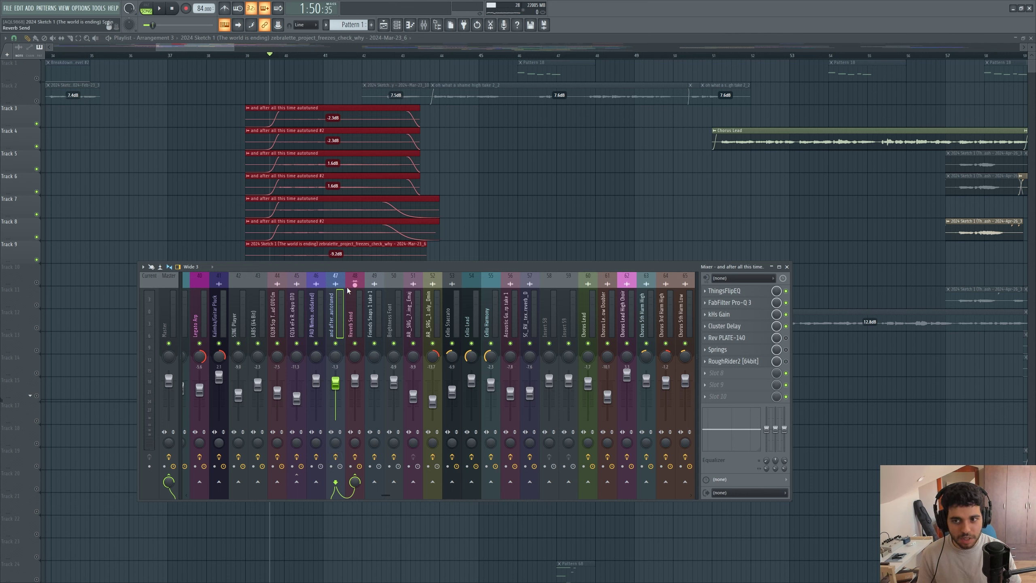
click(353, 306)
click(338, 313)
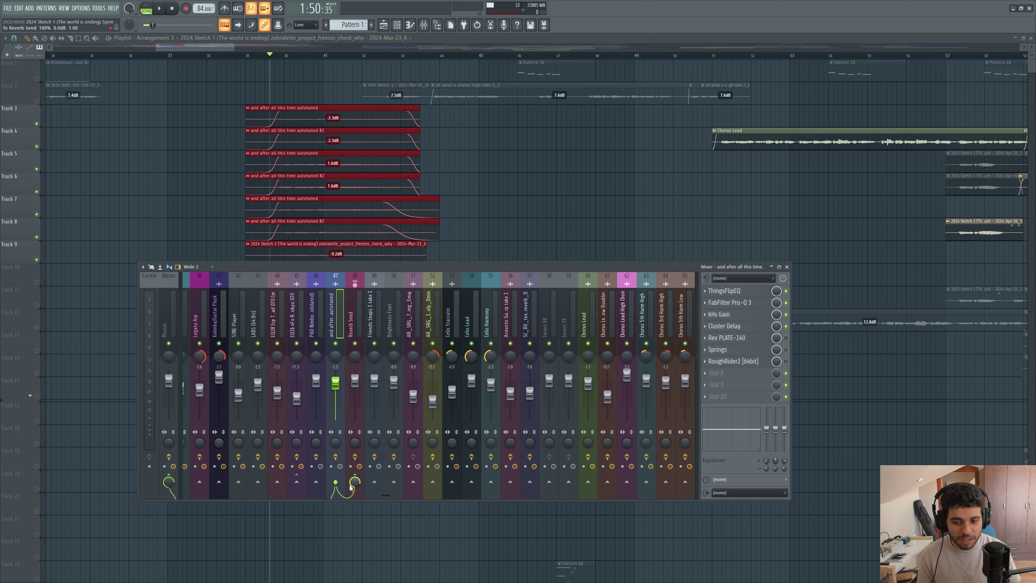
click(360, 315)
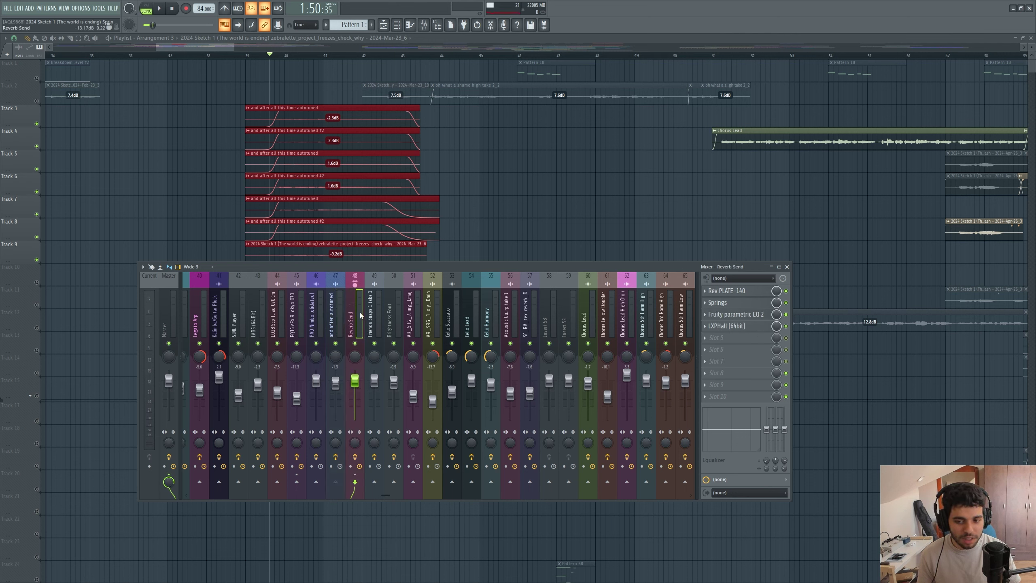
click(718, 293)
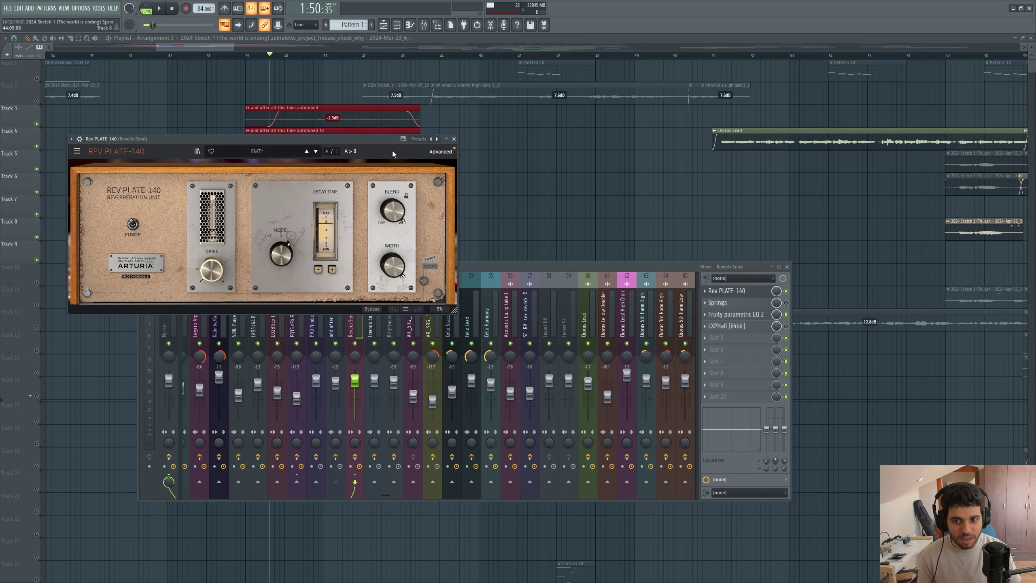
click(454, 139)
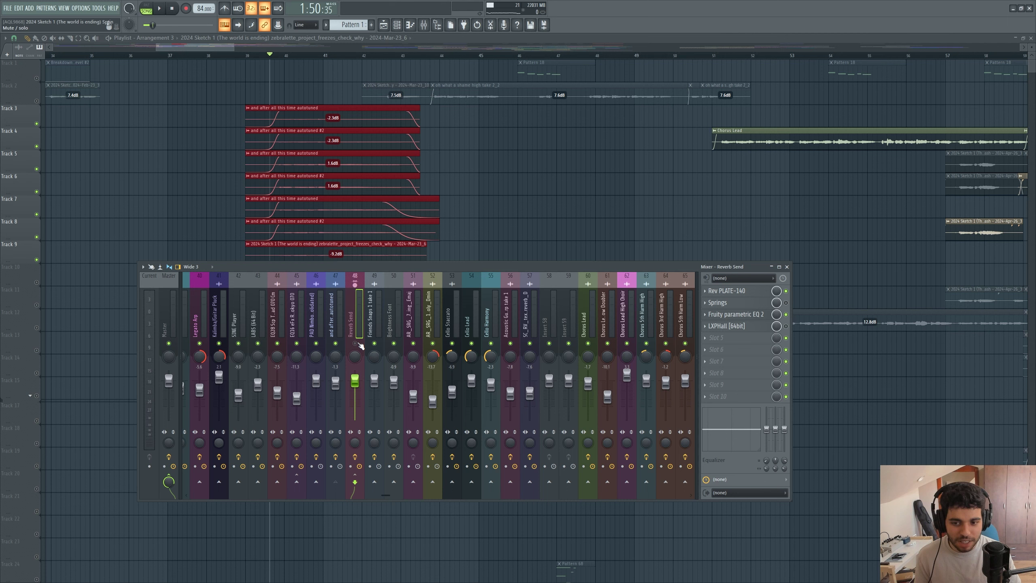
key(space)
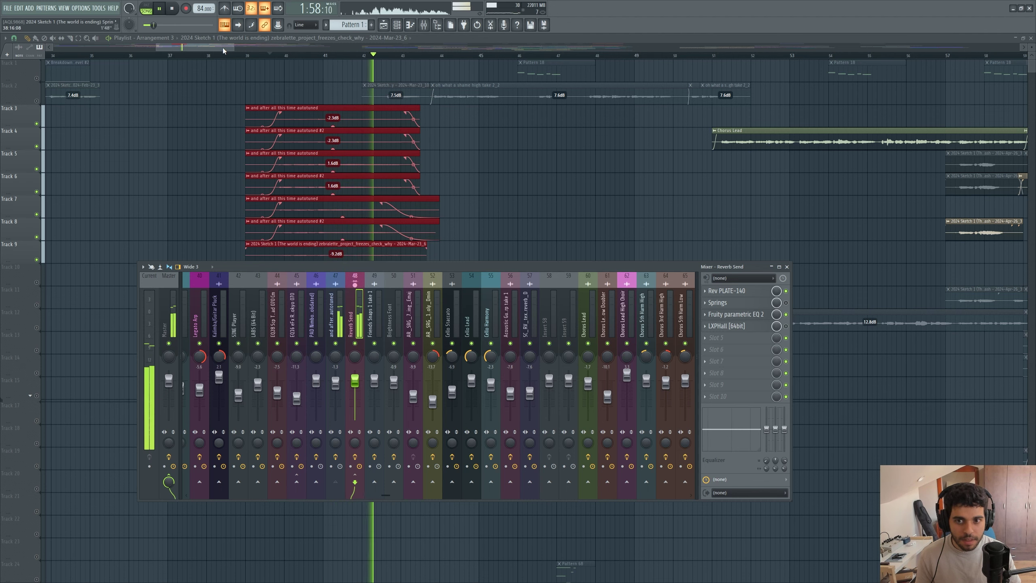
key(space)
key(F9)
Enable tracks 39 to 42 and track 48 and play them together from about bar 39.
scroll(254, 238, down, 7)
scroll(248, 286, down, 3)
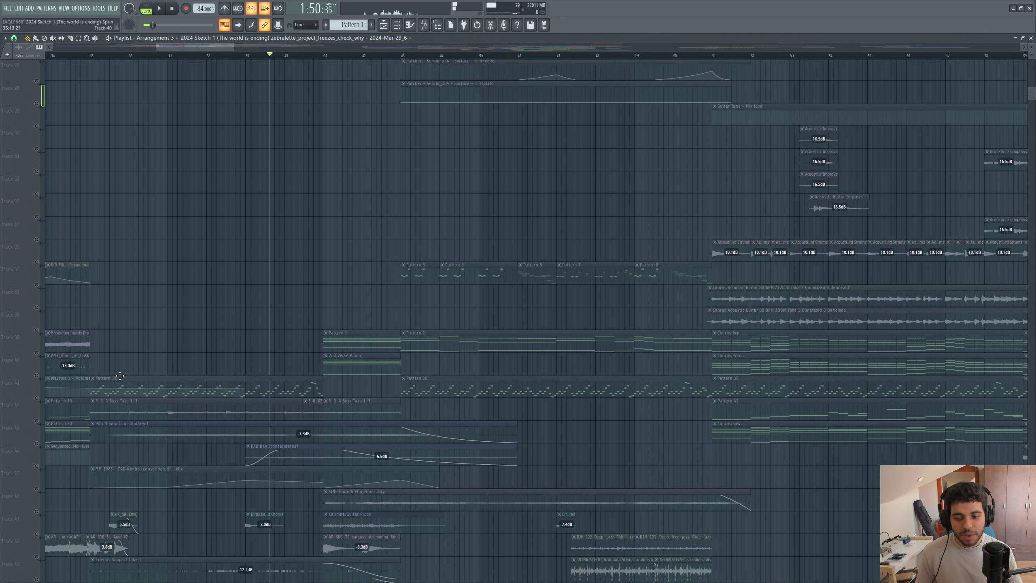
drag(42, 332, 41, 420)
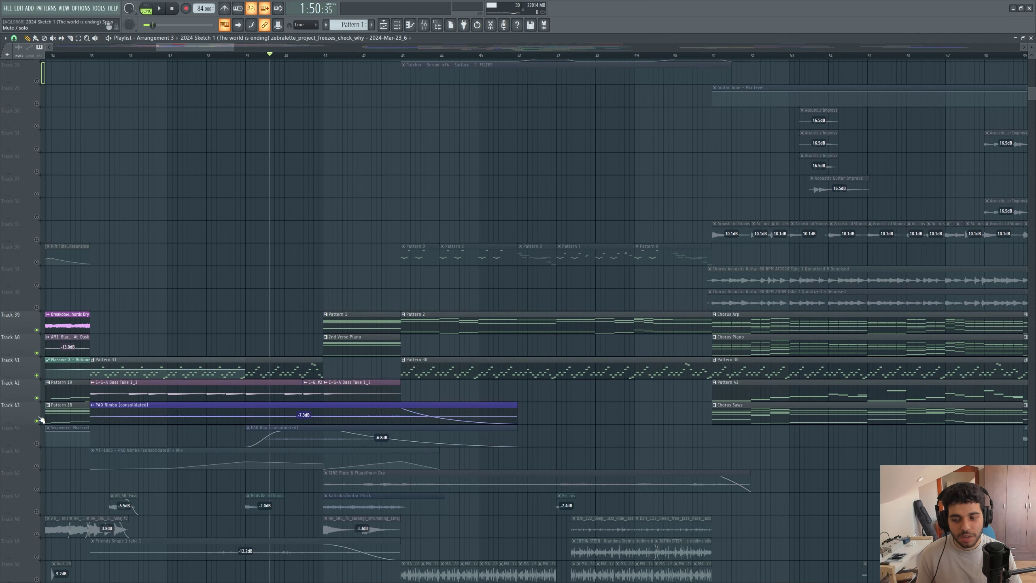
scroll(42, 421, down, 3)
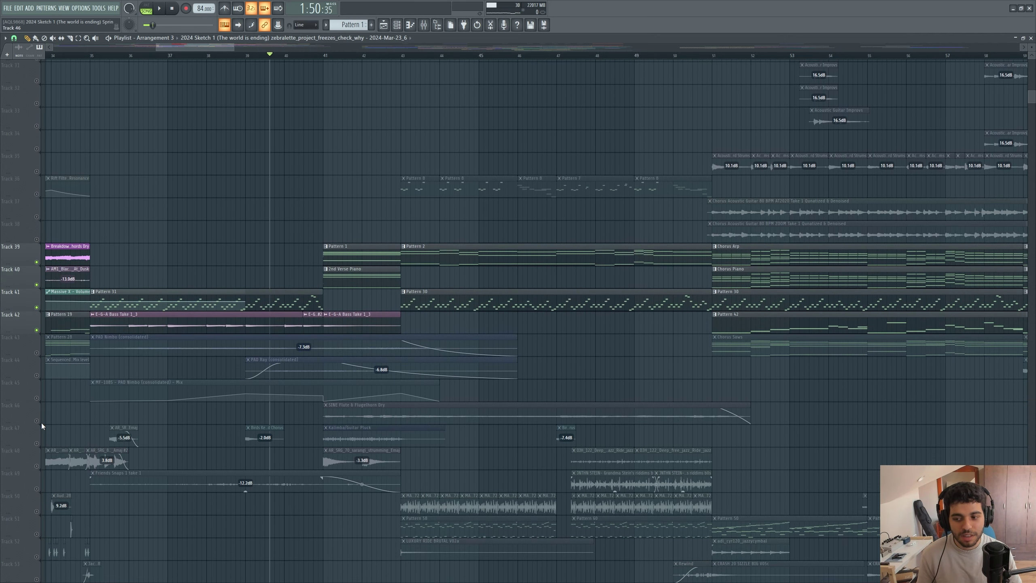
click(41, 422)
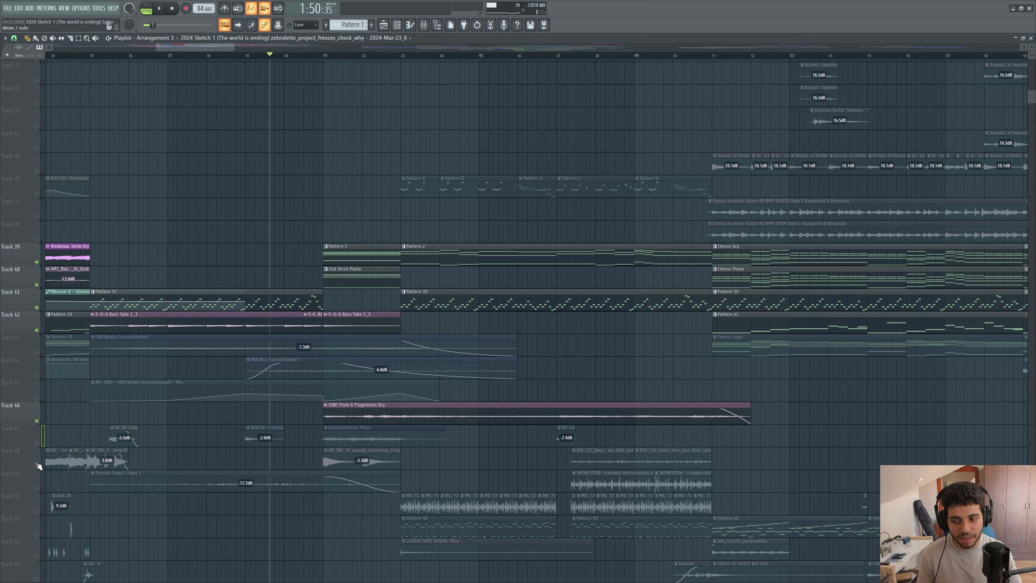
click(37, 465)
key(space)
click(40, 421)
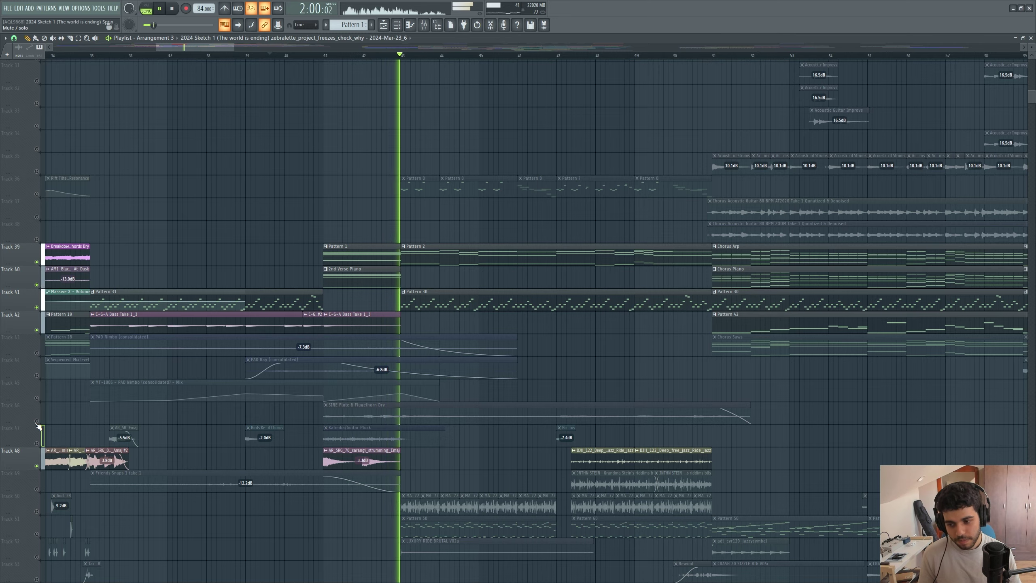
key(space)
Set the playback position to bar 41 and solo track 46 with the SINE Flute & Flugelhorn Dry clip.
drag(233, 47, 248, 59)
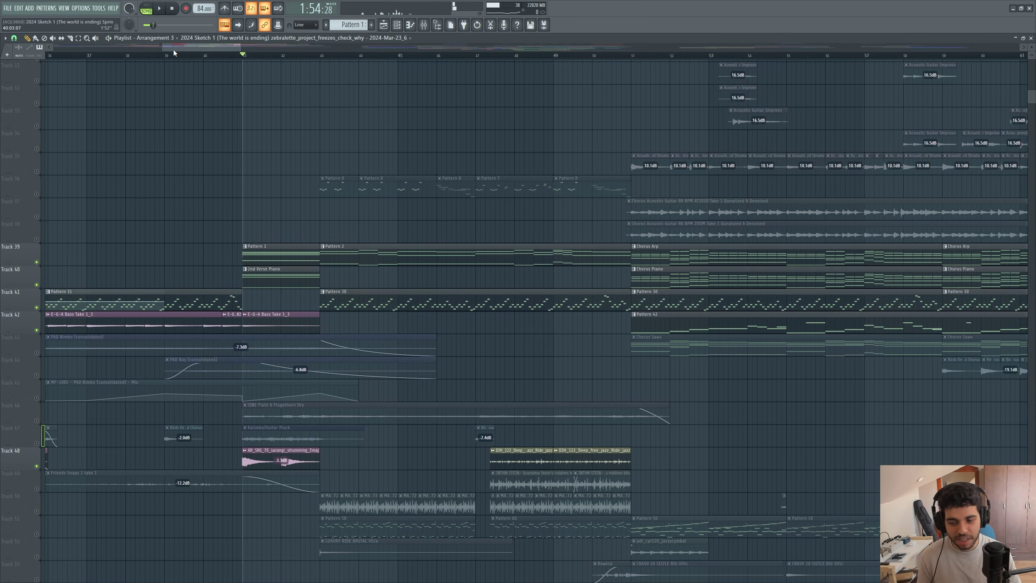
mouse_move(162, 47)
mouse_down()
mouse_move(58, 47)
mouse_move(147, 47)
mouse_up()
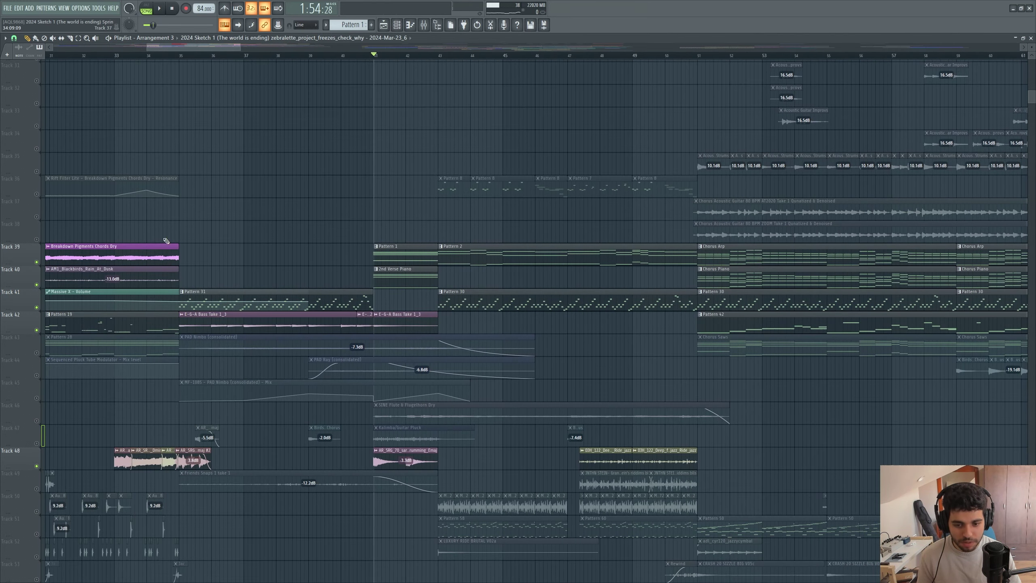
click(40, 417)
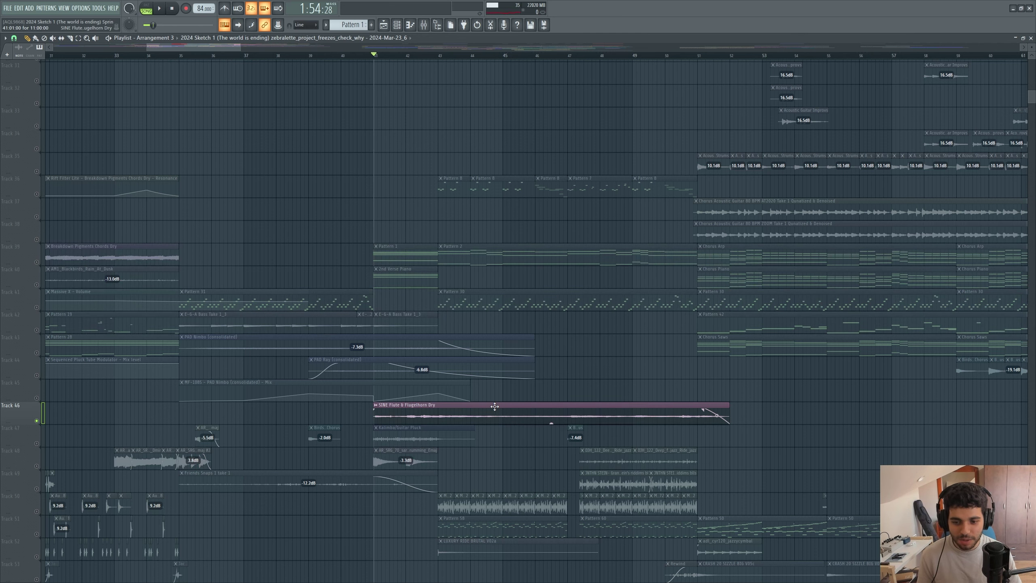
scroll(502, 391, down, 4)
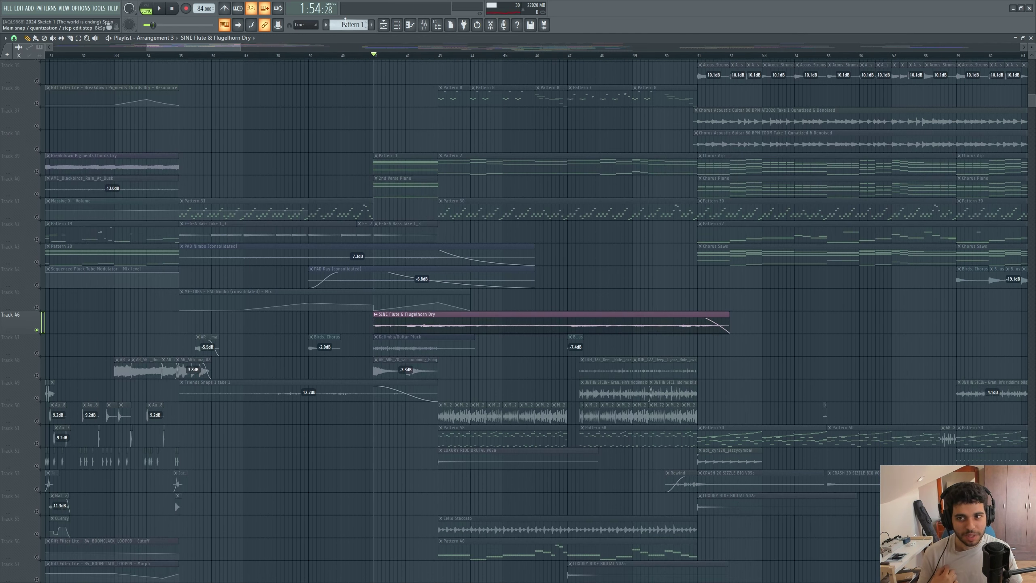
Insert a new track below track 46 and place the Whisper Ensemble pattern on it at bar 41.
click(348, 24)
click(377, 272)
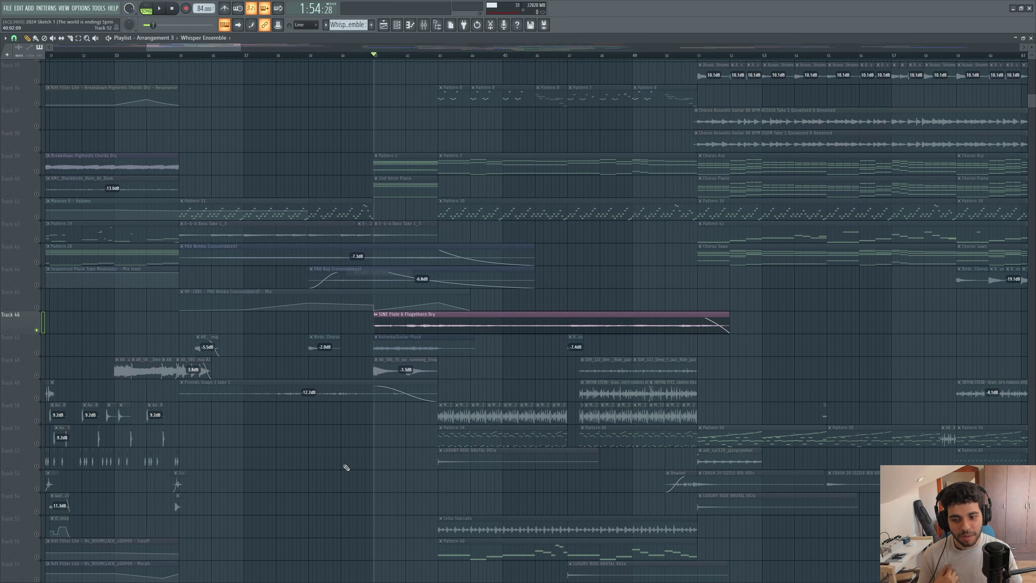
drag(396, 327, 427, 363)
right_click(22, 338)
click(55, 506)
ctrl+click(406, 346)
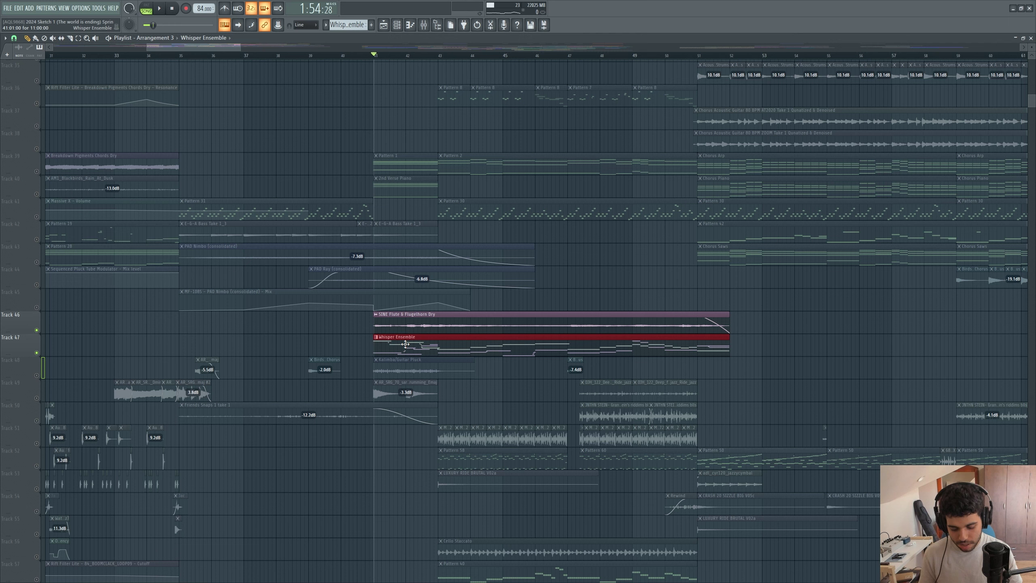
Play the flute and flugelhorn part from bar 41 while examining the Whisper Ensemble pattern's SINE Player notes in the piano roll.
click(412, 27)
key(space)
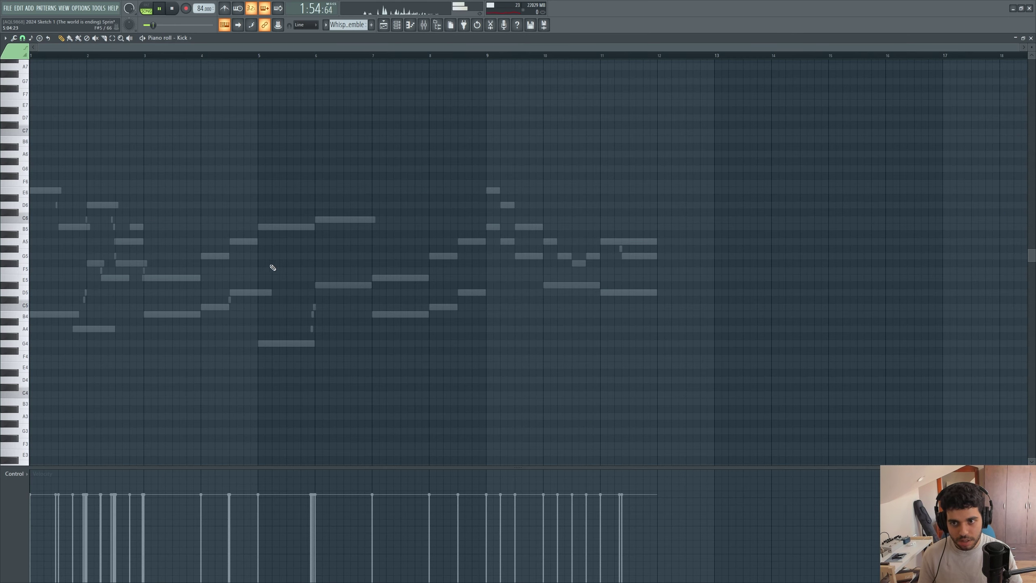
click(185, 38)
click(212, 22)
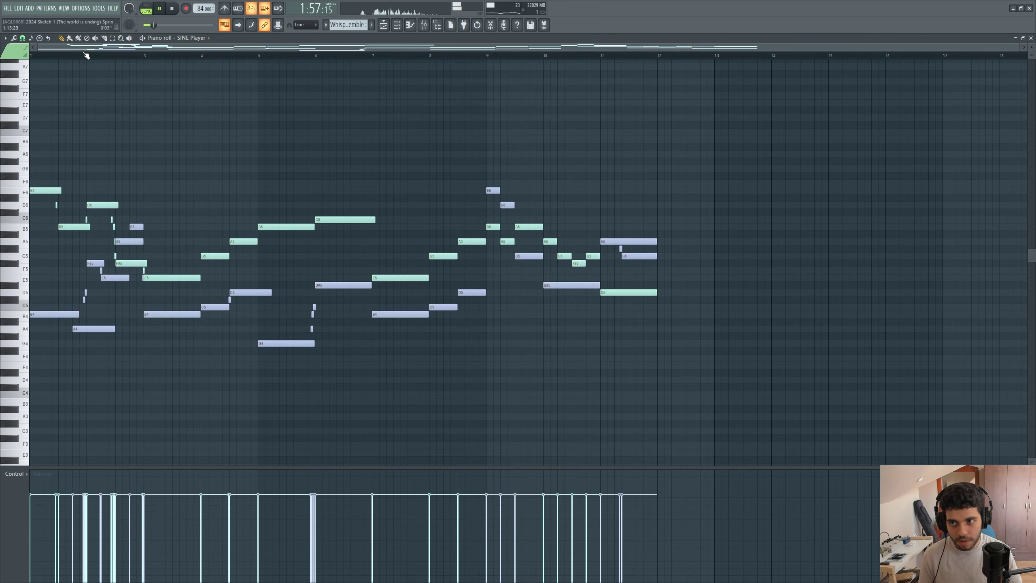
key(F5)
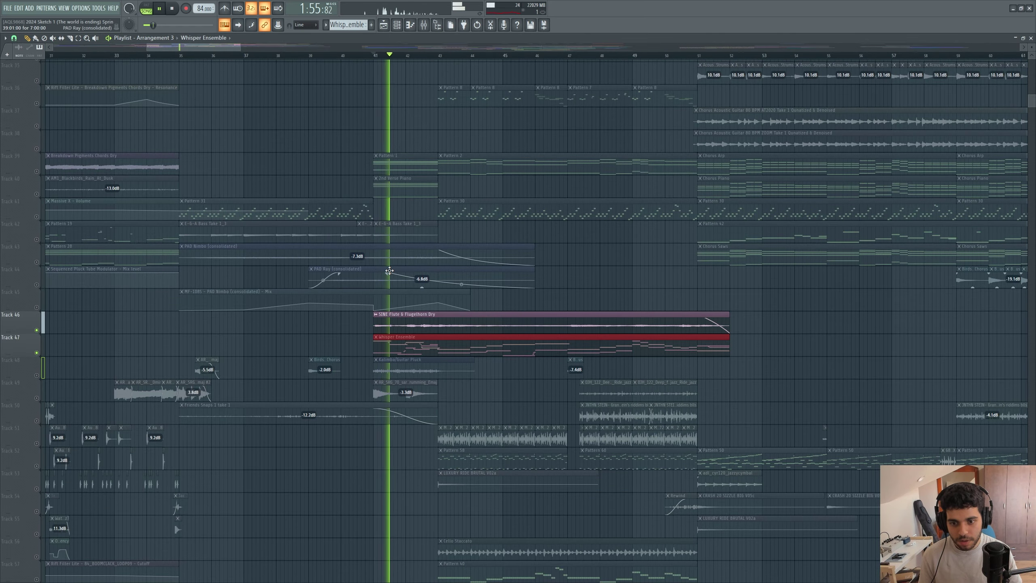
ctrl+scroll(429, 360, up, 4)
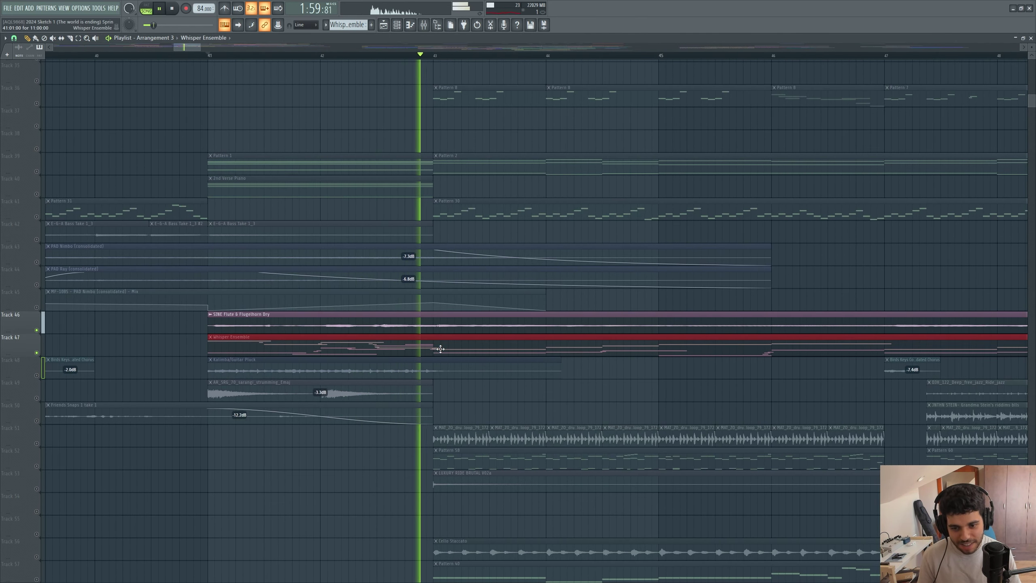
scroll(266, 46, down, 4)
drag(265, 43, 242, 48)
key(space)
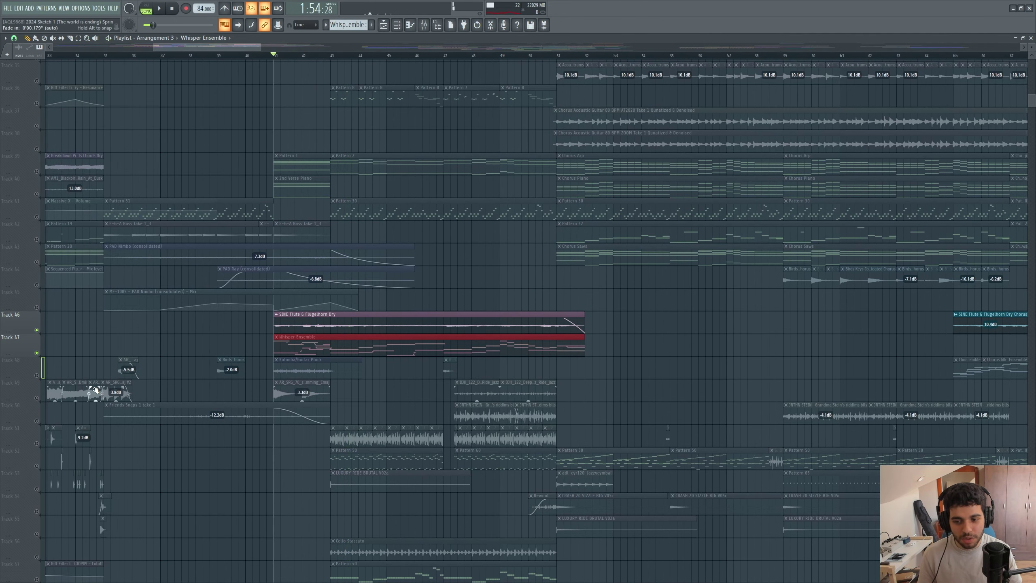
Enable tracks 39 to 41, play them with tracks 46 and 47 from bar 41, and select the SINE Flute & Flugelhorn pattern source.
scroll(94, 391, up, 2)
click(37, 240)
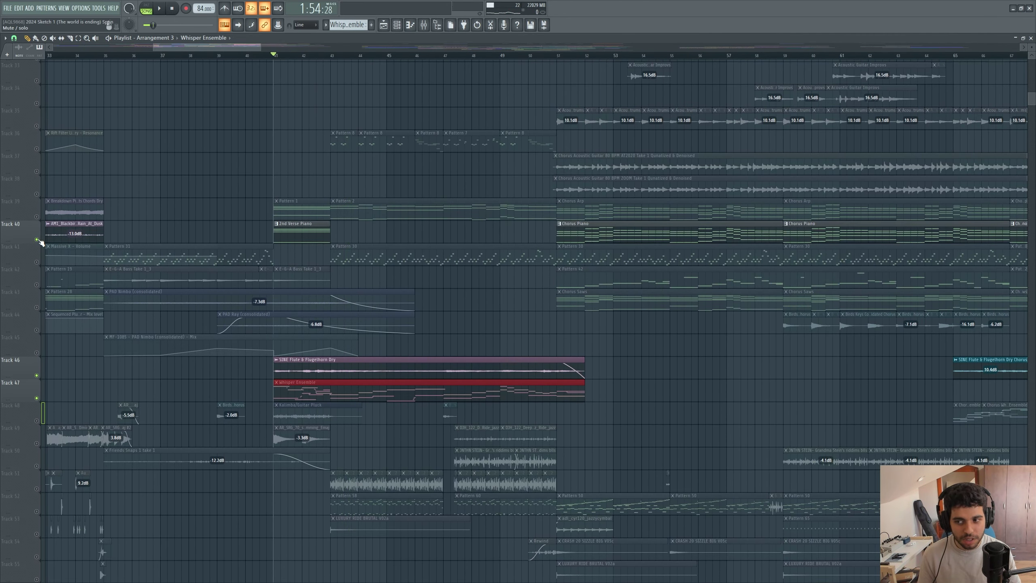
click(37, 217)
click(36, 262)
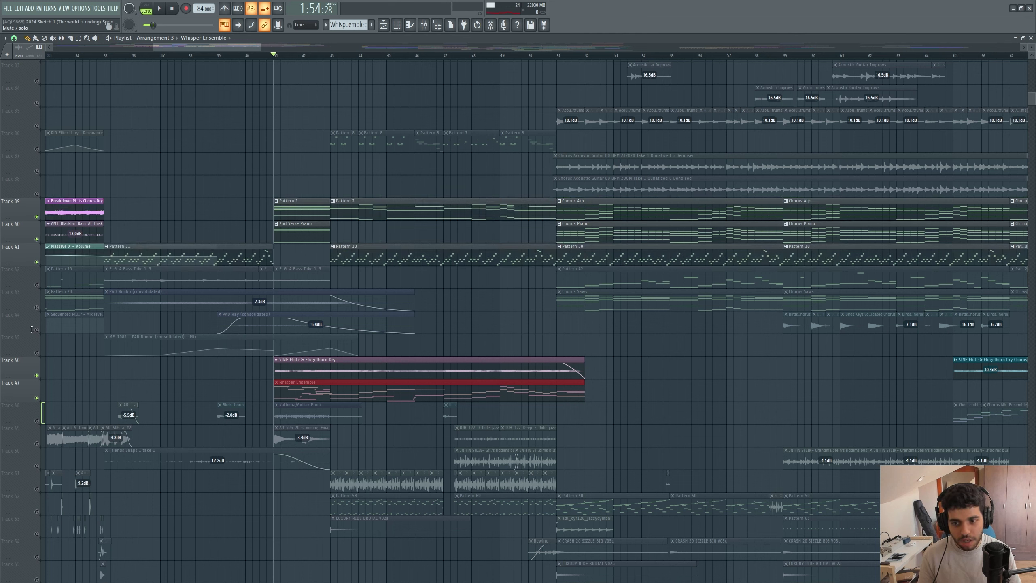
key(space)
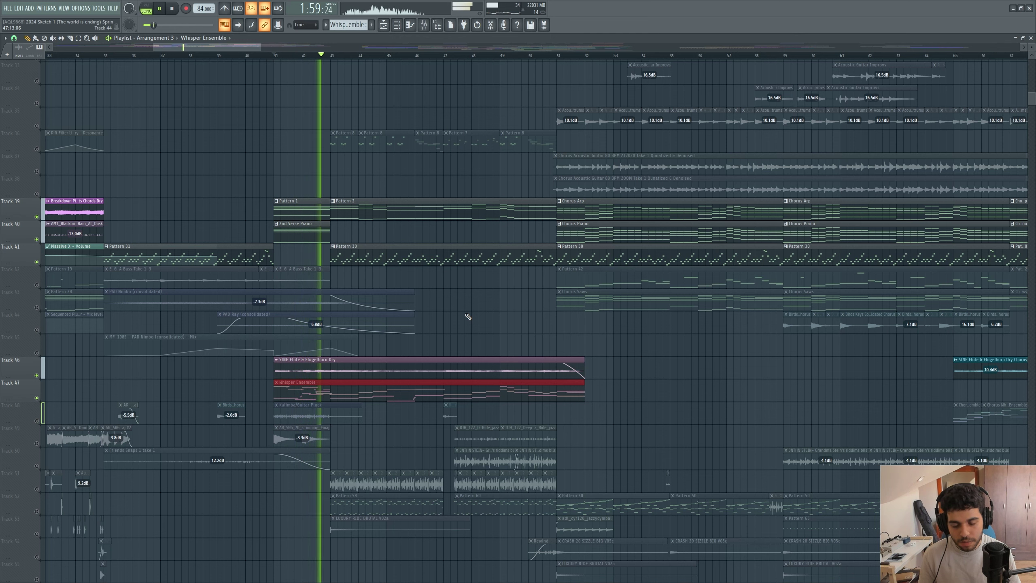
click(447, 360)
key(F9)
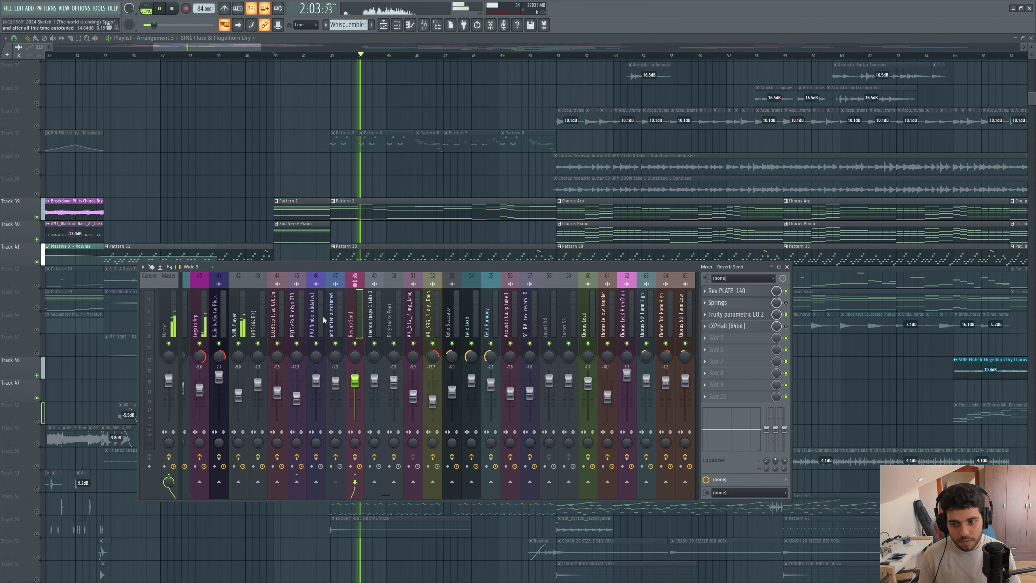
key(F9)
key(space)
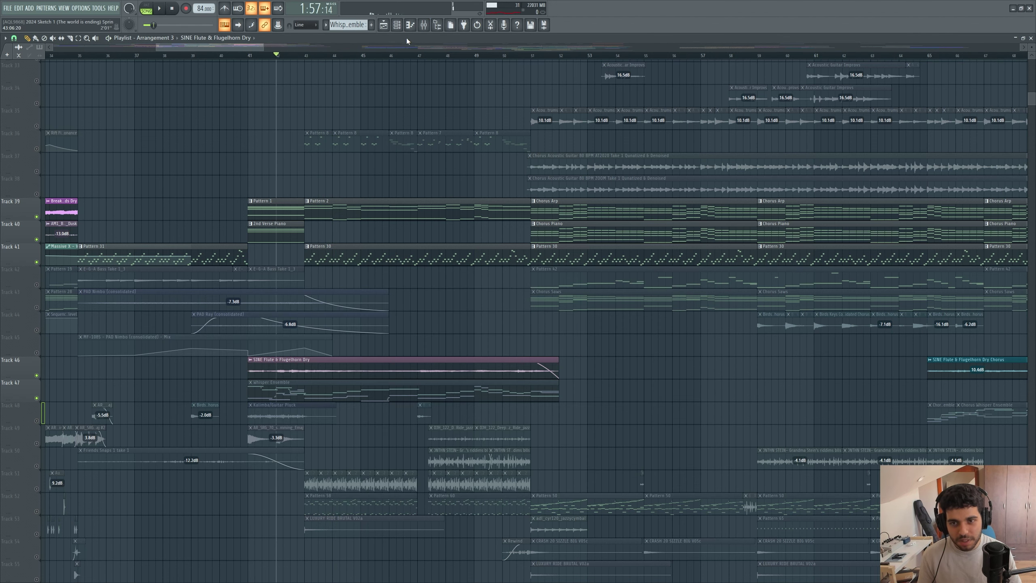
Solo the SINE Player mixer channel and open its Spectral Compressor effect.
click(426, 27)
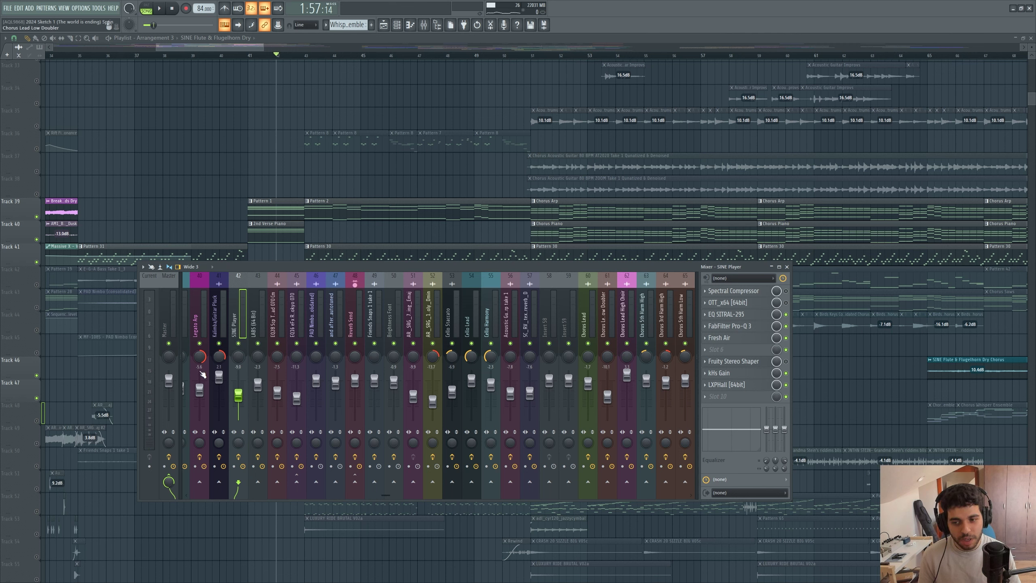
right_click(238, 343)
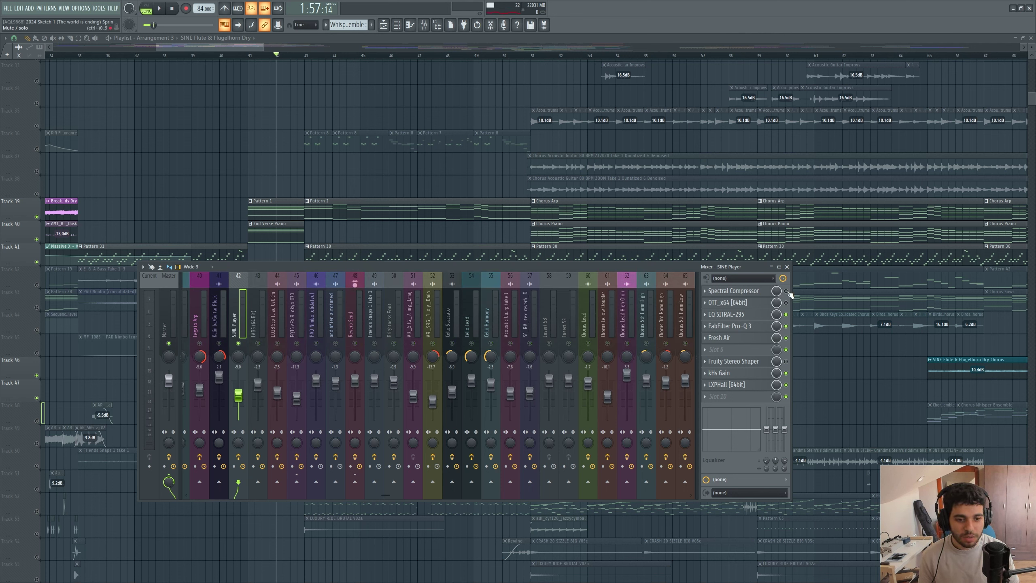
click(751, 296)
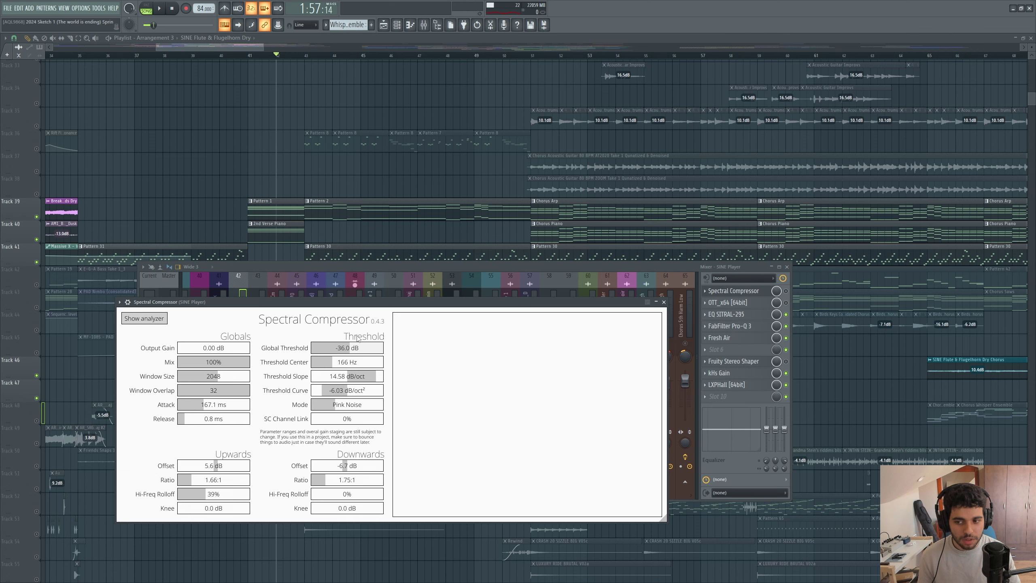
Play the SINE Player channel from bar 42, comparing its sound with the Spectral Compressor bypassed and enabled.
drag(399, 310, 396, 264)
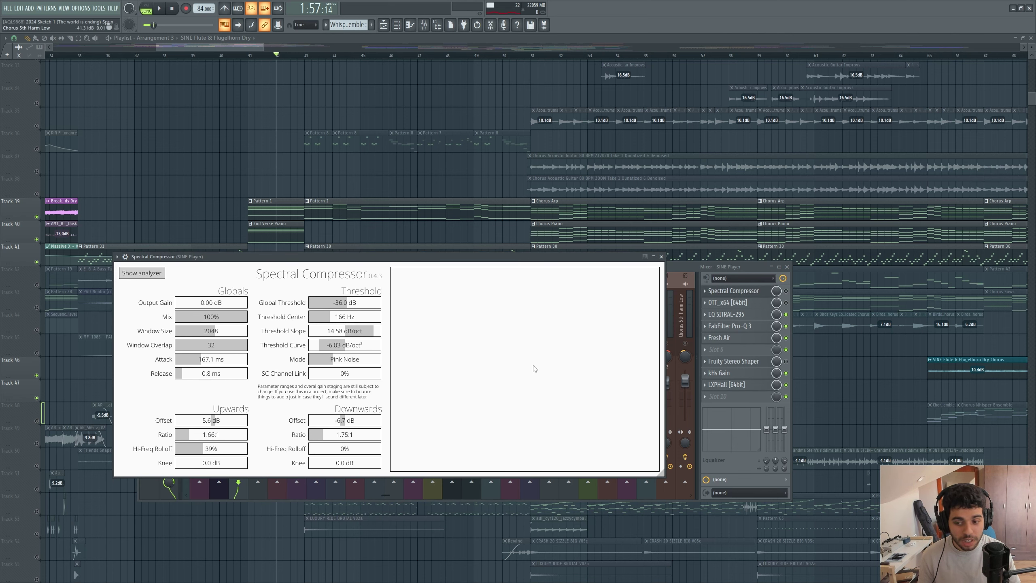
drag(531, 259, 534, 331)
key(space)
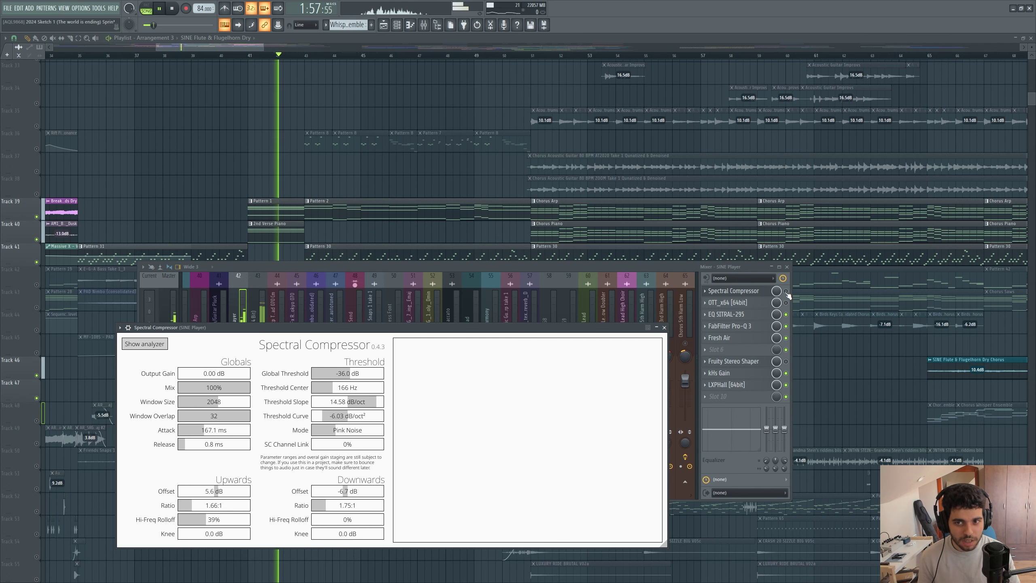
click(786, 292)
drag(550, 265, 531, 92)
key(space)
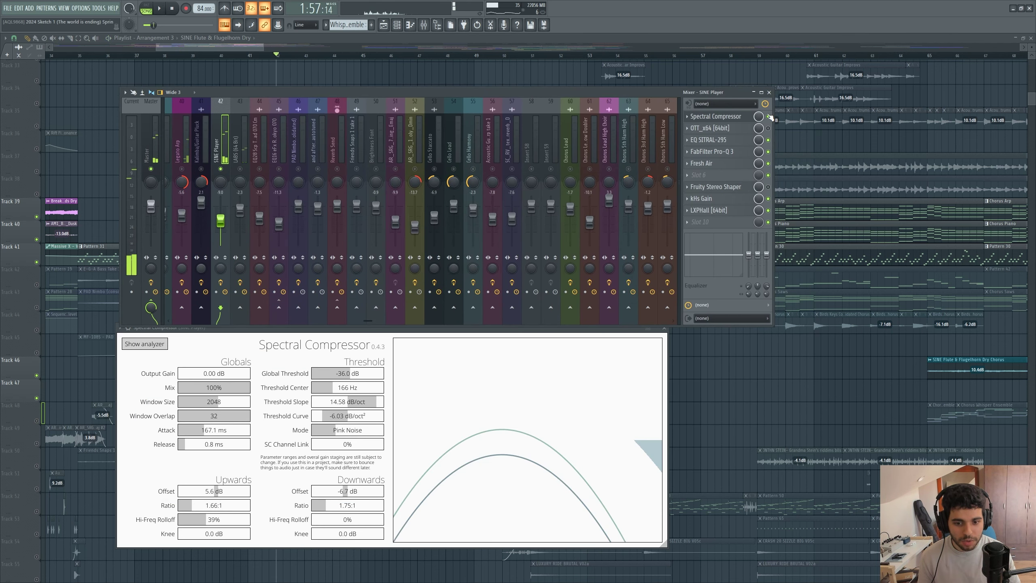
key(space)
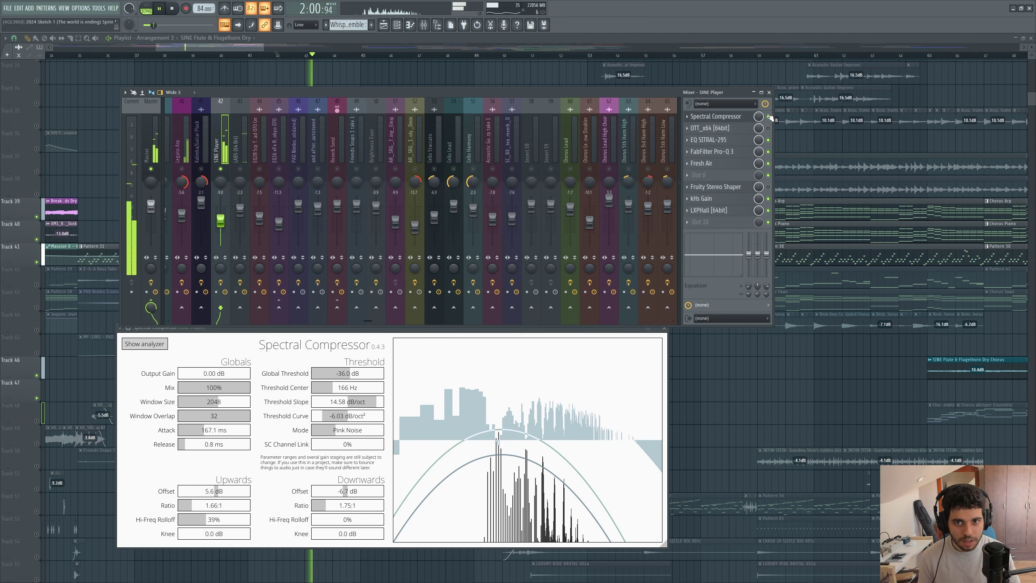
key(space)
Close the Spectral Compressor, unmute all playlist tracks and play the full arrangement from bar 43.
drag(493, 124, 507, 413)
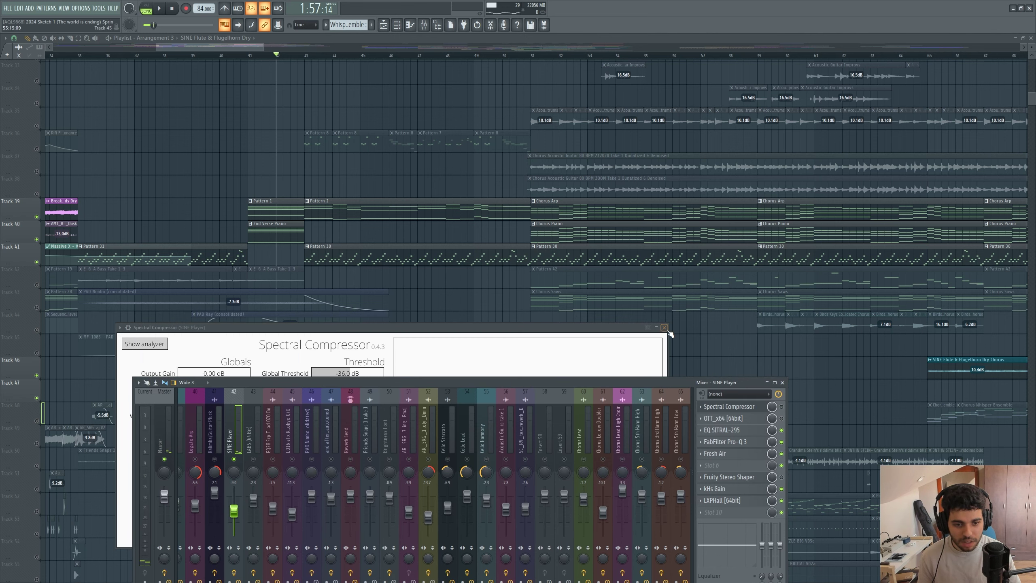
click(664, 328)
click(310, 56)
click(327, 55)
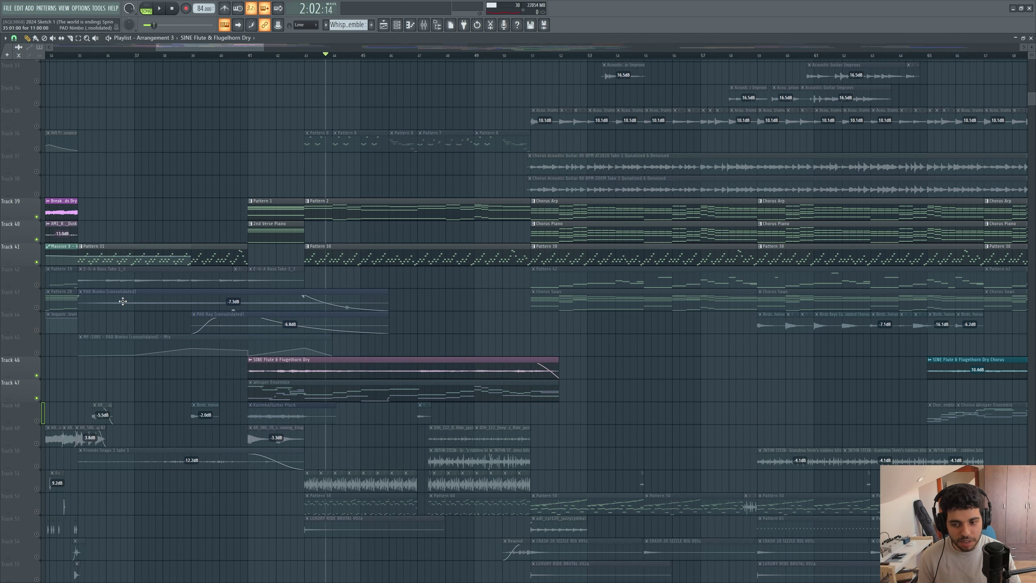
right_click(38, 240)
right_click(38, 239)
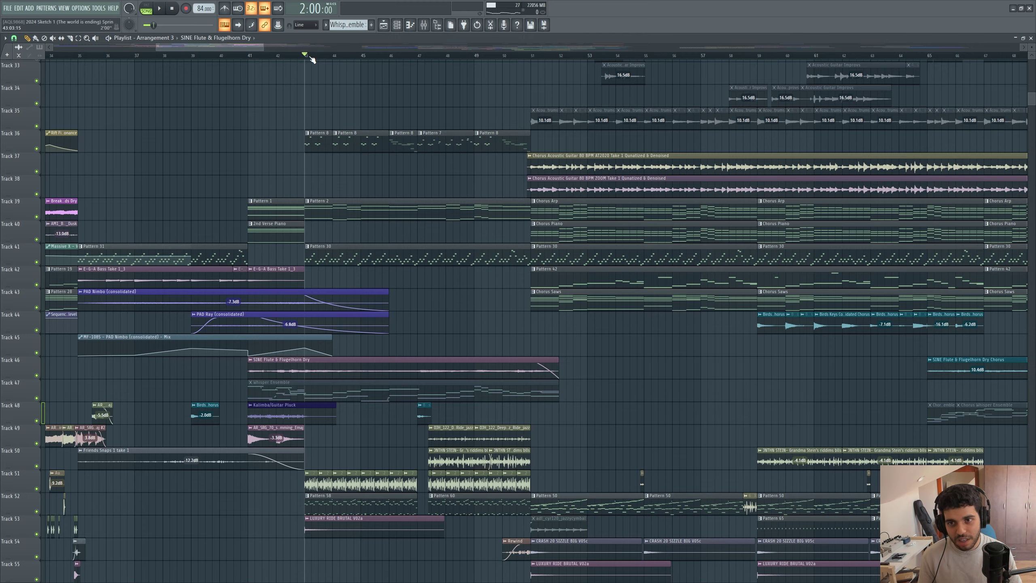
scroll(322, 143, up, 3)
key(space)
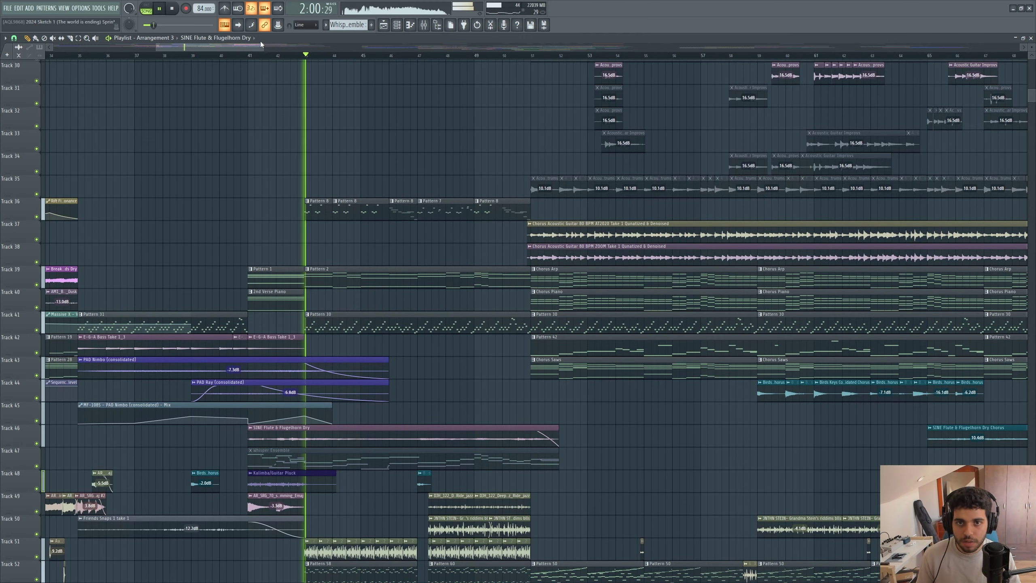
Run the macro that switches smart disable for all plugins while the full arrangement plays.
click(98, 8)
mouse_move(122, 34)
click(224, 94)
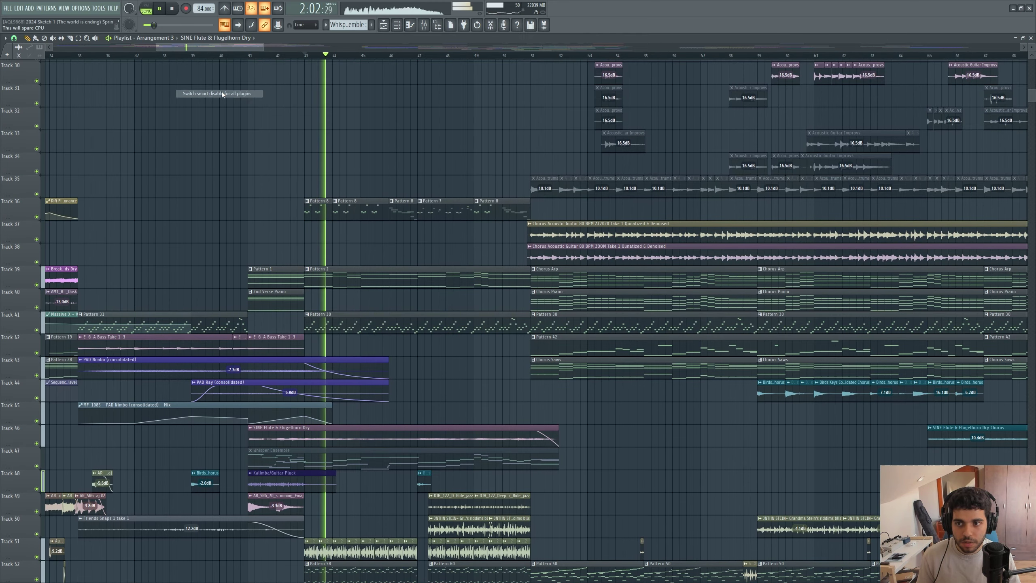
drag(228, 47, 234, 48)
scroll(197, 250, up, 3)
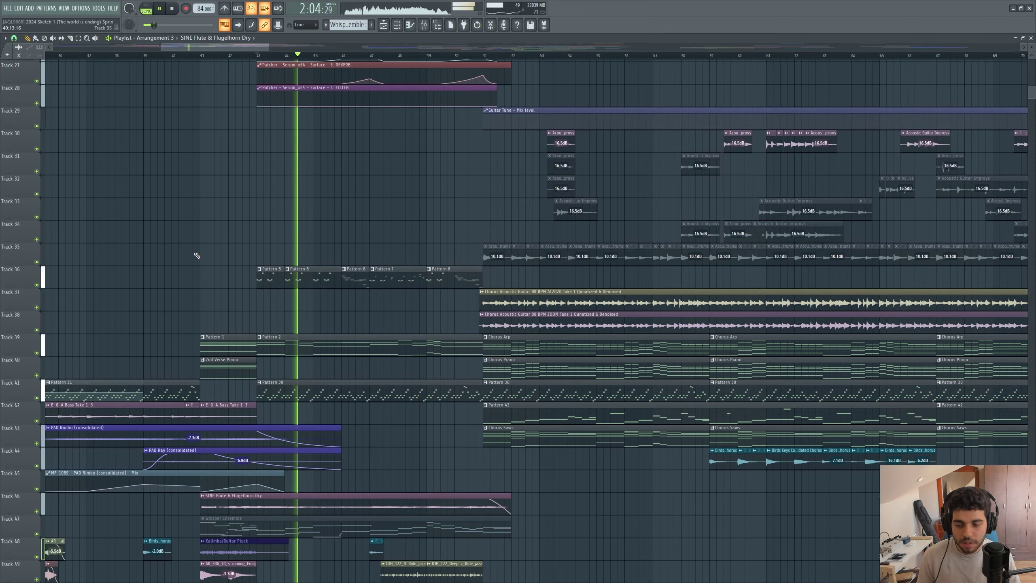
scroll(194, 254, down, 2)
scroll(159, 167, down, 4)
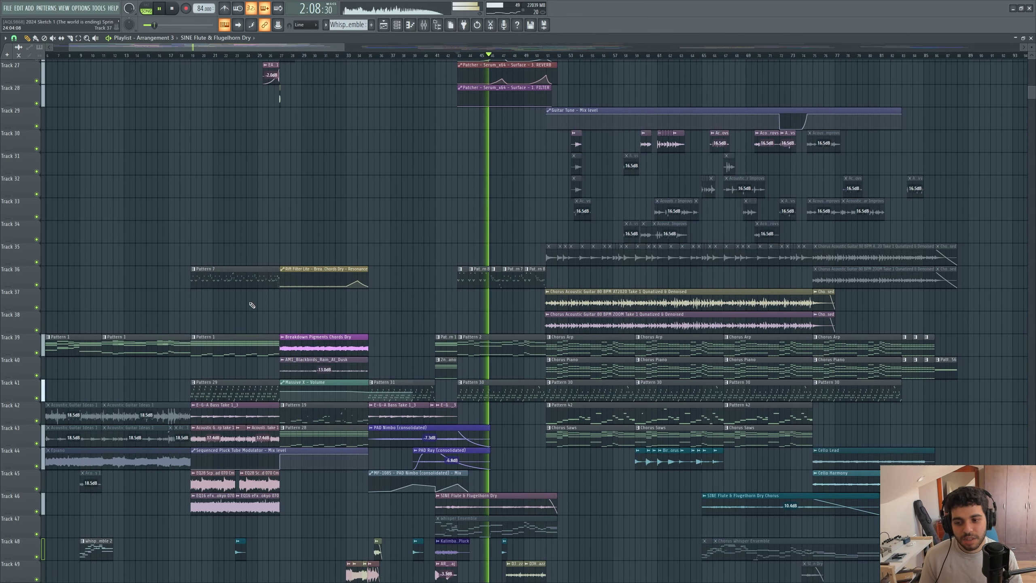
Play the earlier section of the full arrangement around bar 13 and stop playback.
click(159, 8)
drag(192, 47, 262, 48)
key(space)
click(164, 55)
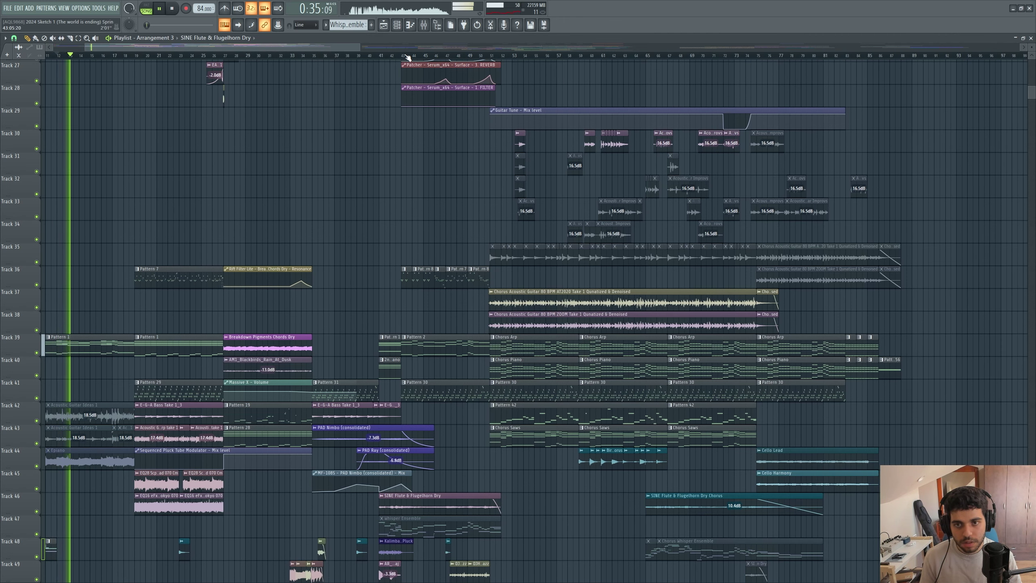
key(space)
Solo the Pattern 58 drums on track 52 and play them briefly from bar 43.
click(407, 55)
click(400, 55)
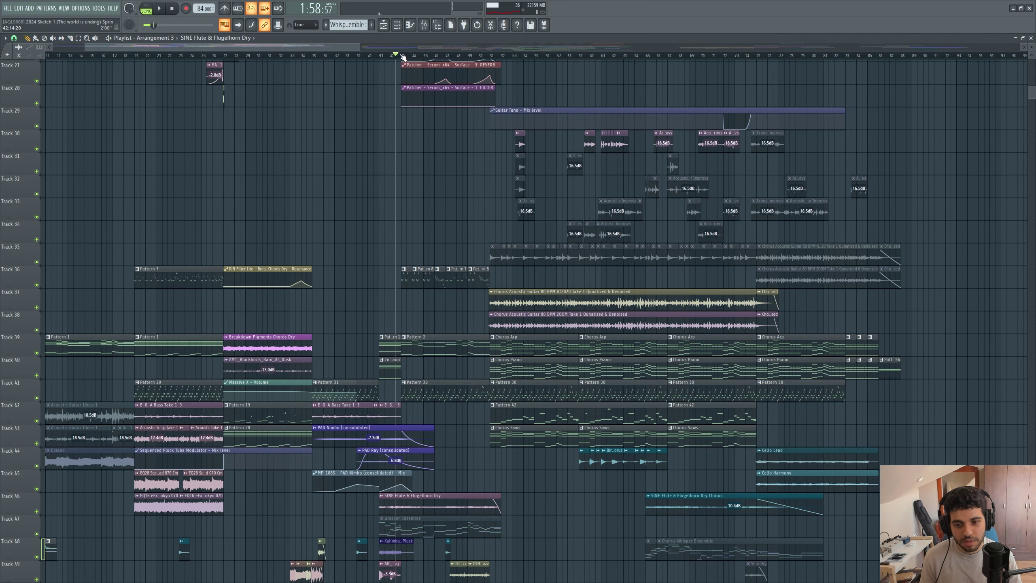
scroll(432, 420, down, 7)
scroll(432, 420, down, 3)
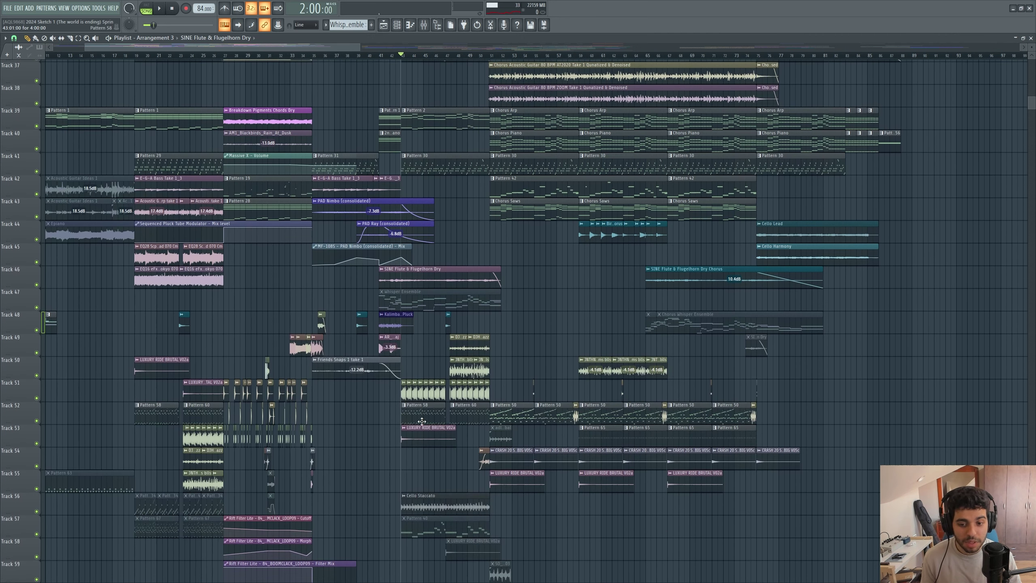
right_click(37, 421)
key(space)
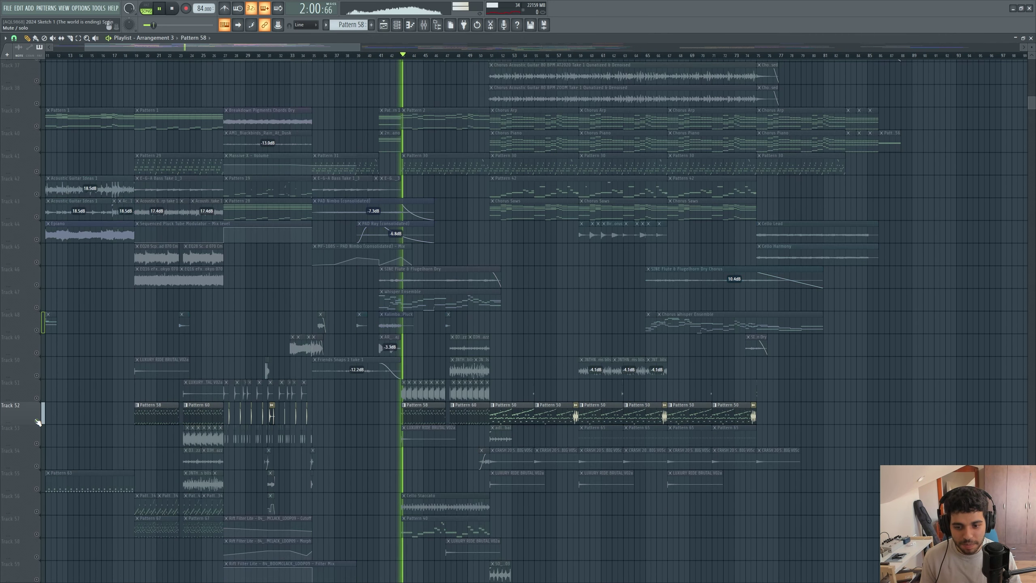
key(space)
Audition track 51 from bar 43, add track 52 to it, and enable tracks 49 and 50 as well.
click(36, 397)
click(37, 421)
key(space)
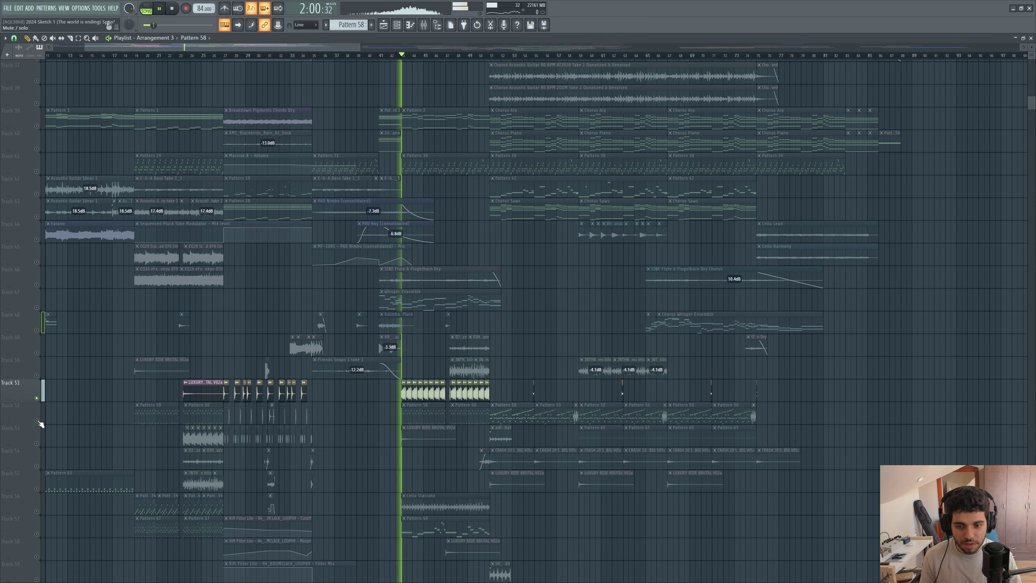
click(37, 420)
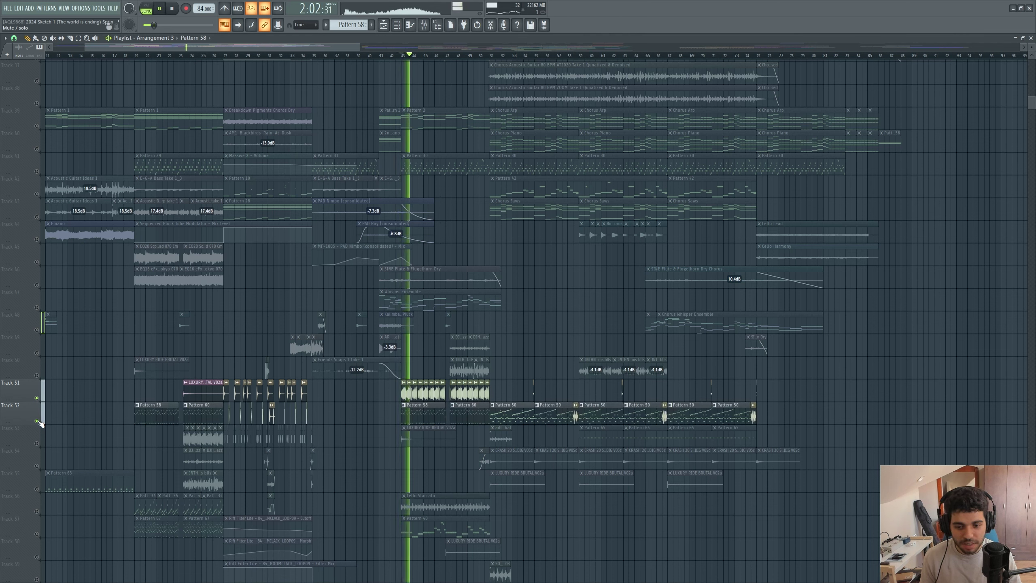
drag(37, 397, 37, 353)
key(space)
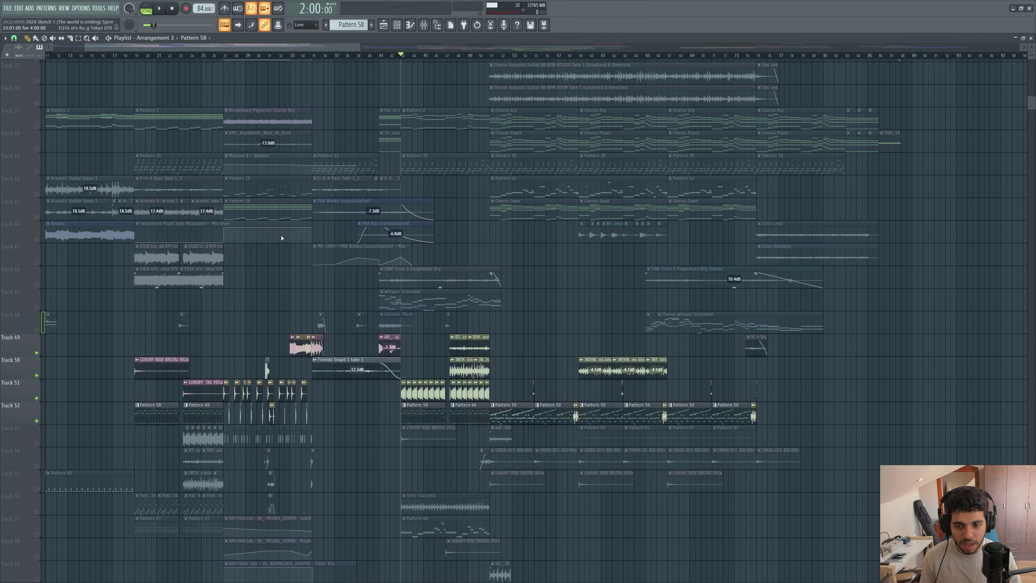
Play the percussion on tracks 49 to 52 from just before bar 47, and unmute all tracks.
click(445, 55)
key(space)
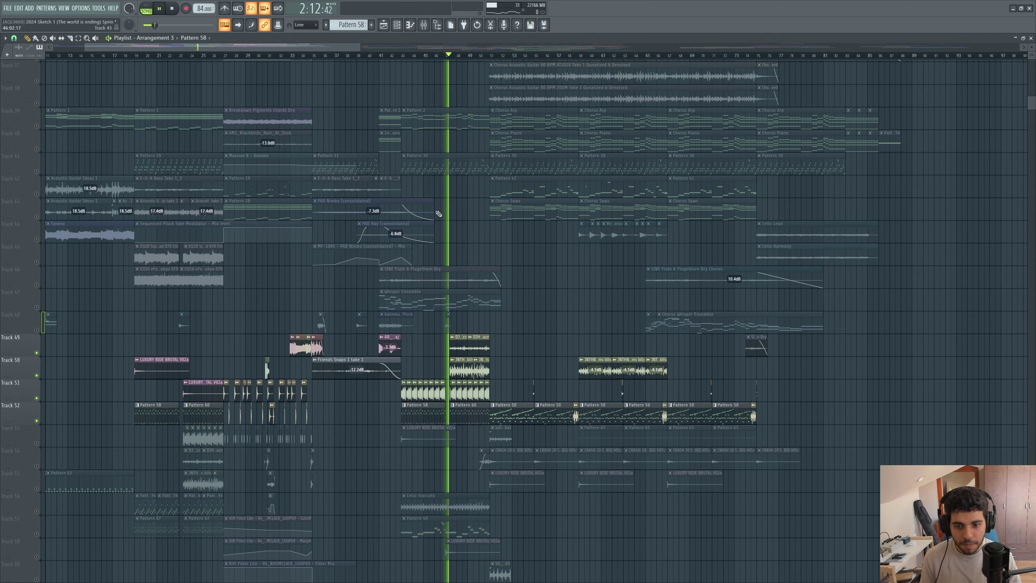
key(space)
ctrl+click(42, 395)
ctrl+click(42, 397)
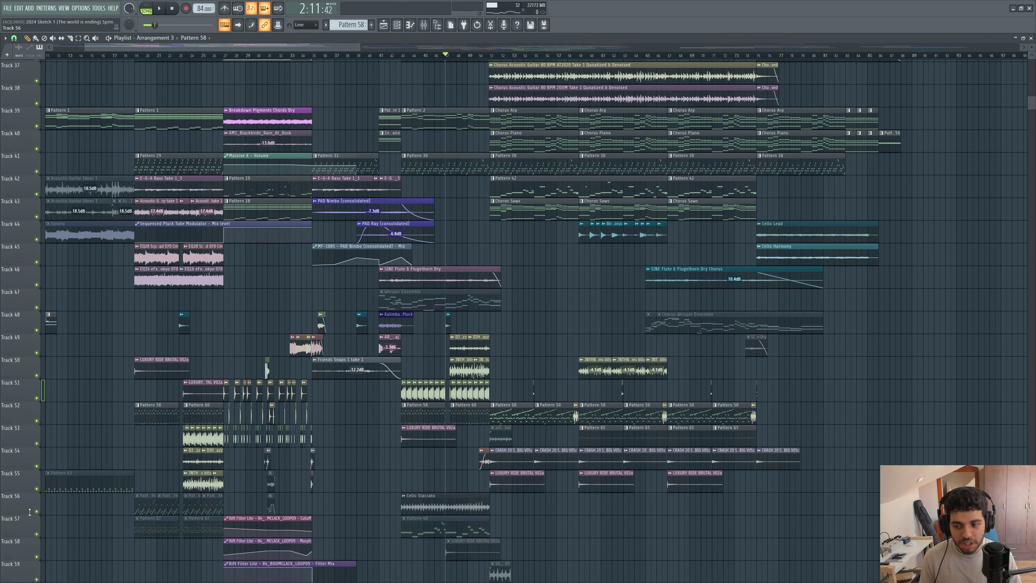
Solo the Cello Staccato on track 56 and play it from bar 43, briefly adding the track 52 drums.
ctrl+click(36, 512)
click(406, 56)
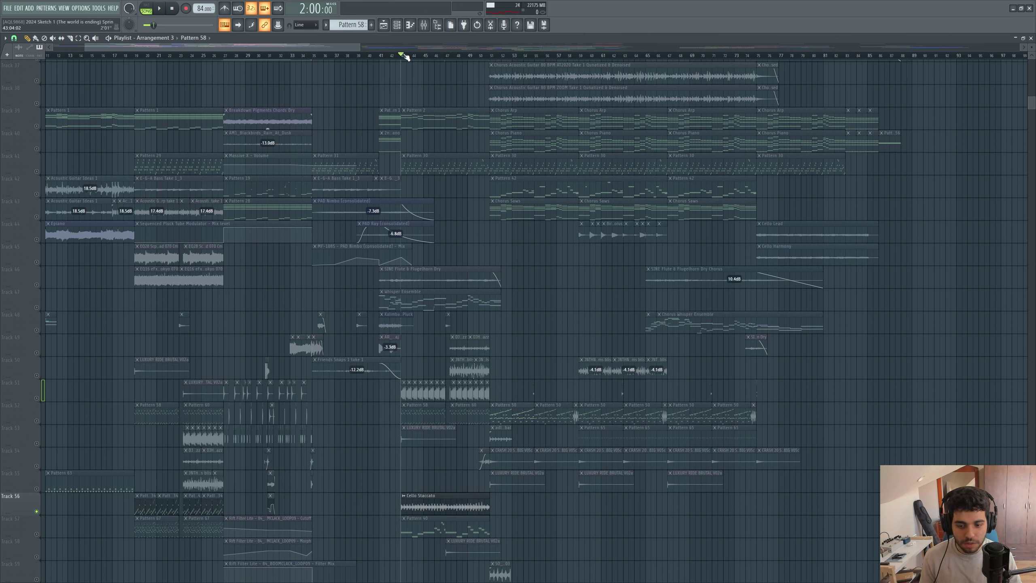
key(space)
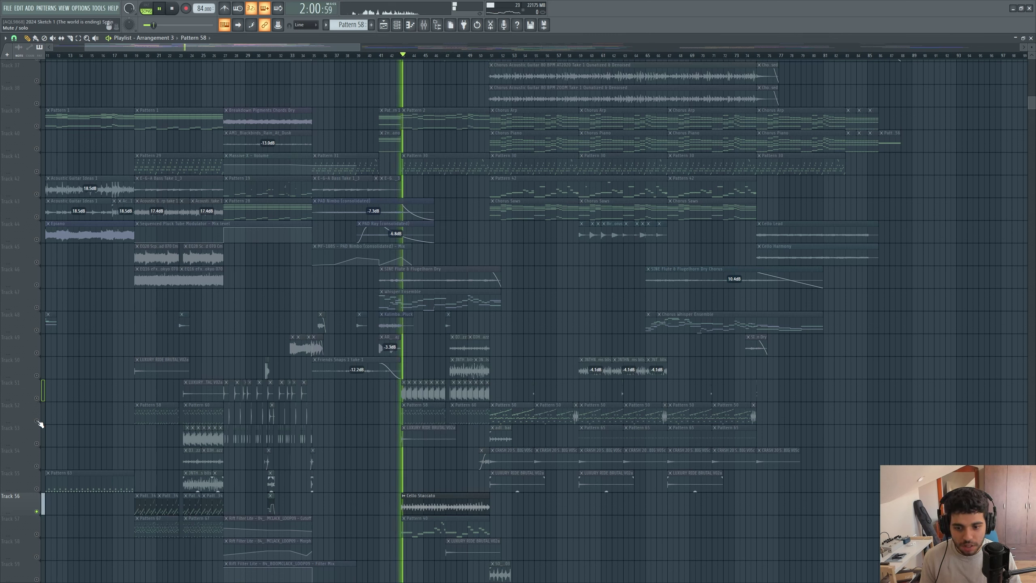
click(37, 420)
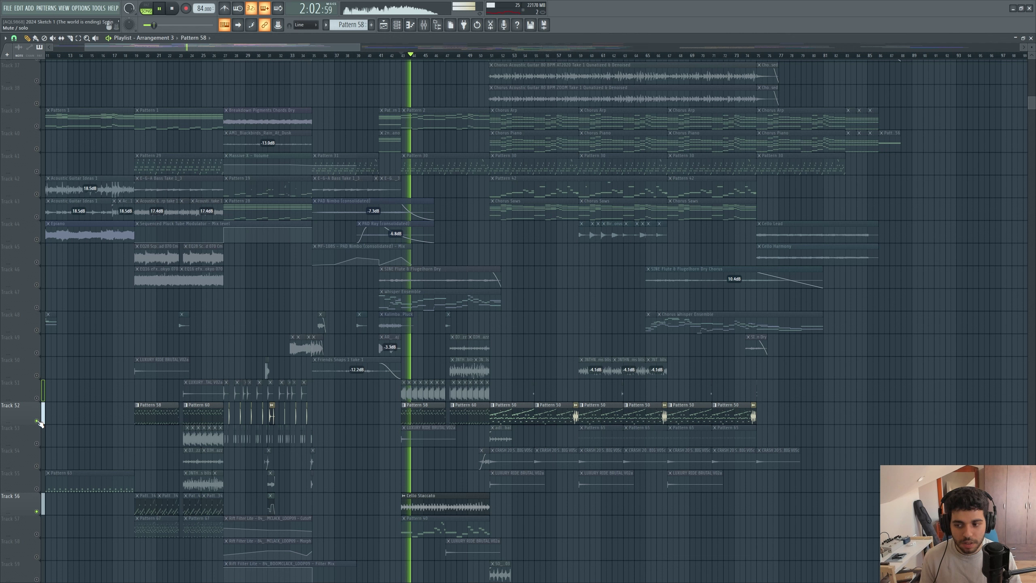
click(37, 421)
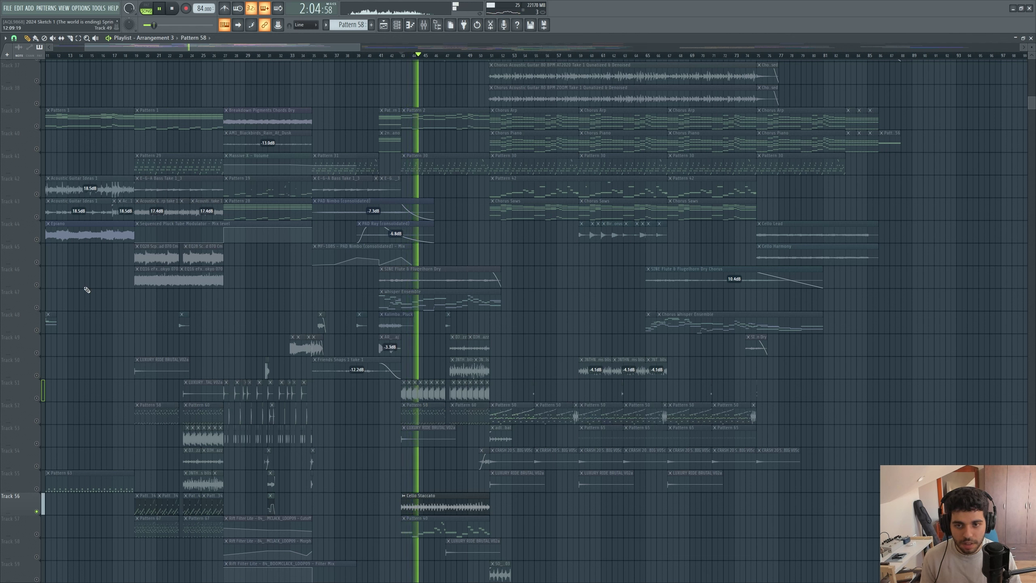
Layer tracks 39, 41, 51 and 52 with the playing Cello Staccato, and unmute all tracks and stop playback.
click(36, 127)
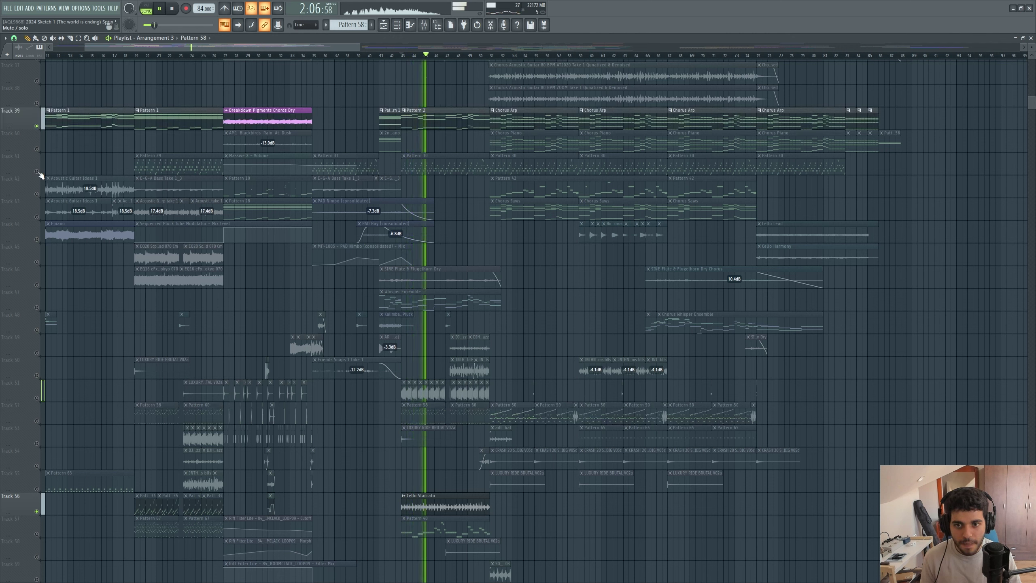
click(36, 172)
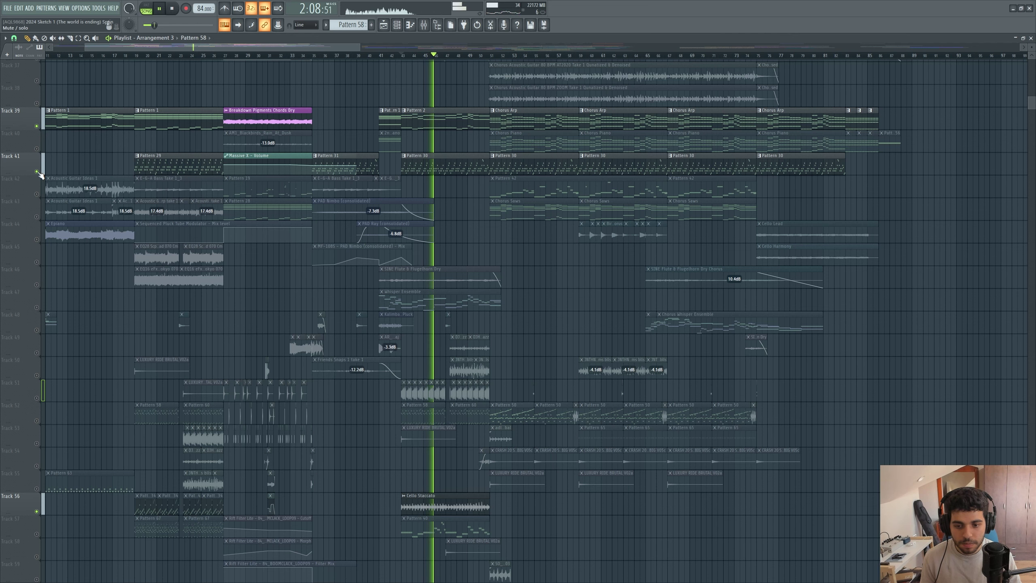
click(37, 420)
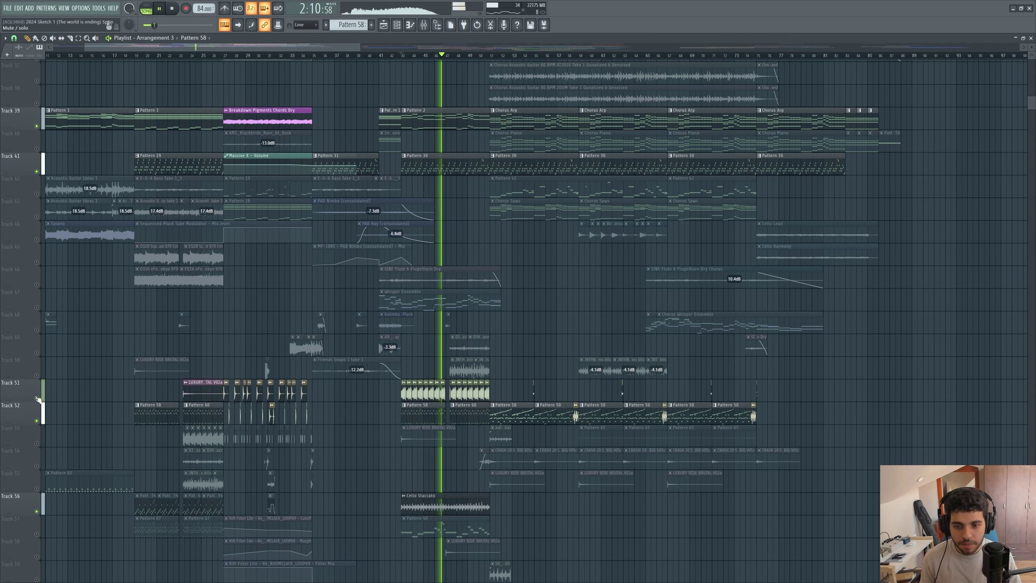
ctrl+click(37, 420)
key(space)
Bring the vocal tracks at the start of the playlist into view and play the full arrangement from bar 43.
scroll(388, 365, up, 1)
scroll(389, 365, up, 5)
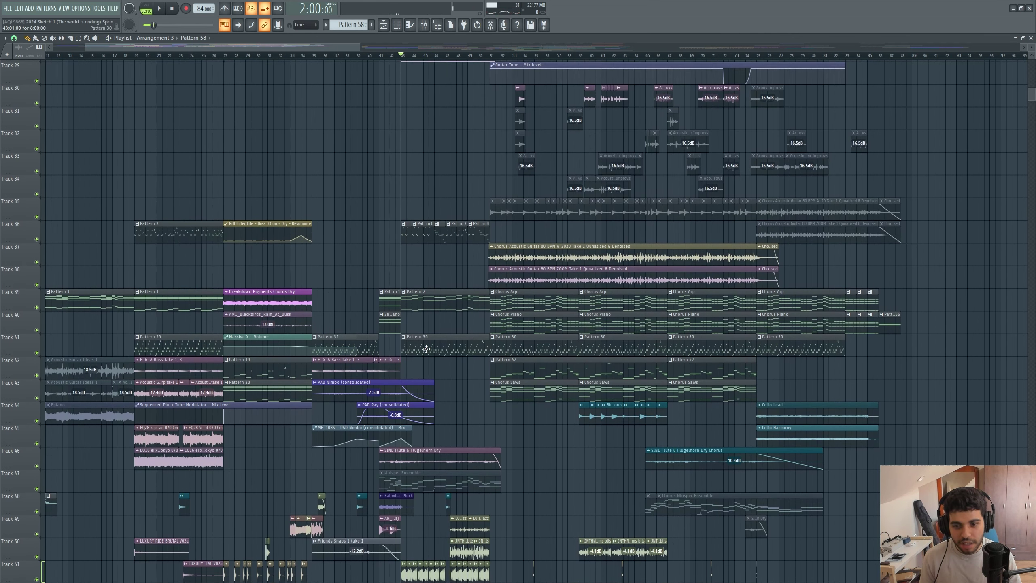
scroll(432, 403, up, 15)
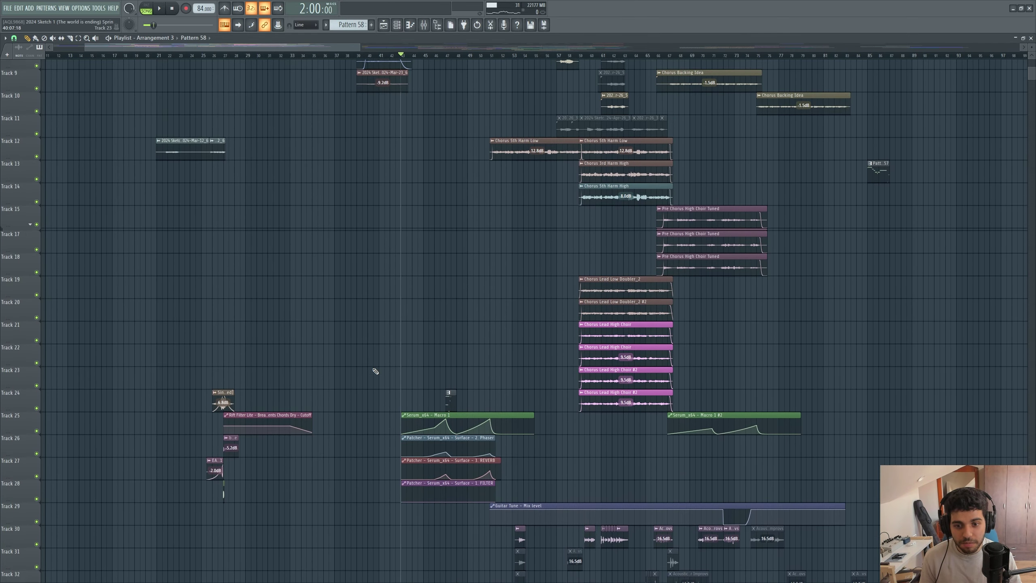
scroll(375, 371, up, 2)
key(space)
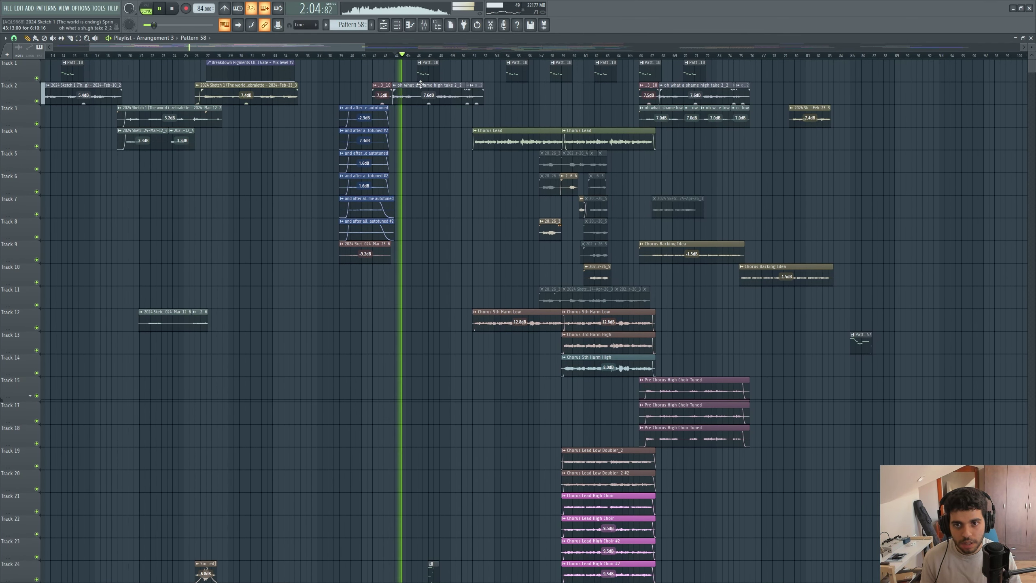
key(space)
Select Pattern 18 on track 1 and play the full arrangement leading into it from bar 45.
click(418, 55)
scroll(466, 201, down, 2)
scroll(466, 202, up, 1)
scroll(402, 308, up, 4)
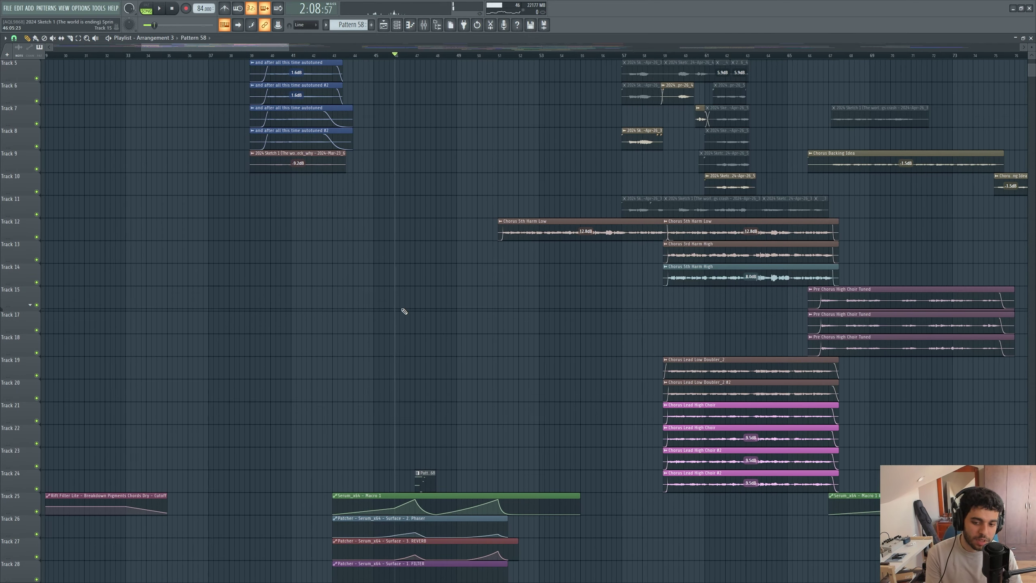
scroll(441, 269, up, 3)
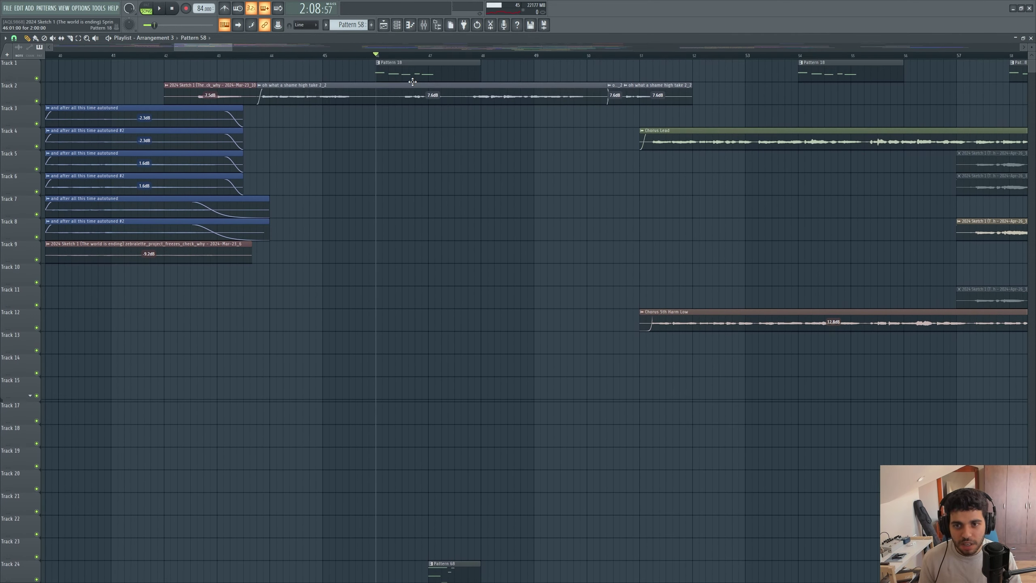
click(330, 55)
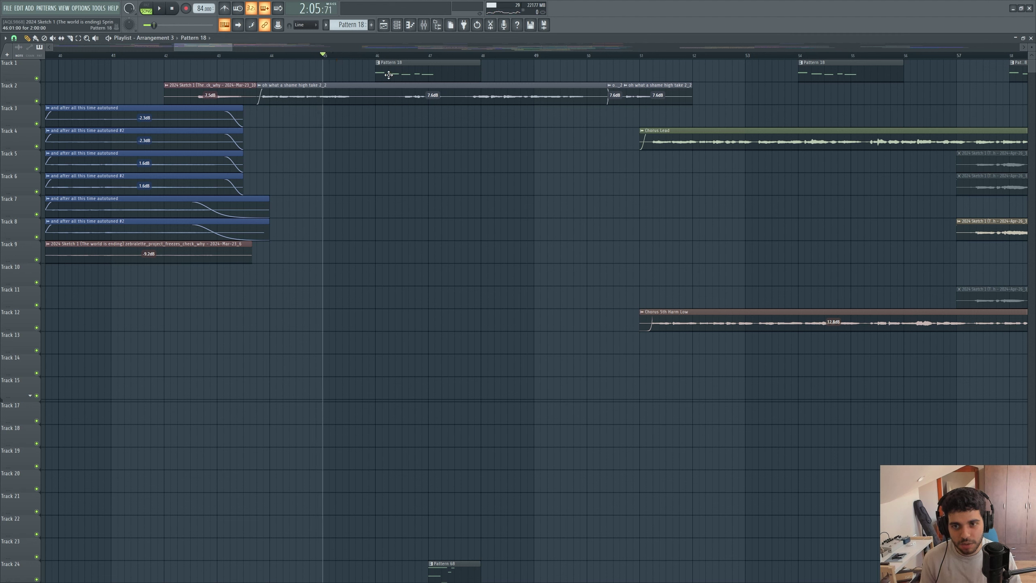
key(space)
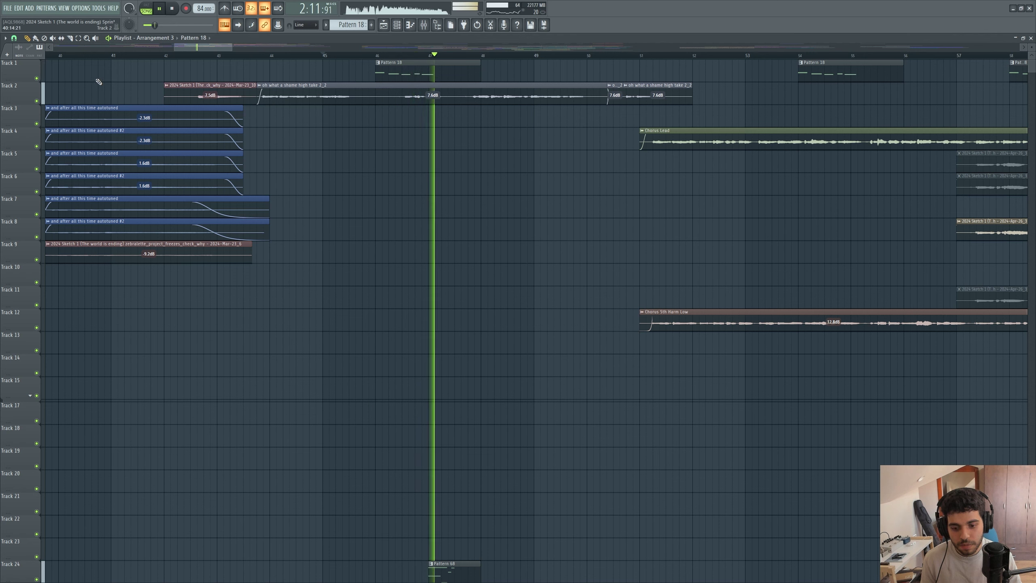
Solo track 1 and play its Pattern 18 clip from bar 46.
right_click(37, 78)
key(space)
click(384, 54)
key(space)
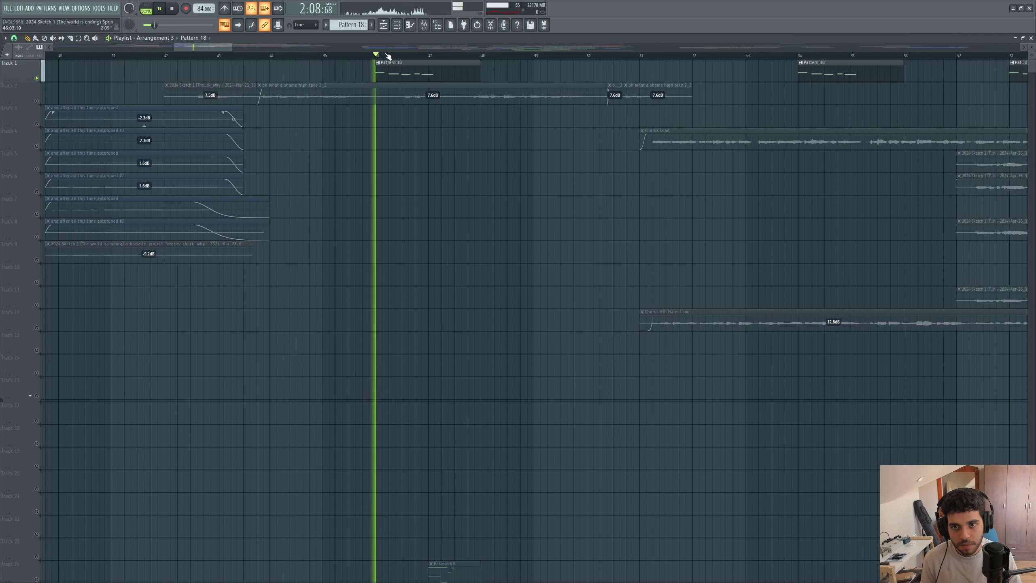
Stop playback, inspect Pattern 18's channels in the channel rack and the mixer, and unsolo track 1.
click(397, 25)
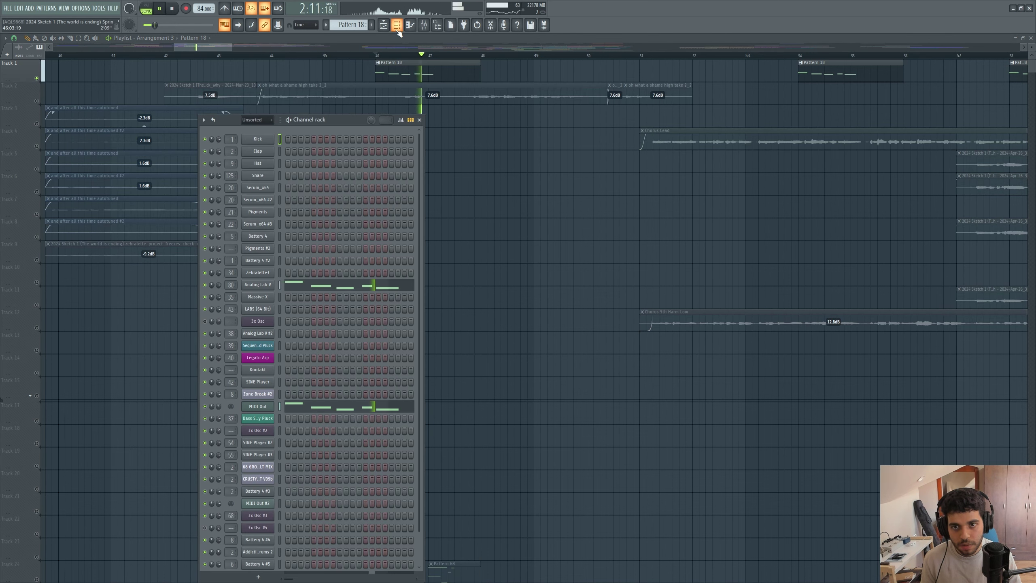
key(space)
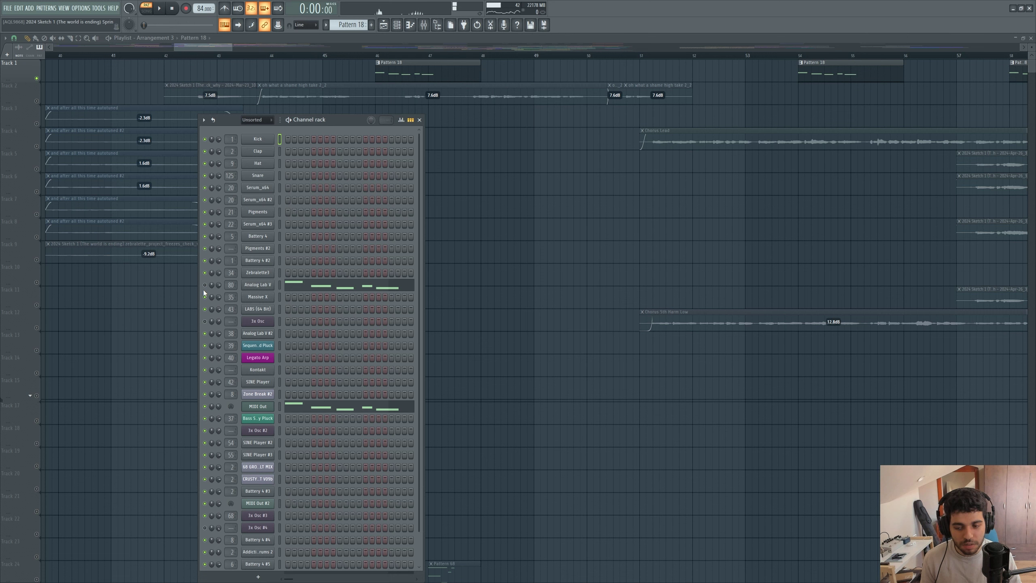
click(423, 25)
key(space)
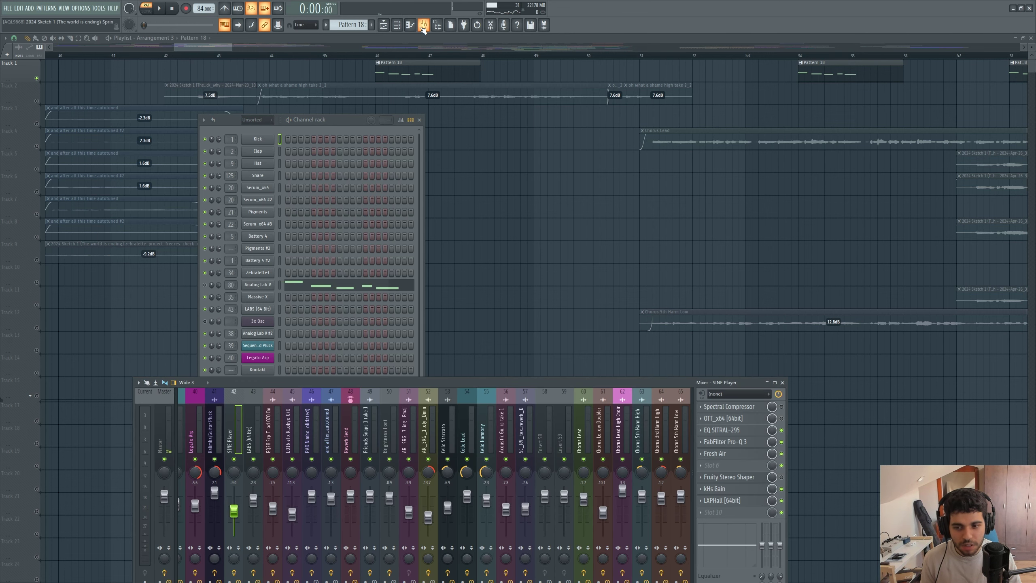
click(424, 25)
click(376, 54)
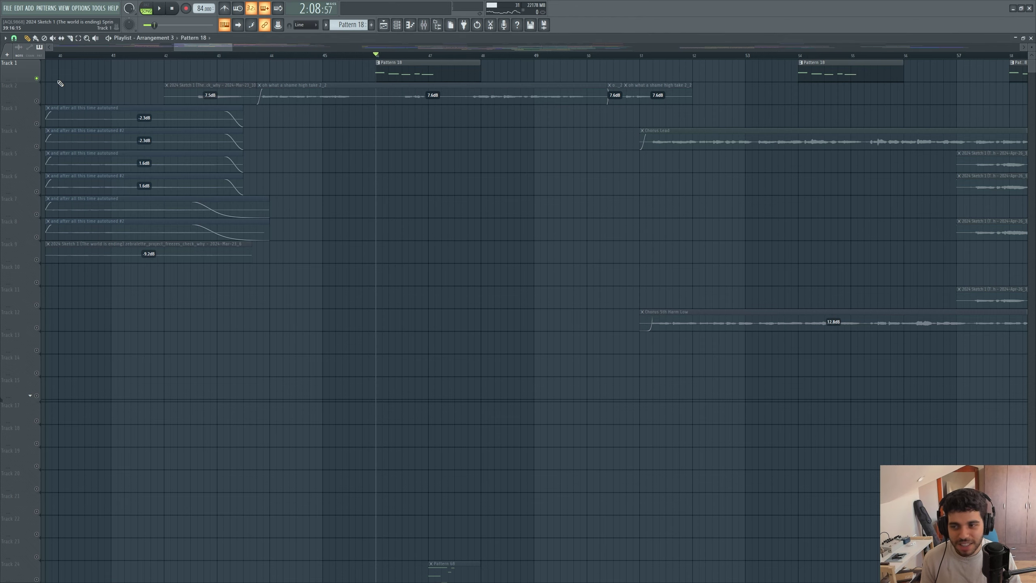
right_click(37, 78)
Look over the playlist clips around bars 46 to 51, from track 1 down to the automation and guitar tracks.
drag(195, 46, 198, 46)
click(396, 25)
click(397, 26)
scroll(381, 278, down, 7)
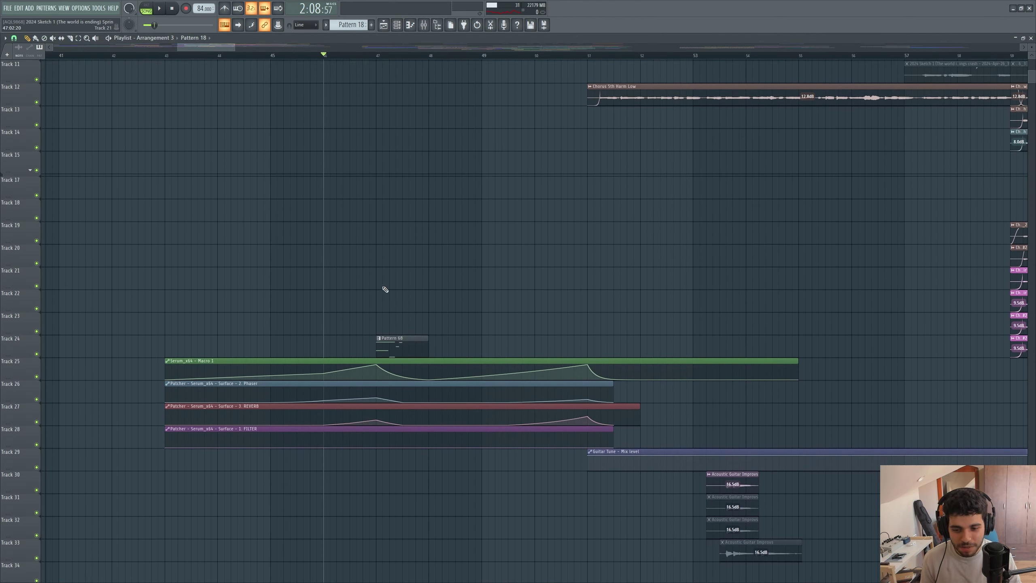
scroll(353, 265, up, 4)
scroll(392, 348, up, 2)
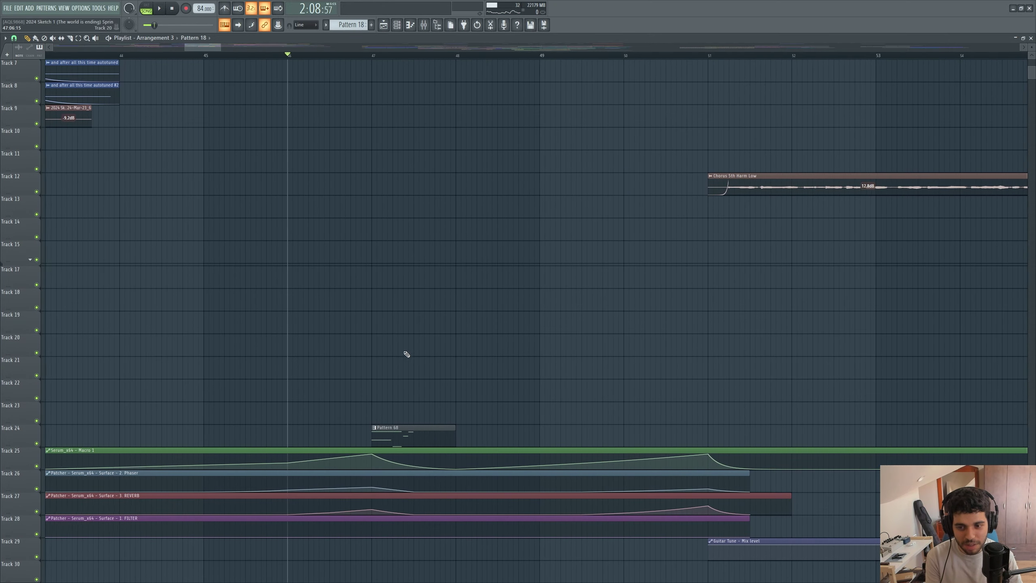
scroll(406, 339, down, 7)
scroll(398, 289, up, 4)
scroll(398, 289, up, 4)
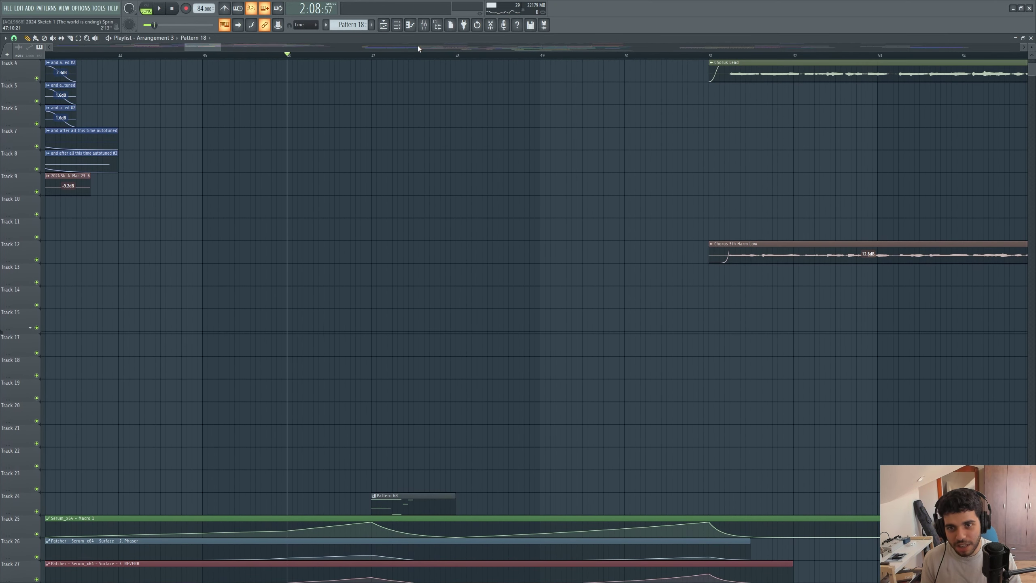
scroll(396, 139, up, 2)
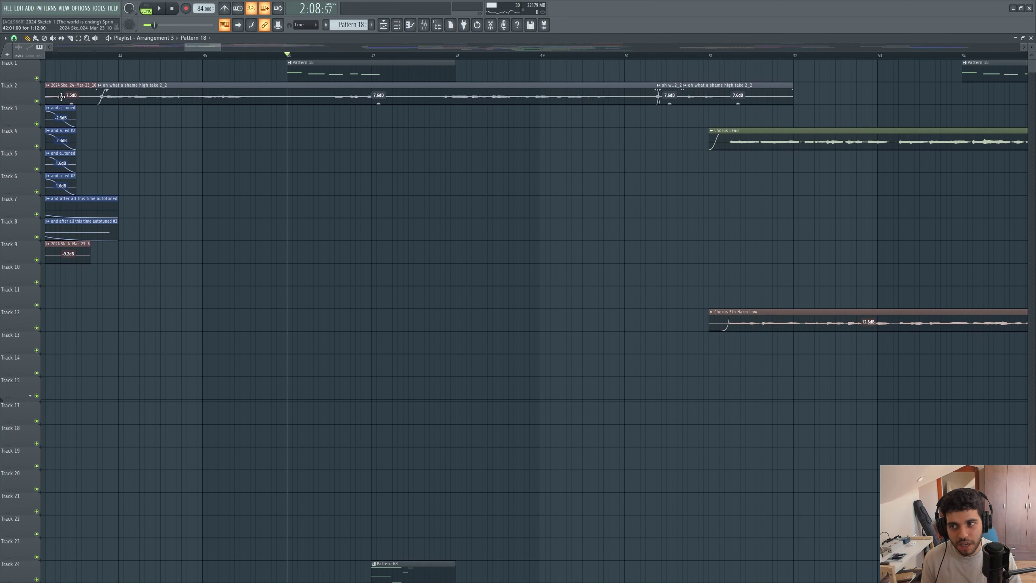
Solo track 1, play its Pattern 18 clip briefly from bar 46, and unsolo the track.
right_click(36, 78)
key(space)
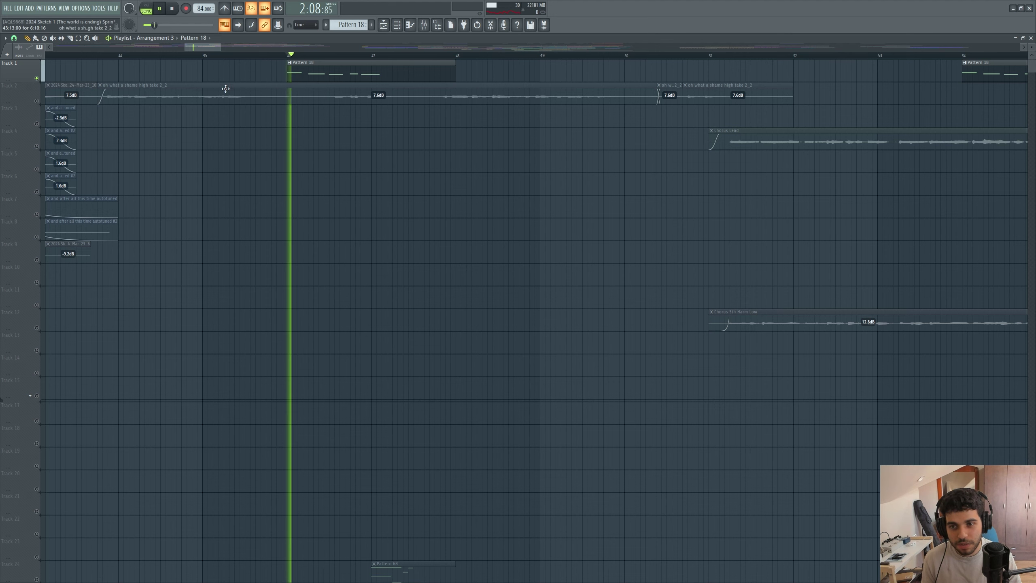
key(space)
right_click(36, 79)
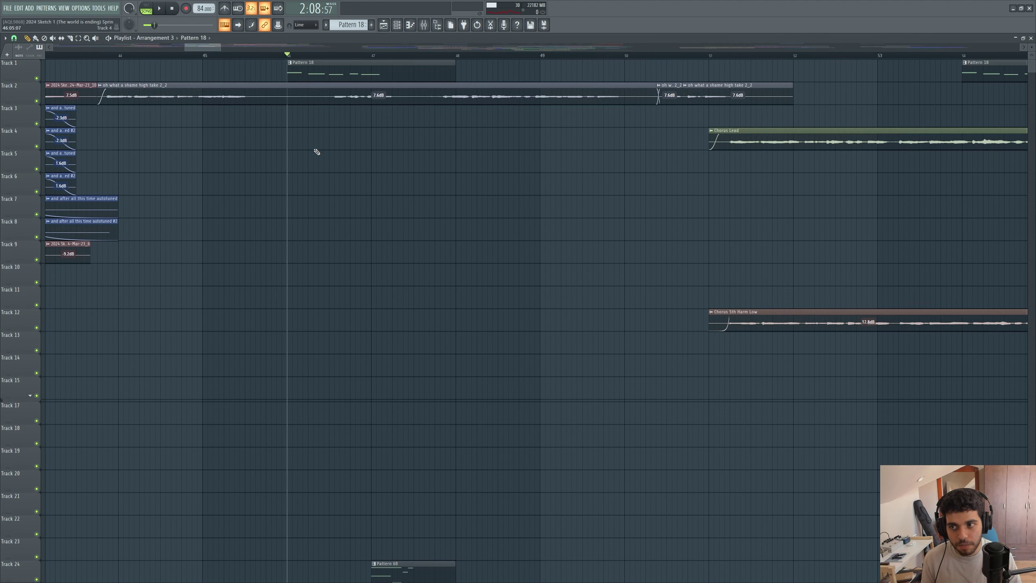
Select Pattern 68 on track 24 and examine its 3x Osc #2 notes up close in the piano roll.
scroll(326, 143, down, 3)
click(361, 55)
scroll(381, 368, down, 3)
click(384, 392)
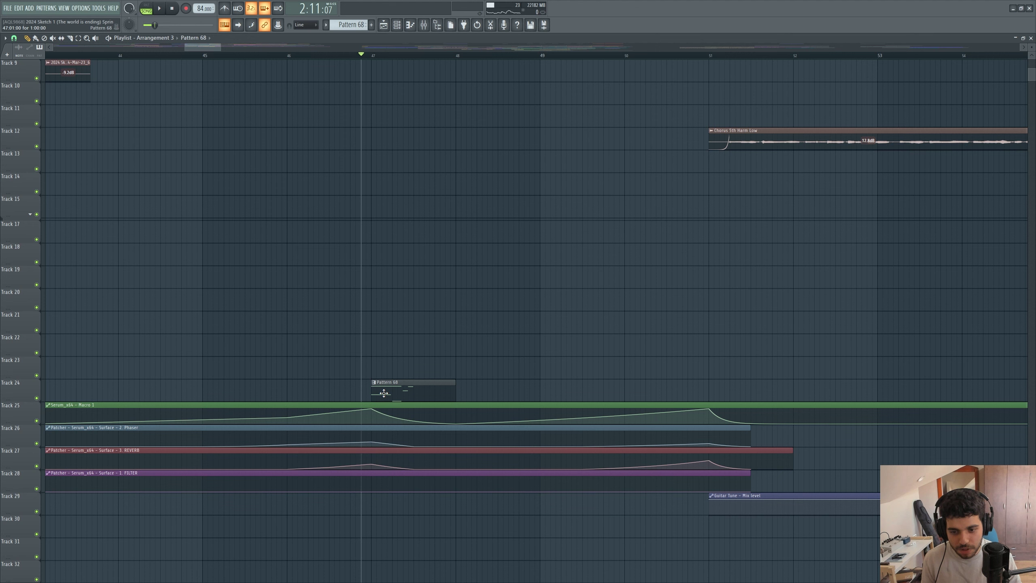
click(401, 26)
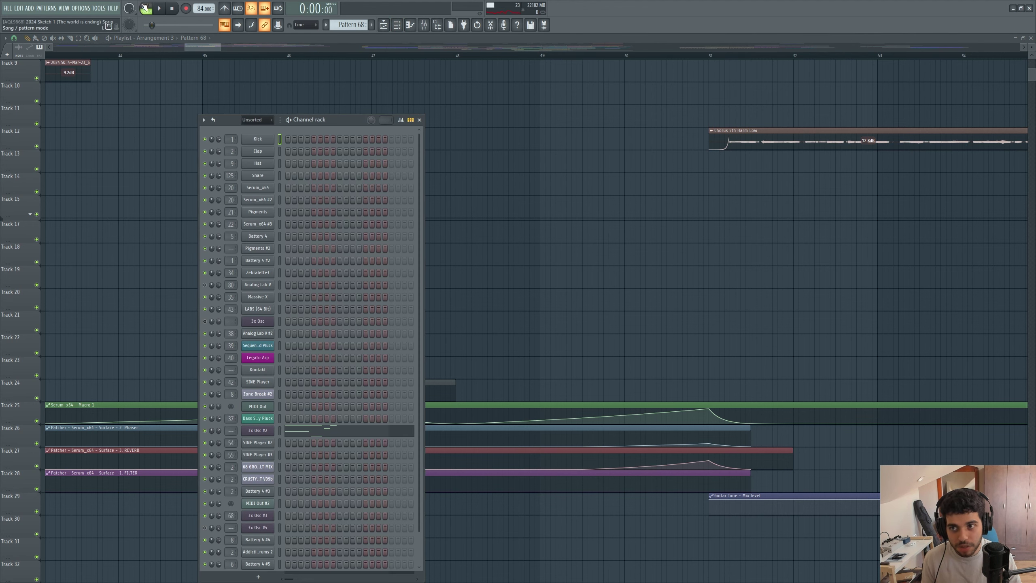
click(297, 428)
scroll(92, 238, down, 12)
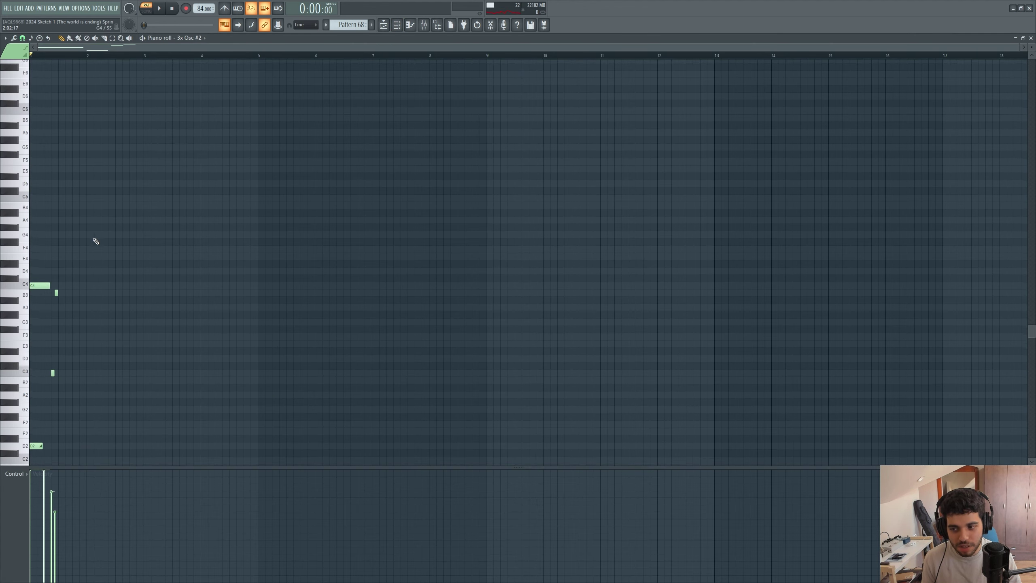
scroll(869, 90, up, 3)
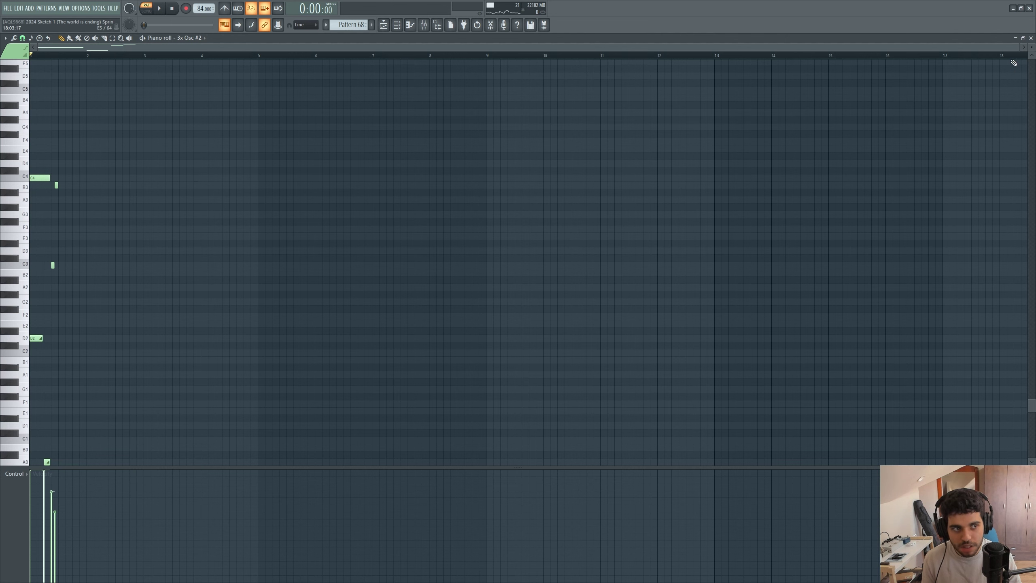
drag(1019, 43, 398, 115)
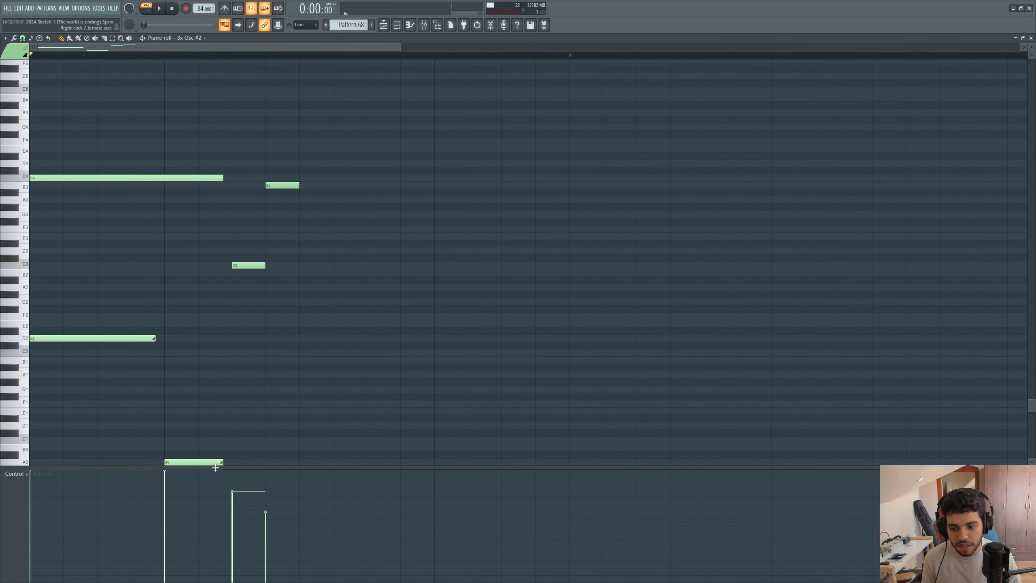
Play the full arrangement into Pattern 68 from just before bar 47 and stop.
scroll(207, 453, down, 3)
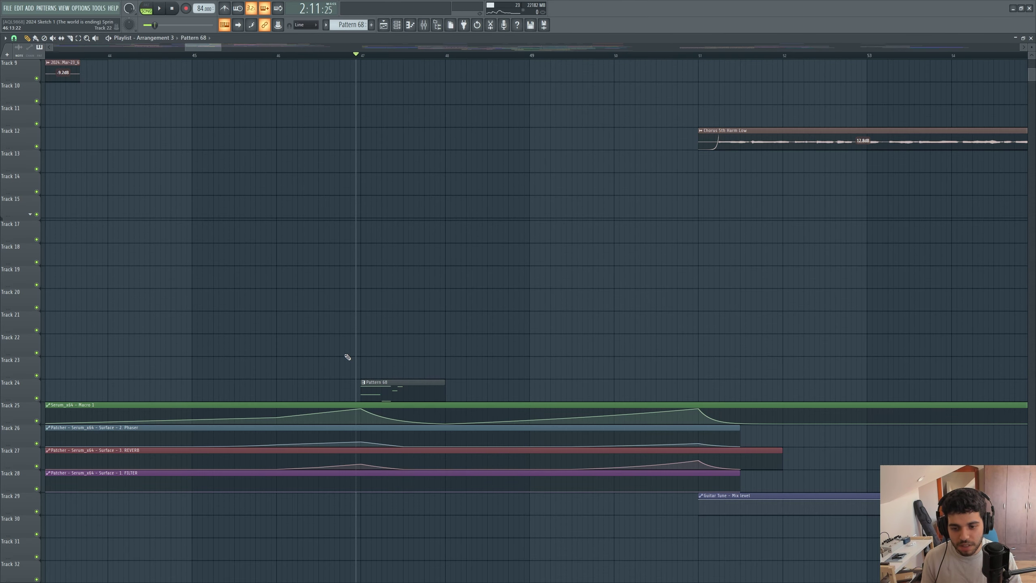
key(space)
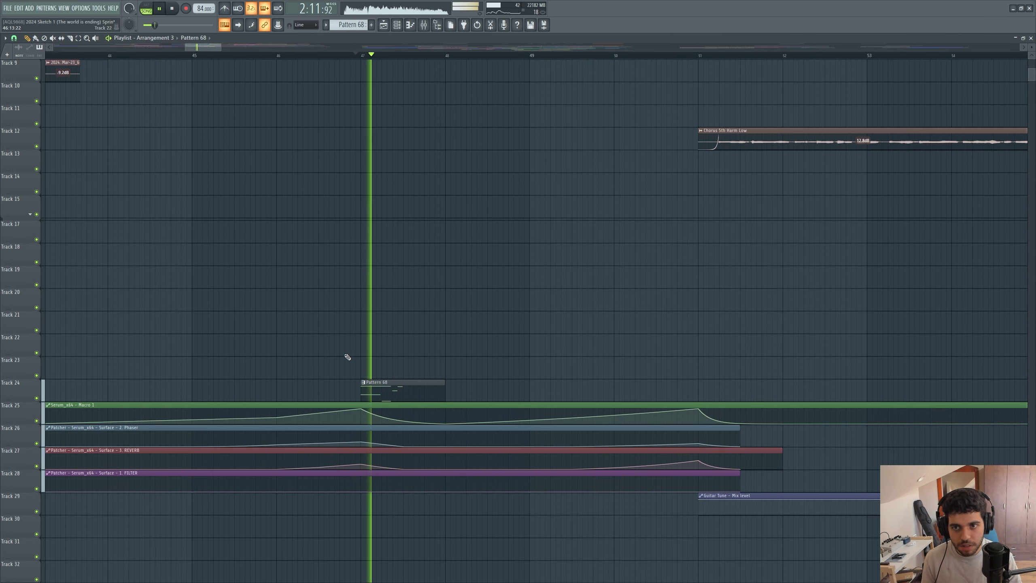
key(space)
Position playback late in bar 45, select the Serum_x64 Macro 1 automation on track 25, and open the Serum_x64 instrument from the unsorted channels.
scroll(296, 354, down, 5)
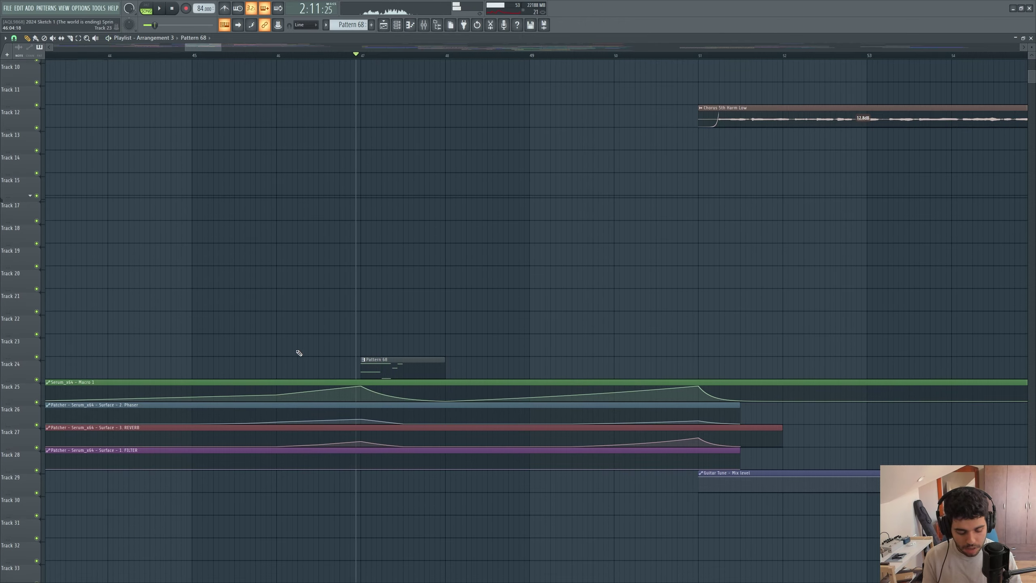
ctrl+scroll(285, 351, down, 4)
ctrl+scroll(192, 308, down, 3)
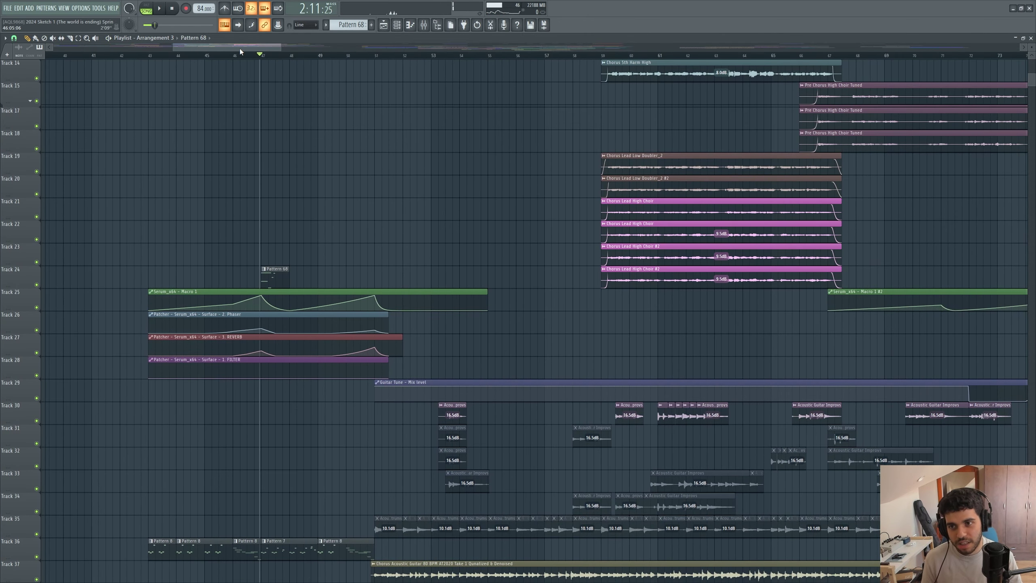
drag(240, 57, 231, 58)
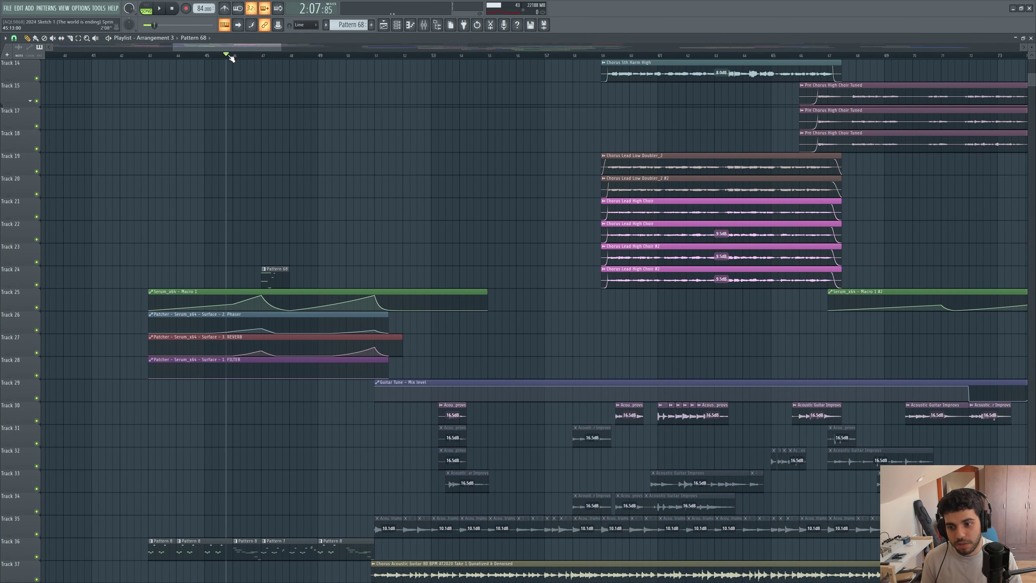
click(225, 292)
click(399, 25)
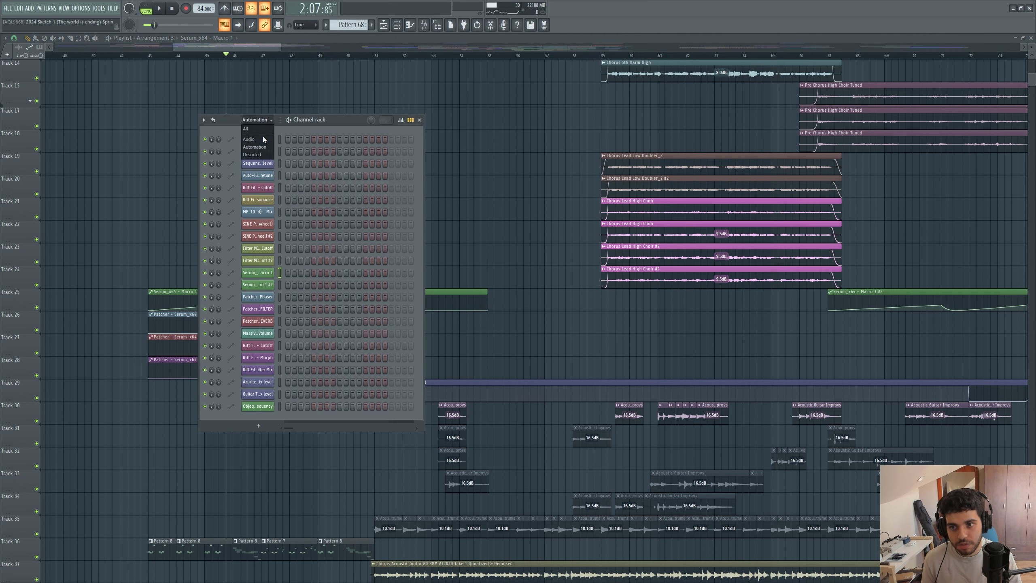
click(257, 155)
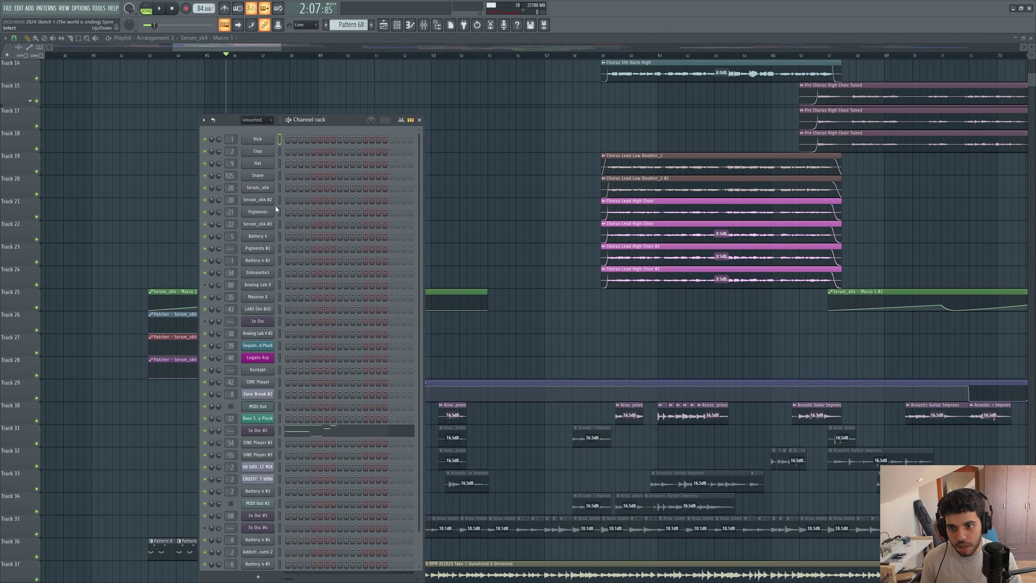
click(279, 188)
click(271, 191)
click(230, 190)
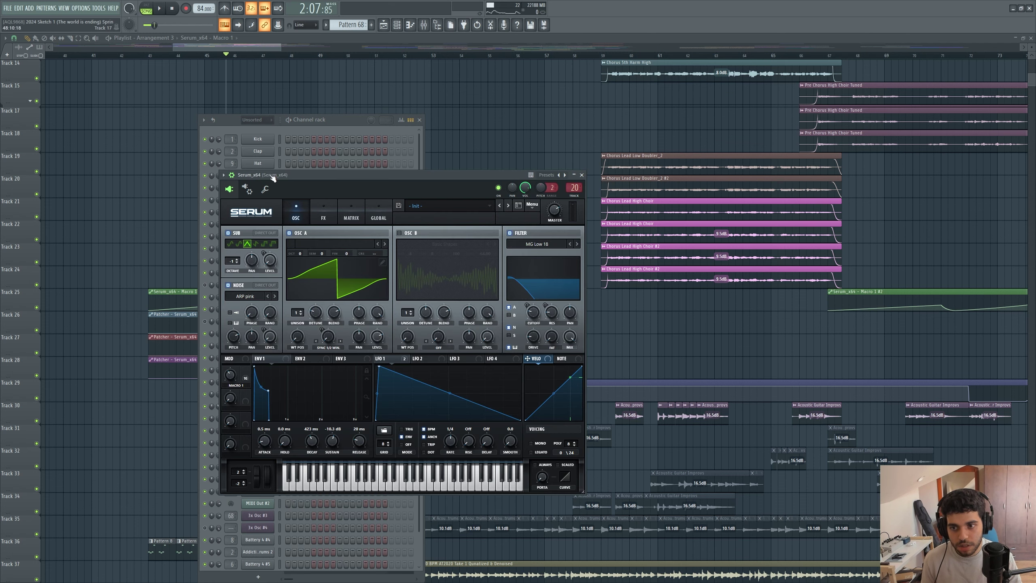
Show Serum_x64's mixer track and play the arrangement while watching the automated Serum controls beside it.
click(423, 26)
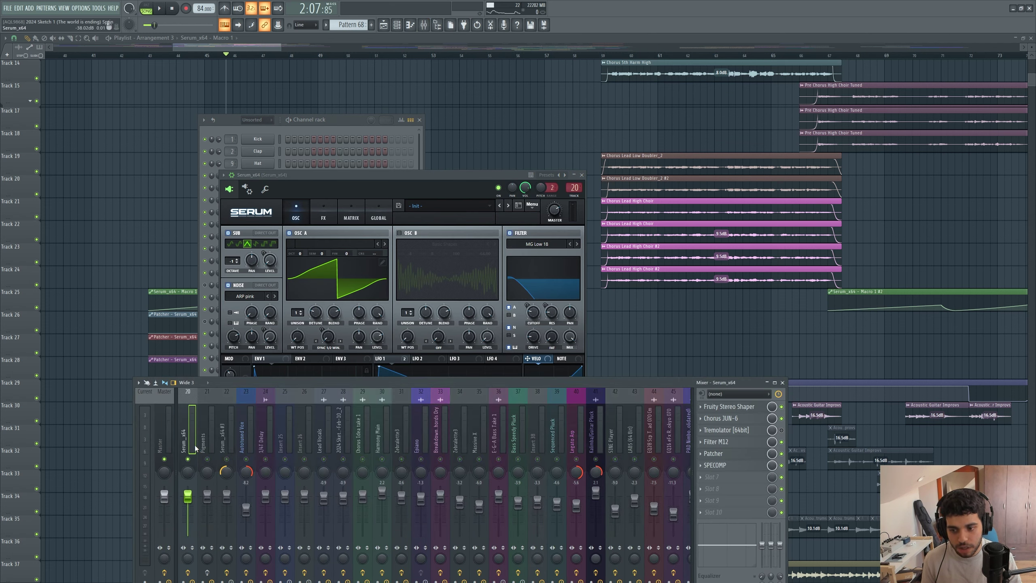
key(space)
drag(371, 175, 586, 130)
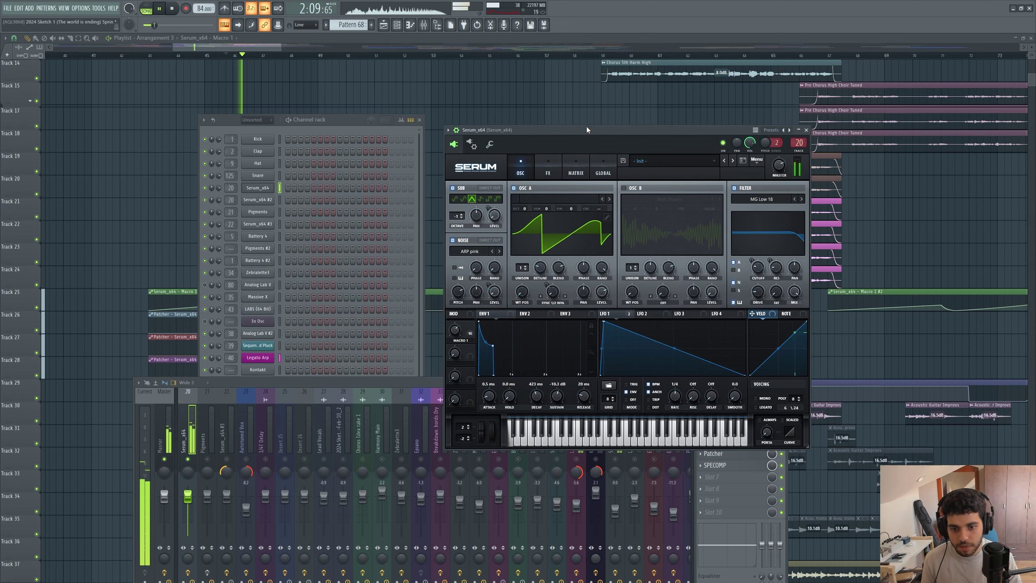
key(space)
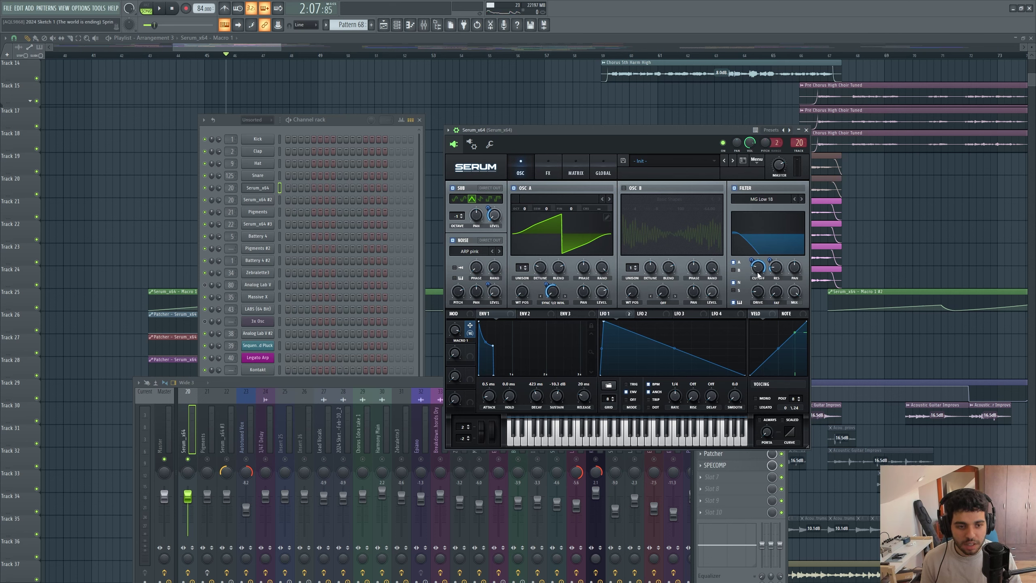
Examine Serum's effects chain from the filter and delay down to the hyper/dimension and compressor.
click(542, 167)
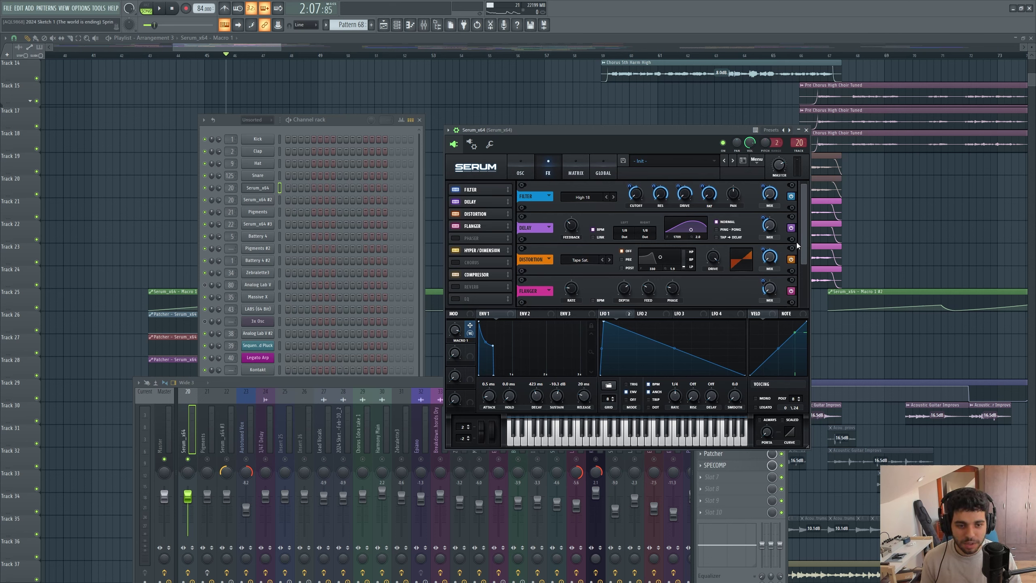
drag(803, 243, 806, 284)
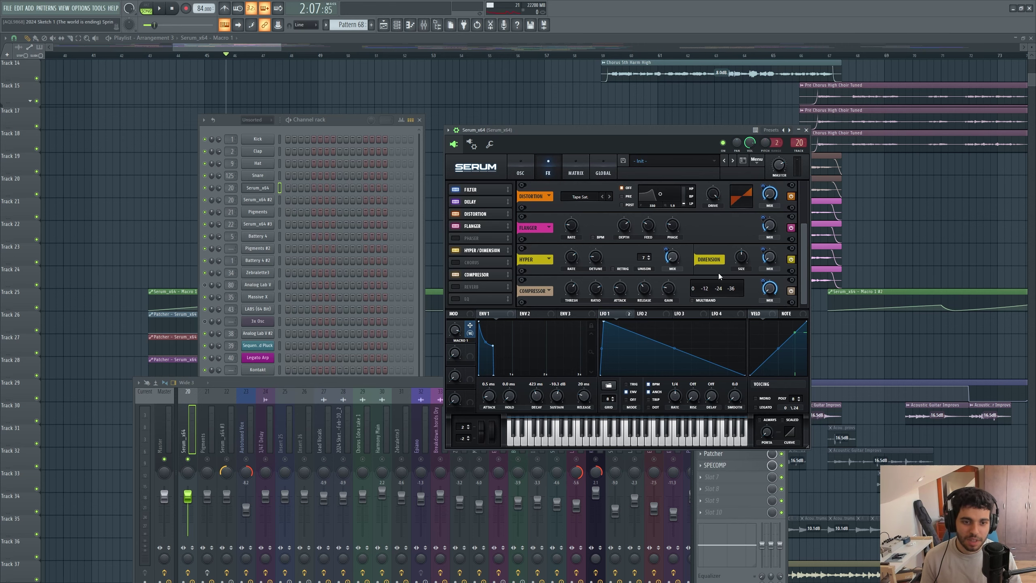
drag(643, 133, 562, 130)
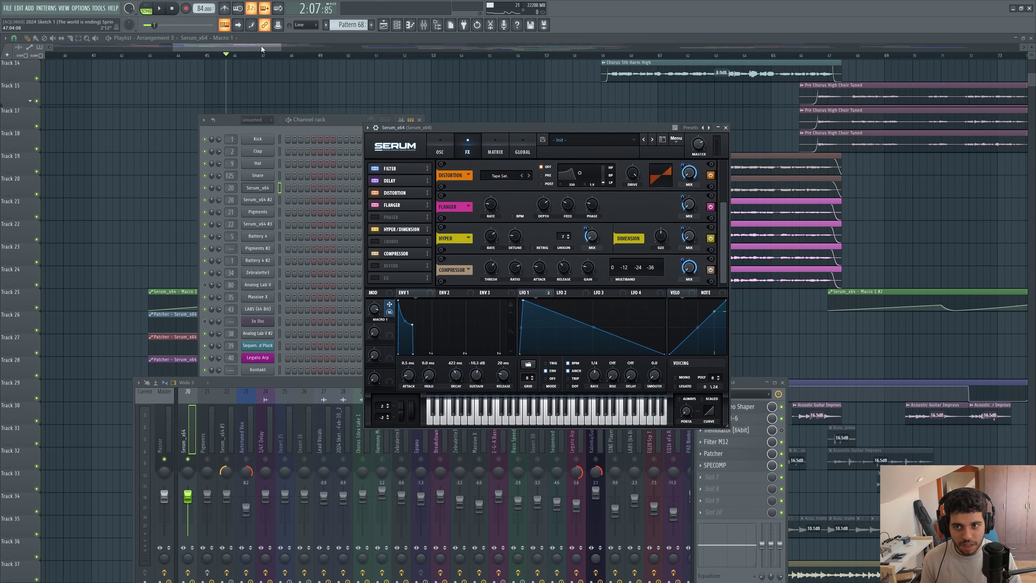
Close the plugin, mixer and channel rack windows and play the full arrangement from bar 43 through Pattern 68.
key(F12)
drag(261, 46, 257, 45)
click(184, 55)
key(space)
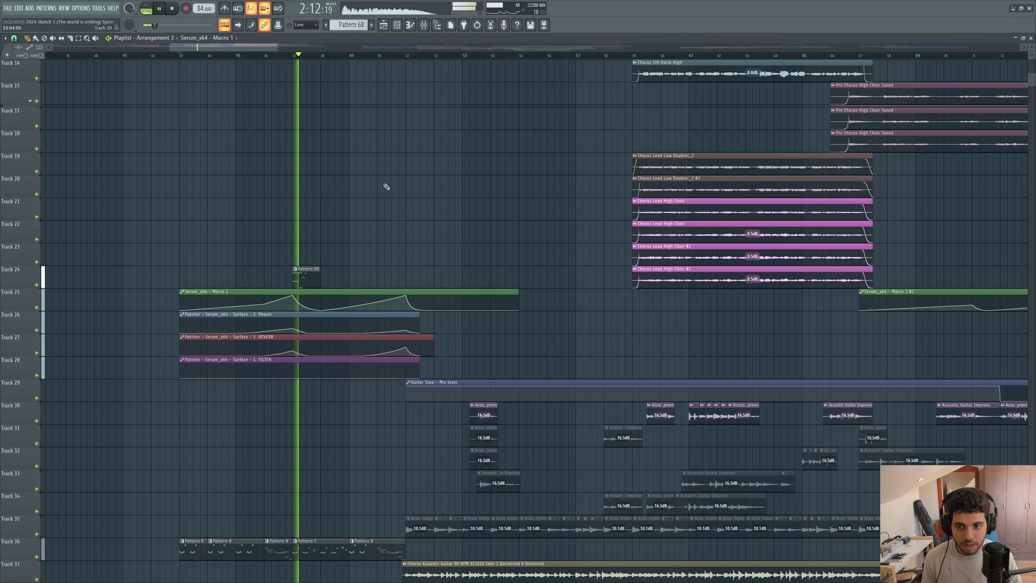
key(space)
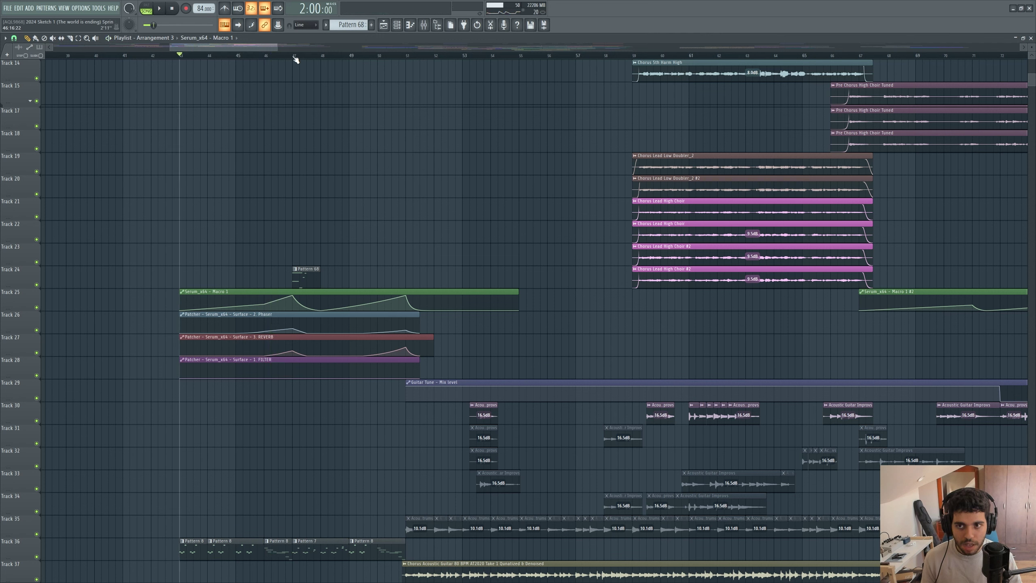
Mute track 24, play from just before bar 47, and unmute it during playback to hear Pattern 68 in context.
click(294, 60)
click(36, 285)
key(space)
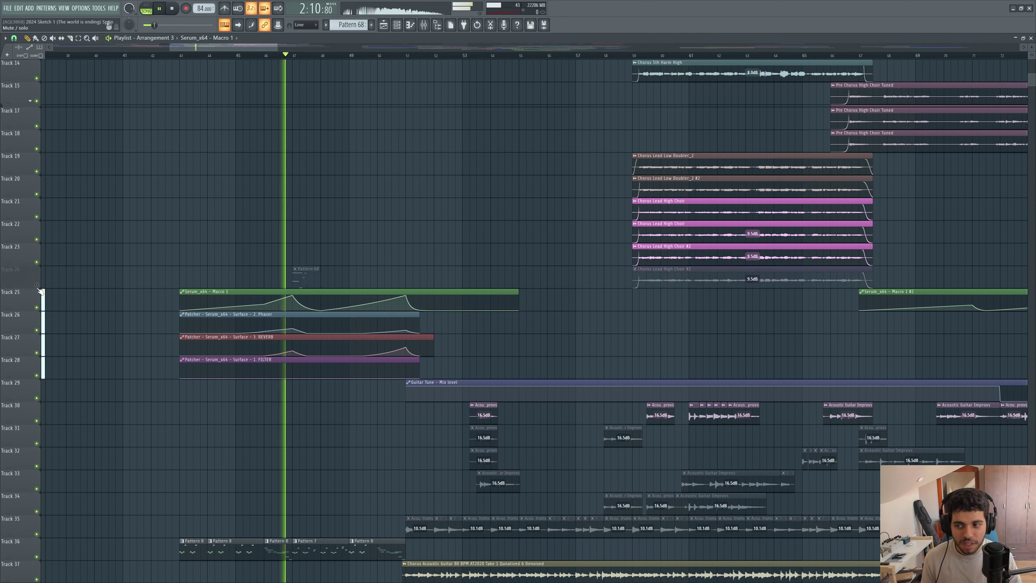
click(36, 284)
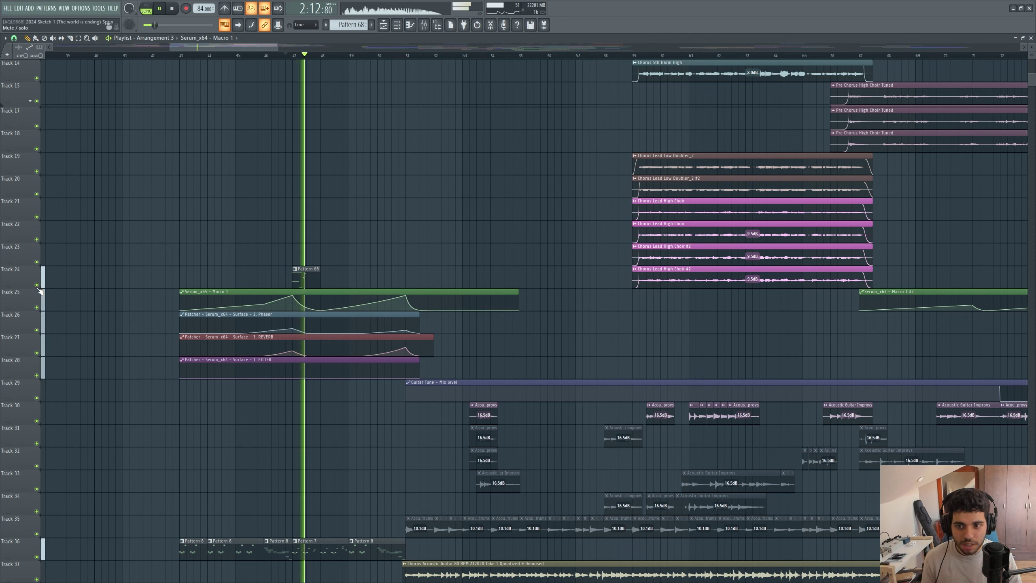
key(space)
Play the full arrangement from bar 50 to audition the transition into the chorus.
click(393, 56)
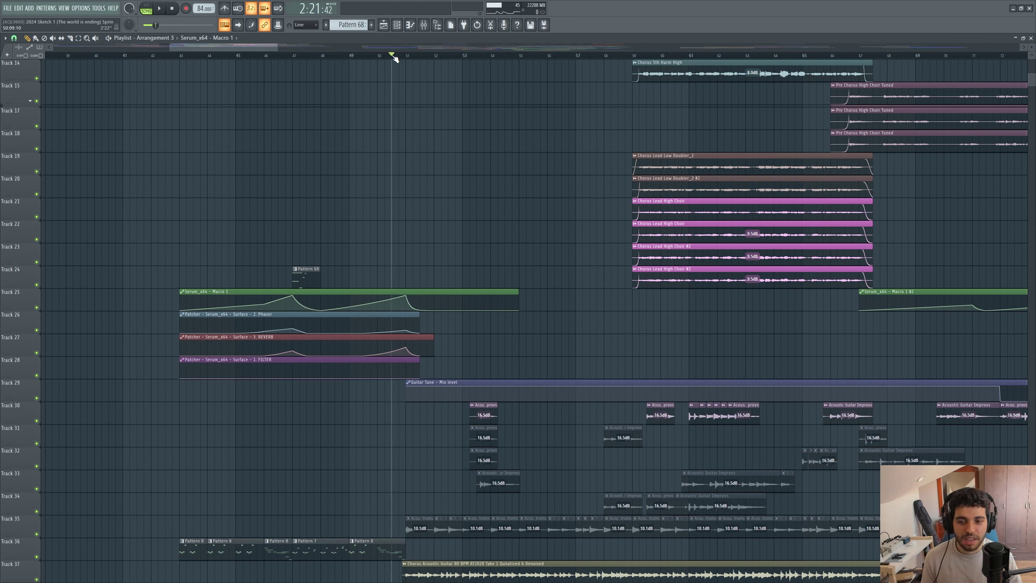
drag(393, 57, 385, 59)
scroll(245, 326, down, 5)
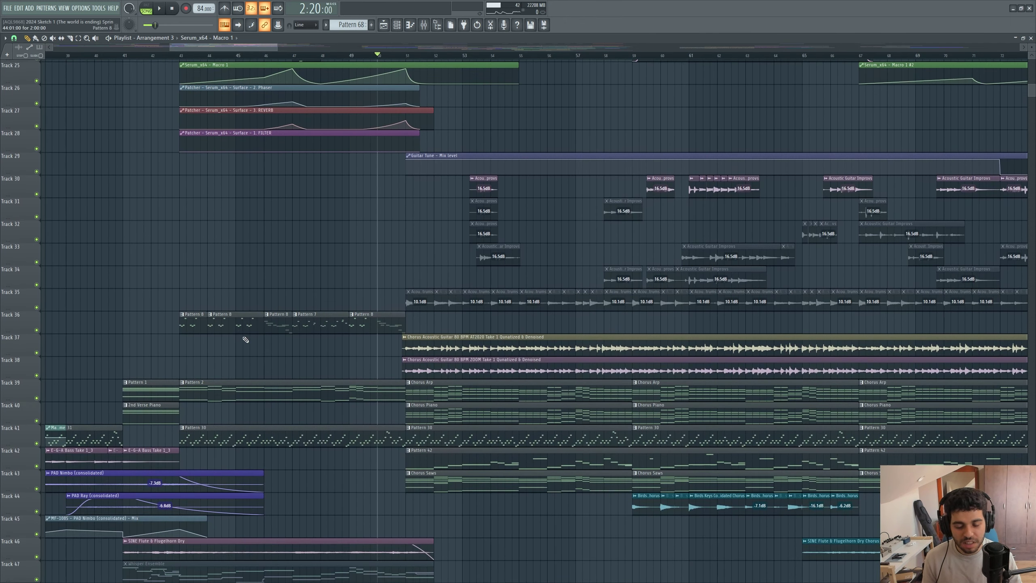
key(space)
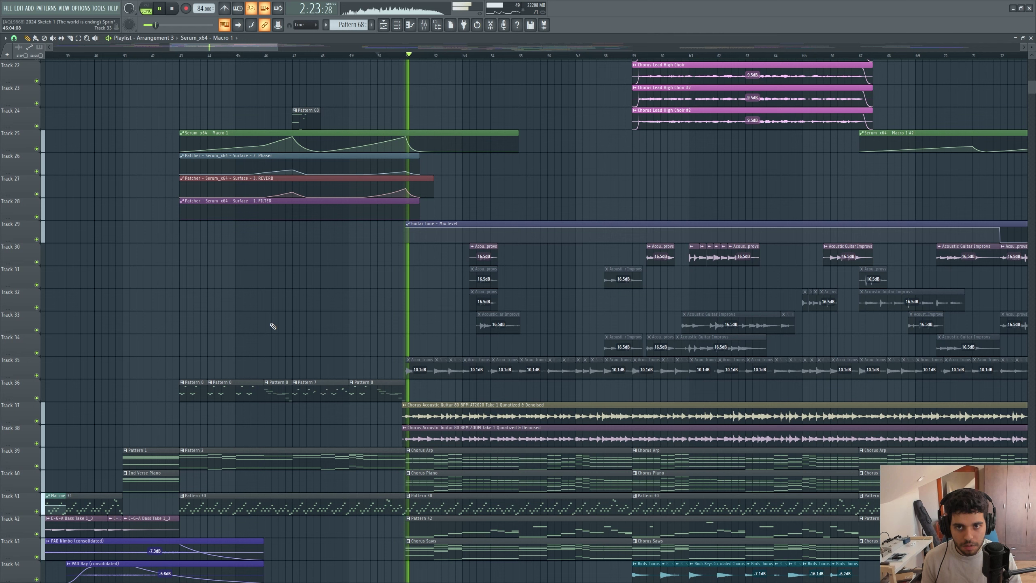
key(space)
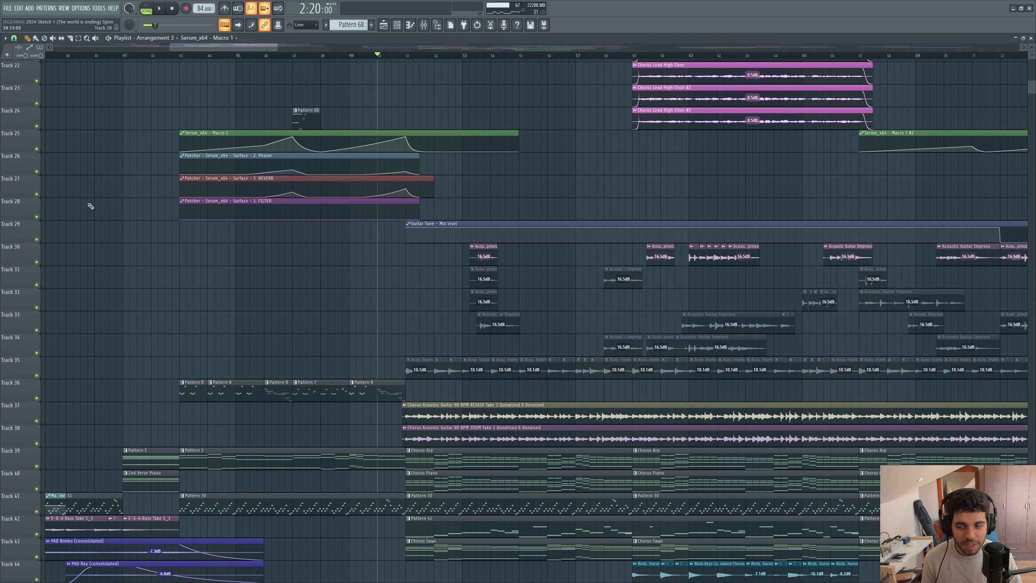
Check Serum_x64's mixer track, and play the arrangement from bar 47 while following the percussion tracks.
scroll(321, 112, up, 1)
click(422, 26)
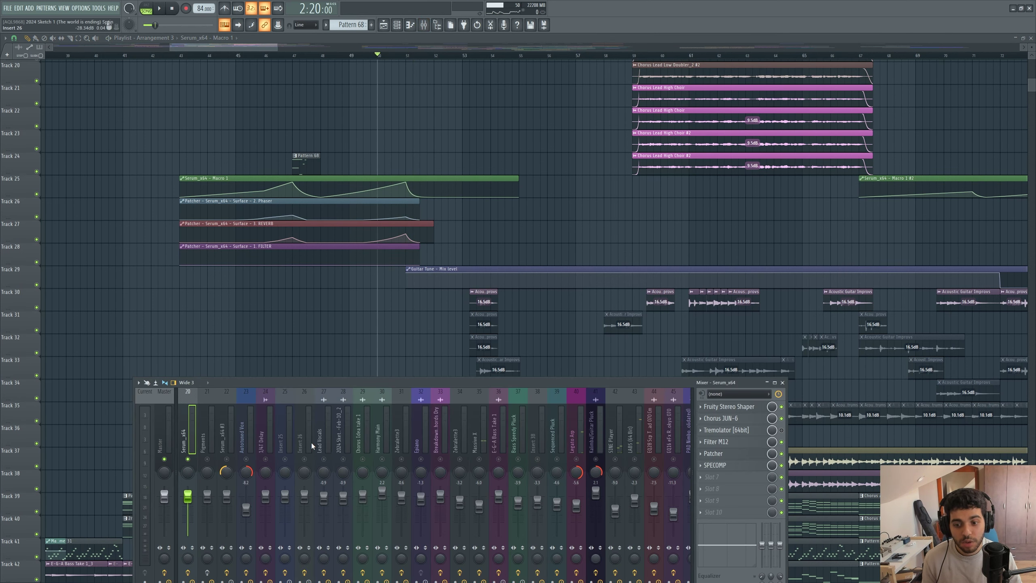
mouse_move(171, 45)
mouse_down()
mouse_move(115, 46)
mouse_move(178, 47)
mouse_up()
click(433, 56)
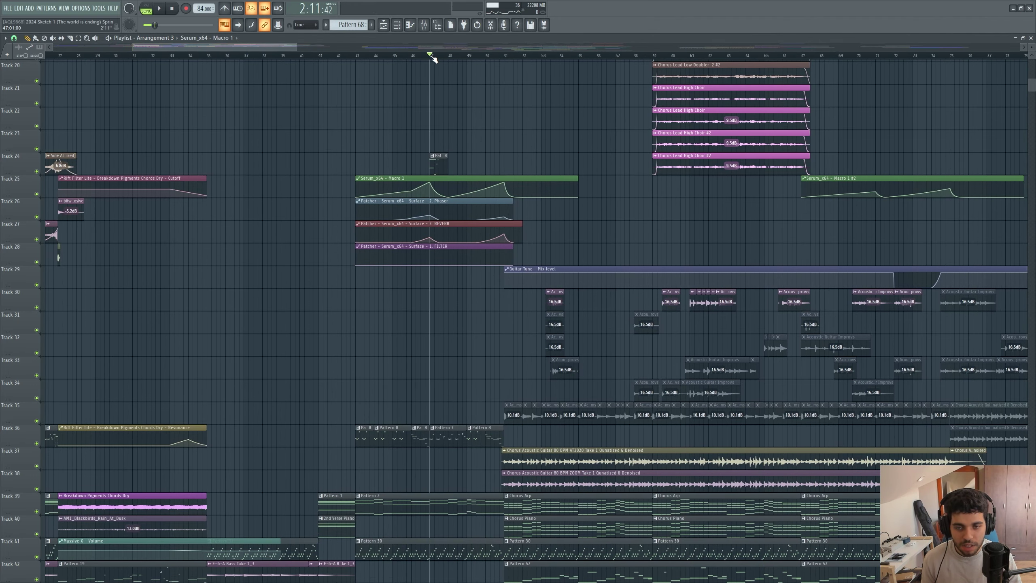
key(space)
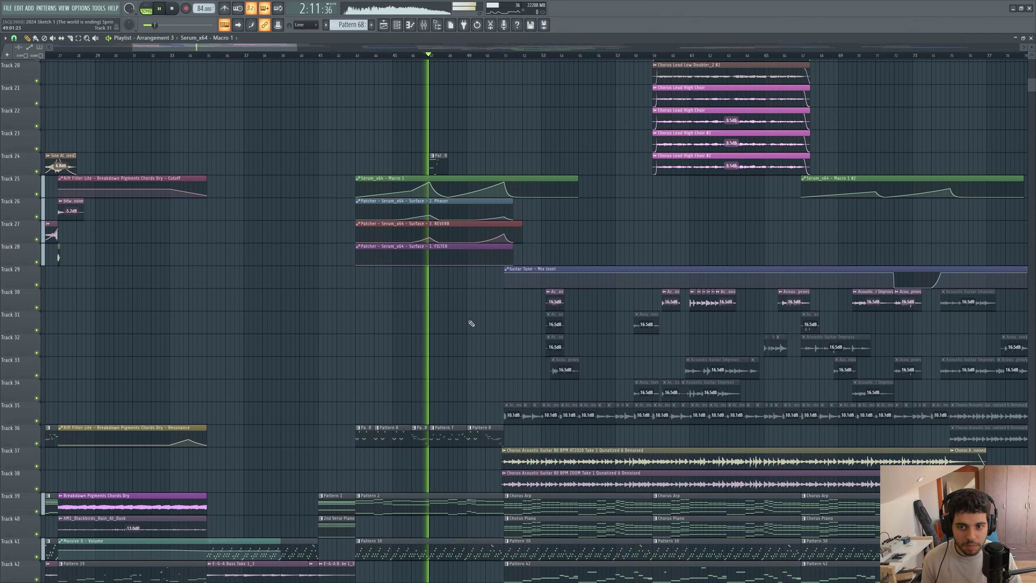
scroll(473, 332, down, 6)
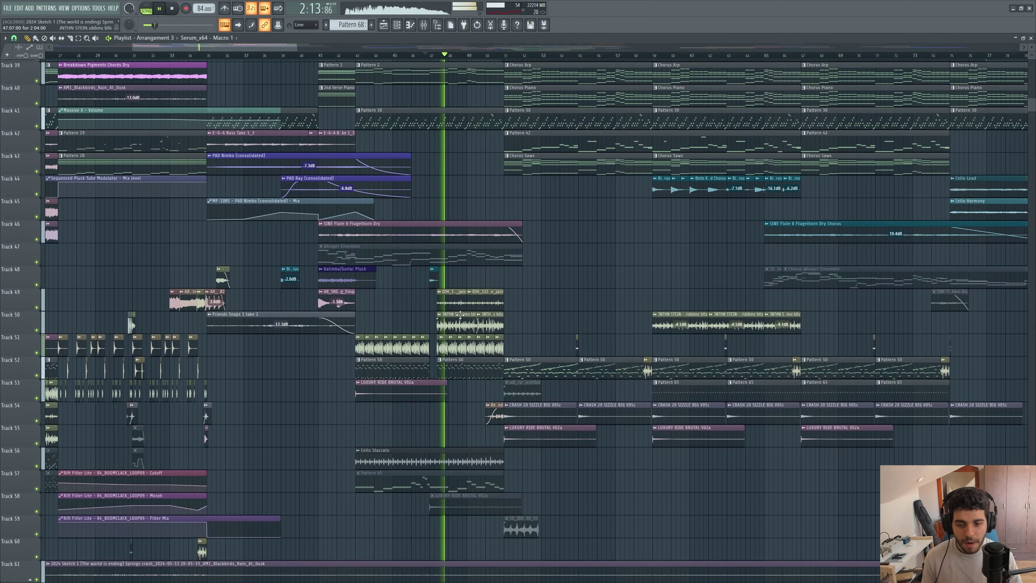
scroll(460, 314, down, 1)
drag(255, 47, 276, 47)
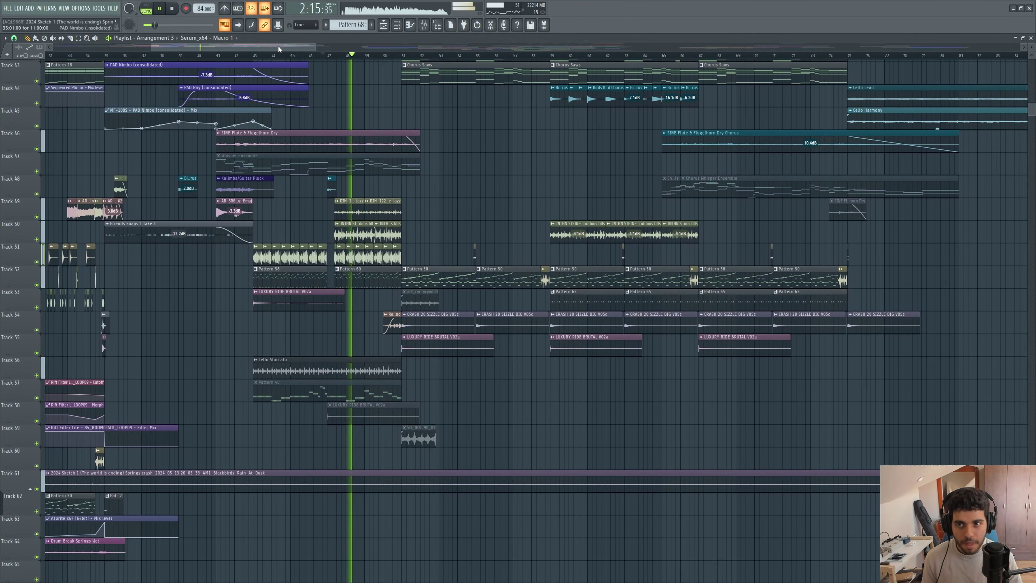
key(space)
Play from bar 50 into the chorus while viewing the Chorus Lead and Chorus 5th Harm Low vocal tracks.
click(380, 56)
scroll(414, 94, up, 8)
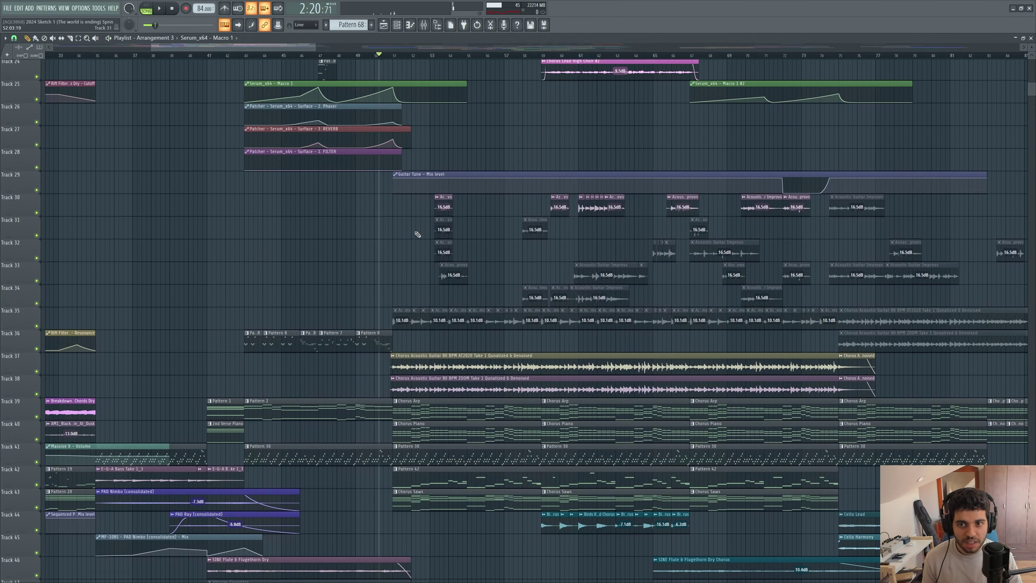
key(space)
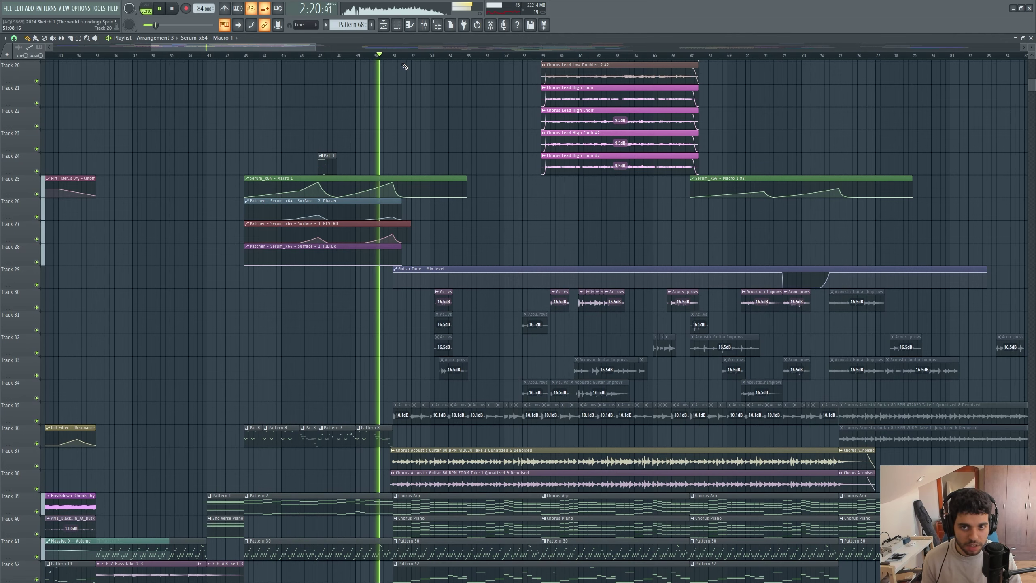
scroll(444, 229, up, 5)
scroll(448, 252, up, 2)
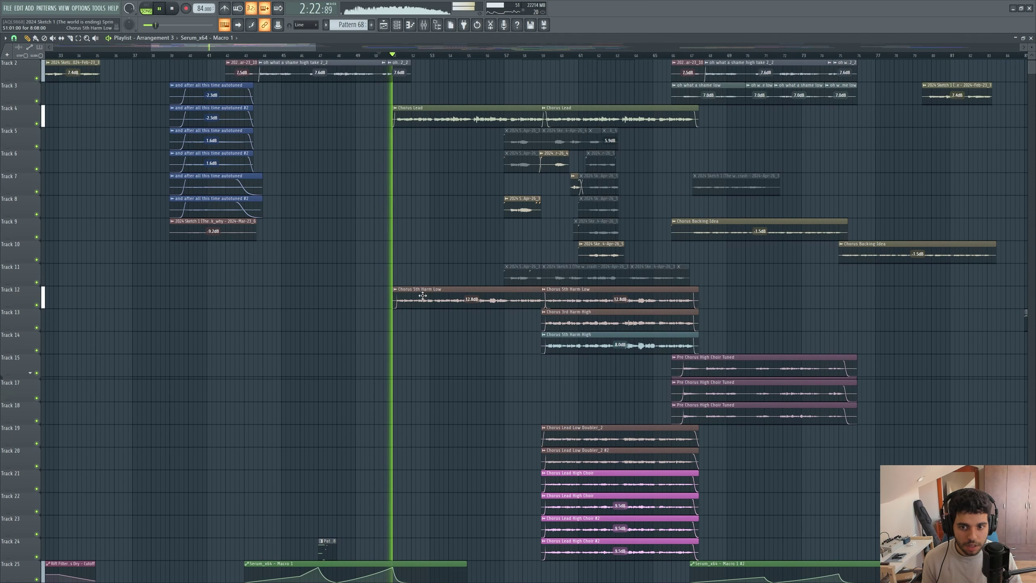
drag(291, 47, 308, 44)
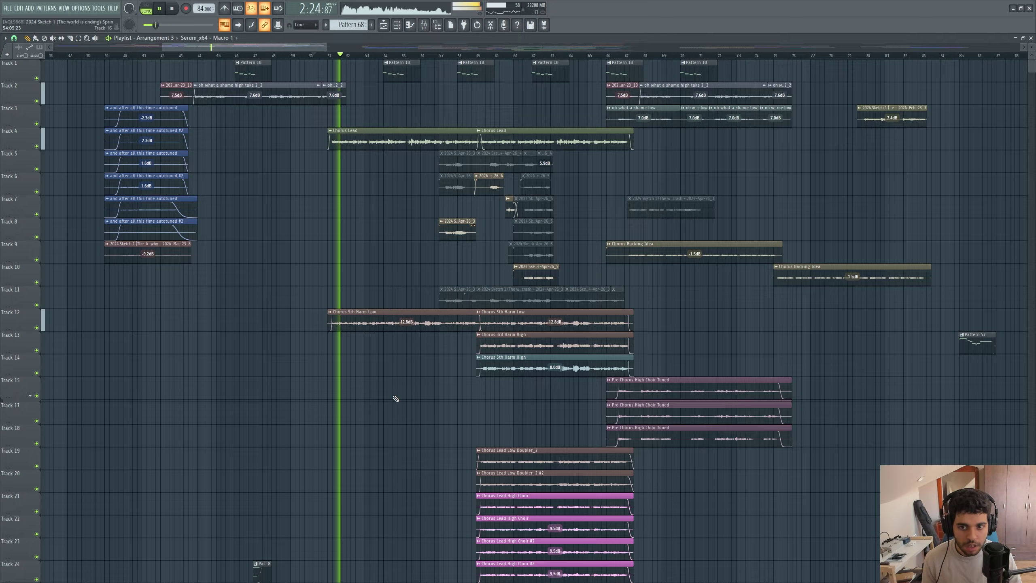
scroll(375, 380, down, 2)
key(space)
Survey the chorus instrument tracks and show the Chorus Piano pattern's LABS (64 Bit) notes in the piano roll.
scroll(358, 369, down, 15)
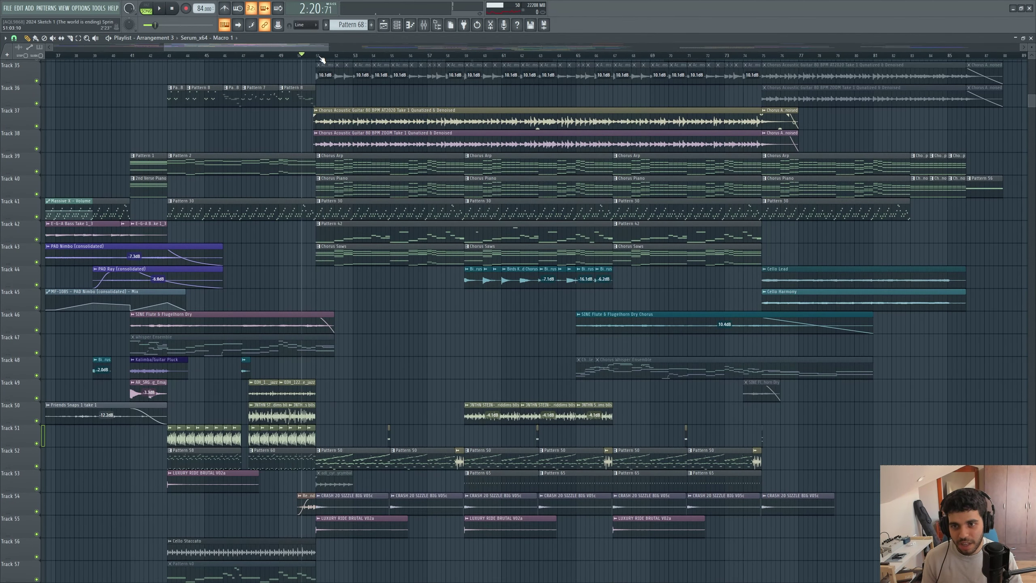
drag(164, 45, 7, 84)
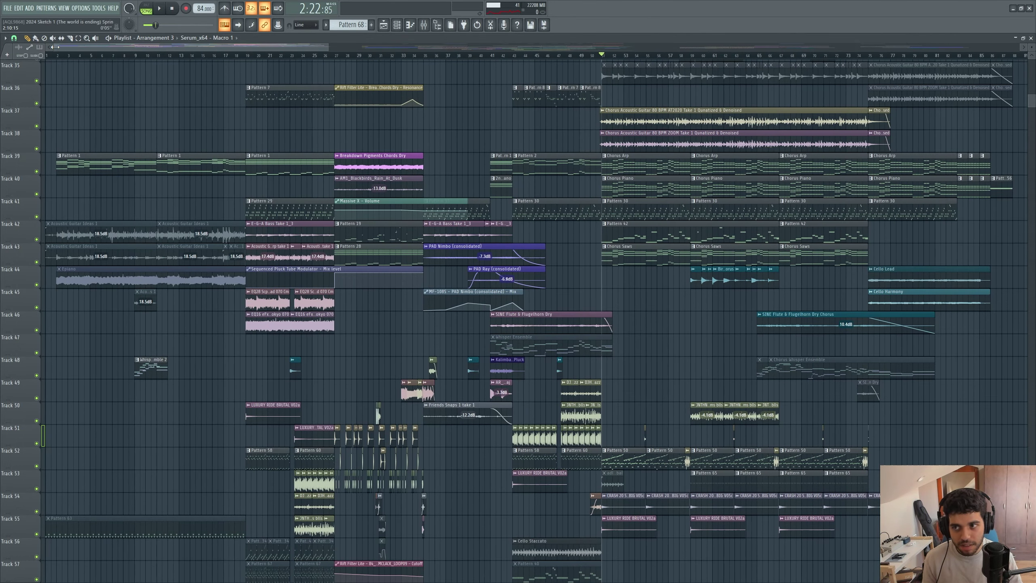
drag(54, 46, 195, 53)
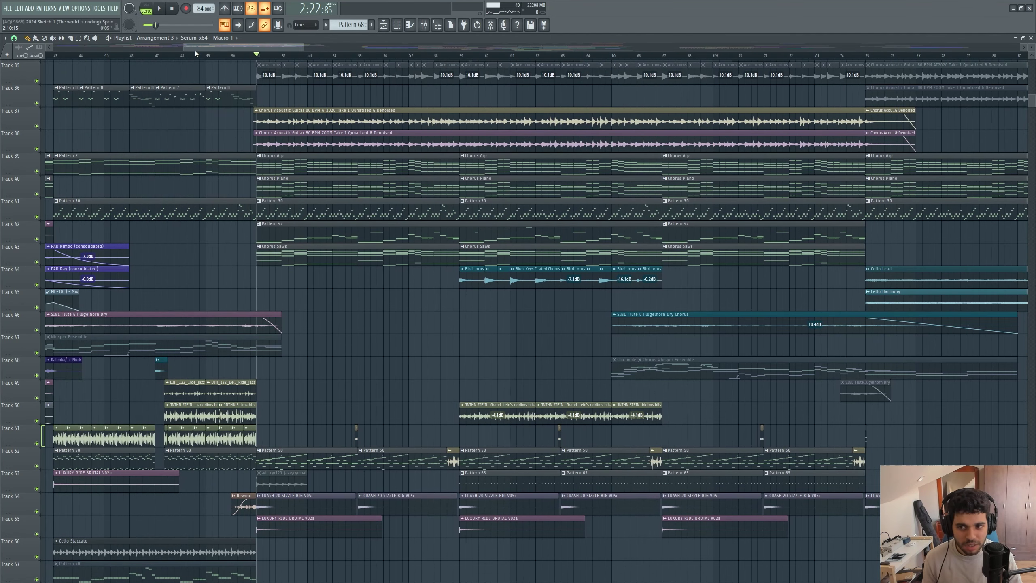
click(407, 25)
scroll(182, 46, down, 5)
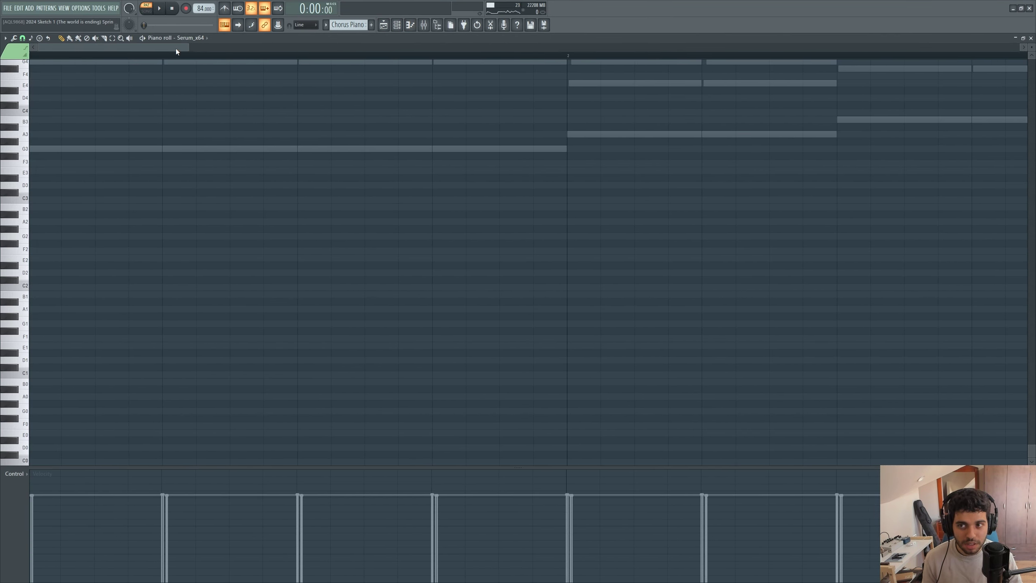
click(177, 38)
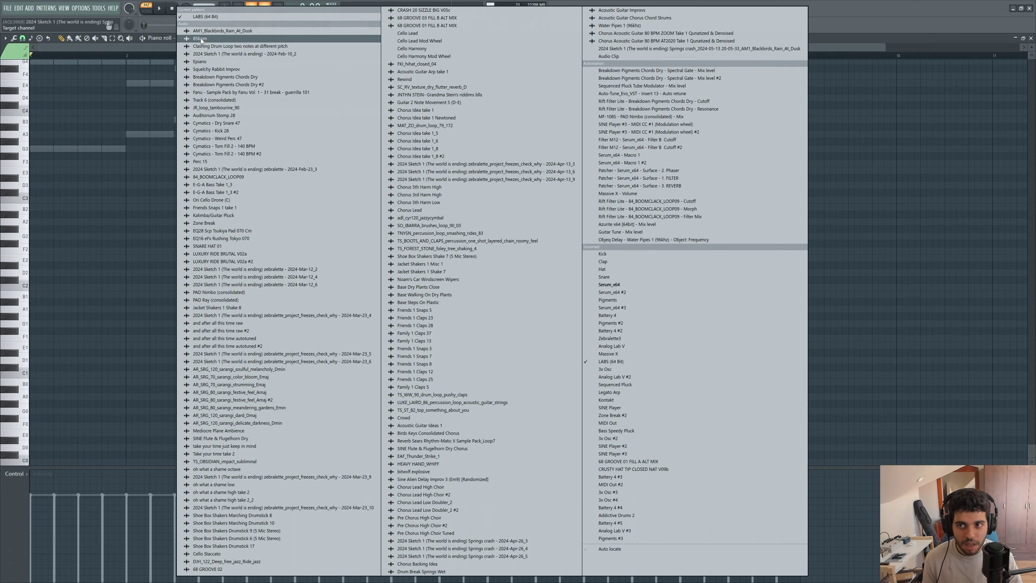
click(207, 16)
scroll(142, 336, up, 5)
scroll(142, 335, up, 3)
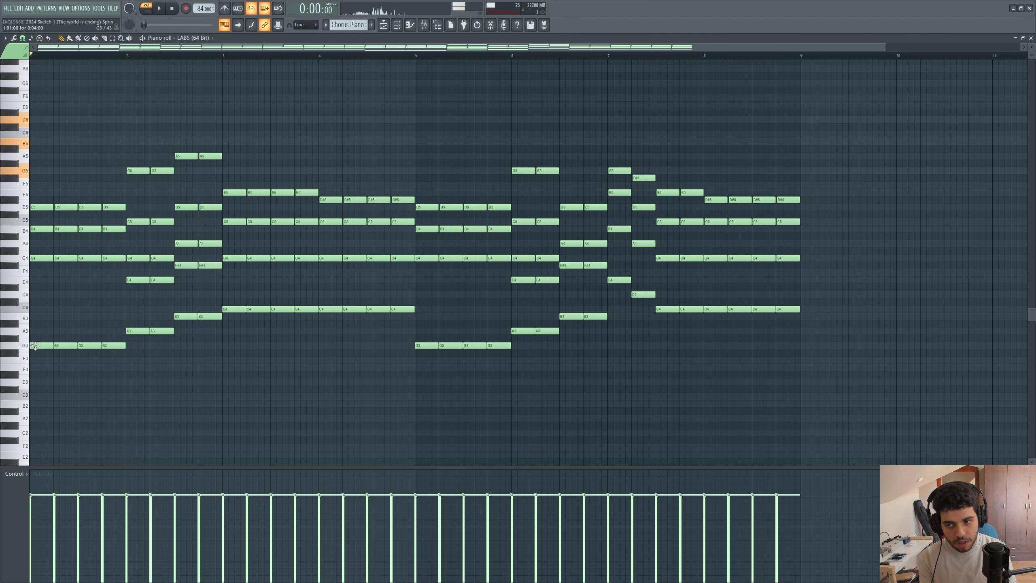
Play the Chorus Piano pattern on its own and show its LABS channel in the channel rack.
key(space)
key(F5)
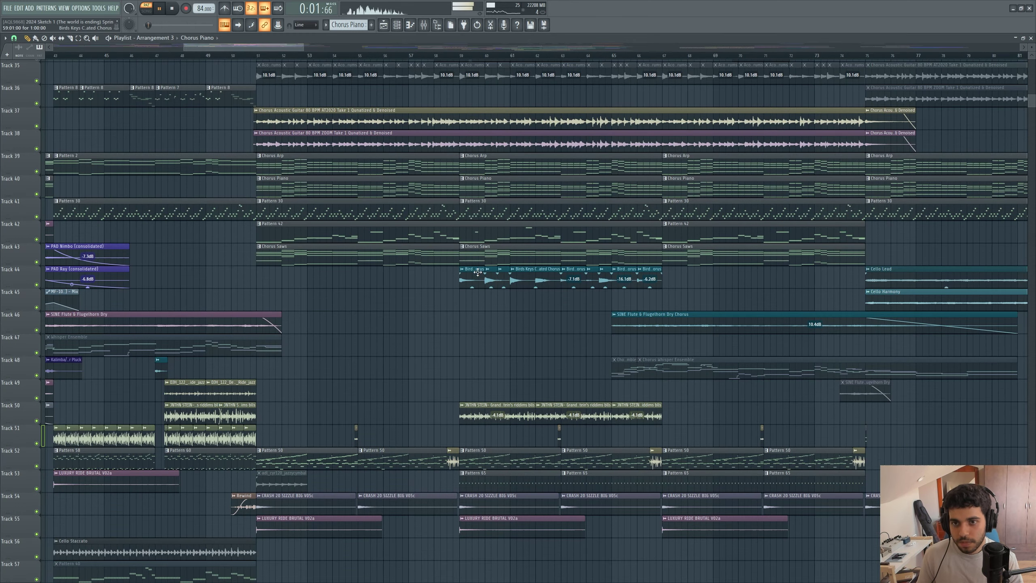
click(402, 29)
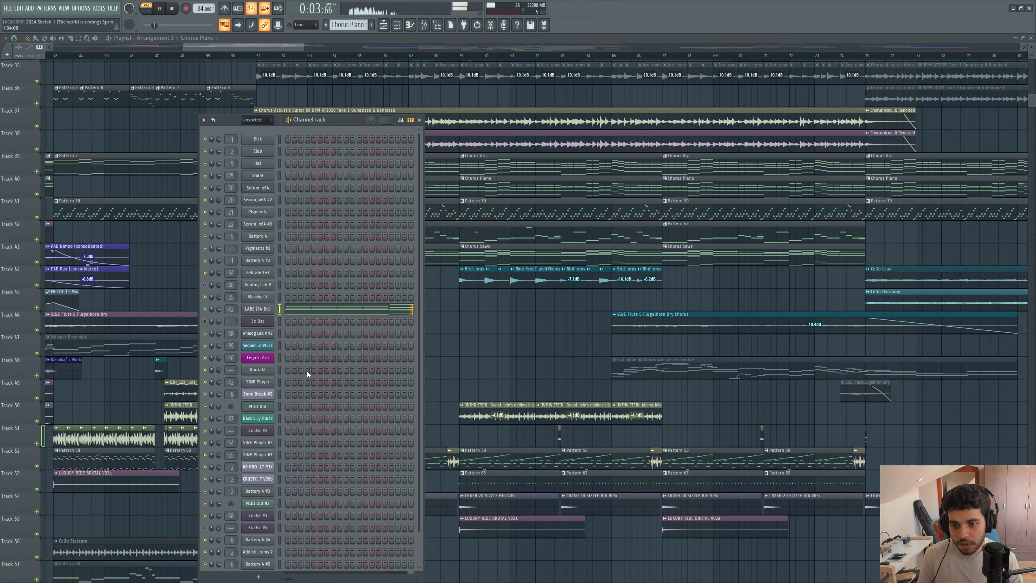
key(space)
Select the Chorus Arp pattern and audition it alone with its Serum_x64 channel shown in the channel rack.
drag(256, 49, 261, 48)
scroll(278, 357, up, 3)
scroll(280, 359, up, 3)
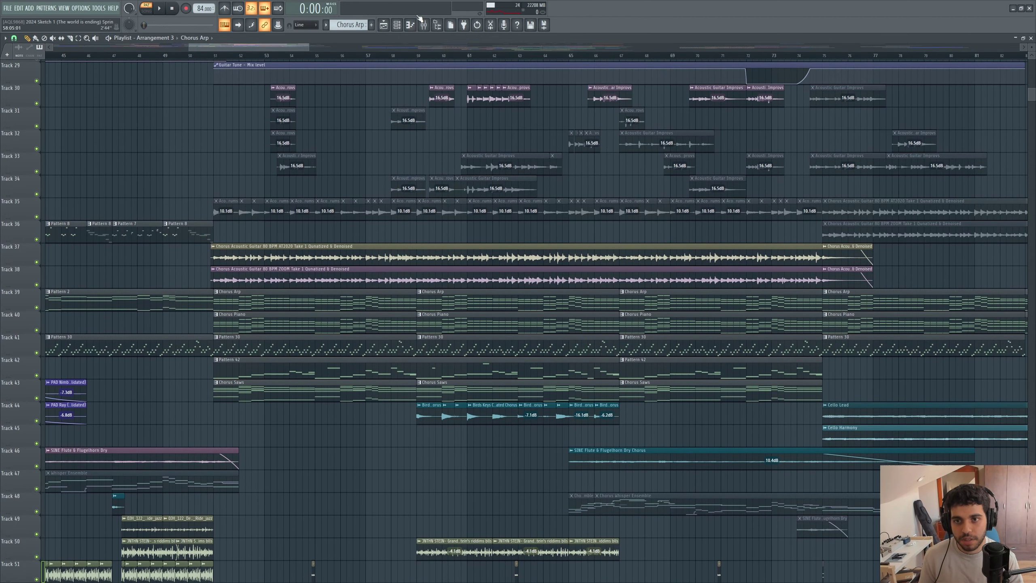
click(400, 29)
drag(214, 120, 369, 132)
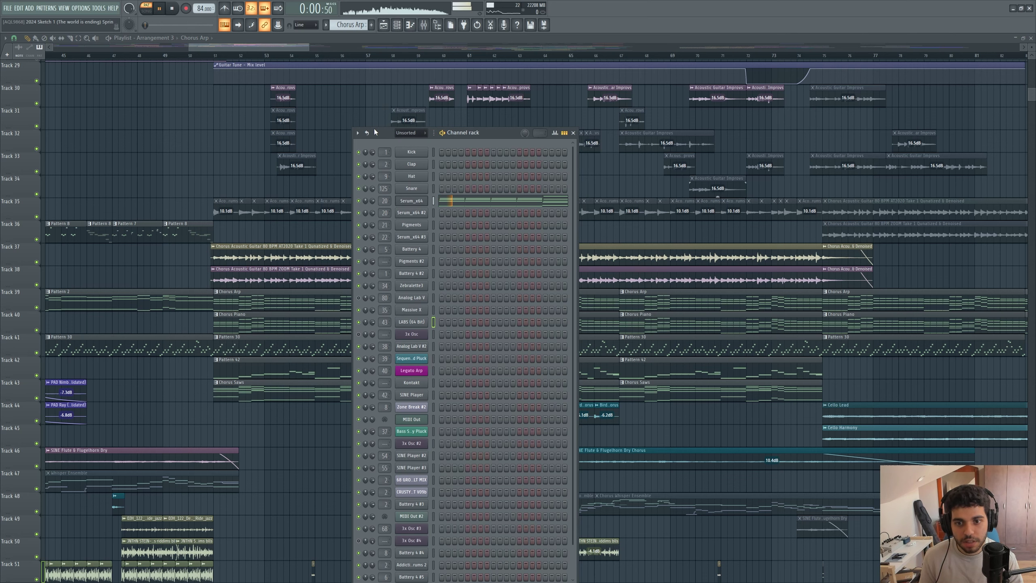
click(284, 55)
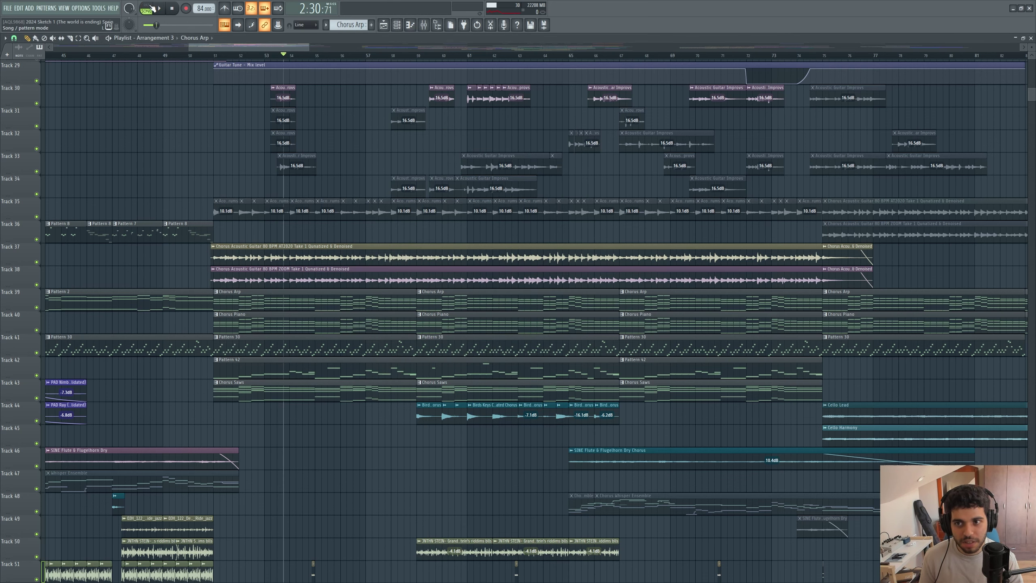
click(399, 26)
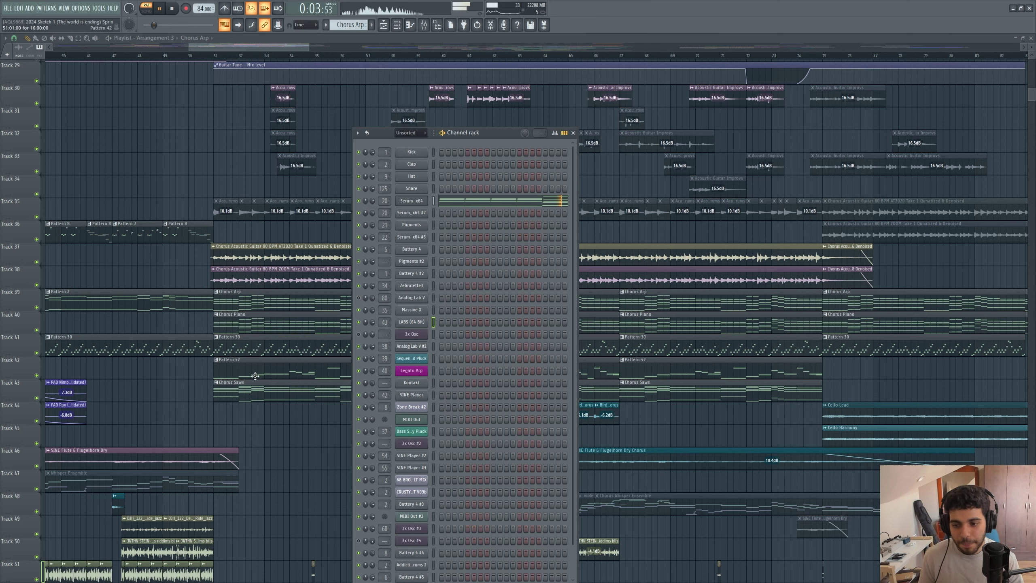
Select the Chorus Saws pattern, locate its Pigments #3 channel in the channel rack and play the pattern.
drag(229, 48, 231, 48)
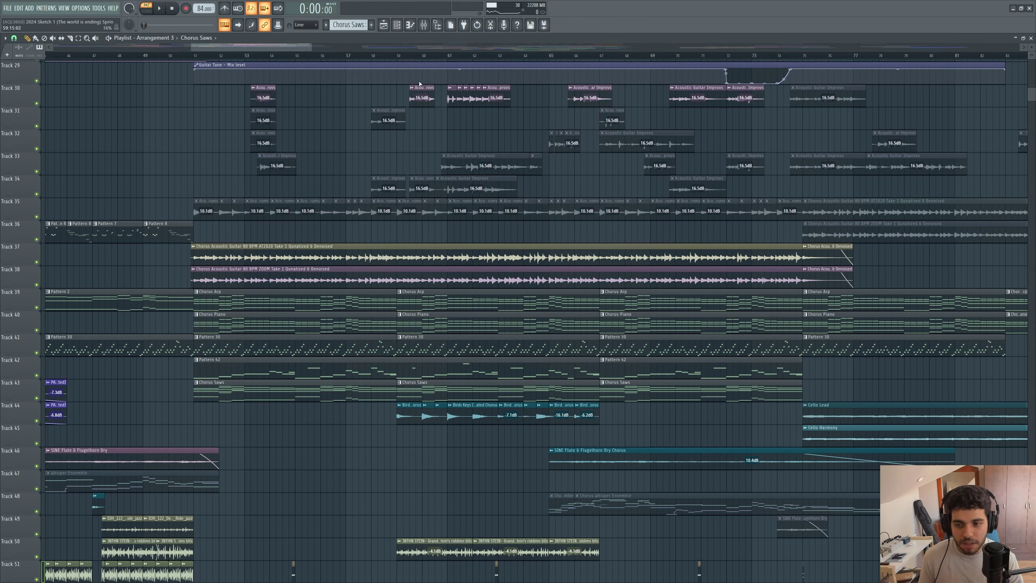
scroll(343, 157, up, 4)
click(398, 25)
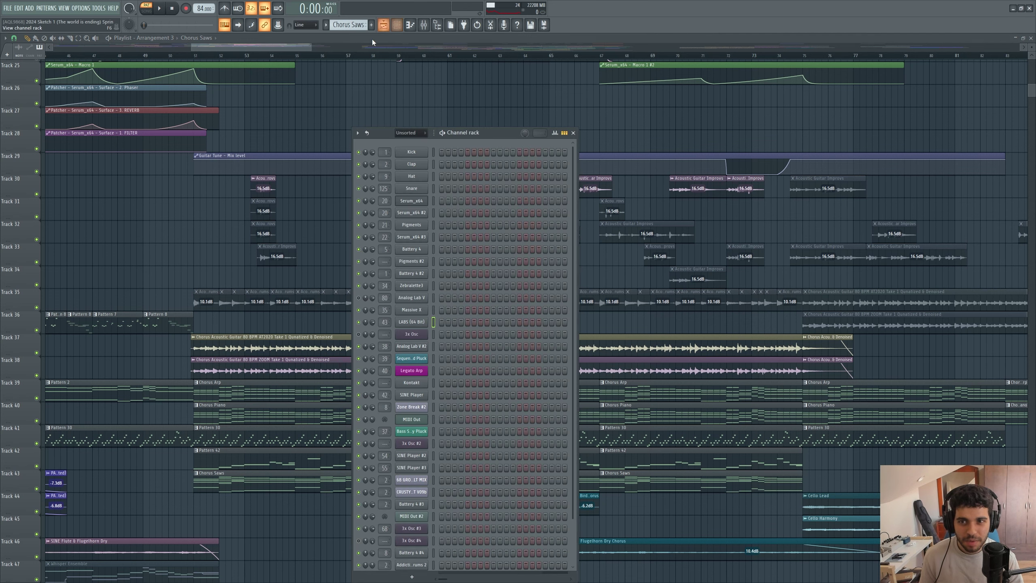
drag(383, 136, 399, 129)
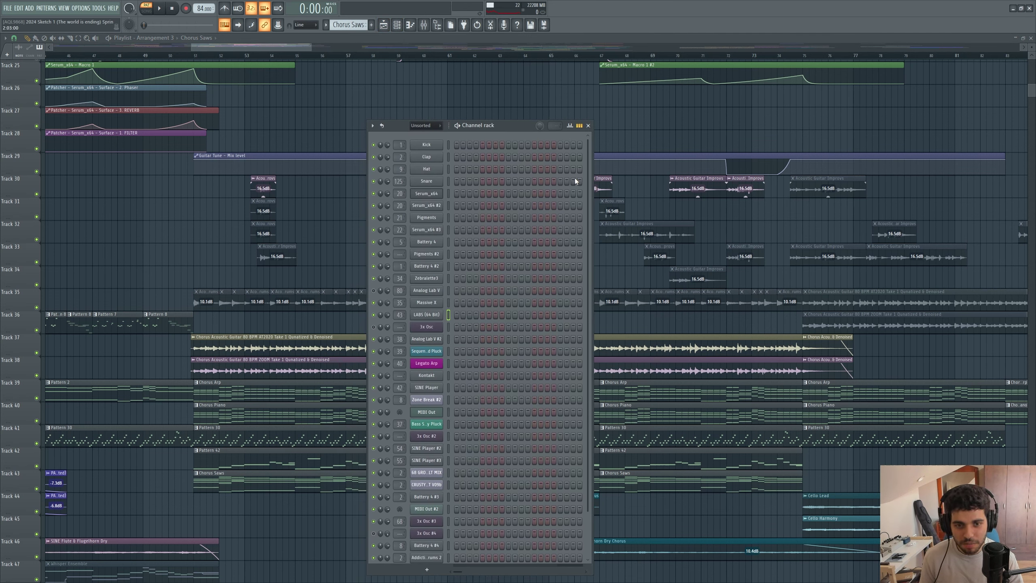
drag(586, 181, 590, 331)
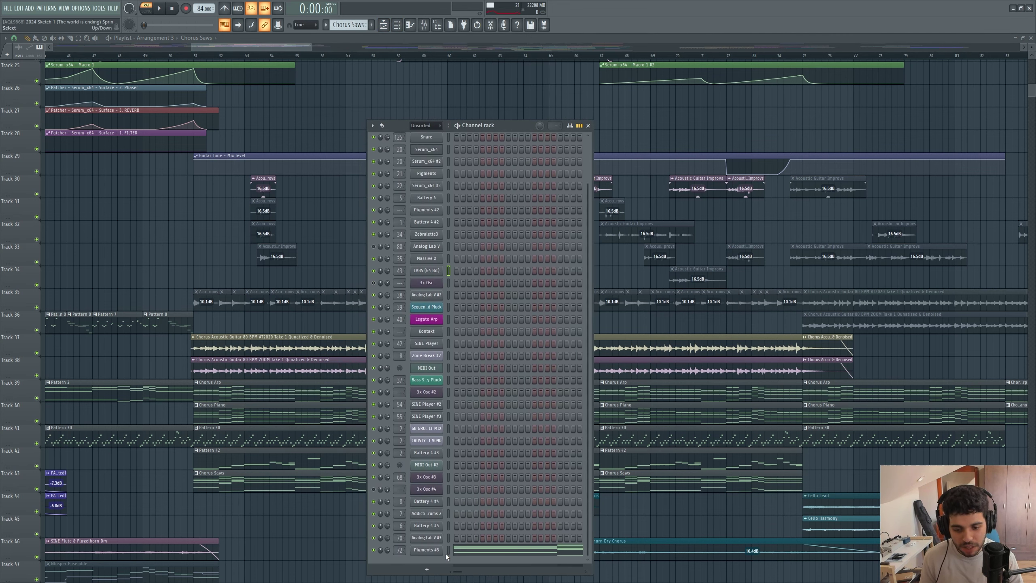
click(496, 553)
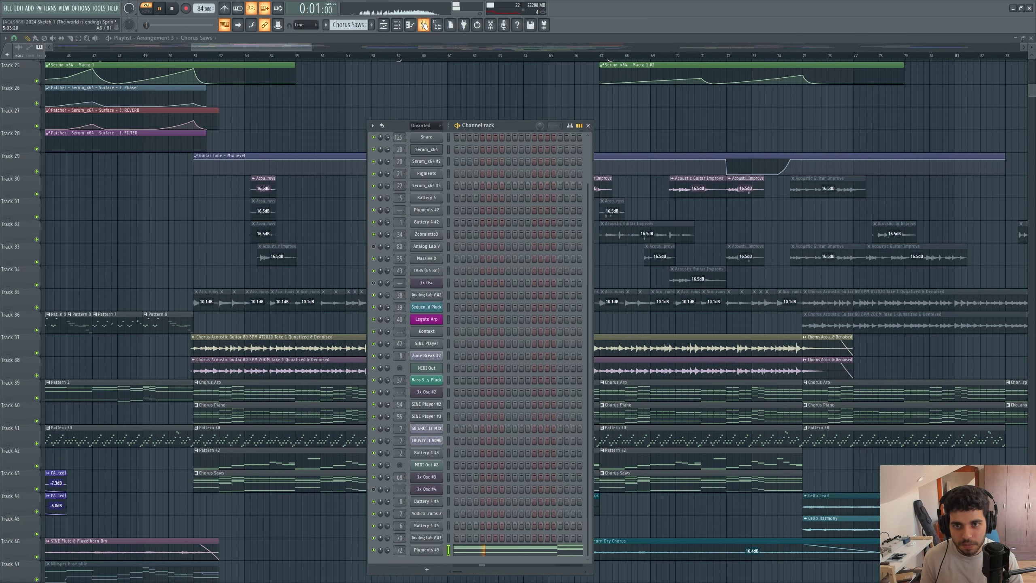
Audition Chorus Saws with its mixer track's Fruity parametric EQ 2 open, close the windows and place the playhead near bar 54.
click(424, 26)
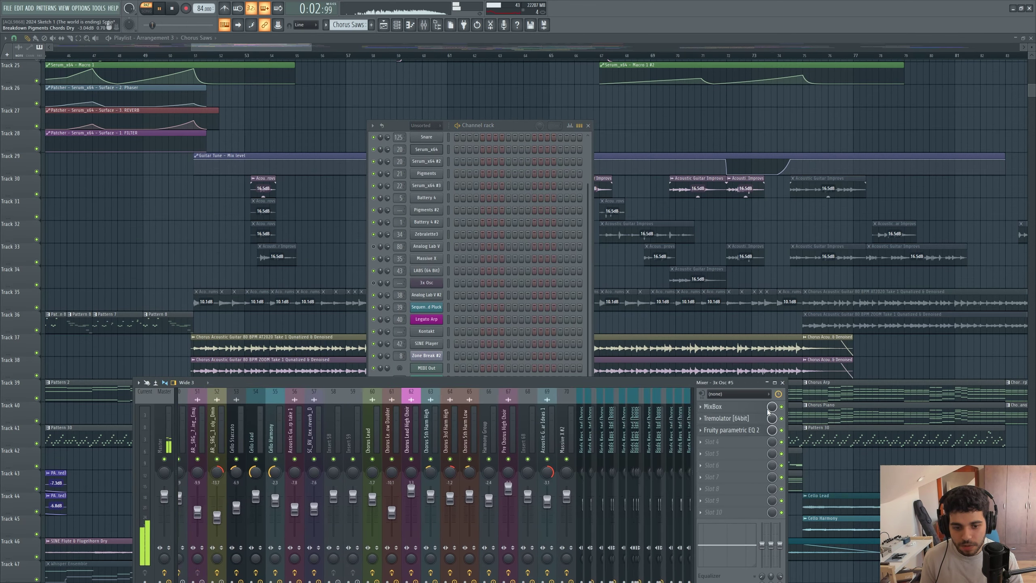
drag(581, 386, 503, 267)
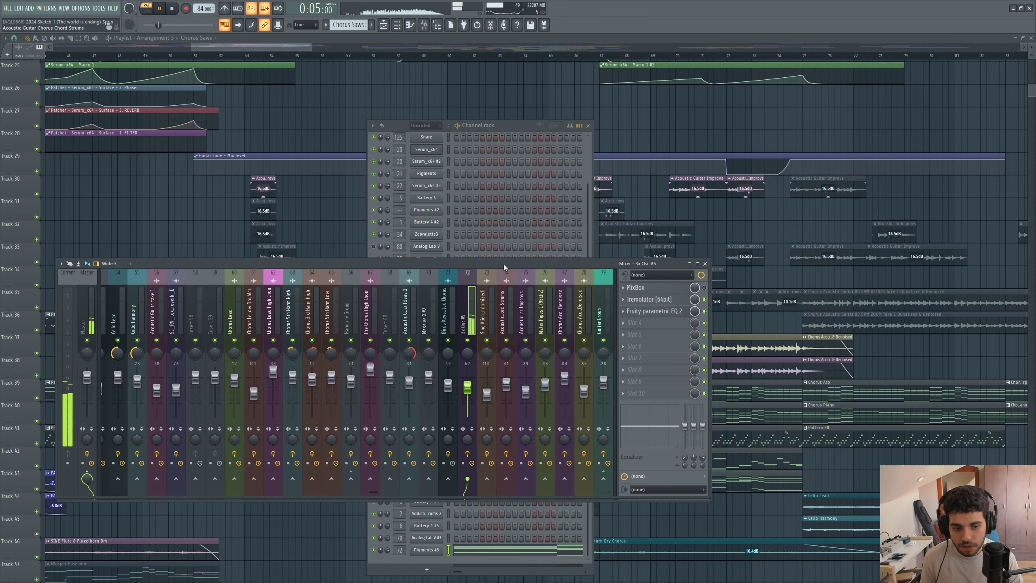
click(676, 311)
key(space)
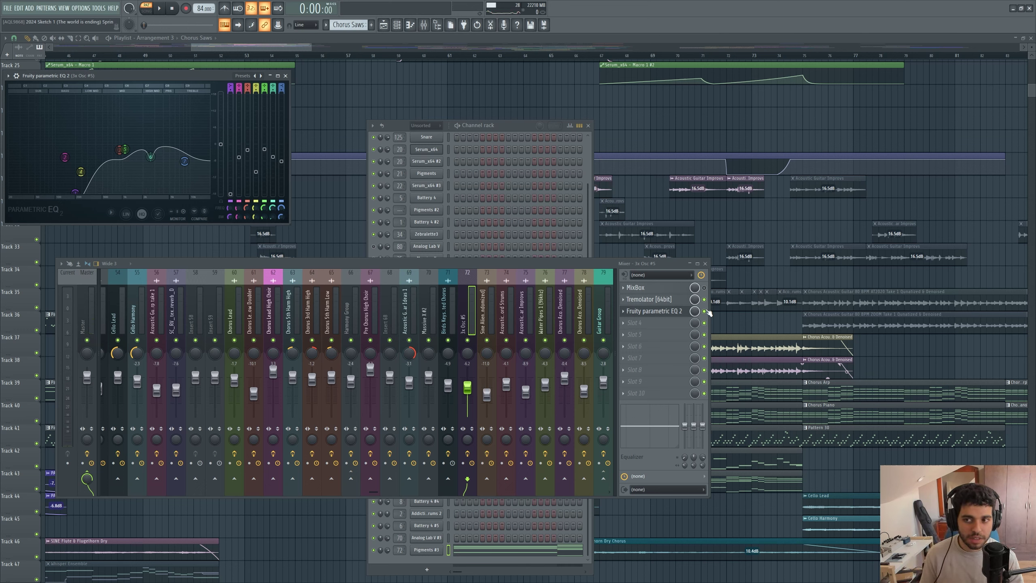
key(space)
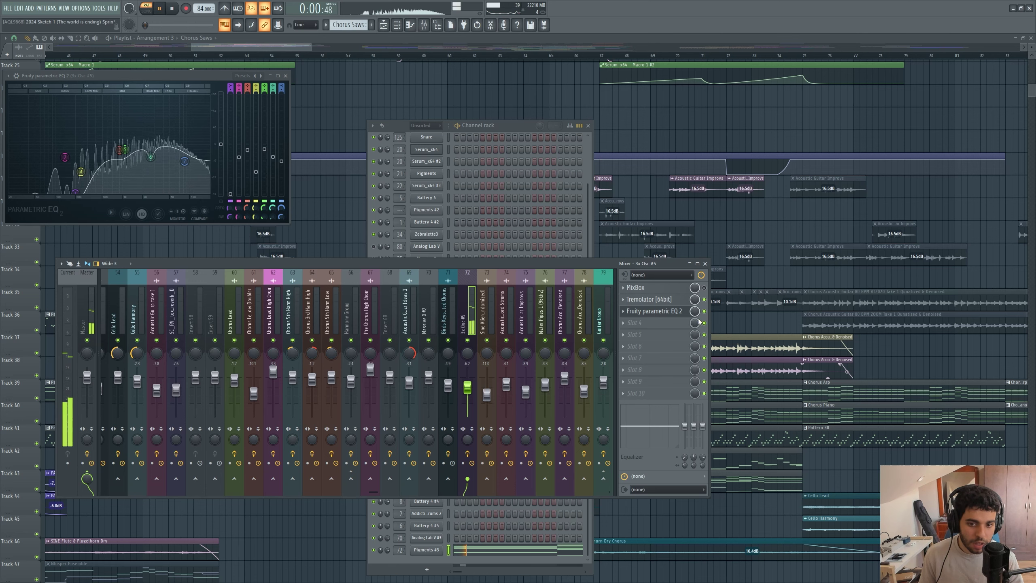
key(space)
key(F12)
click(273, 55)
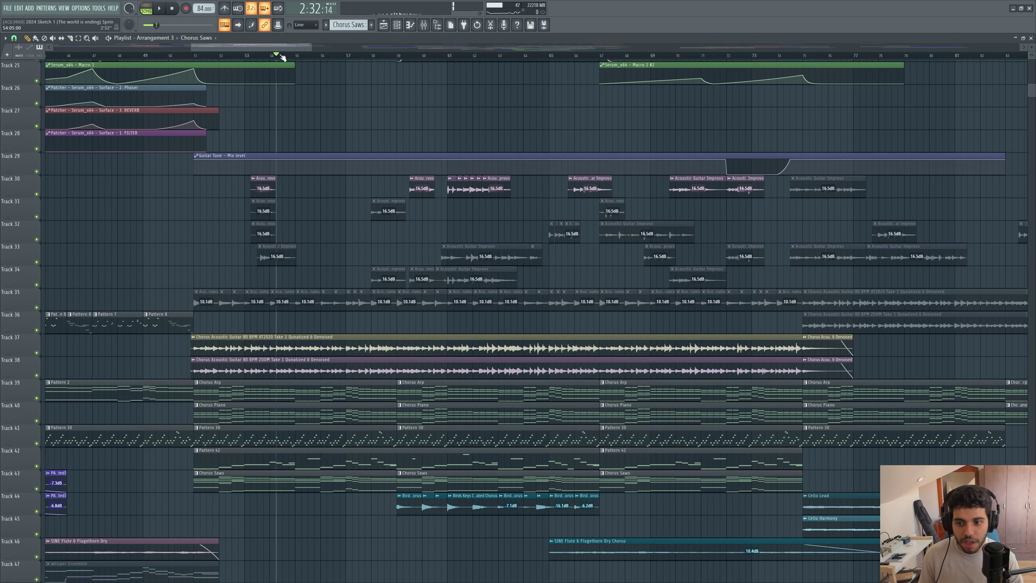
Place the playhead at the chorus start at bar 51 and isolate the Chorus Arp, Chorus Piano and Chorus Saws tracks.
drag(275, 57, 198, 62)
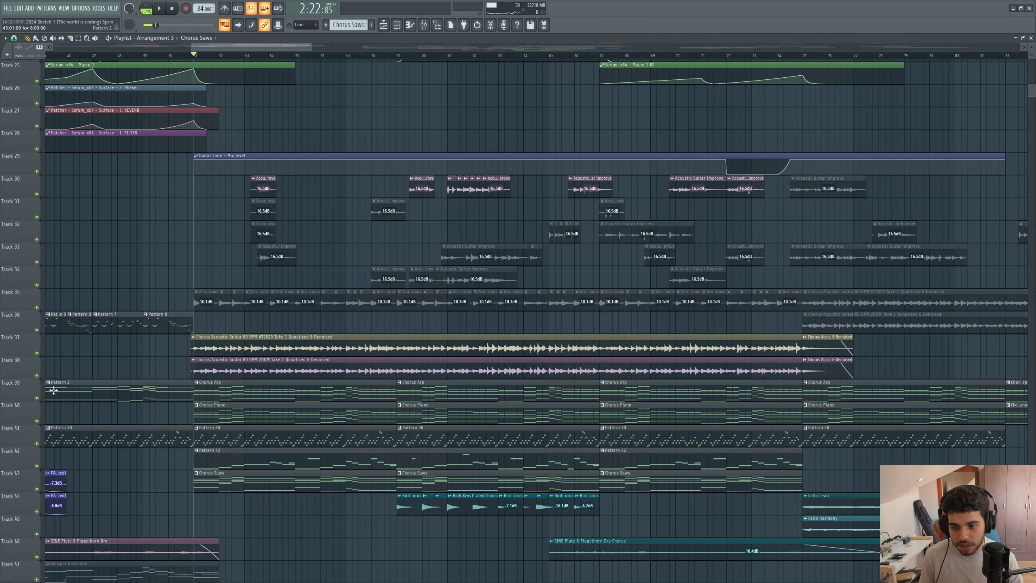
right_click(37, 397)
click(37, 421)
click(37, 488)
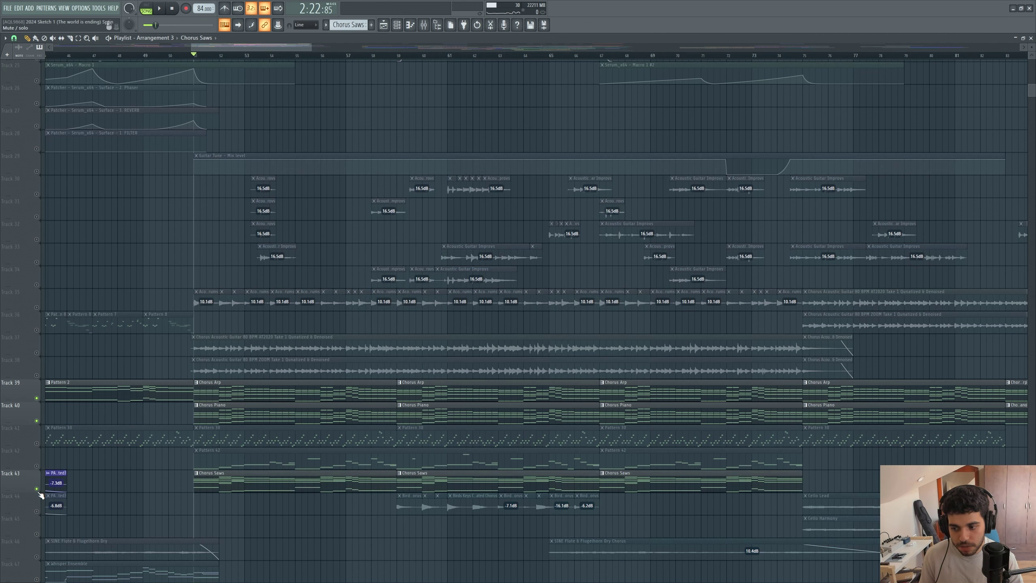
Unmute the Serum Macro 1 and Patcher Phaser, Reverb and Filter automation on Tracks 25 to 28.
scroll(61, 465, up, 3)
scroll(63, 462, up, 2)
click(37, 307)
click(36, 330)
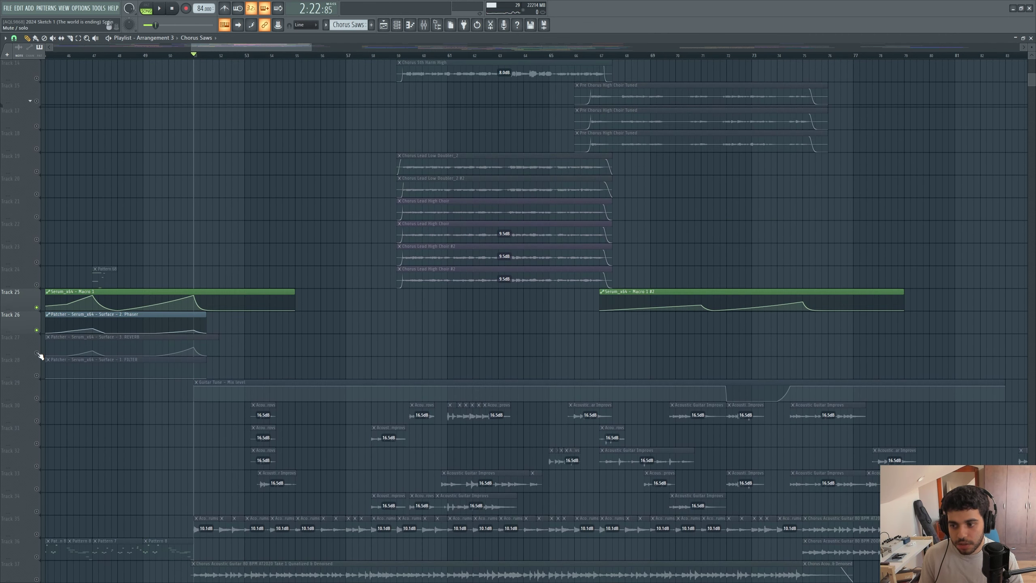
click(36, 352)
click(37, 375)
Play the isolated arp, piano and saws layers from the chorus start, then stop playback.
key(space)
scroll(135, 367, down, 6)
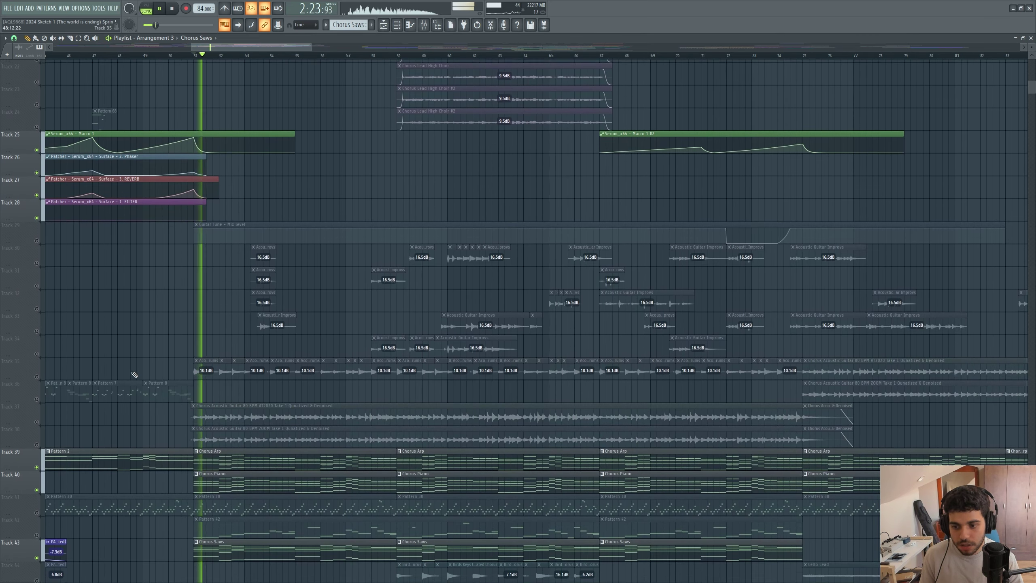
scroll(141, 369, down, 2)
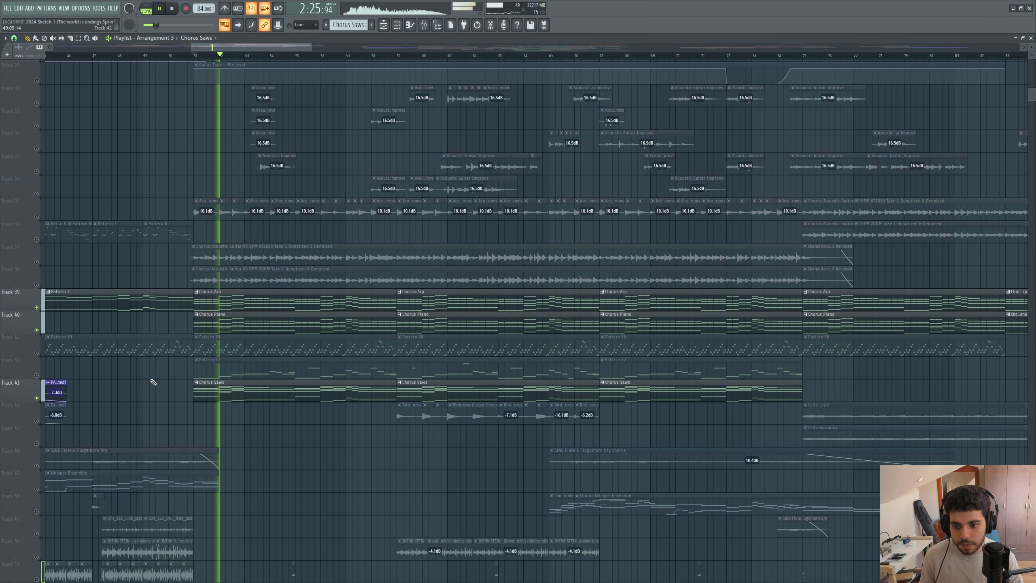
ctrl+scroll(152, 381, down, 3)
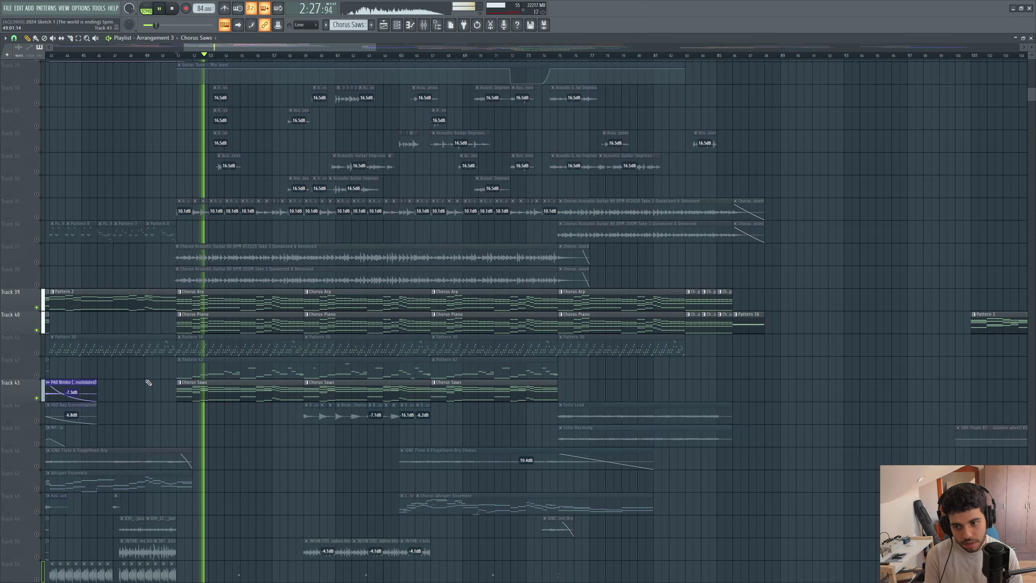
scroll(151, 381, up, 1)
drag(286, 48, 264, 48)
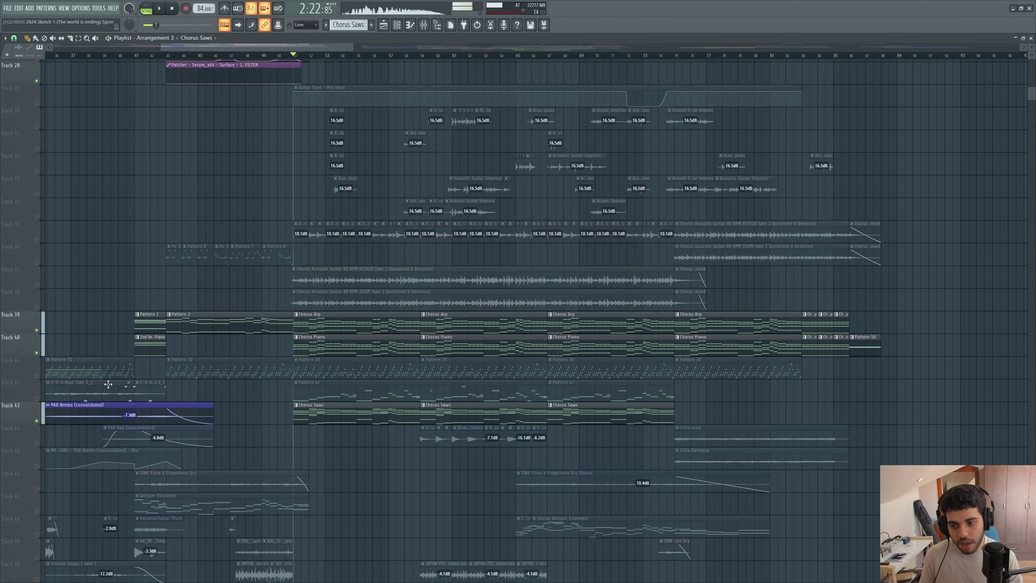
key(space)
Unmute Track 42, play it with the other chorus layers and open Pattern 42's Massive X notes in the piano roll.
click(37, 398)
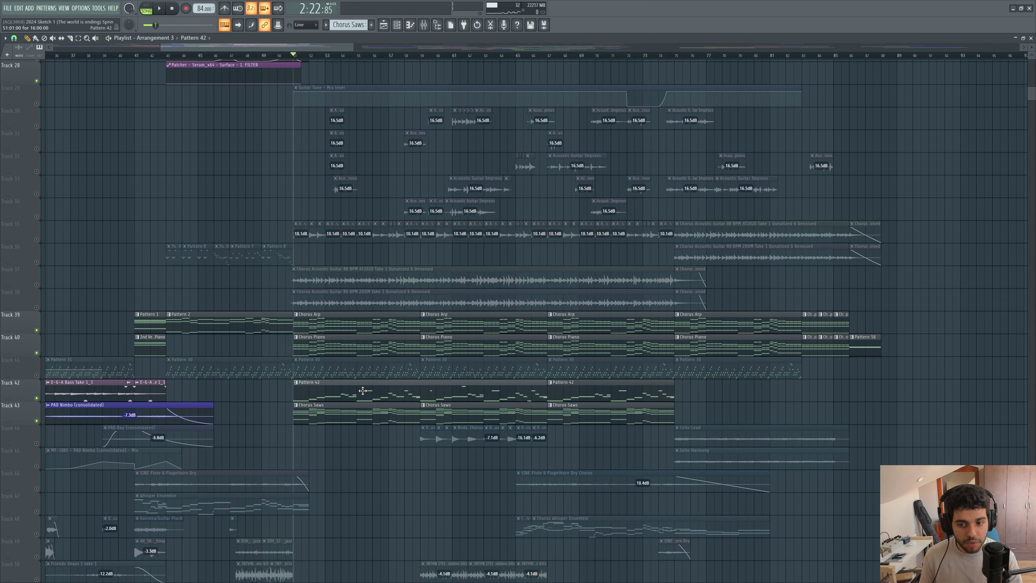
key(space)
click(385, 28)
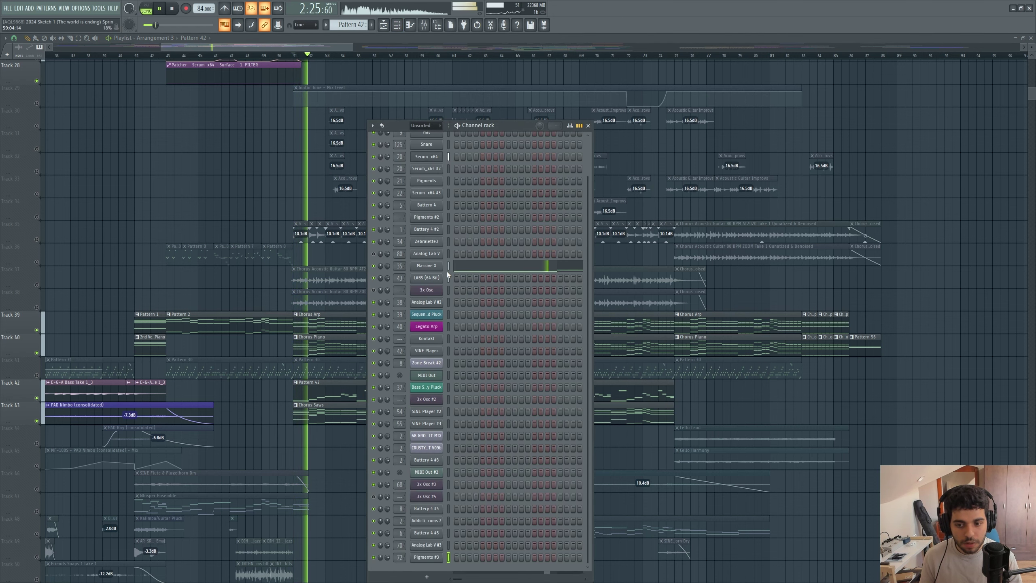
click(479, 268)
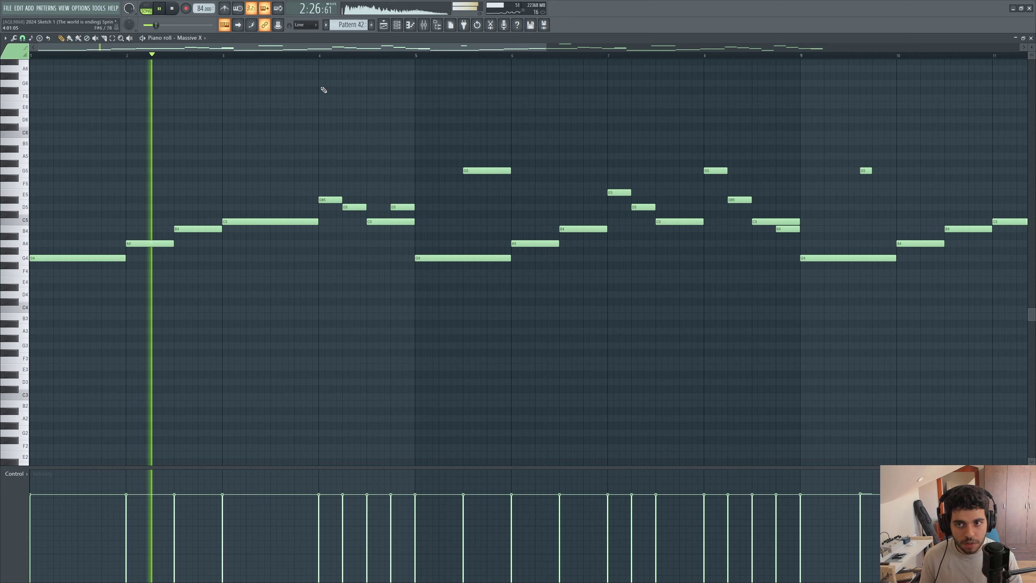
Examine the full Massive X melody of Pattern 42 during playback and stop.
click(318, 57)
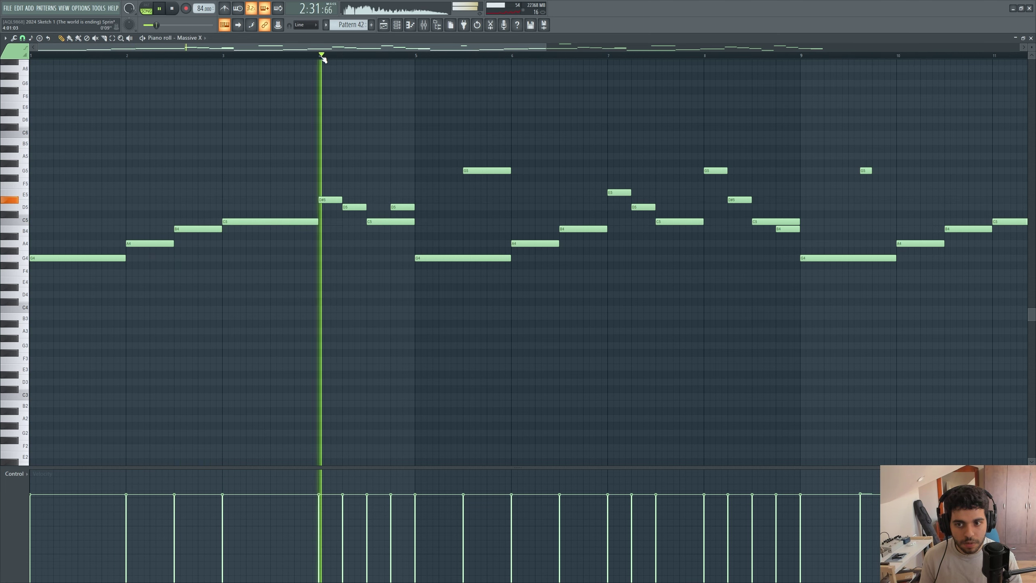
drag(554, 49, 1017, 48)
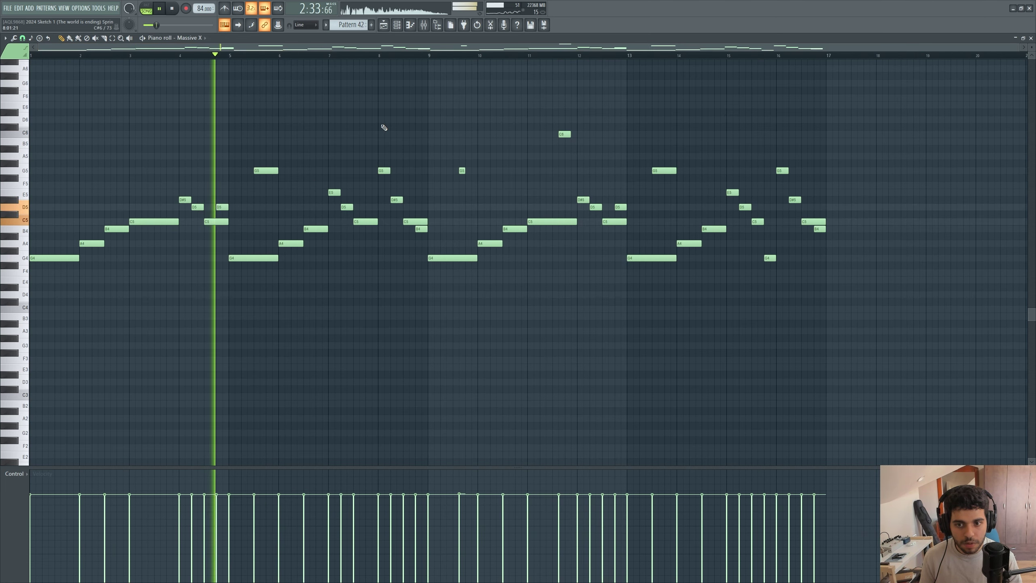
key(space)
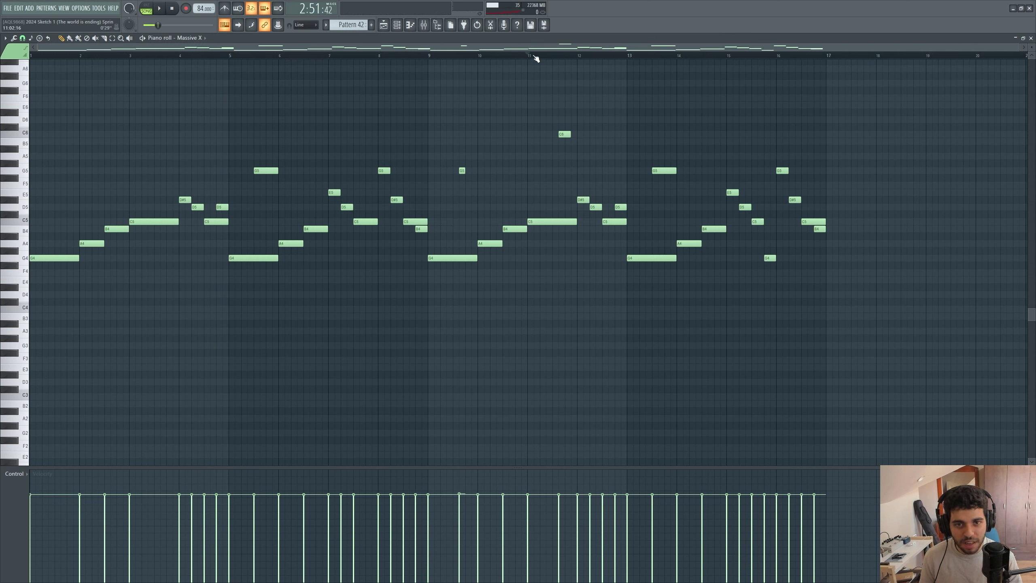
key(space)
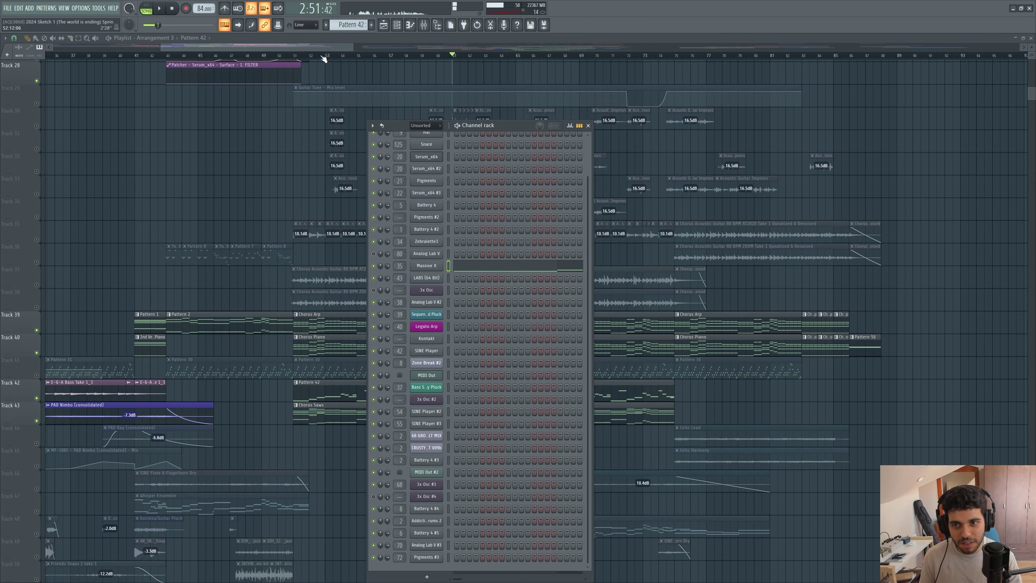
Return the playhead to bar 51 in the playlist and unmute Track 41 with Pattern 30.
click(324, 56)
scroll(328, 56, left, 1)
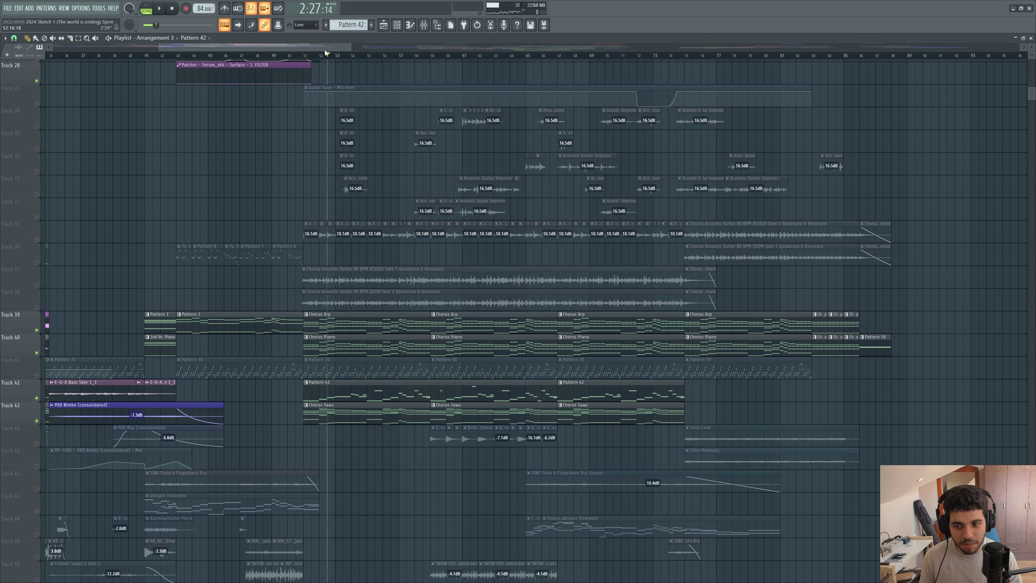
click(311, 56)
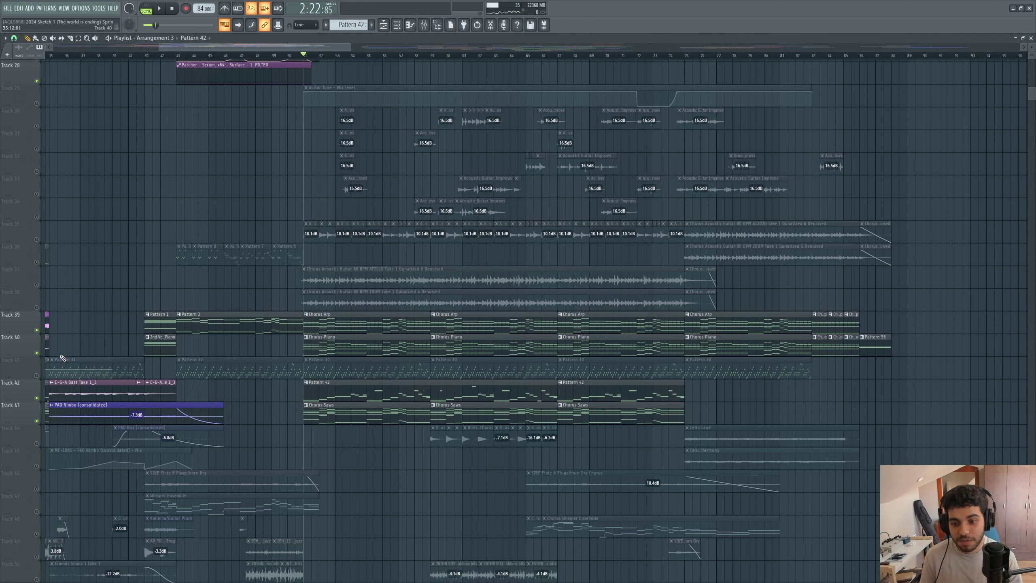
click(38, 375)
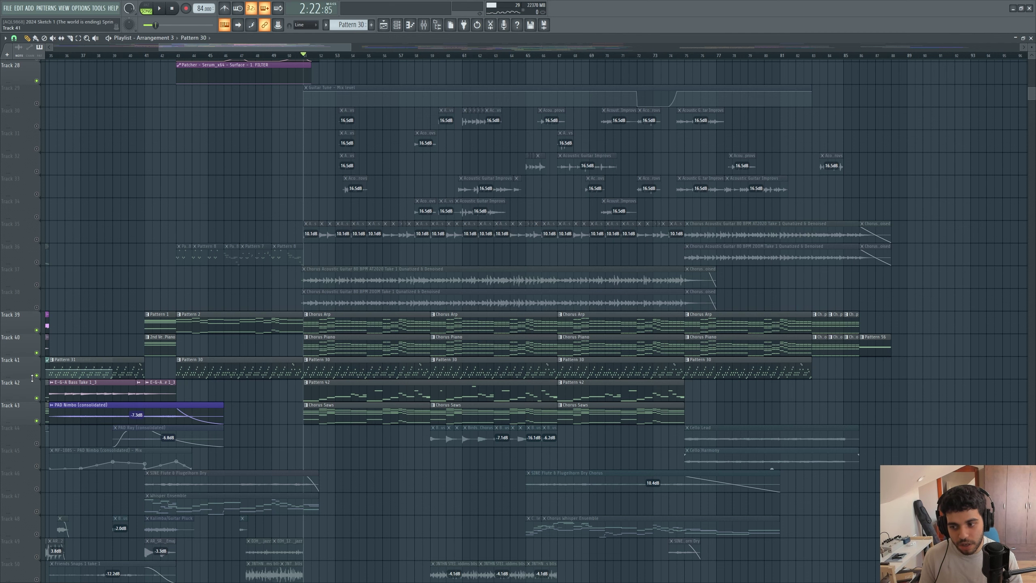
Play the chorus layers while muting and re-enabling the Chorus Arp and Chorus Piano tracks to compare the mix.
scroll(185, 326, up, 3)
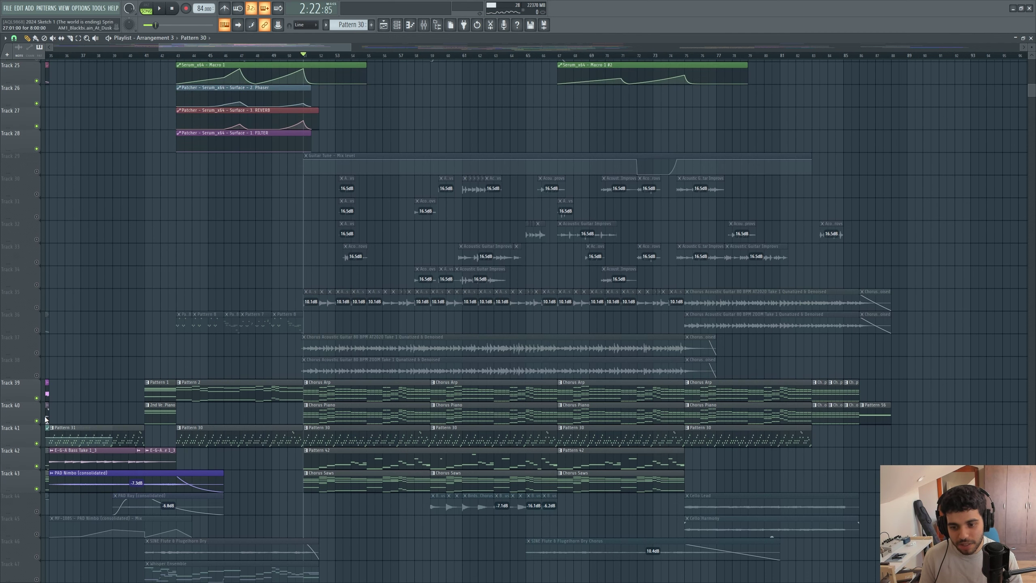
key(space)
click(36, 421)
click(37, 398)
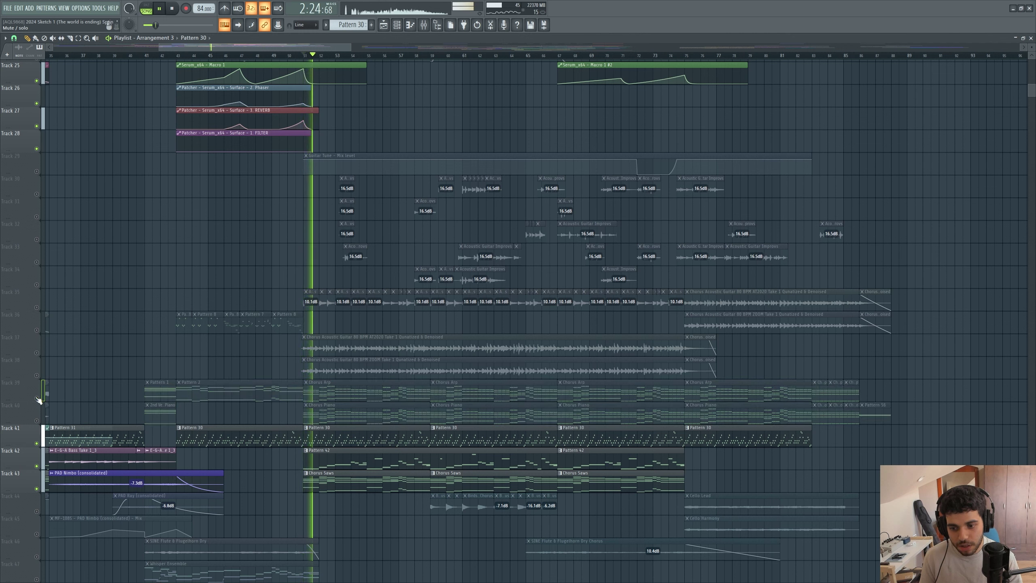
click(37, 398)
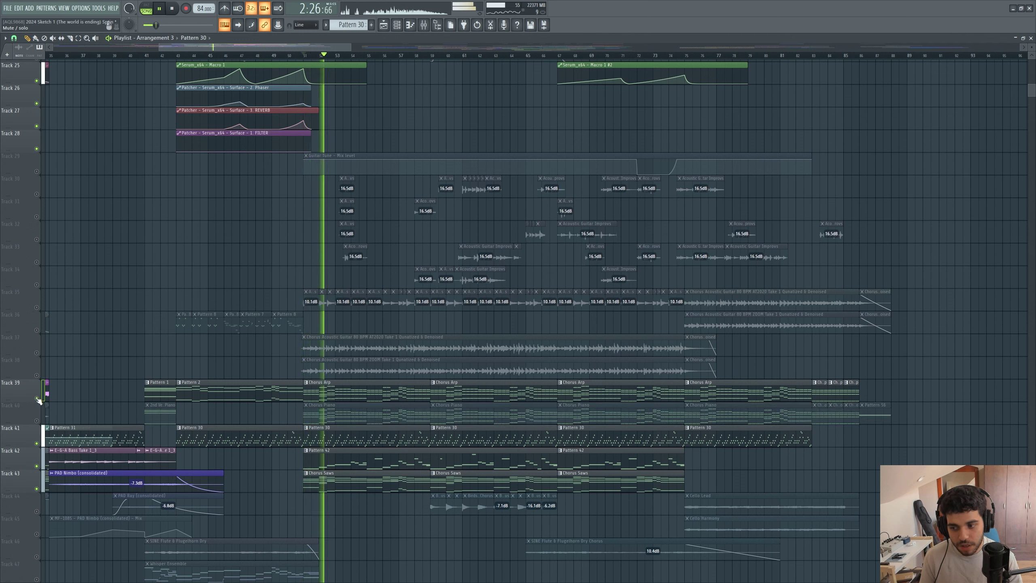
click(41, 421)
key(space)
Unmute the two Chorus Acoustic Guitar takes on Tracks 37 and 38 and play them with the synth layers.
scroll(310, 419, down, 9)
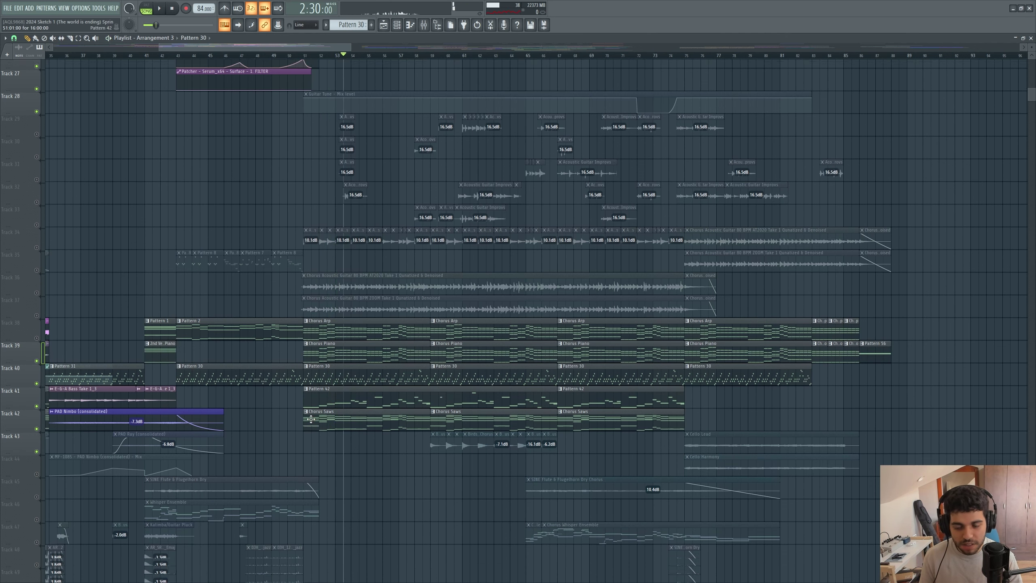
scroll(405, 366, up, 7)
scroll(279, 356, up, 3)
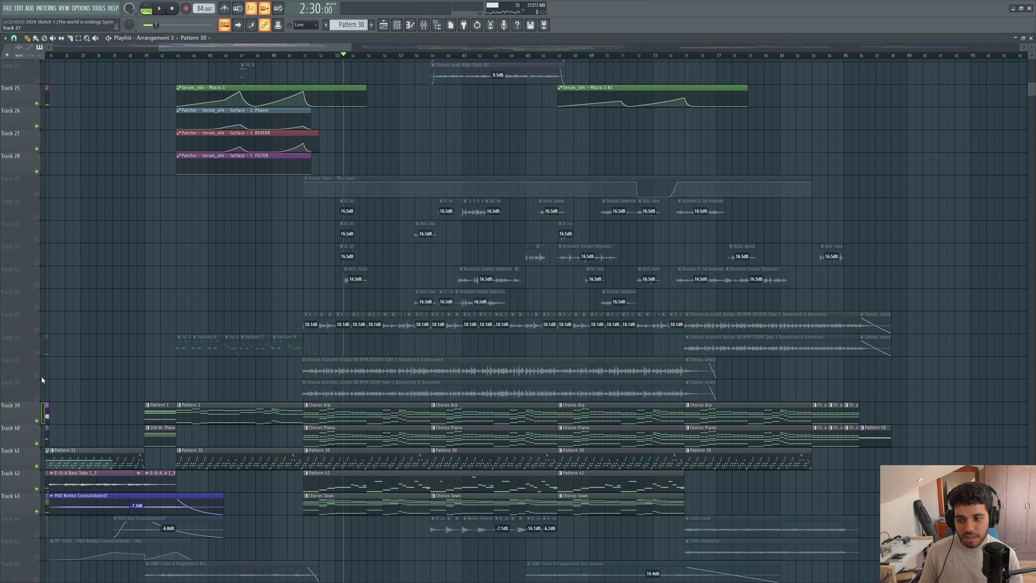
click(41, 377)
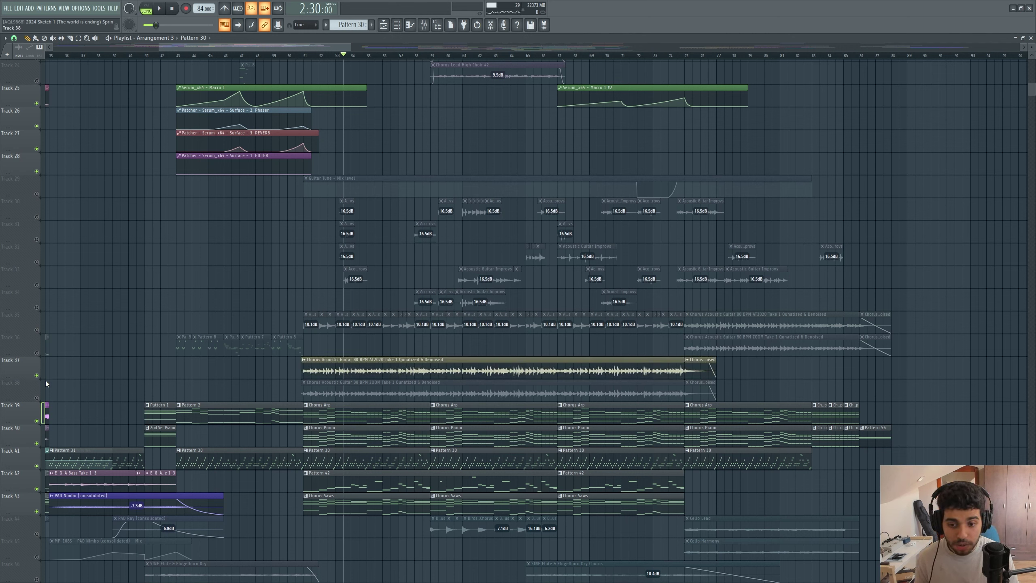
click(37, 398)
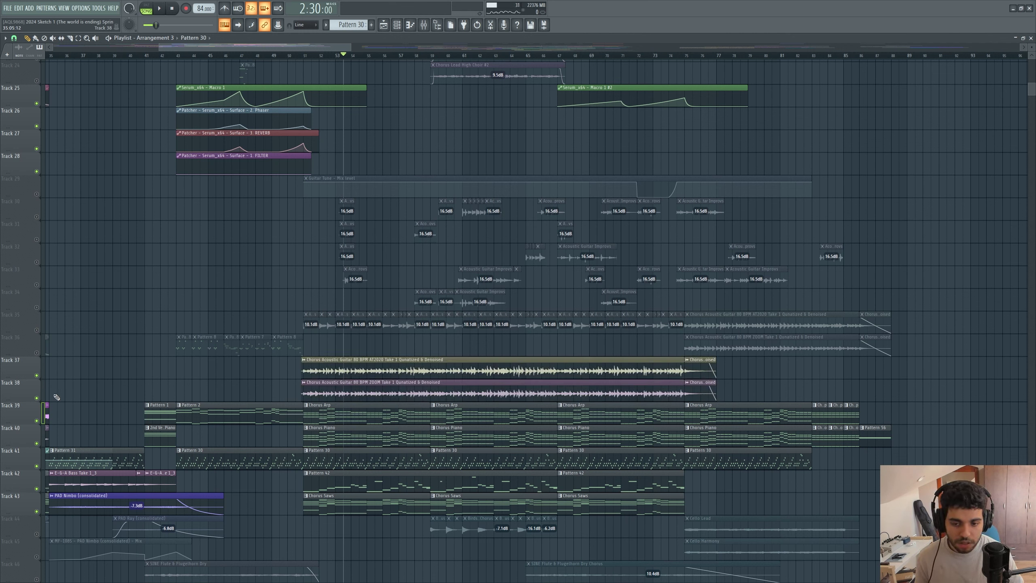
scroll(346, 393, up, 6)
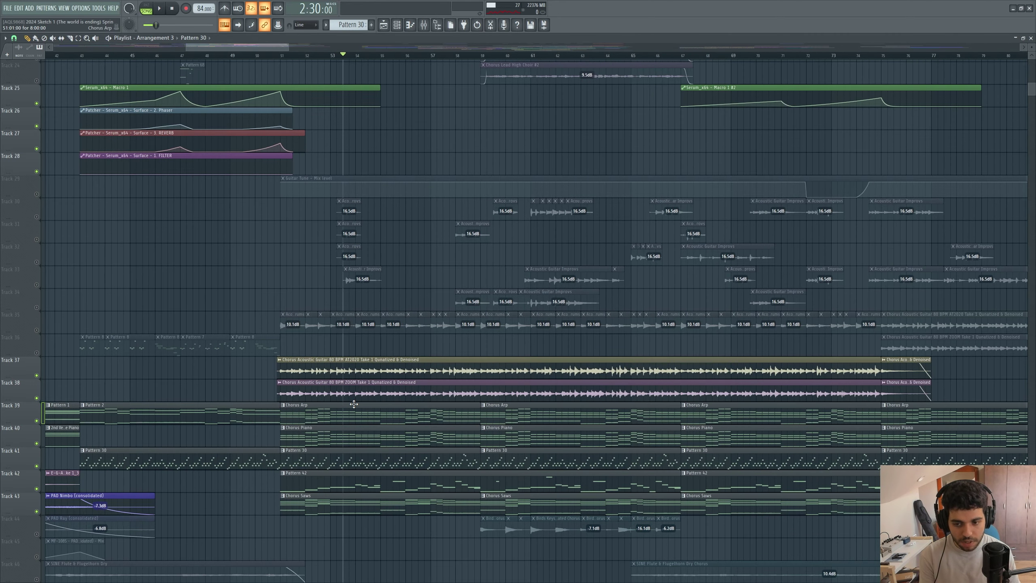
key(space)
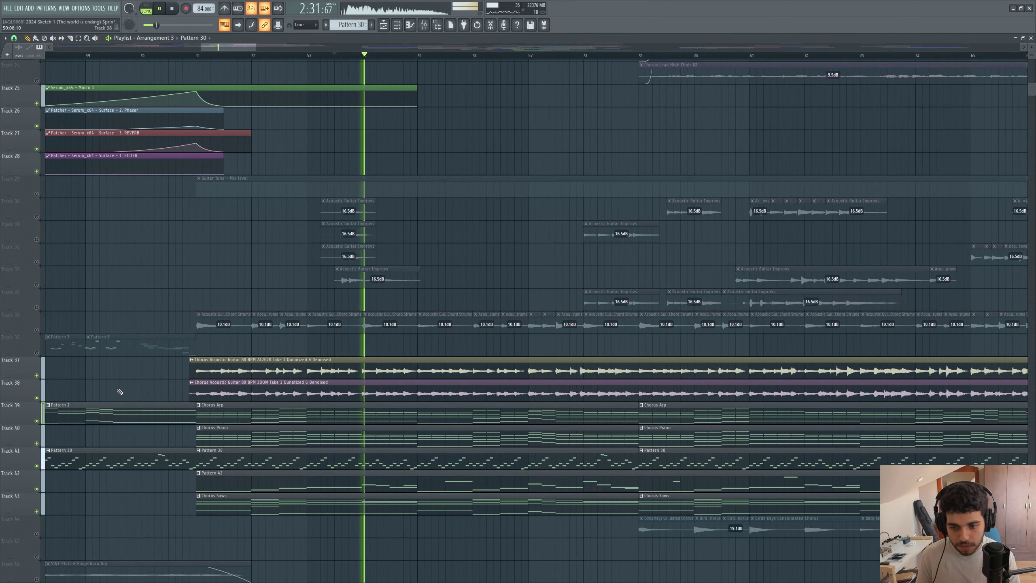
Solo the ZOOM acoustic guitar take, switch to the AT2020 take alone and stop playback.
right_click(36, 395)
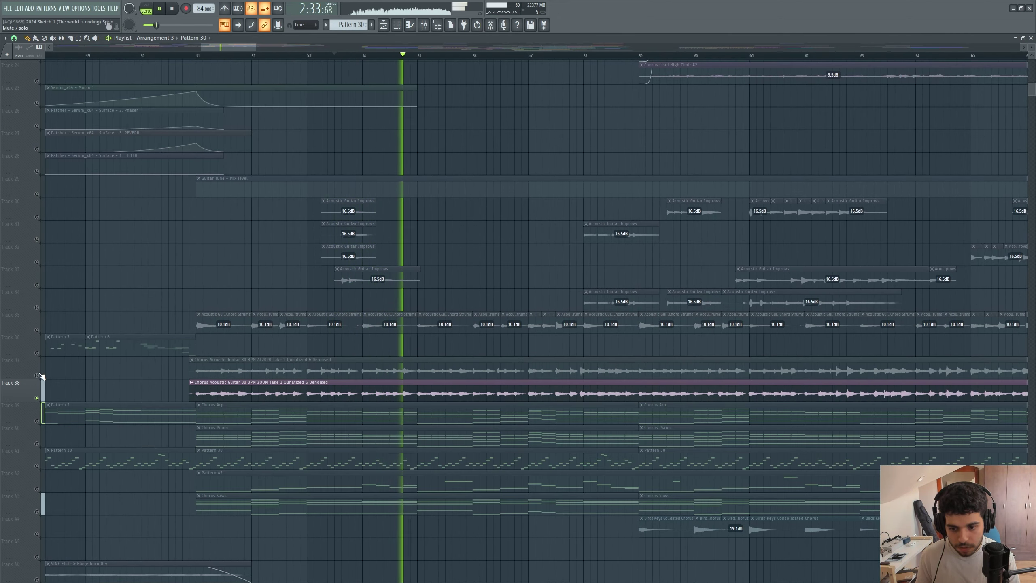
click(37, 376)
click(37, 397)
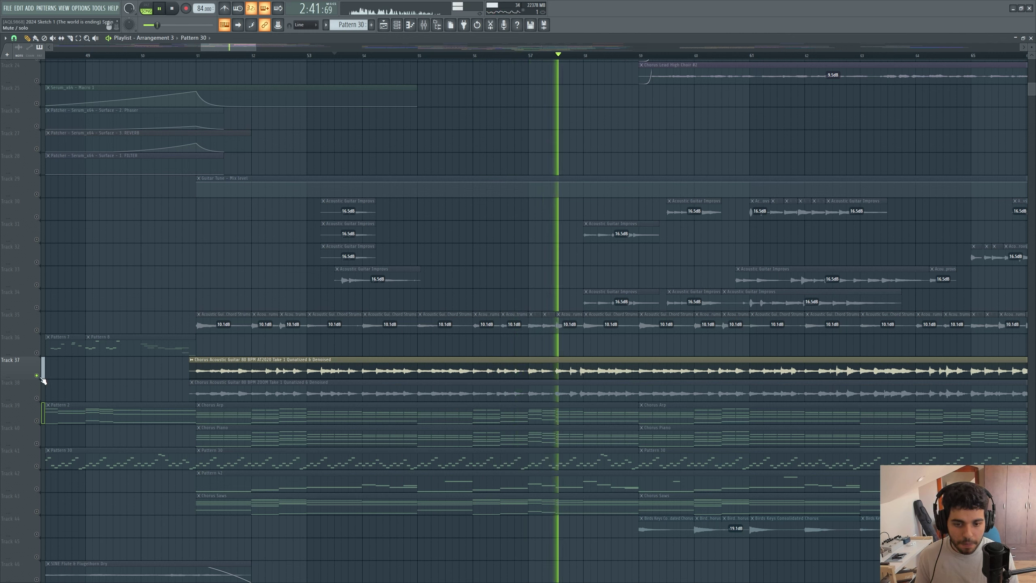
key(space)
Play the ZOOM guitar take alone, add the AT2020 take and toggle the ZOOM take off and on.
click(42, 400)
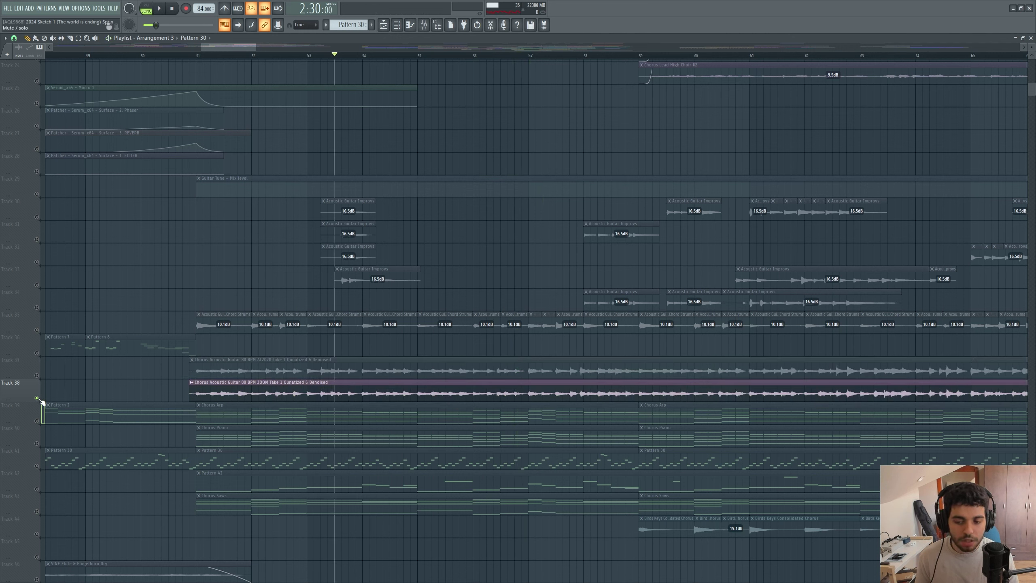
click(319, 391)
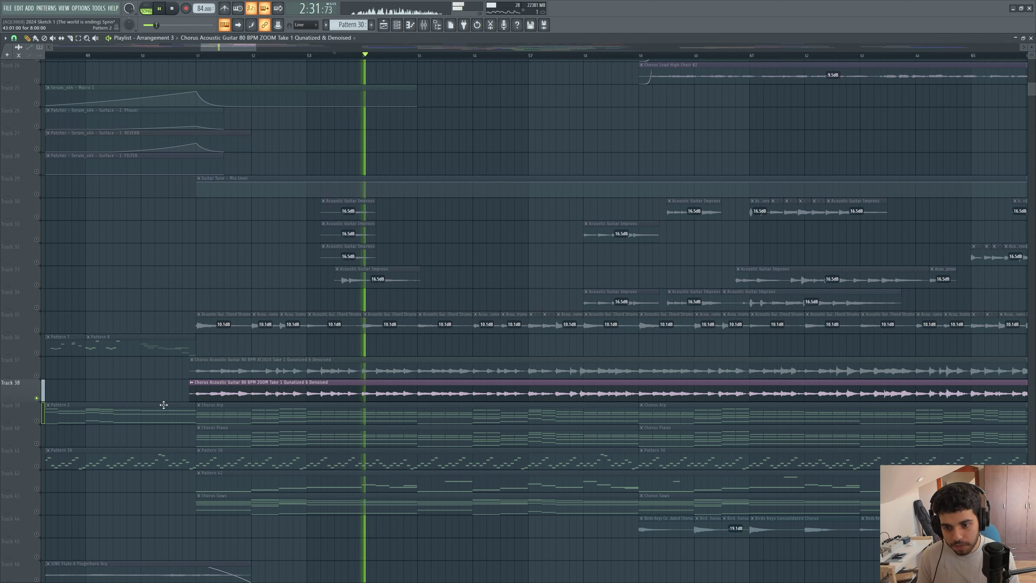
shift+click(42, 378)
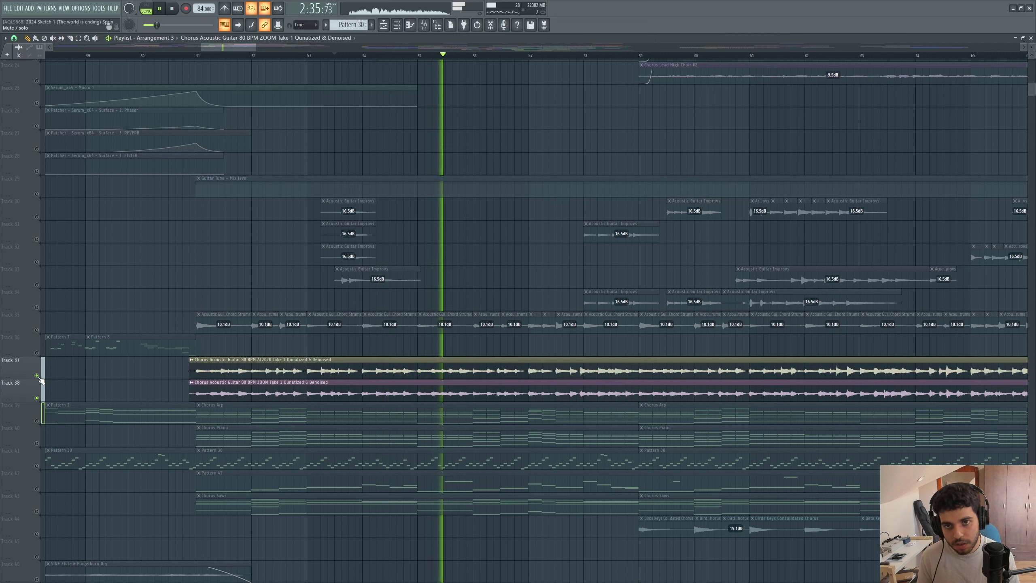
click(39, 398)
click(41, 400)
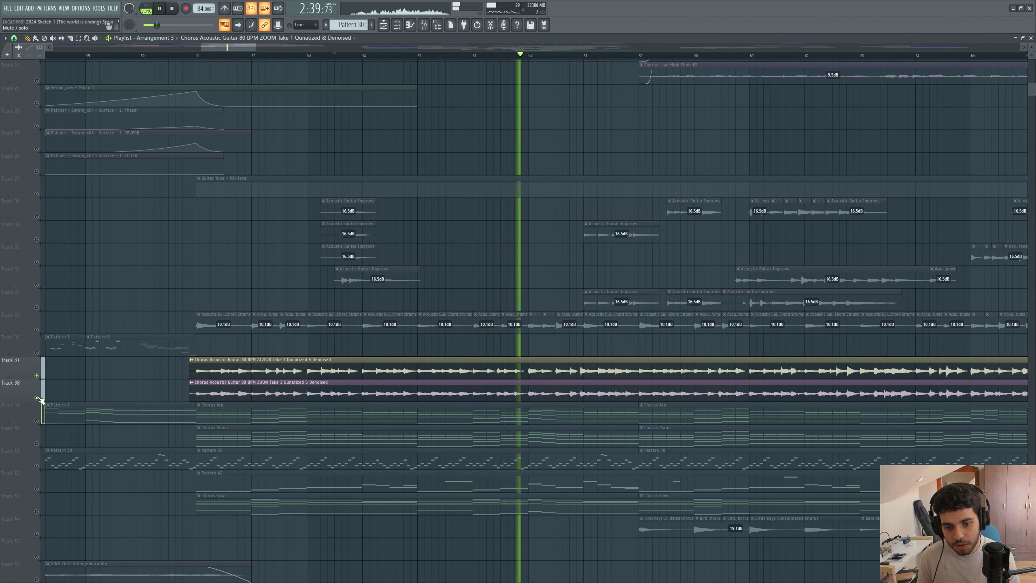
Unmute the synth and piano layers on Tracks 39 to 43 and play them together with both guitar takes.
key(space)
click(38, 420)
click(38, 443)
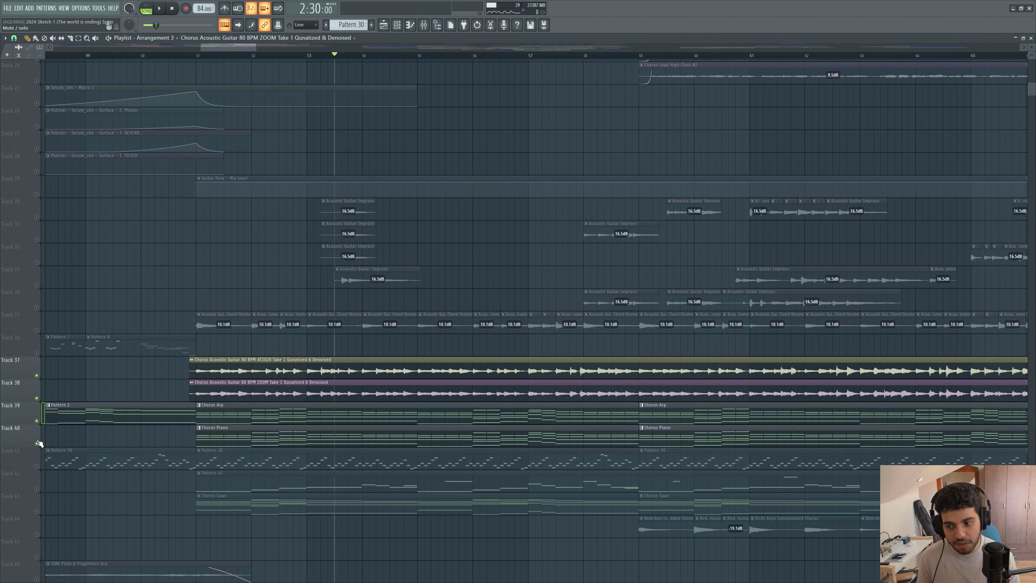
click(38, 466)
click(36, 489)
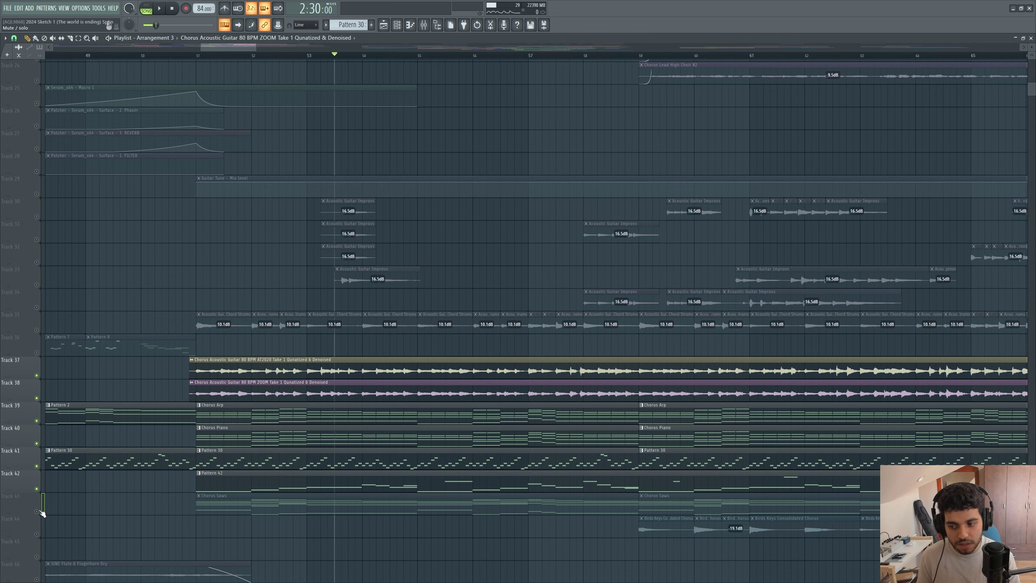
click(36, 511)
key(space)
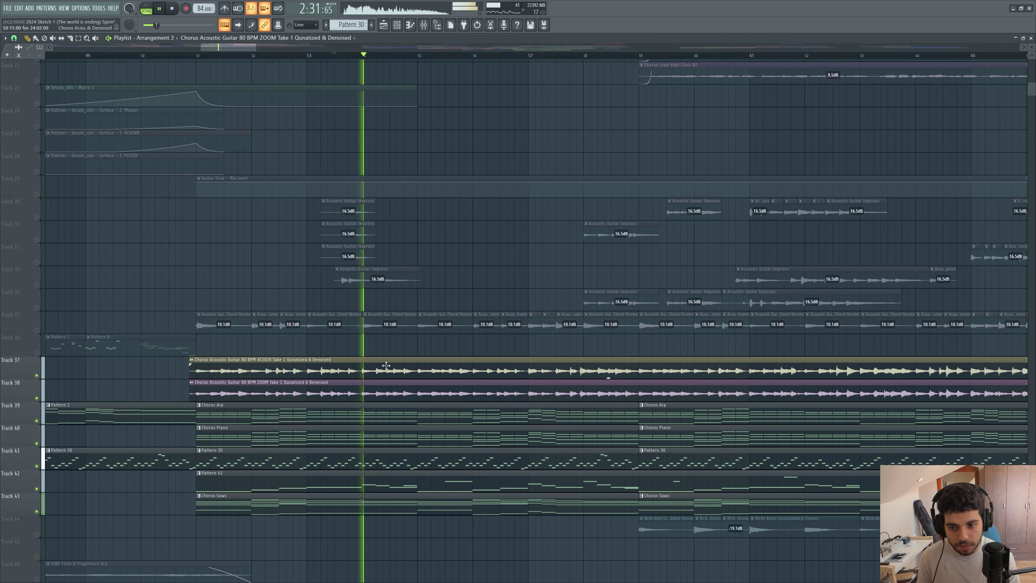
Stop playback and solo the Acoustic Guitar Improvs clips on Track 30.
scroll(195, 326, up, 1)
scroll(195, 326, up, 3)
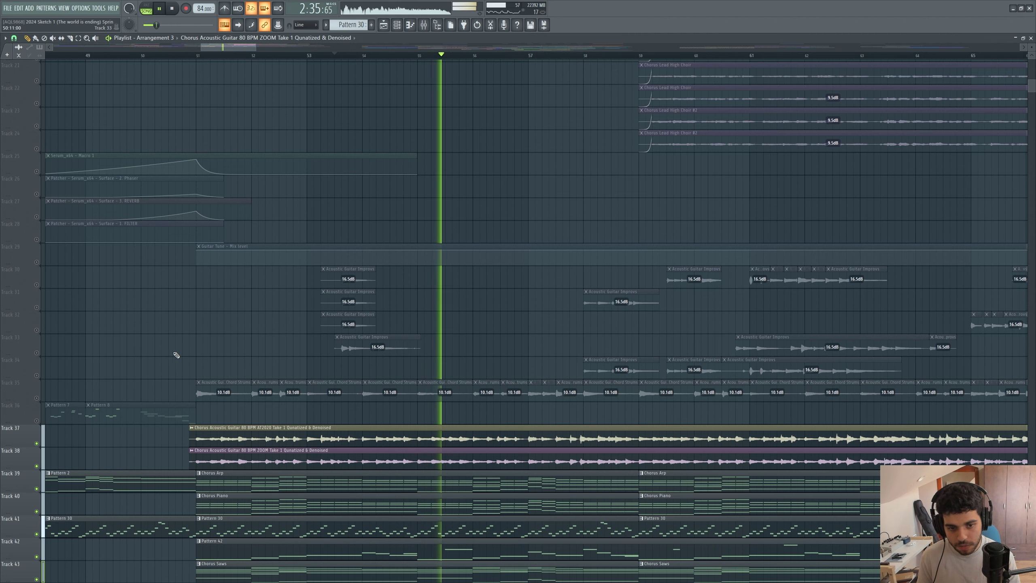
key(space)
click(36, 352)
click(38, 375)
right_click(38, 376)
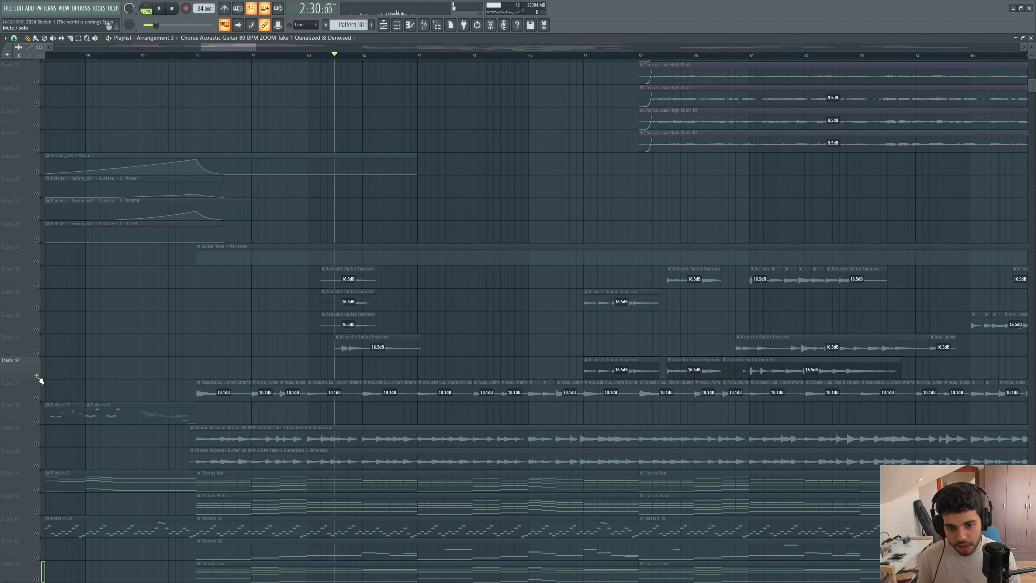
right_click(37, 376)
scroll(122, 231, right, 1)
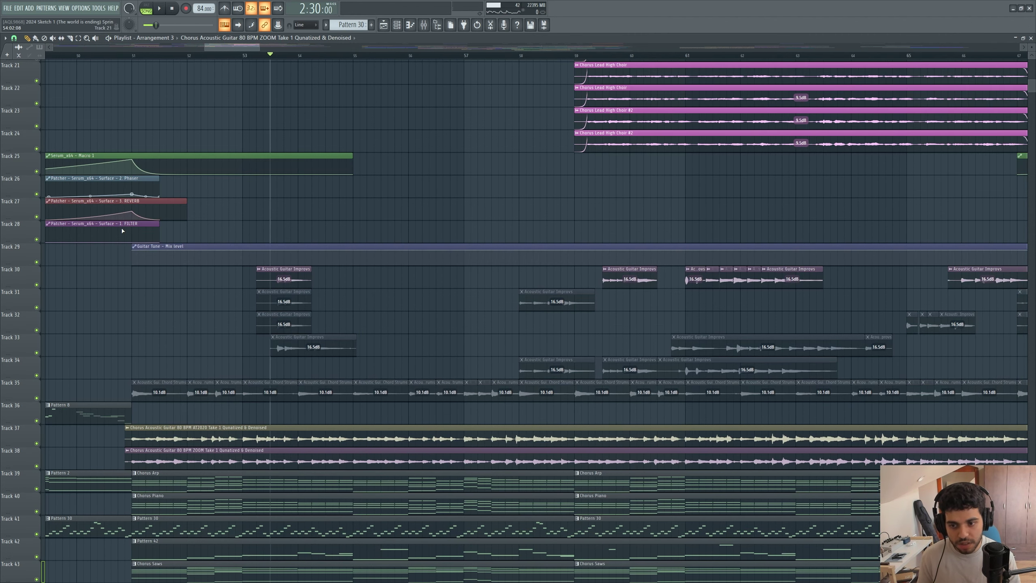
right_click(37, 285)
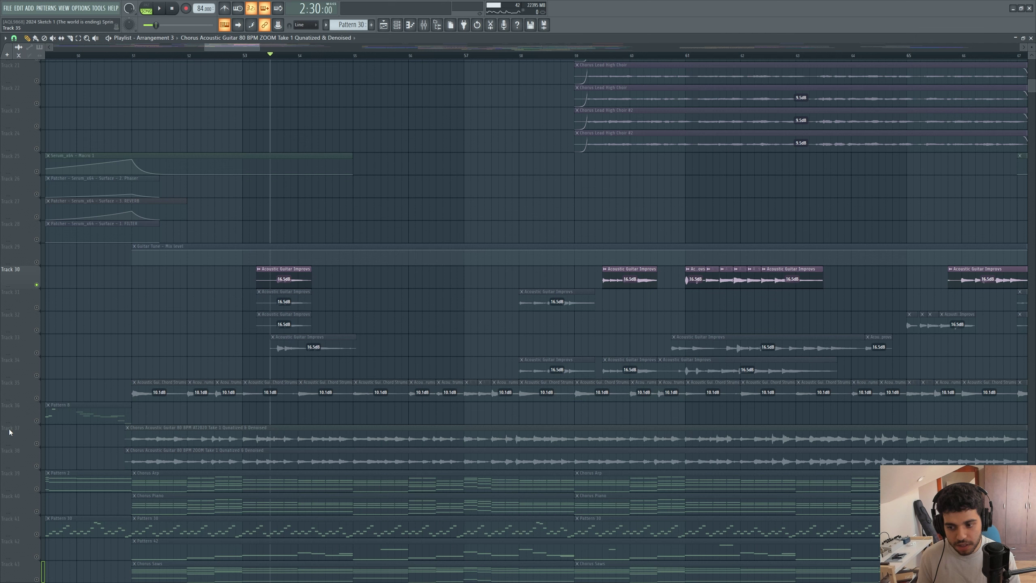
Play the Track 30 improvs with both Chorus Acoustic Guitar takes and unmute the improv guitars on Tracks 31, 33 and 34.
click(37, 443)
key(space)
click(36, 465)
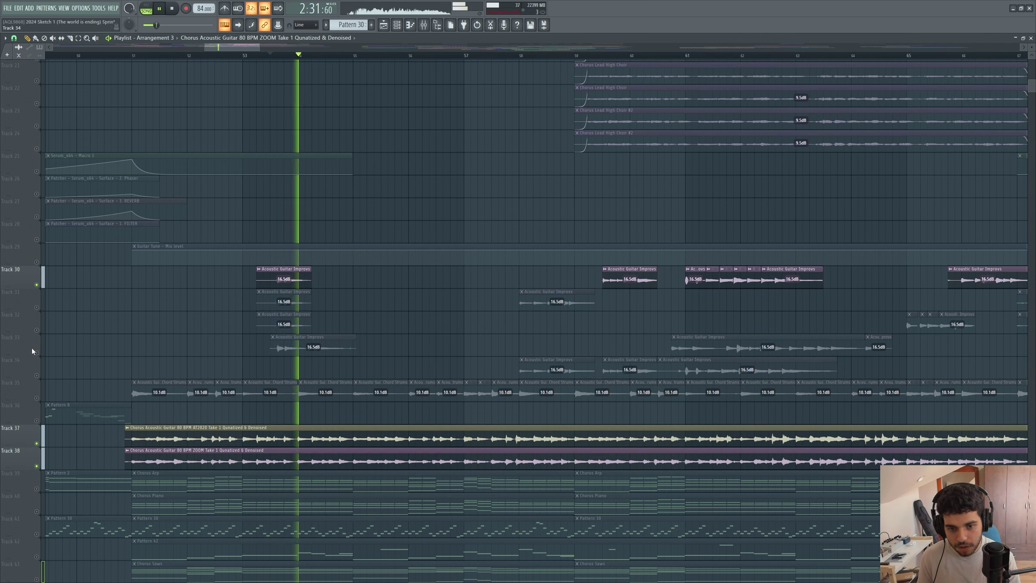
click(36, 307)
click(36, 375)
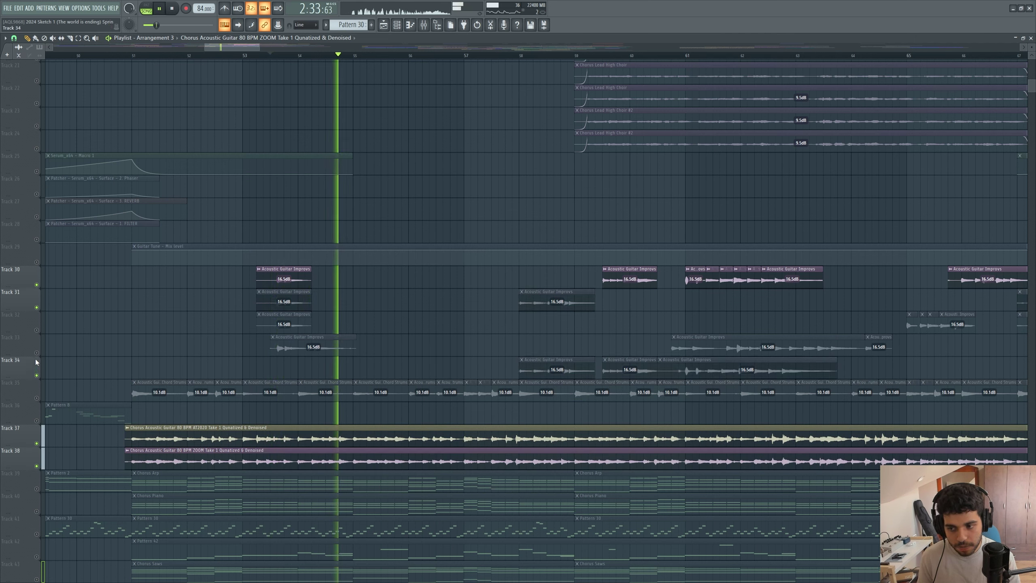
click(37, 352)
Play the improv guitars with the chorus takes from about bar 59 and from bar 61, and unmute the improvs on Track 32.
click(598, 56)
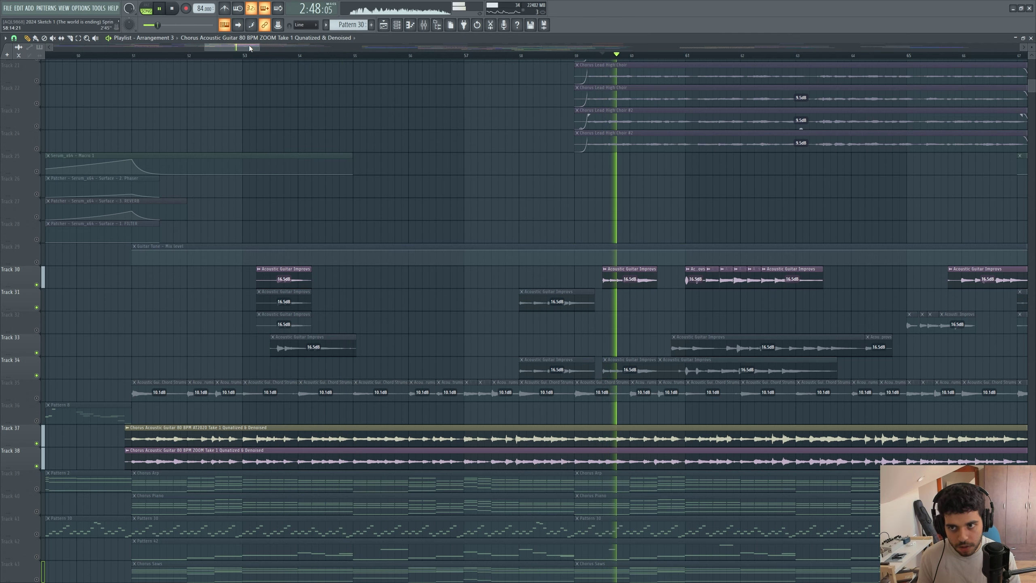
drag(249, 48, 263, 48)
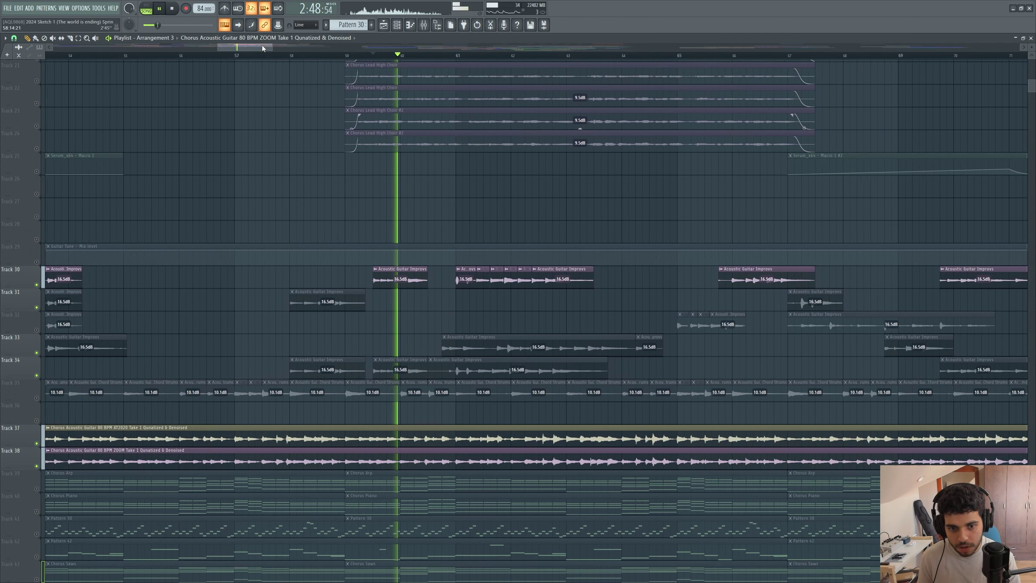
click(457, 56)
drag(257, 48, 269, 47)
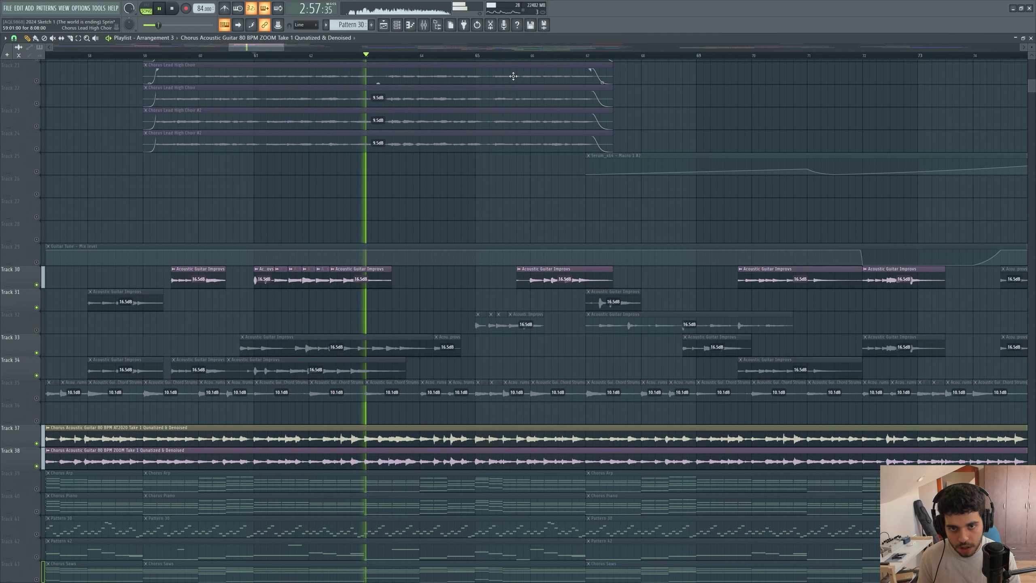
click(41, 331)
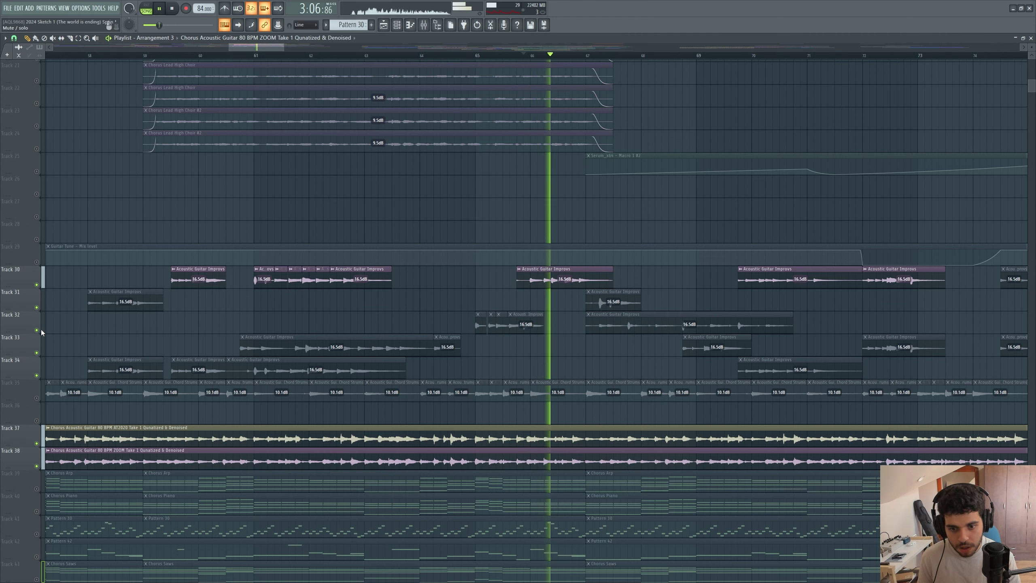
Play the improv guitars and both chorus takes from about bar 70 and stop playback.
drag(284, 47, 350, 44)
click(393, 57)
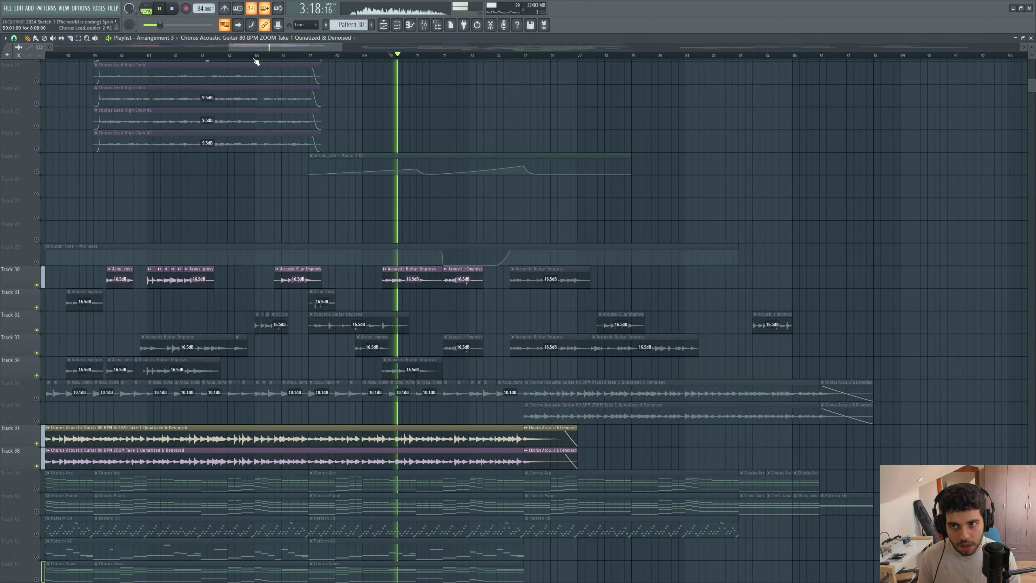
drag(227, 47, 176, 59)
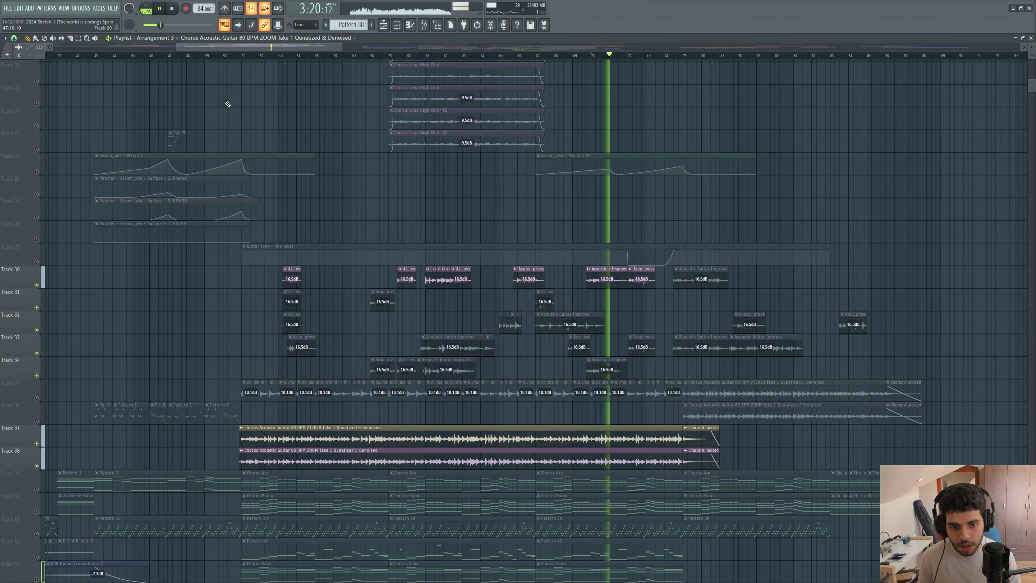
key(space)
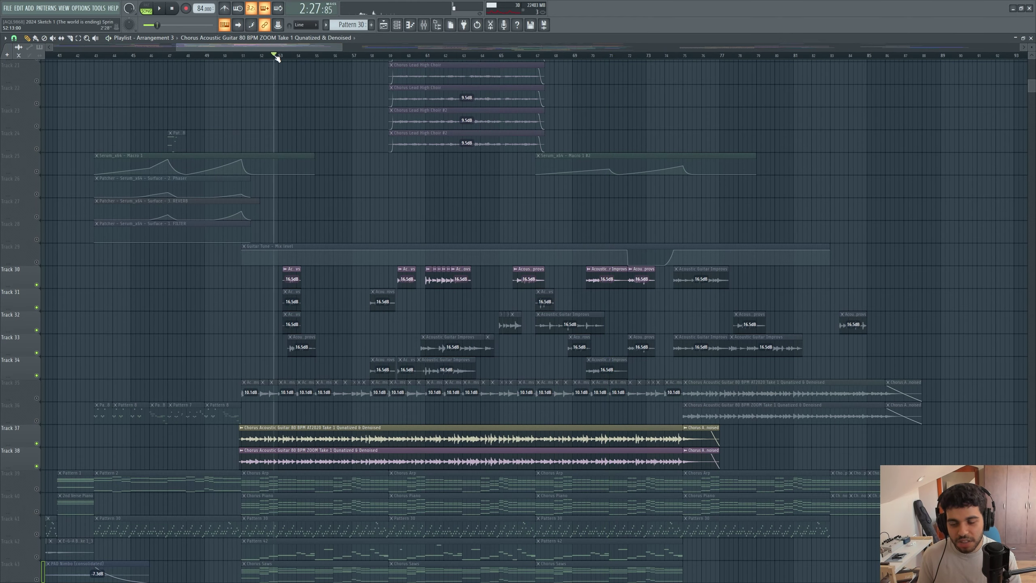
Unmute the synth and piano layers on Tracks 39 to 43 and the Birds Keys clips on Track 44, and play them from just before bar 59.
scroll(244, 282, down, 6)
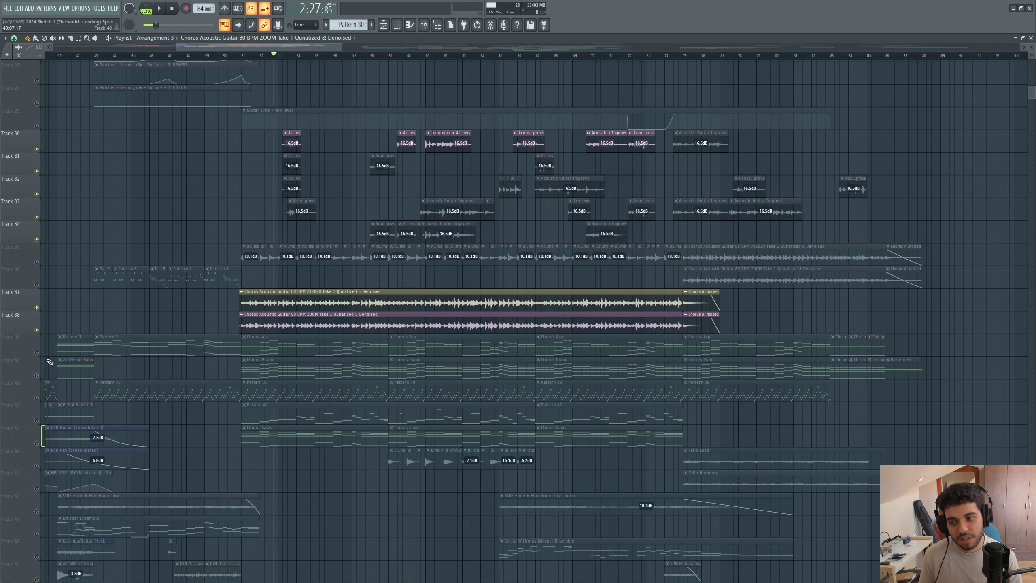
drag(38, 353, 37, 443)
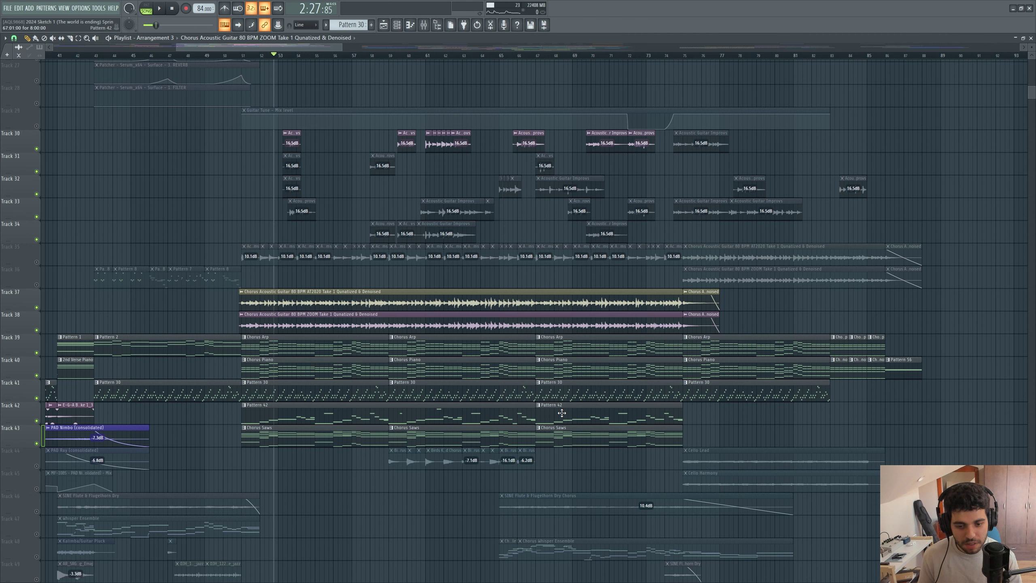
scroll(297, 399, down, 3)
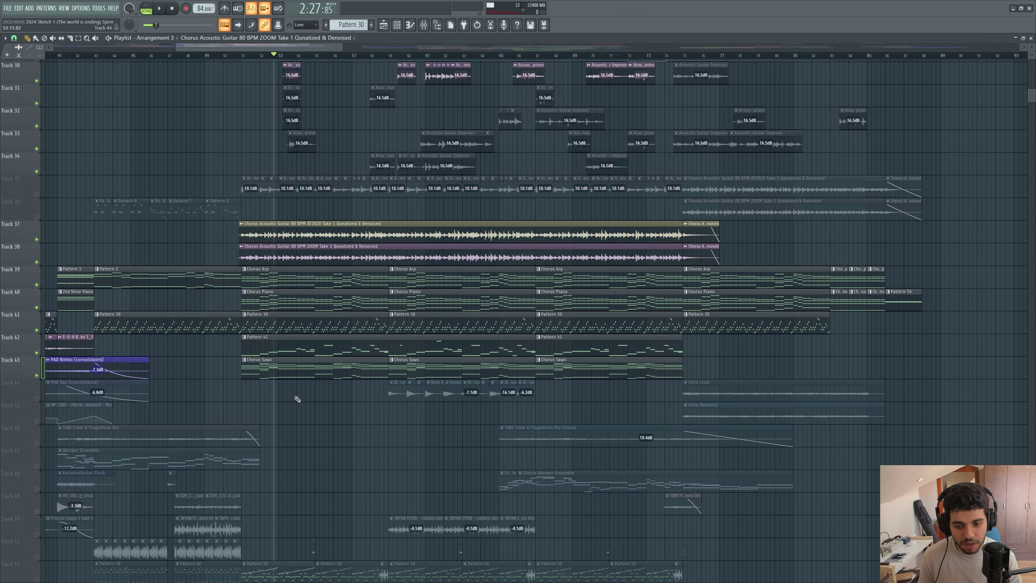
click(37, 398)
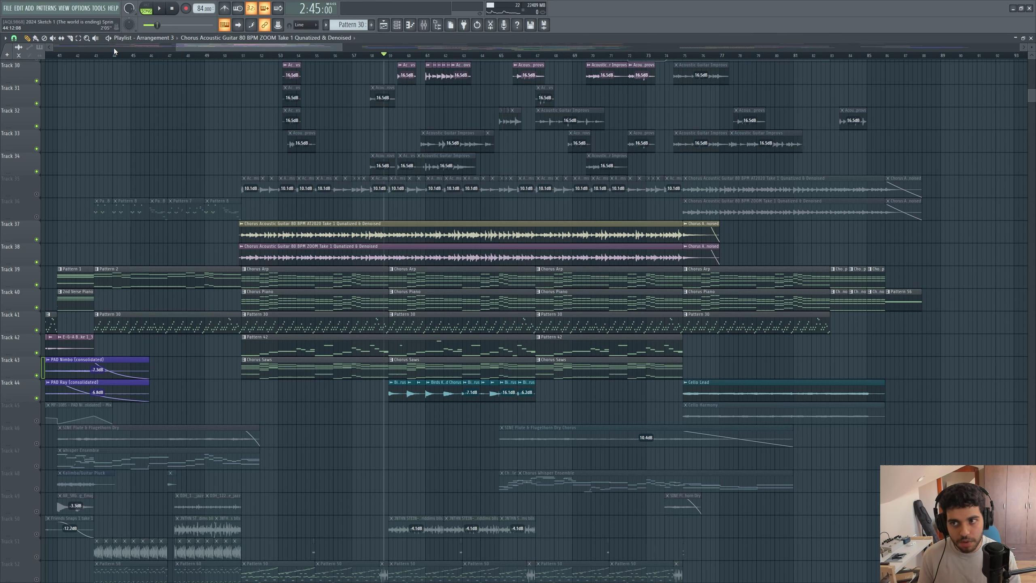
drag(196, 48, 203, 49)
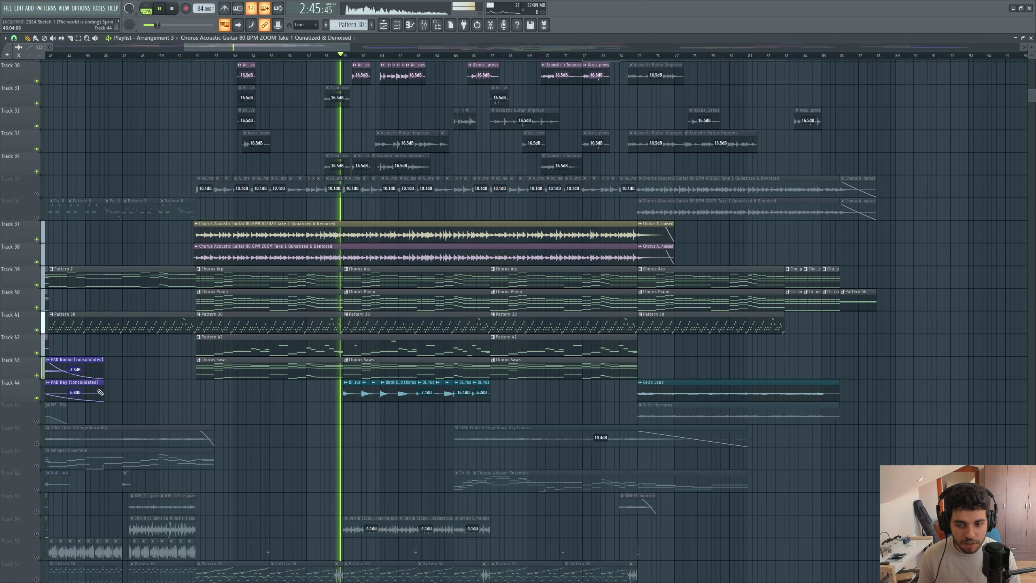
Solo the Birds Keys clips on Track 44 and play them with and without the Chorus Piano.
ctrl+click(37, 376)
ctrl+click(37, 398)
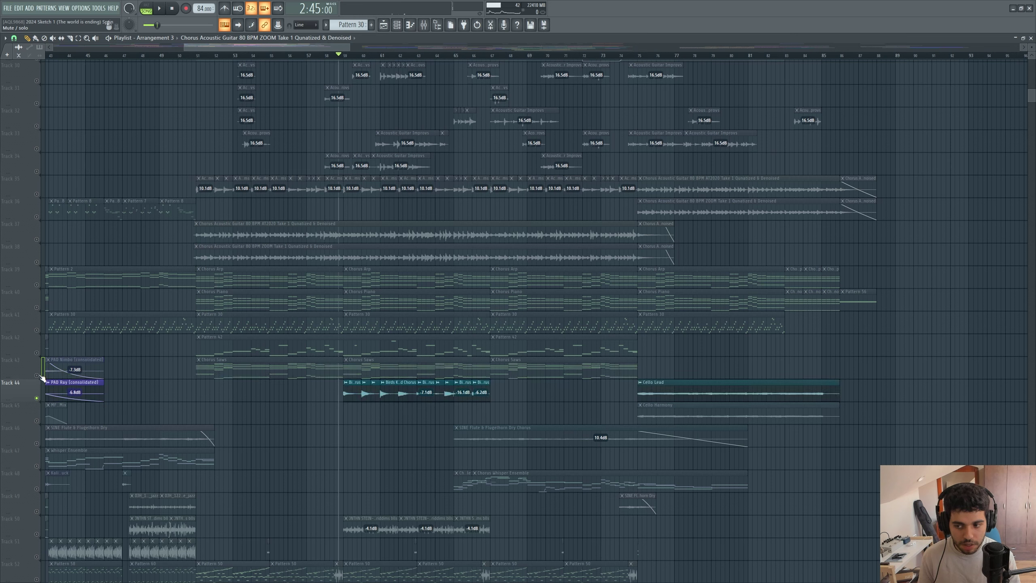
click(36, 308)
key(space)
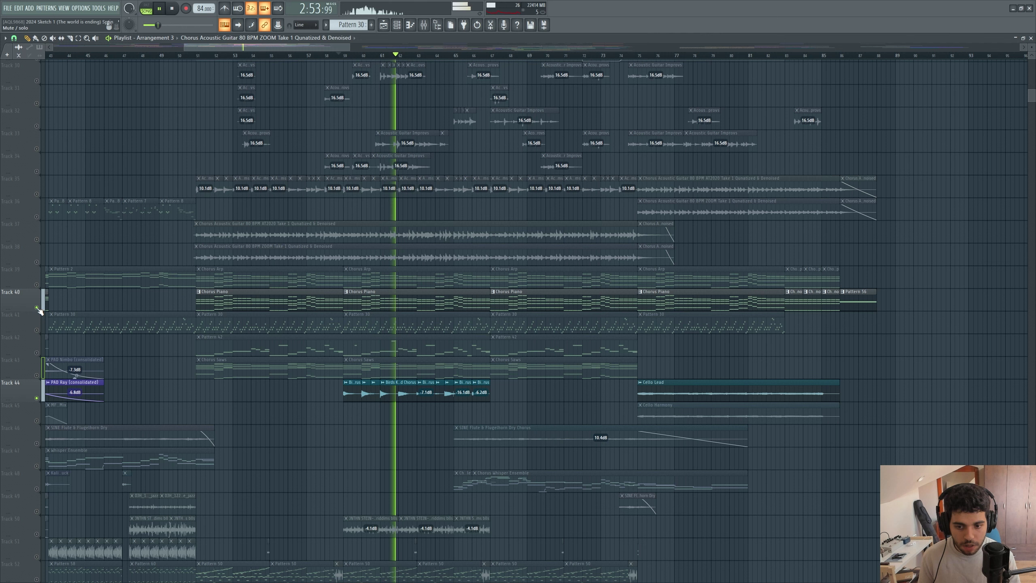
click(37, 308)
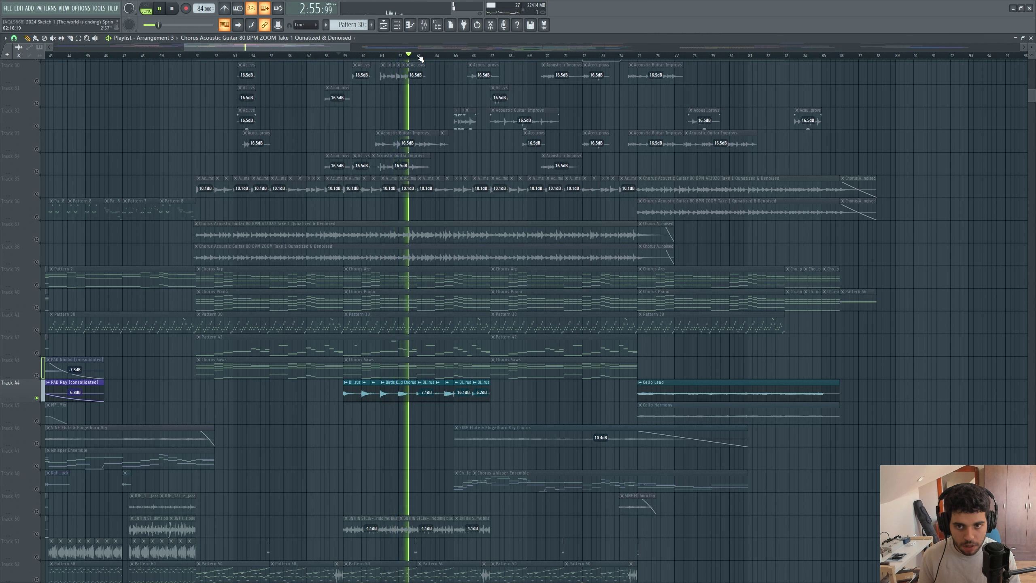
click(439, 55)
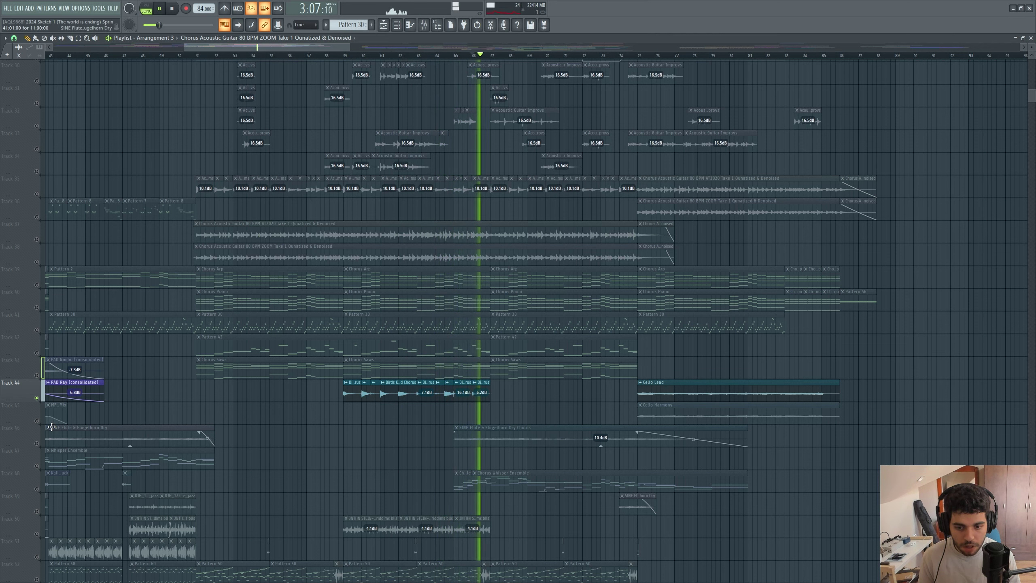
Unmute the SINE Flute & Flugelhorn clips on Track 46, play them with the Birds Keys and stop playback.
scroll(195, 421, down, 1)
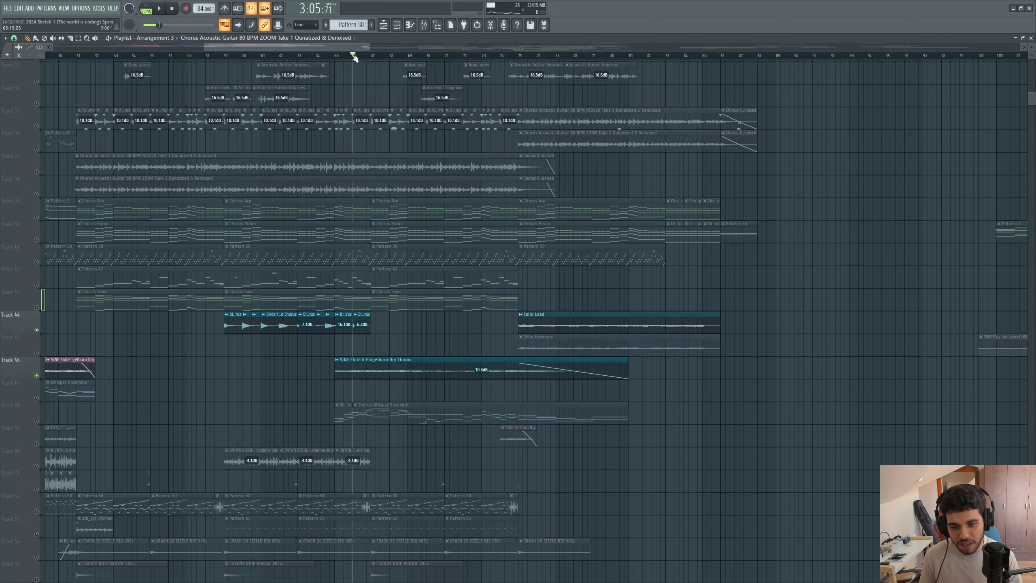
key(space)
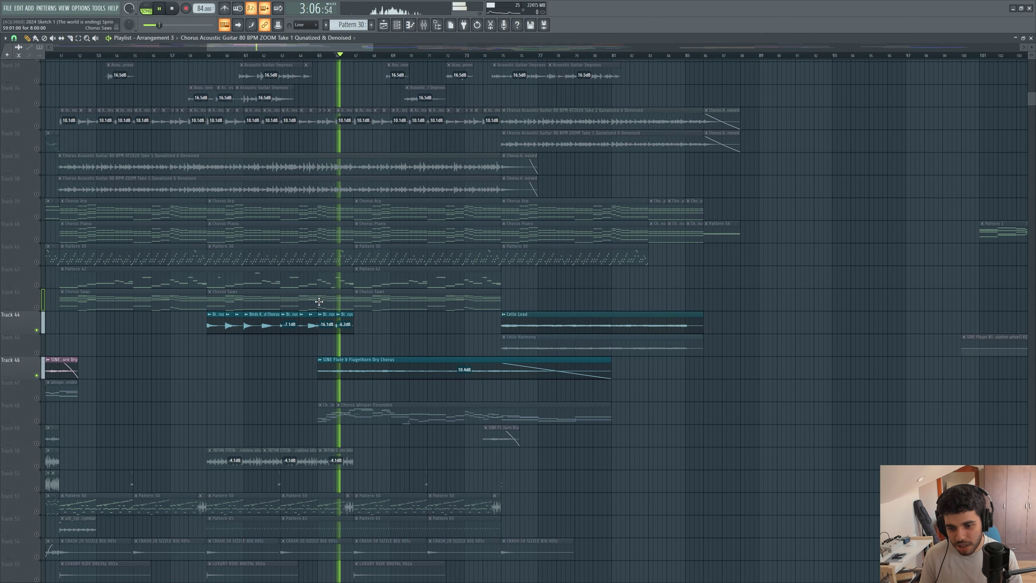
key(space)
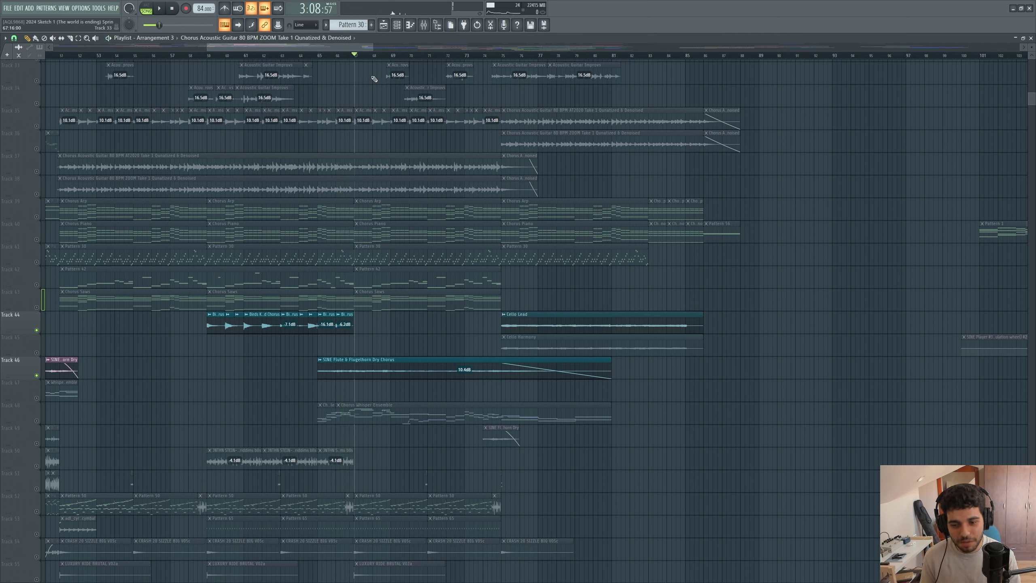
Unmute the Chorus Piano on Track 40 and play it with the flute and Birds Keys layers from bar 65.
click(37, 307)
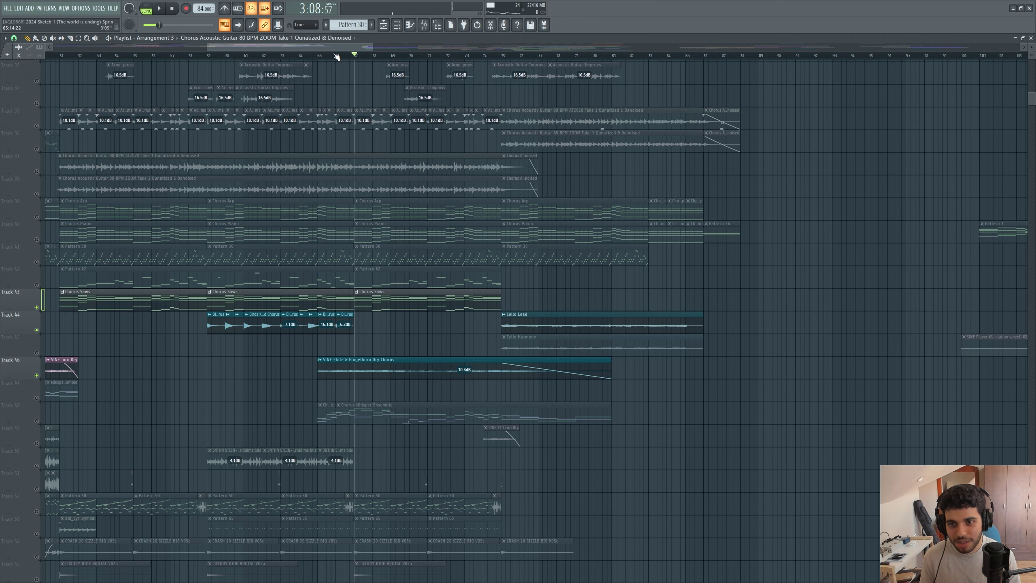
click(37, 307)
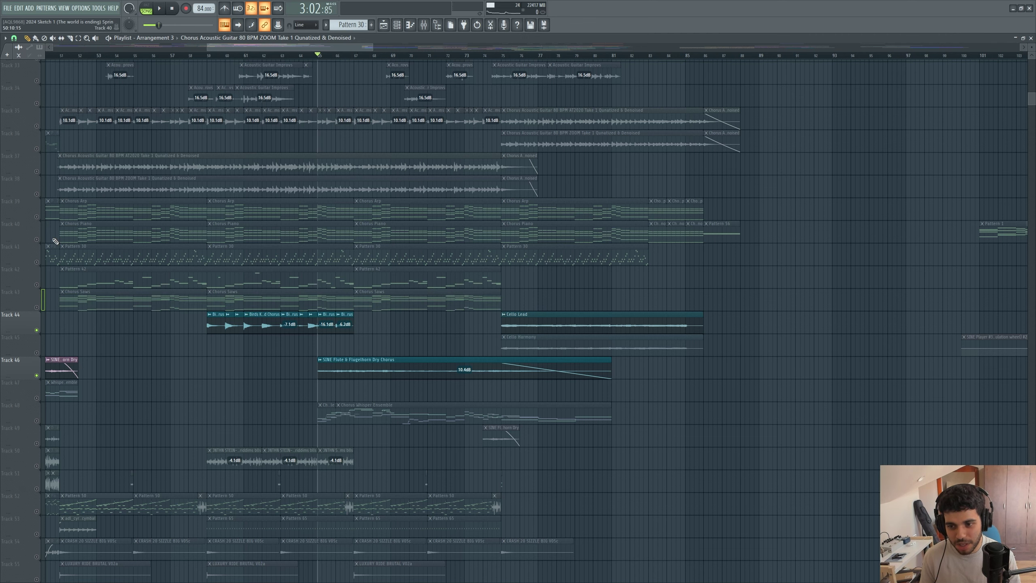
click(37, 240)
key(space)
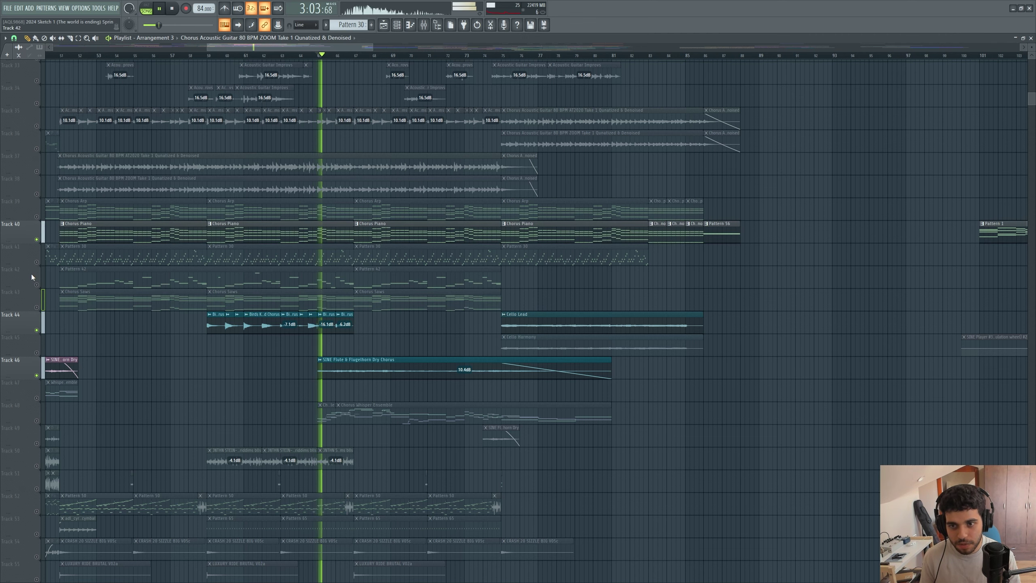
Unmute the AT2020 acoustic guitar take on Track 37, play it with the piano and flute layers and stop playback.
scroll(130, 353, up, 3)
scroll(130, 353, up, 1)
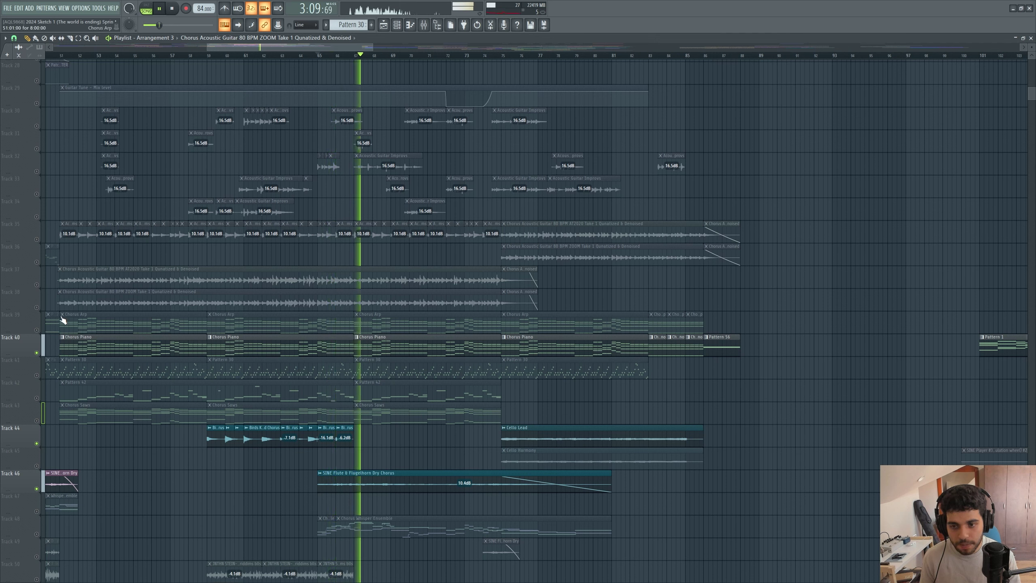
click(36, 284)
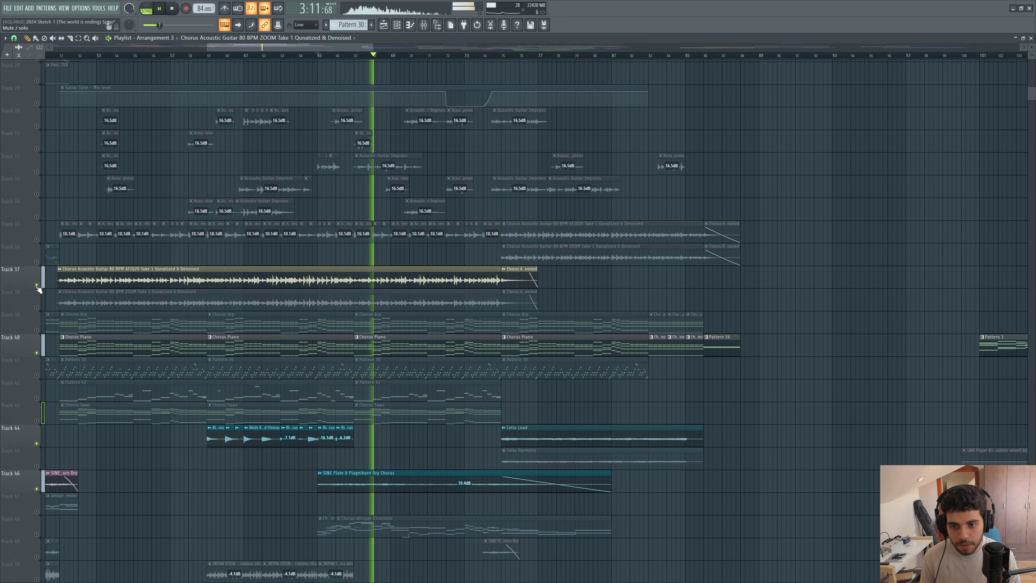
scroll(185, 396, down, 6)
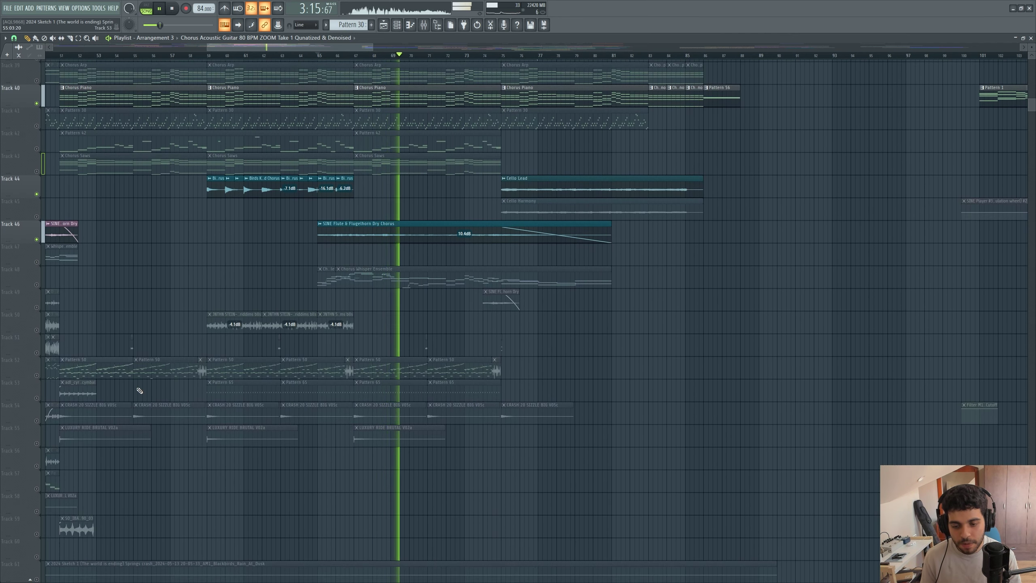
scroll(242, 296, up, 2)
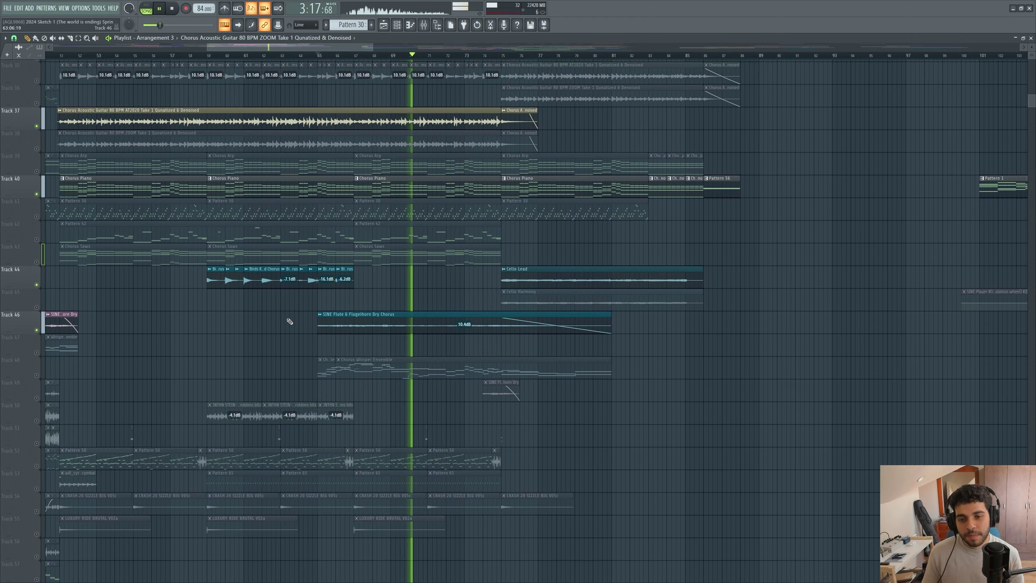
scroll(288, 319, up, 3)
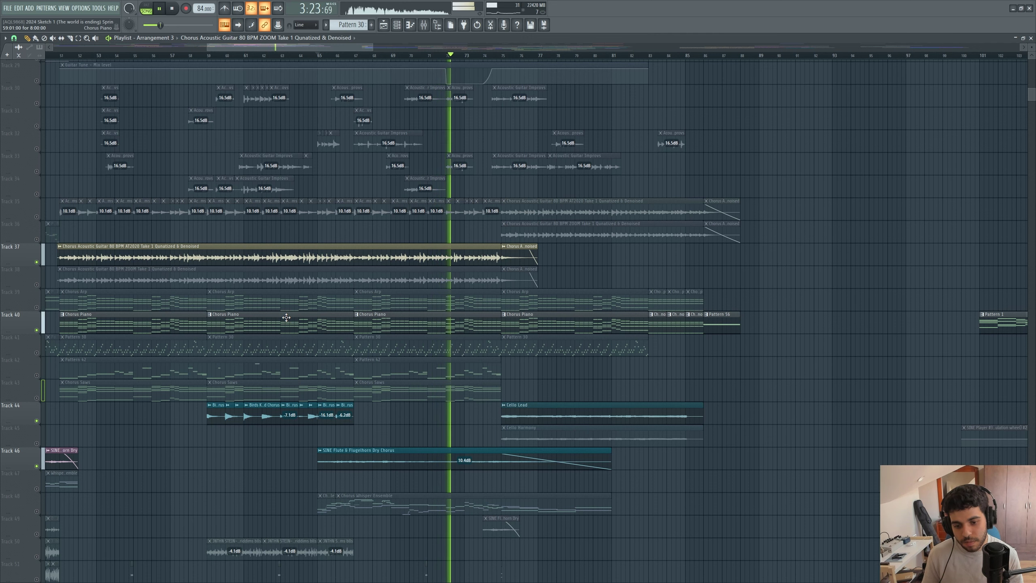
key(space)
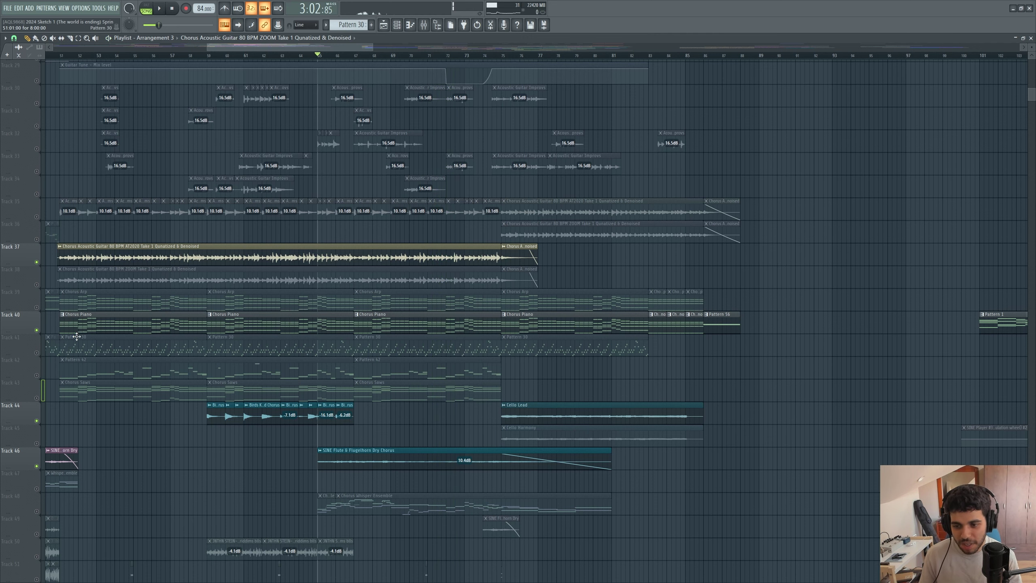
Unmute the Pattern 50 clips on Track 52 and set the playback position to the chorus start at bar 51.
scroll(61, 346, down, 2)
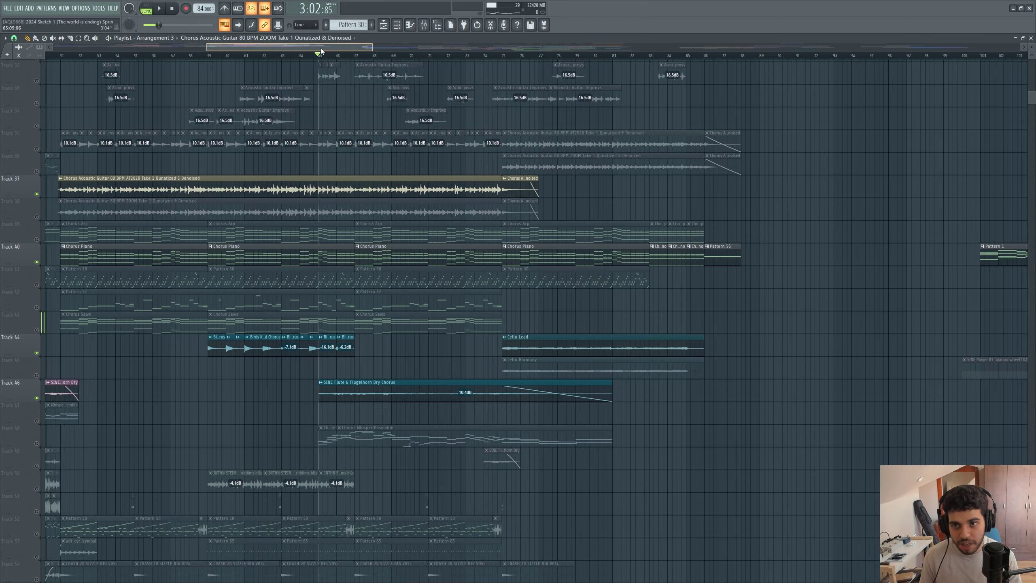
scroll(97, 243, left, 2)
scroll(31, 274, down, 4)
scroll(32, 287, down, 3)
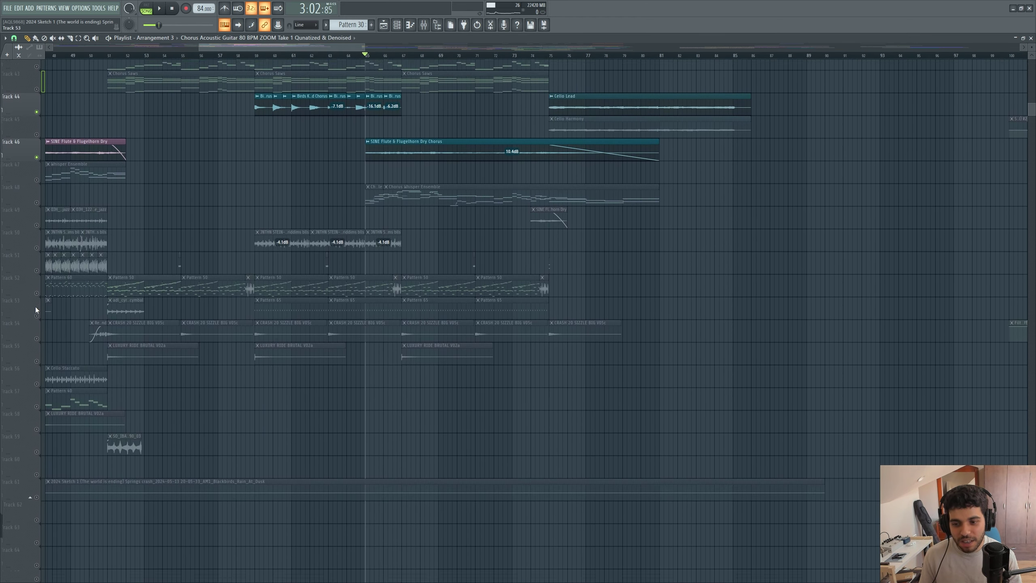
click(36, 285)
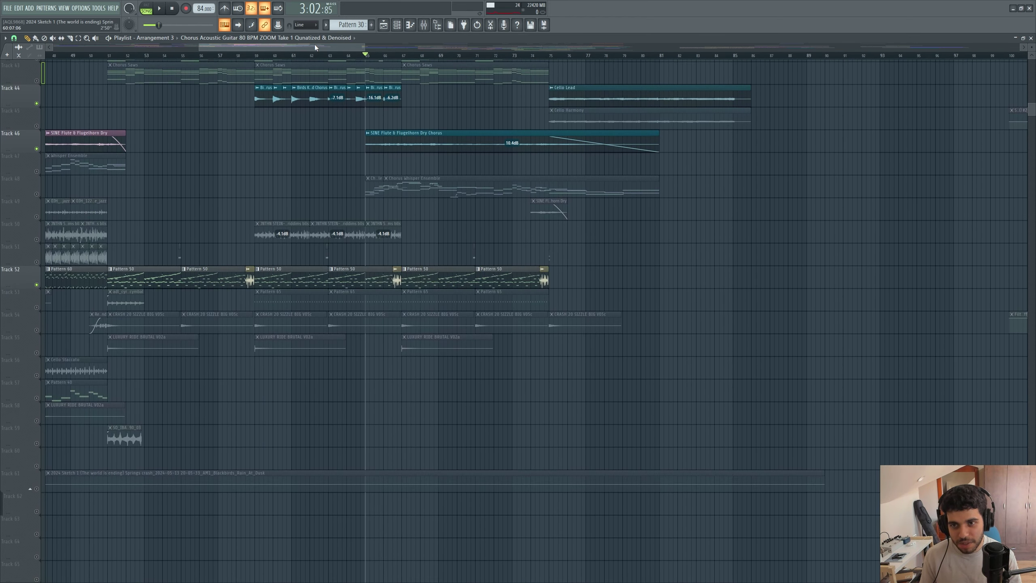
scroll(310, 48, left, 3)
scroll(247, 284, up, 3)
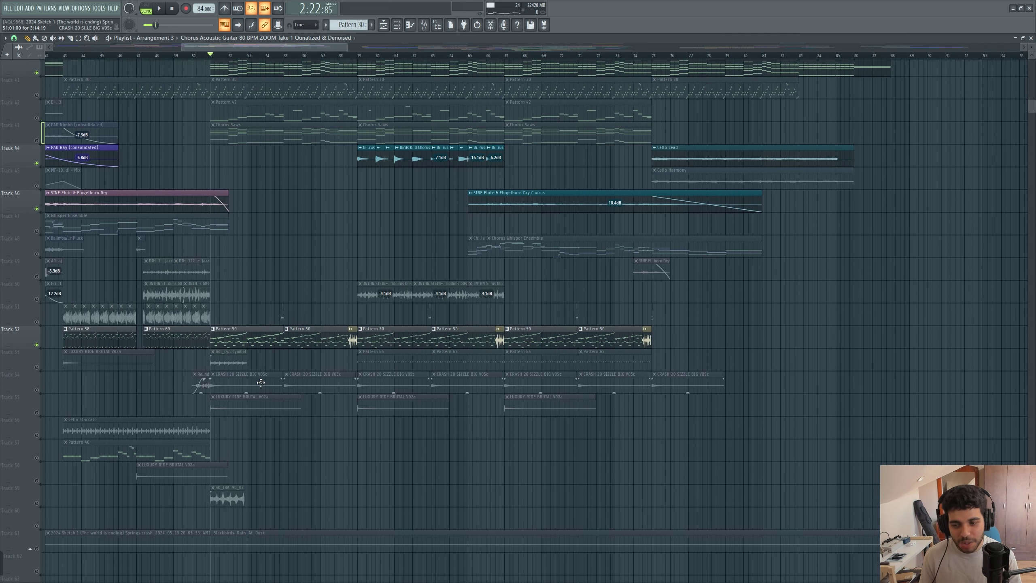
Open the channel rack for Pattern 50 and examine the notes of the 68 GROOVE 01 FILL A ALT MIX channel.
click(399, 28)
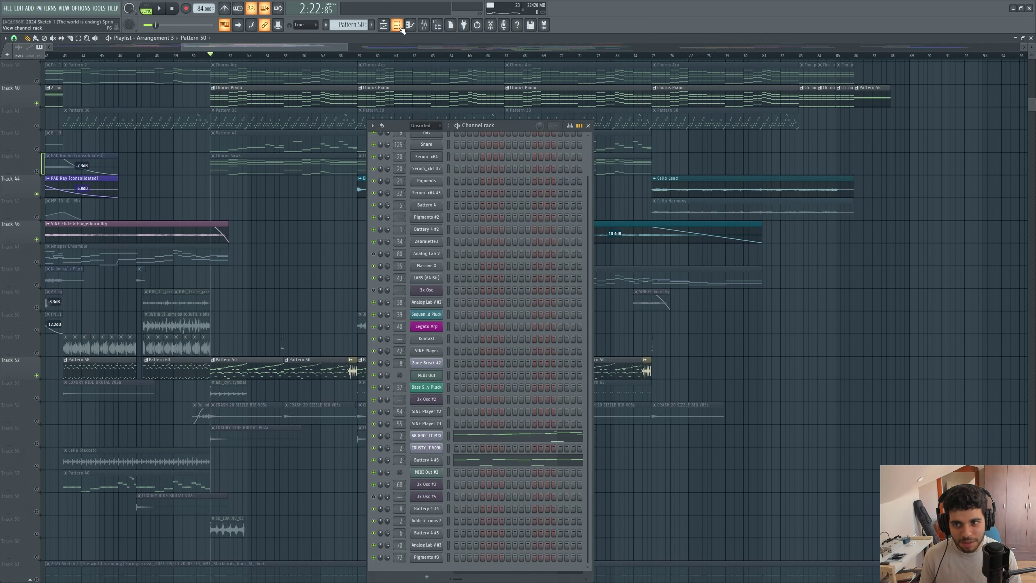
drag(402, 127, 405, 93)
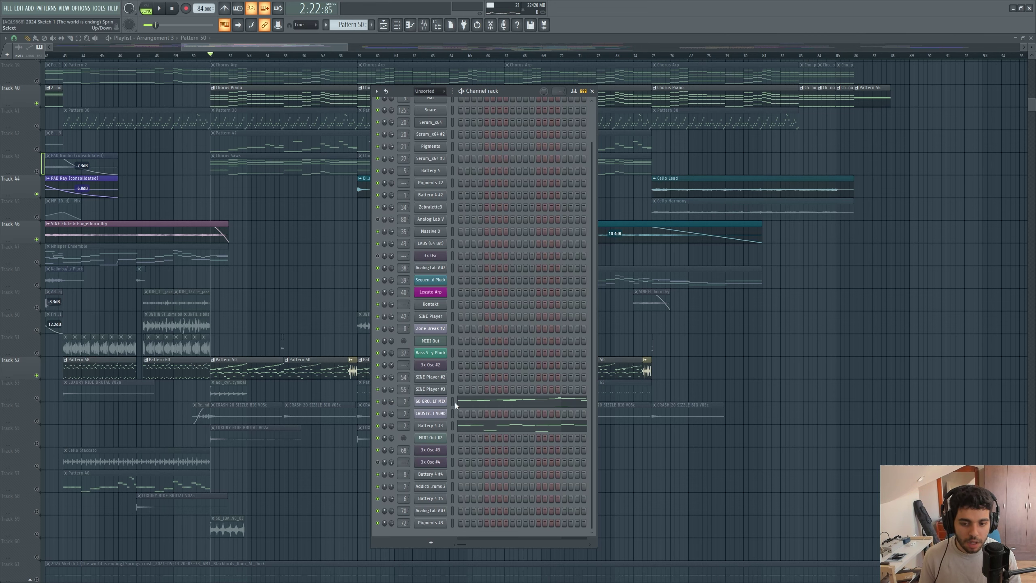
click(473, 403)
scroll(254, 229, up, 3)
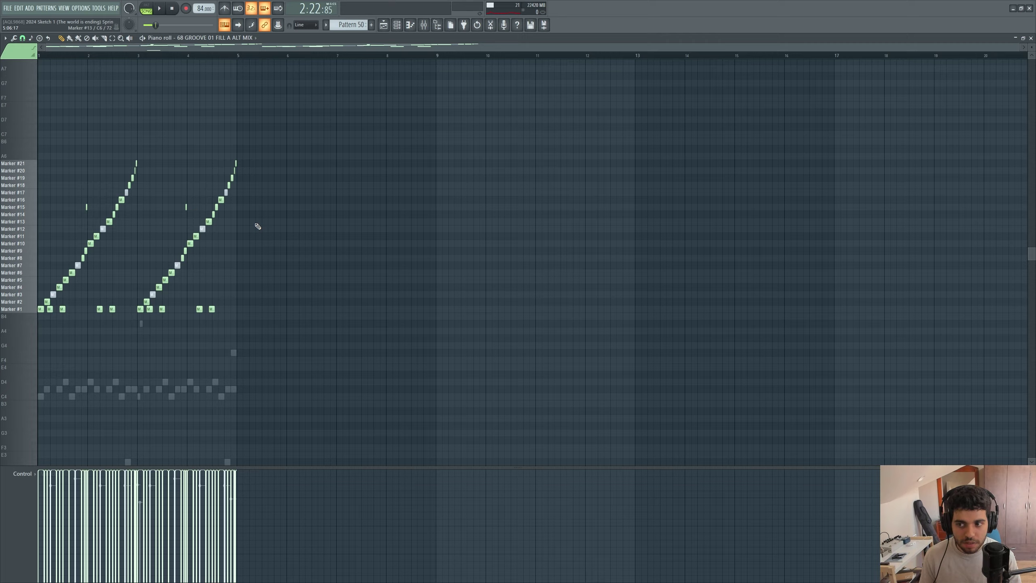
key(Escape)
Compare the Battery 4 #3 channel's notes with the sliced notes of the 68 GROOVE channel.
click(471, 428)
scroll(108, 351, down, 1)
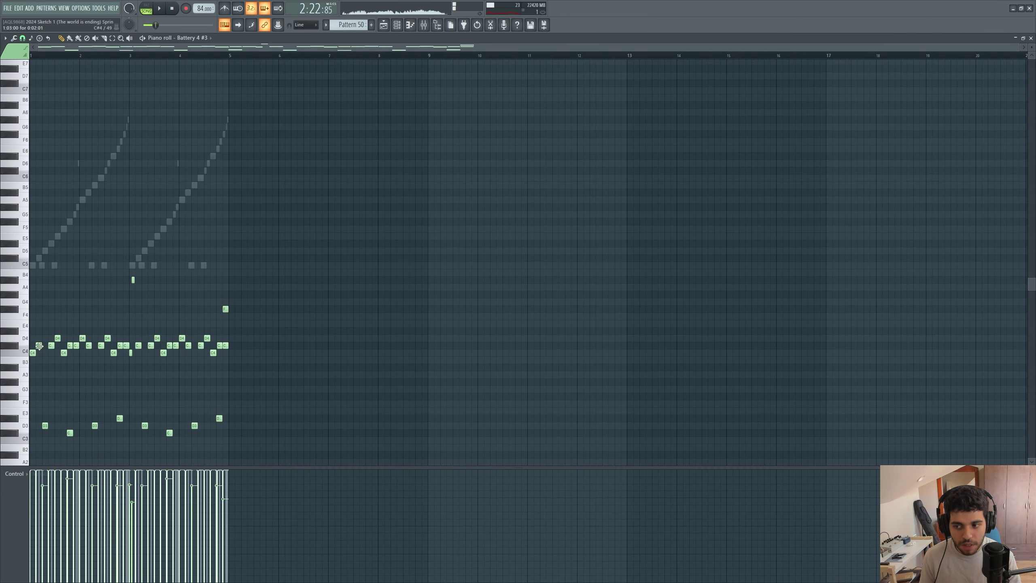
key(Escape)
click(489, 404)
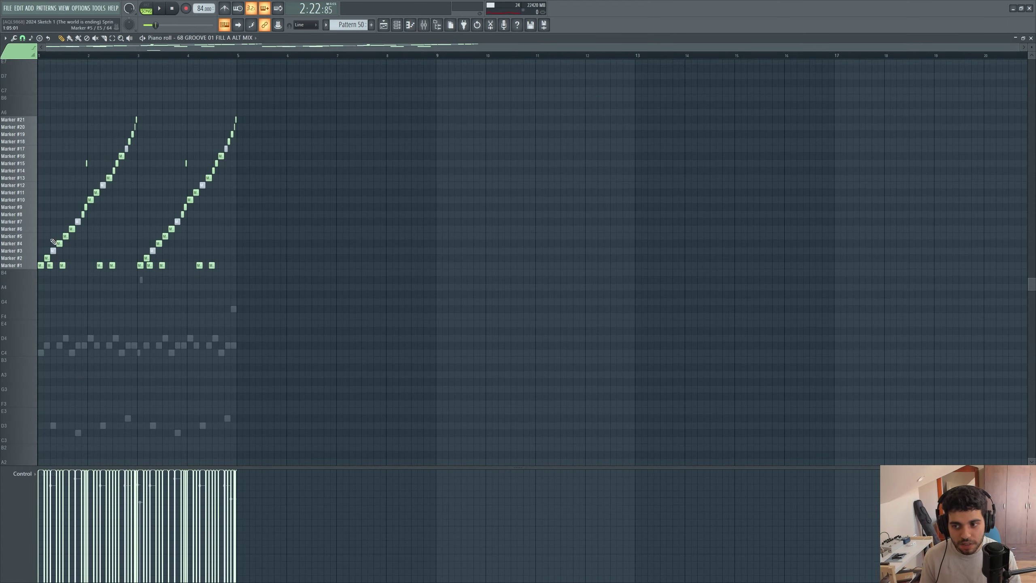
key(Escape)
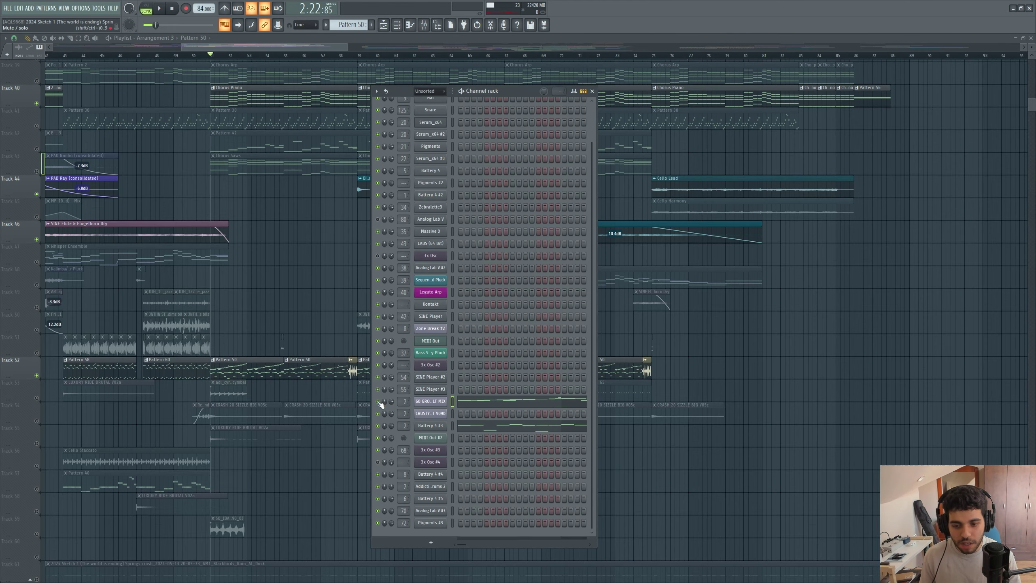
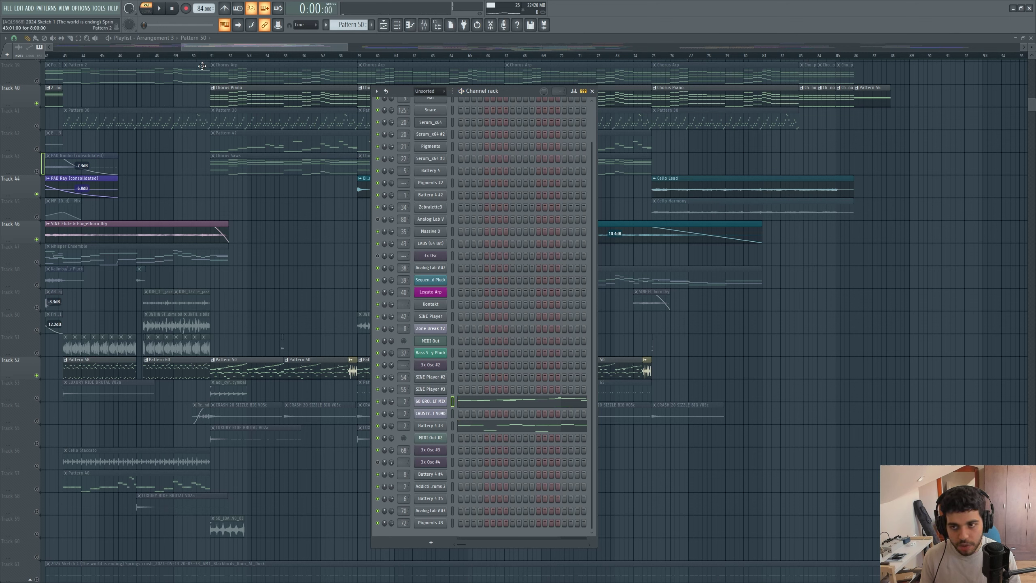
Open the mixer, select the 84_BOOMCLACK_LOOP insert and play Pattern 50 through its effects.
click(435, 25)
drag(97, 282, 0, 297)
click(132, 307)
key(space)
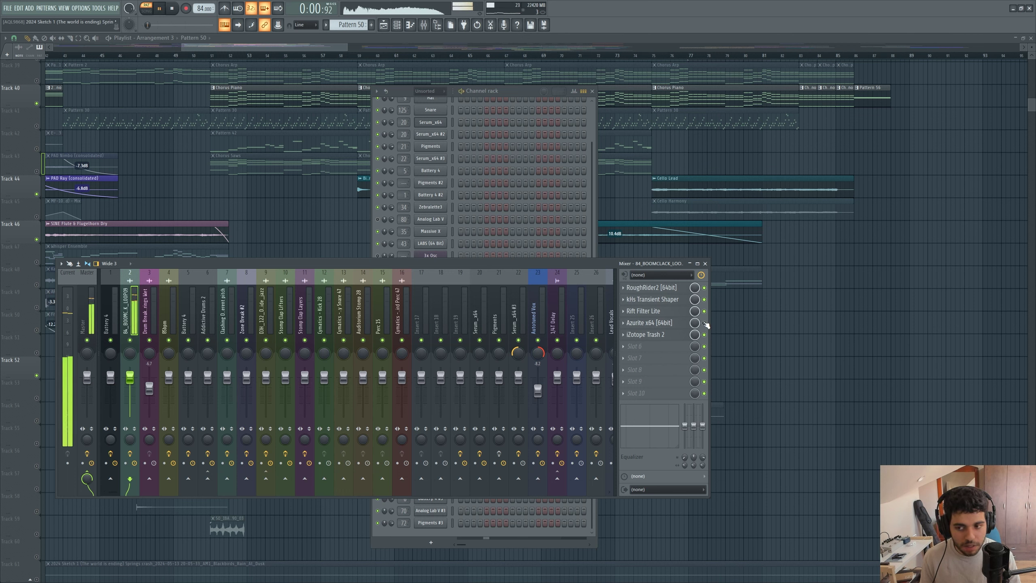
click(399, 97)
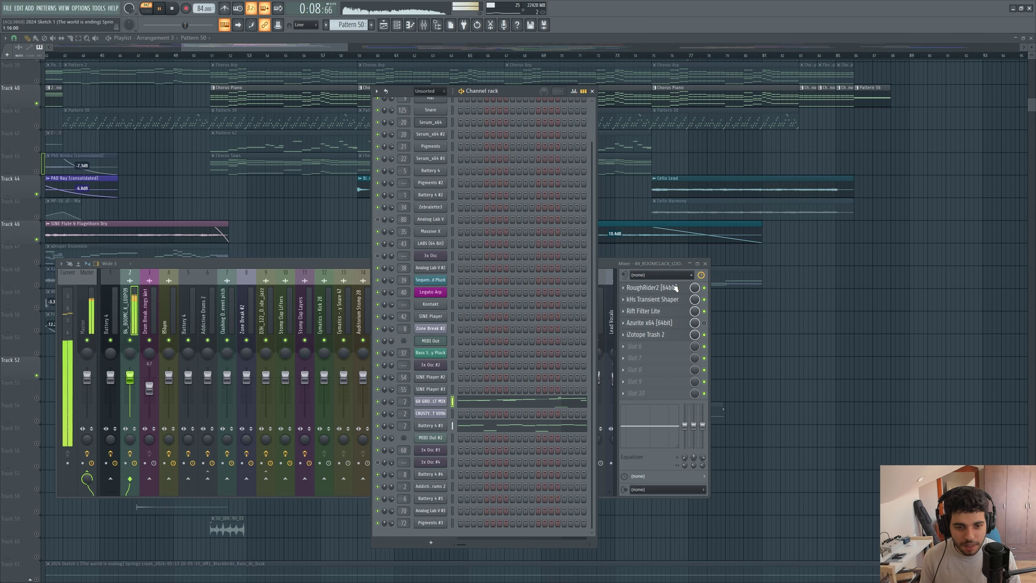
Open the insert's RoughRider2 and kHs Transient Shaper effects, place their windows apart and play the pattern.
click(675, 288)
click(673, 300)
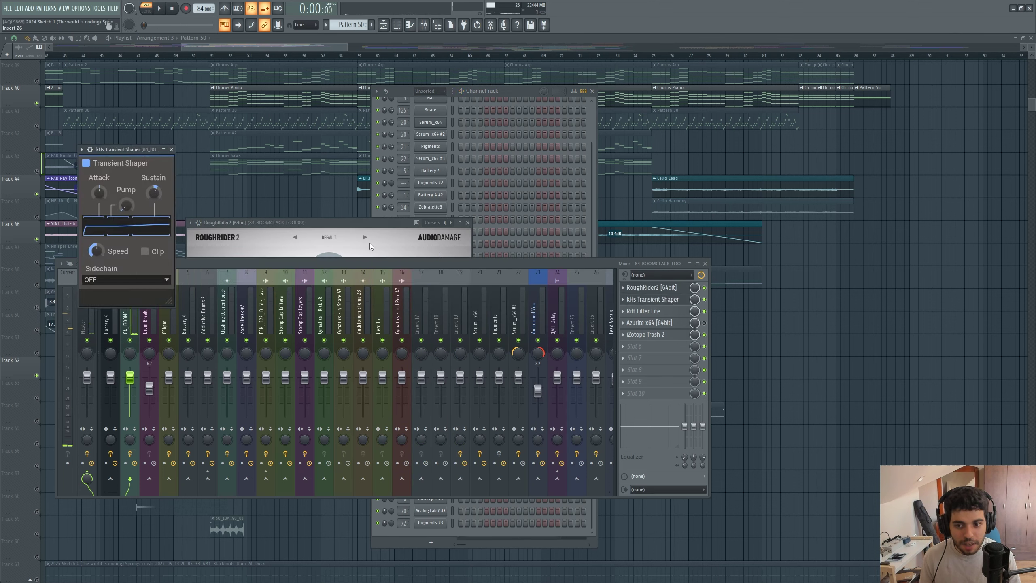
drag(118, 153, 545, 267)
drag(374, 228, 342, 208)
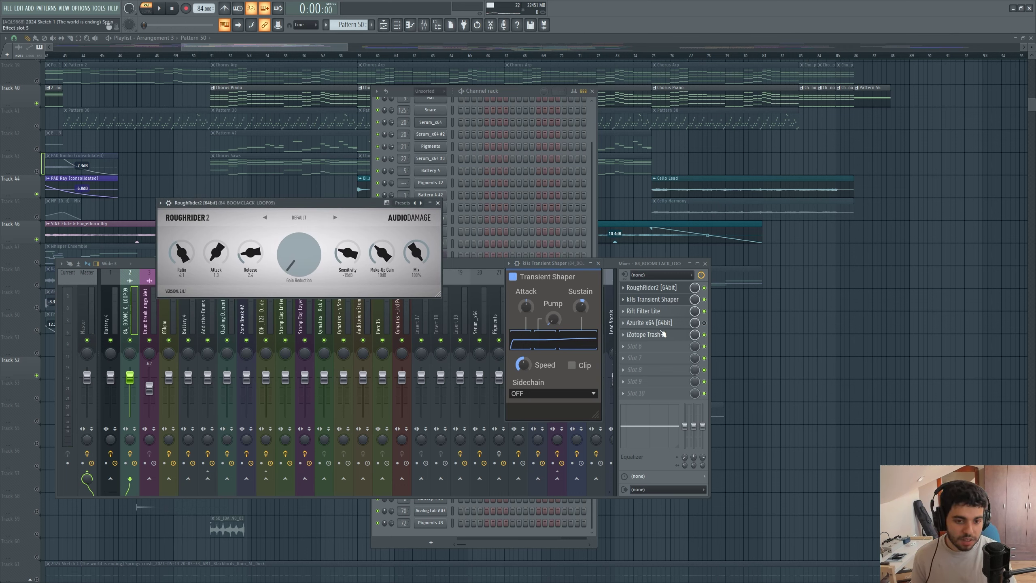
key(space)
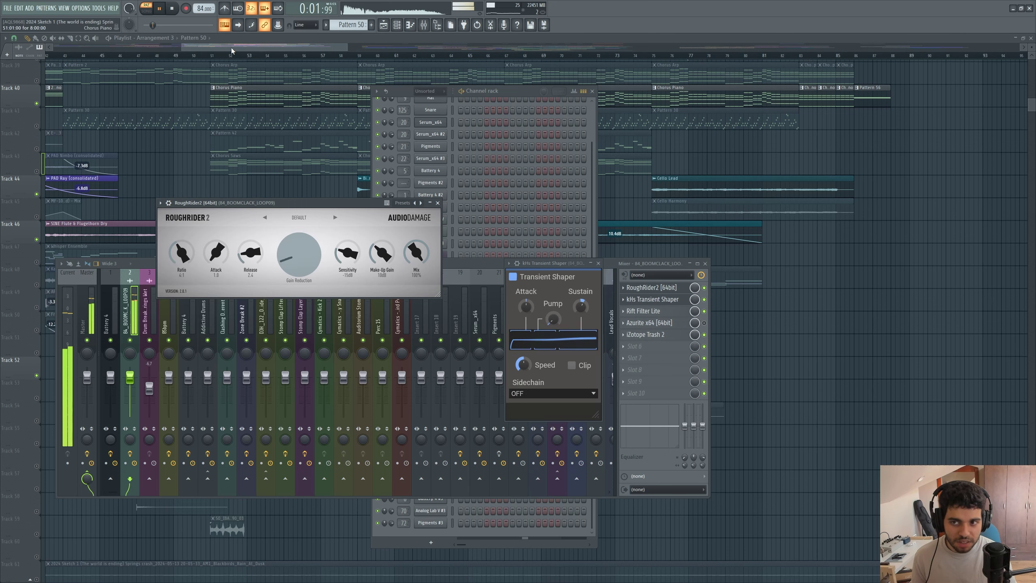
Play the arrangement from the chorus start at bar 51 and unmute the crash and ride cymbals on Track 54 and Track 55.
drag(232, 47, 225, 52)
click(251, 56)
scroll(317, 269, up, 4)
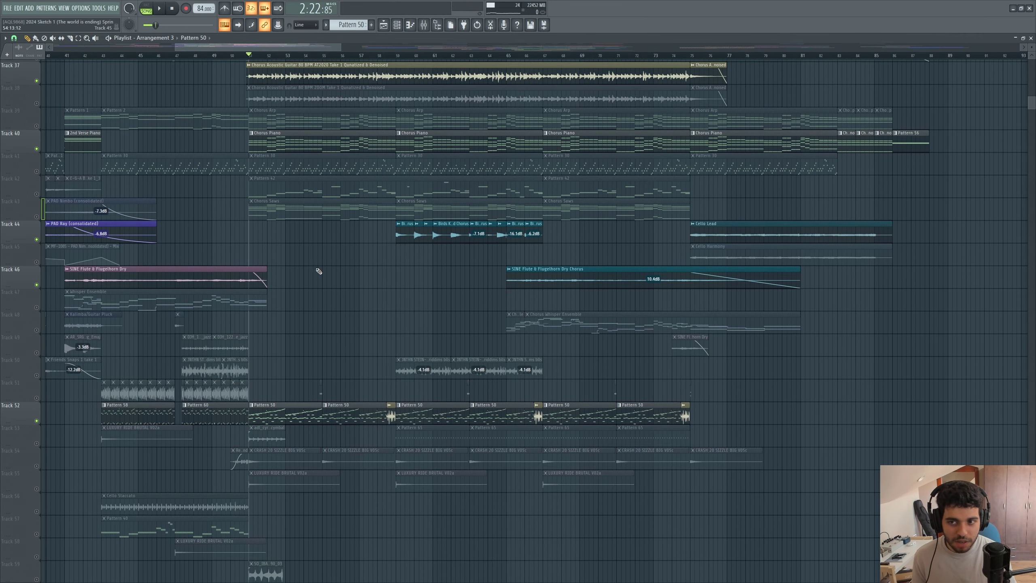
key(space)
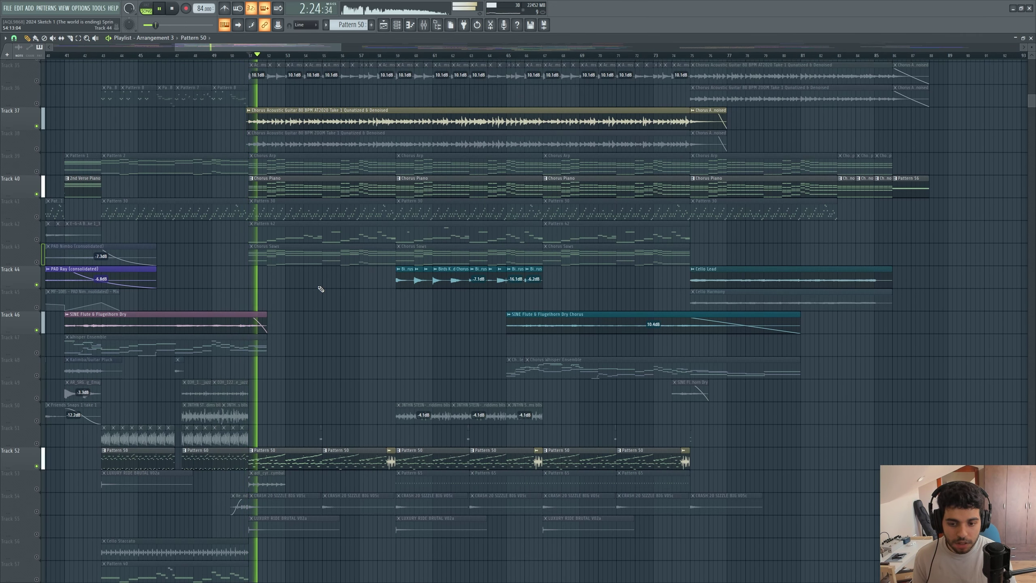
scroll(289, 321, down, 2)
scroll(288, 321, down, 1)
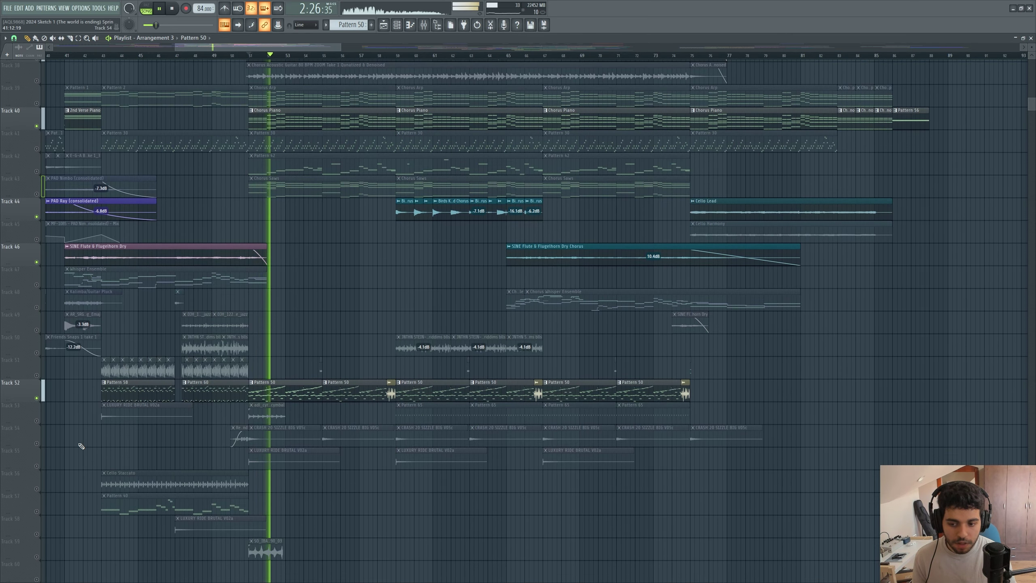
click(40, 438)
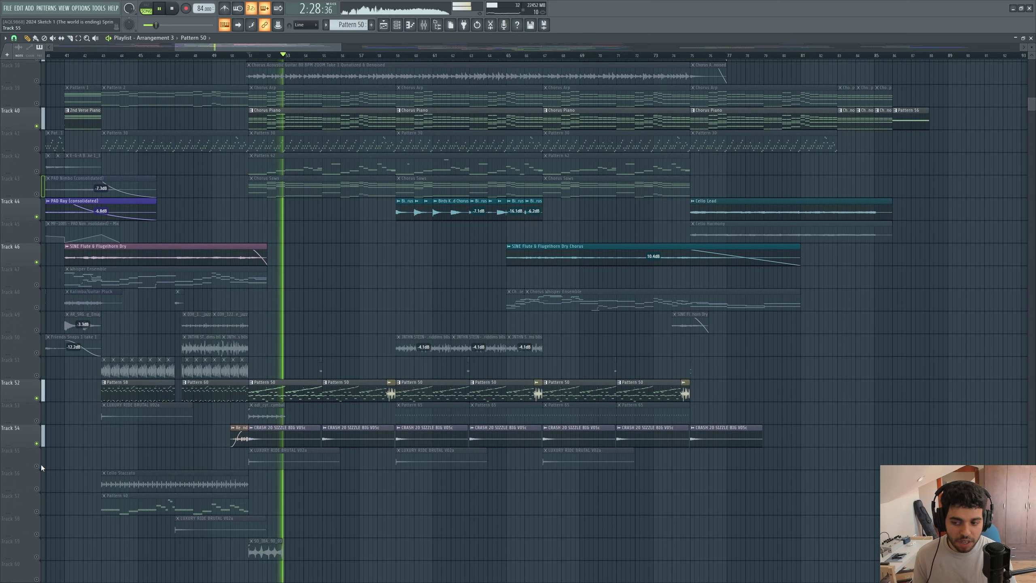
click(41, 466)
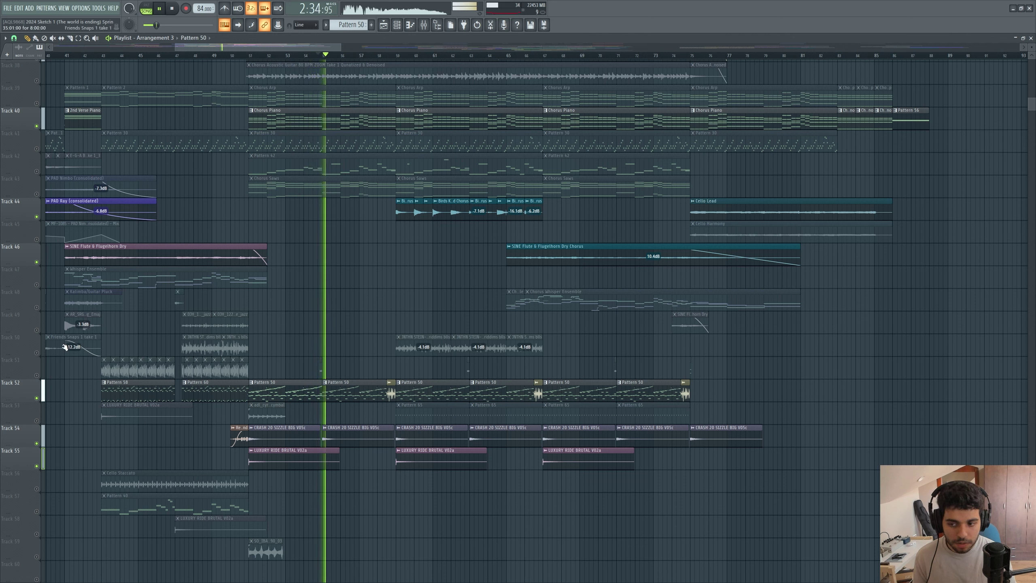
Unmute the short percussion clips on Track 51 and resume playback near the second chorus section.
click(37, 375)
key(space)
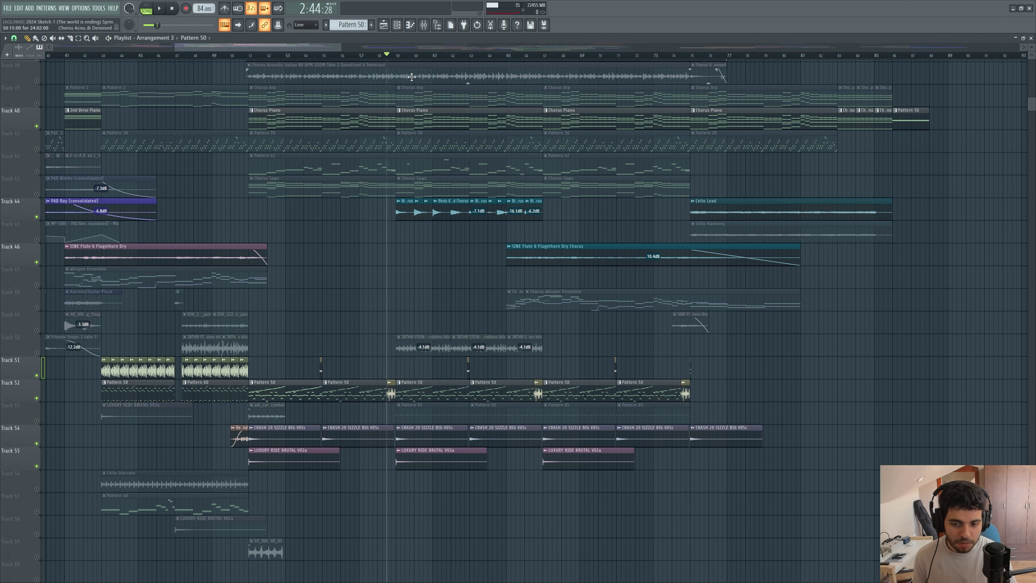
key(space)
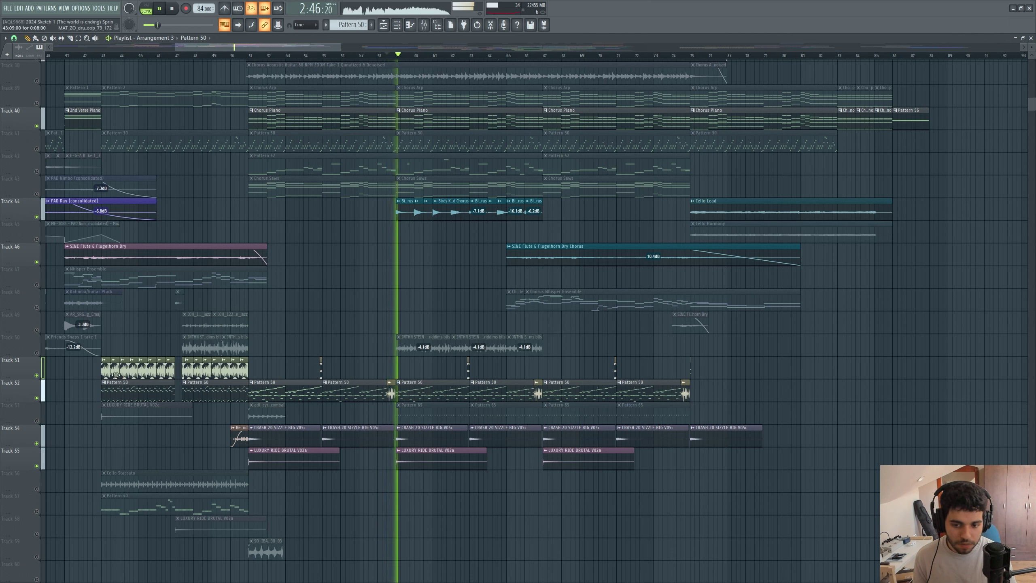
Unmute Track 53 and open the channel rack for its Pattern 65.
click(37, 420)
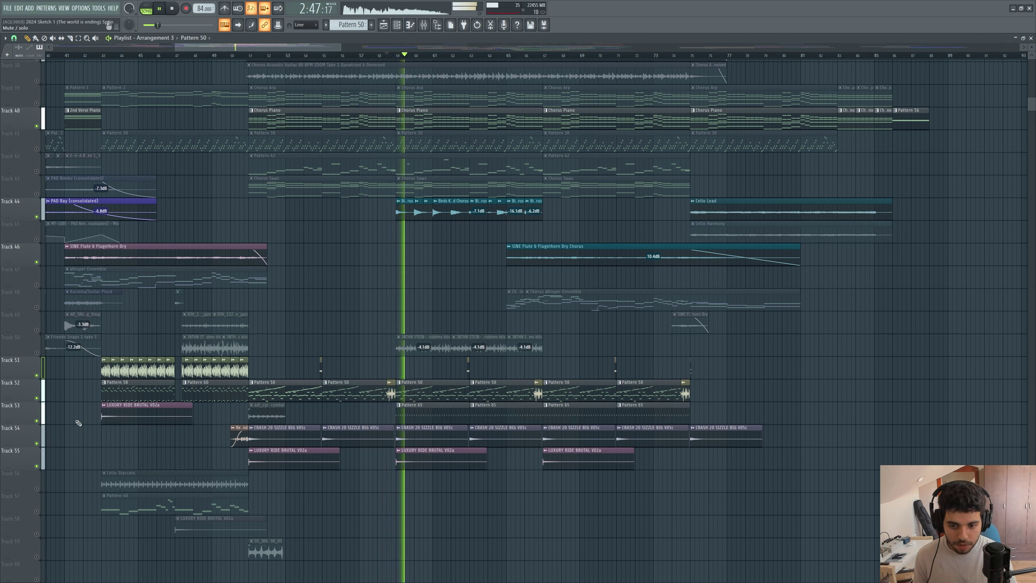
click(398, 25)
drag(321, 48, 328, 51)
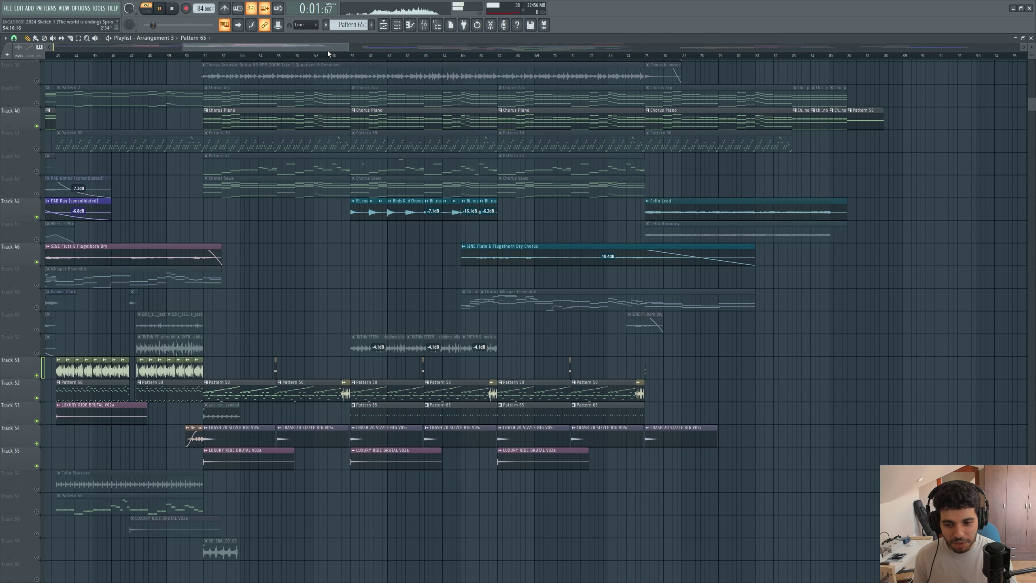
Unmute Track 50 and audition its first Grandma Stein's riddims clip at bar 59 on its own.
click(37, 353)
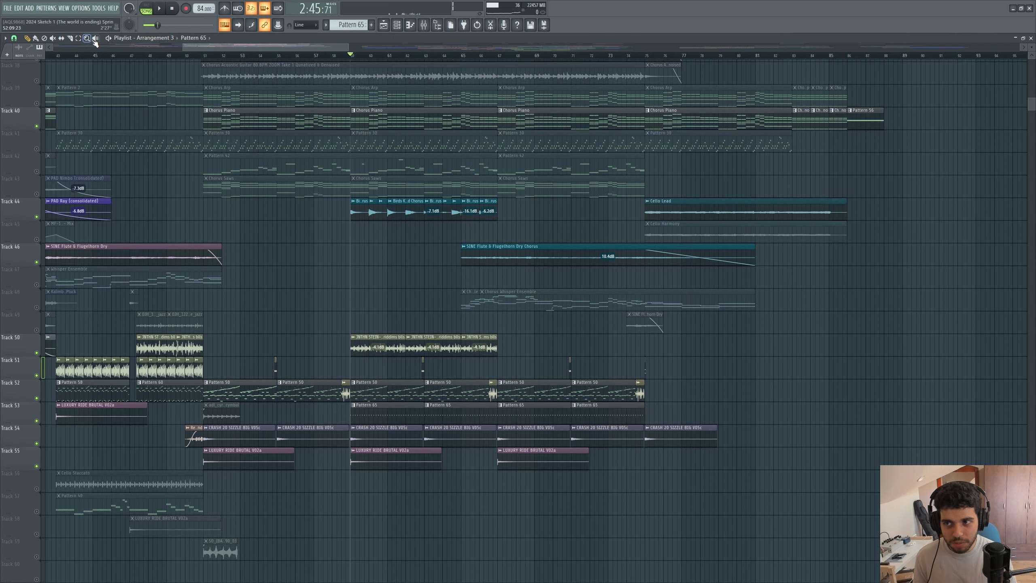
click(354, 347)
key(space)
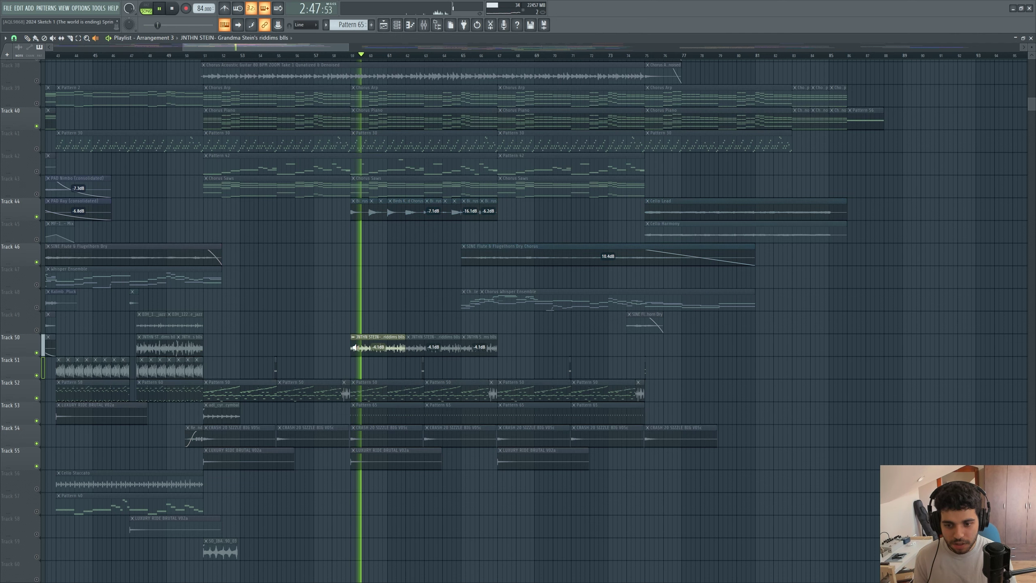
key(space)
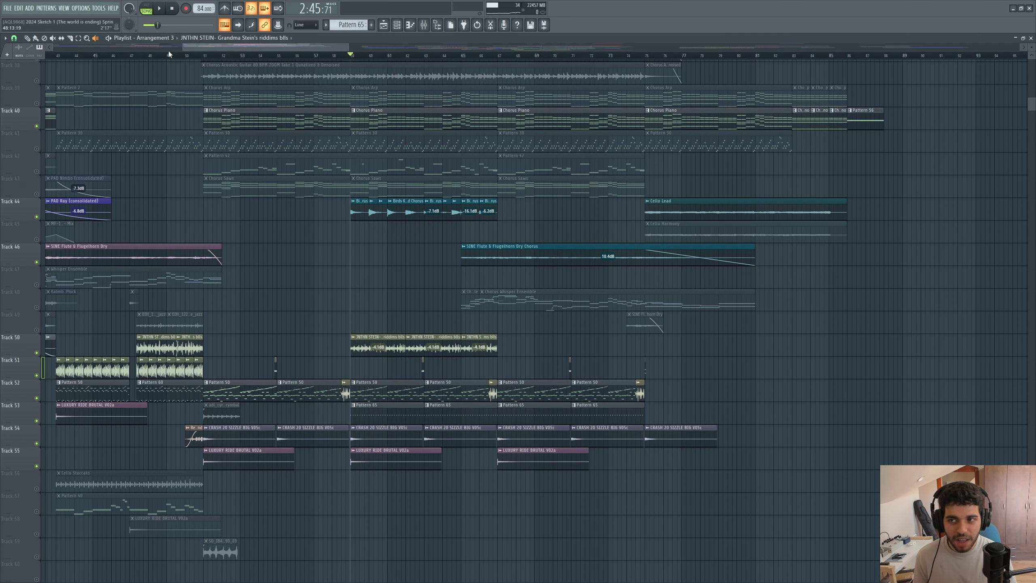
Play the chorus from bar 59 with all the unmuted drum tracks together.
drag(189, 48, 197, 48)
scroll(339, 436, up, 3)
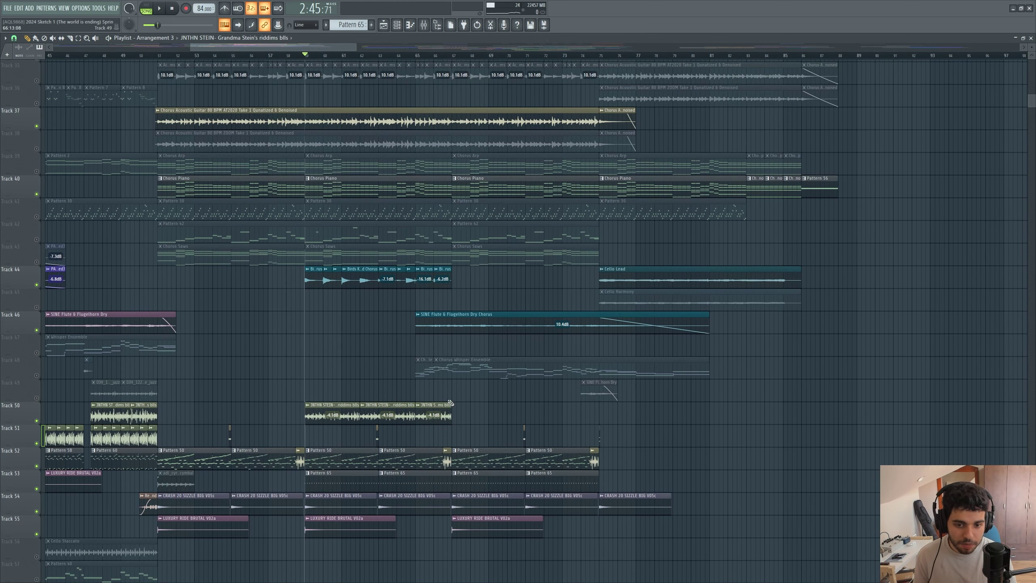
key(space)
scroll(329, 367, down, 2)
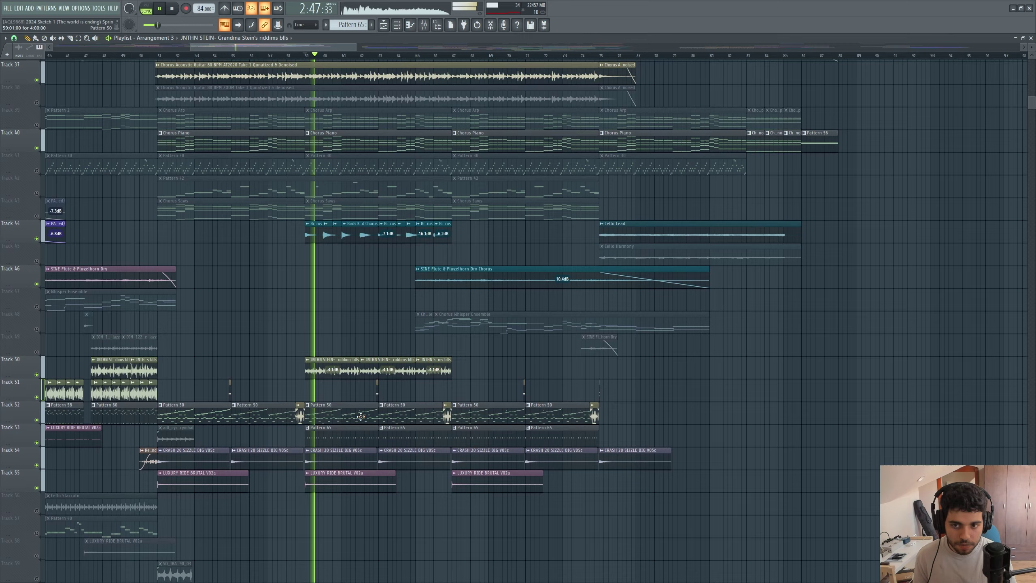
scroll(361, 417, up, 13)
key(space)
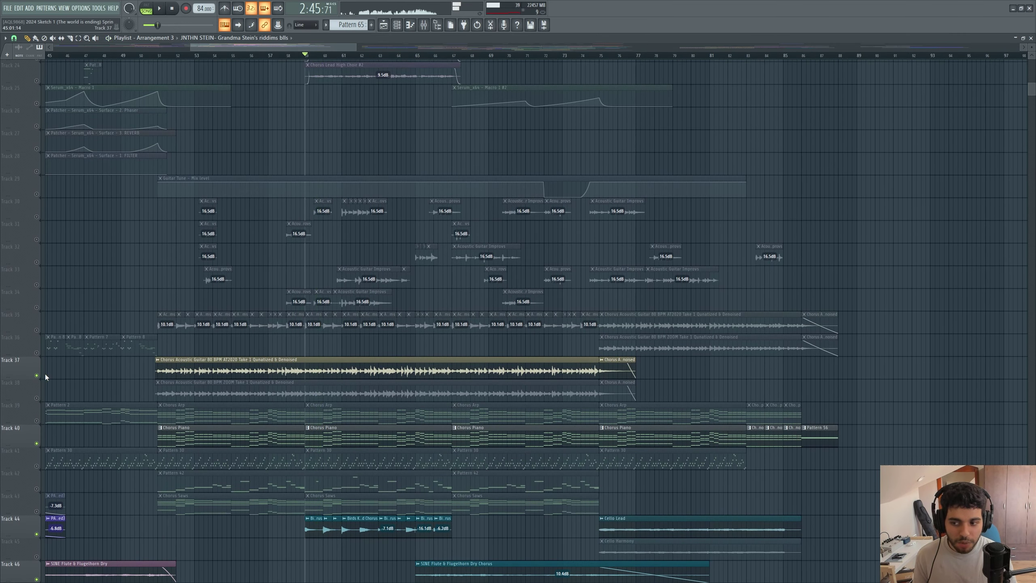
Mute the acoustic guitar, Chorus Piano and bird clips on tracks 37, 40 and 44, and play the chorus.
click(36, 442)
scroll(37, 441, down, 4)
click(36, 444)
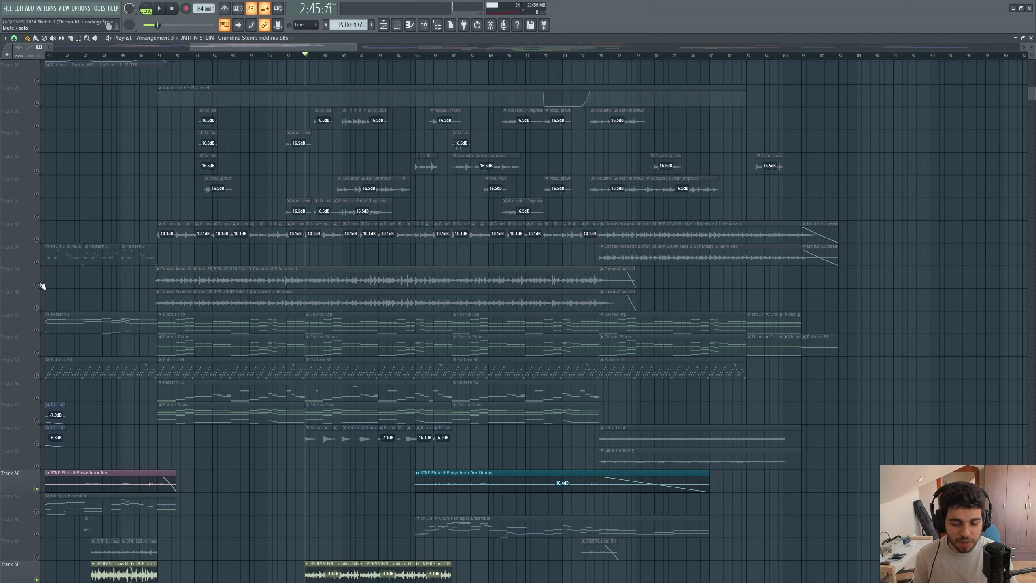
key(space)
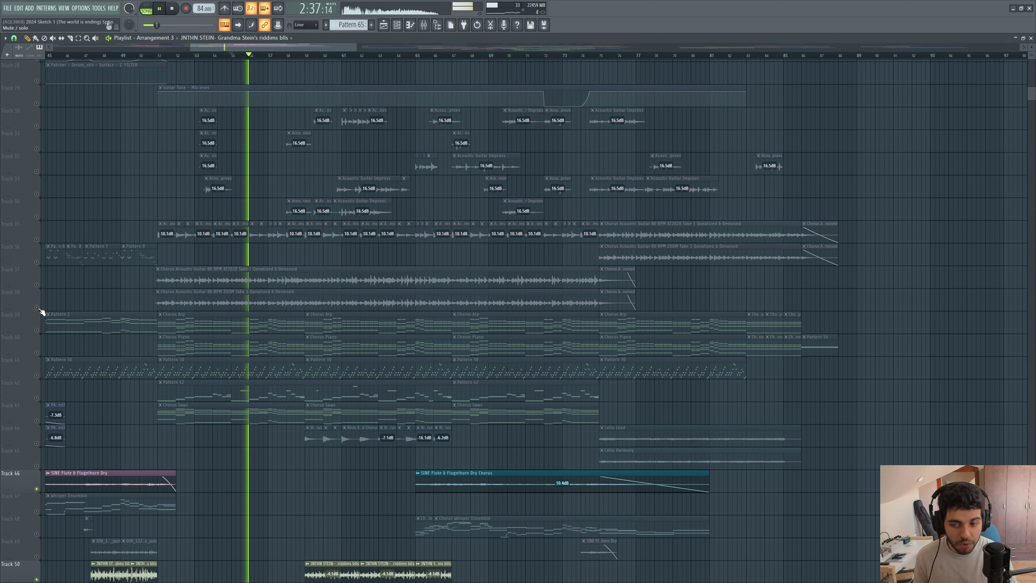
Unmute the Chorus Acoustic Guitar takes on Track 38 and Track 37 during playback, then stop.
click(36, 307)
click(37, 285)
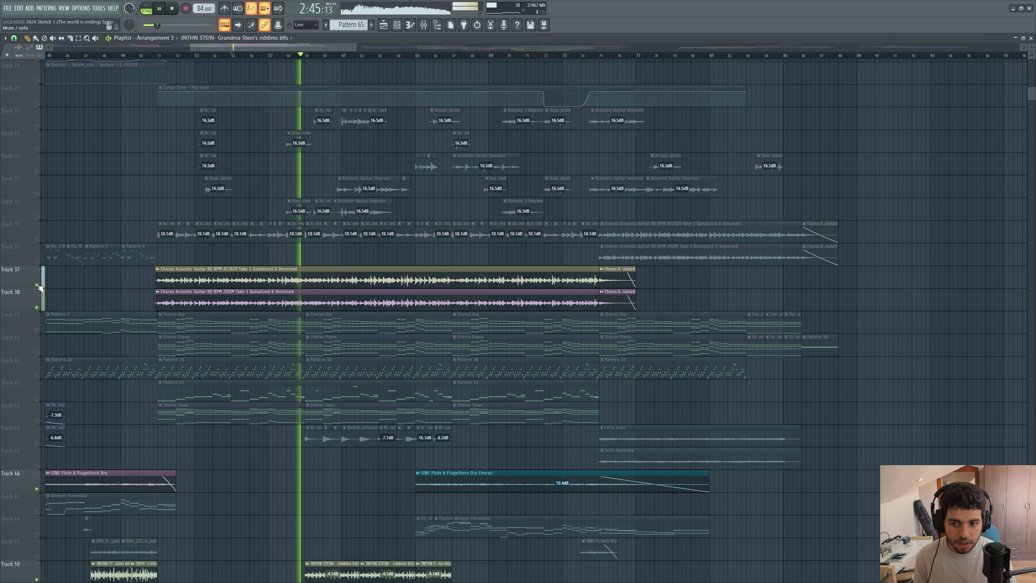
key(space)
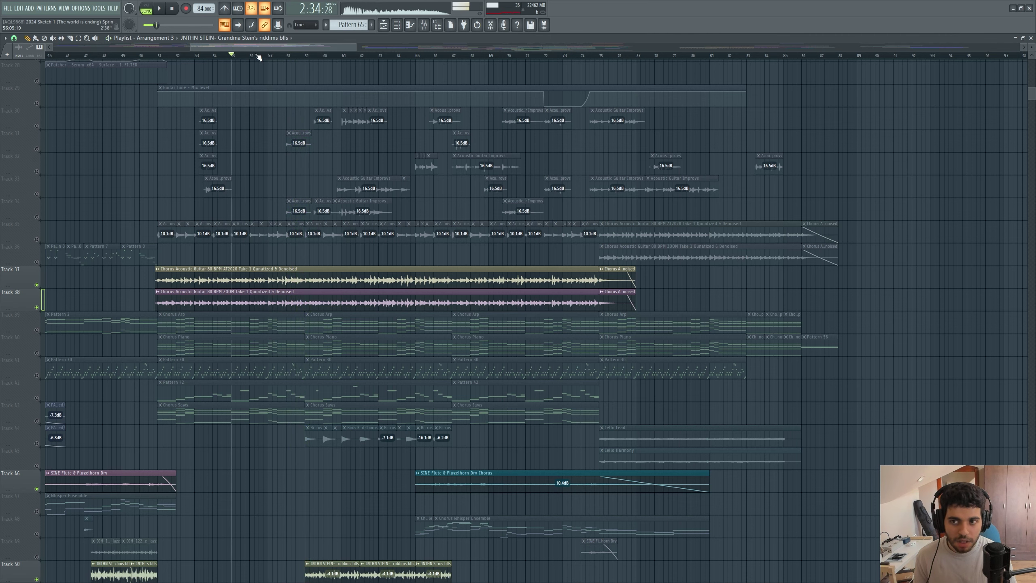
Unmute all playlist tracks at once.
drag(253, 47, 246, 47)
scroll(284, 327, up, 3)
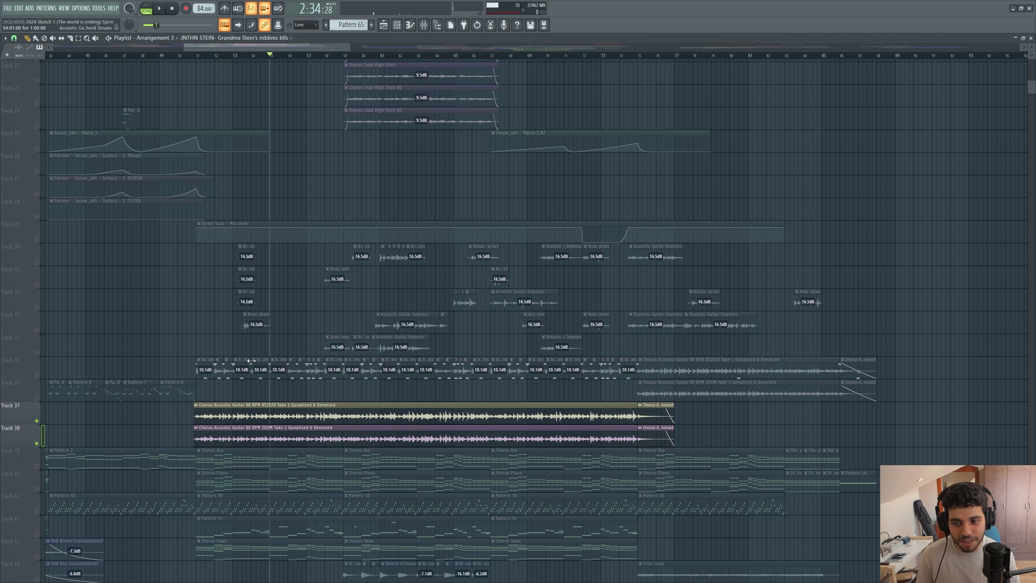
right_click(37, 262)
right_click(37, 262)
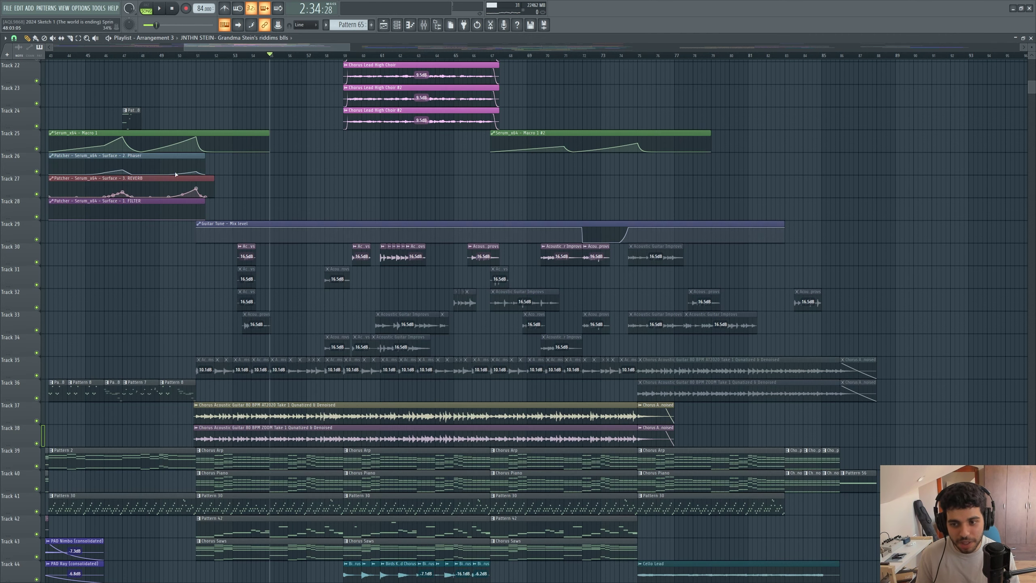
Display the chorus lead, harmony and choir vocal tracks, from Track 4 to Track 24.
drag(312, 49, 331, 48)
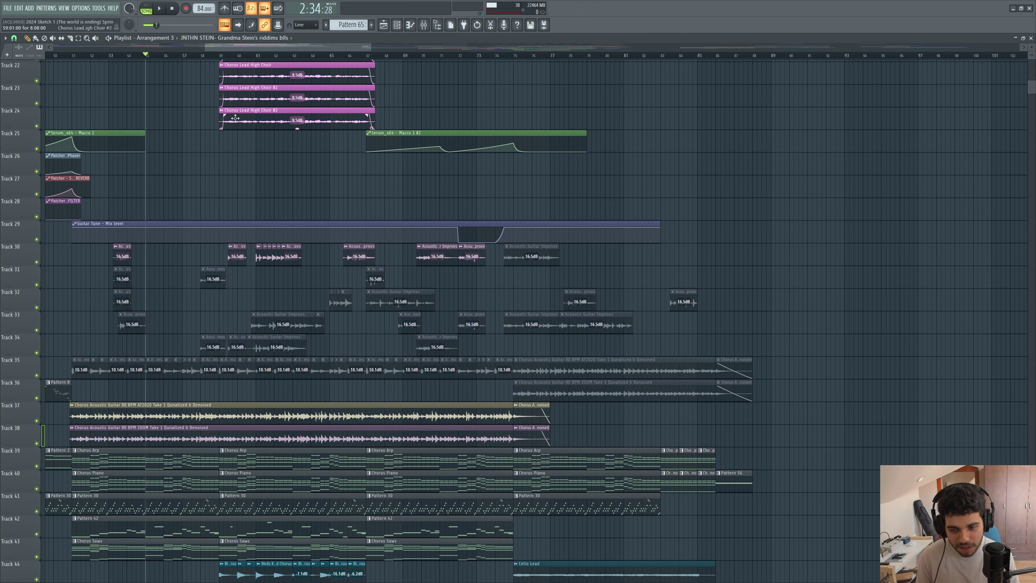
scroll(156, 233, up, 3)
scroll(156, 233, up, 7)
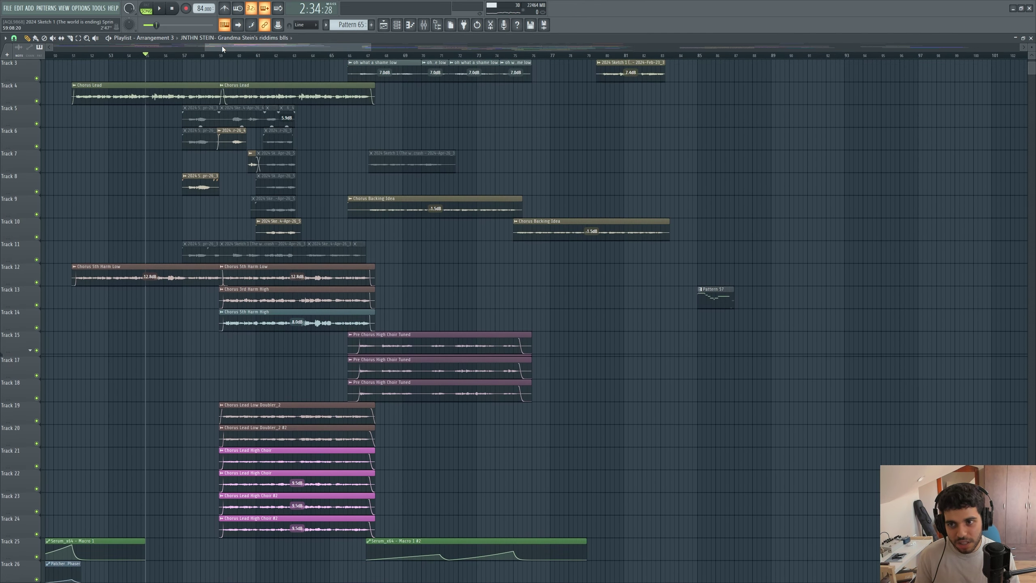
Place the playhead near the start of the Chorus Lead clip, solo Track 4 and play it.
drag(222, 47, 207, 48)
scroll(159, 318, up, 1)
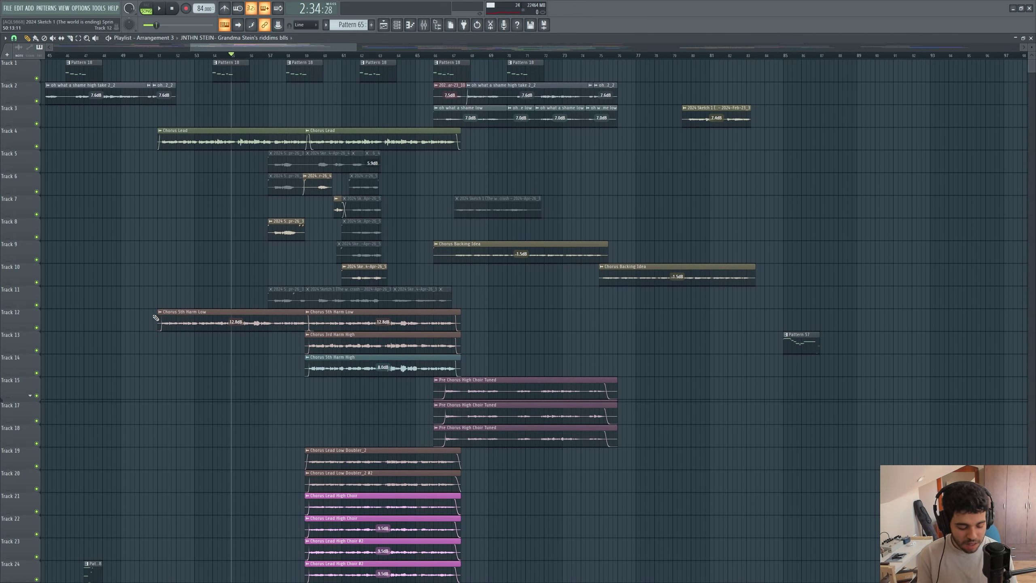
scroll(156, 318, up, 3)
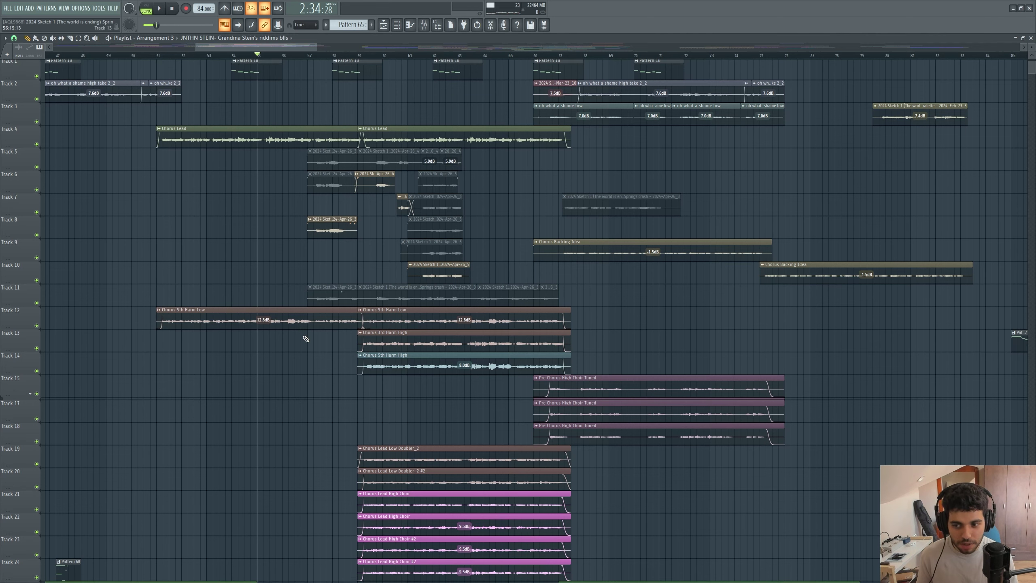
scroll(290, 320, down, 2)
scroll(289, 317, up, 2)
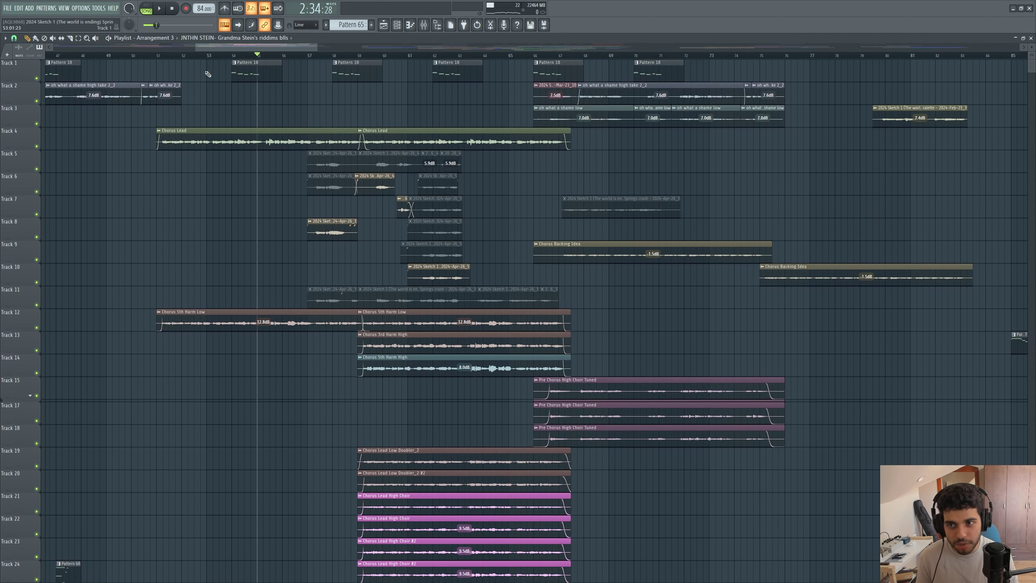
drag(193, 55, 189, 56)
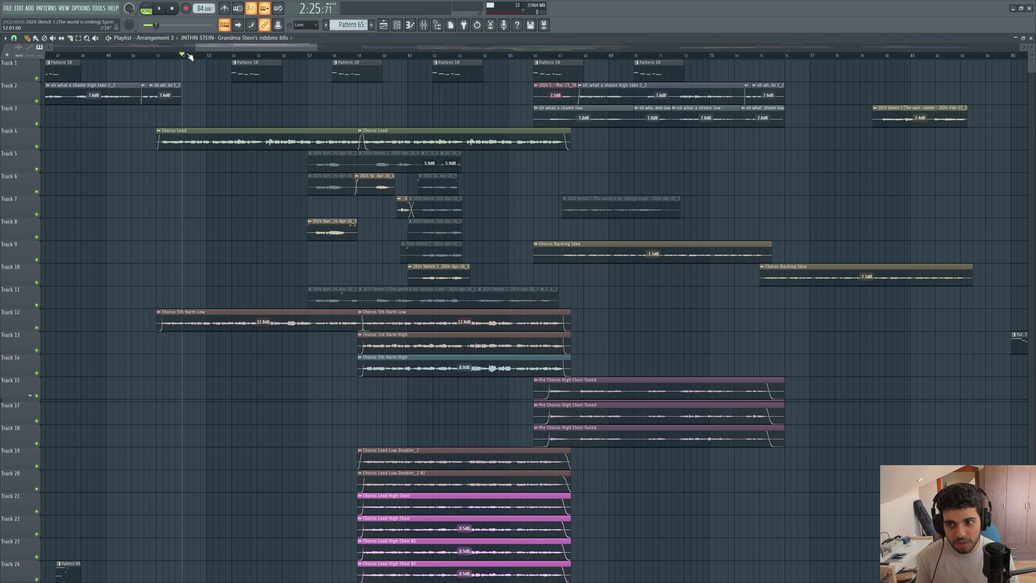
right_click(37, 146)
key(space)
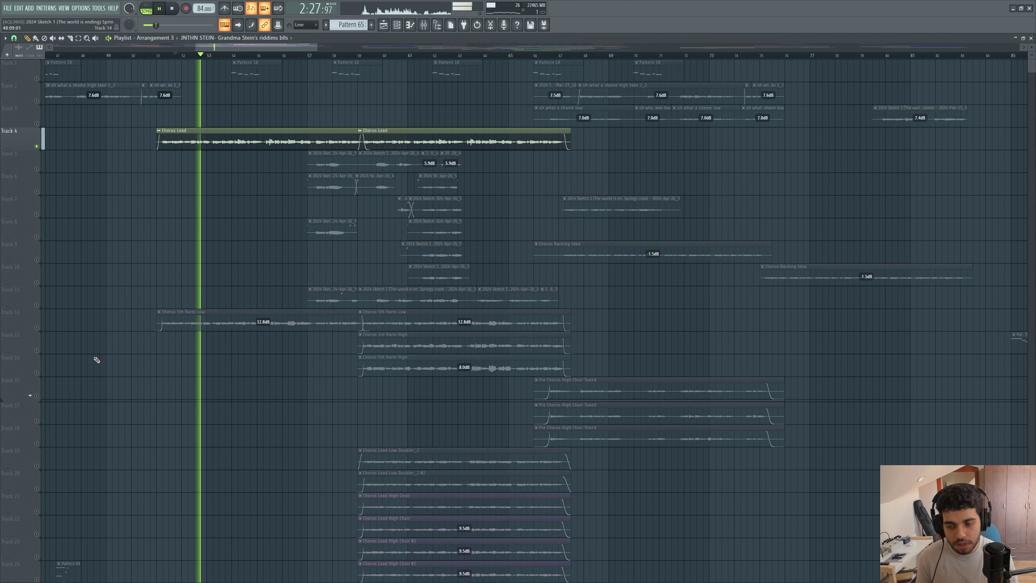
Unmute Chorus 5th Harm Low on Track 12, play it from the chorus start, and mute the Chorus Lead track.
key(space)
click(36, 328)
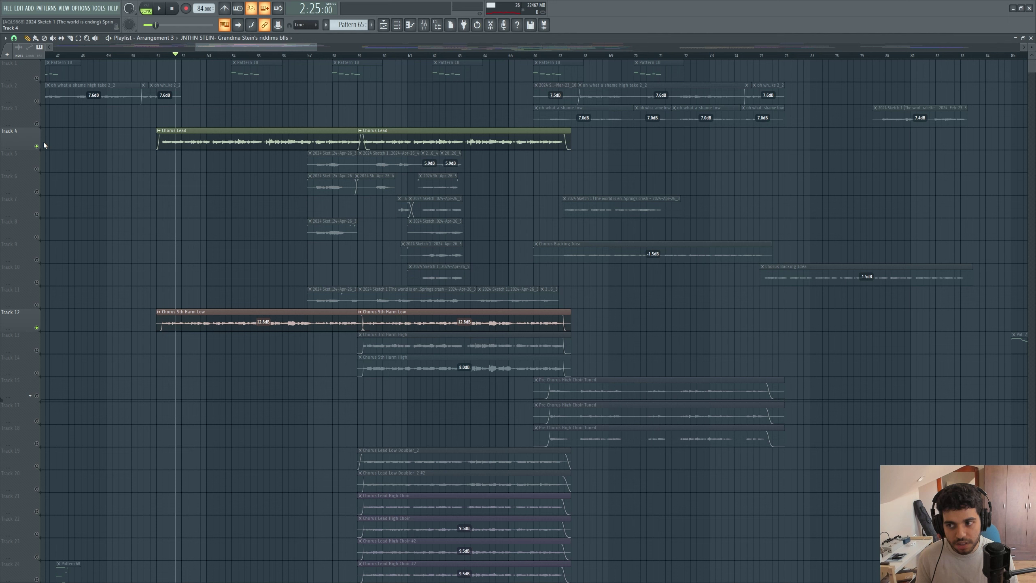
key(space)
click(37, 147)
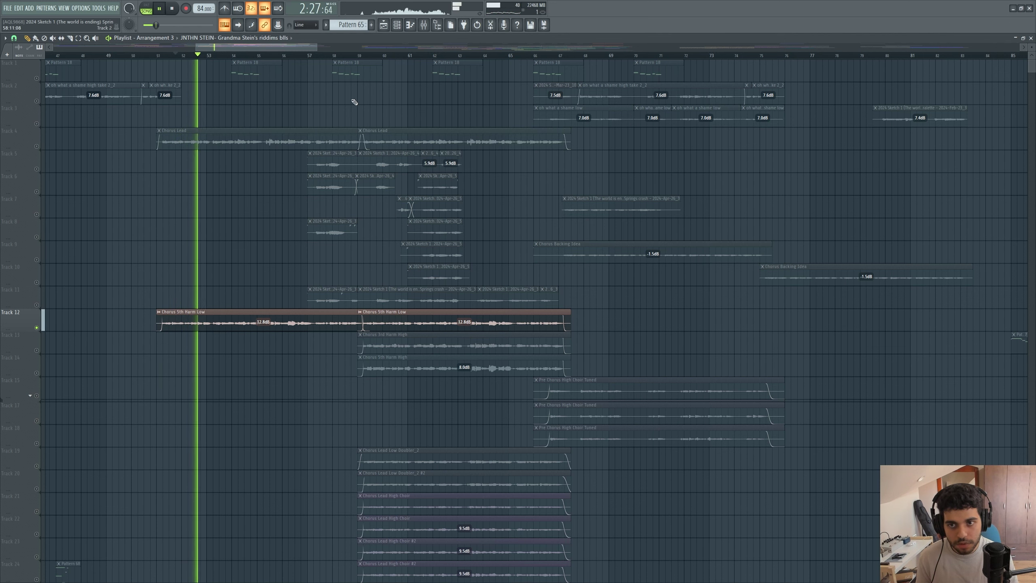
key(space)
Play from the second half of the chorus, soloing Chorus 3rd Harm High on Track 13, followed by Chorus 5th Harm High on Track 14.
click(358, 56)
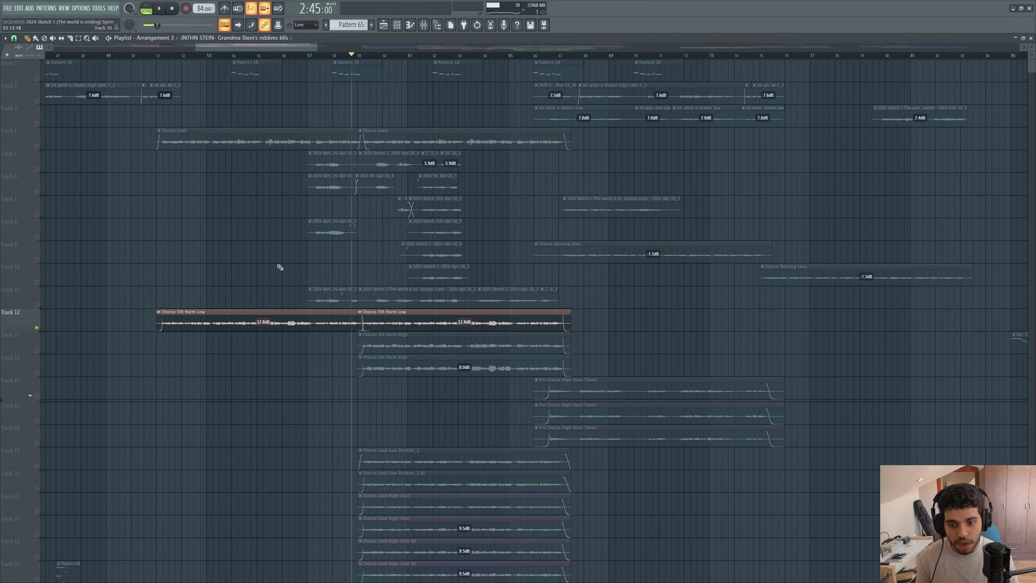
ctrl+click(37, 350)
key(space)
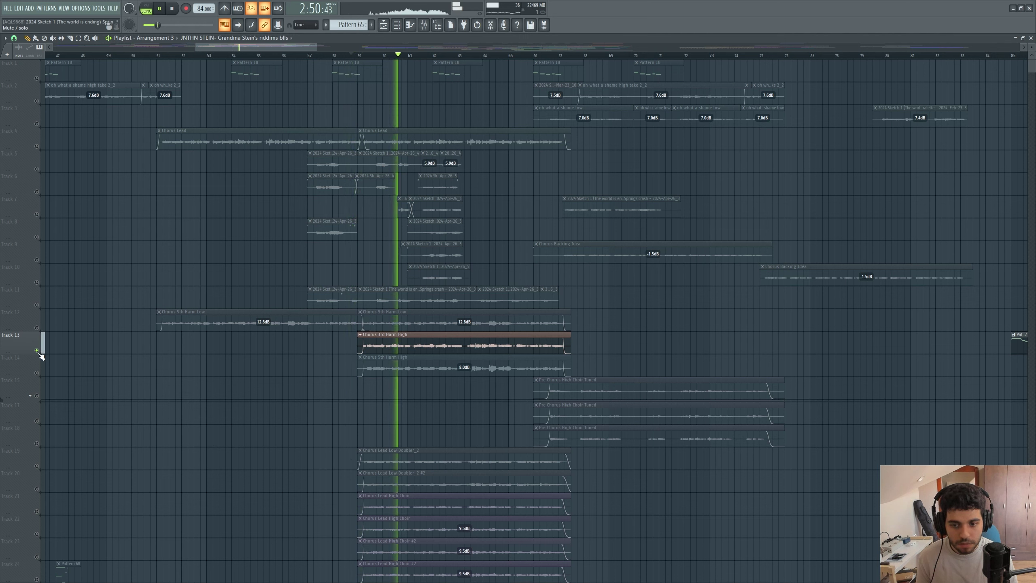
ctrl+click(36, 372)
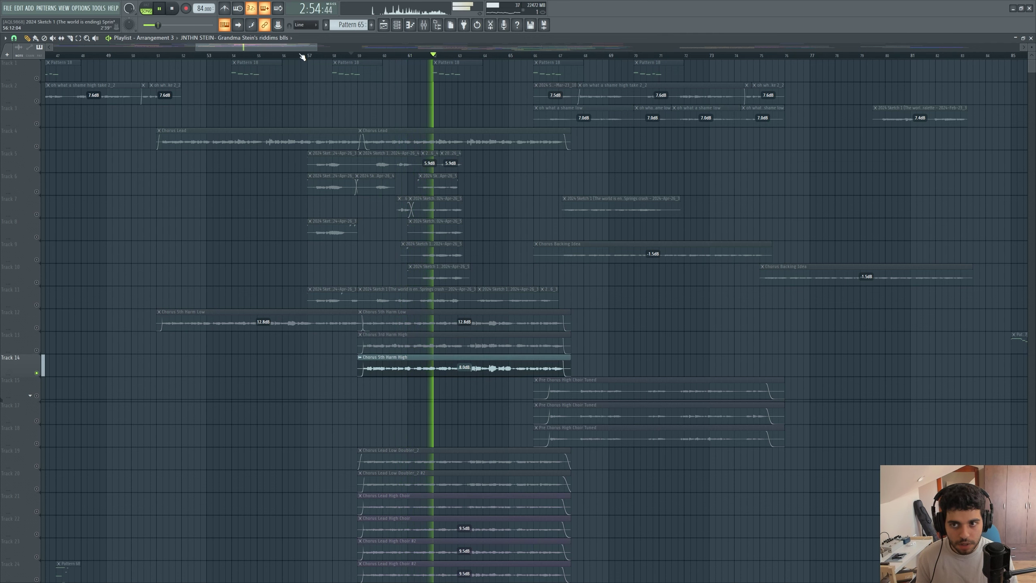
scroll(301, 65, right, 2)
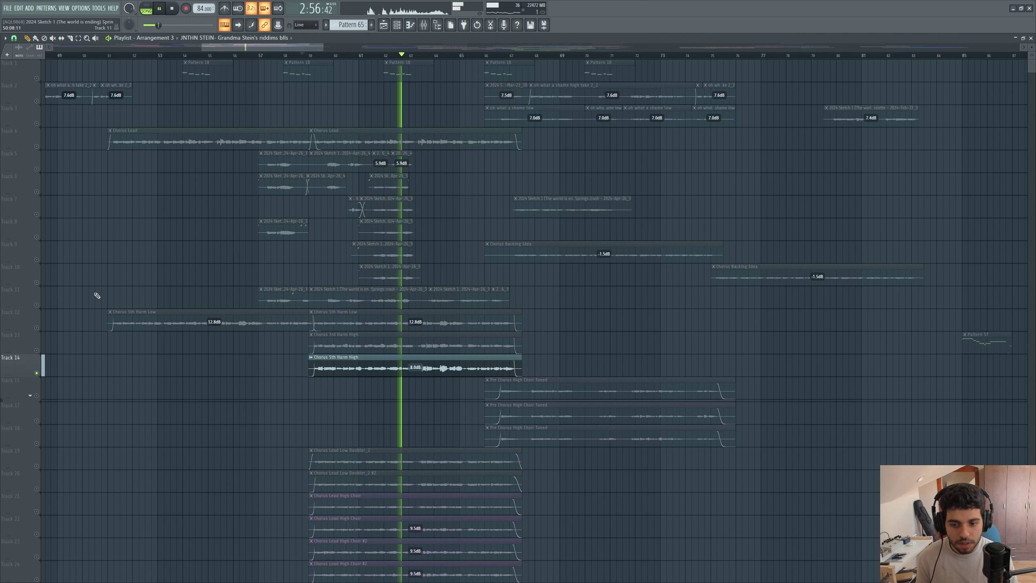
Stop playback and unmute Tracks 13, 12 and 4 so the harmonies and Chorus Lead sound with Track 14.
key(space)
click(37, 350)
click(37, 327)
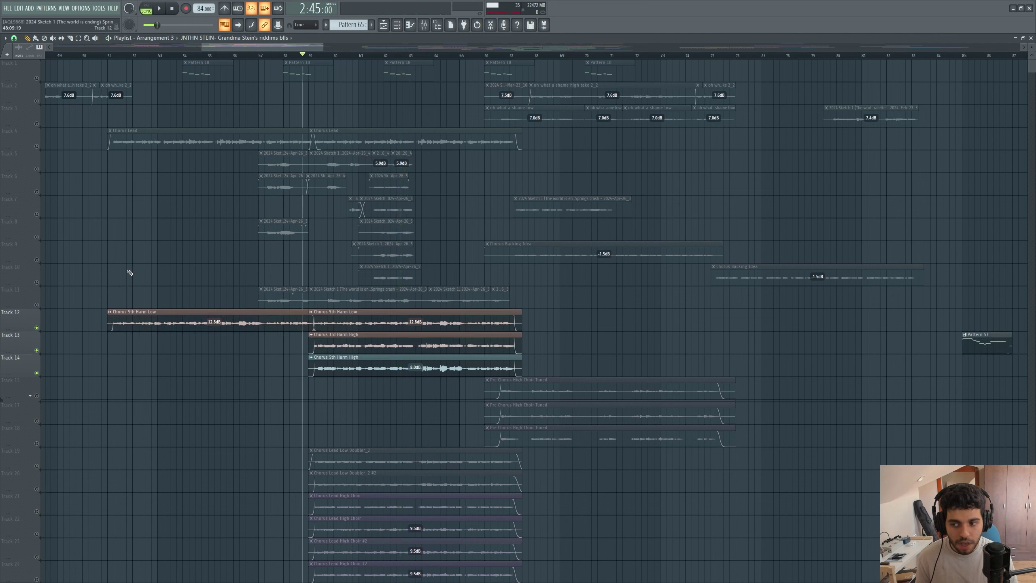
click(37, 146)
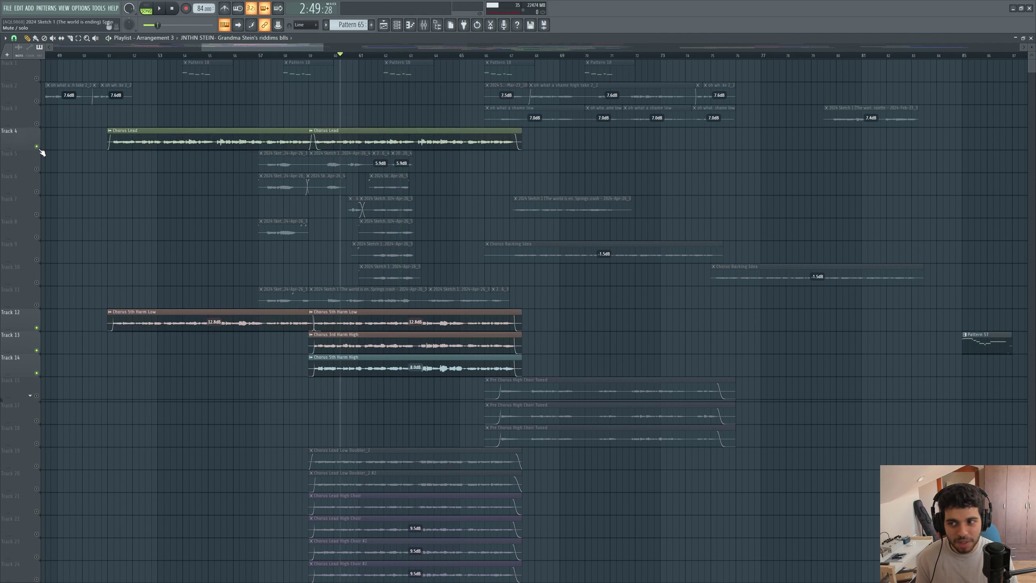
Show the mixer, play the chorus and inspect the effects on the Chorus 5th Harm Low, 3rd Harm High and 5th Harm High channels.
click(424, 25)
key(space)
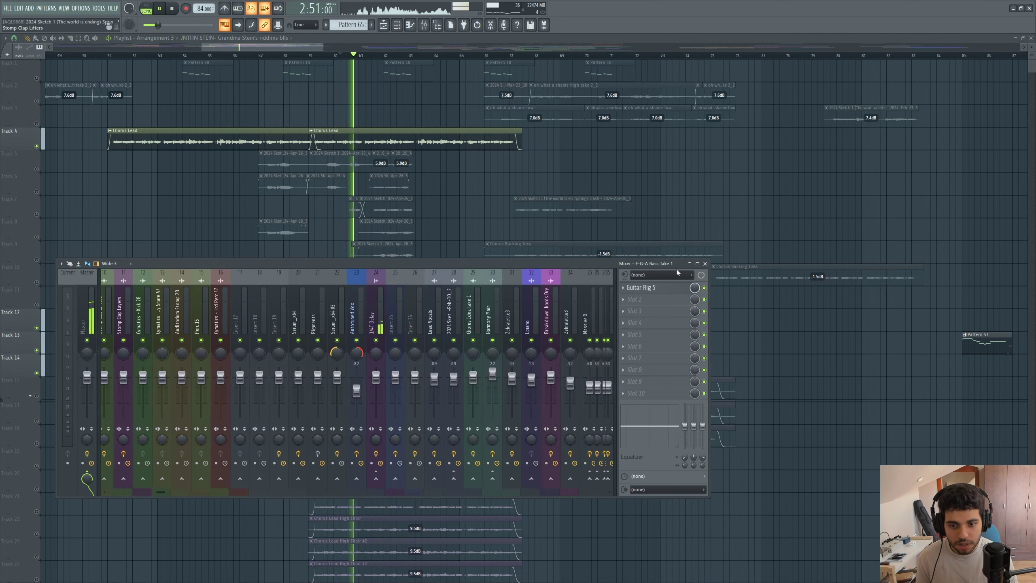
scroll(484, 302, down, 20)
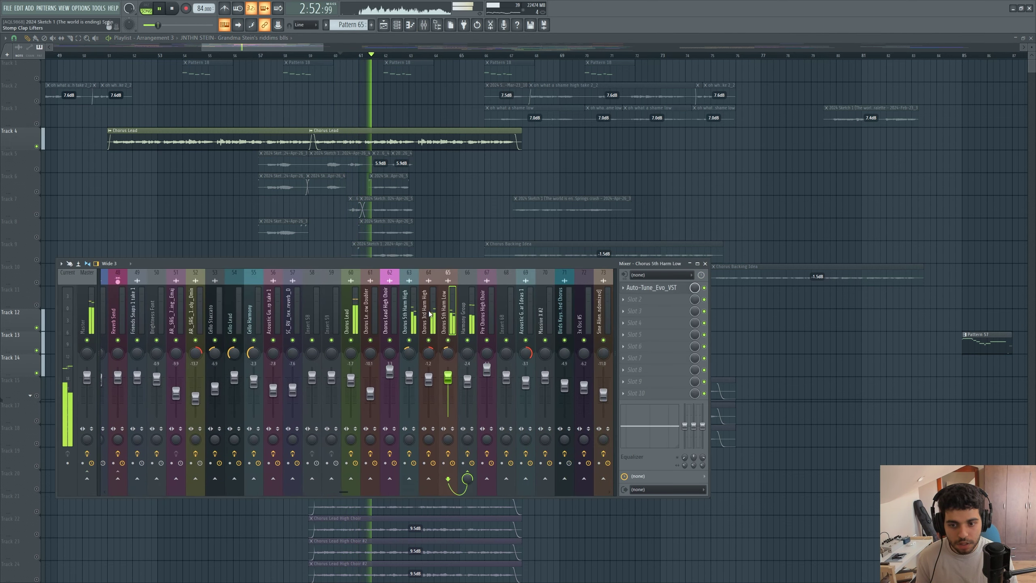
key(Left)
key(Left)
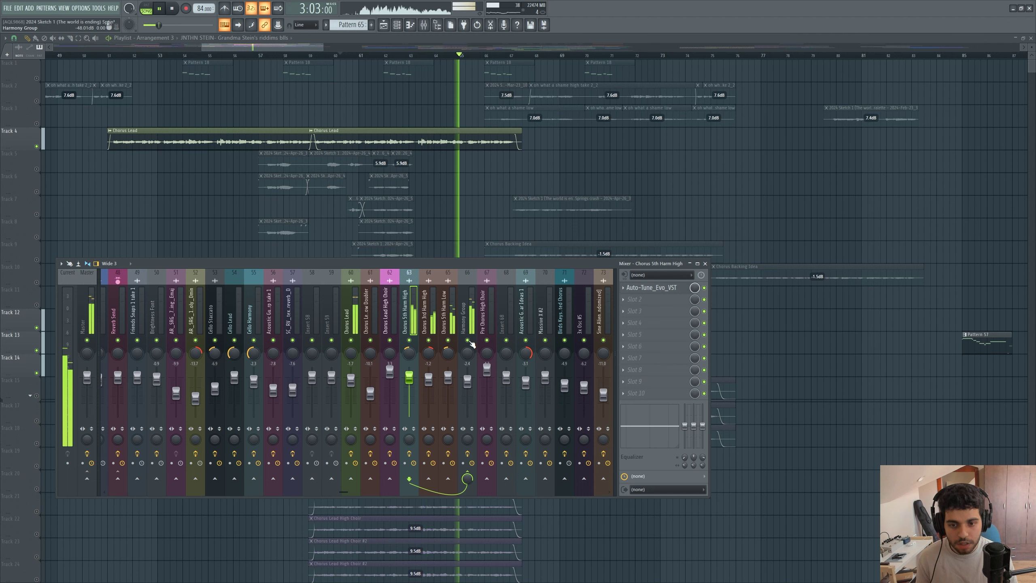
Select the Harmony Group mixer channel, solo it and play the grouped harmonies.
click(463, 314)
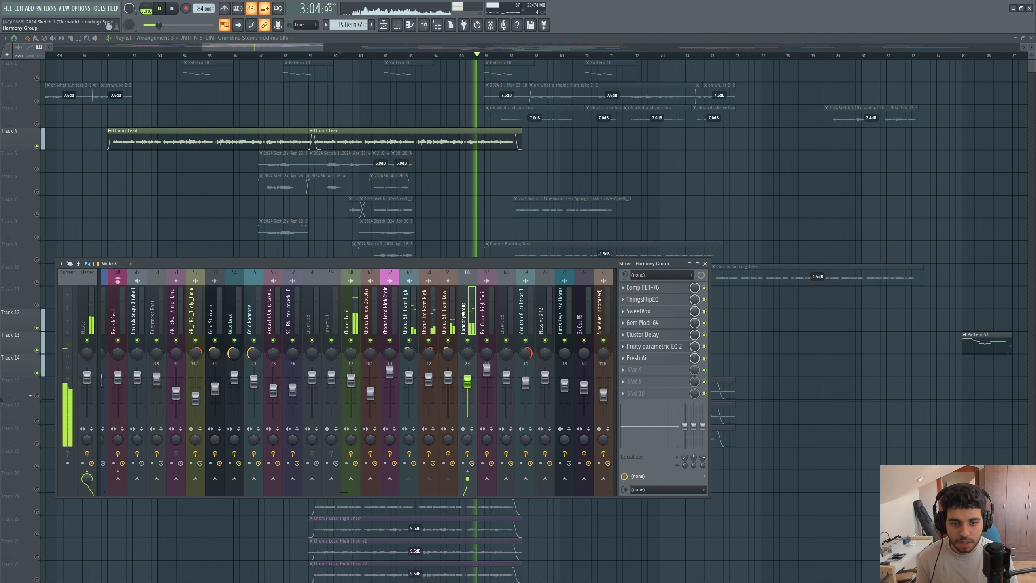
key(space)
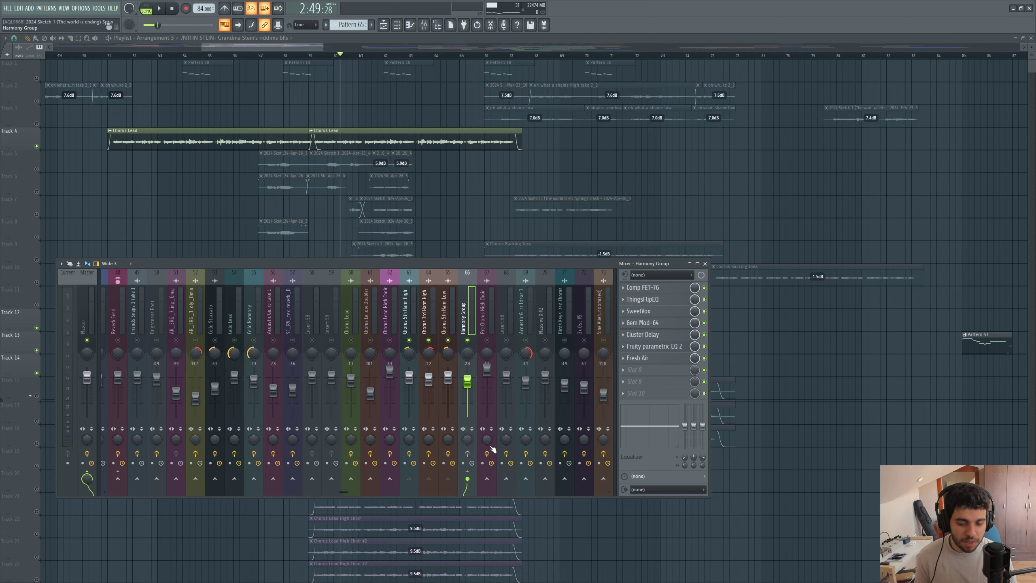
key(space)
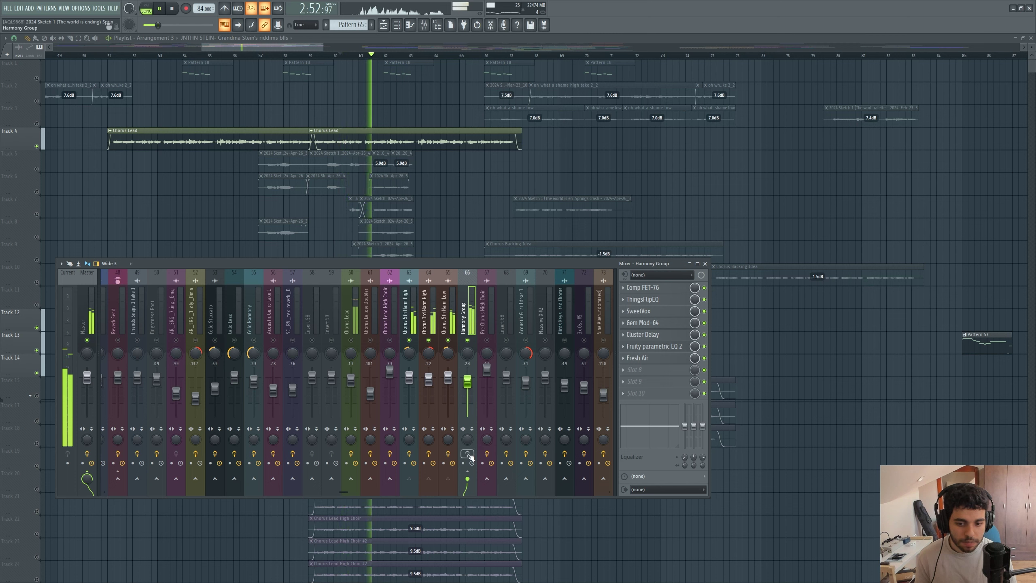
key(space)
Inspect the Comp FET-76 and ThingsFlipEQ settings on the Harmony Group.
click(664, 292)
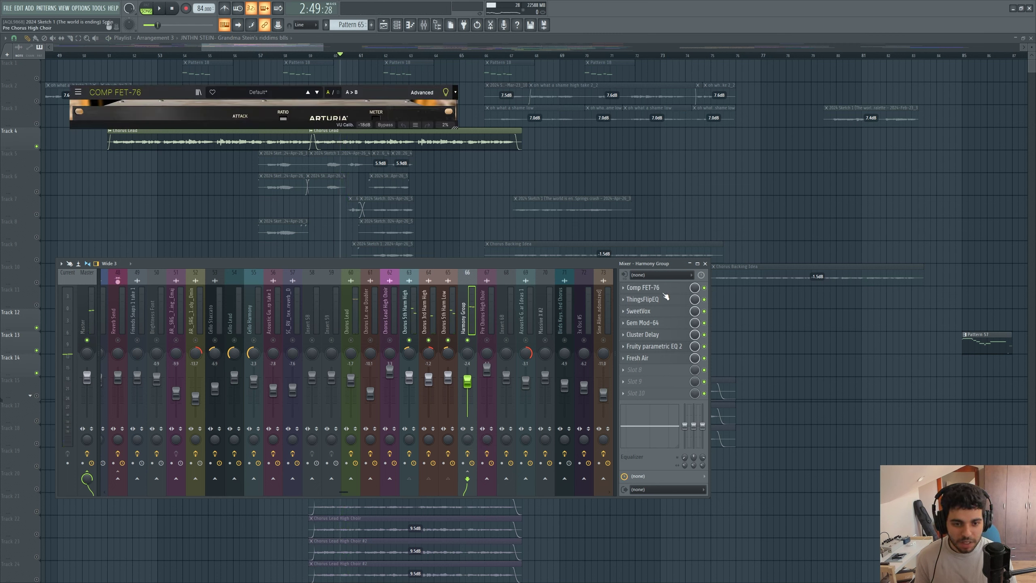
click(669, 290)
click(669, 303)
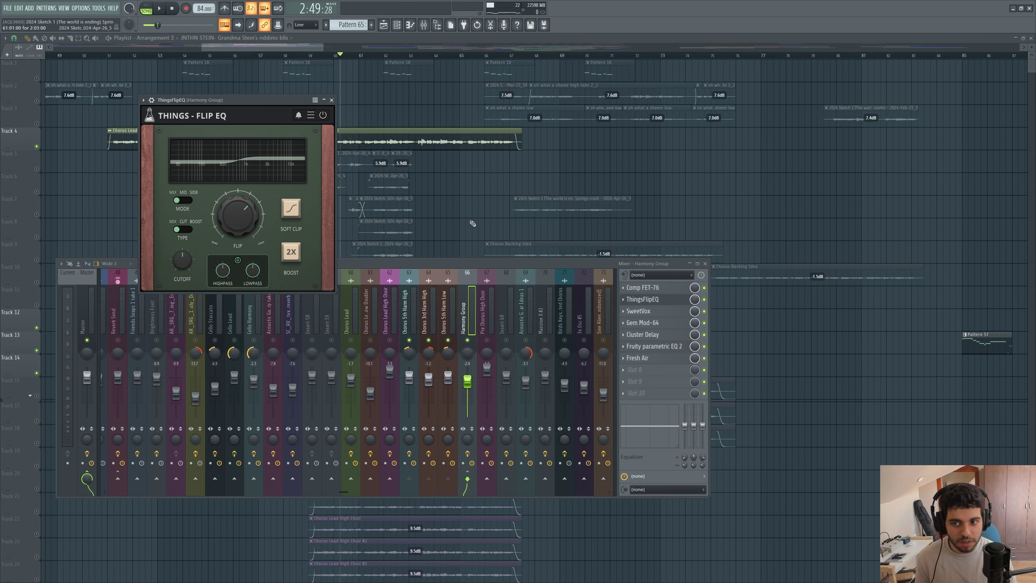
Inspect SweetVox on the Harmony Group, audition the harmonies through it and close it.
click(675, 302)
click(651, 312)
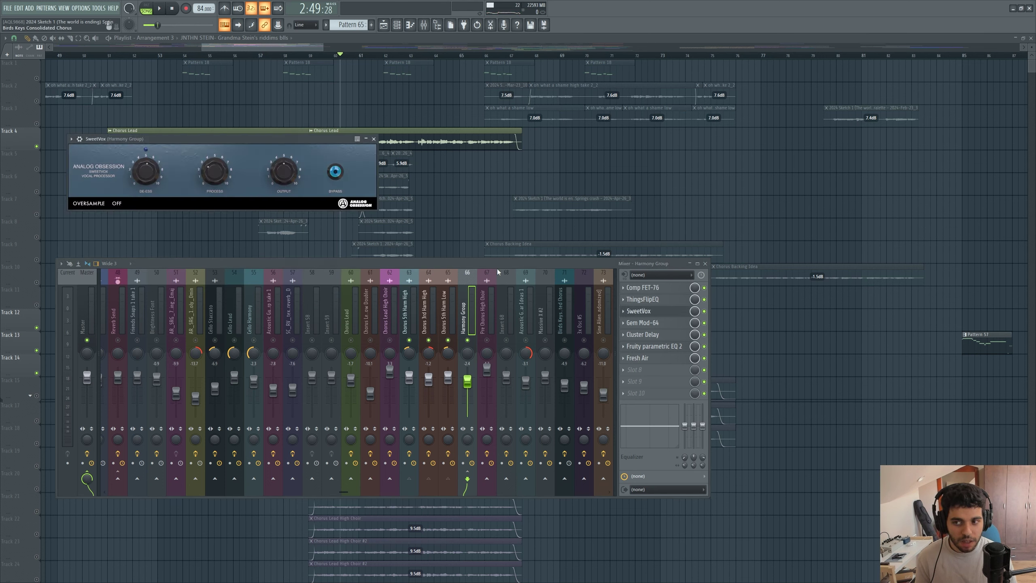
key(space)
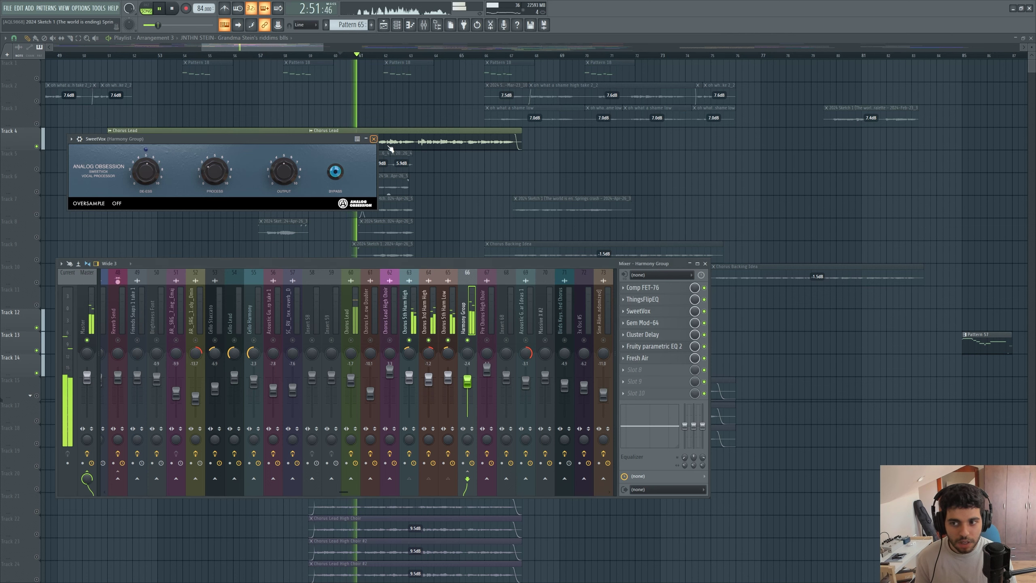
click(374, 139)
drag(488, 260, 495, 260)
key(space)
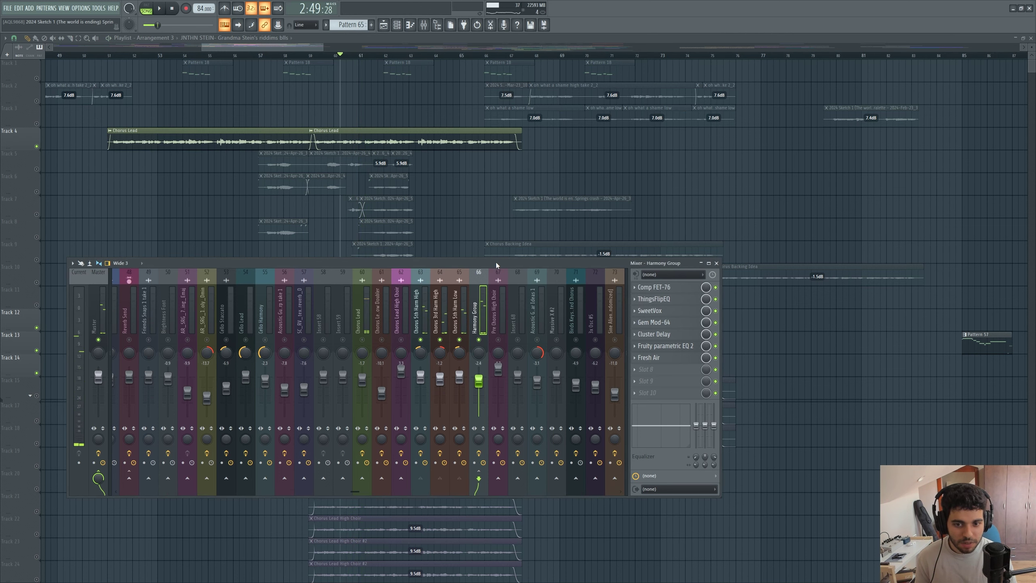
Bypass the Harmony Group effects from Gem Mod-64 through Fresh Air, display Gem Mod-64 and re-enable it during playback.
drag(577, 262, 574, 262)
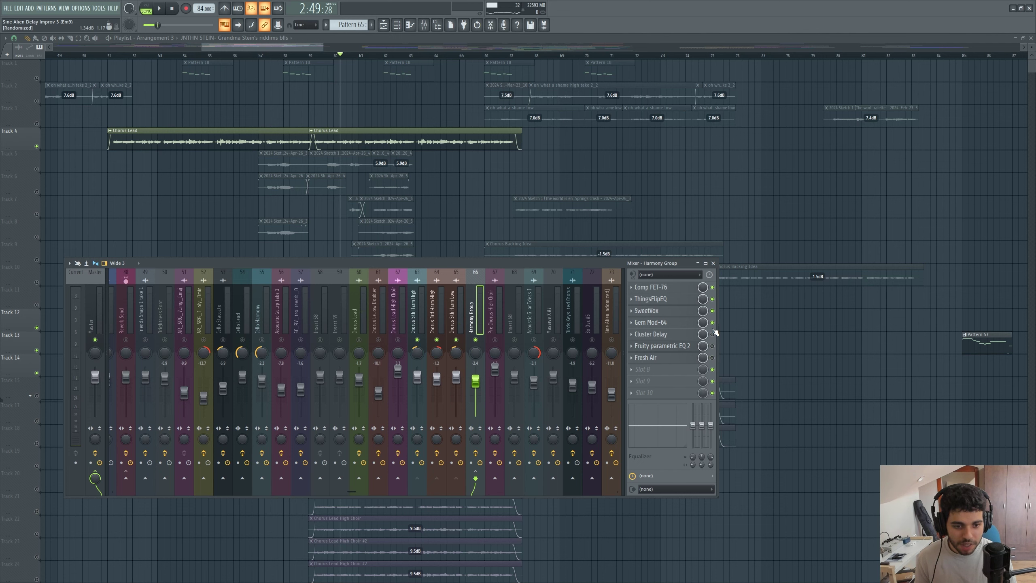
click(686, 324)
drag(480, 263, 457, 293)
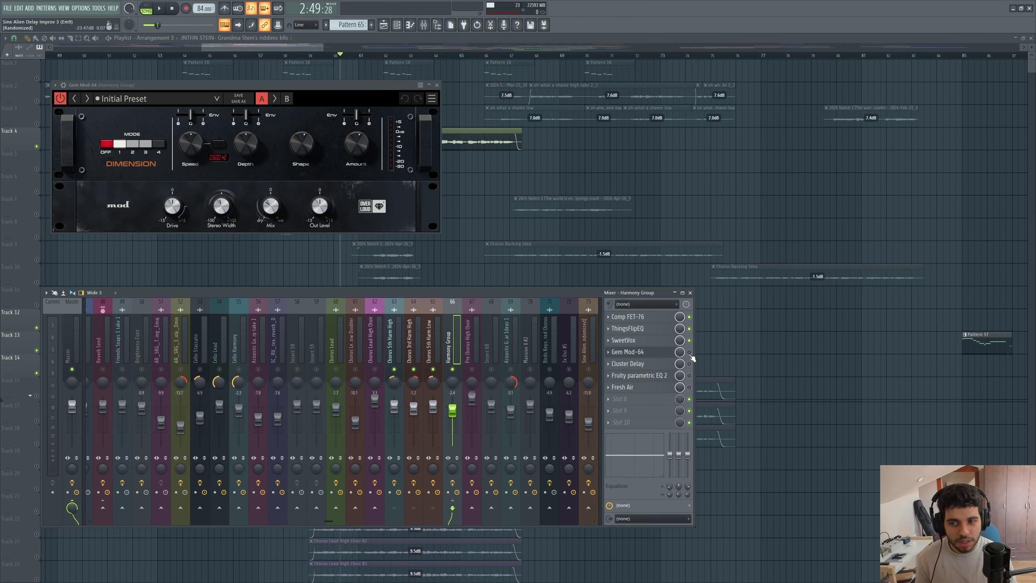
key(space)
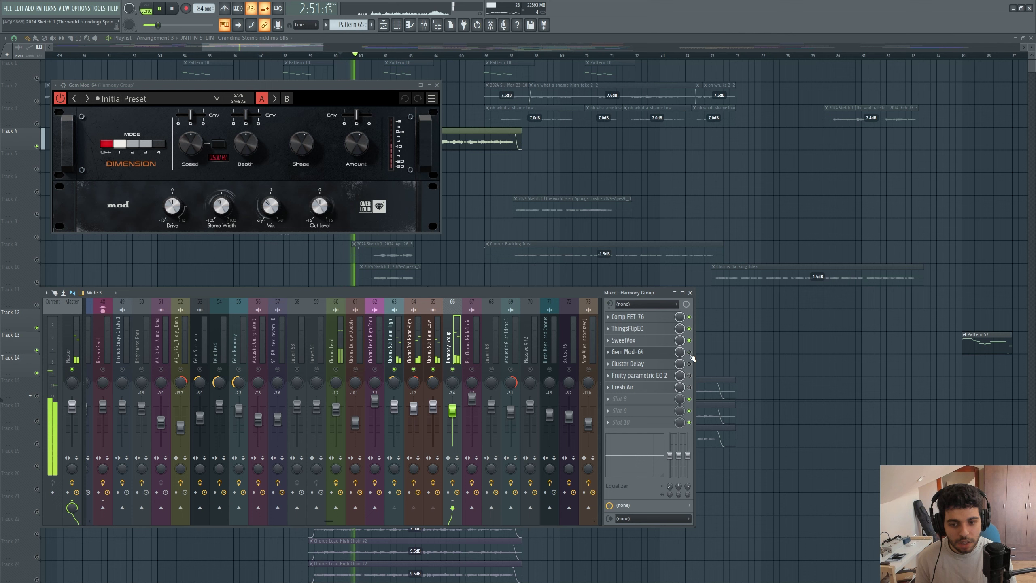
click(690, 352)
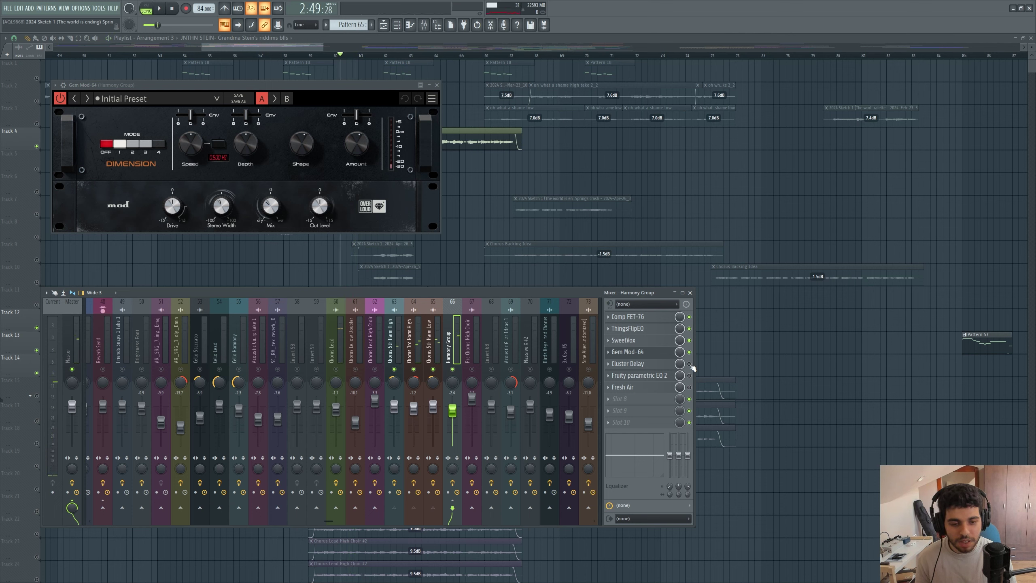
Display Cluster Delay on the Harmony Group and re-enable it while playing the harmonies.
click(659, 365)
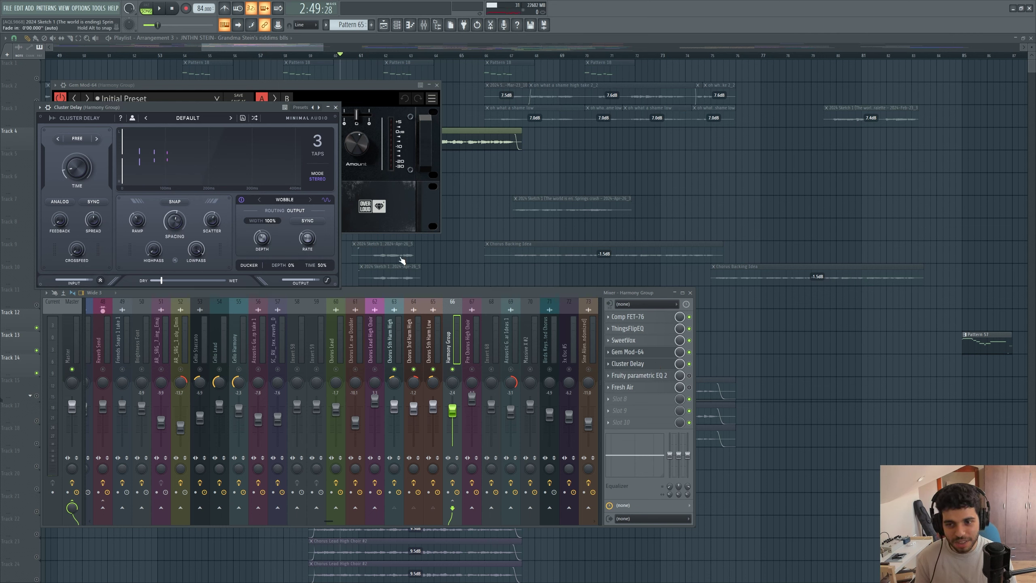
key(space)
click(689, 364)
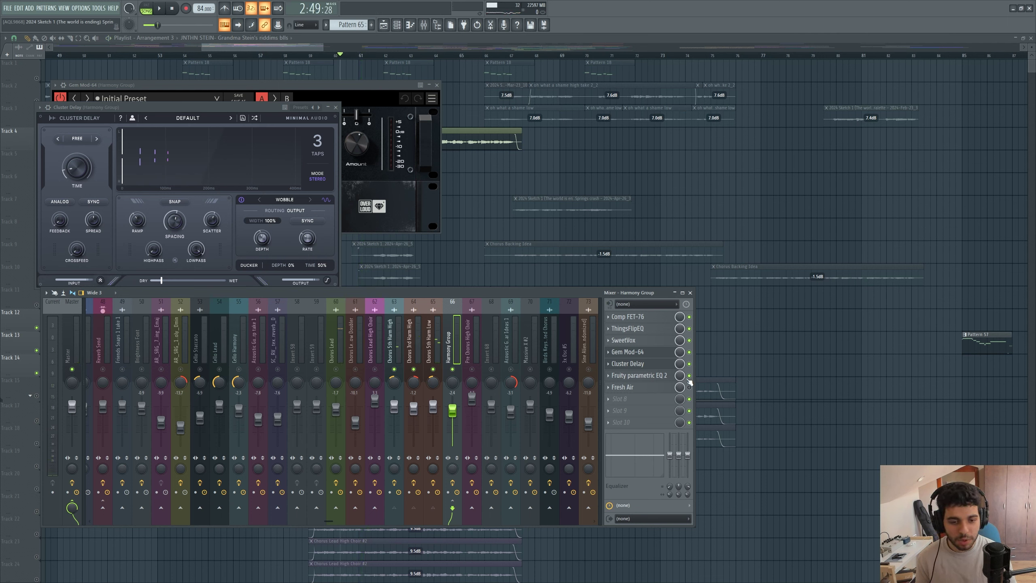
Inspect the Fruity parametric EQ 2 curve on the Harmony Group while playing the harmonies.
click(668, 378)
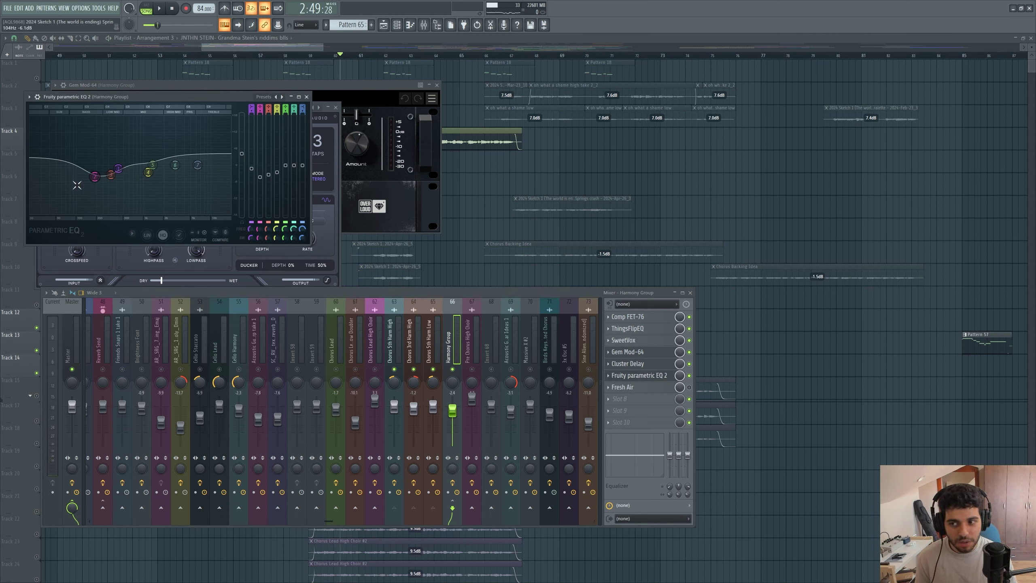
key(space)
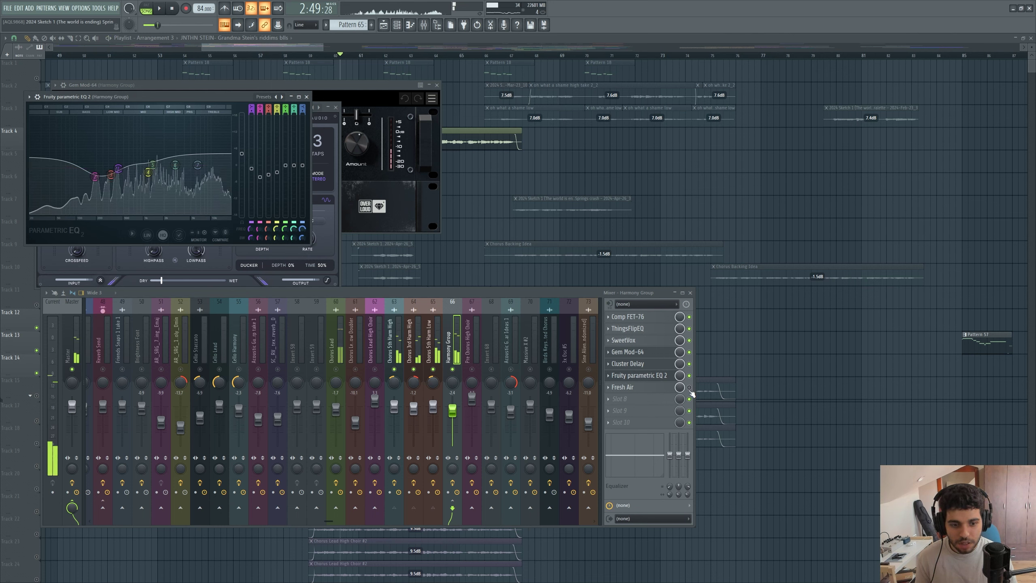
key(space)
Display Fresh Air on the Harmony Group, play the harmonies and toggle the effect to compare its sound.
click(637, 387)
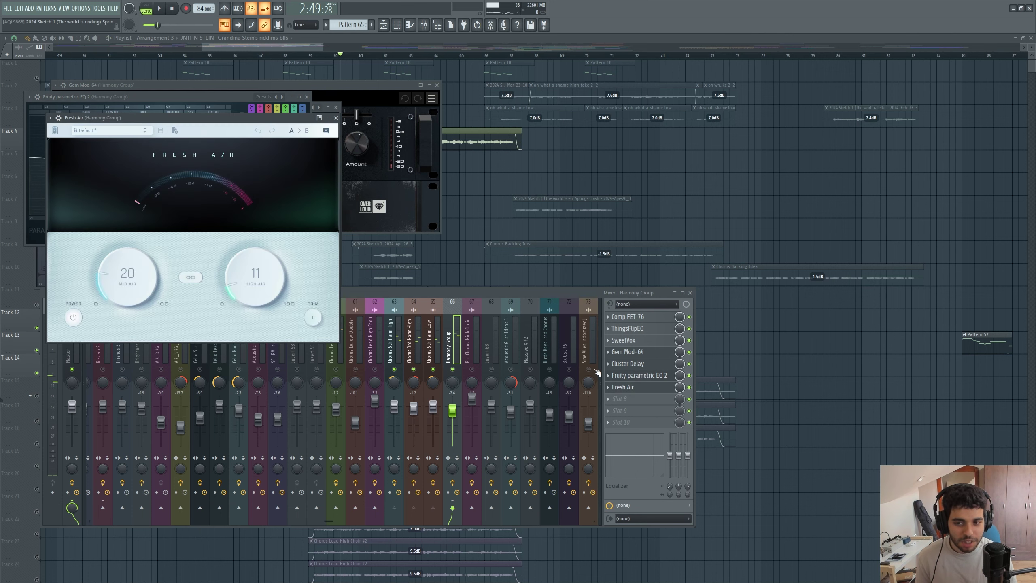
click(450, 300)
drag(166, 121, 321, 121)
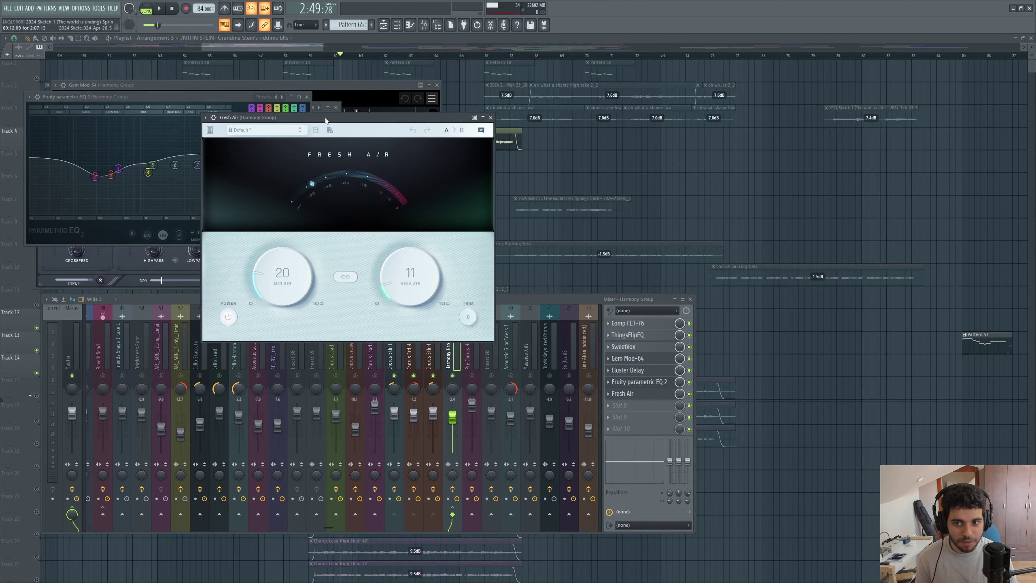
key(space)
click(692, 396)
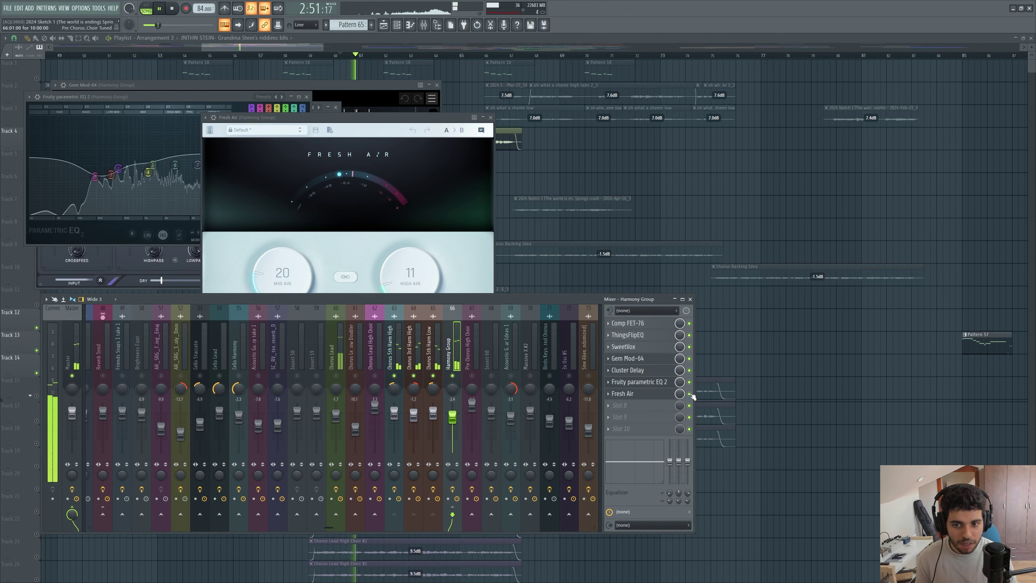
Close the Fresh Air, Gem Mod-64, Fruity parametric EQ 2 and Cluster Delay windows of the Harmony Group.
click(490, 117)
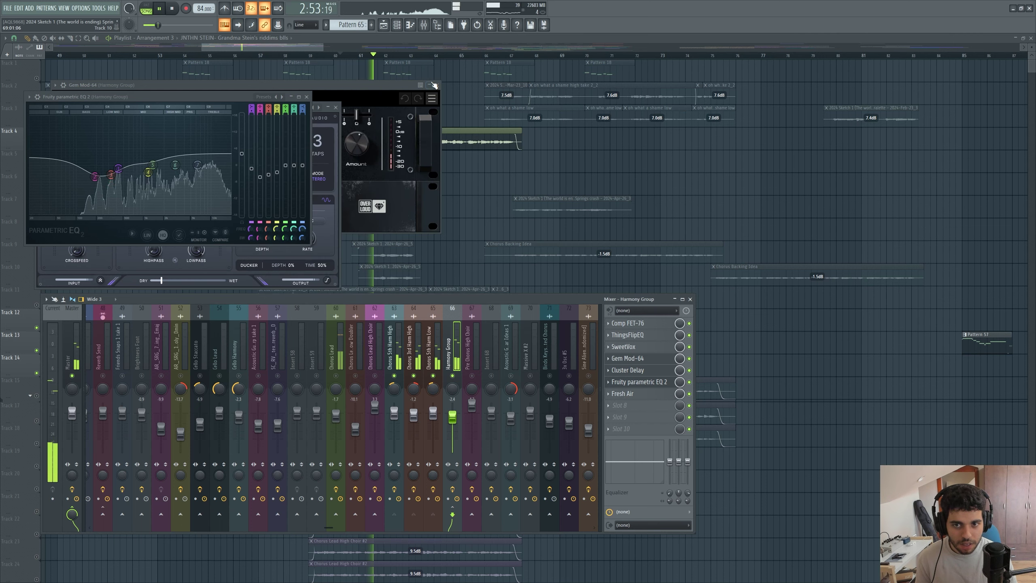
click(436, 85)
click(307, 97)
click(335, 106)
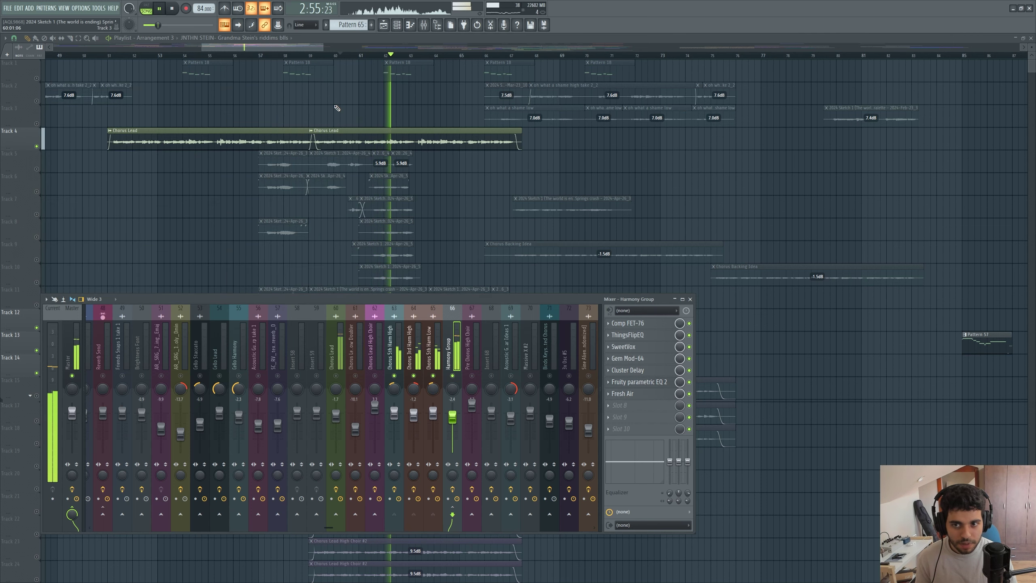
Play the chorus harmonies together with the Chorus Lead, stop playback and hide the mixer.
key(space)
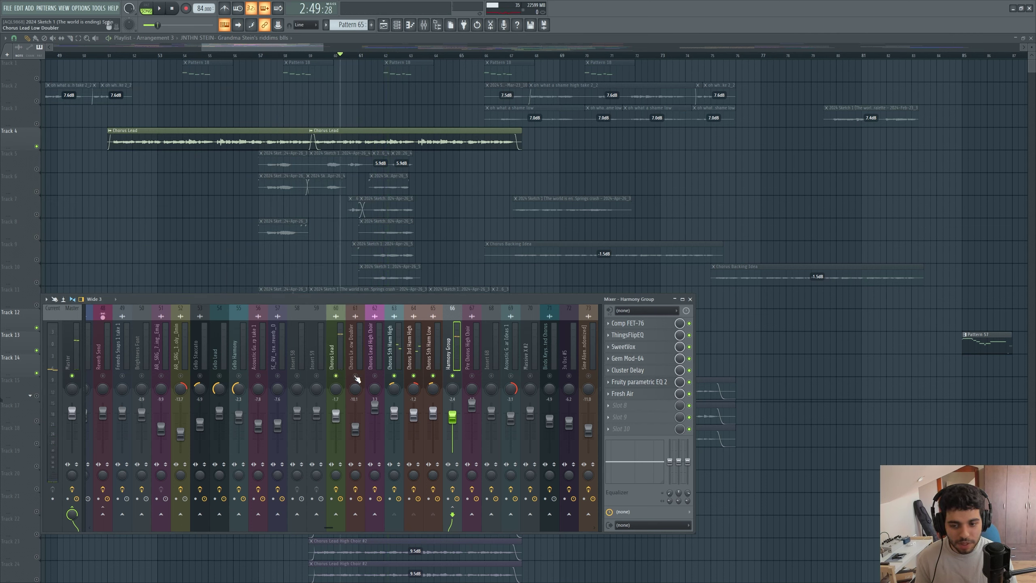
key(space)
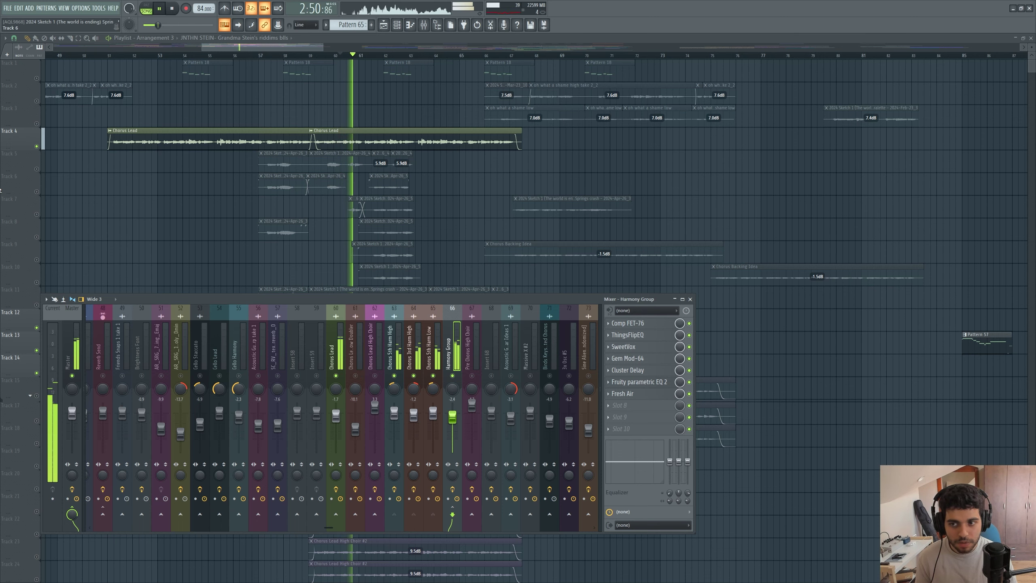
key(space)
key(F9)
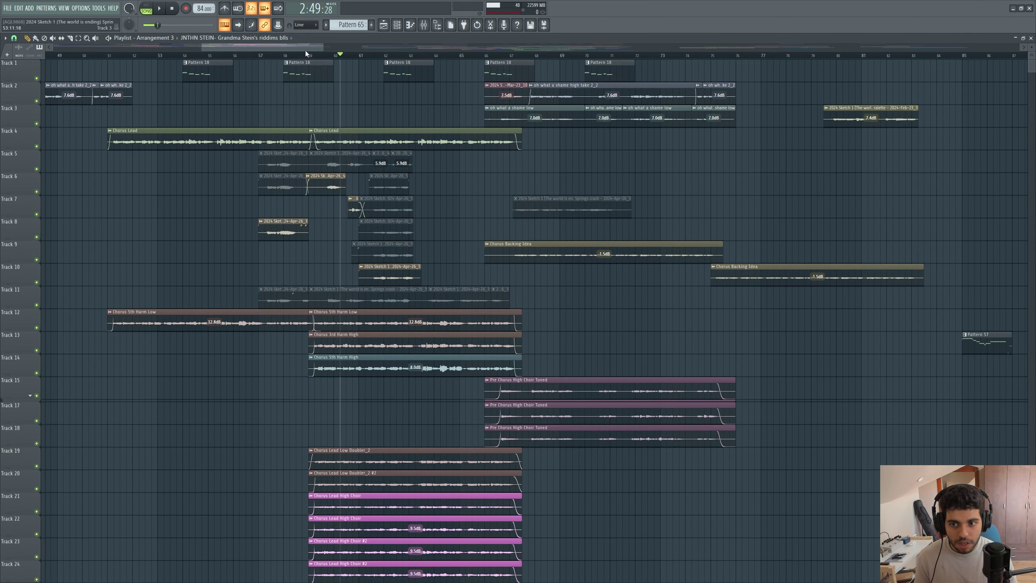
Solo Track 8 in the playlist and unmute Tracks 4, 5, 6, 7, 9 and 10 alongside it.
scroll(306, 52, left, 1)
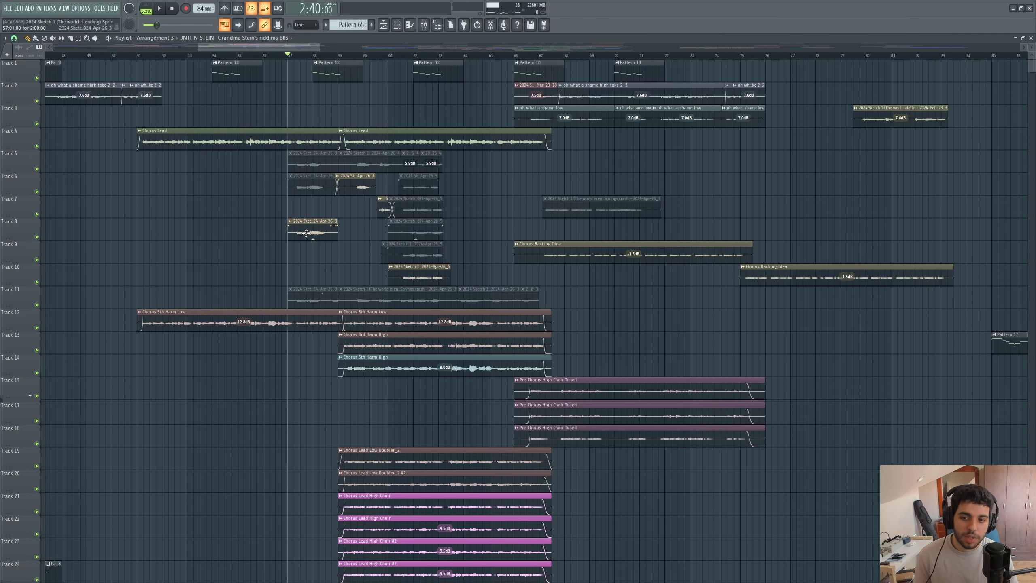
right_click(38, 236)
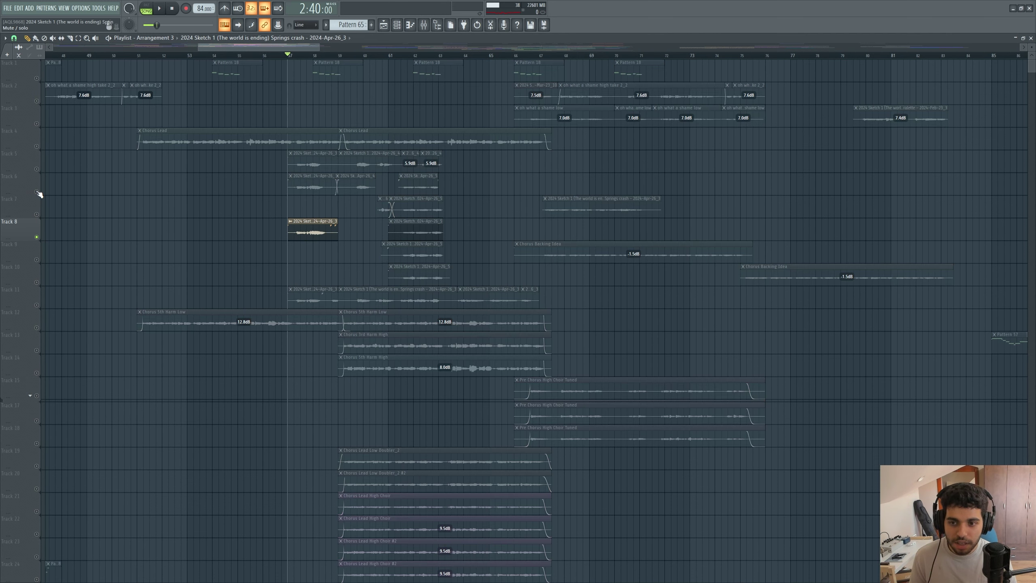
click(36, 169)
click(36, 192)
click(37, 214)
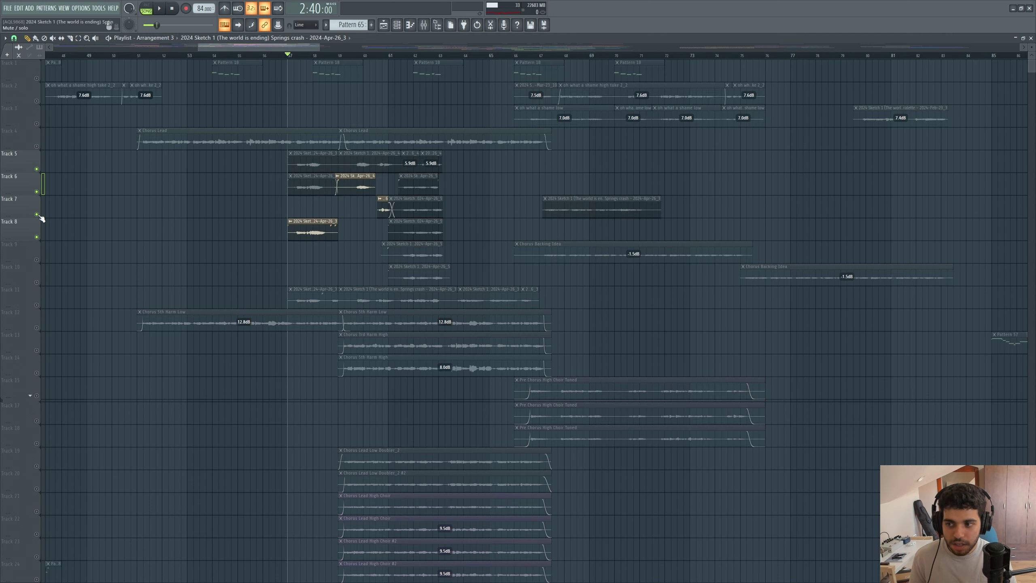
click(37, 259)
click(36, 282)
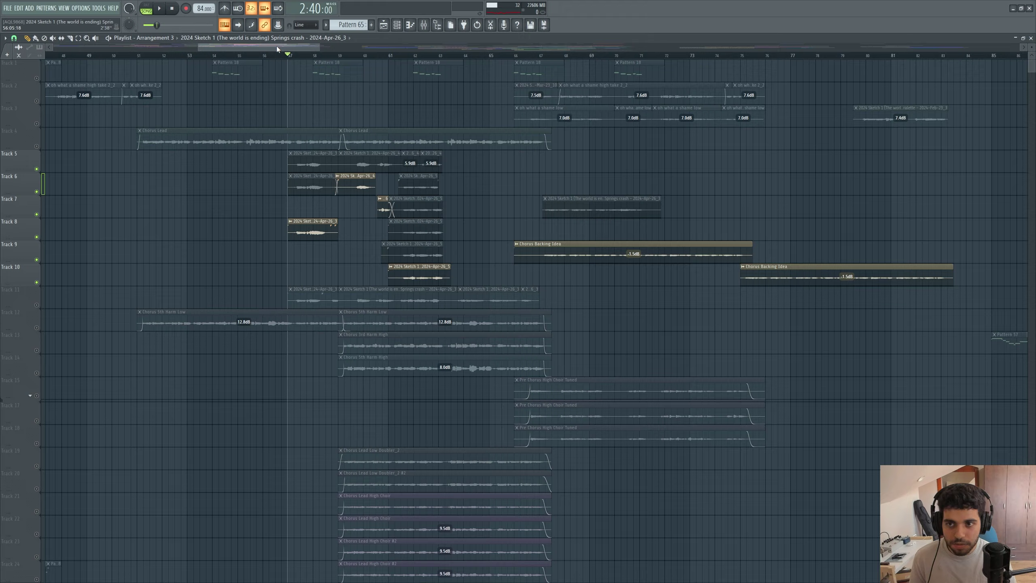
scroll(277, 49, down, 1)
click(36, 146)
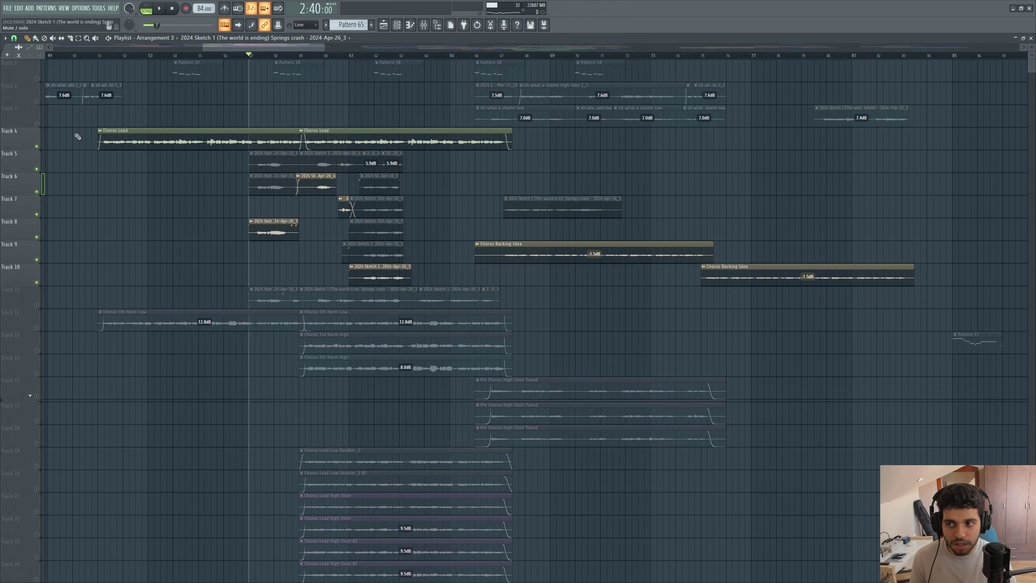
Show the mixer, briefly play the selected vocal tracks and bring up the Autotuned Vox channel's effects chain.
click(424, 25)
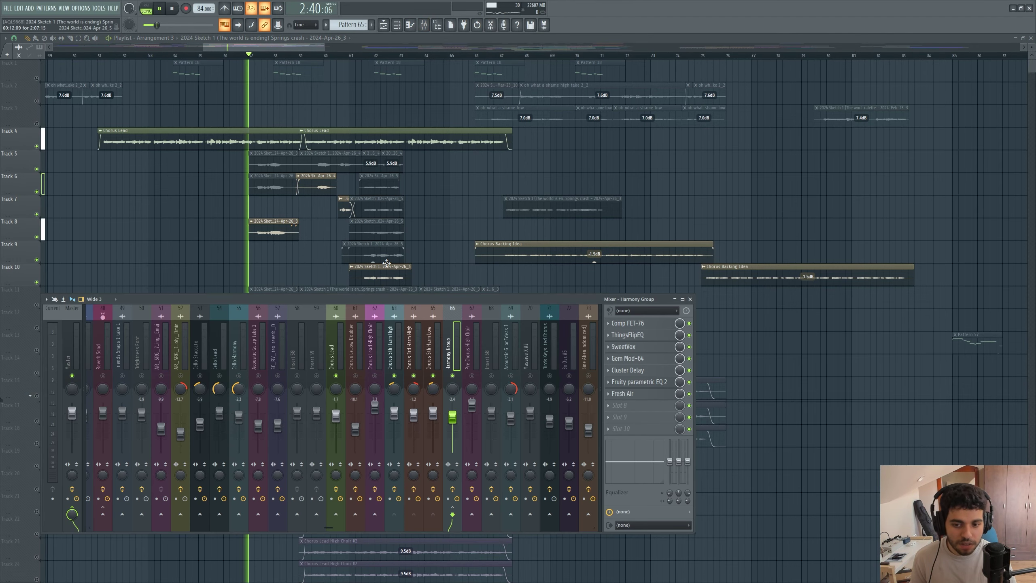
click(338, 356)
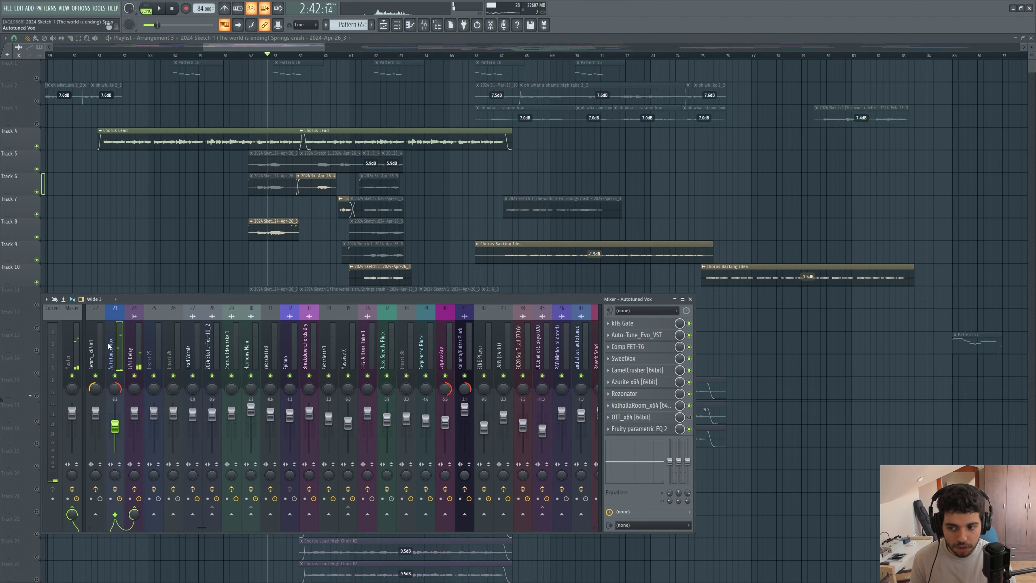
scroll(266, 344, up, 7)
click(265, 345)
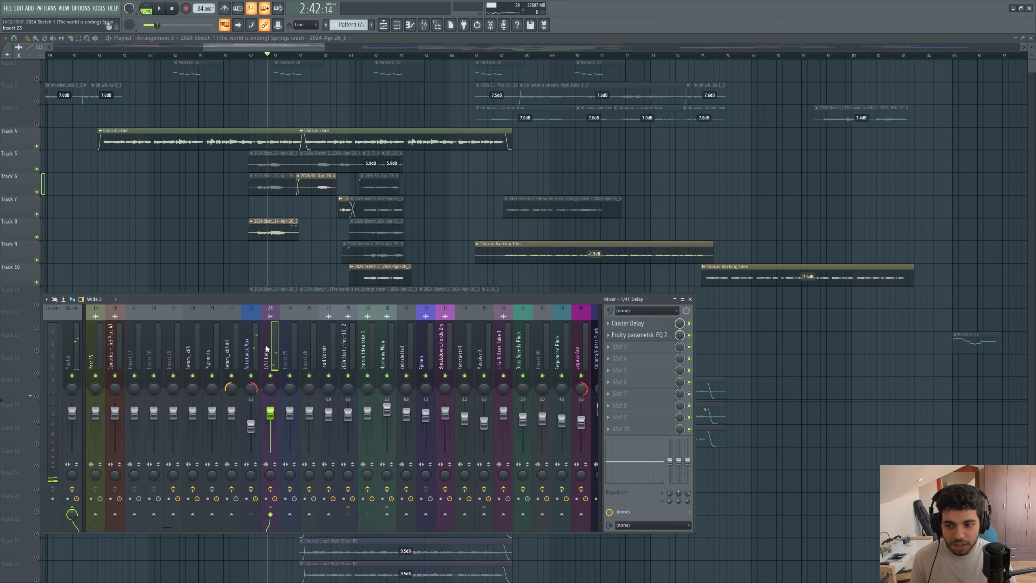
click(258, 346)
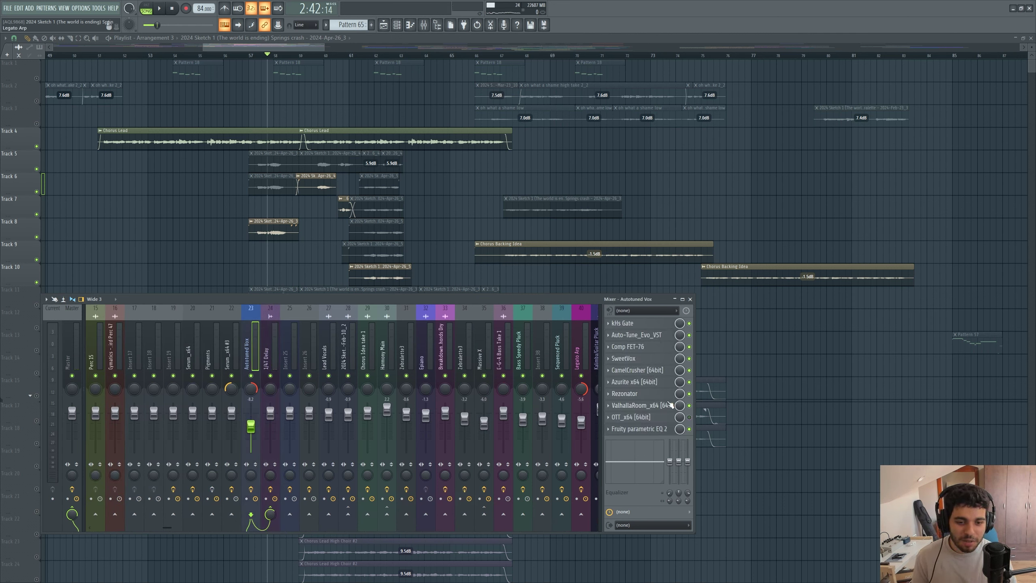
Display CamelCrusher on the Autotuned Vox channel, solo the channel and audition the vocal with the effect switched off and on.
click(653, 374)
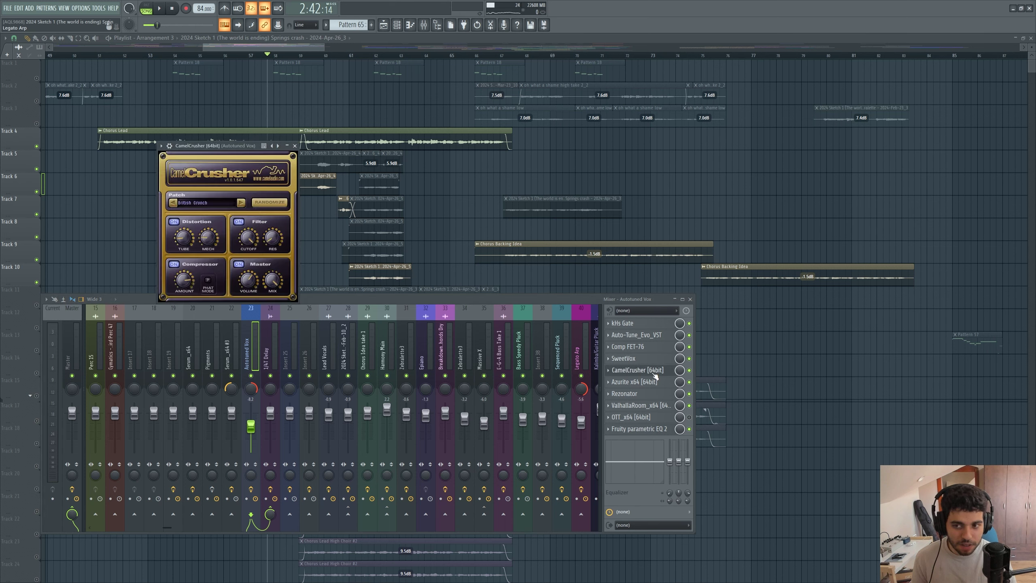
click(654, 374)
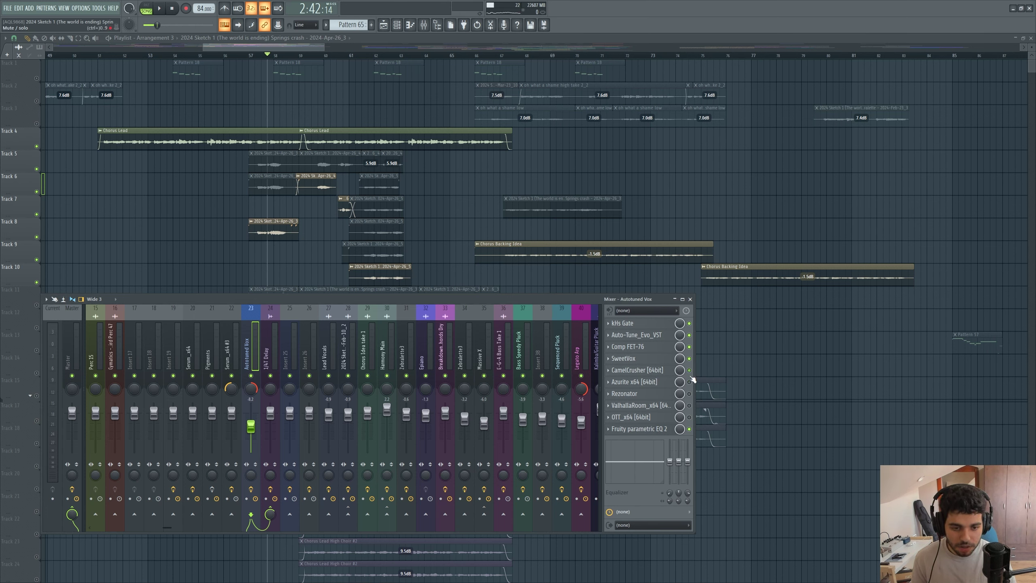
key(space)
right_click(251, 375)
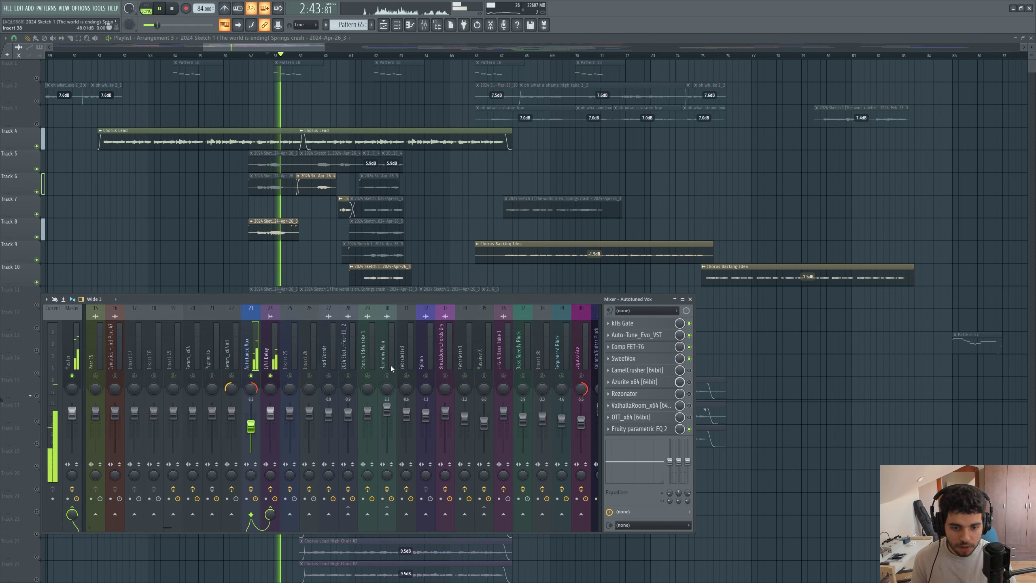
key(space)
key(space)
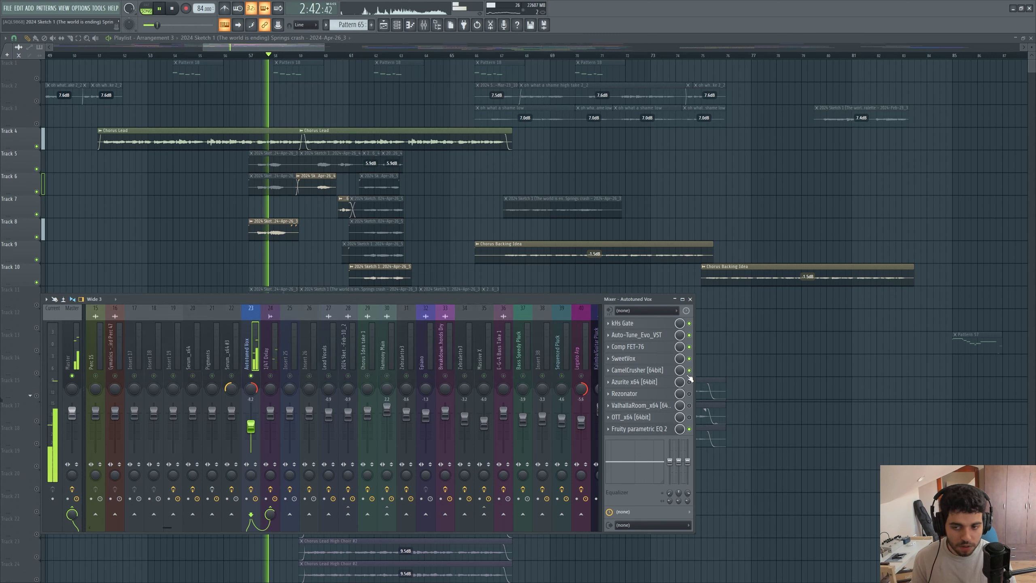
Display Azurite x64 on the Autotuned Vox channel and listen to the vocal with the effect enabled.
click(658, 384)
click(658, 385)
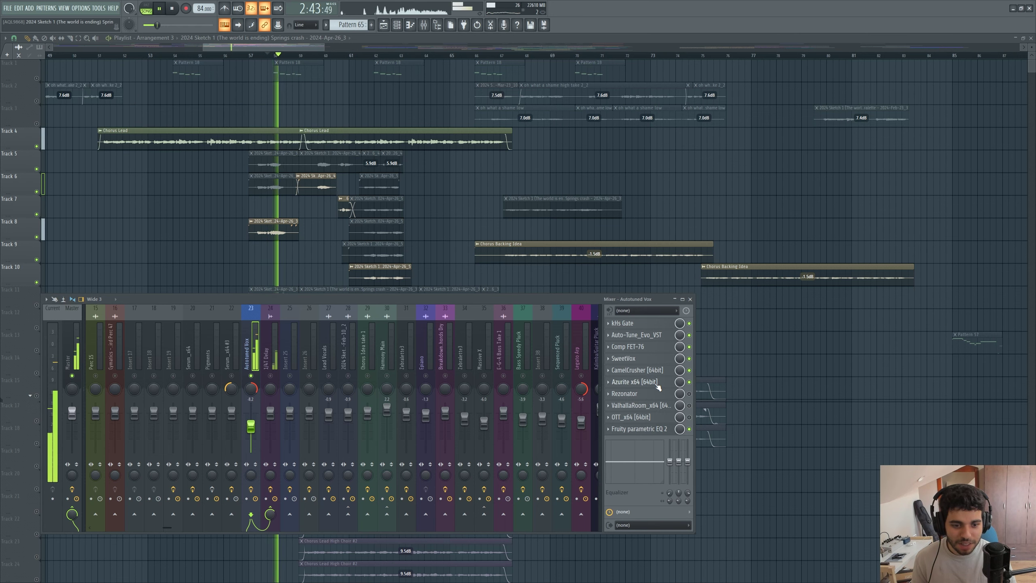
key(space)
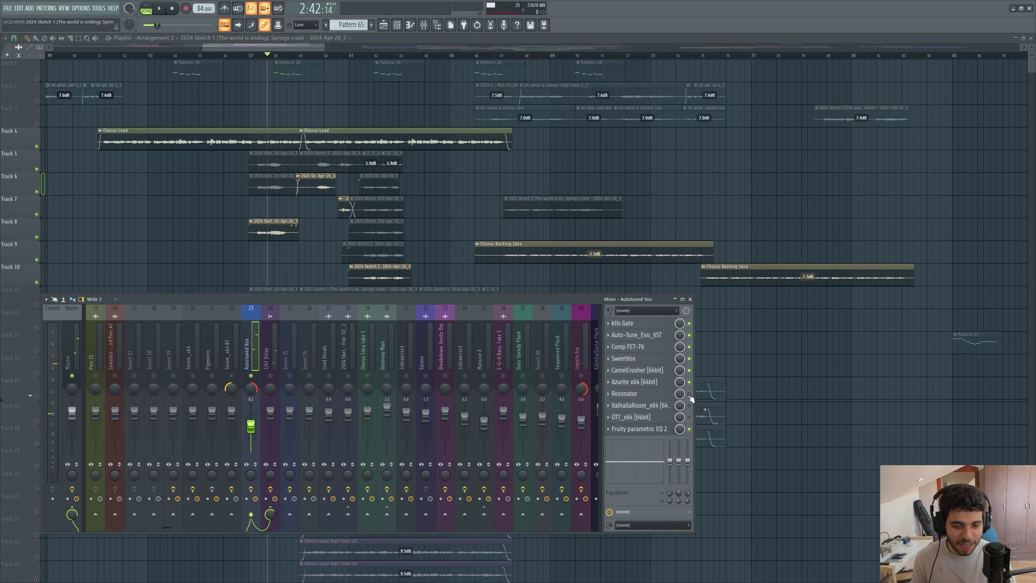
Display Rezonator on the Autotuned Vox channel, move its window off the effect slots and audition the vocal through it.
click(667, 395)
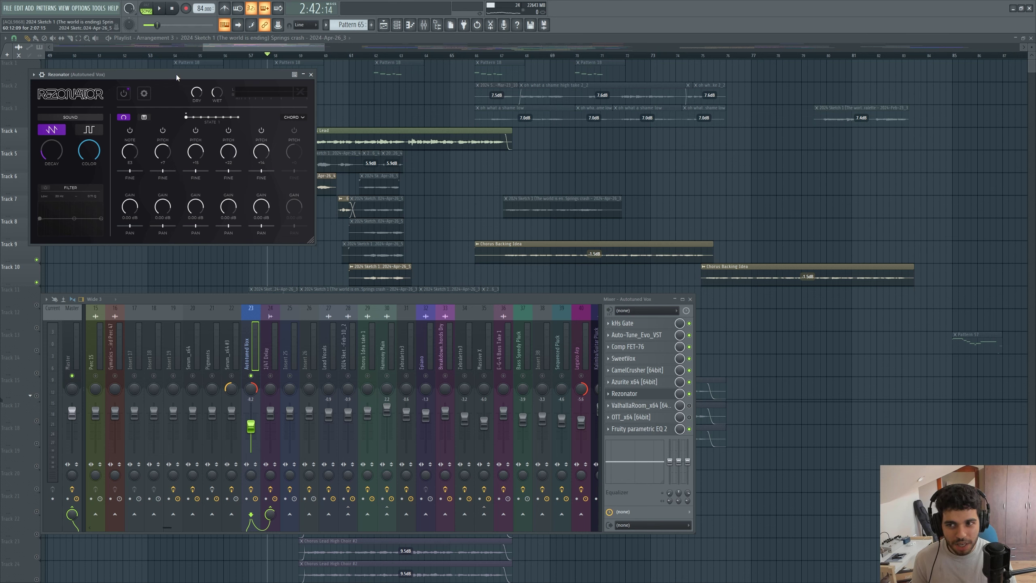
drag(178, 77, 357, 245)
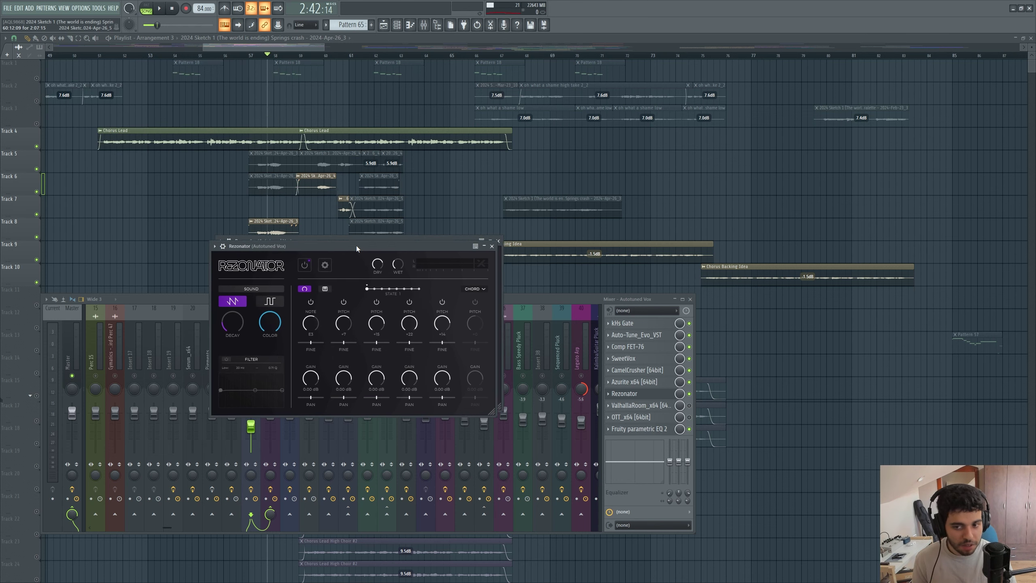
key(space)
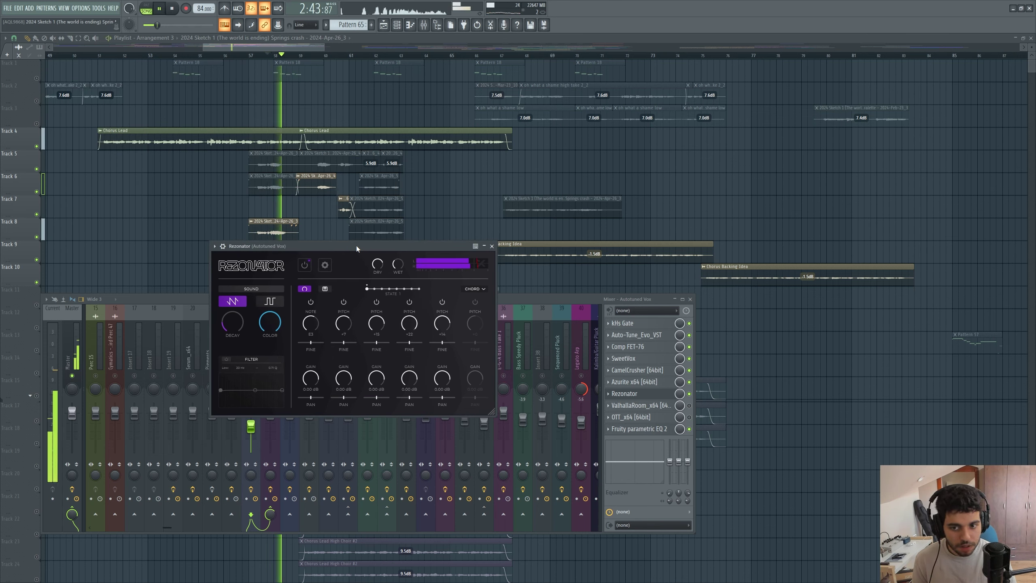
key(space)
drag(356, 245, 284, 248)
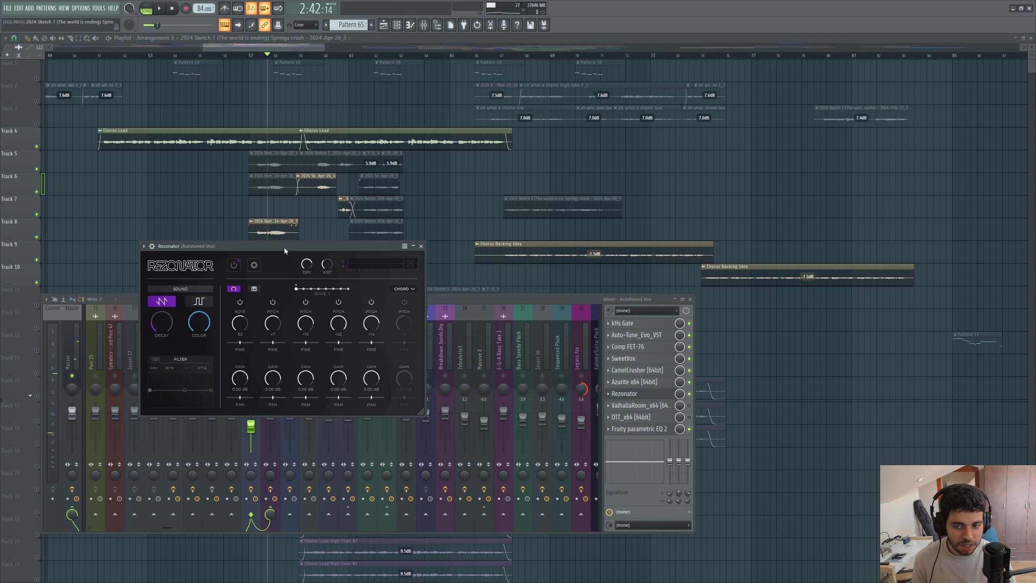
click(422, 247)
click(652, 398)
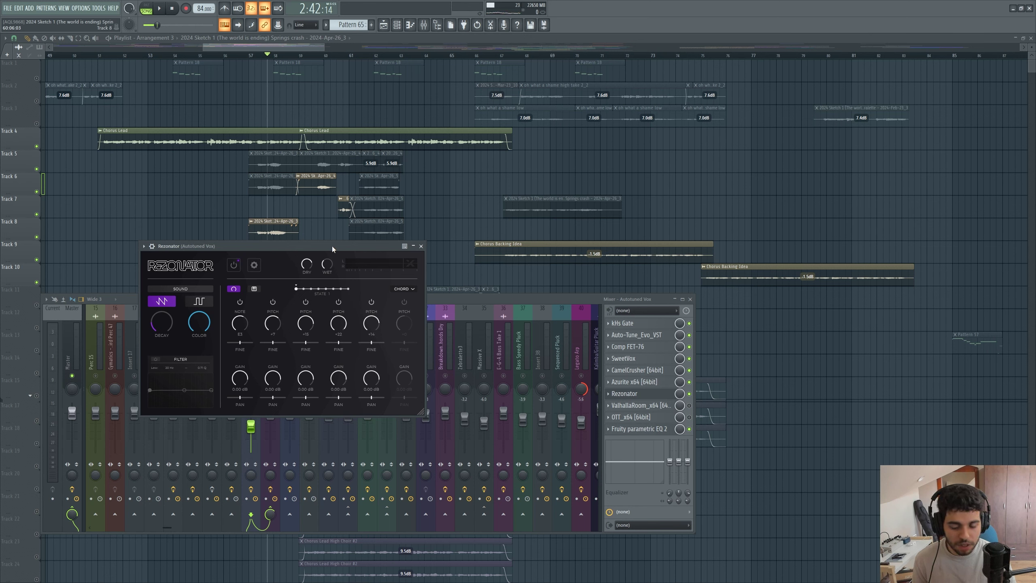
drag(332, 246, 295, 241)
Re-enable ValhallaRoom on the Autotuned Vox channel and play the vocal to hear the reverb.
key(space)
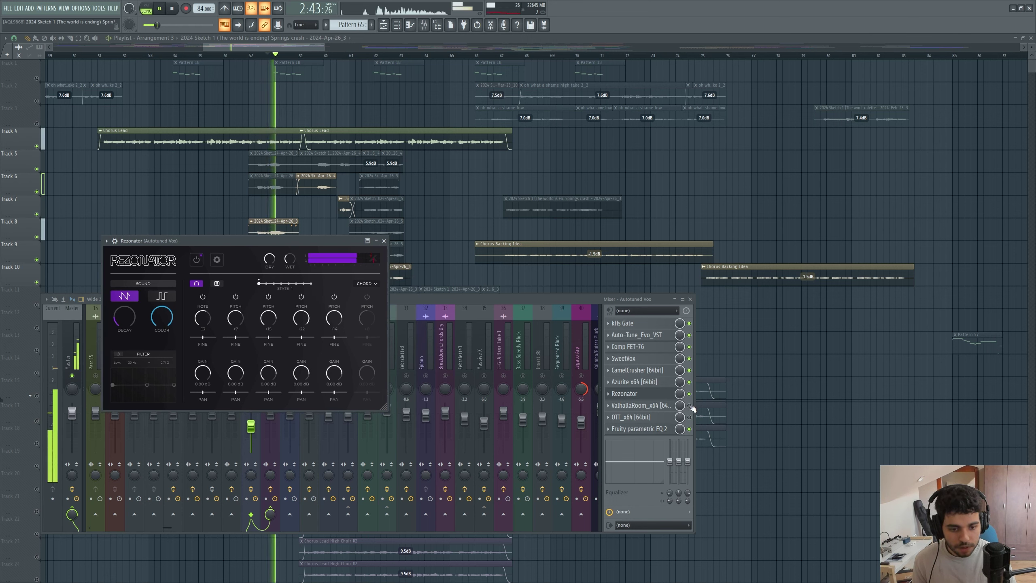
click(689, 405)
key(space)
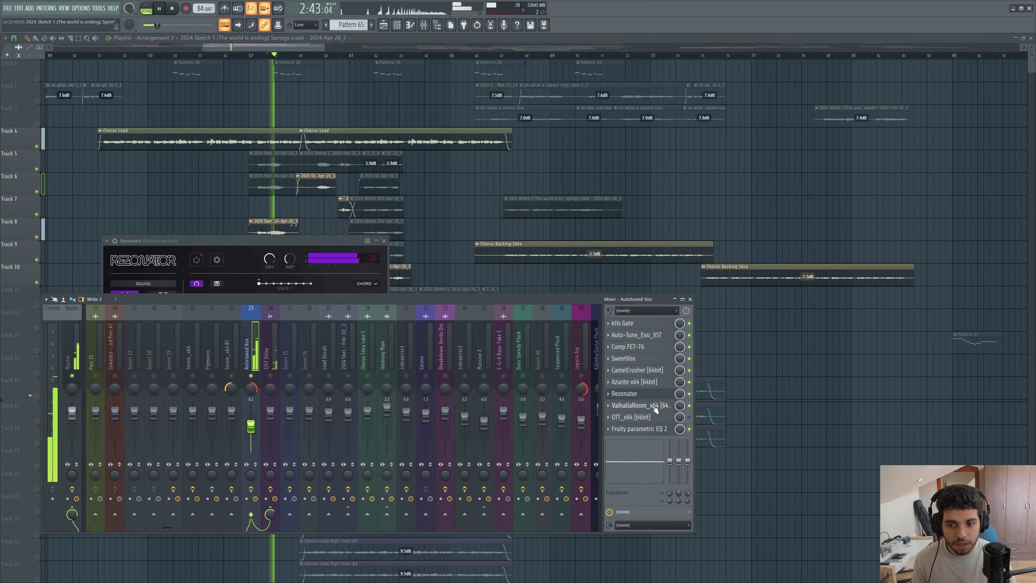
key(space)
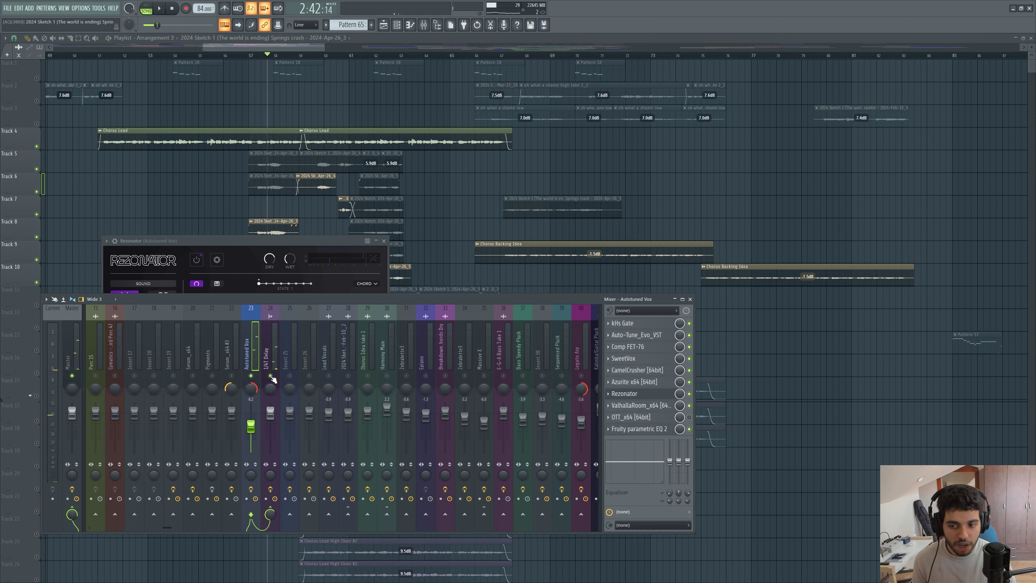
Play the autotuned vocals with the 1/4 Delay, restore all mixer channels and listen on together with the Chorus Lead.
key(space)
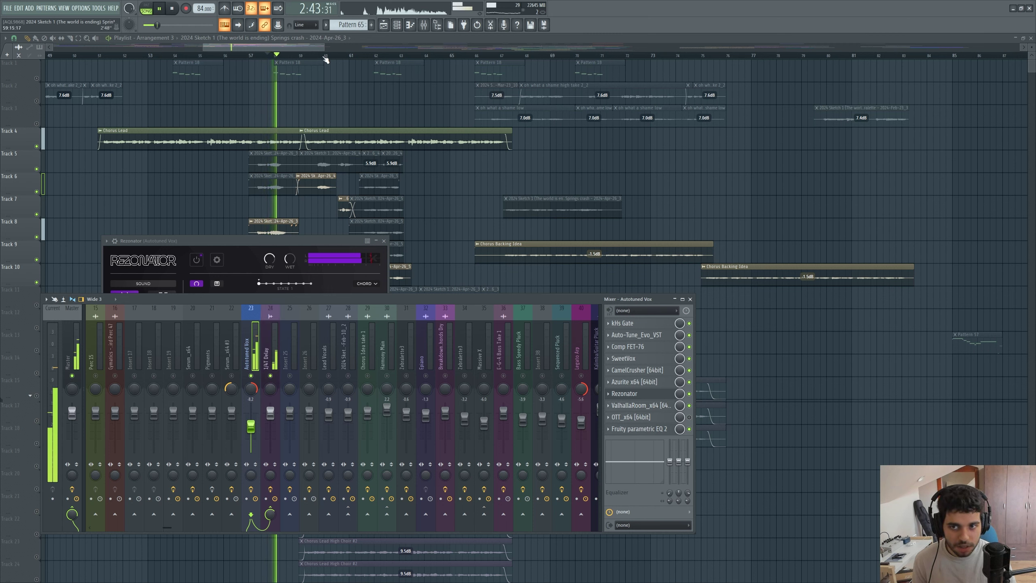
right_click(270, 375)
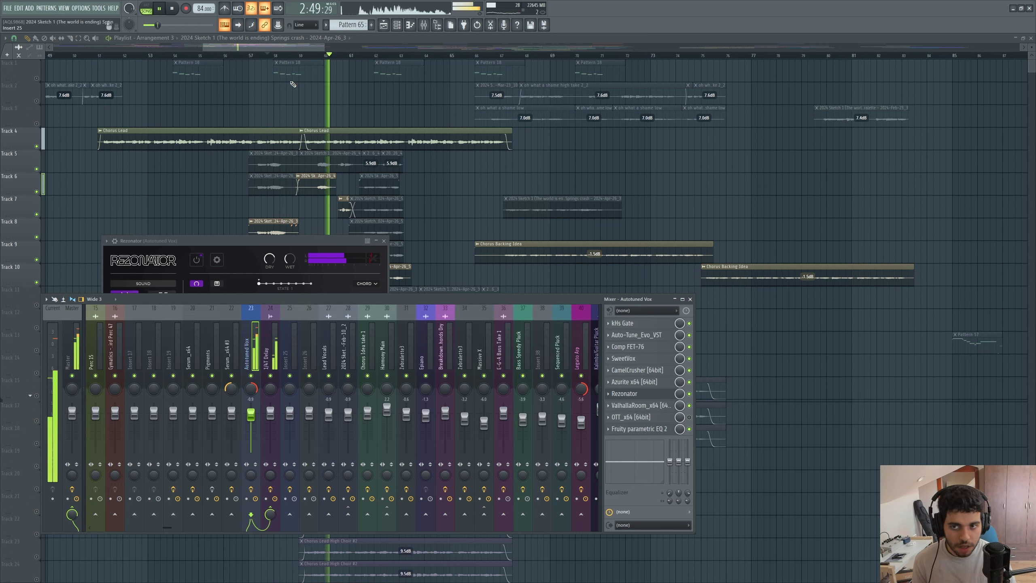
drag(301, 48, 303, 48)
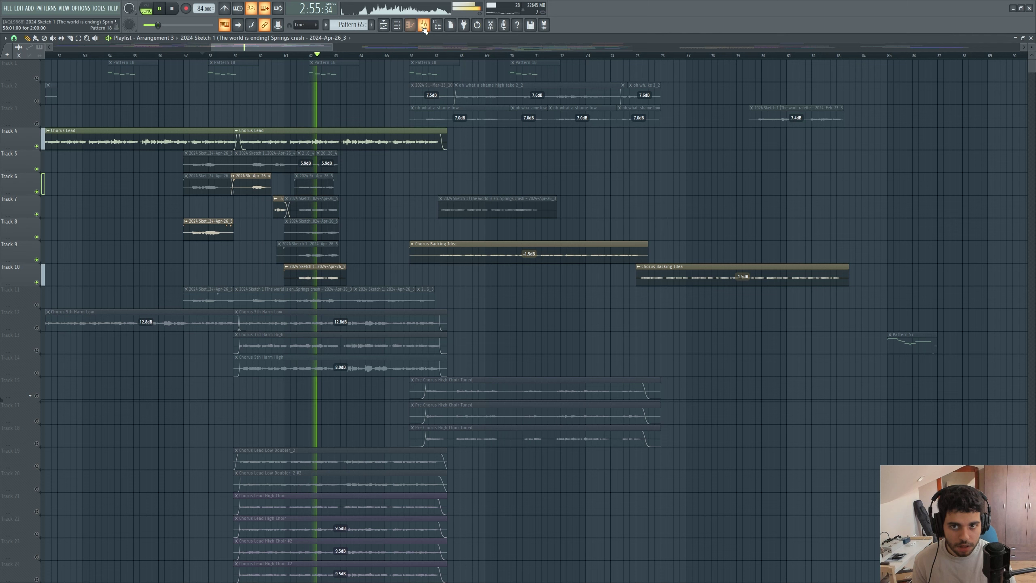
key(F9)
drag(309, 298, 319, 298)
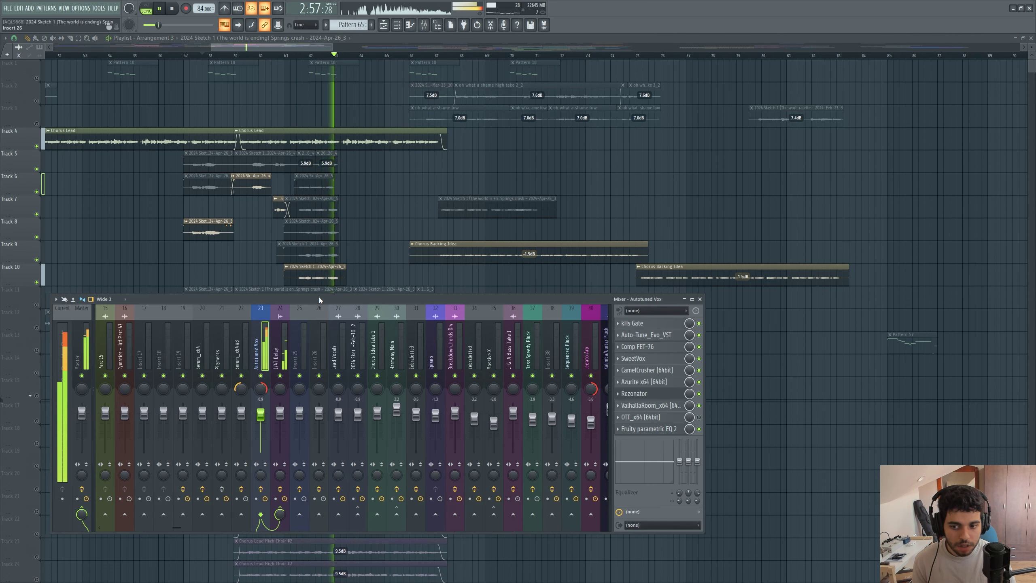
key(space)
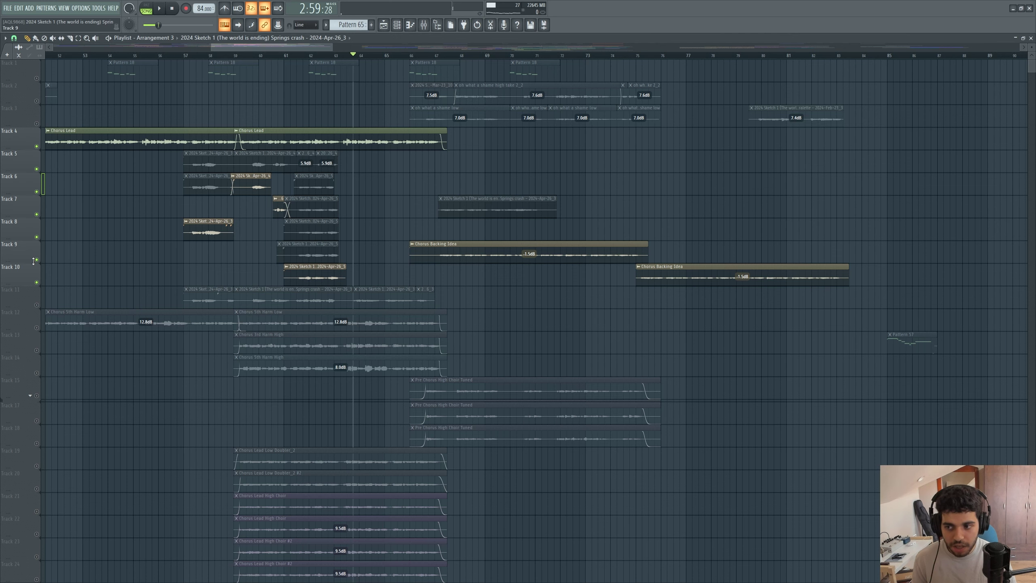
Restore all playlist tracks from the autotuned vocal solo selection.
right_click(34, 257)
click(34, 259)
right_click(37, 260)
Solo the Chorus Lead Low Doubler clips on Tracks 19 and 20 in the playlist.
scroll(218, 289, down, 5)
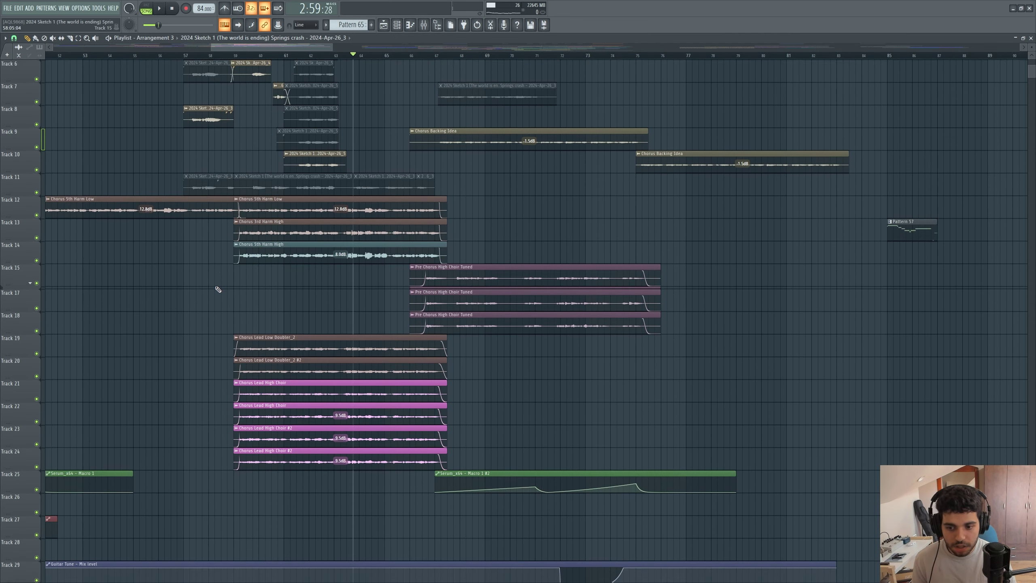
scroll(218, 289, down, 3)
right_click(36, 285)
click(36, 307)
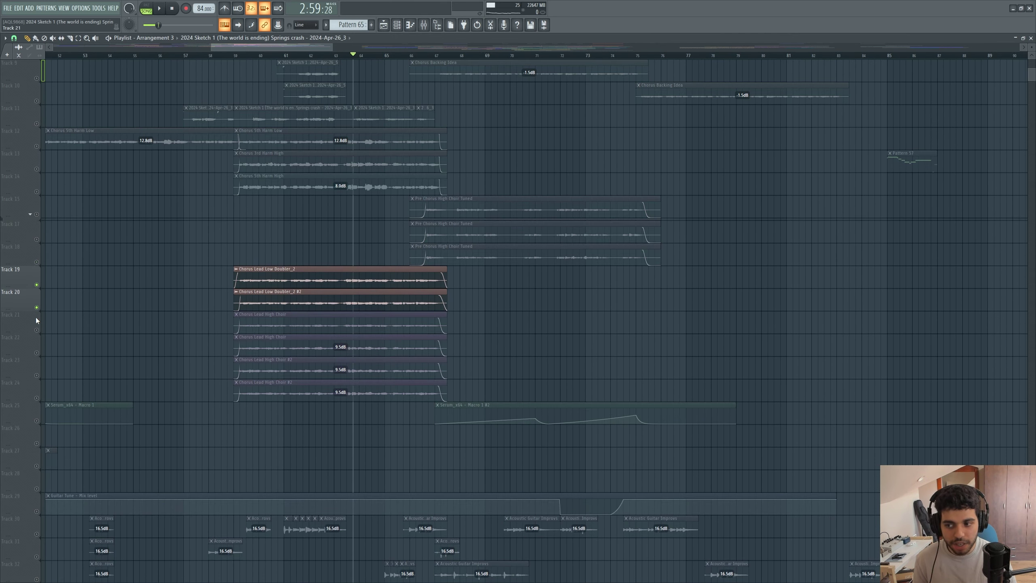
Add the four Chorus Lead High Choir clips on Tracks 21 to 24 to the soloed low doublers.
click(37, 330)
click(37, 330)
click(37, 330)
click(36, 352)
click(37, 375)
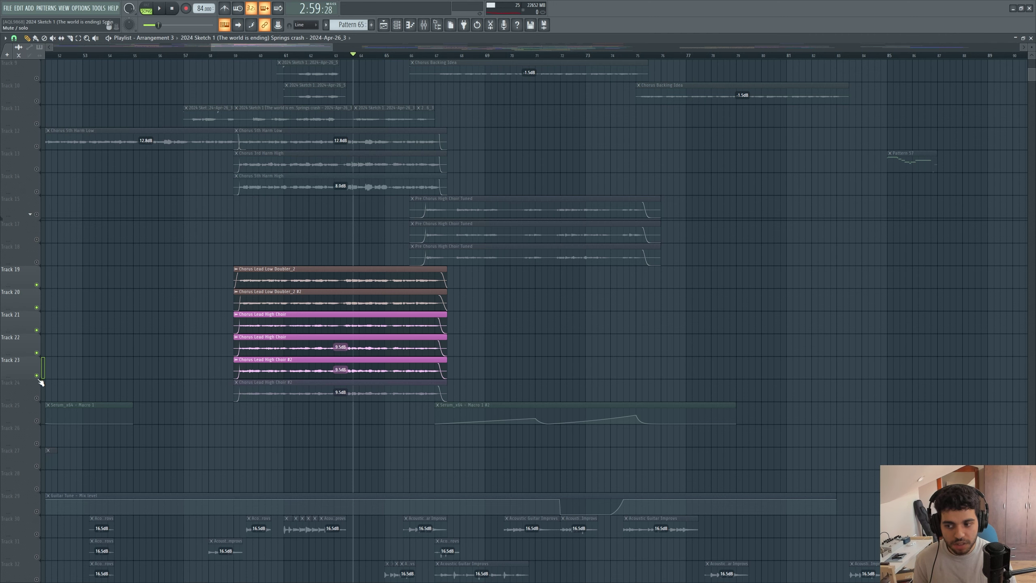
click(37, 397)
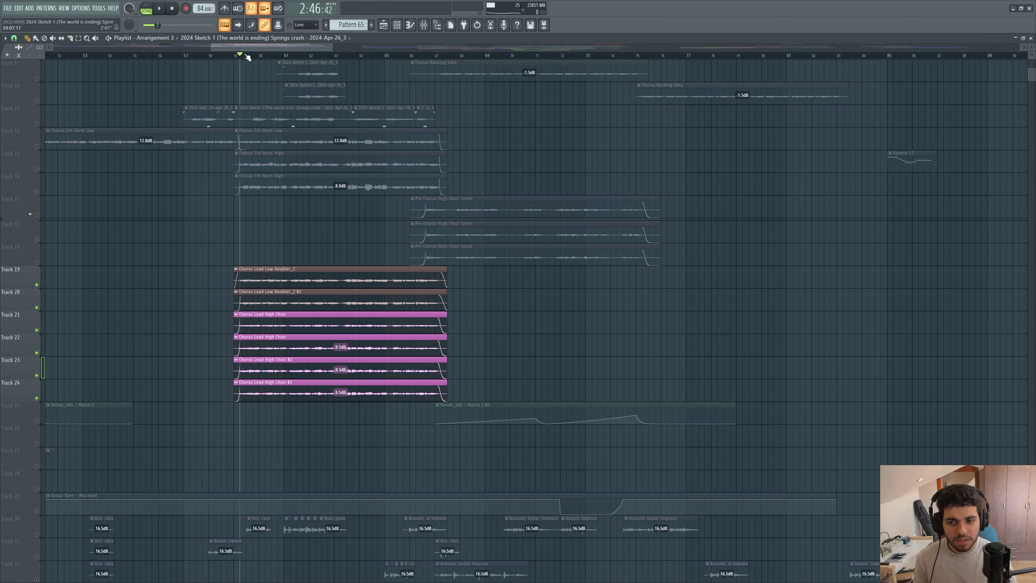
Play the doubler and choir layers, bringing in the Chorus Lead on Track 4, and restore all playlist tracks.
scroll(190, 259, up, 8)
key(space)
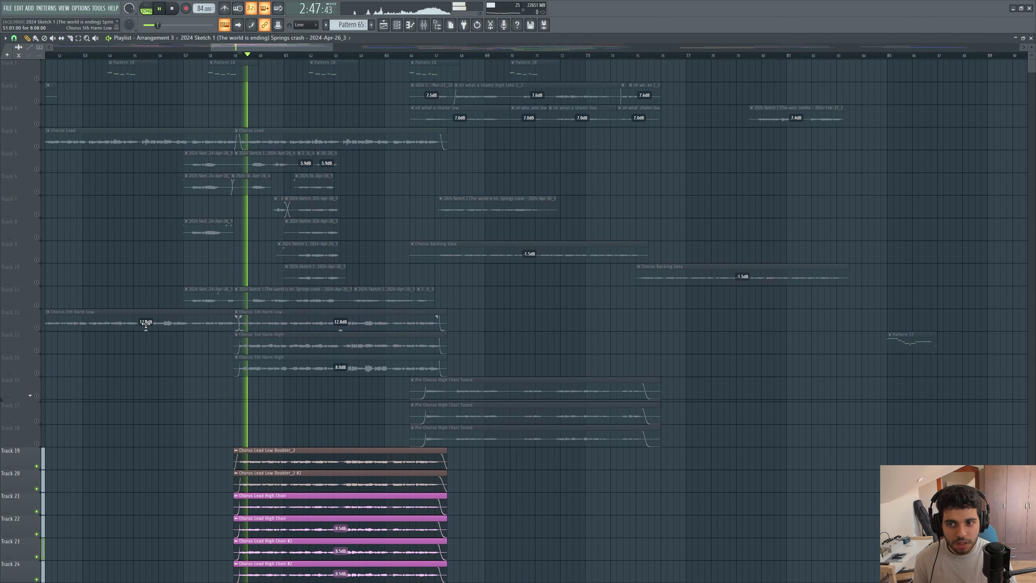
click(37, 146)
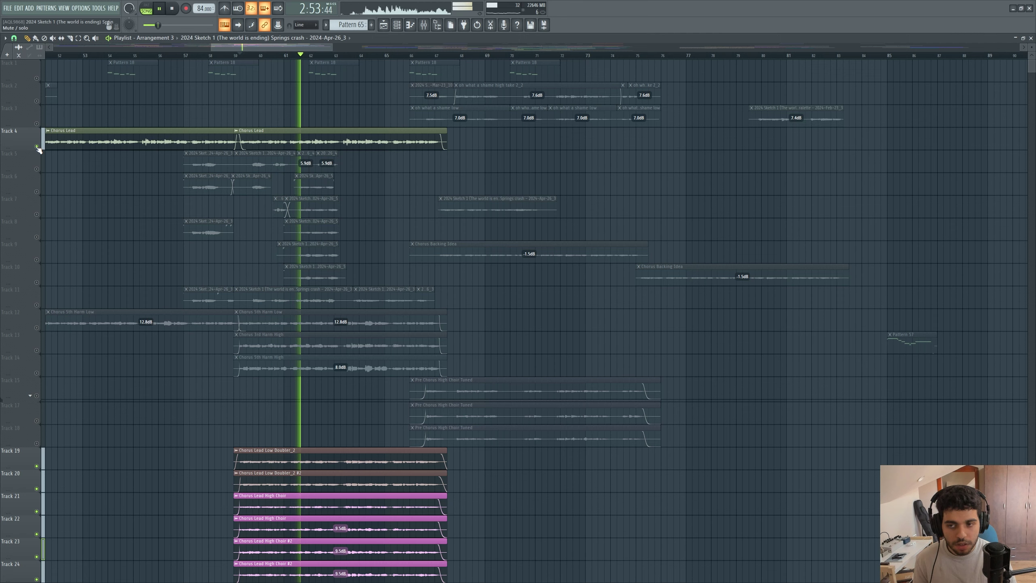
key(space)
right_click(37, 147)
right_click(36, 147)
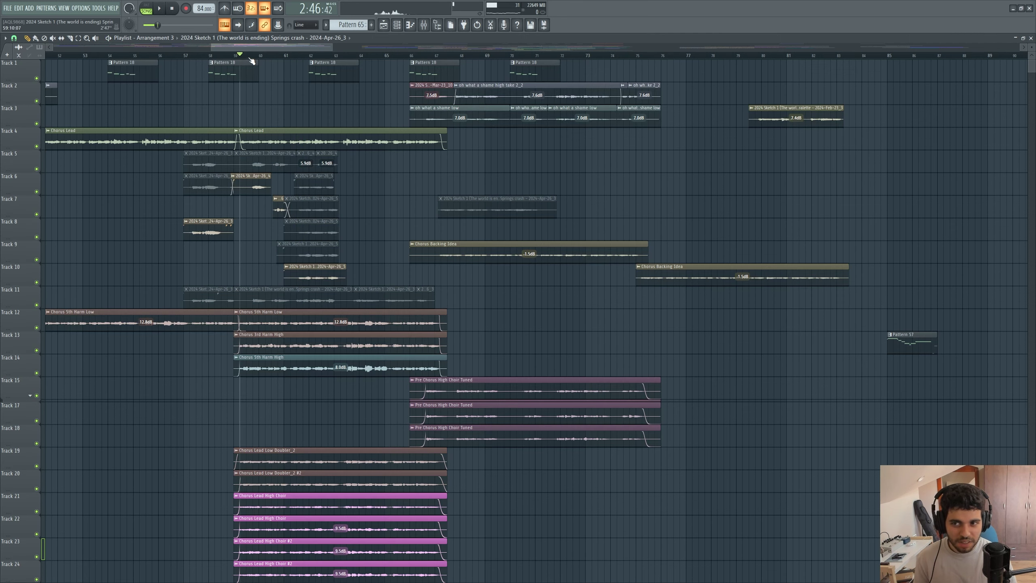
Solo the "oh what a shame" high and low vocals on Tracks 2 and 3 and play them together.
drag(272, 46, 248, 48)
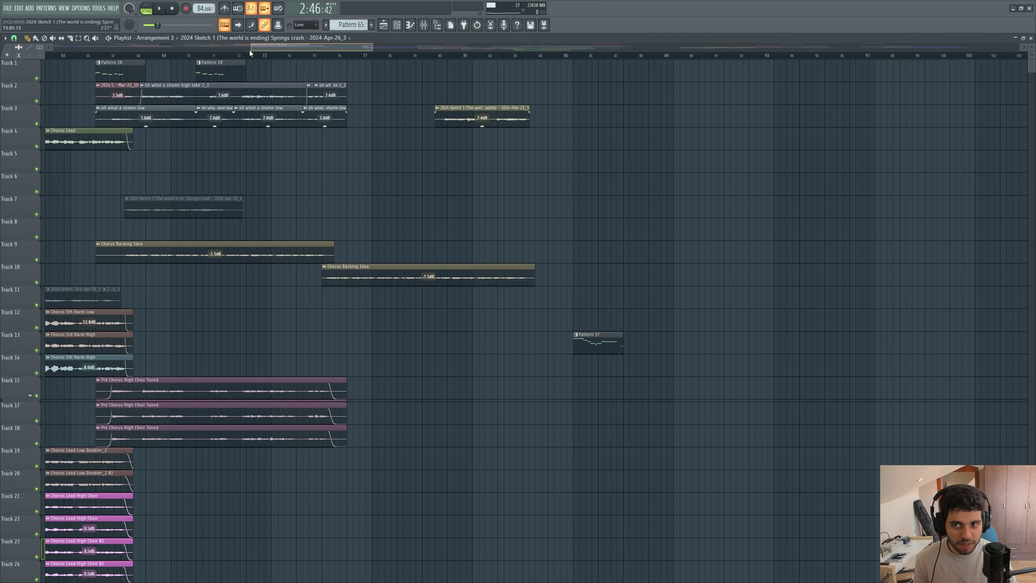
mouse_move(349, 46)
mouse_down()
mouse_move(382, 45)
mouse_move(370, 46)
mouse_up()
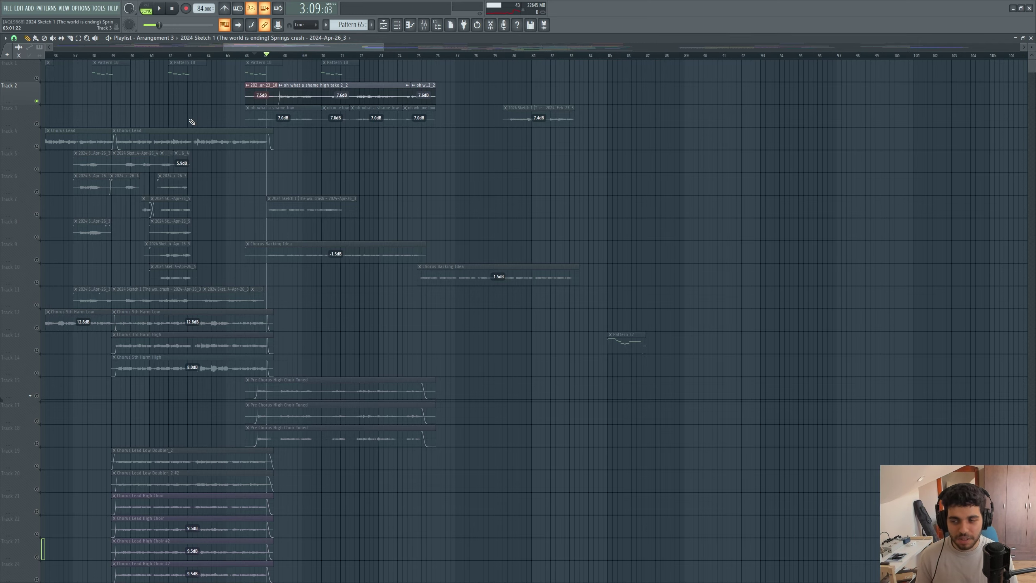
click(37, 123)
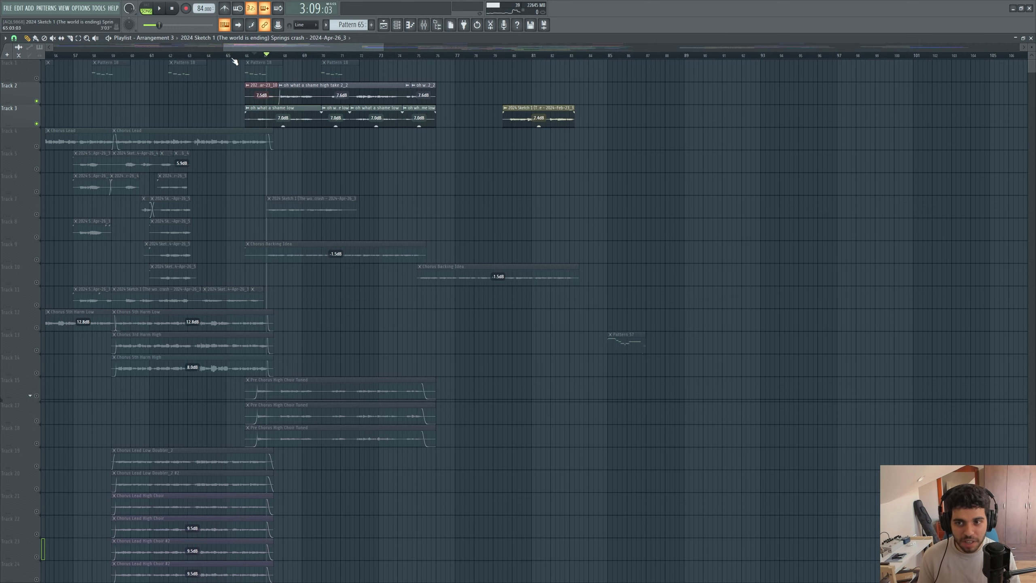
click(280, 56)
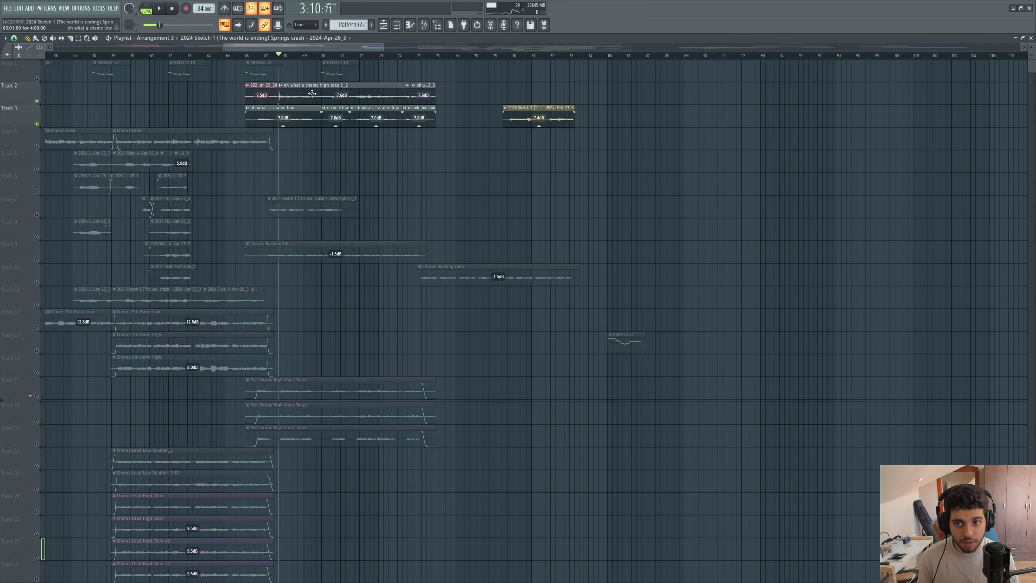
key(space)
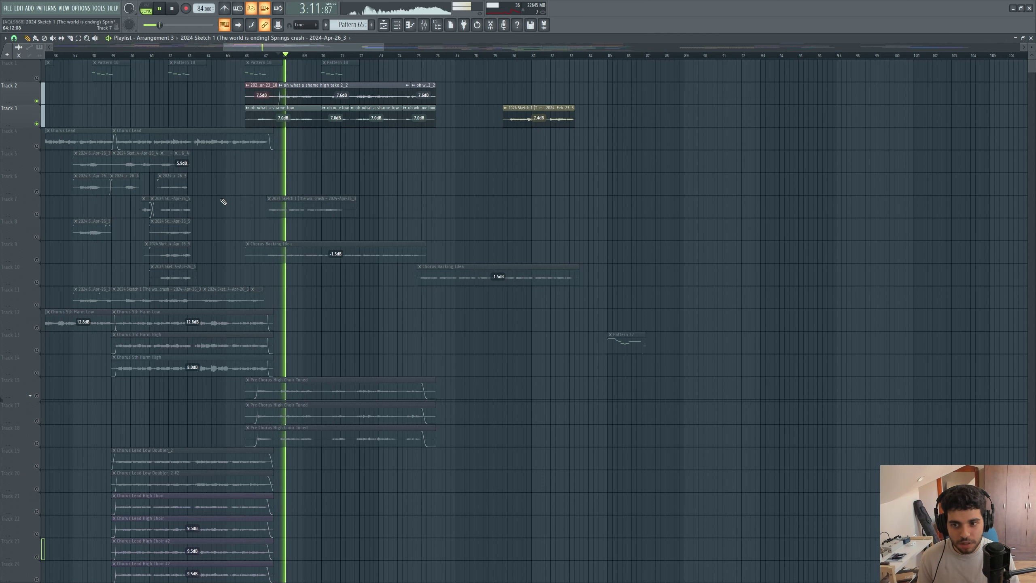
key(space)
Unmute the Pre Chorus High Choir Tuned clips on Tracks 15, 17 and 18 plus Track 19, and play them with the soloed vocals.
click(30, 395)
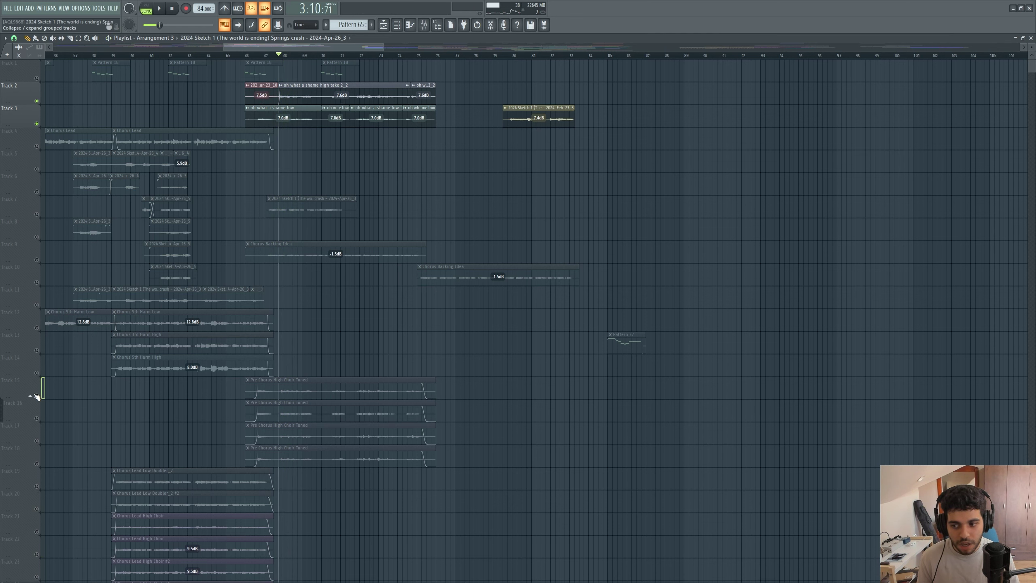
click(37, 396)
click(31, 396)
click(37, 421)
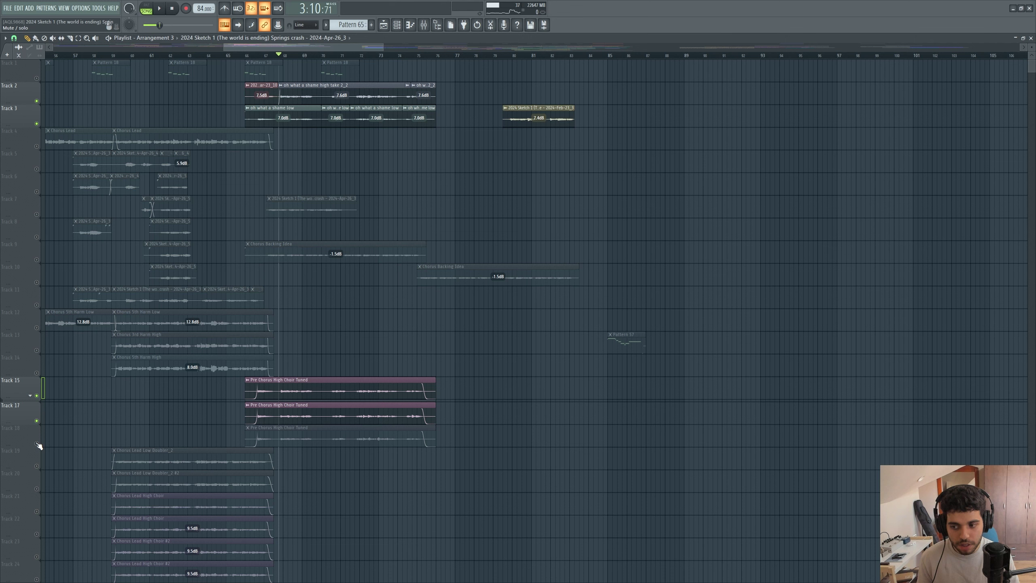
click(37, 443)
click(36, 466)
key(space)
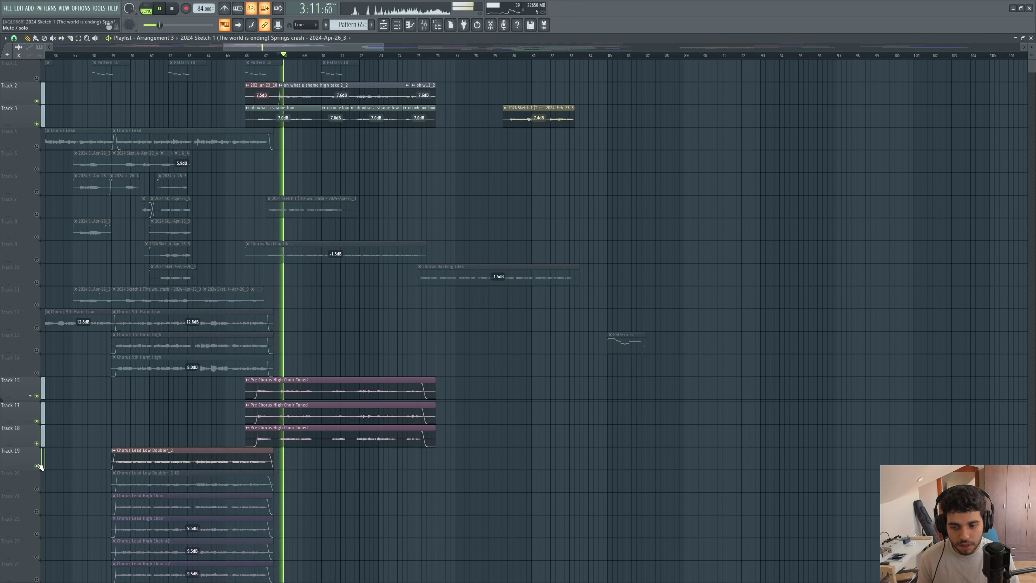
Mute the "oh what a shame" vocals on Tracks 2 and 3 during playback to hear the tuned choir alone.
click(36, 124)
click(36, 101)
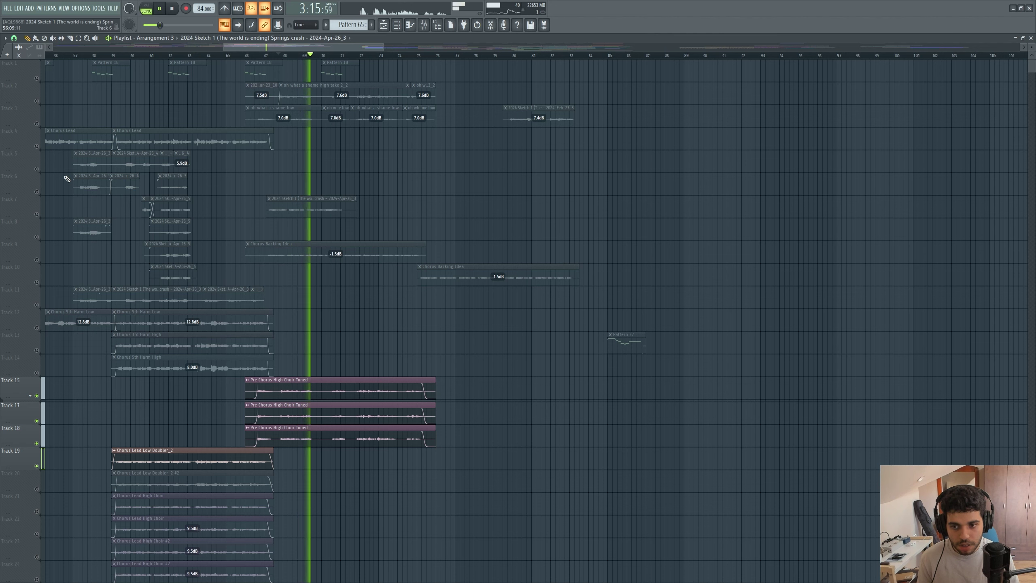
key(space)
Unmute the Chorus Backing Idea on Track 9 and the vocals on Tracks 2 and 3, and play them with the tuned choir.
click(36, 260)
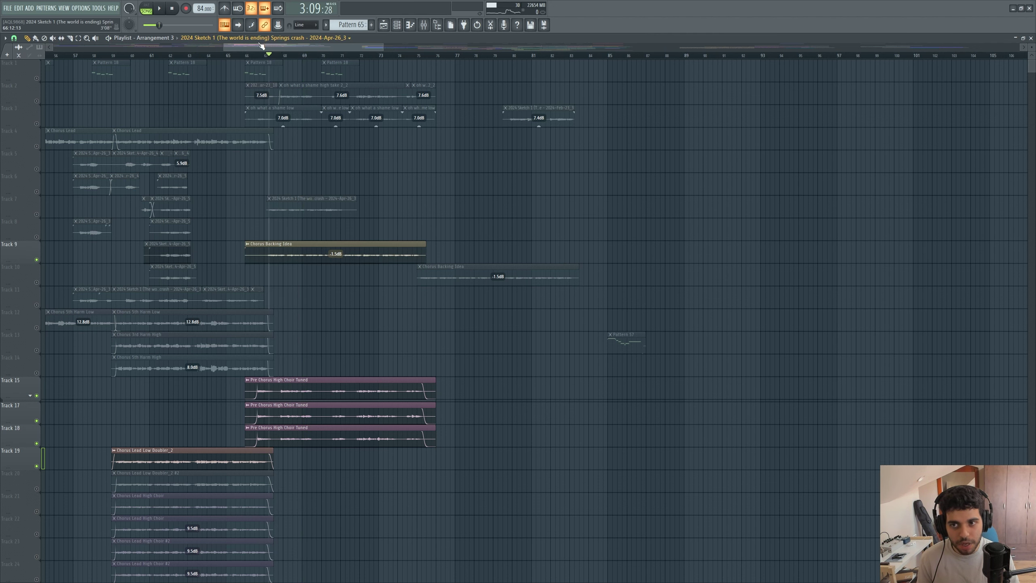
mouse_move(261, 45)
mouse_down()
mouse_move(237, 45)
mouse_move(268, 48)
mouse_up()
click(36, 101)
click(37, 123)
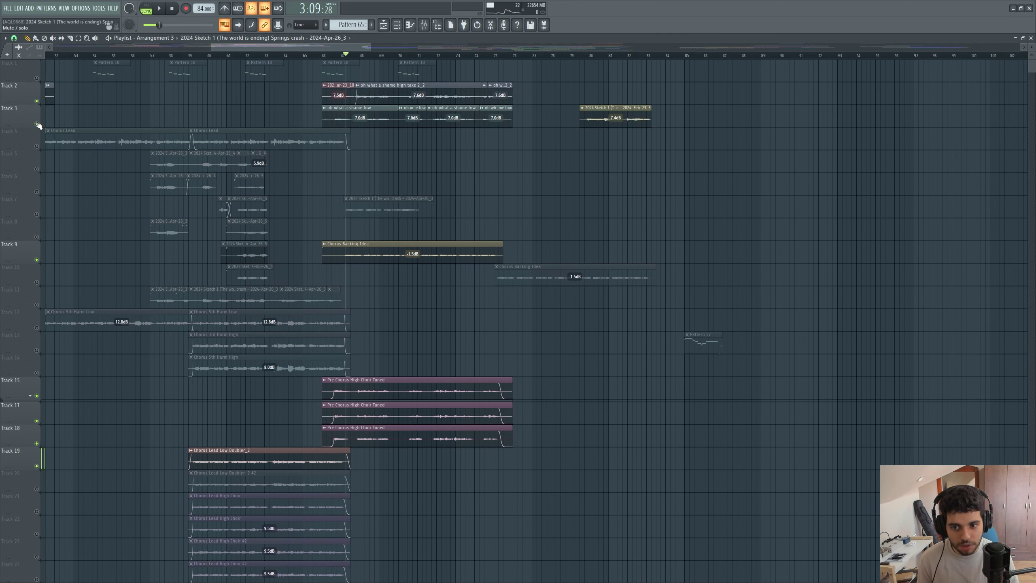
key(space)
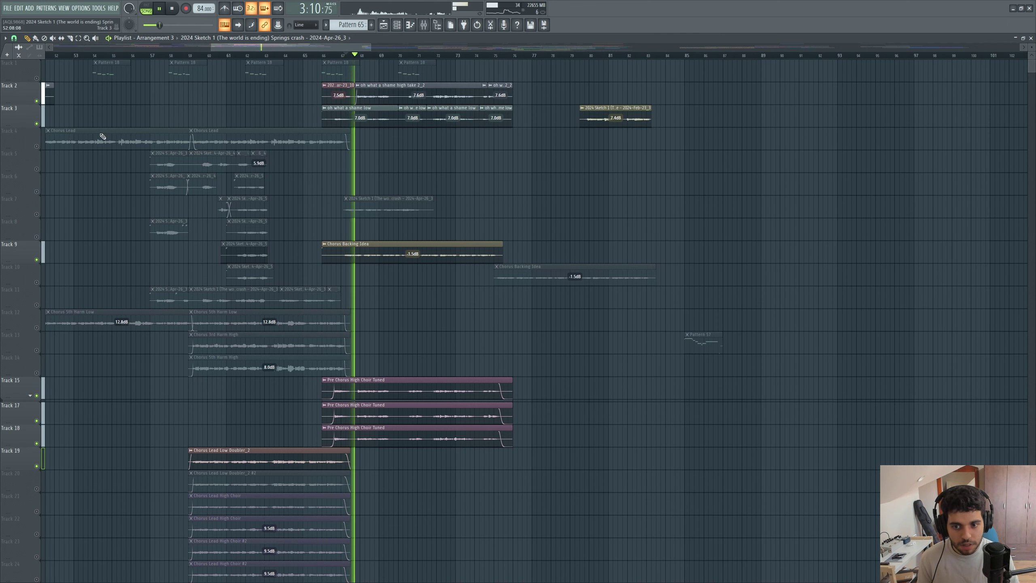
Look over the guitar, synth, orchestral and drum tracks during vocal playback, and restore all playlist tracks.
scroll(468, 321, down, 1)
scroll(467, 321, down, 20)
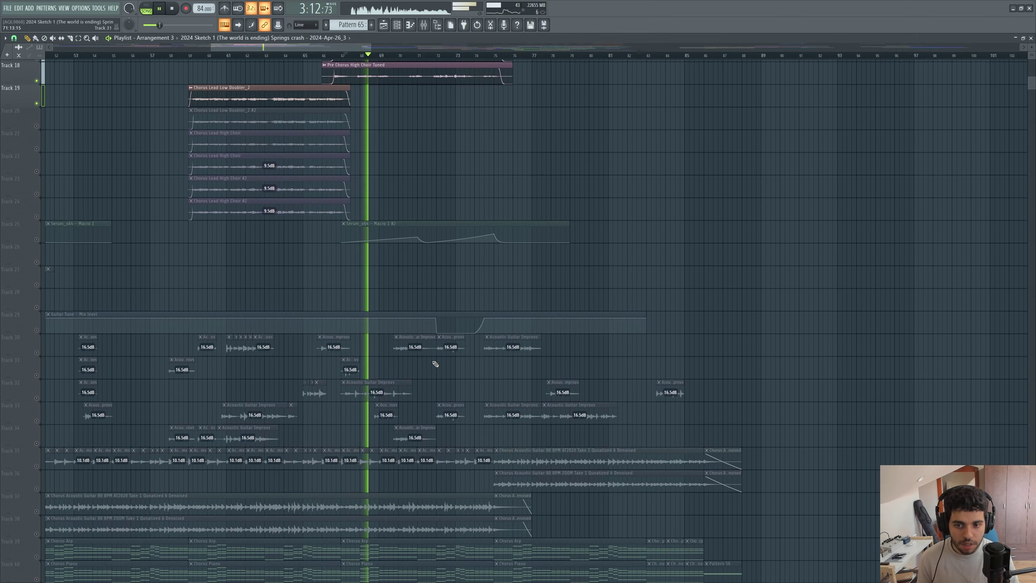
scroll(431, 361, down, 16)
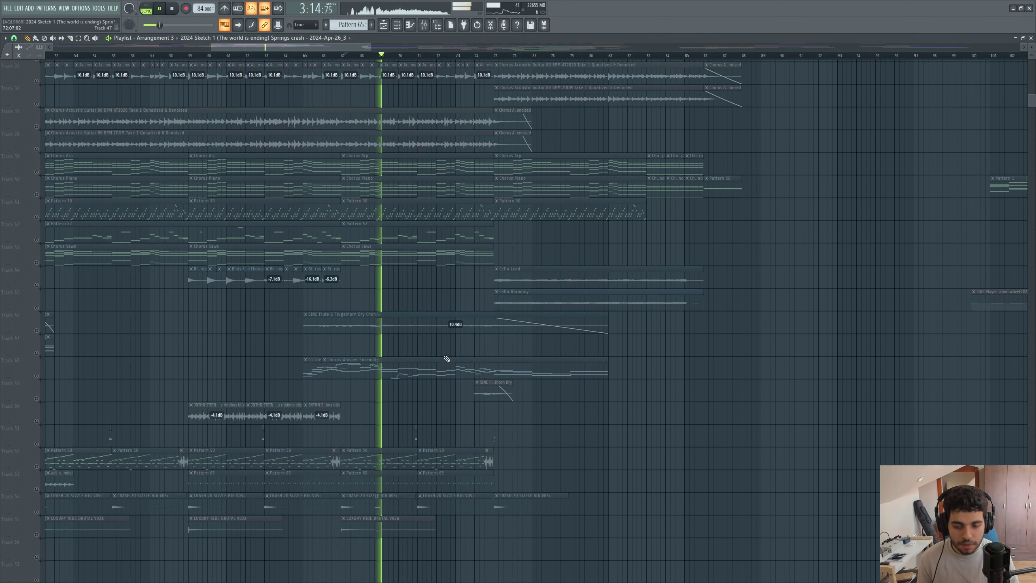
scroll(408, 318, down, 3)
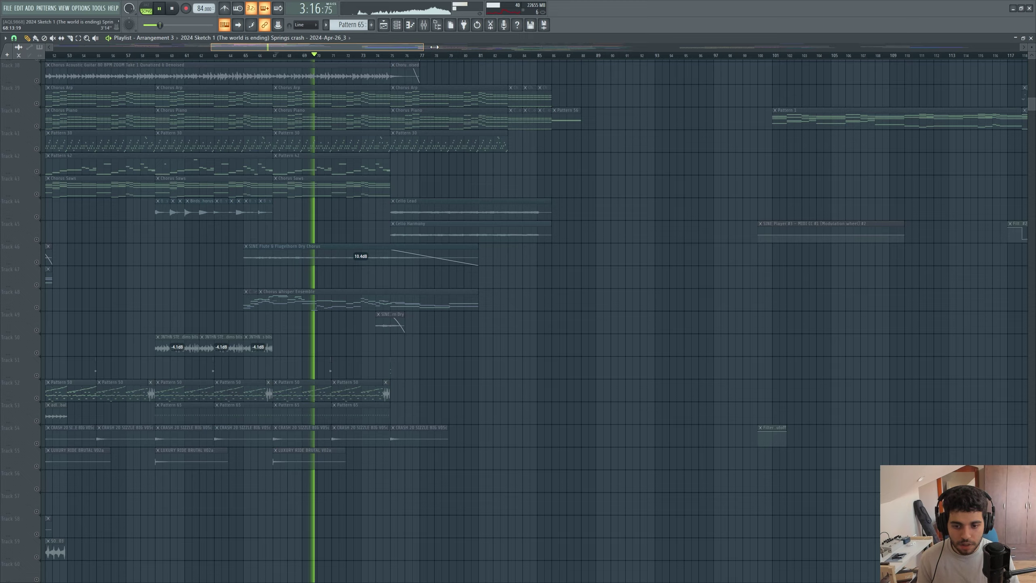
scroll(401, 302, up, 8)
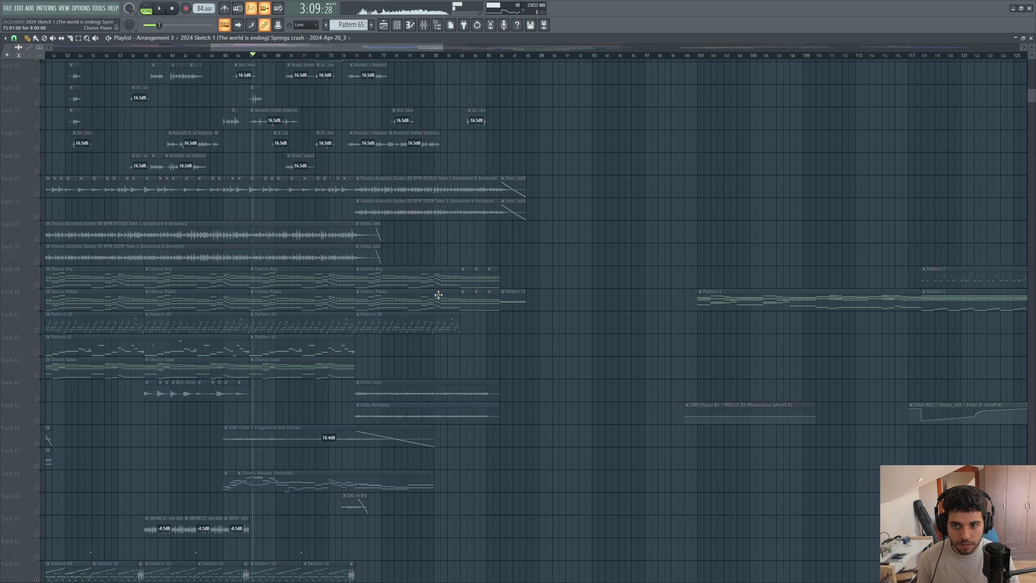
key(space)
Close all plugin windows and place the playhead at bar 75, where the cello clips start.
click(63, 8)
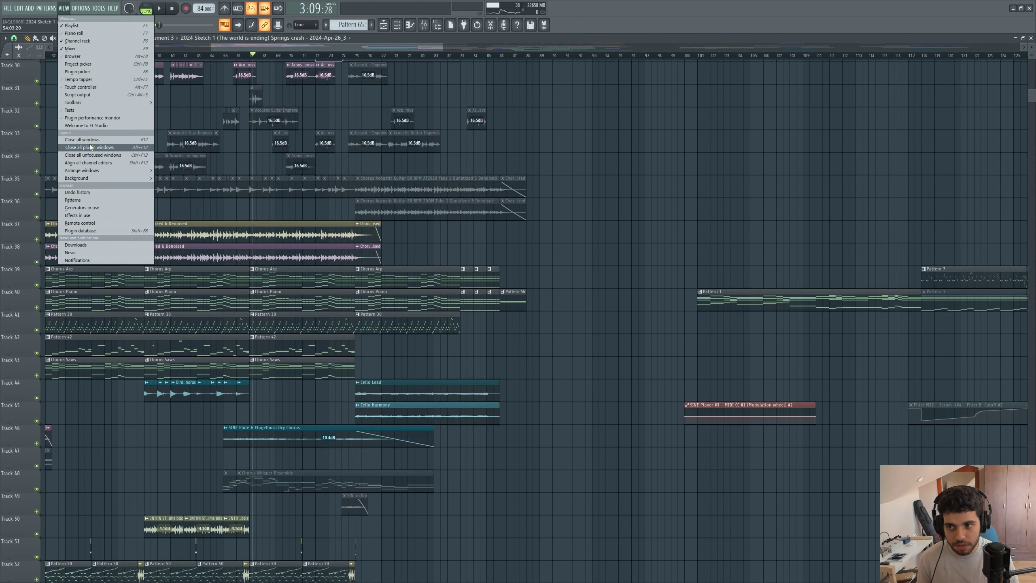
click(90, 147)
drag(337, 47, 347, 51)
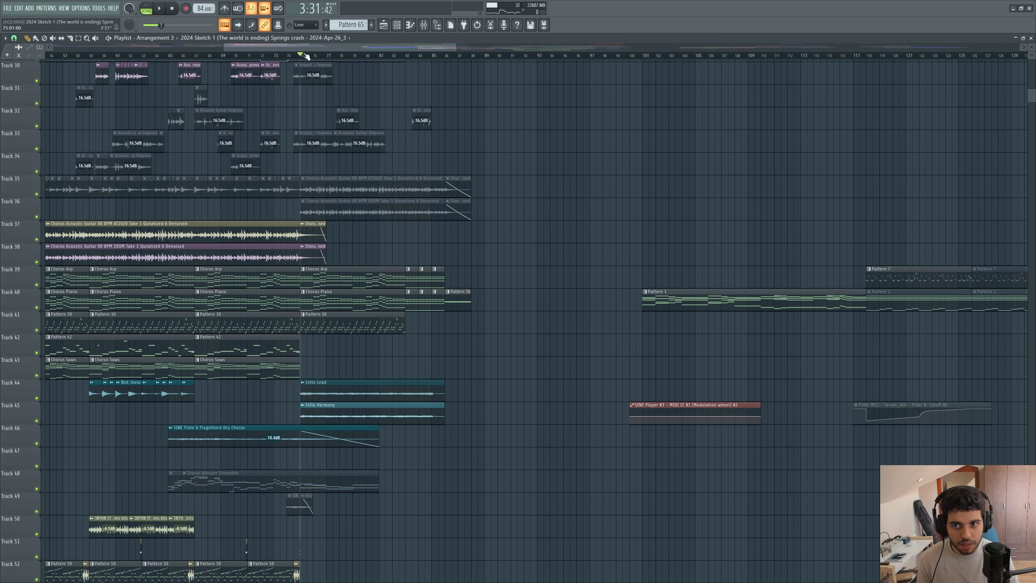
scroll(427, 174, up, 7)
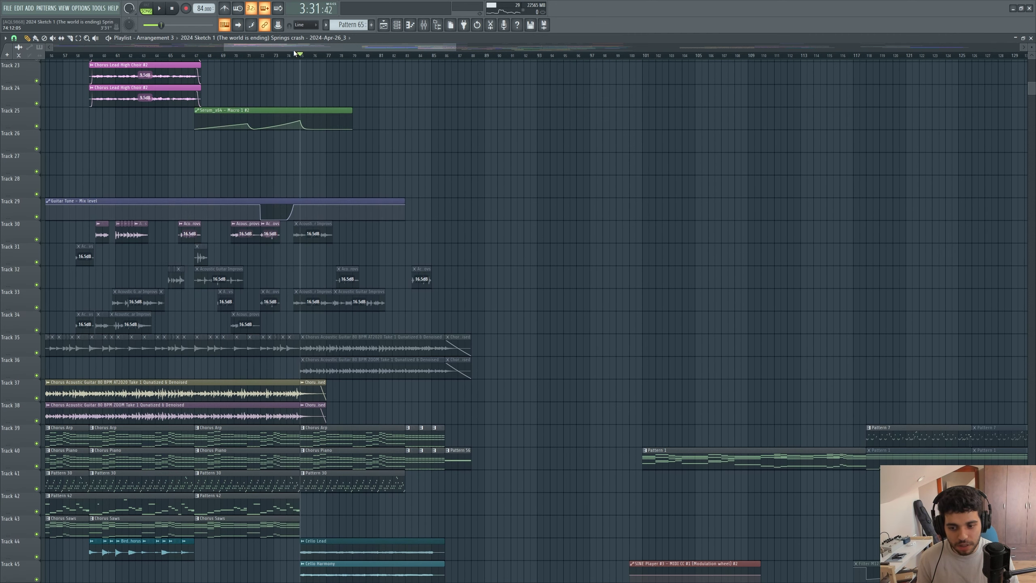
scroll(371, 92, down, 6)
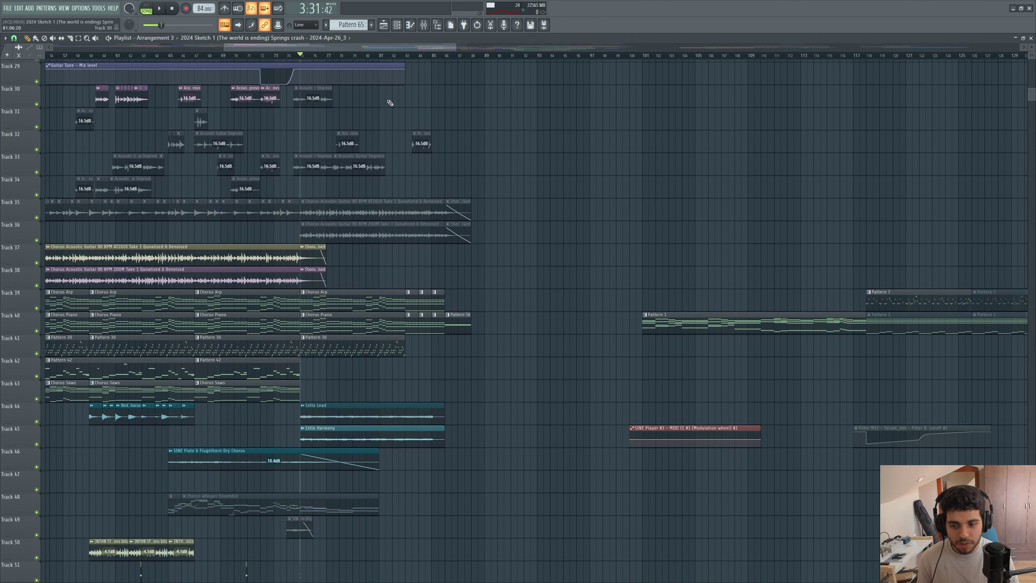
Select Pattern 30 in the playlist and run the macro that switches smart disable for all plugins.
click(340, 314)
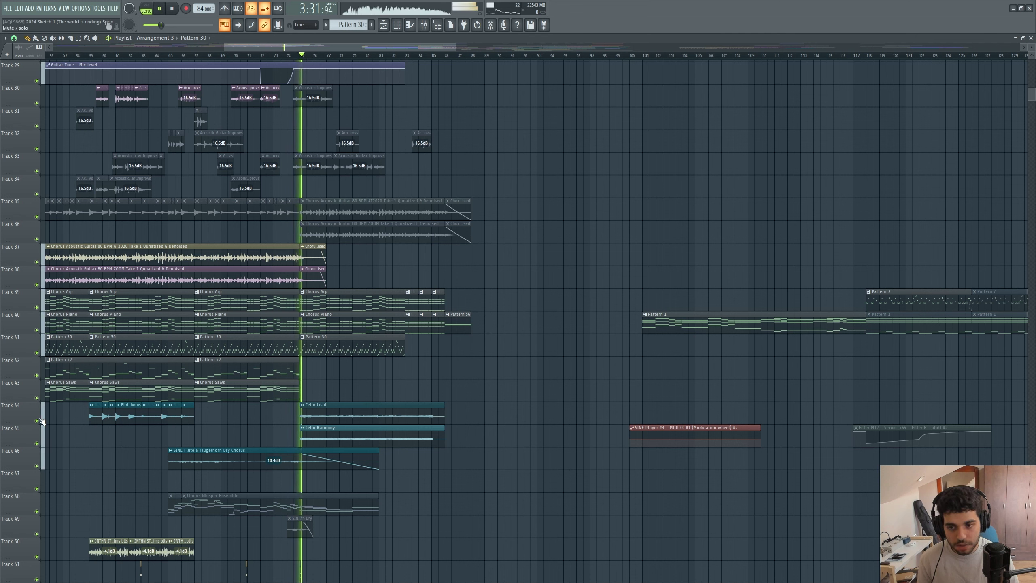
click(98, 8)
mouse_move(122, 35)
click(236, 94)
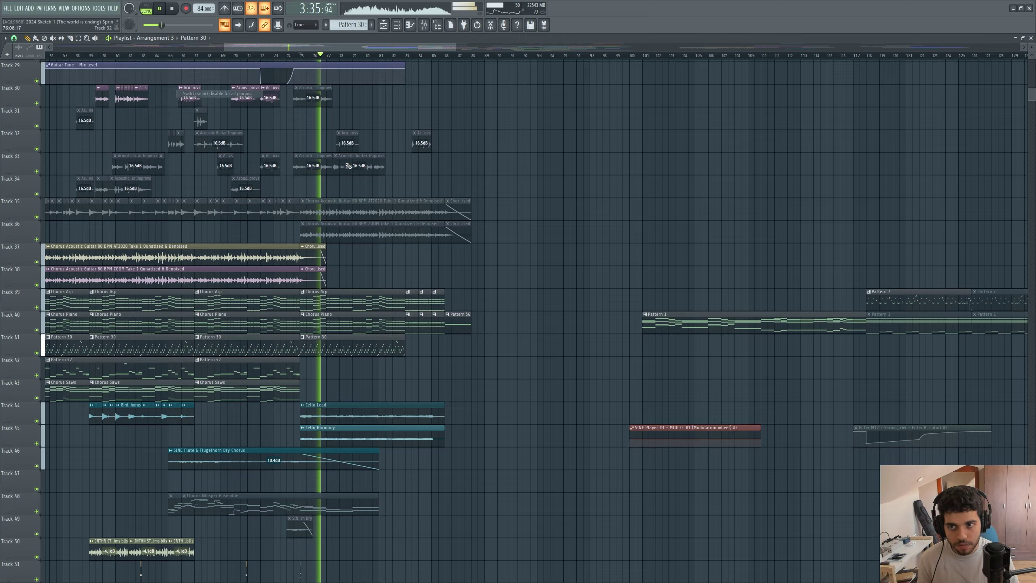
Listen to the full arrangement after bar 75 while looking over its instrument and vocal tracks, and stop playback.
scroll(344, 321, up, 4)
scroll(430, 306, down, 2)
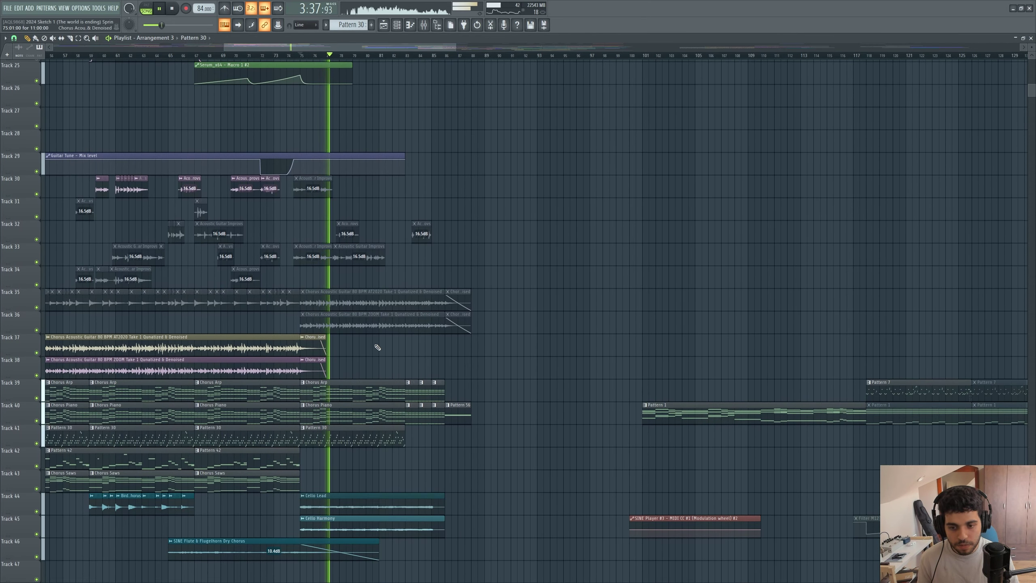
scroll(377, 343, up, 8)
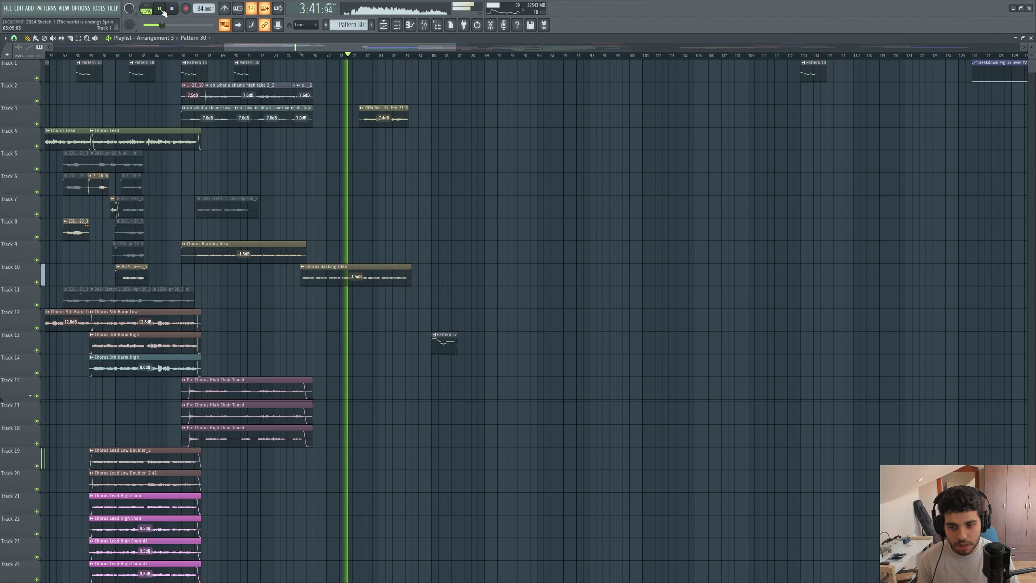
key(space)
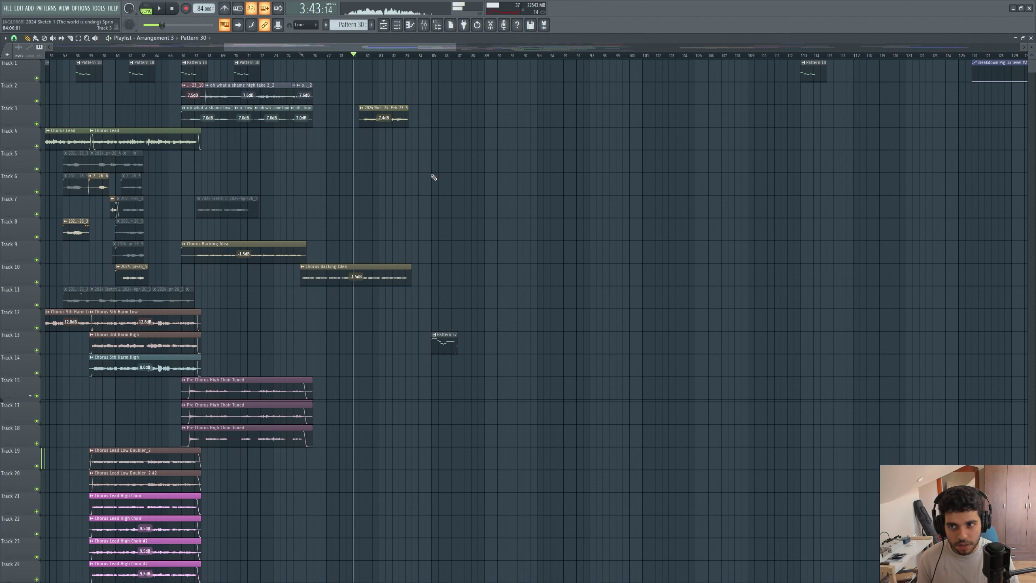
Audition the Cello Lead on Track 44 alone, together with the Cello Harmony on Track 45, and the harmony by itself.
click(354, 54)
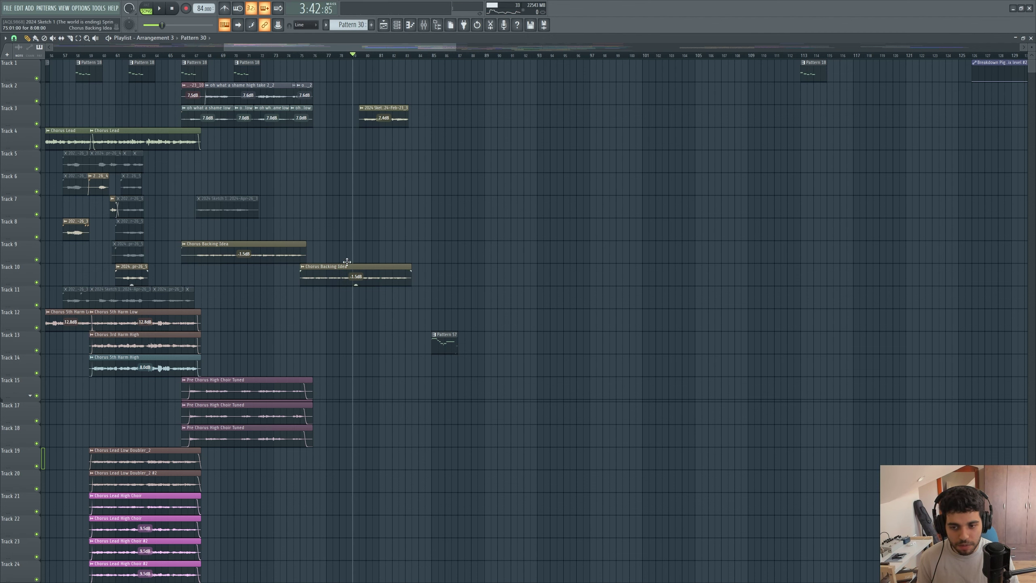
scroll(369, 288, down, 10)
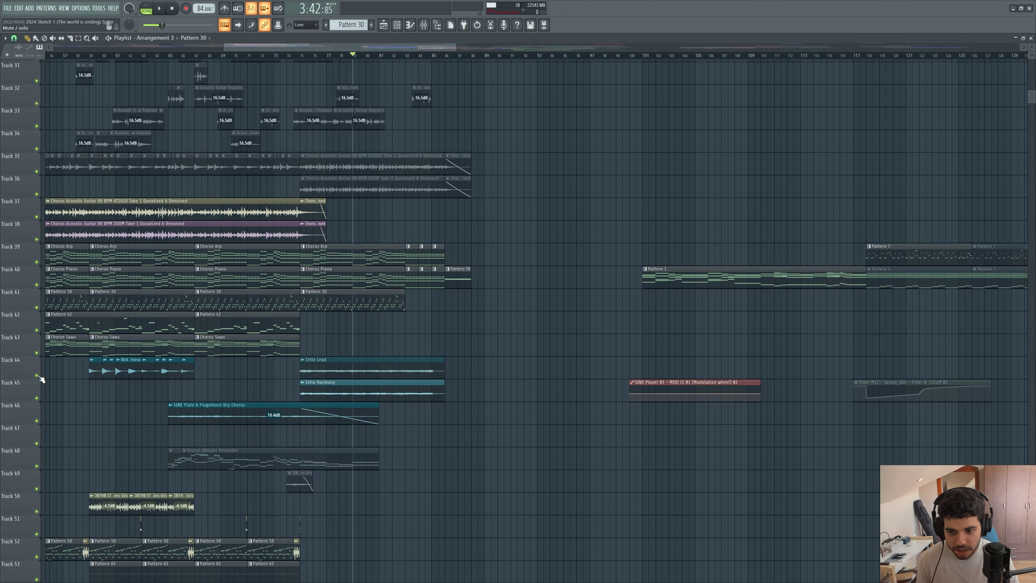
right_click(37, 376)
key(space)
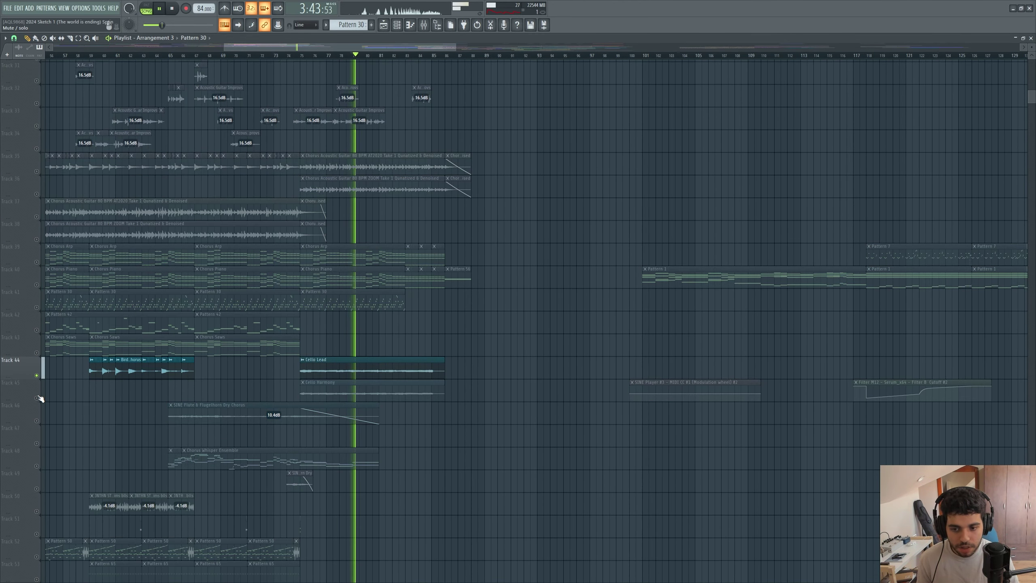
click(37, 398)
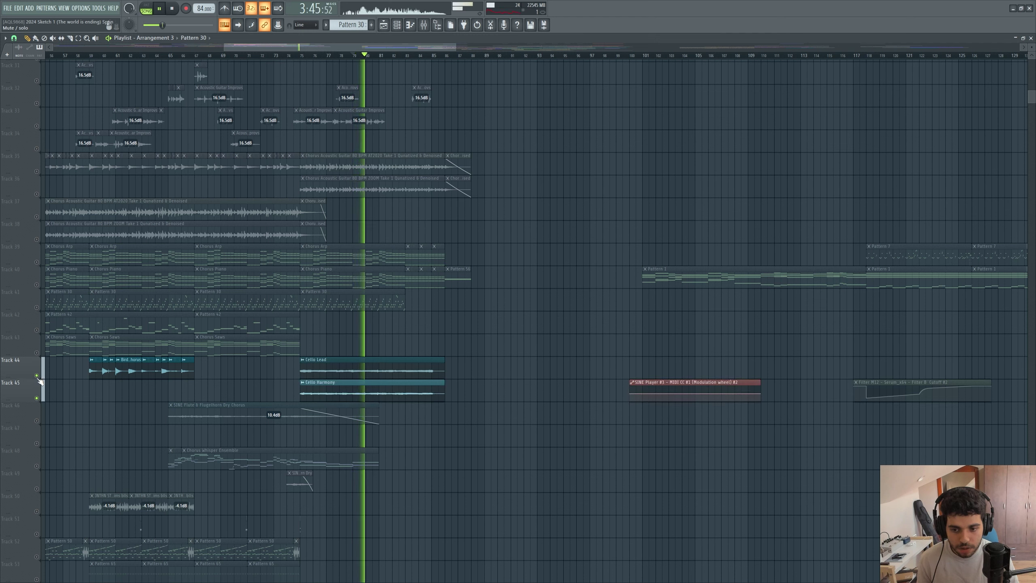
click(37, 376)
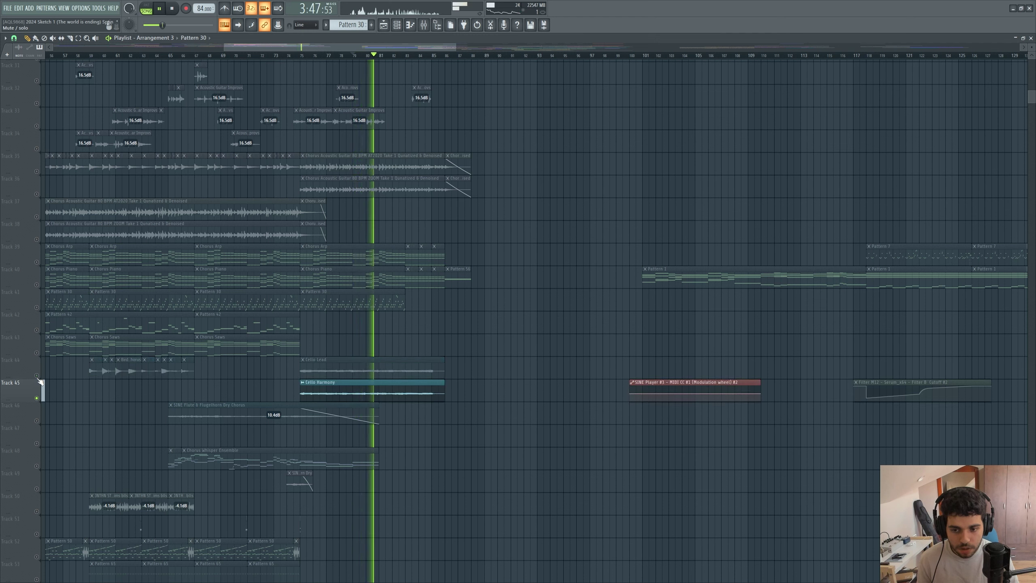
Audition Cello Lead and Cello Harmony together, add the Chorus Piano on Track 40, stop playback and return all tracks to audible.
click(36, 375)
right_click(37, 376)
click(37, 398)
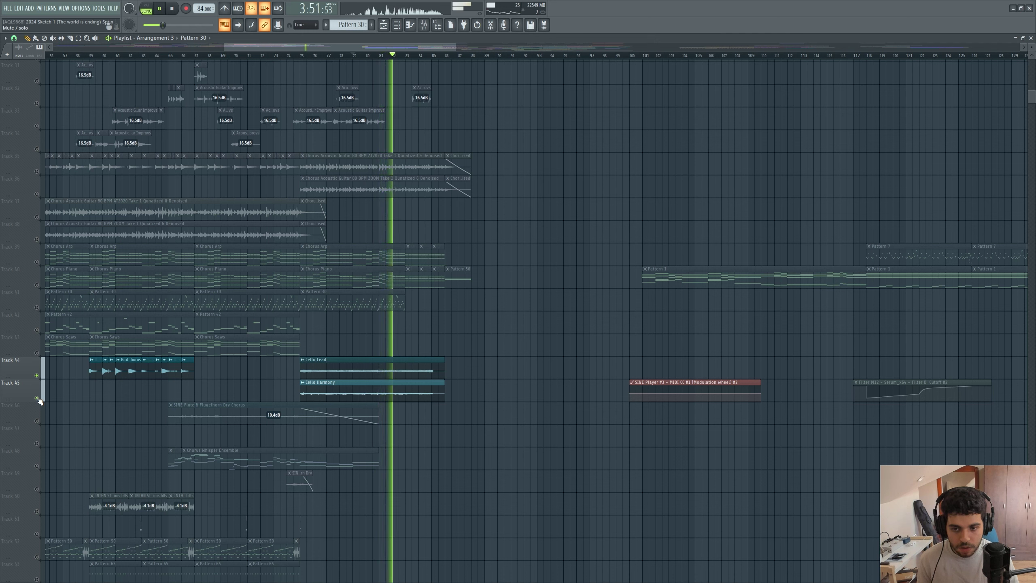
click(37, 285)
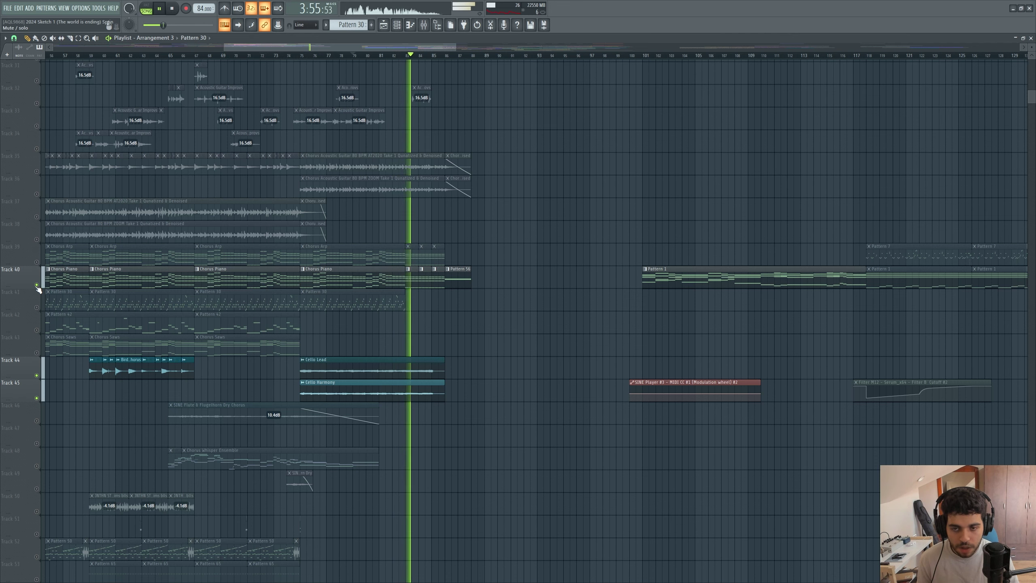
key(space)
right_click(37, 286)
right_click(37, 286)
Listen to the full arrangement from about bar 82 through its ending while looking over the vocal and instrument tracks.
scroll(361, 295, down, 3)
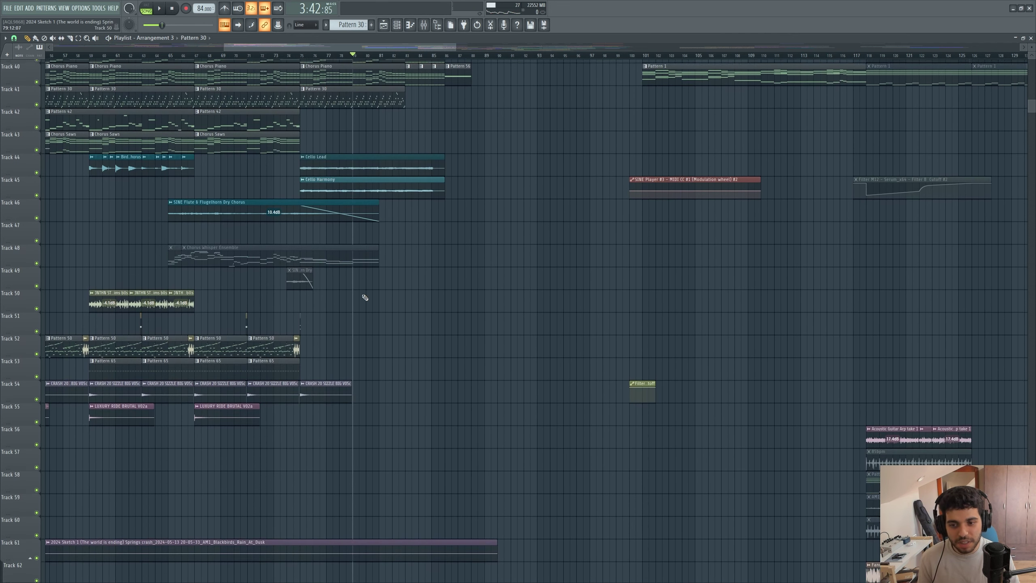
scroll(364, 297, up, 2)
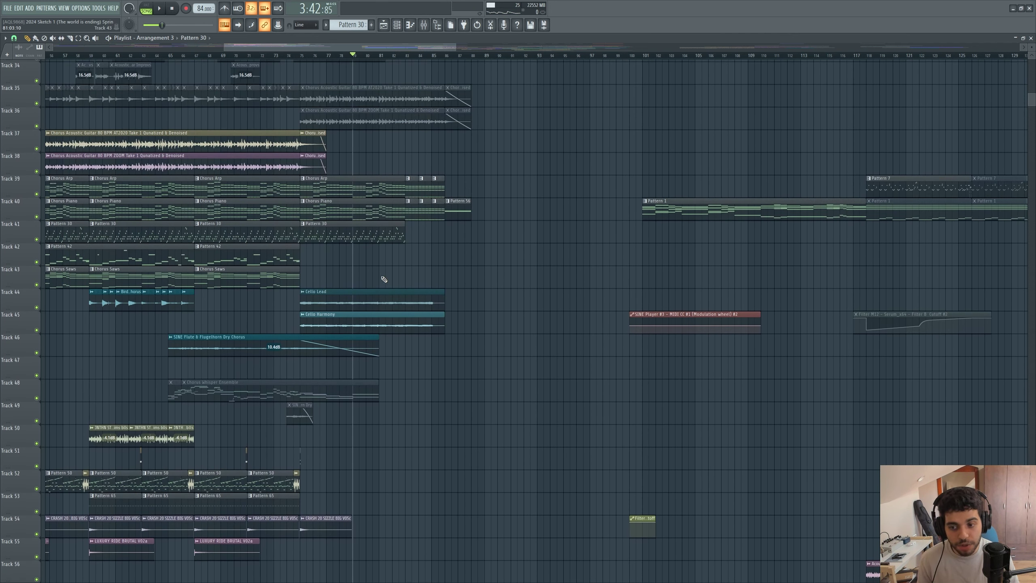
scroll(383, 279, up, 4)
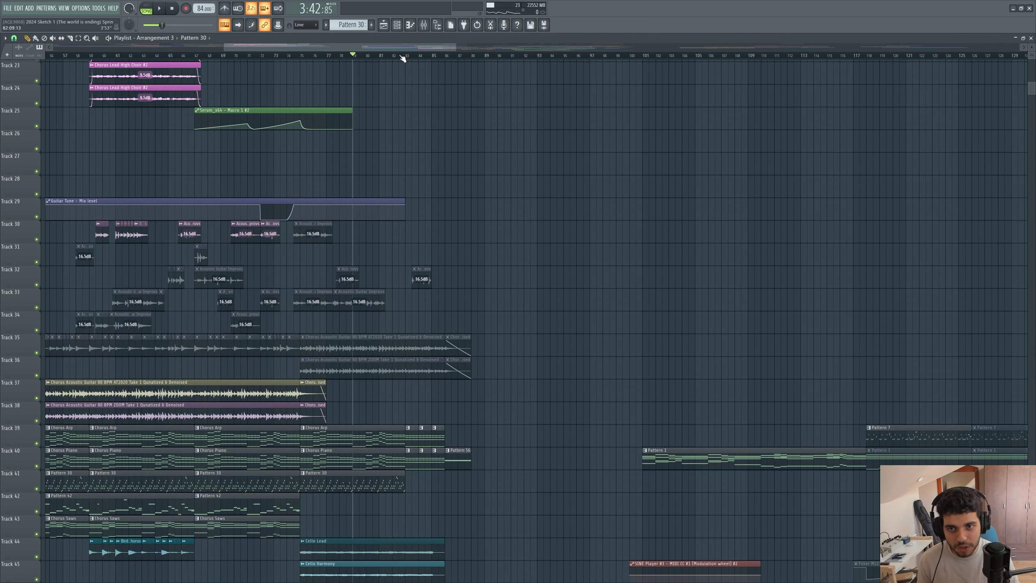
scroll(484, 282, up, 2)
scroll(483, 303, down, 2)
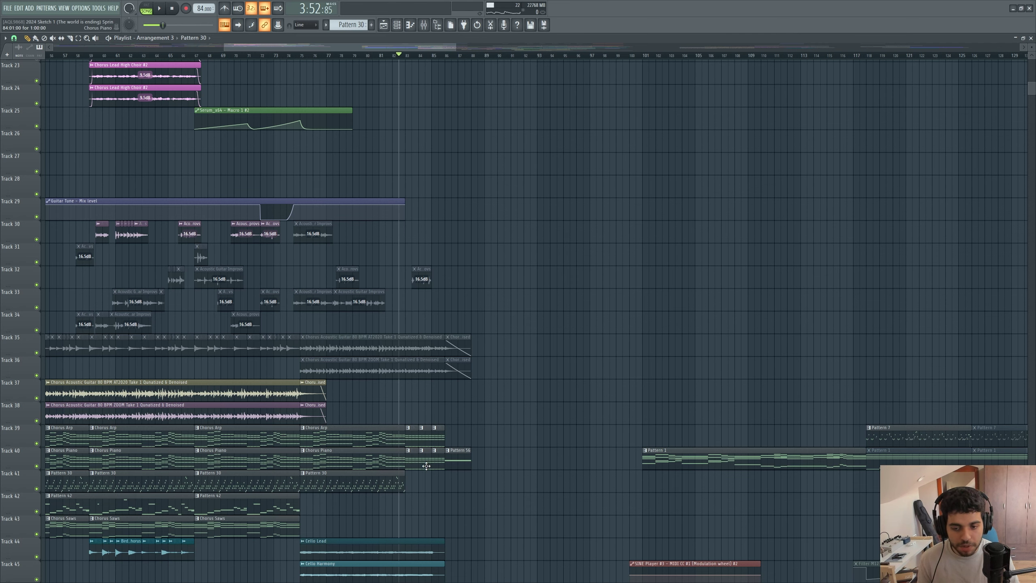
key(space)
scroll(514, 447, up, 8)
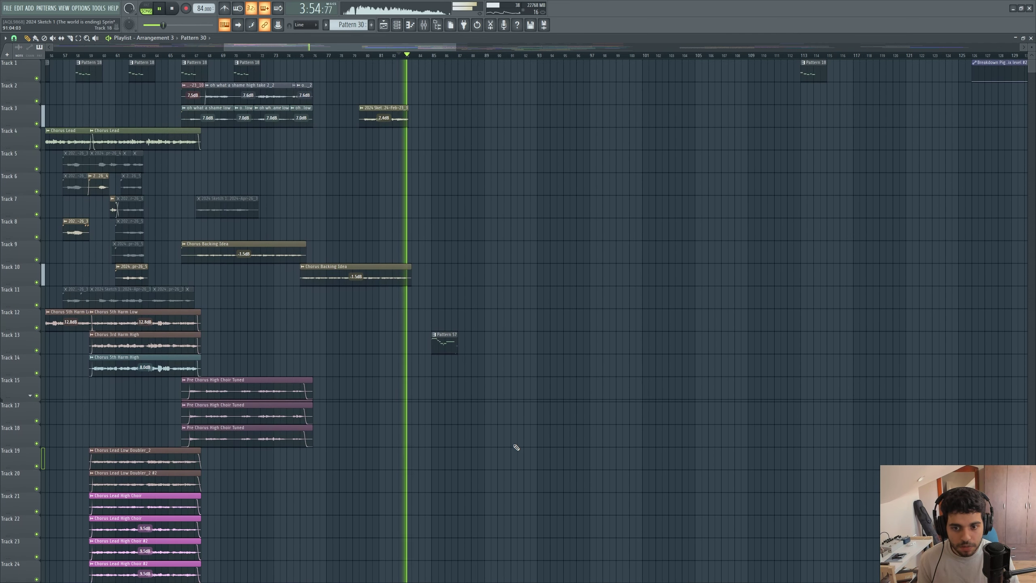
scroll(516, 444, down, 6)
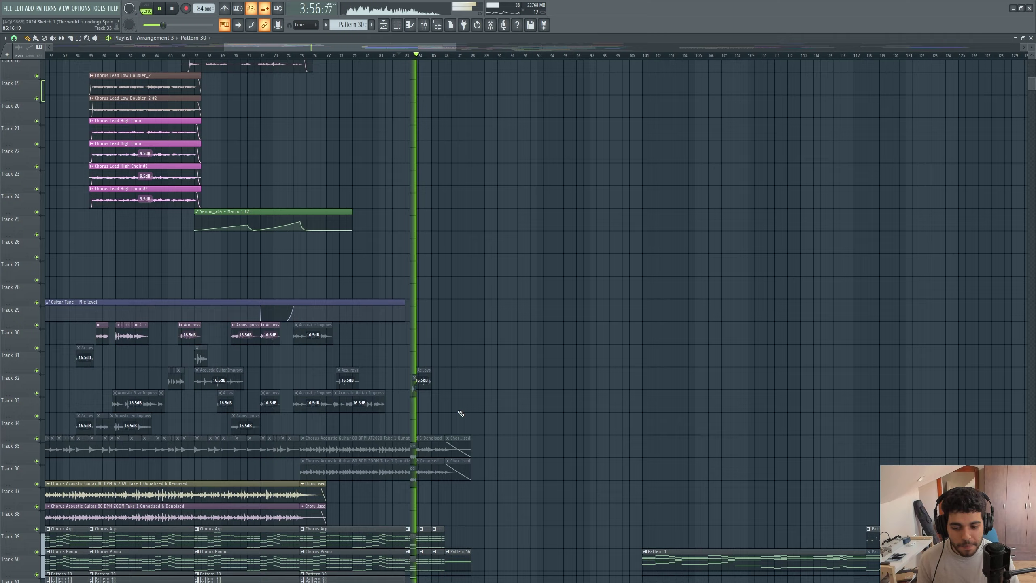
scroll(461, 413, down, 1)
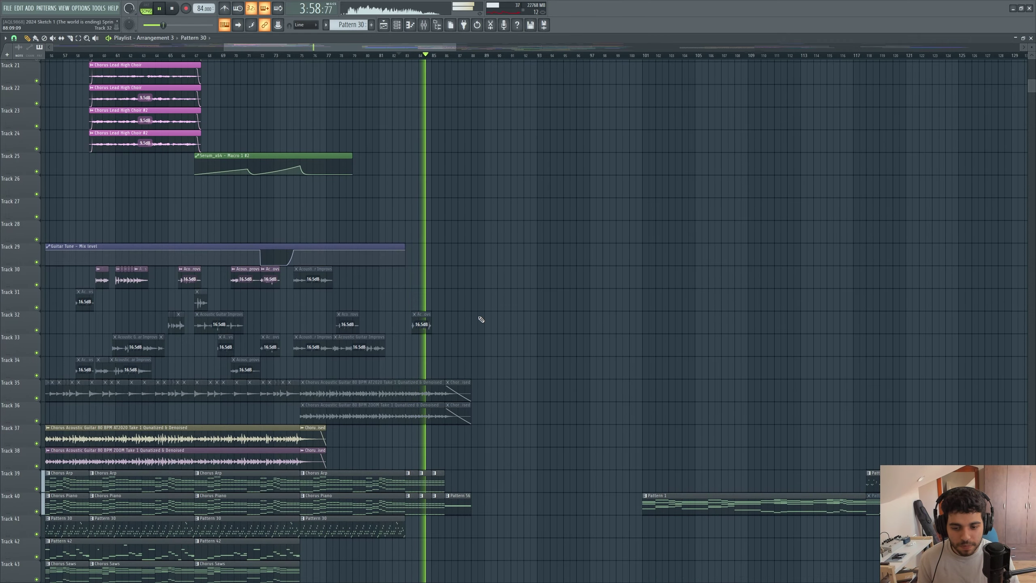
scroll(481, 319, down, 3)
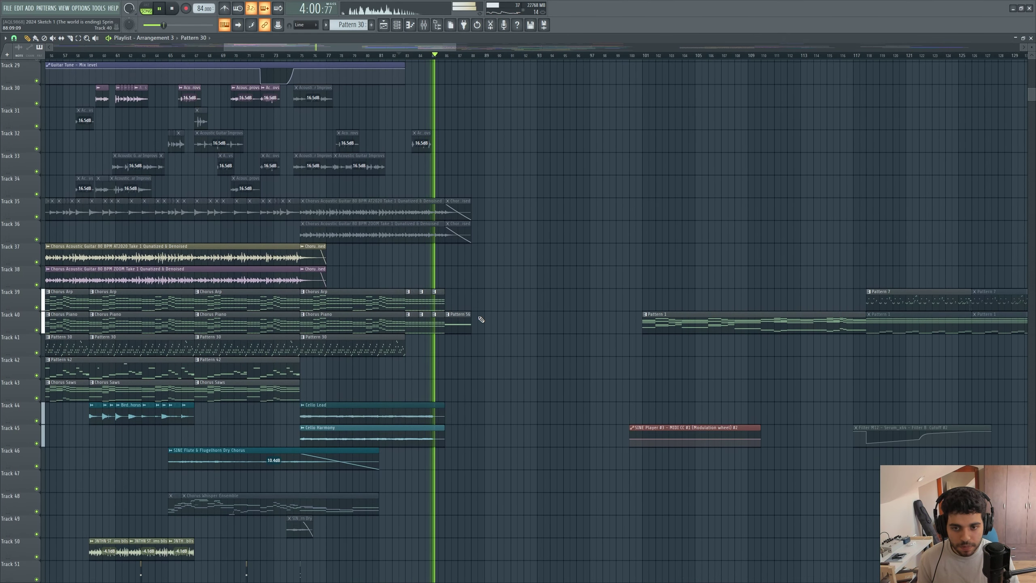
scroll(480, 319, up, 1)
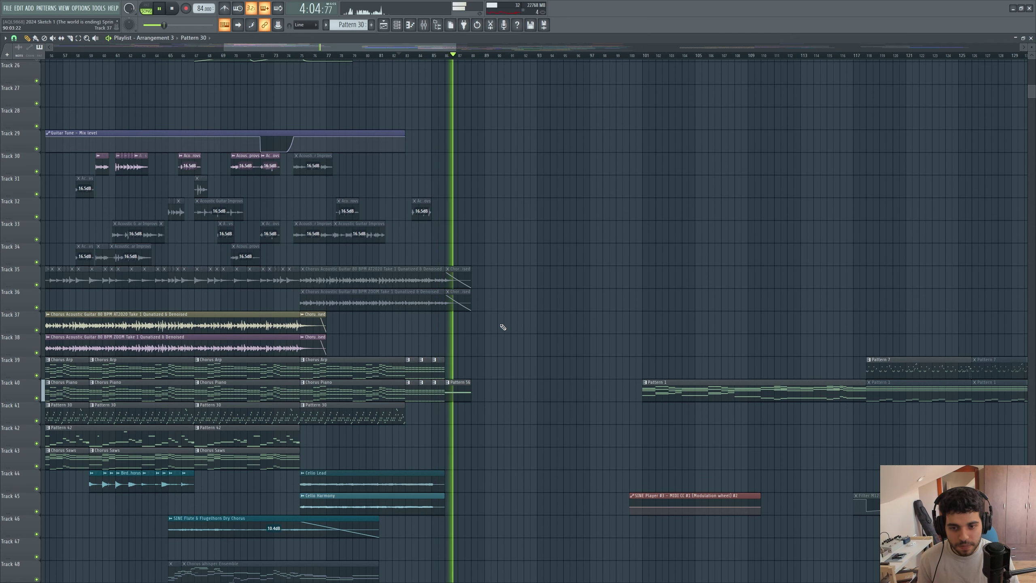
key(space)
Place the playhead at bar 85, select the Pattern 57 clip on Track 13 and examine its 3x Osc #3 notes in pattern mode.
scroll(497, 318, up, 6)
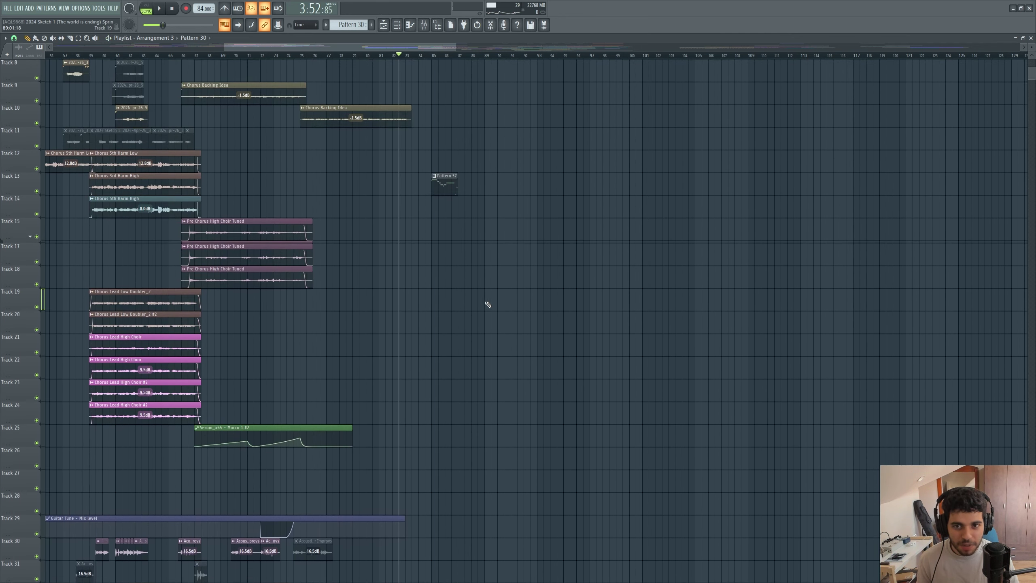
scroll(449, 95, up, 1)
click(433, 56)
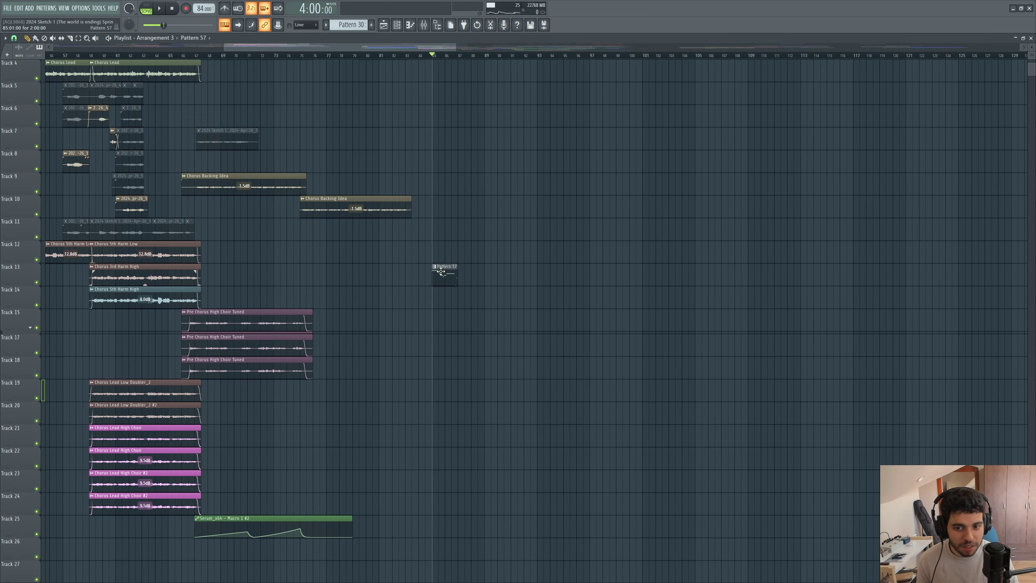
click(396, 26)
click(146, 8)
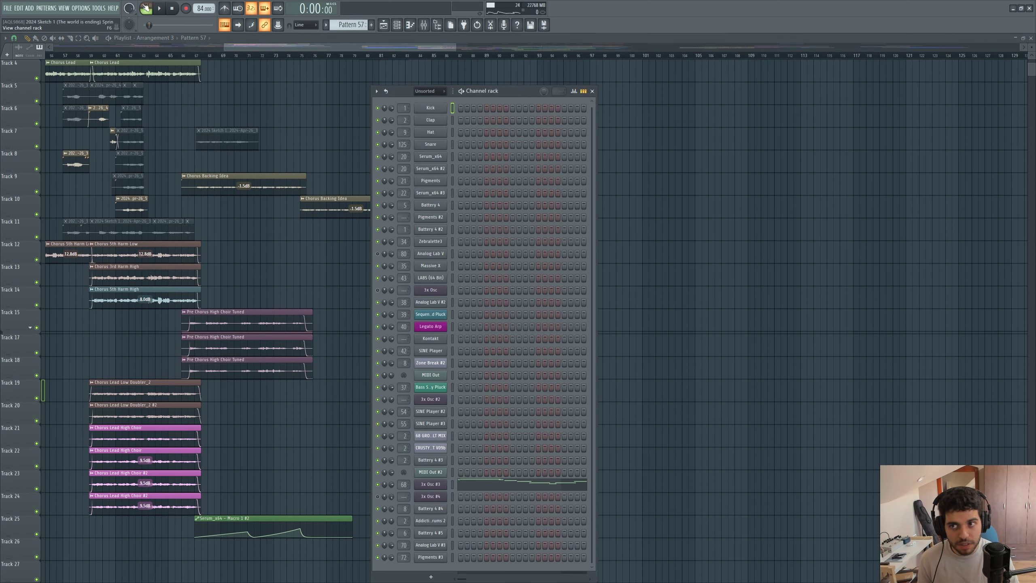
click(547, 486)
key(Escape)
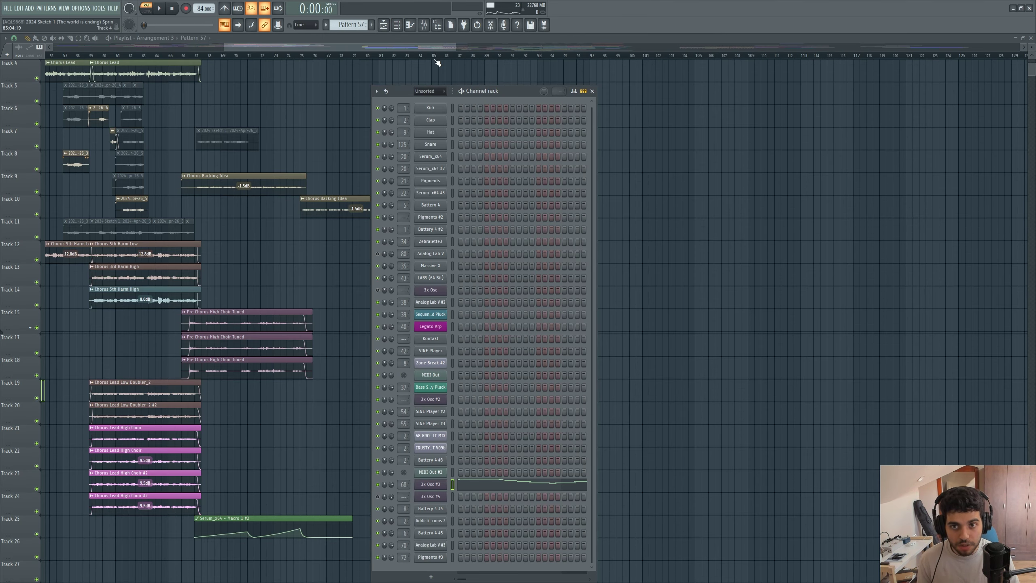
Audition Pattern 57 on its own, switch back to song playback and stop it.
drag(398, 47, 149, 54)
scroll(98, 116, up, 3)
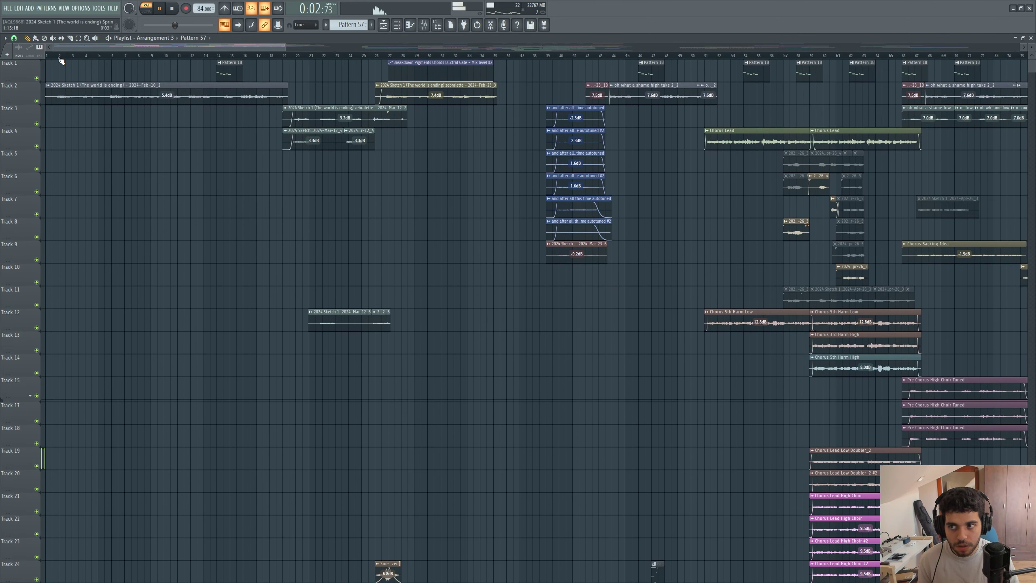
key(space)
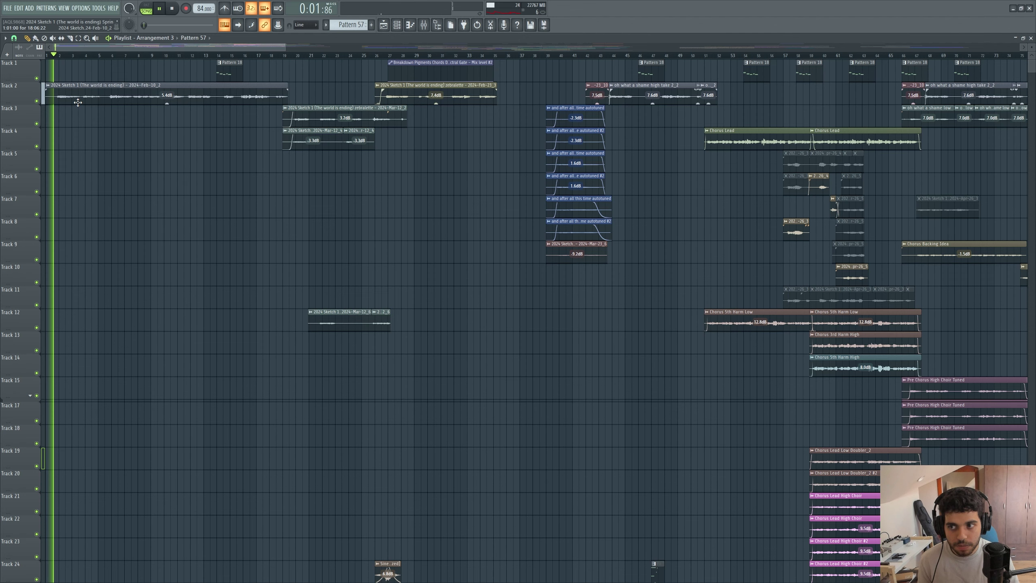
drag(150, 49, 334, 71)
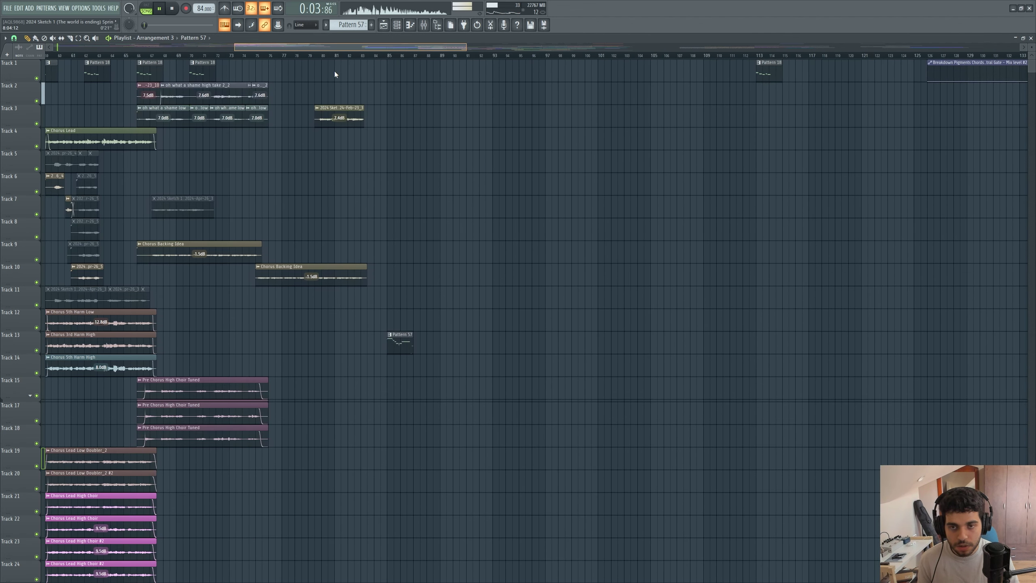
scroll(383, 261, down, 8)
scroll(391, 265, down, 13)
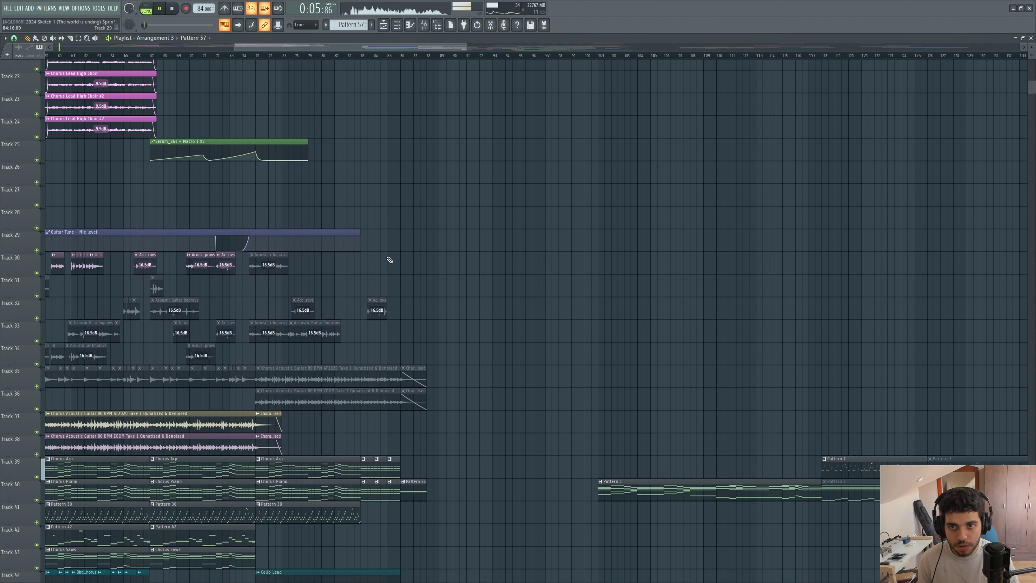
key(space)
Place the playhead just before the Pattern 56 clip and audition that pattern's LABS part alone in pattern mode.
click(395, 56)
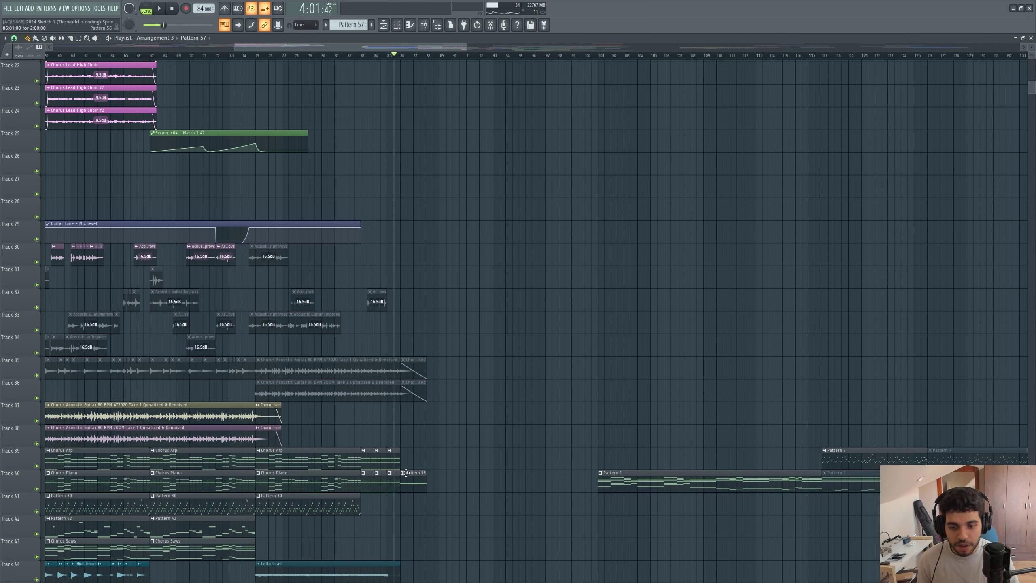
click(397, 25)
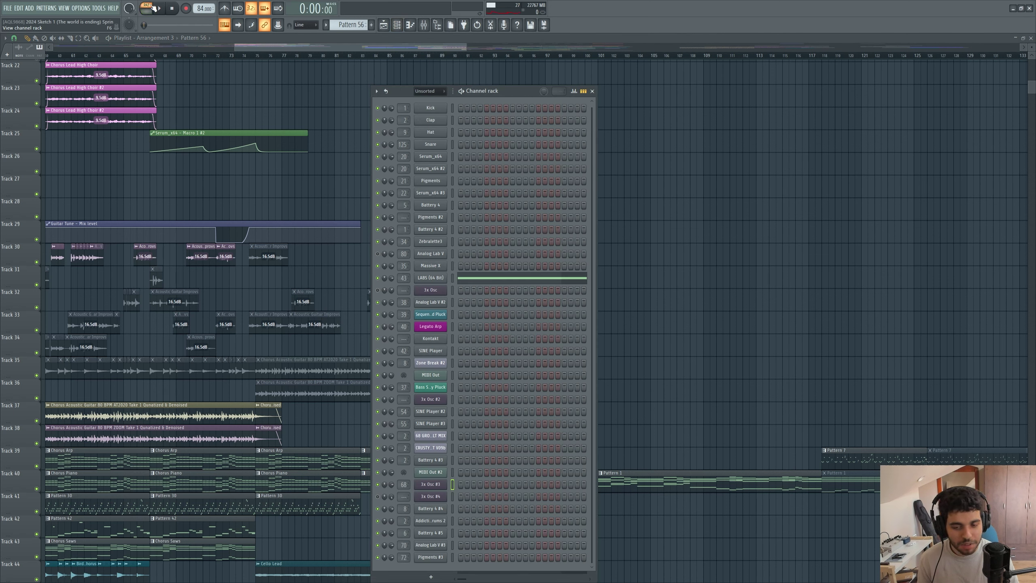
drag(403, 90, 413, 90)
key(space)
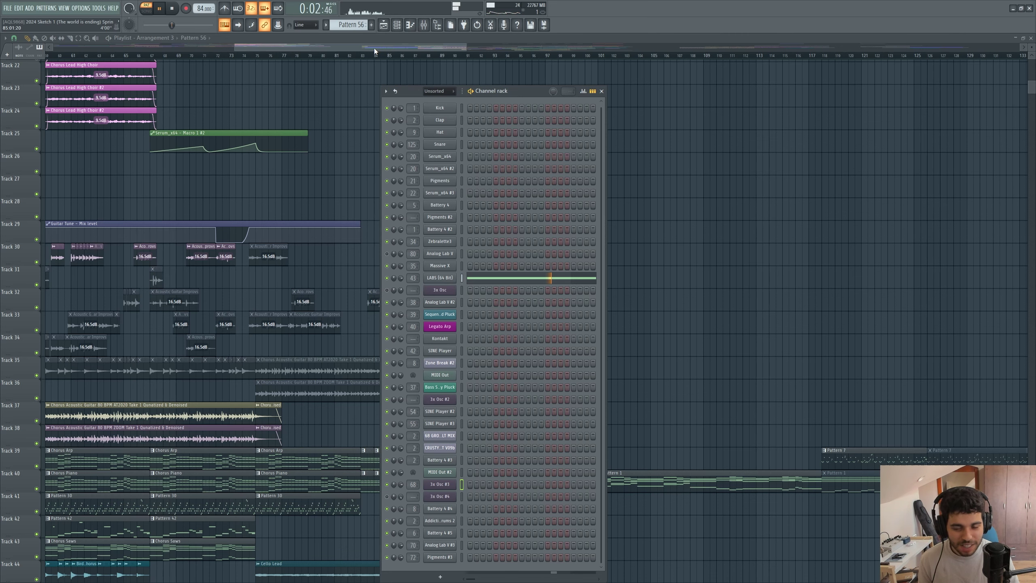
drag(375, 48, 386, 50)
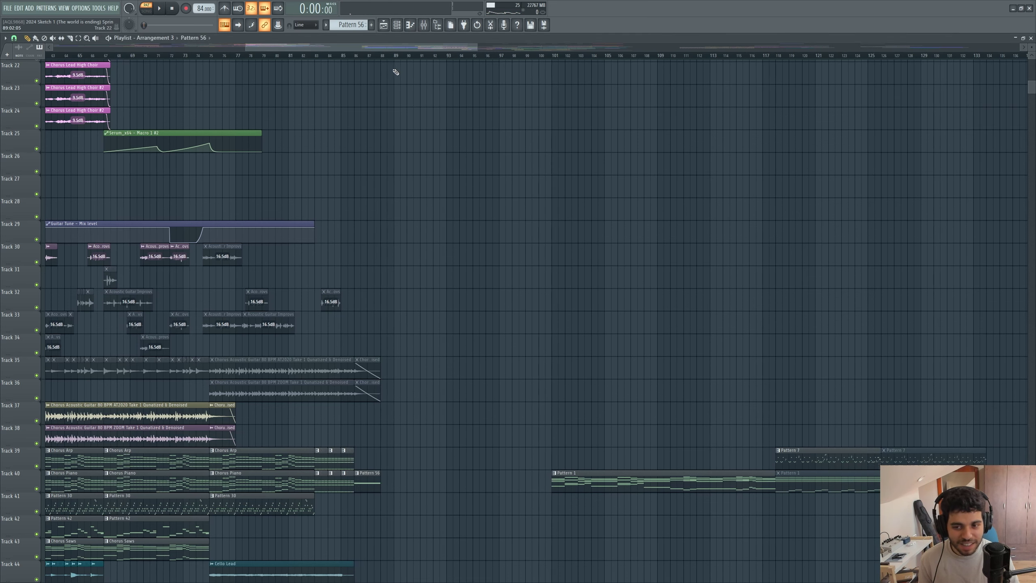
Play the full song from just before the Pattern 56 clip, stop it, and look over the whole arrangement.
click(353, 57)
scroll(423, 291, down, 5)
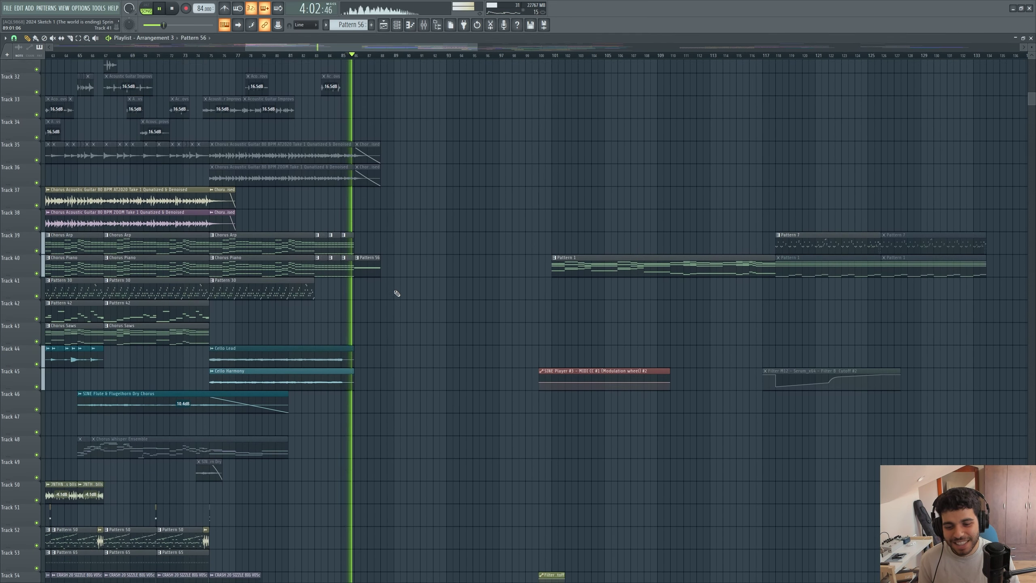
scroll(361, 262, up, 4)
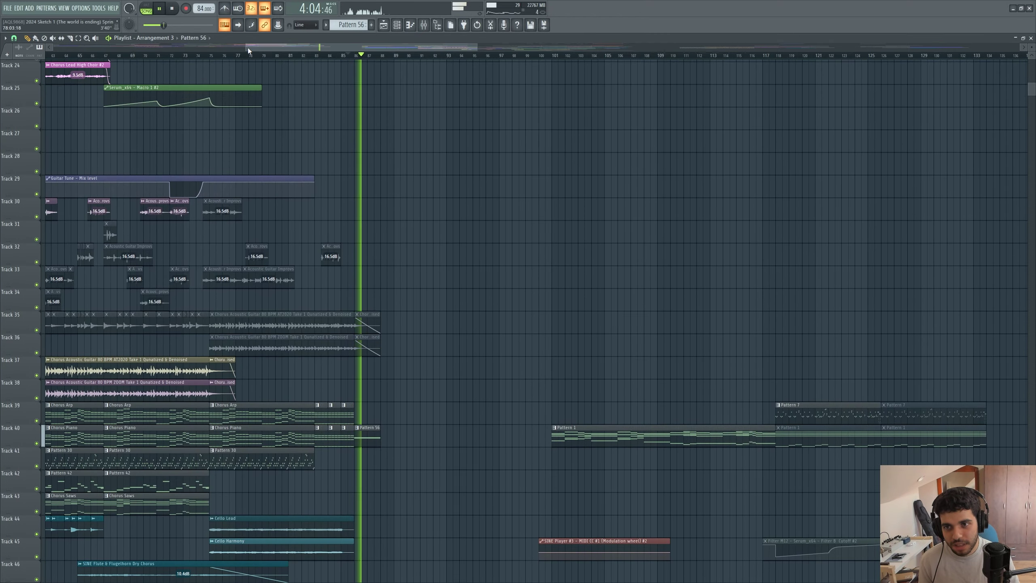
scroll(442, 306, down, 4)
key(space)
scroll(279, 287, up, 15)
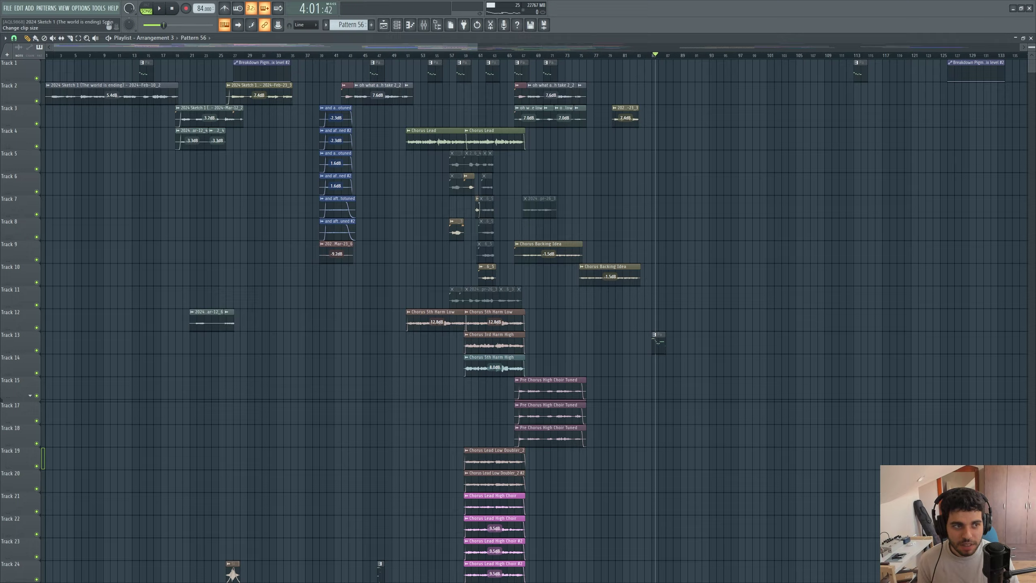
Look over the tracks of the final arrangement in the Mixing After Vocal Recording project, adjusting the track height to survey them all.
scroll(348, 101, down, 5)
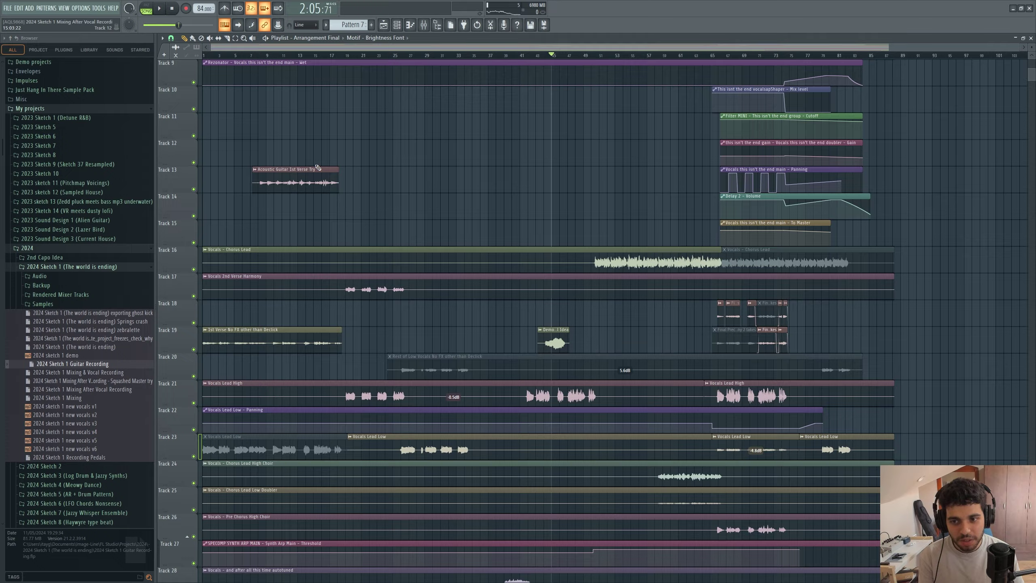
scroll(372, 152, down, 3)
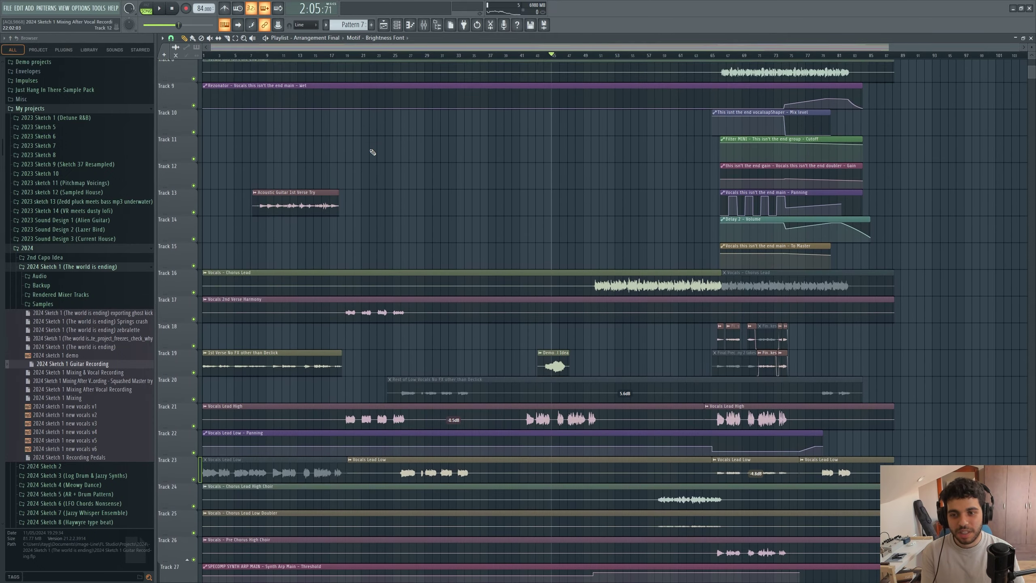
scroll(372, 152, up, 4)
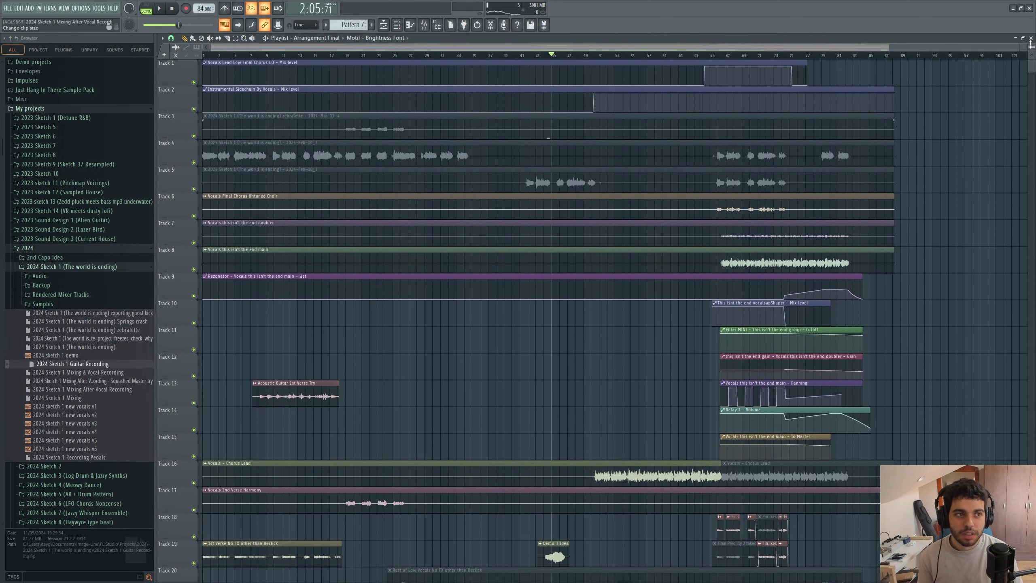
drag(1031, 47, 1031, 65)
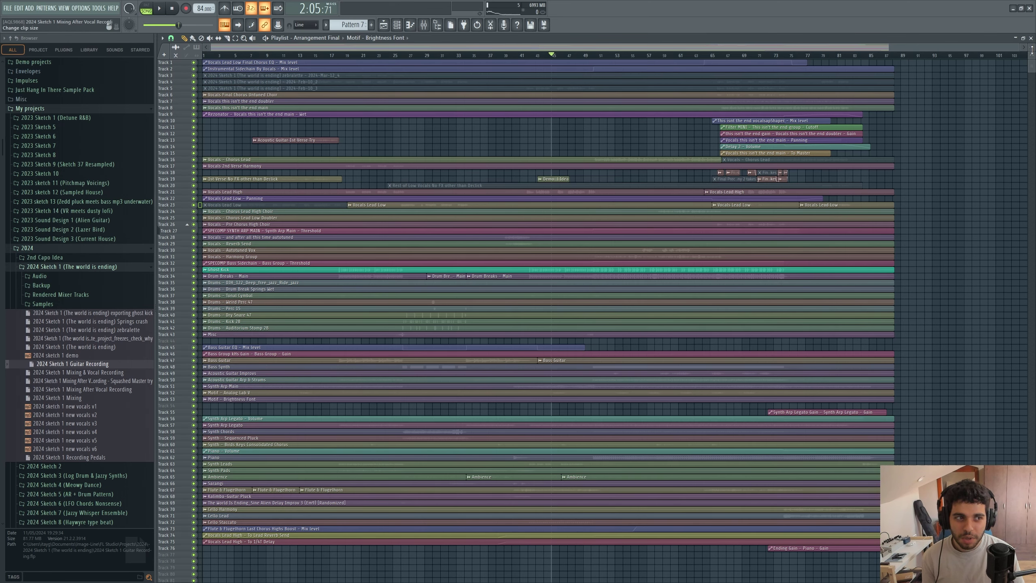
scroll(1032, 48, up, 5)
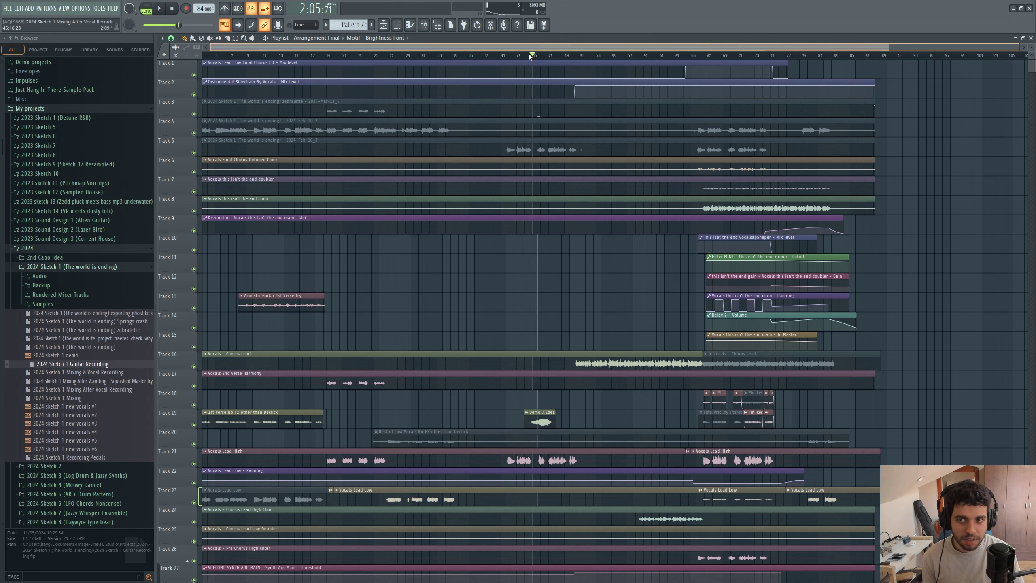
click(171, 38)
click(174, 39)
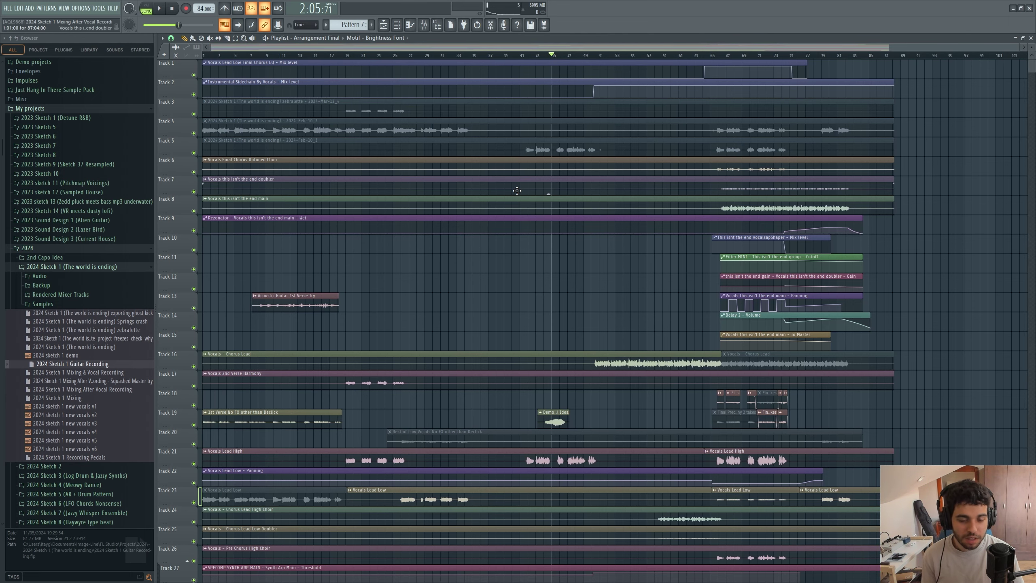
scroll(517, 190, down, 5)
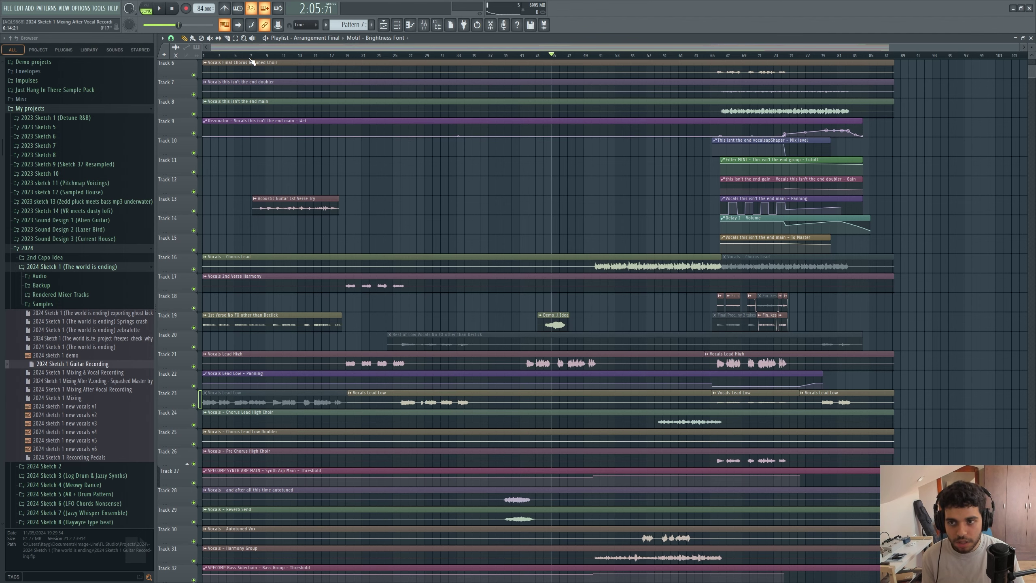
Play the song from near the start of the Acoustic Guitar 1st Verse Try clip and find its mixer track.
click(250, 56)
scroll(253, 60, up, 6)
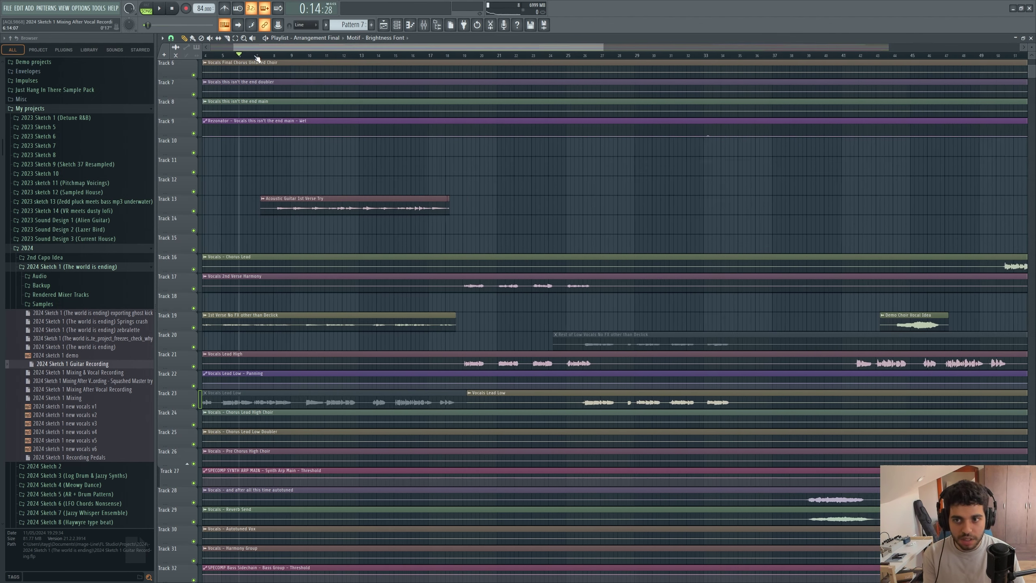
click(426, 27)
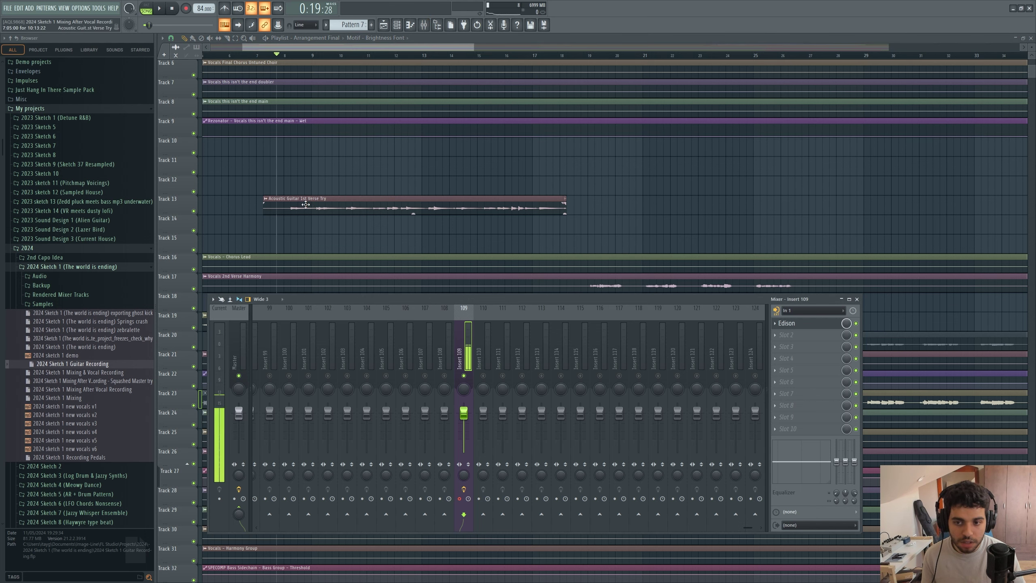
key(space)
scroll(362, 334, down, 20)
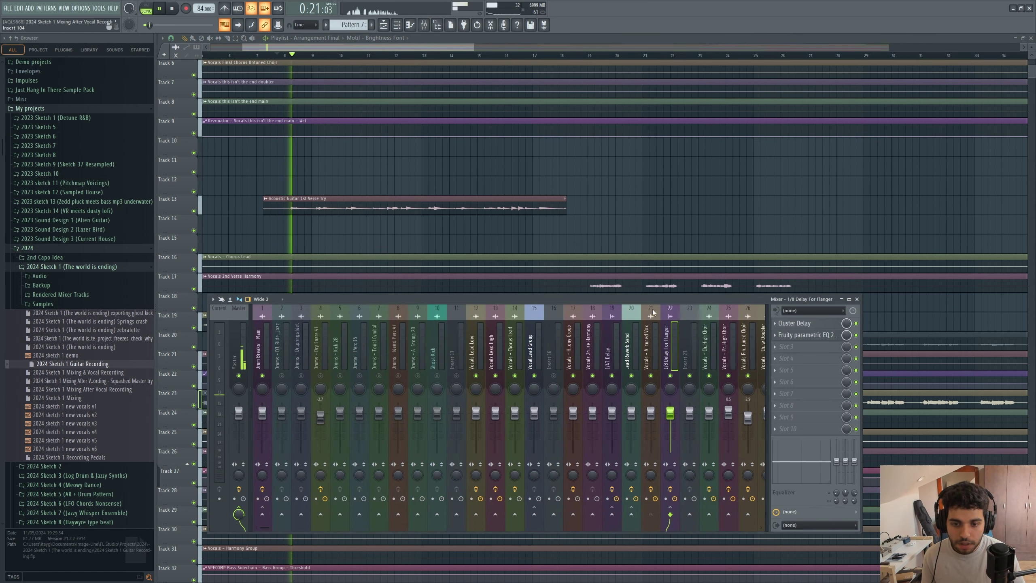
scroll(653, 312, down, 20)
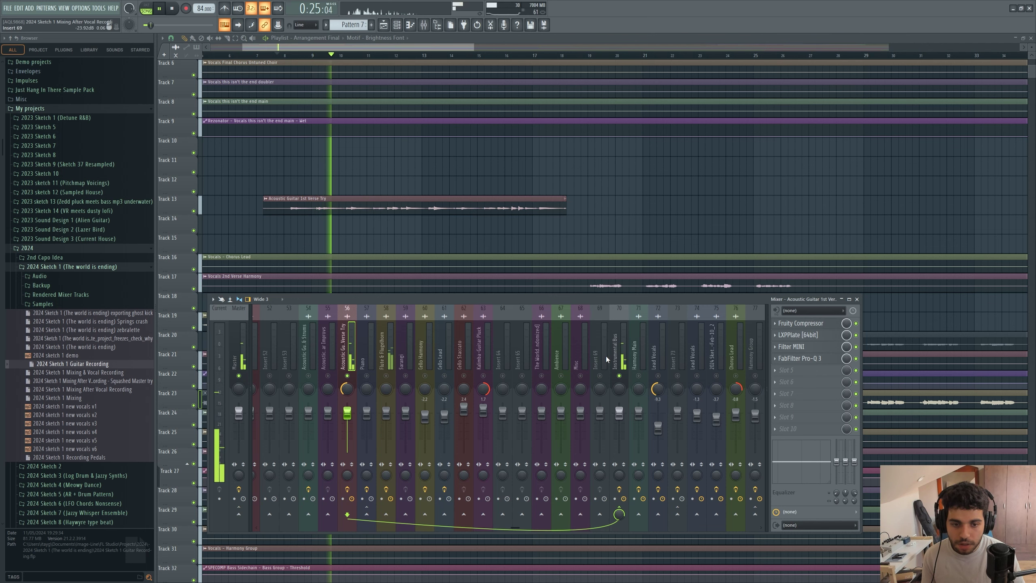
Look over the synth and vocal mixer tracks during playback, then stop the song.
scroll(399, 344, up, 9)
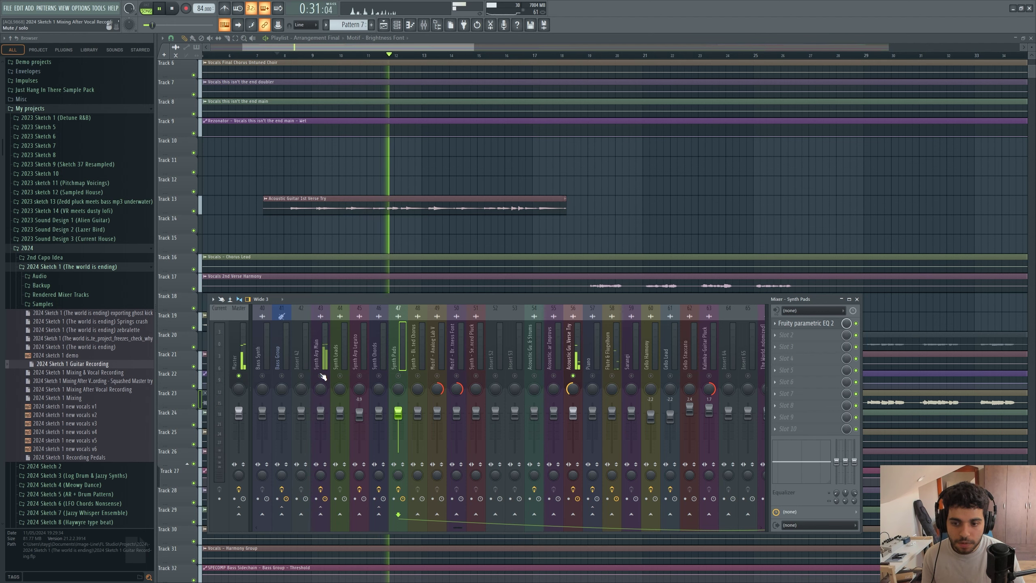
scroll(325, 352, up, 20)
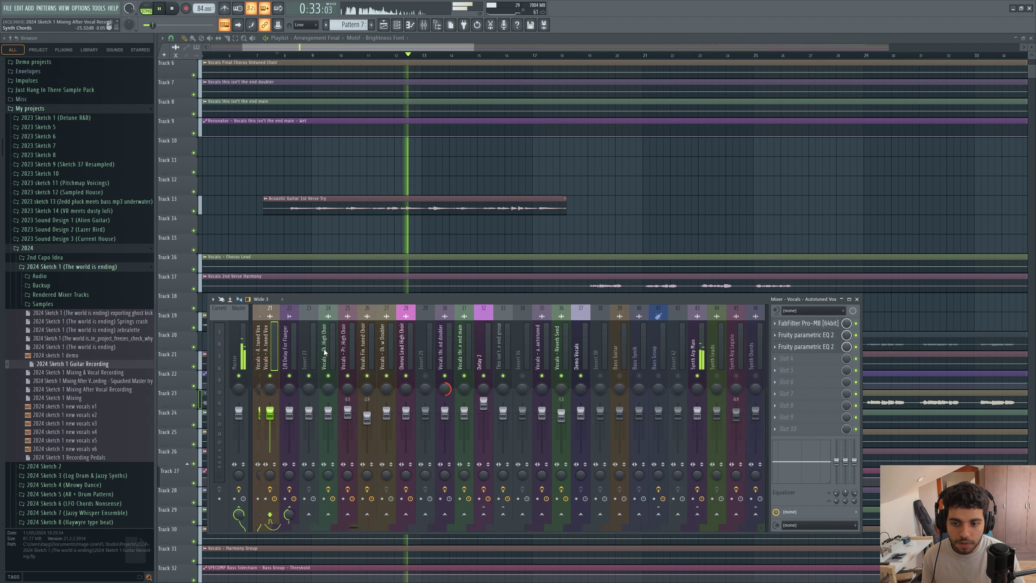
scroll(324, 351, up, 16)
click(417, 341)
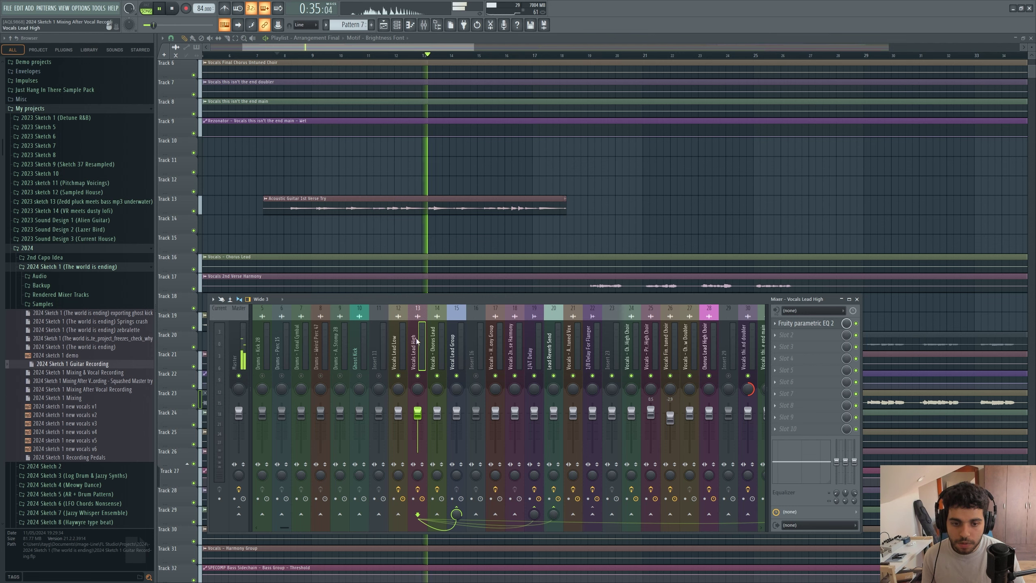
scroll(595, 337, down, 16)
click(594, 337)
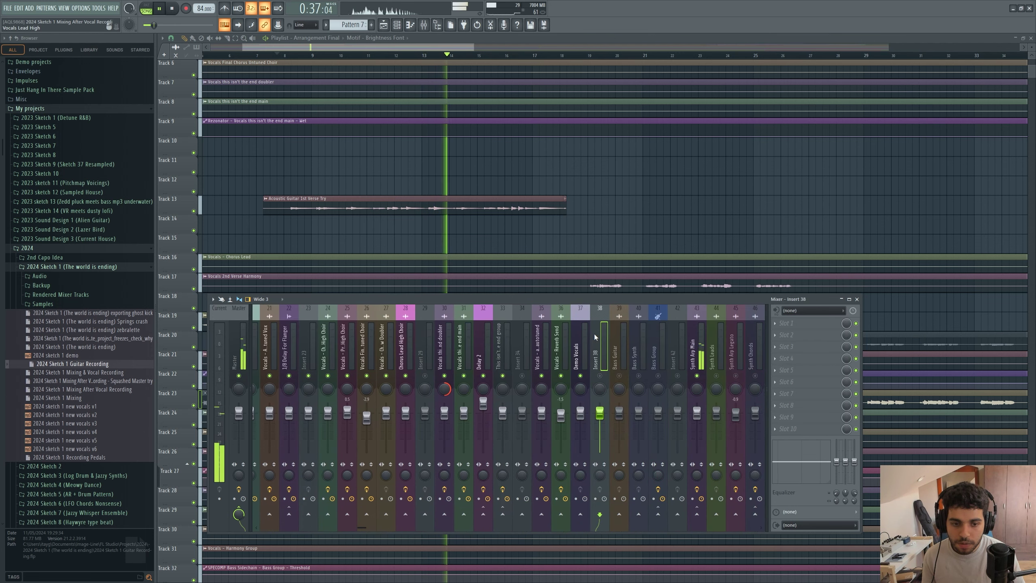
click(658, 340)
key(space)
Play the song from the first notes of the Acoustic Guitar 1st Verse Try clip, with the playlist in full view.
click(345, 49)
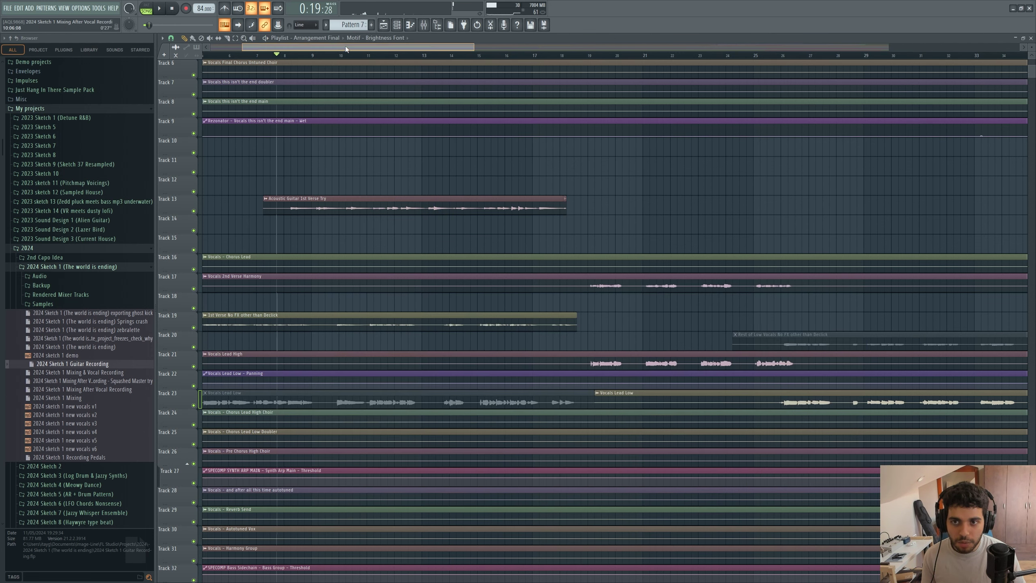
scroll(461, 56, left, 2)
drag(456, 48, 426, 48)
click(328, 56)
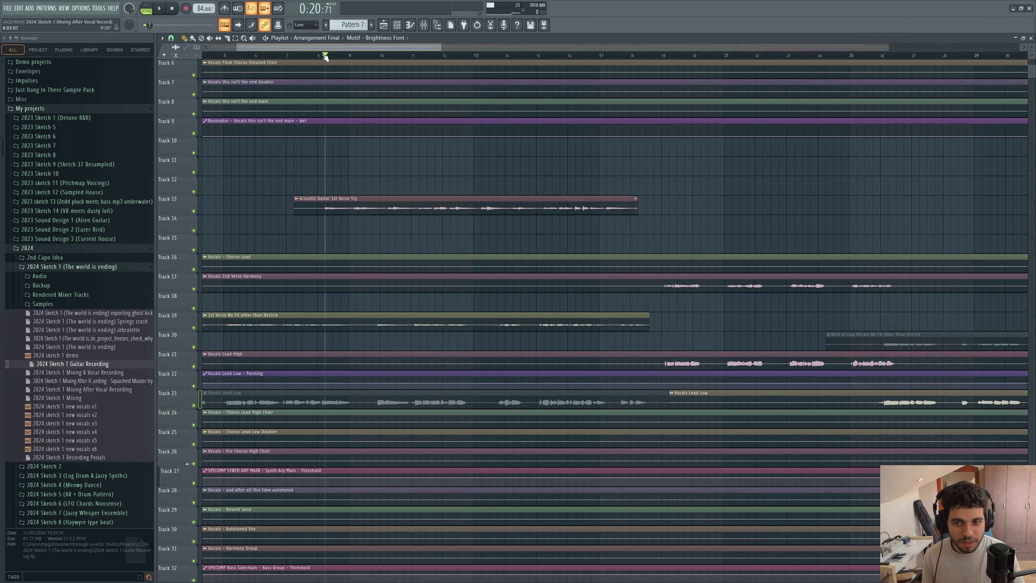
click(325, 56)
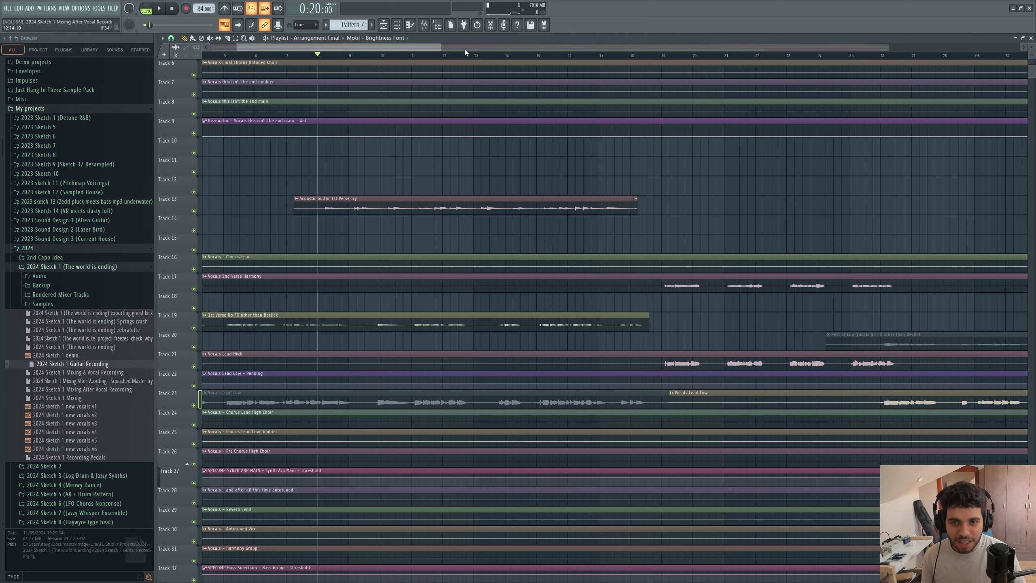
key(F9)
click(602, 343)
key(space)
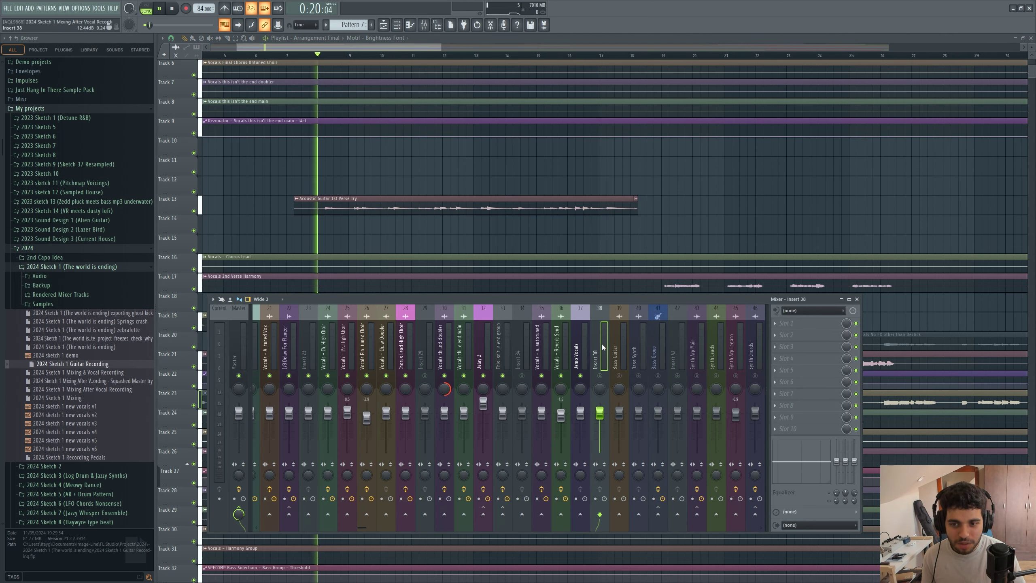
key(F9)
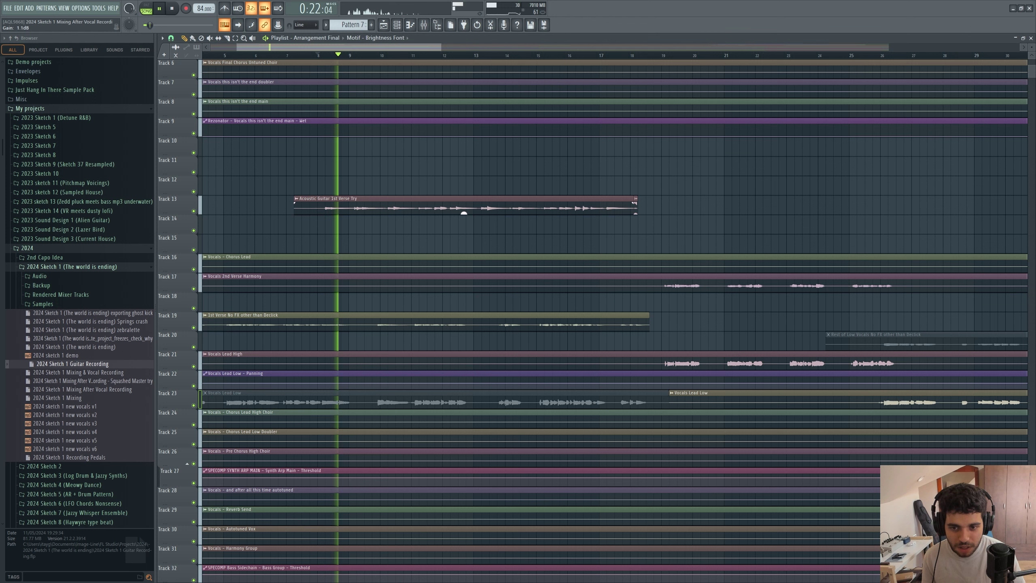
Raise the gain of the Acoustic Guitar 1st Verse Try clip, replay part of it, and stop playback.
drag(464, 212, 465, 215)
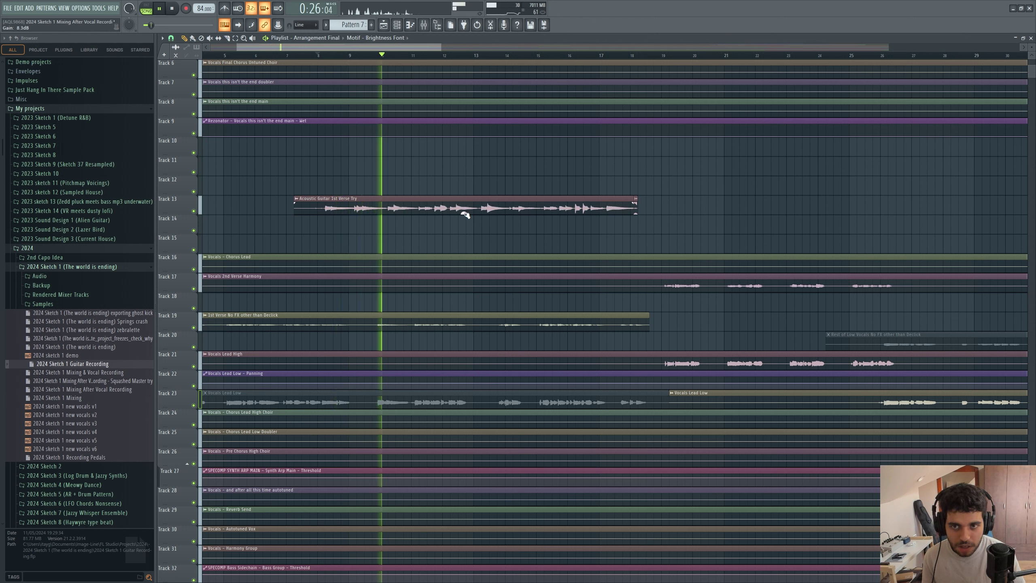
key(space)
click(357, 55)
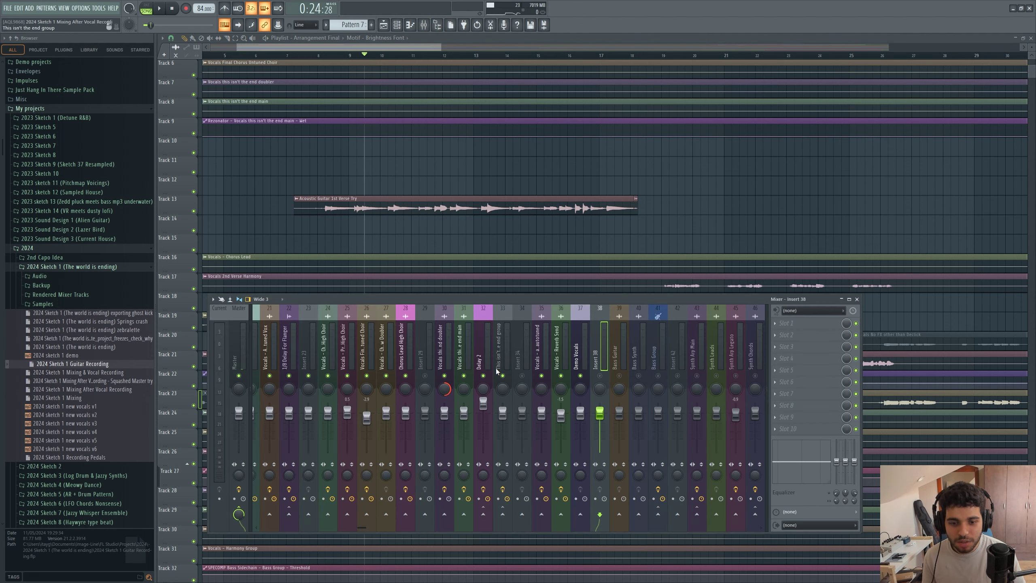
drag(380, 47, 355, 49)
key(space)
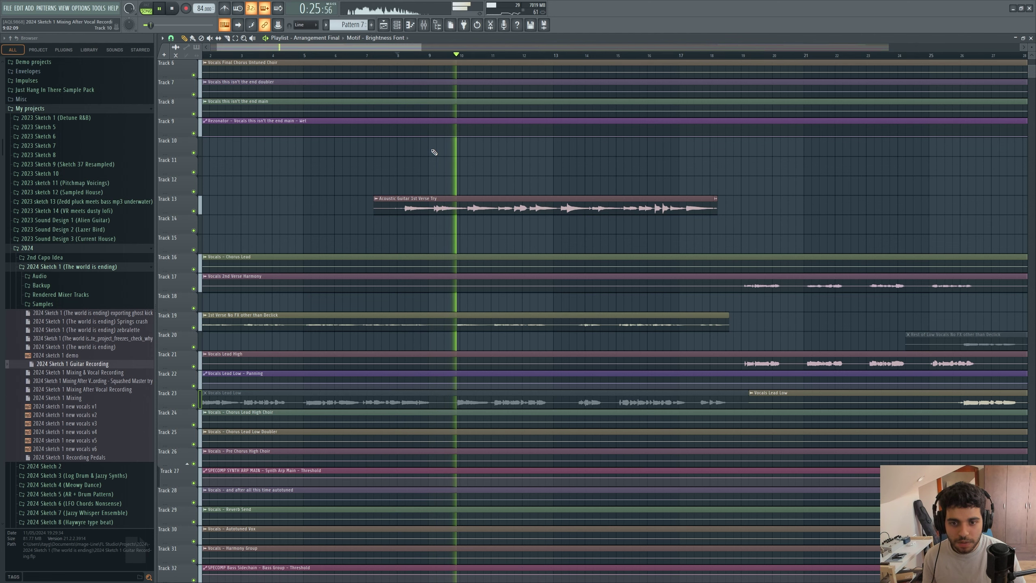
key(space)
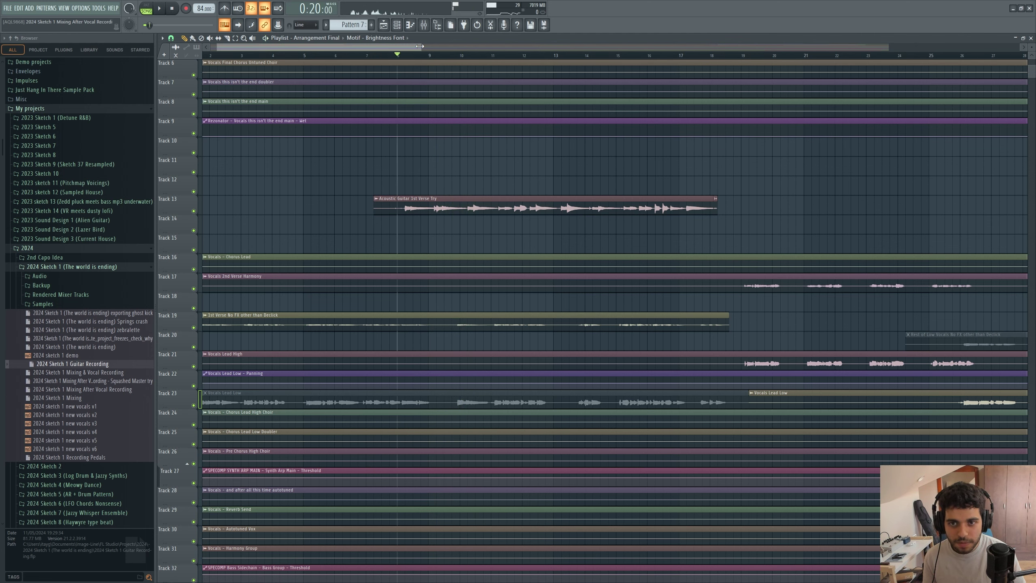
Place the playhead near the start of the Demo Choir Vocal Idea clip and bring that section into closer view.
scroll(428, 46, down, 5)
drag(411, 45, 485, 85)
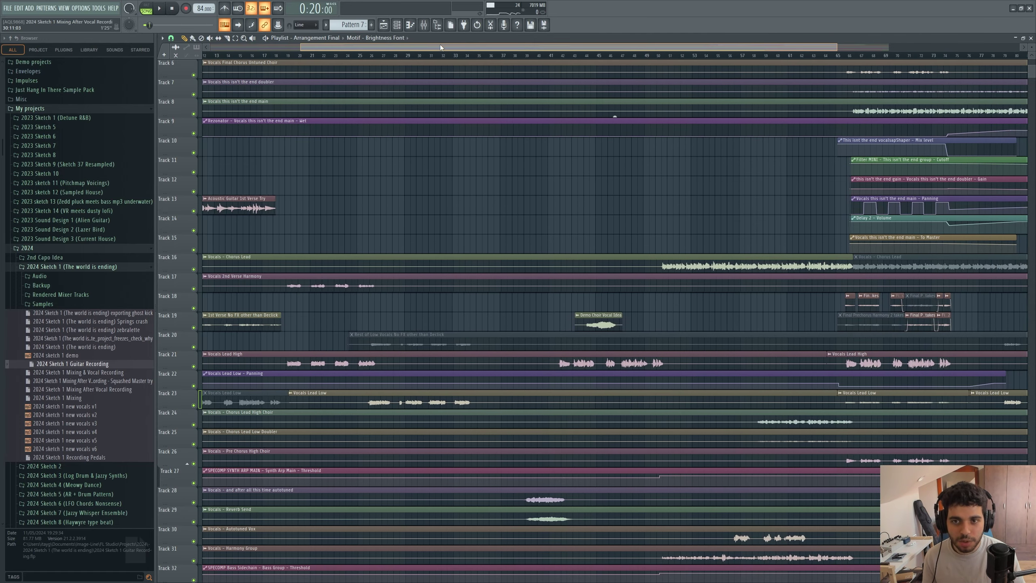
drag(441, 45, 501, 44)
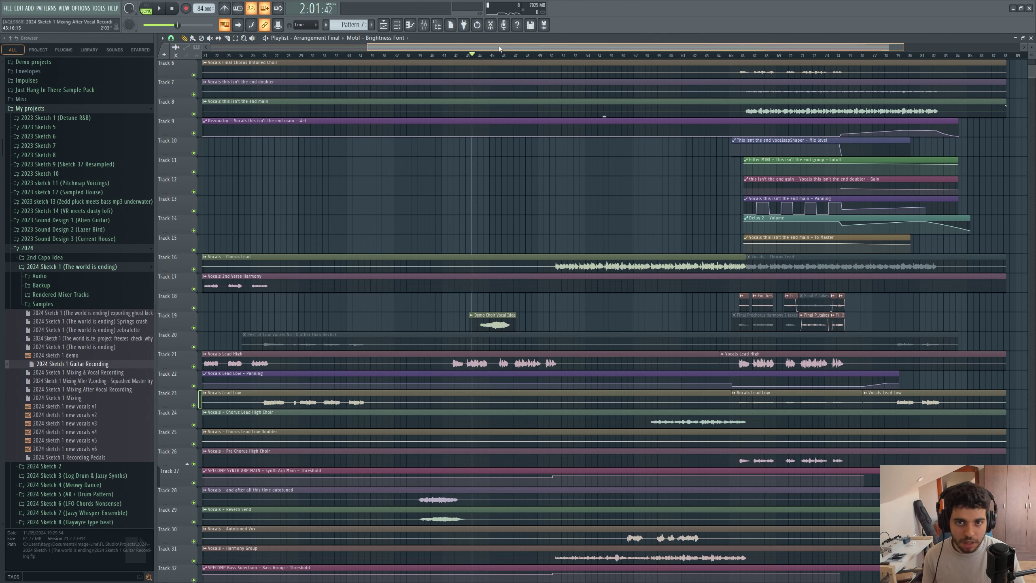
scroll(499, 45, up, 5)
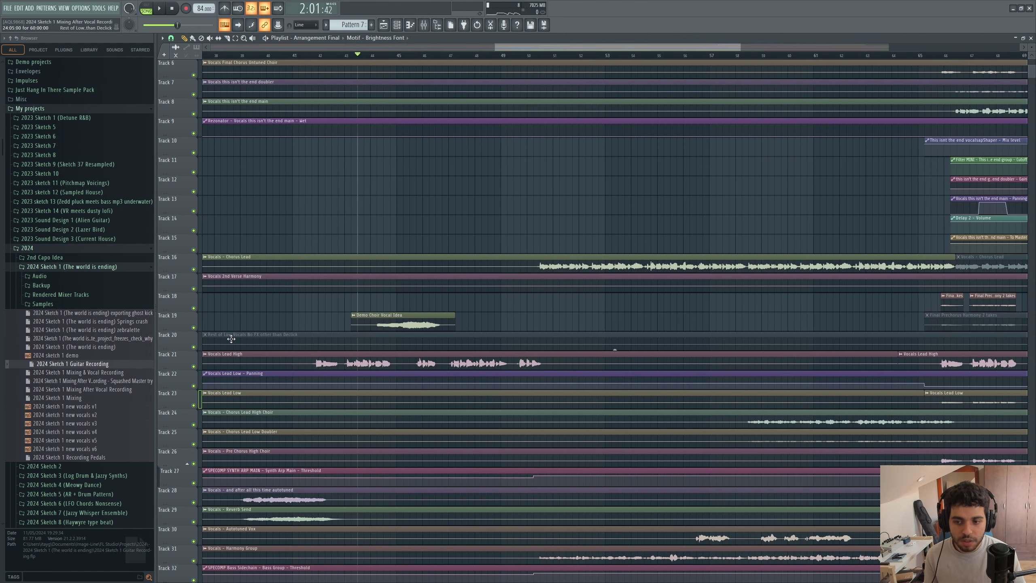
scroll(294, 312, up, 5)
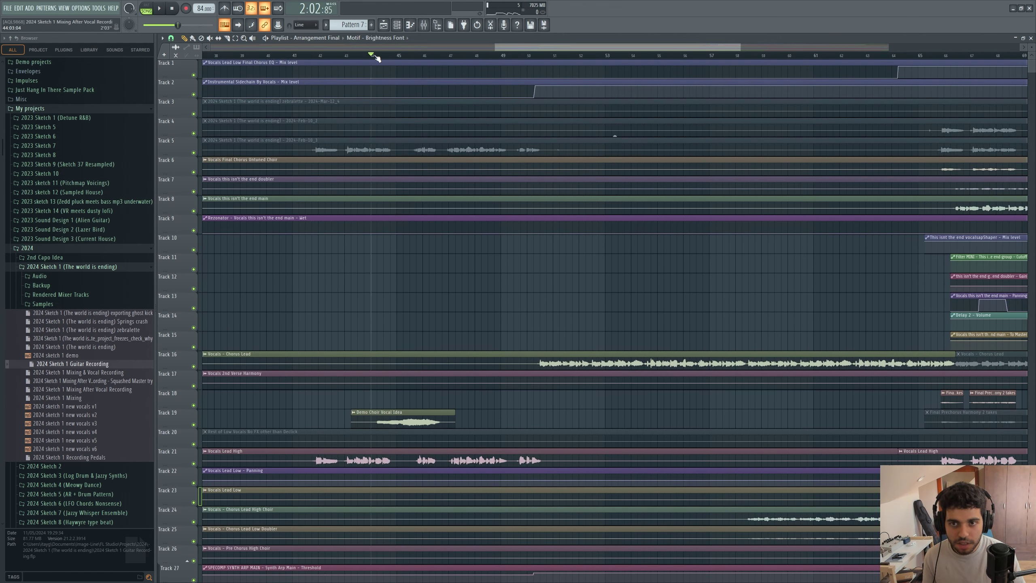
Solo the Motif - Analog Lab V track, play its first phrase, and stop.
scroll(387, 165, down, 20)
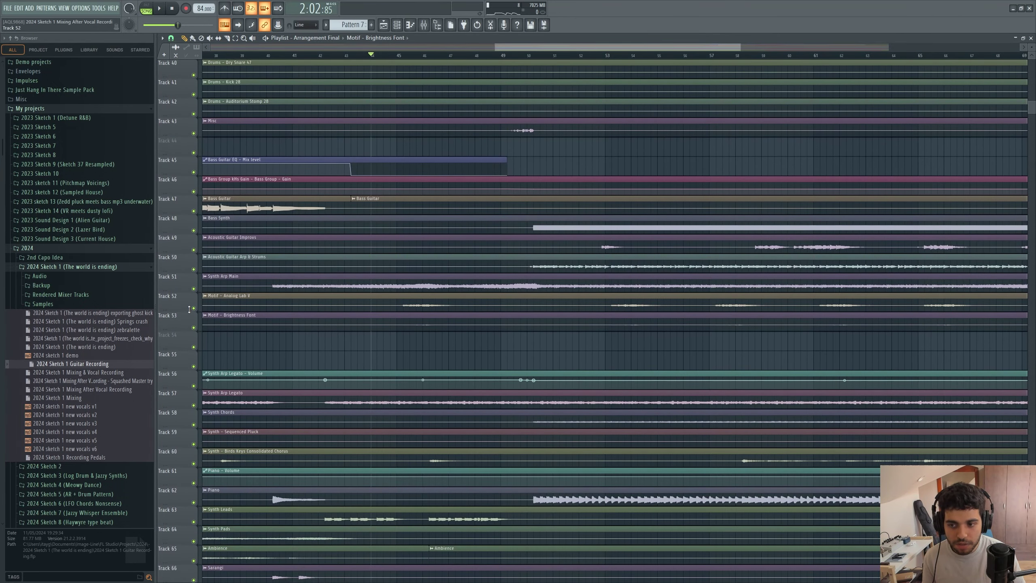
right_click(194, 308)
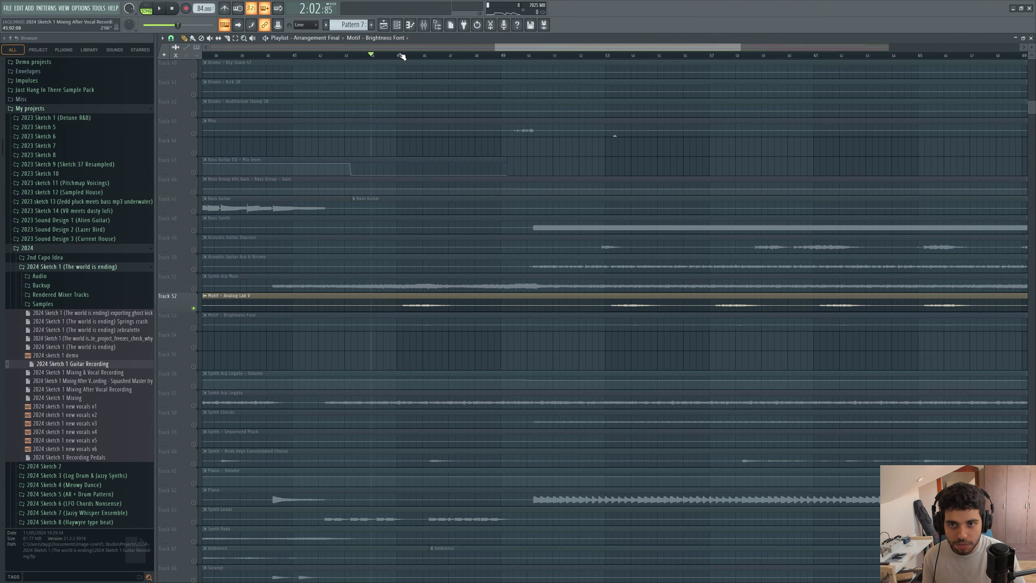
key(space)
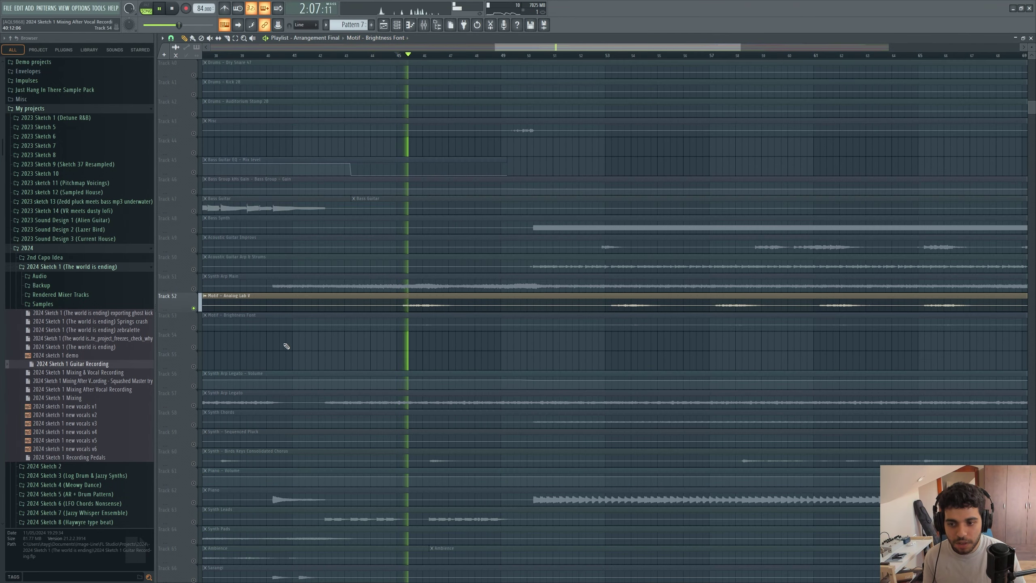
key(space)
Solo the Motif - Brightness Font track instead and play the same phrase, then stop.
right_click(194, 328)
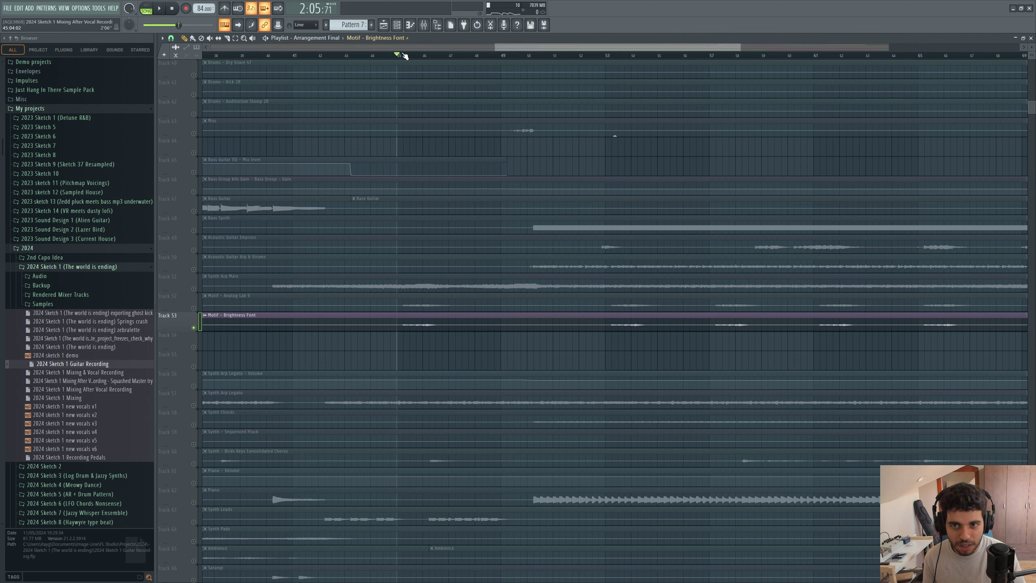
key(space)
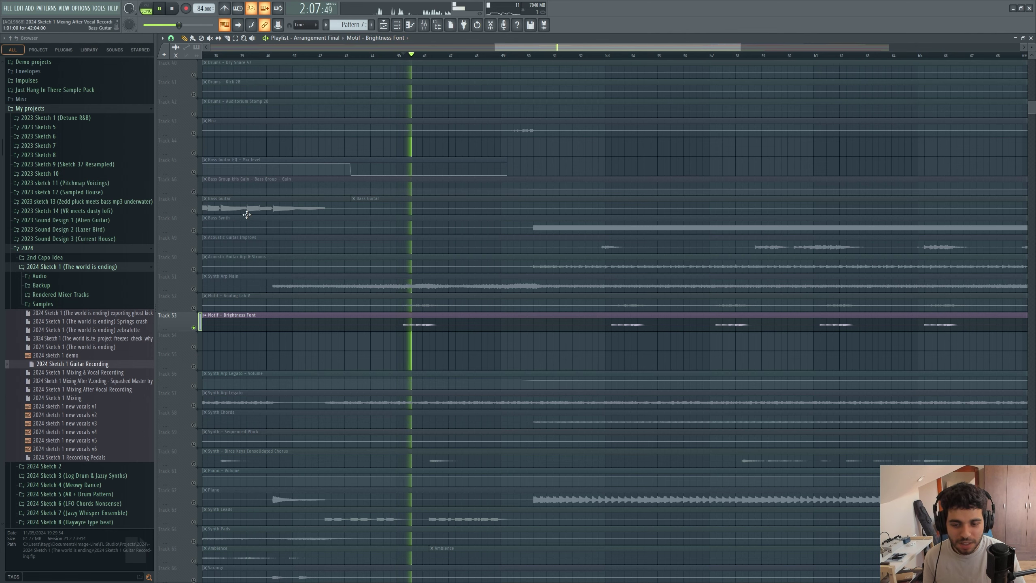
key(space)
Enable the Motif - Analog Lab V and Demo Choir Vocal Idea tracks too, then play the choir section and stop.
click(194, 308)
scroll(329, 309, up, 10)
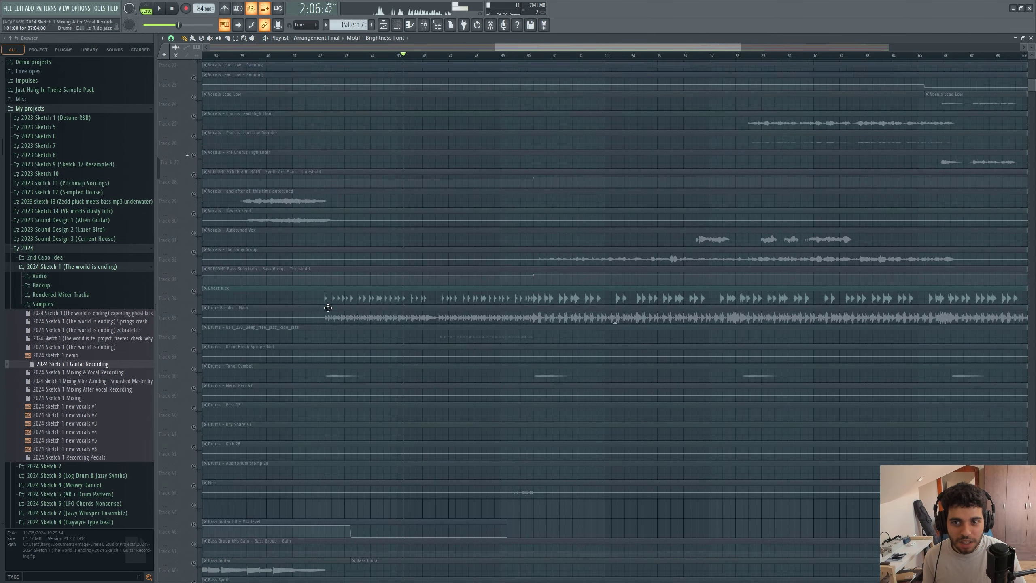
scroll(329, 309, up, 2)
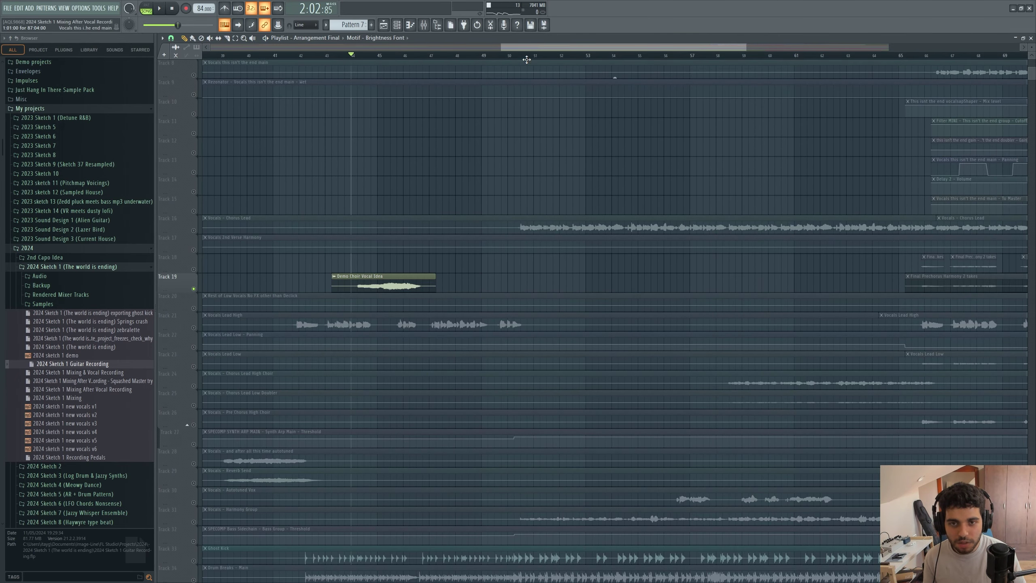
drag(523, 47, 529, 47)
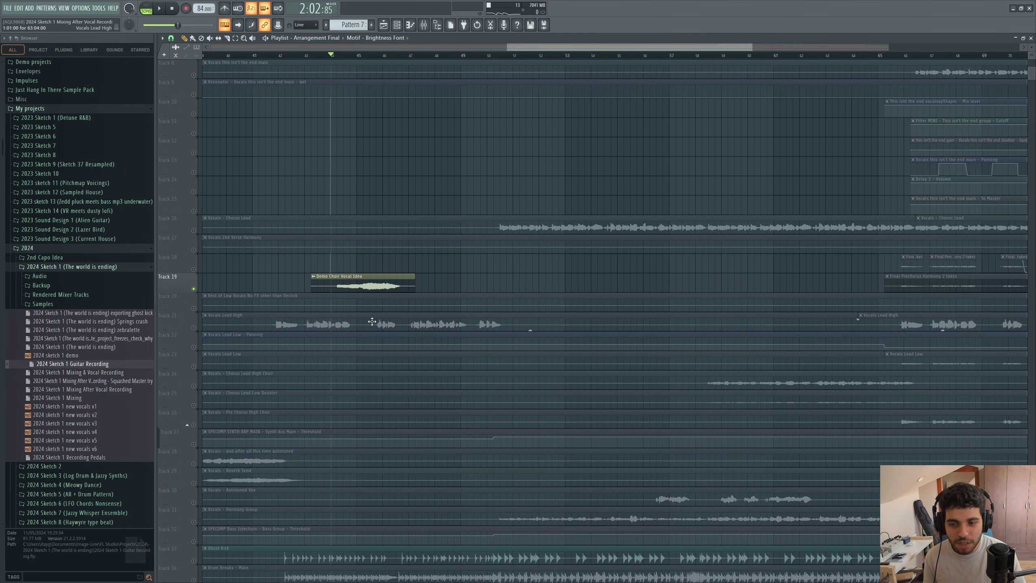
key(space)
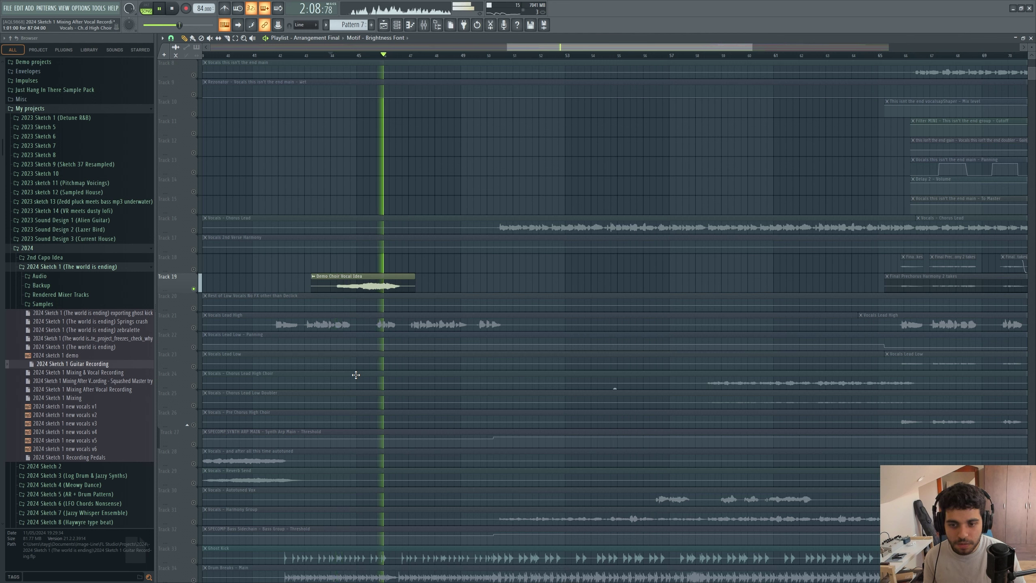
scroll(353, 370, down, 2)
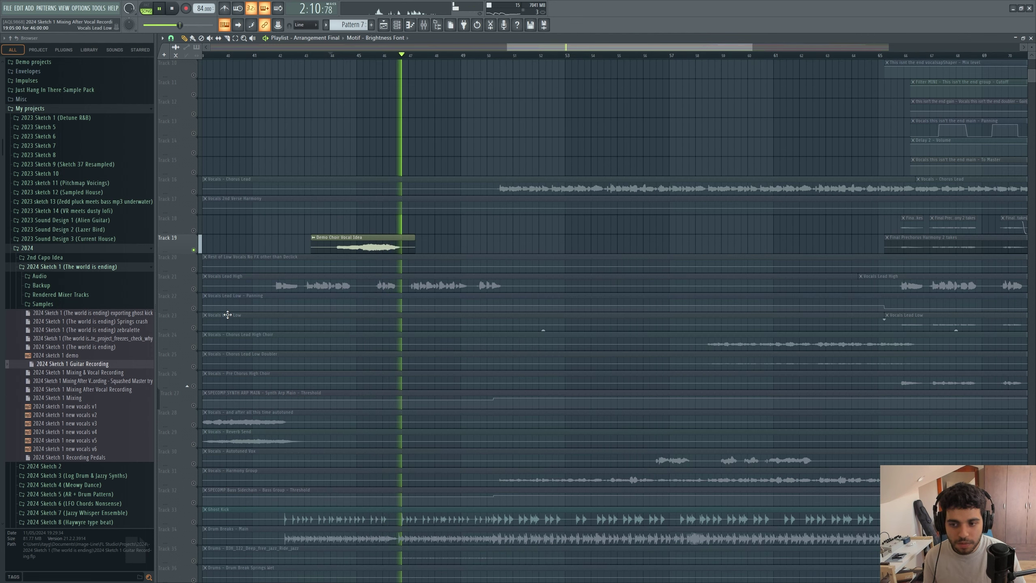
key(space)
Enable the Vocals Lead High, Drum Breaks - Main and Ghost Kick tracks and play the choir section with them.
click(194, 289)
drag(505, 47, 462, 47)
scroll(352, 442, down, 3)
click(194, 483)
click(195, 464)
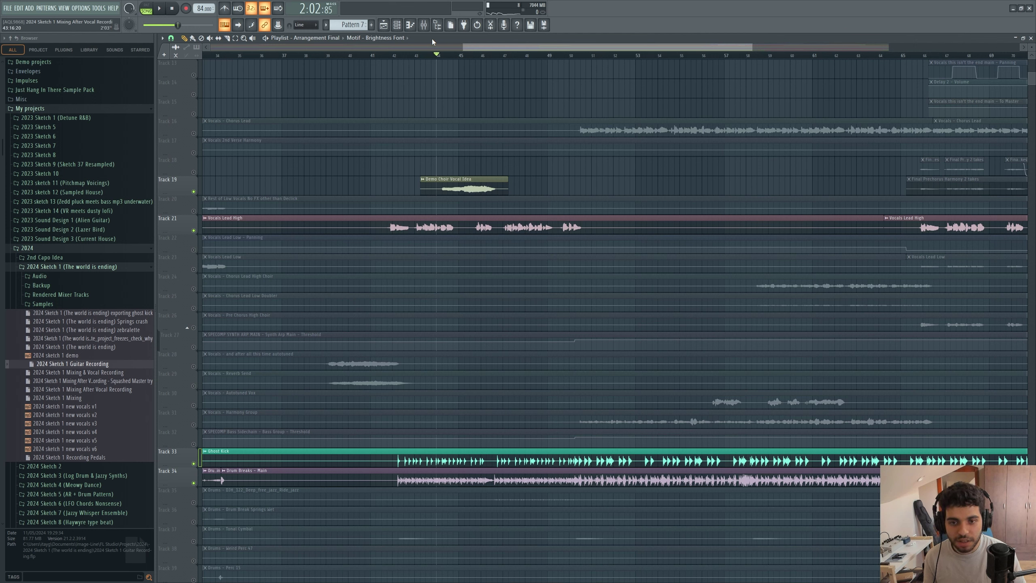
key(space)
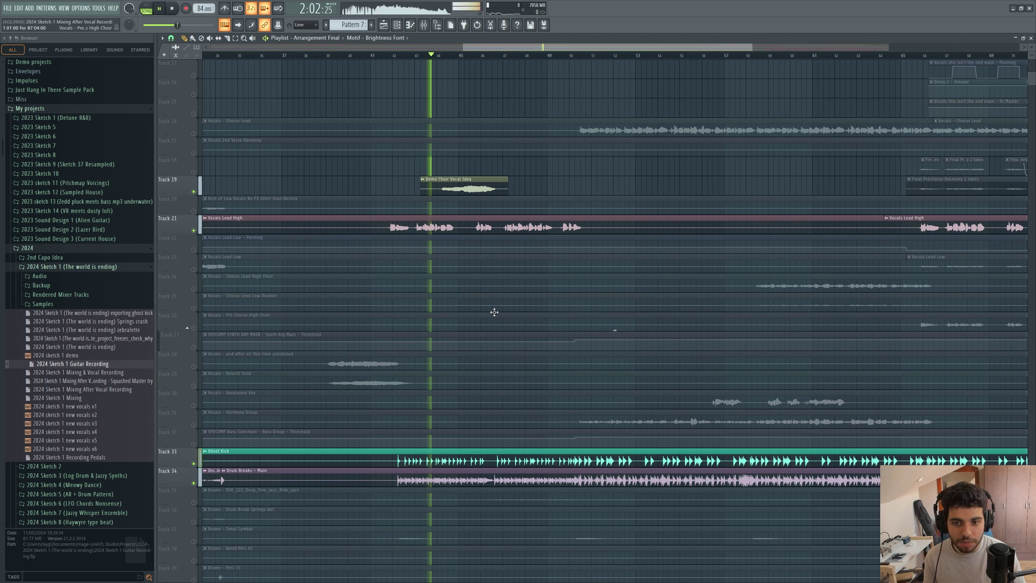
Bring the Synth Arp Main track into the mix during playback.
scroll(494, 312, down, 12)
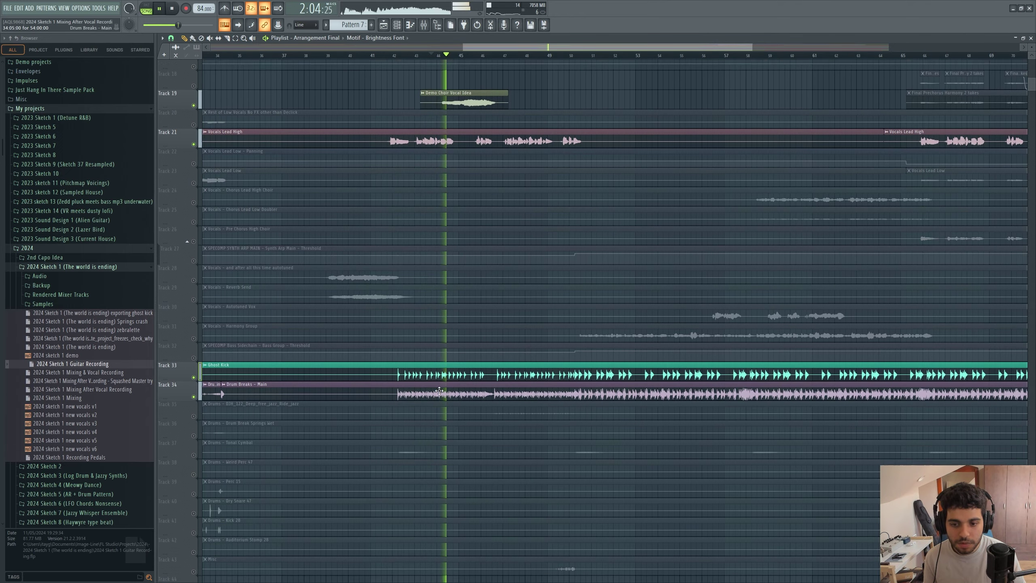
scroll(437, 397, down, 5)
click(194, 464)
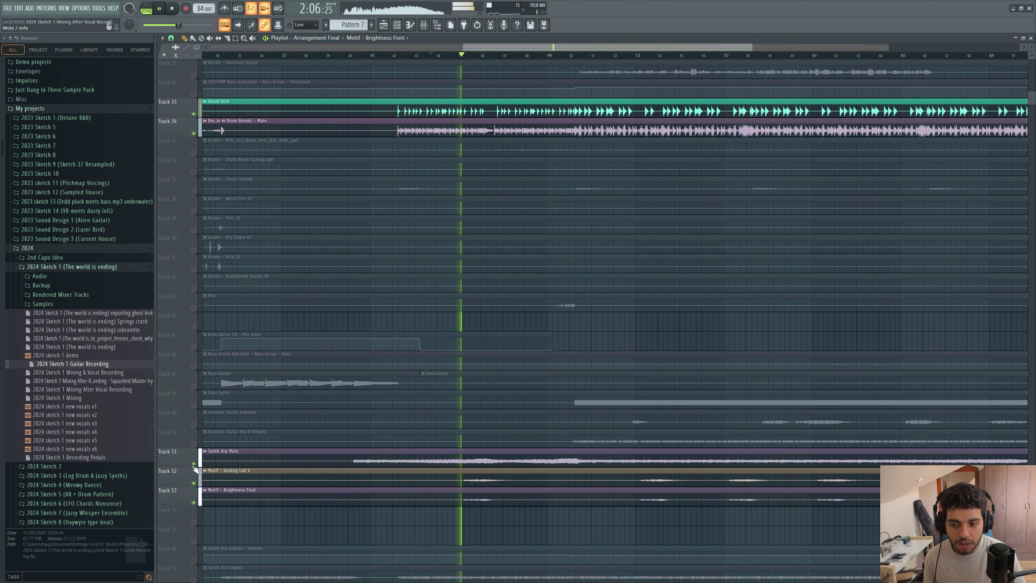
Solo the Vocals Lead High track and play the final chorus section from bar 65.
scroll(473, 424, up, 3)
scroll(472, 424, up, 20)
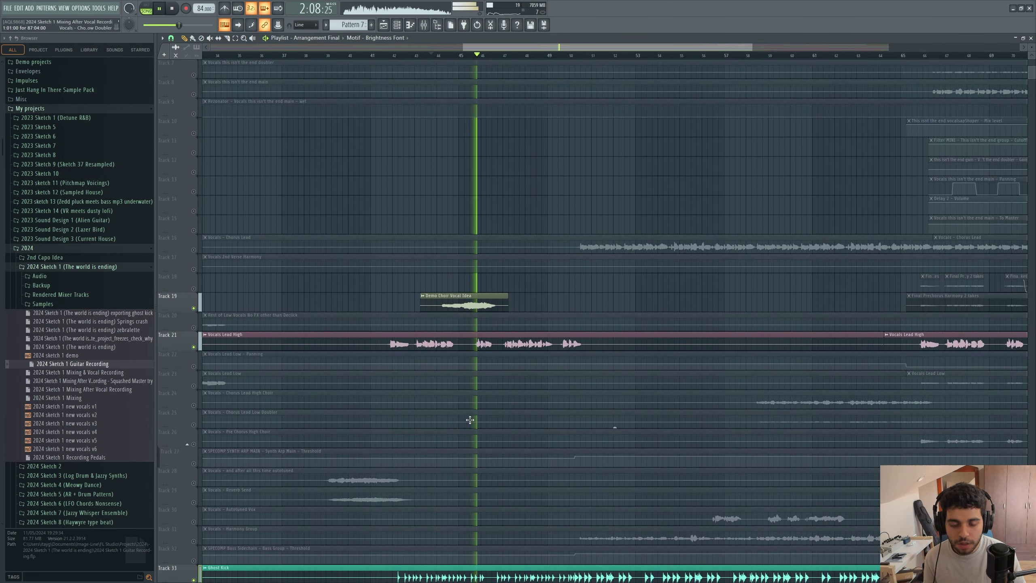
scroll(435, 334, up, 1)
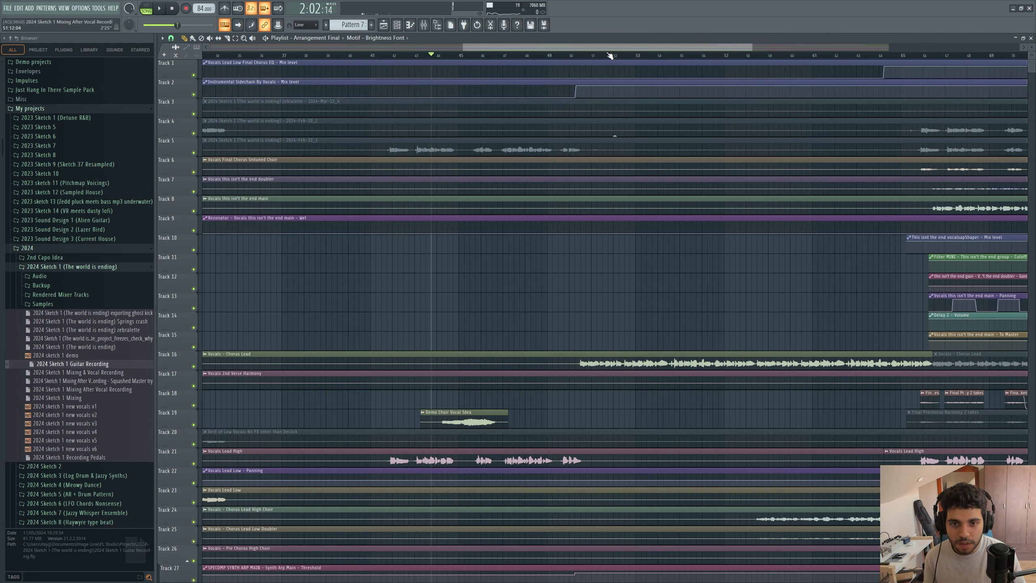
drag(576, 45, 739, 47)
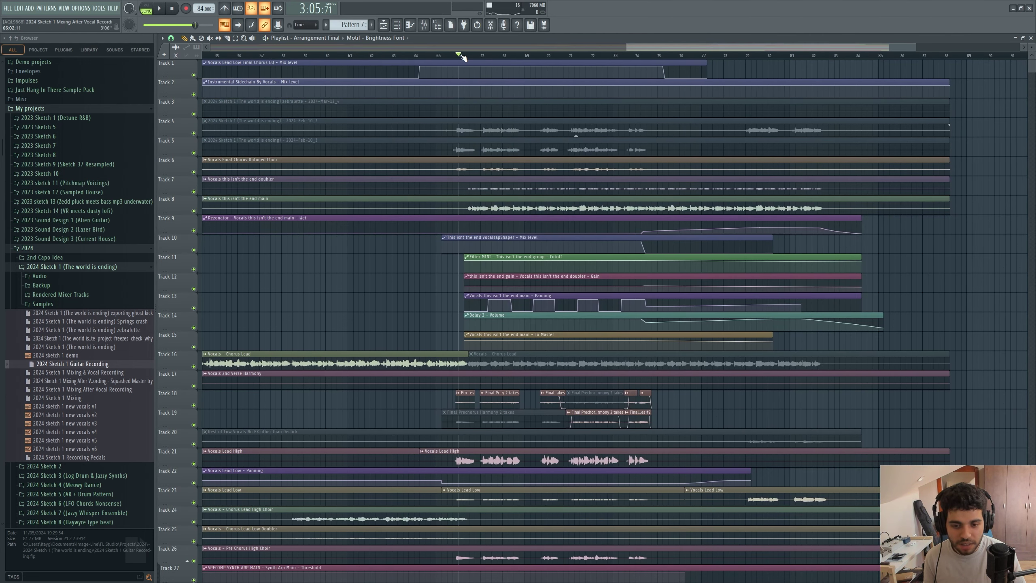
right_click(194, 464)
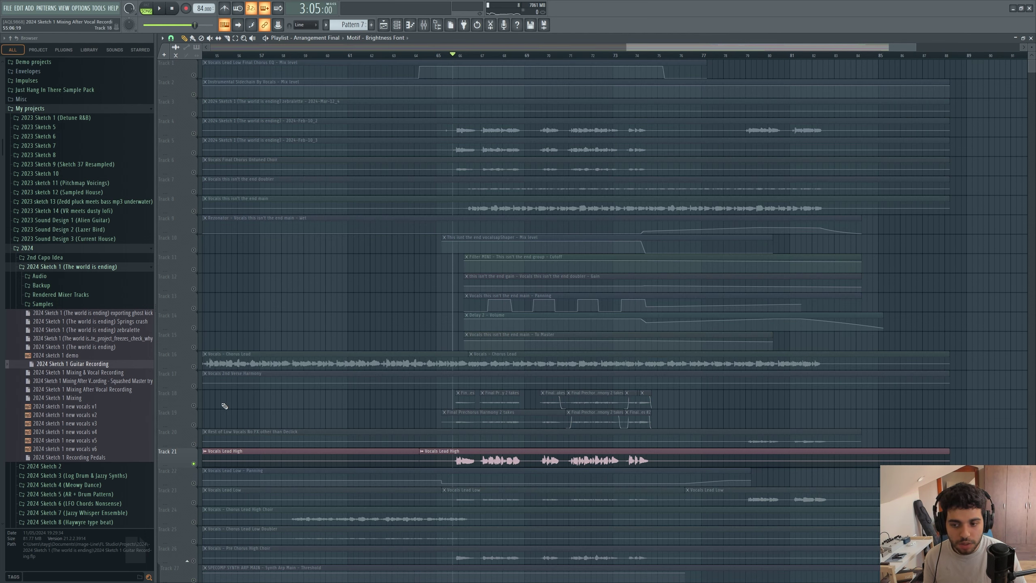
key(space)
Bring the two Final Prechorus Harmony tracks into the playing mix and continue playback from about bar 71.
click(194, 406)
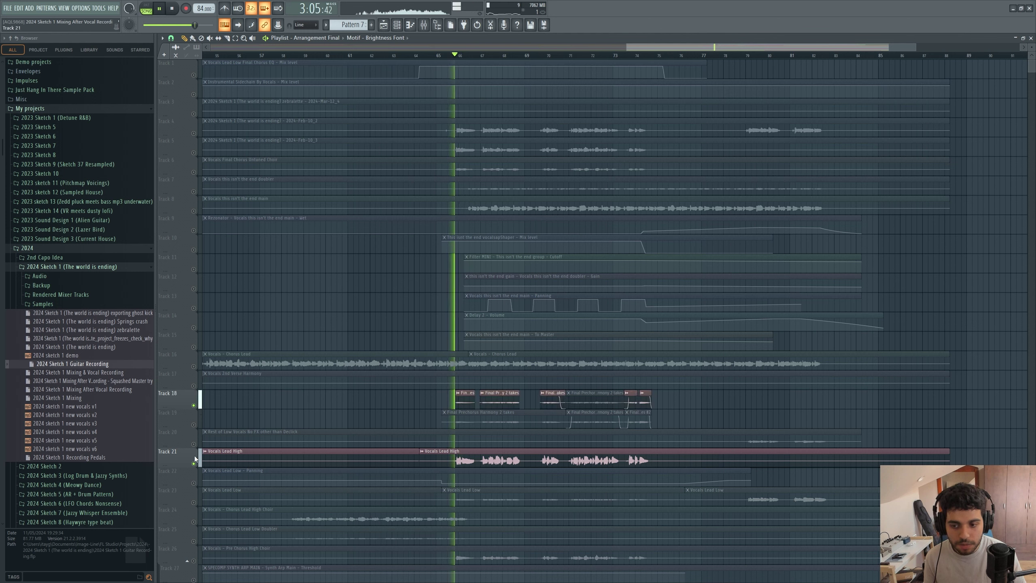
click(194, 425)
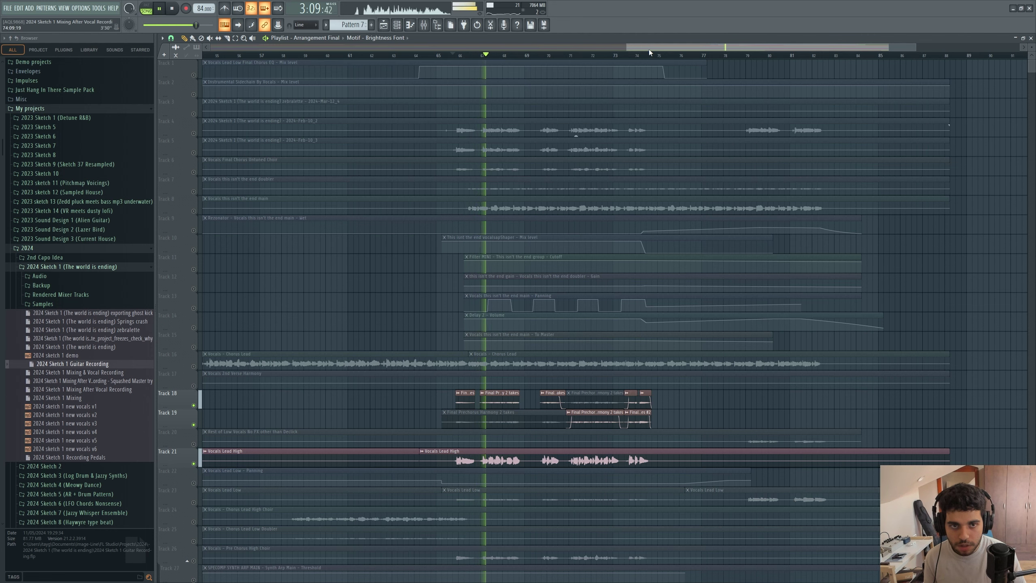
drag(650, 48, 669, 48)
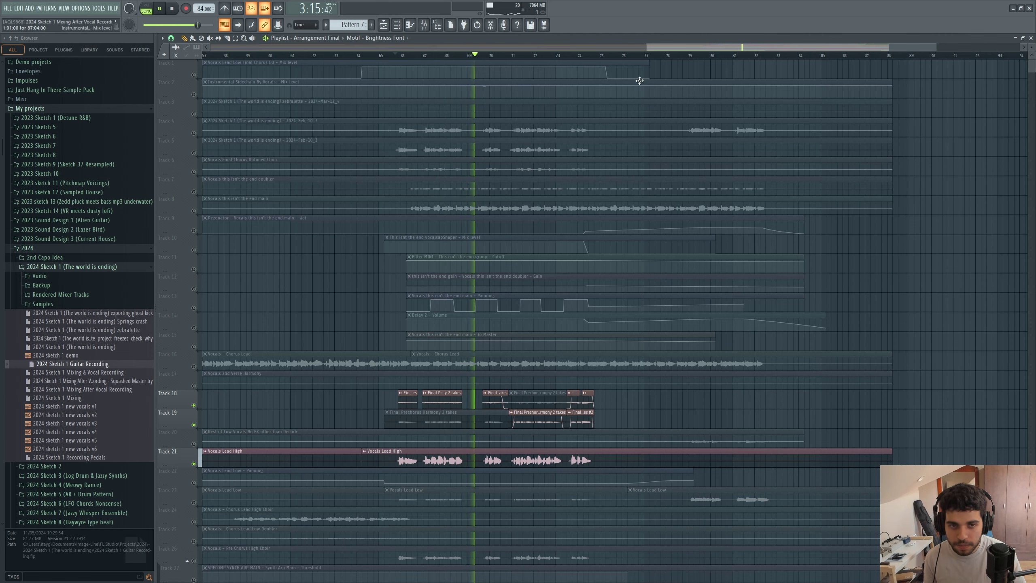
drag(654, 47, 679, 46)
click(479, 56)
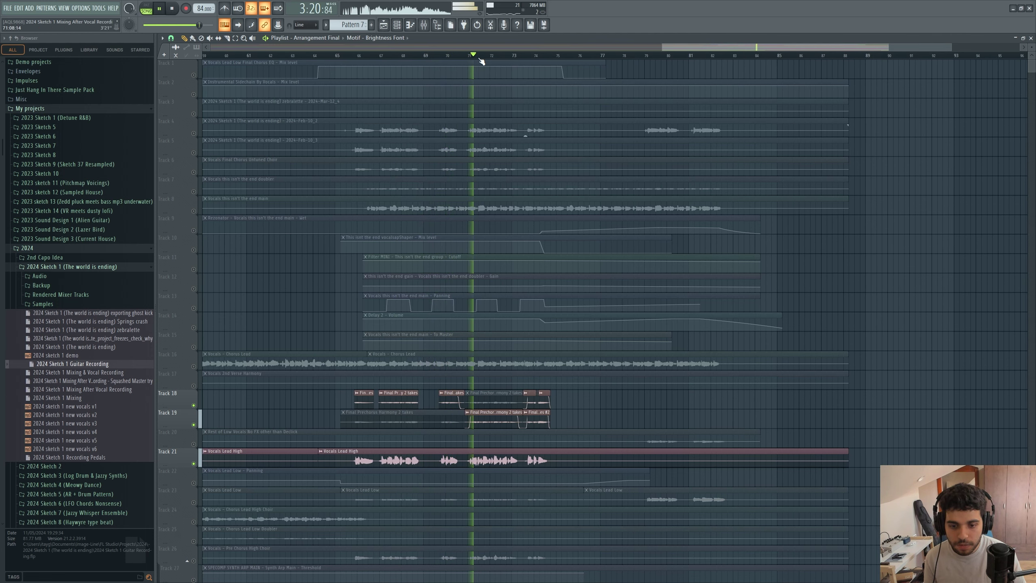
Mute Vocals Lead High to hear the harmonies alone, restore it for comparison, then stop playback.
click(194, 463)
click(193, 463)
click(194, 464)
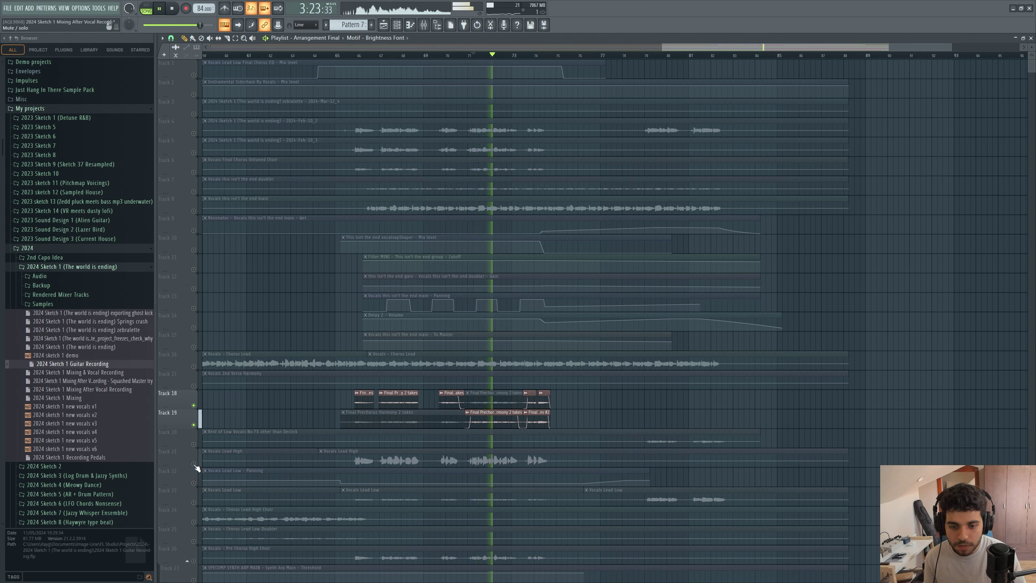
click(194, 464)
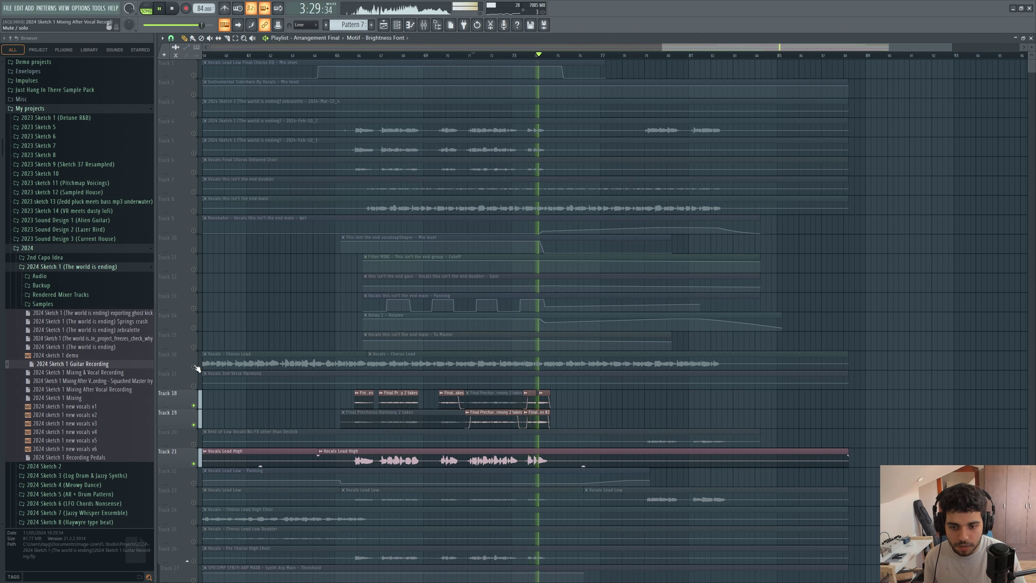
key(space)
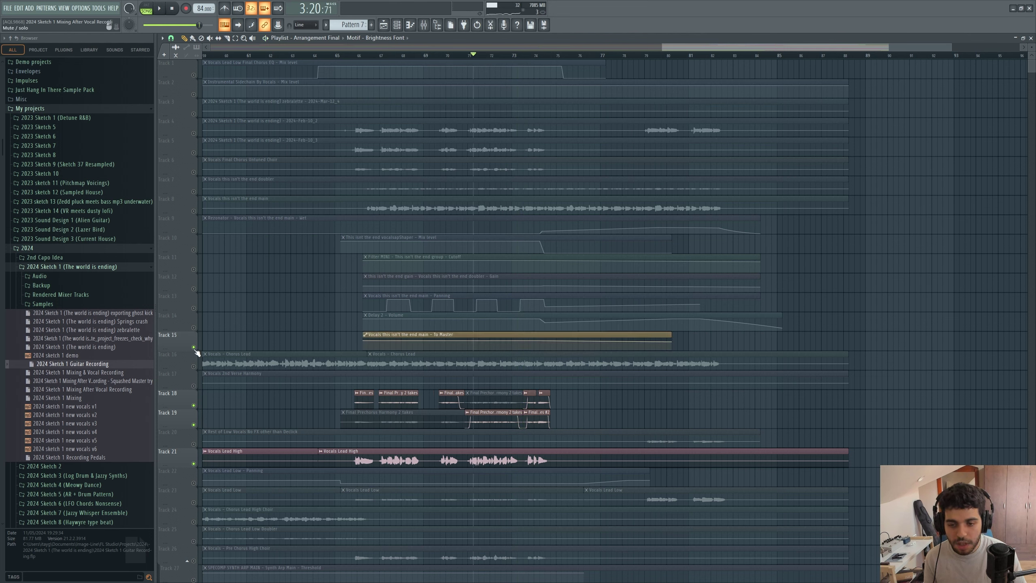
Clear the solo, solo the Vocals this isn't the end main track instead, and briefly play its opening.
right_click(194, 348)
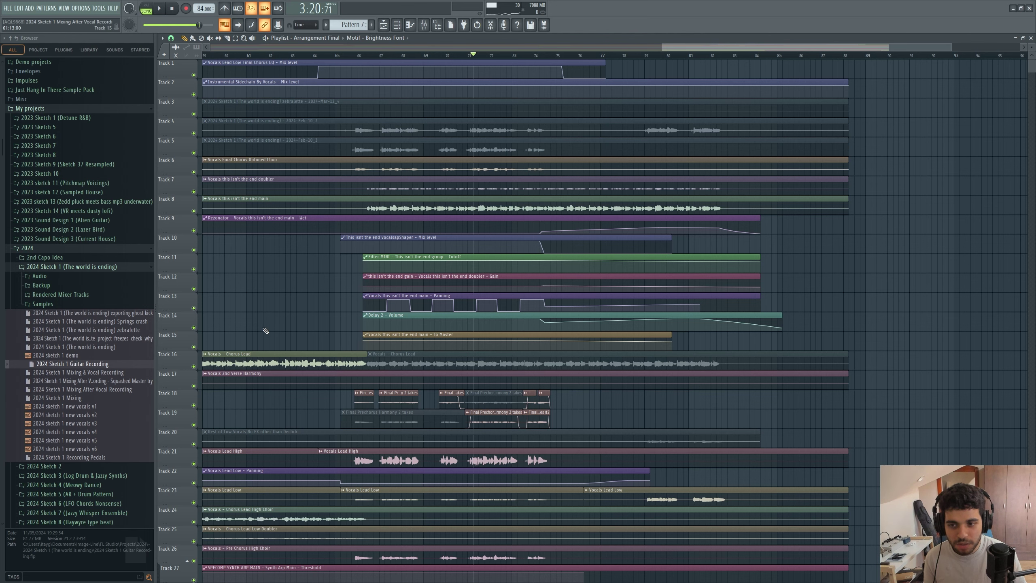
right_click(193, 211)
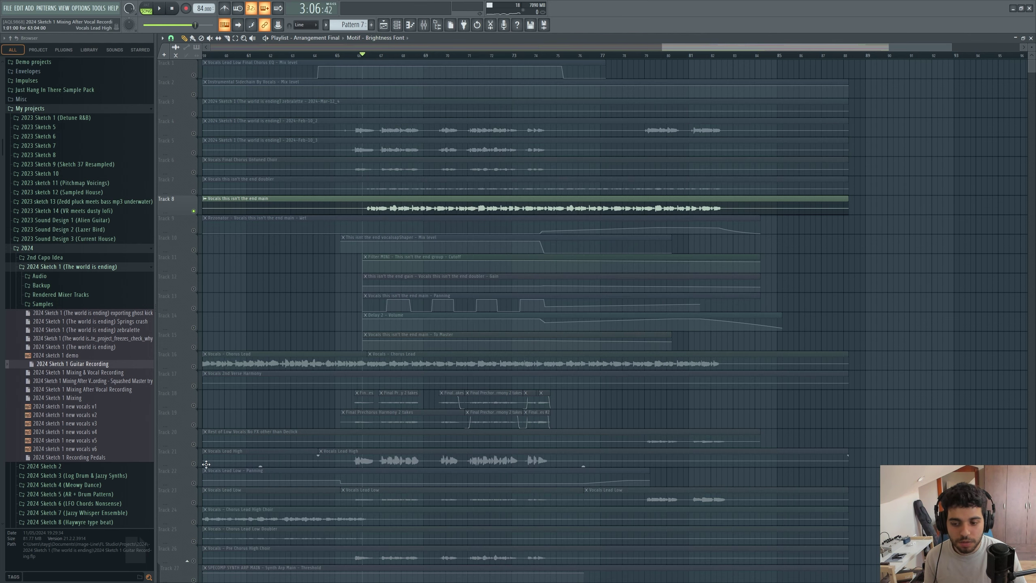
key(space)
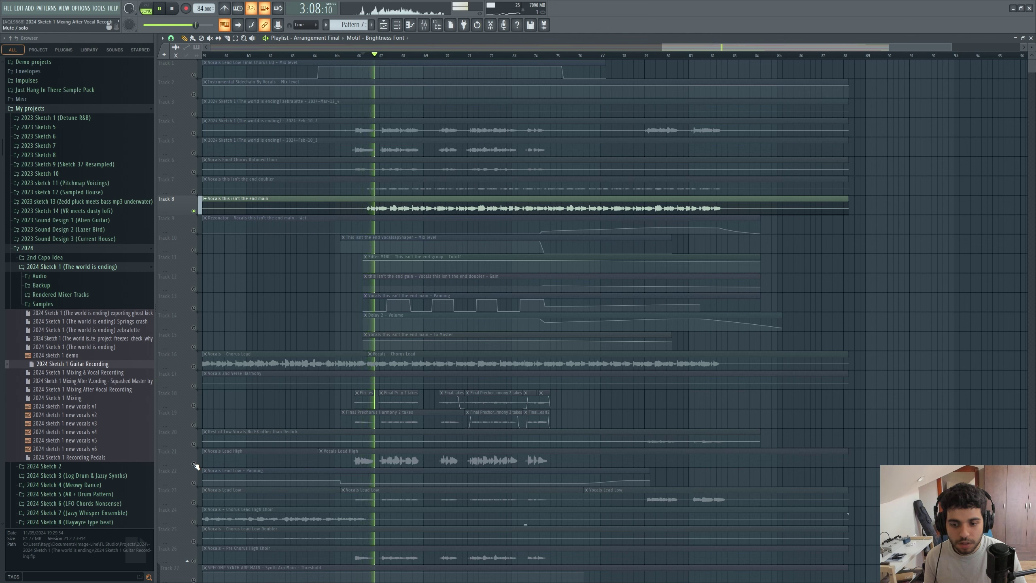
key(space)
Enable automation tracks 10 to 15 alongside the soloed this isn't the end vocal and play the section.
click(193, 250)
click(194, 269)
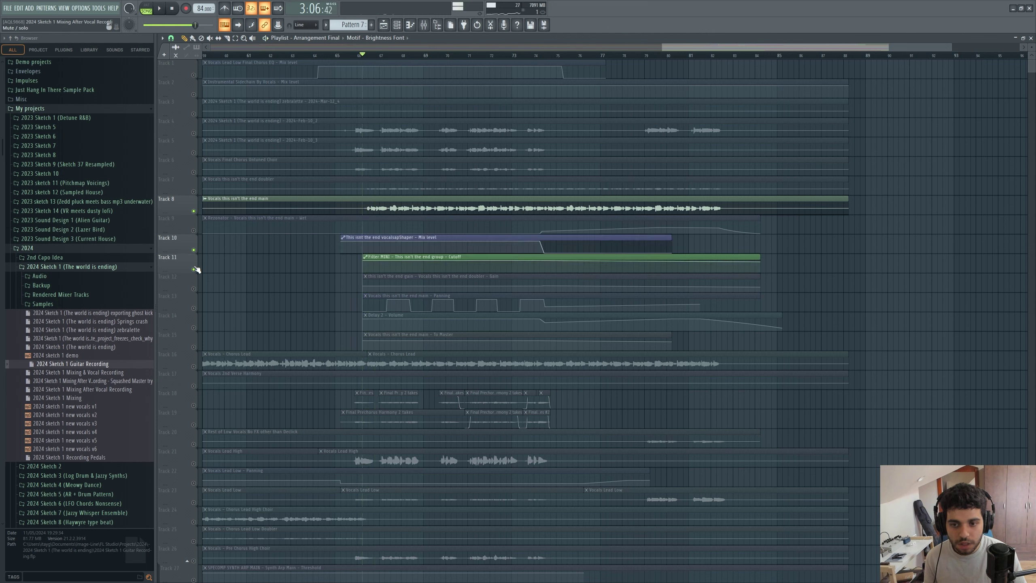
click(194, 289)
click(193, 308)
click(194, 327)
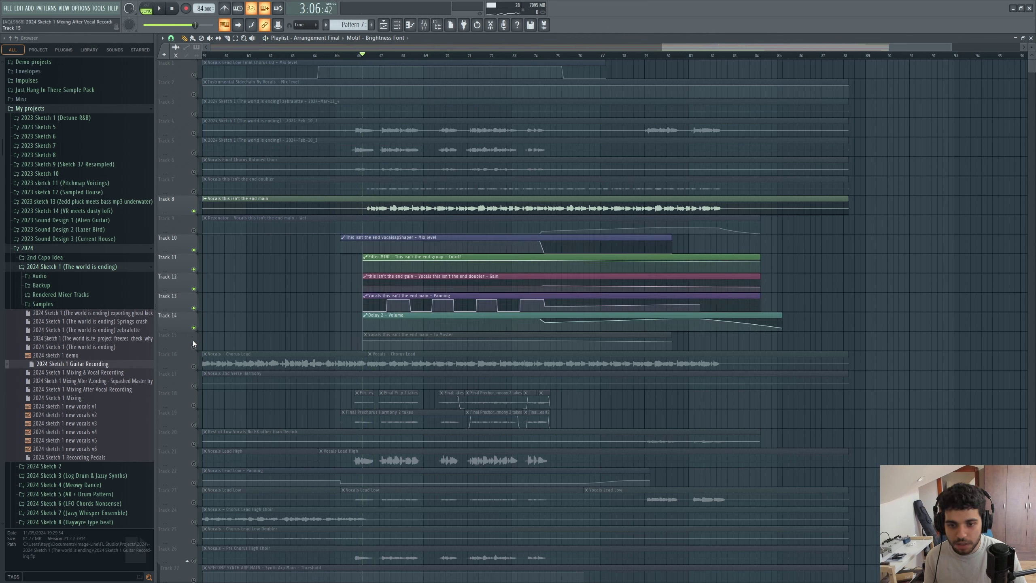
click(194, 347)
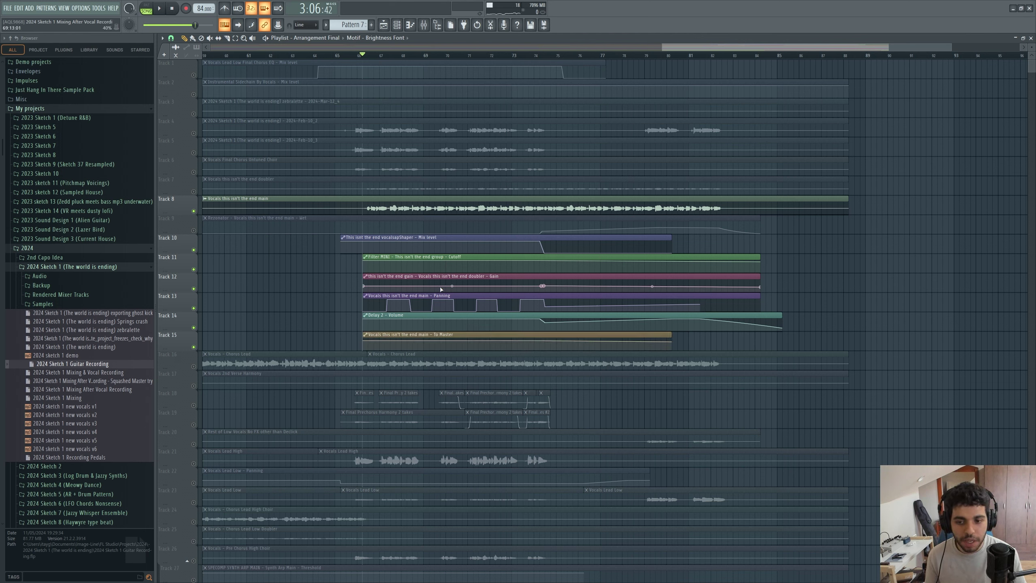
key(space)
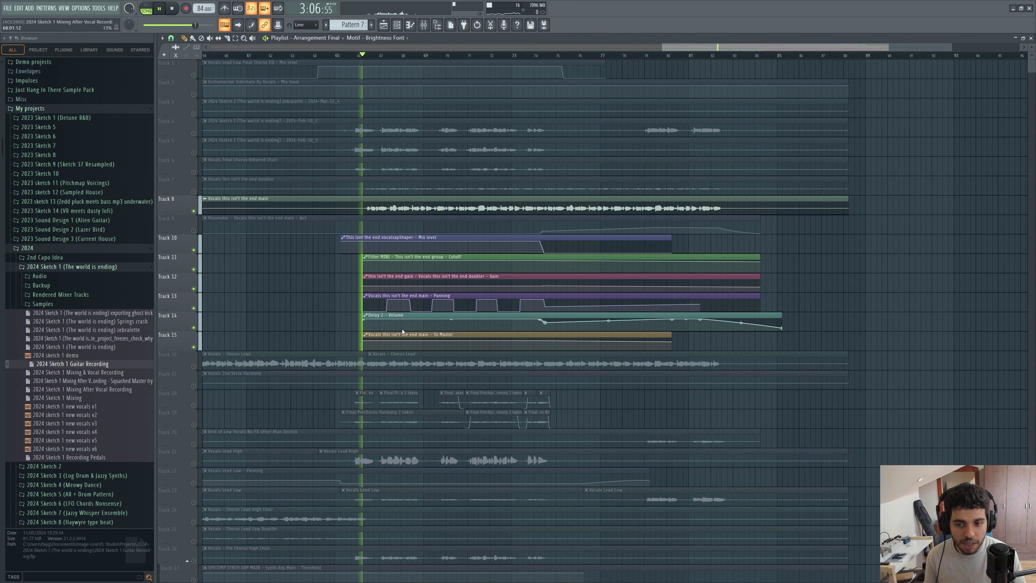
Bring Vocals Lead High, Vocals Lead Low, both Final Prechorus Harmony tracks and Pre Chorus High Choir into the playing mix.
click(193, 463)
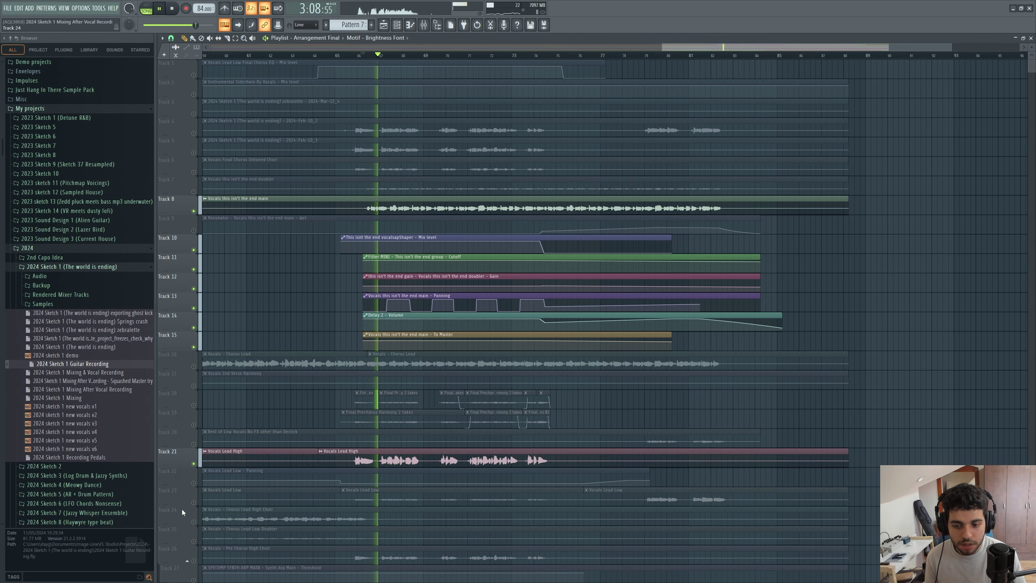
click(193, 502)
scroll(192, 504, down, 3)
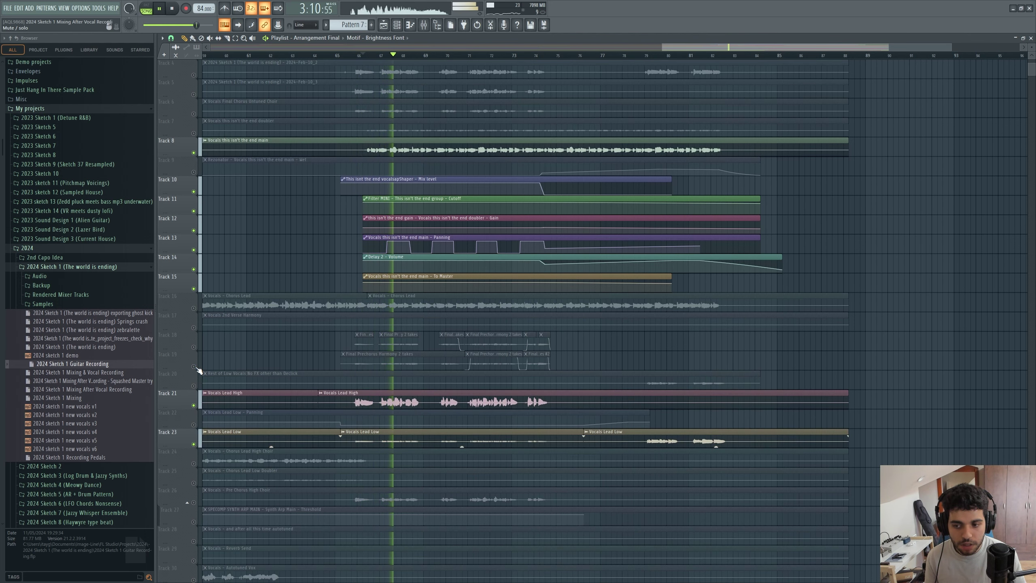
click(194, 367)
click(193, 347)
click(193, 502)
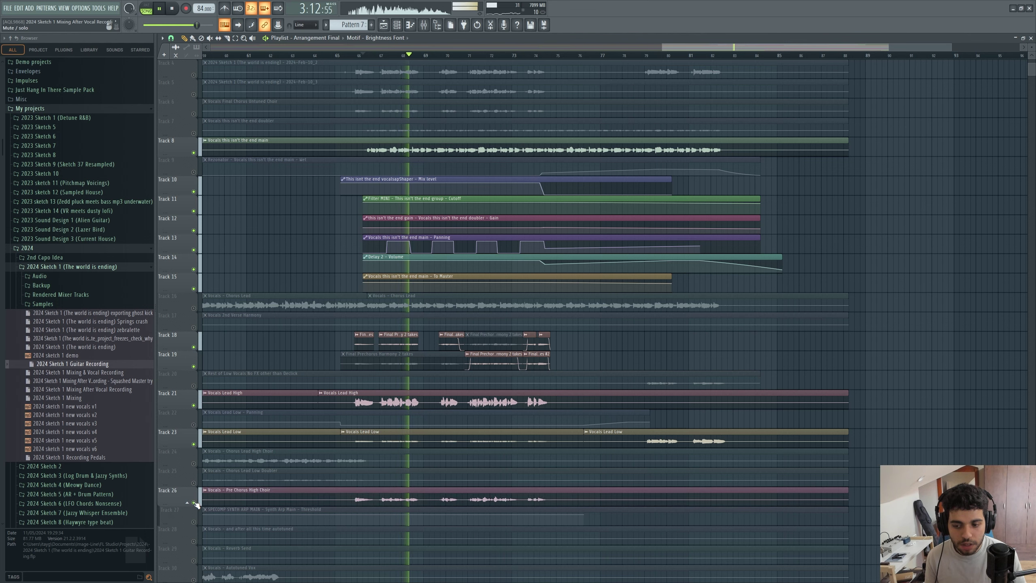
Add the this isn't the end doubler and the Rezonator wet automation tracks to the playing mix, then stop.
scroll(363, 486, up, 3)
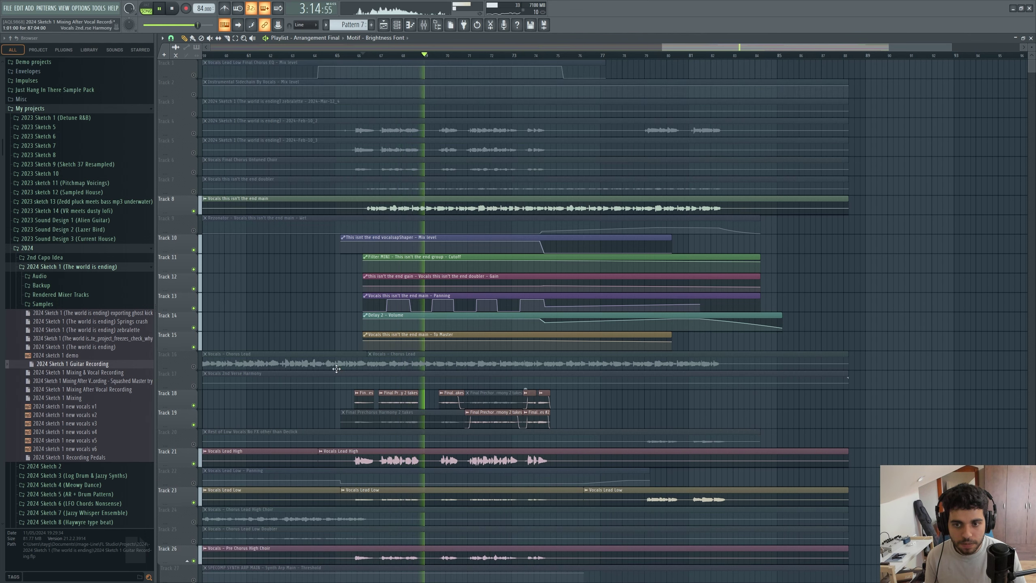
click(193, 191)
click(194, 230)
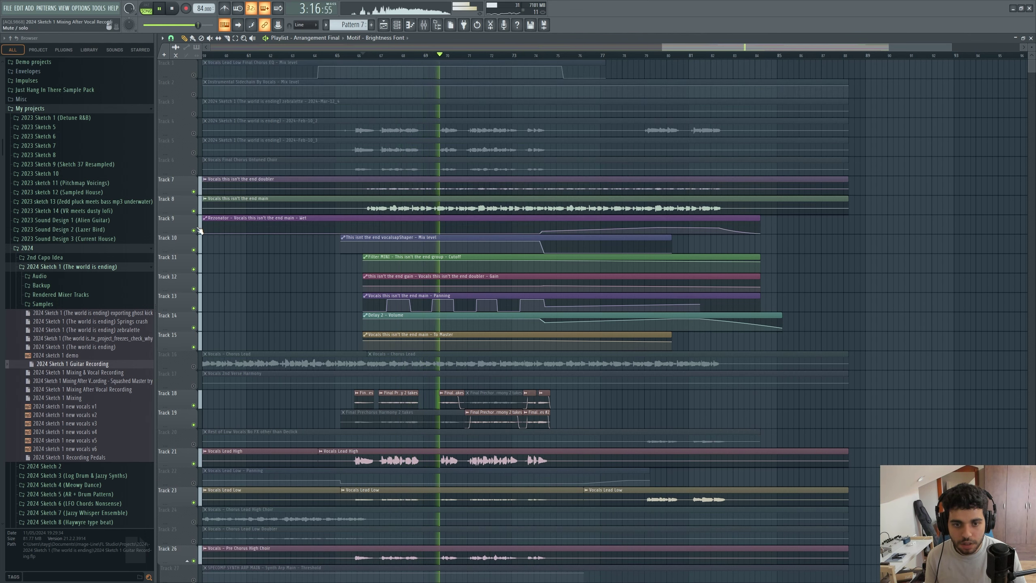
drag(715, 45, 738, 45)
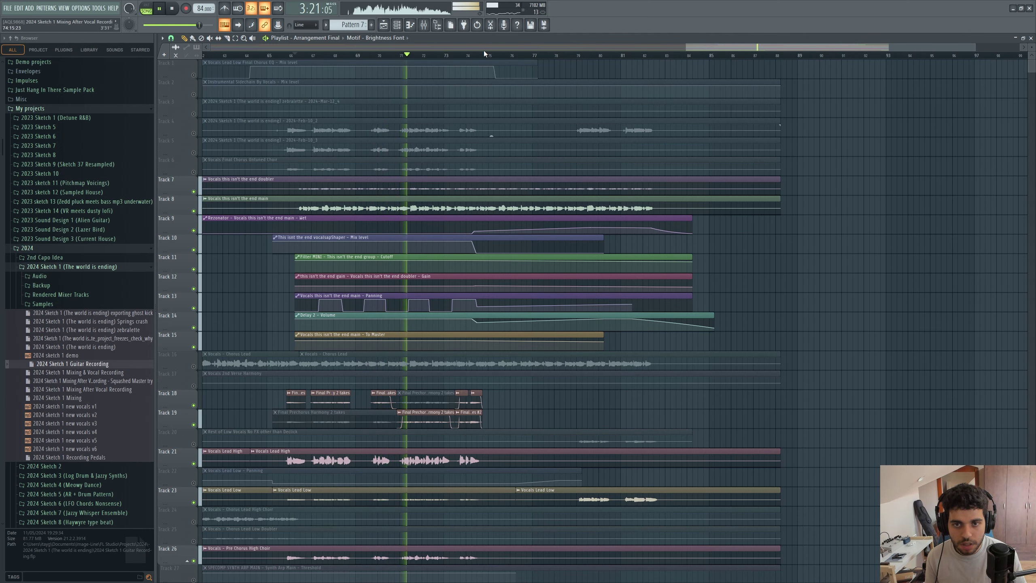
key(space)
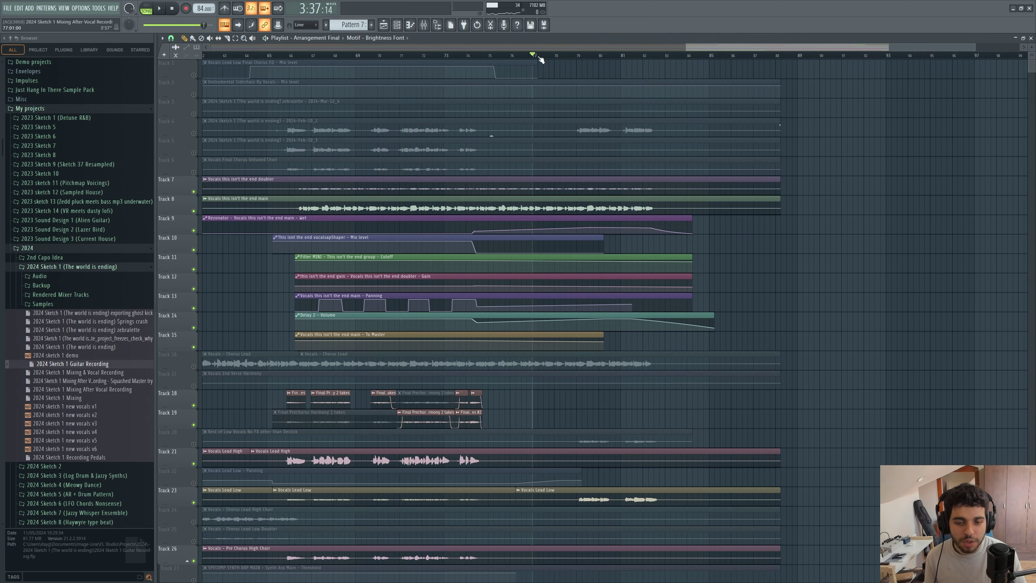
Open the Rezonator effect on the Vocals this isn't the end main mixer insert and examine its settings.
key(F9)
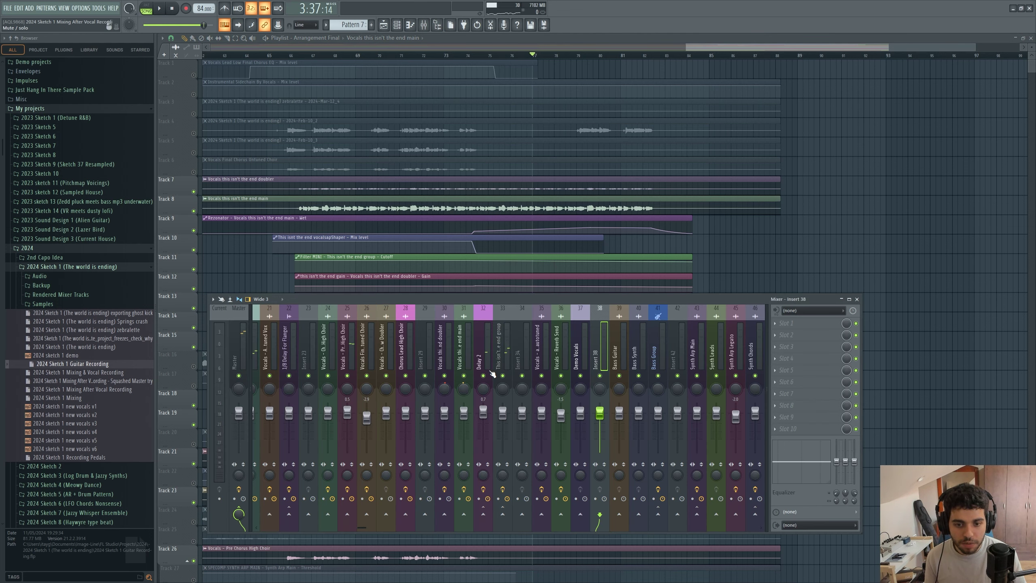
key(space)
click(463, 353)
key(space)
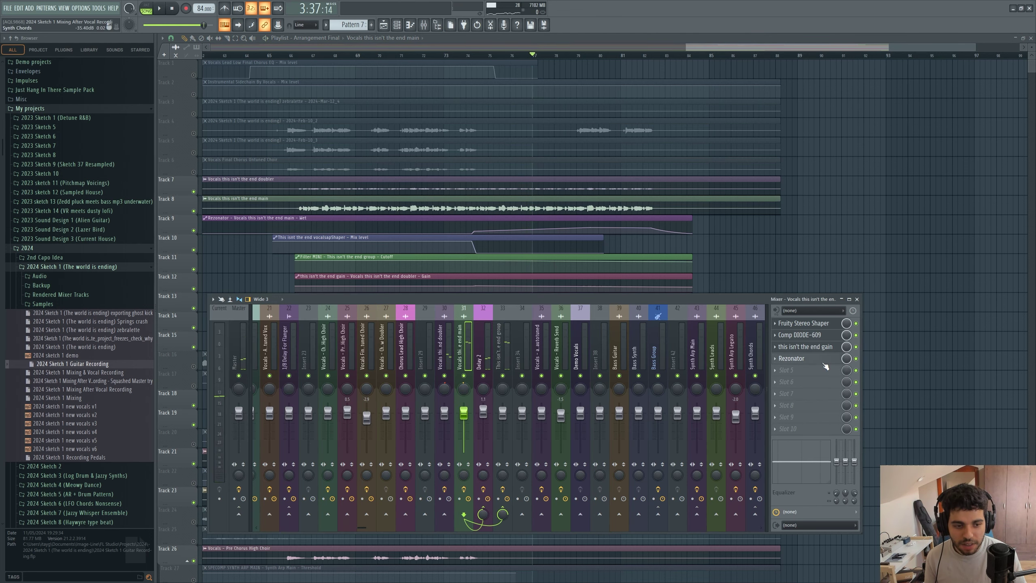
click(808, 360)
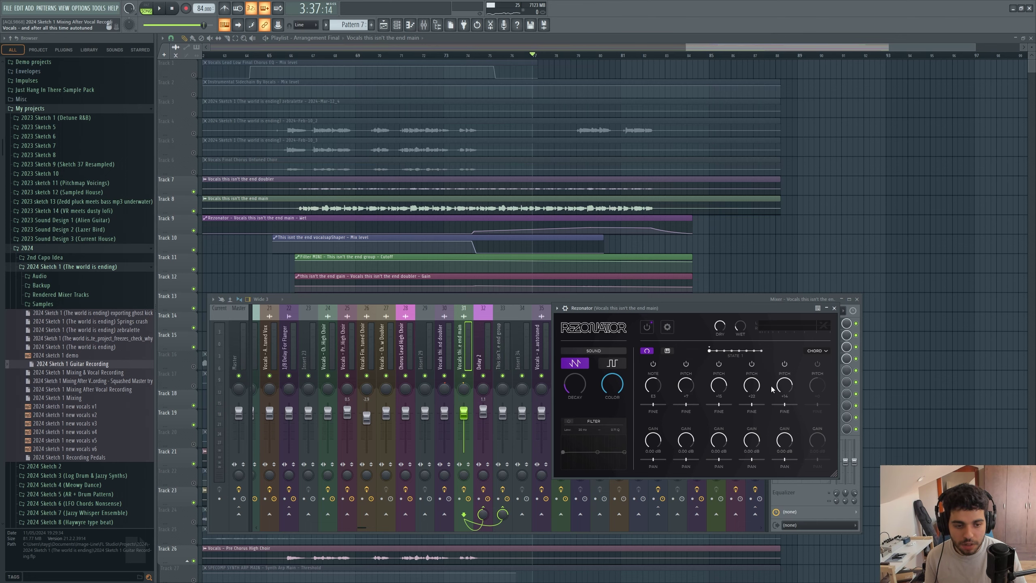
drag(738, 305, 485, 291)
click(739, 289)
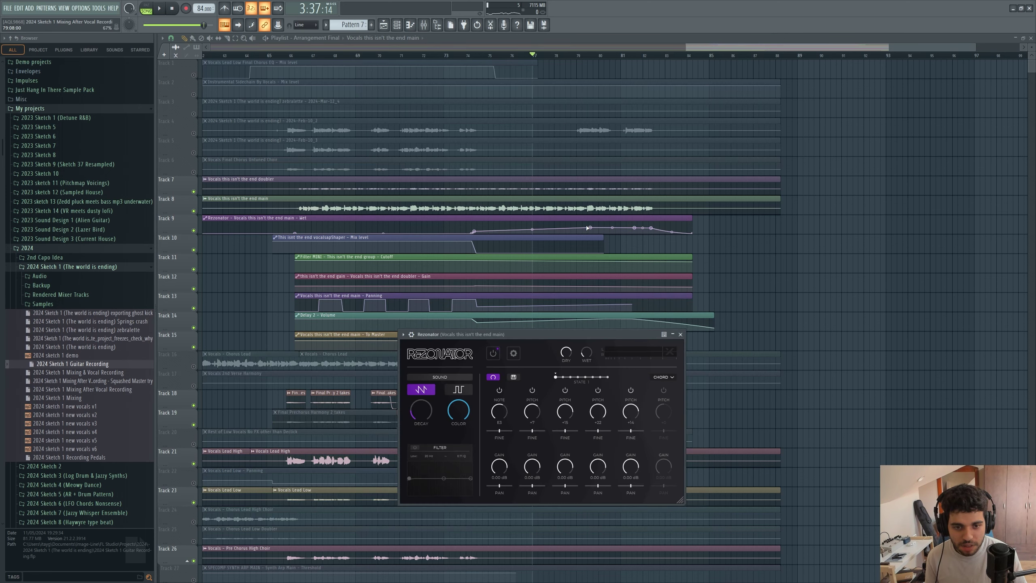
Play the outro from about bar 79 with Vocals Lead Low muted, then stop and re-enable that track.
click(580, 58)
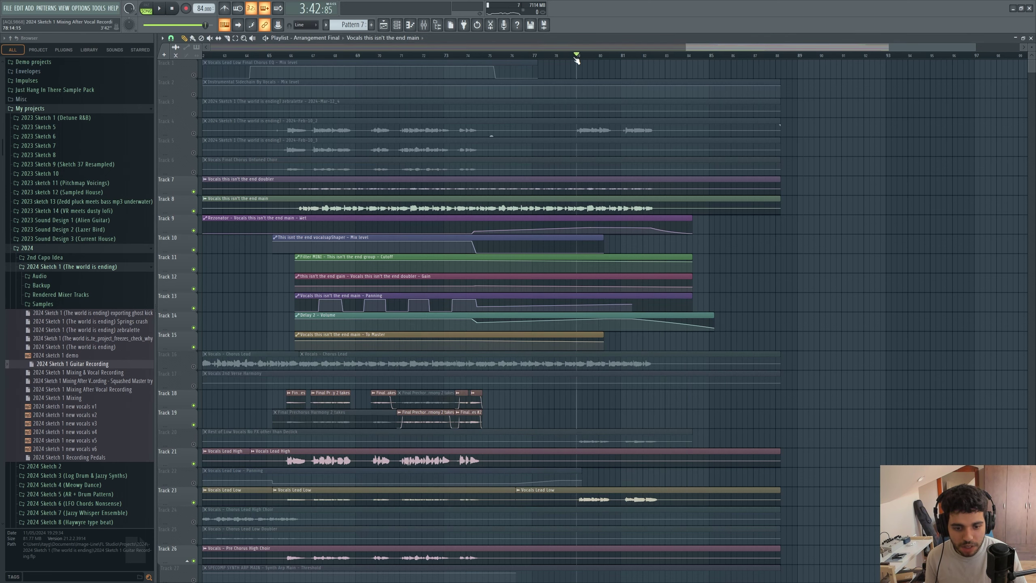
key(space)
click(195, 503)
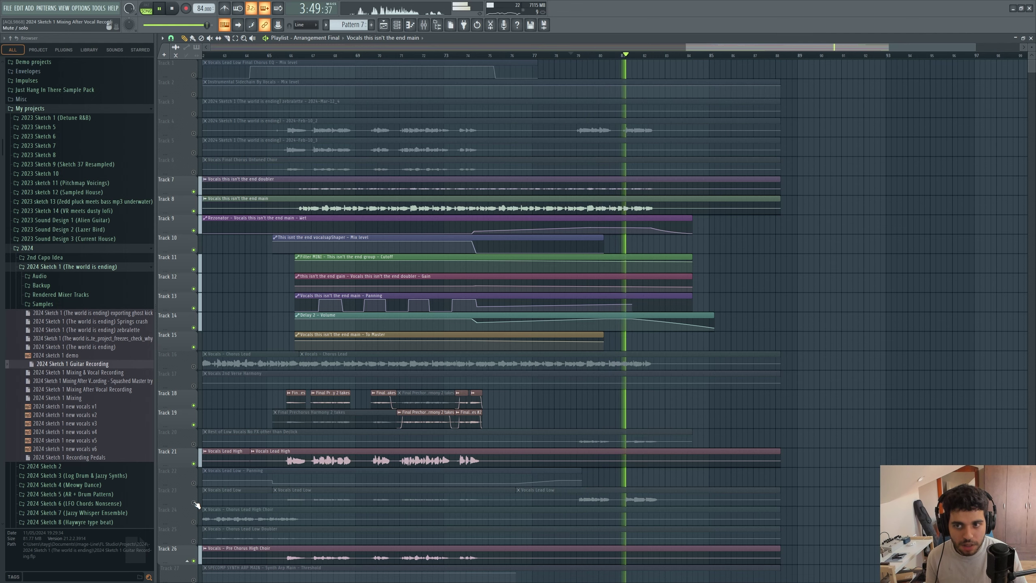
key(space)
click(194, 503)
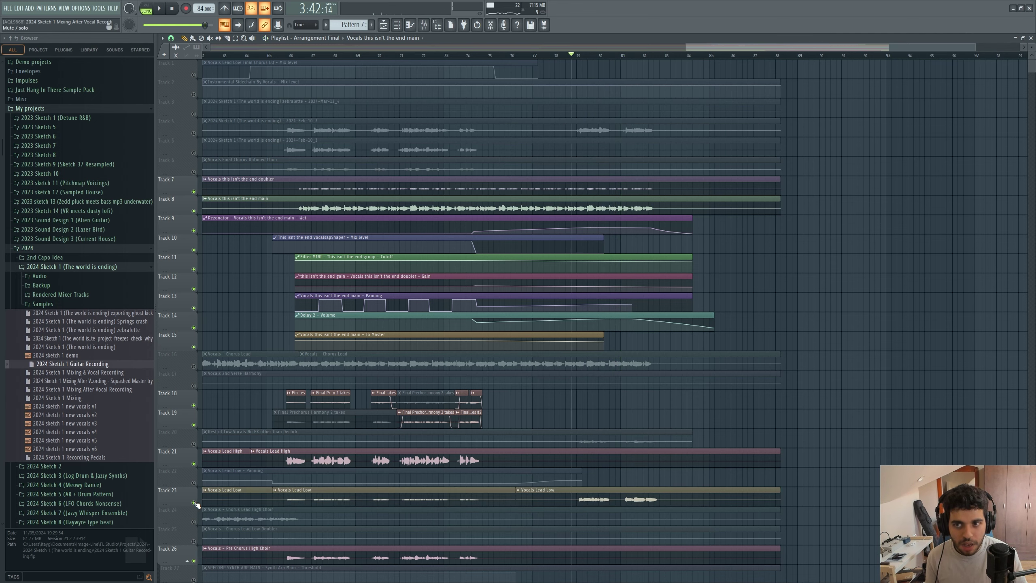
Restore all tracks, solo only Vocals Lead Low, and play the outro vocal from about bar 79.
drag(681, 49, 316, 49)
right_click(195, 230)
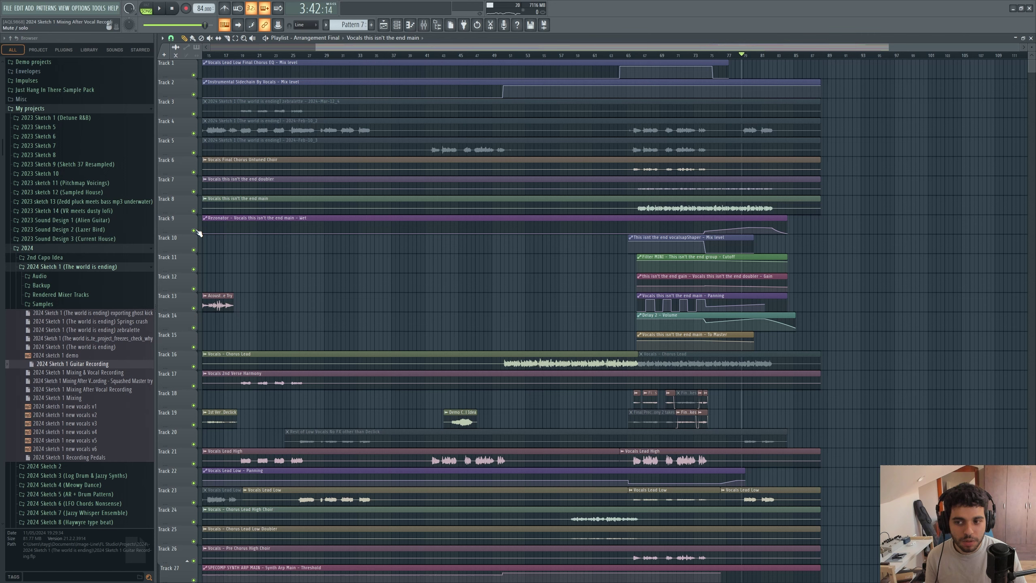
drag(706, 47, 800, 53)
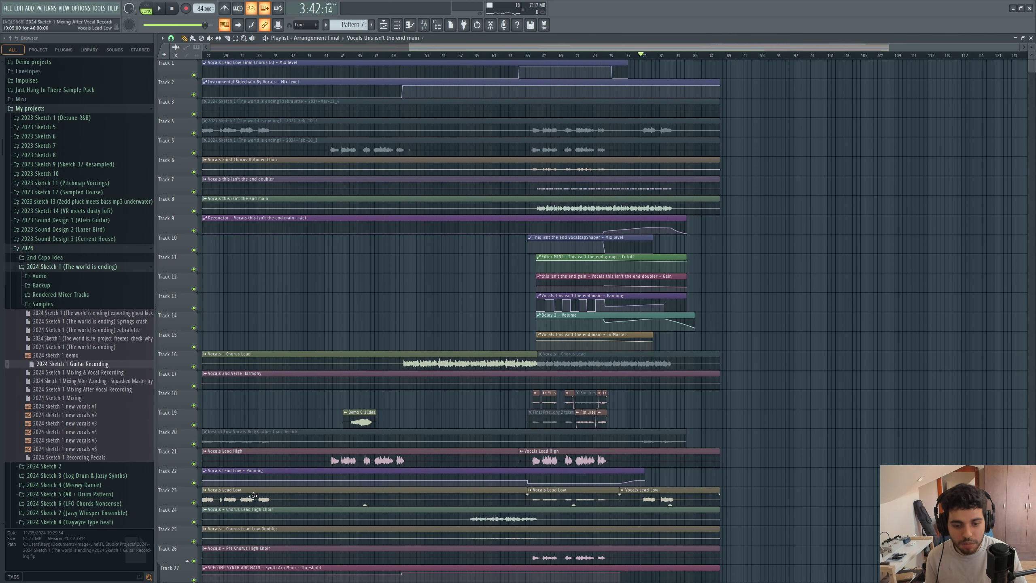
right_click(194, 503)
key(space)
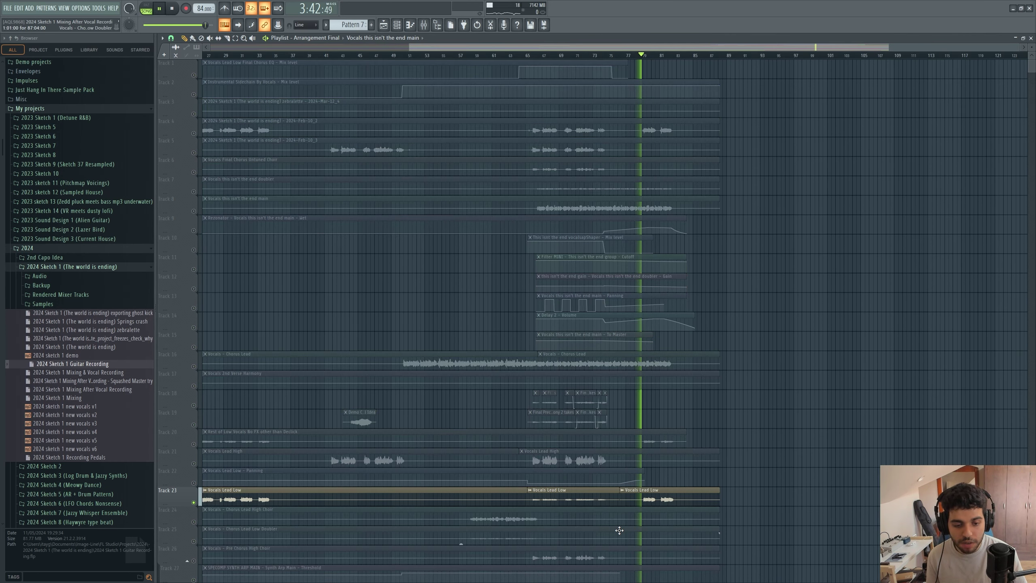
Restore all tracks and play the outro in the full mix while surveying the tracks down to Ending Gain, then stop.
right_click(194, 503)
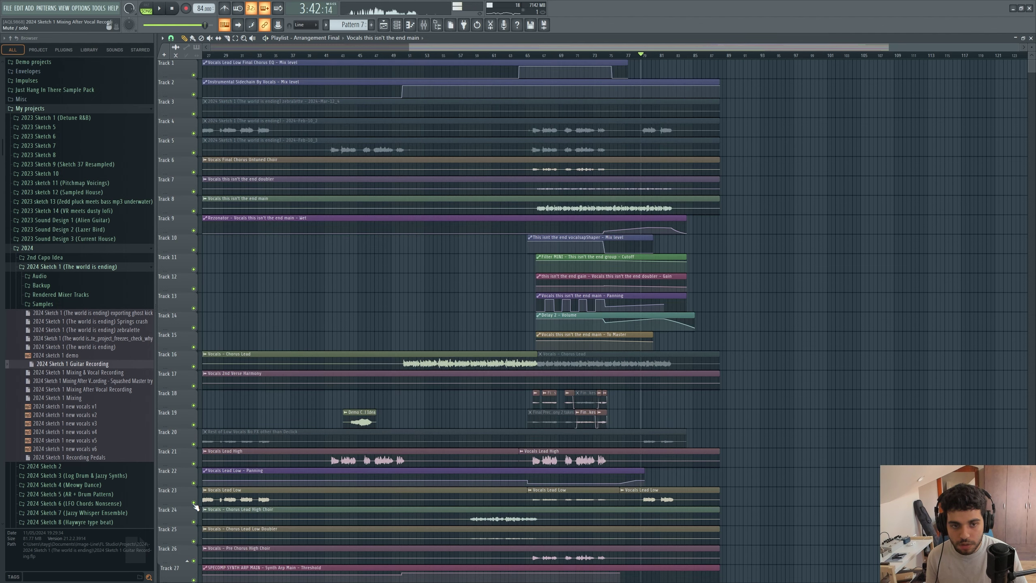
drag(508, 47, 633, 47)
scroll(517, 324, down, 3)
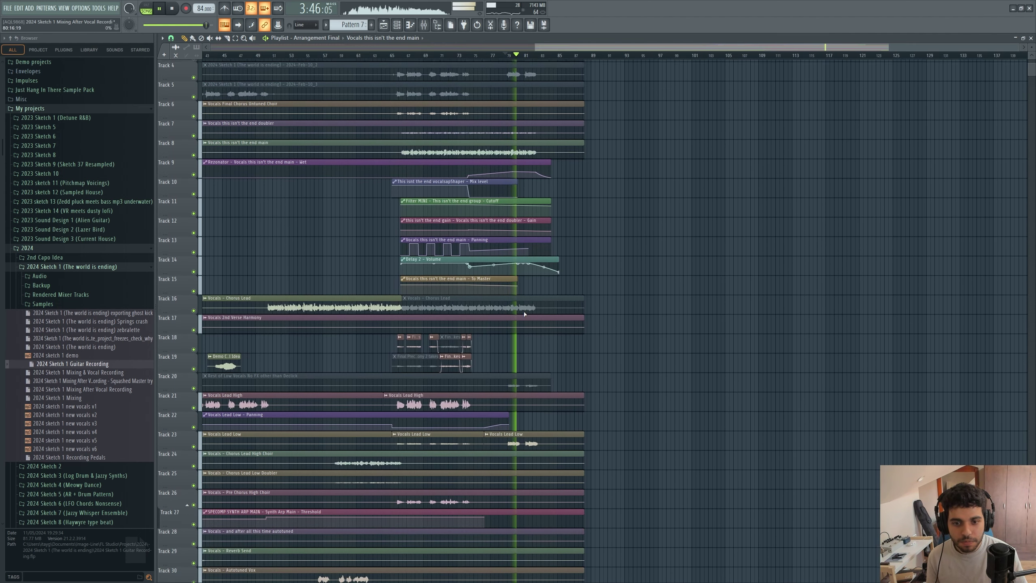
scroll(449, 319, down, 2)
scroll(531, 343, down, 3)
scroll(633, 369, down, 13)
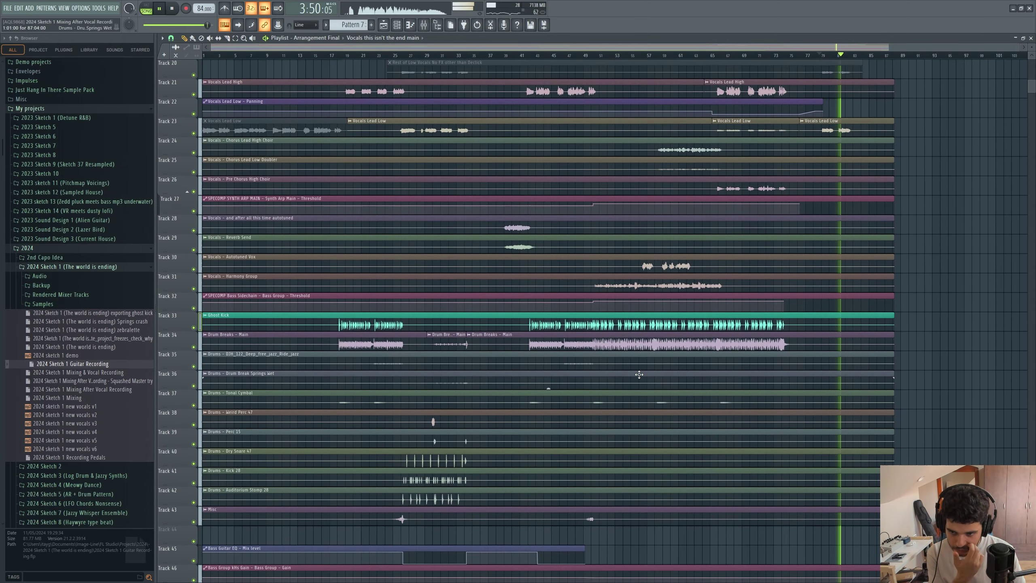
scroll(639, 374, down, 8)
scroll(571, 347, down, 9)
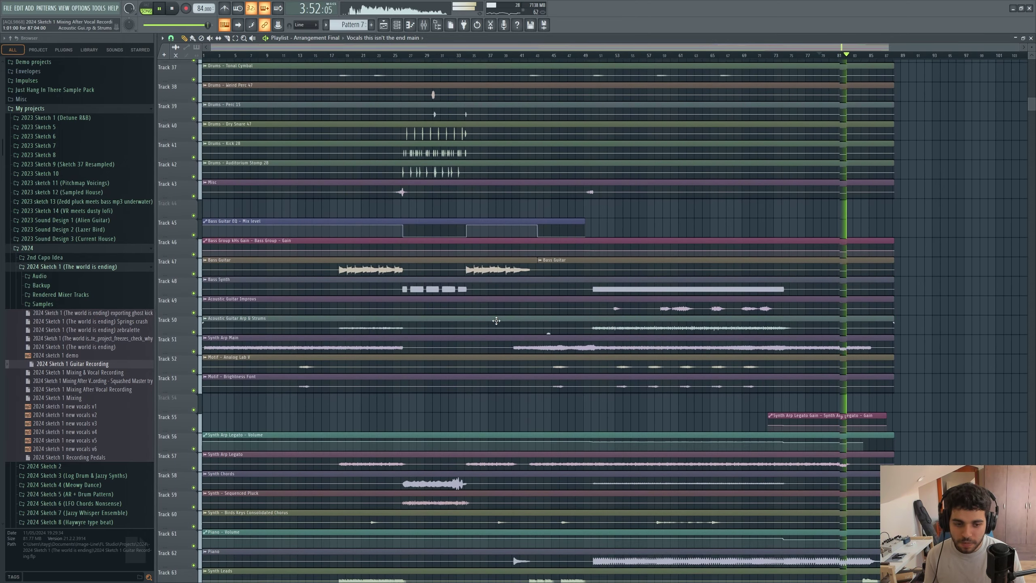
scroll(496, 321, down, 5)
scroll(500, 313, down, 5)
scroll(504, 304, down, 4)
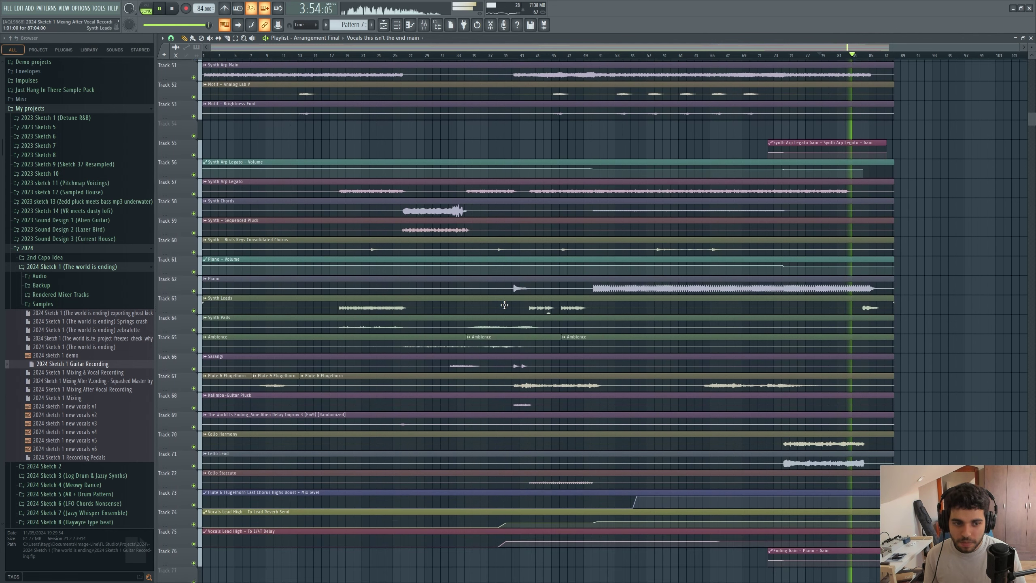
scroll(504, 304, down, 5)
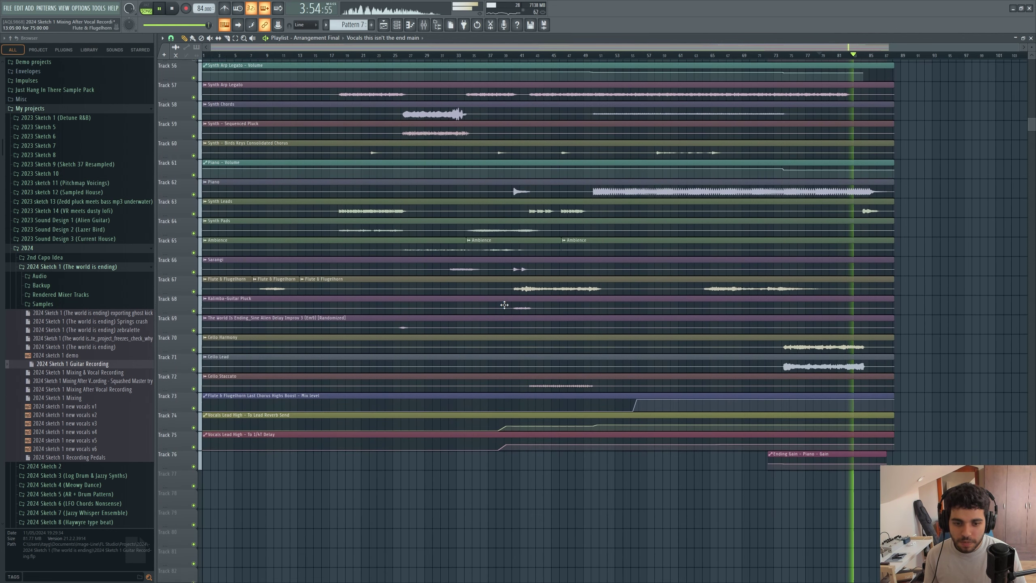
key(space)
Play the full mix from about bar 73 into the cello entry, then stop.
scroll(566, 346, up, 2)
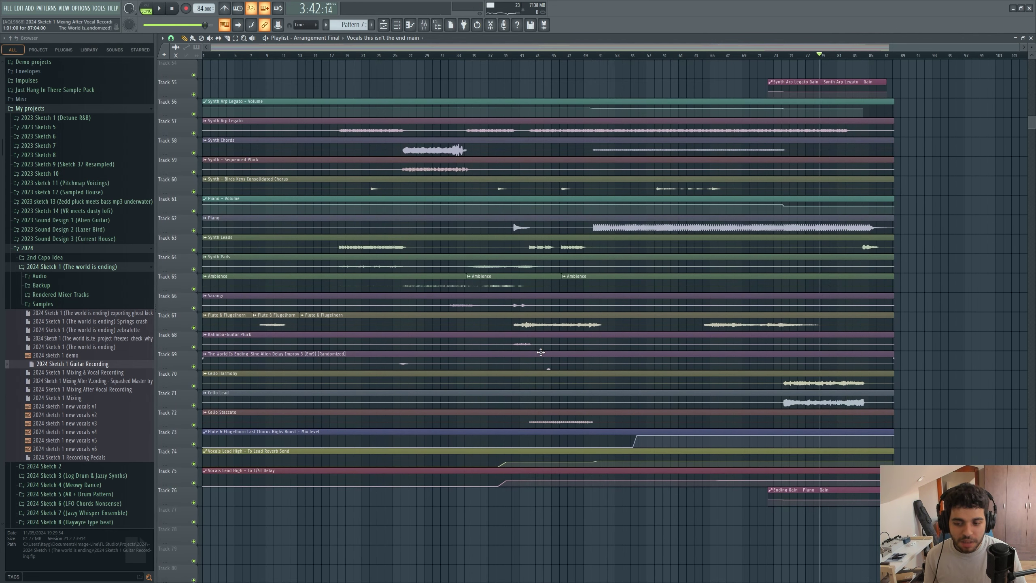
scroll(540, 351, up, 1)
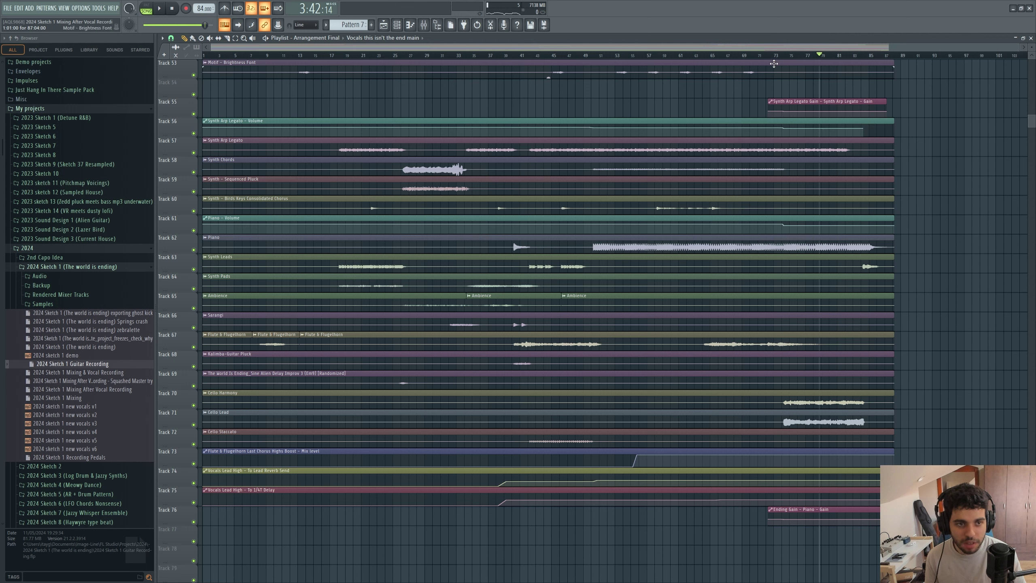
key(space)
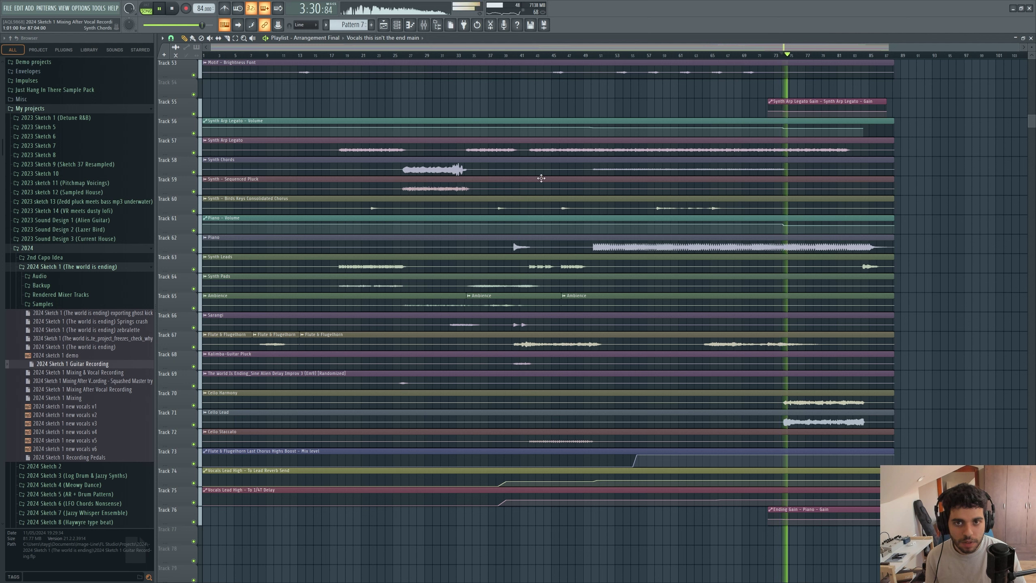
click(172, 8)
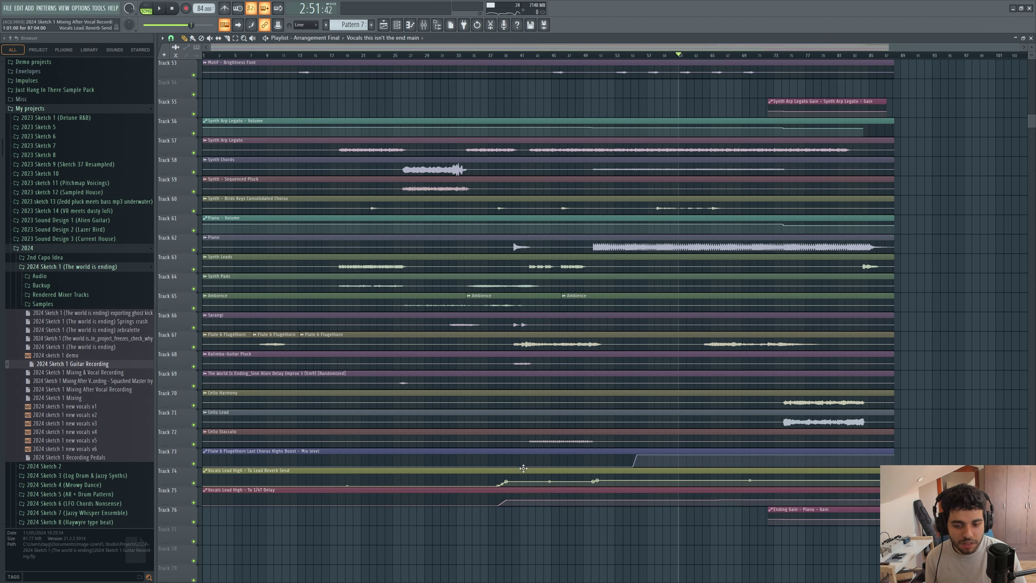
Shrink the playlist track height until the whole arrangement fits in view.
scroll(516, 474, up, 4)
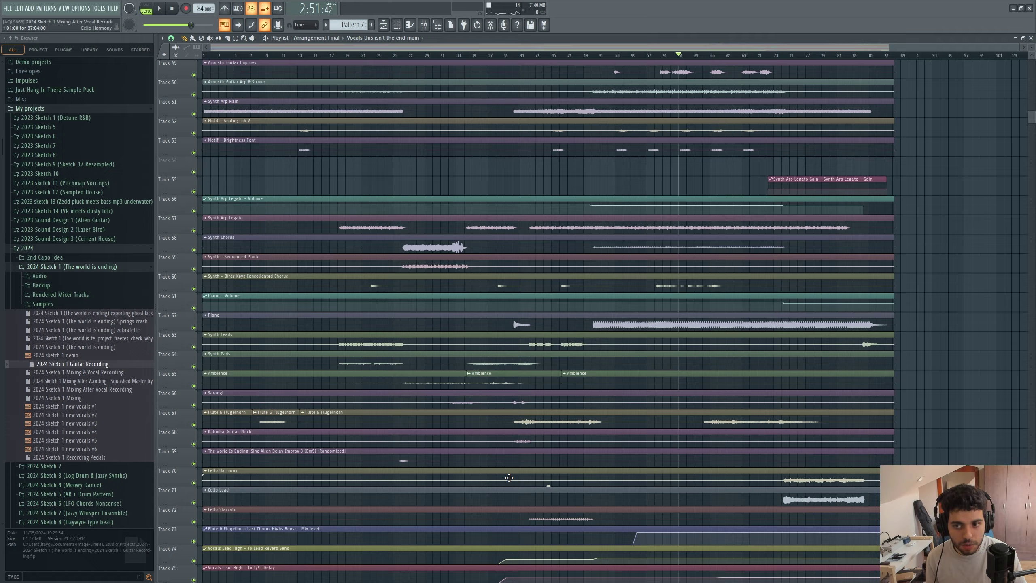
scroll(509, 477, up, 13)
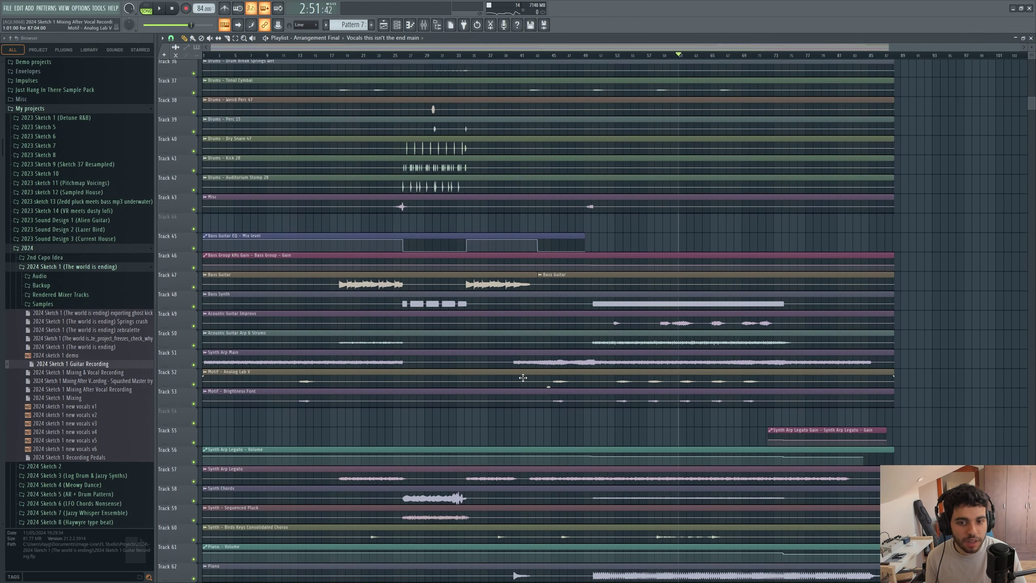
scroll(523, 378, up, 13)
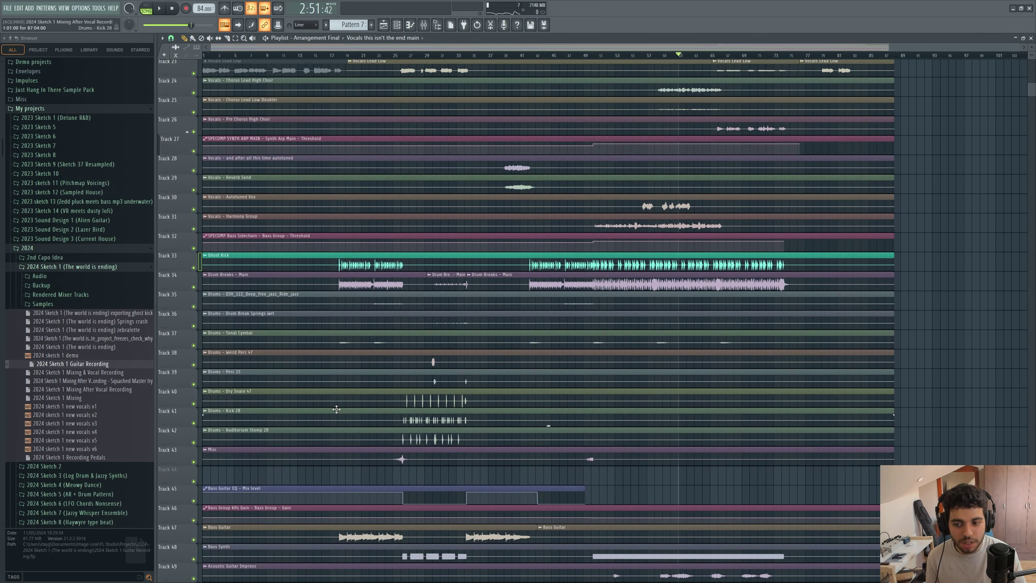
scroll(336, 408, up, 18)
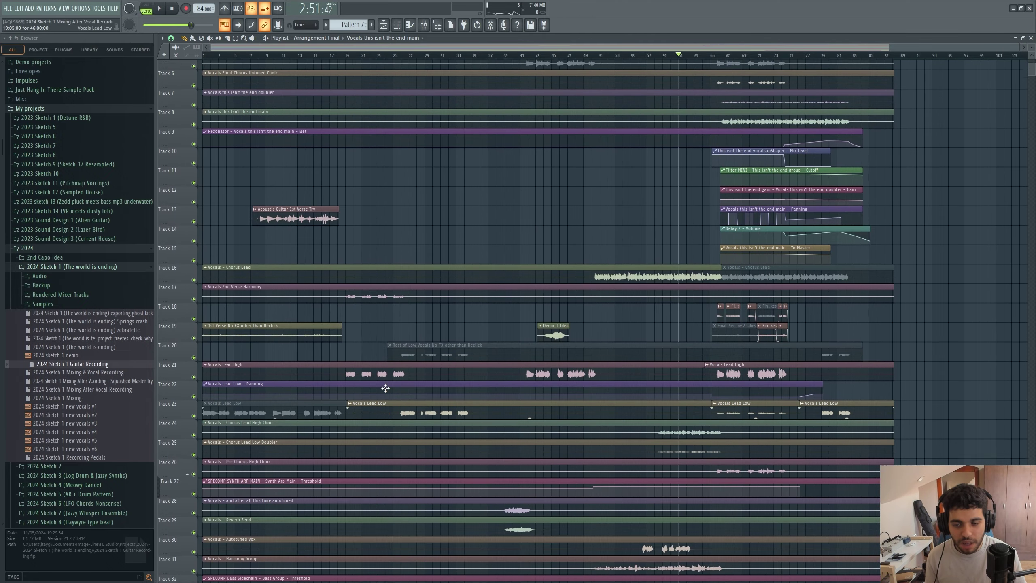
scroll(385, 388, up, 5)
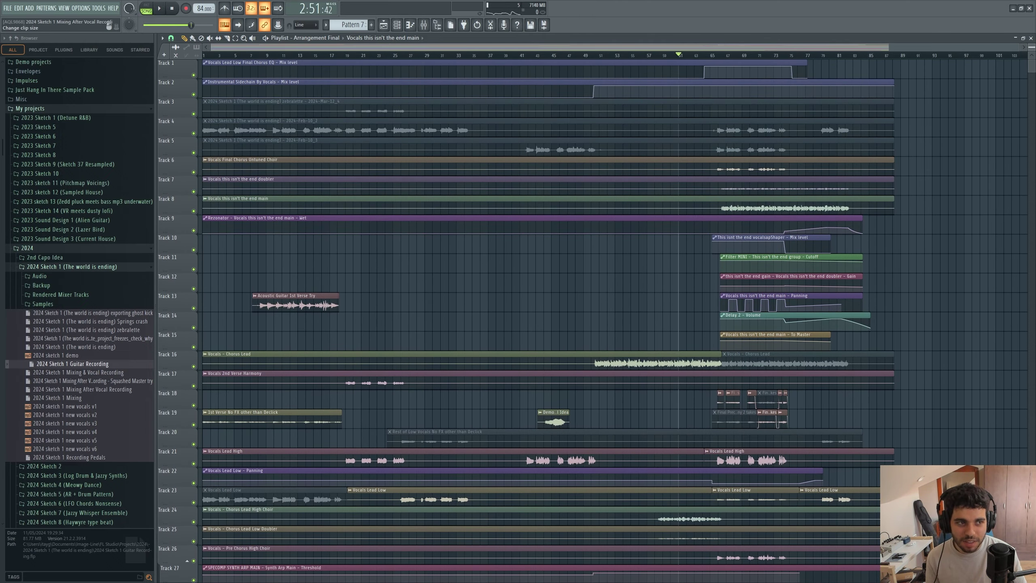
drag(1032, 48, 1024, 55)
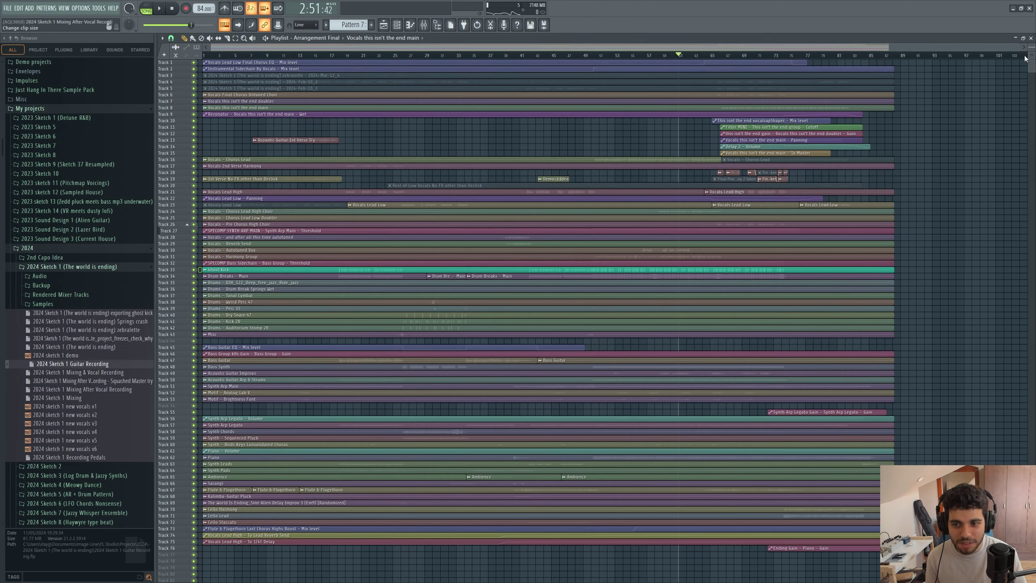
Open the mixer and examine the effects on the drum inserts and the Master.
click(433, 28)
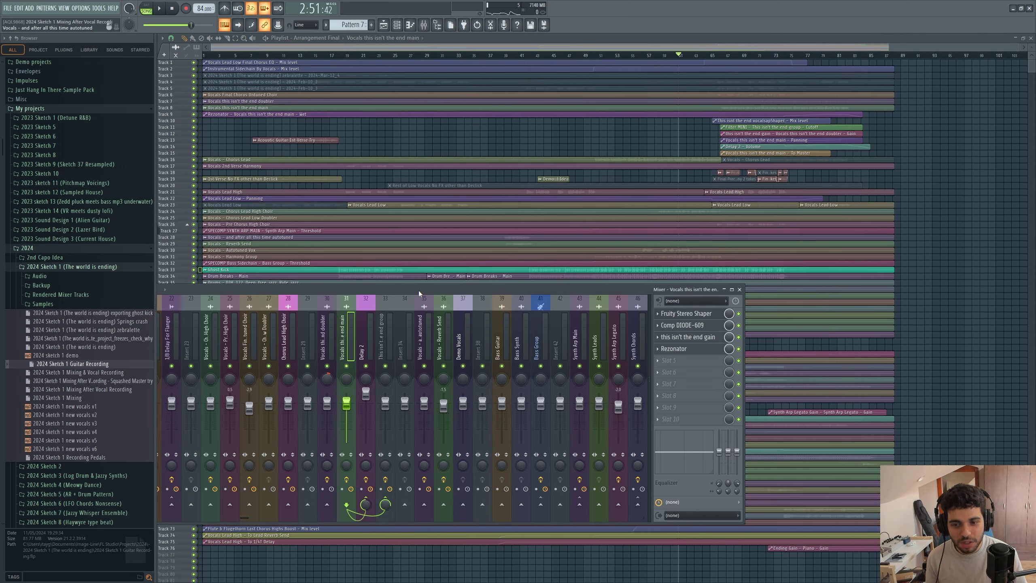
drag(418, 291, 302, 320)
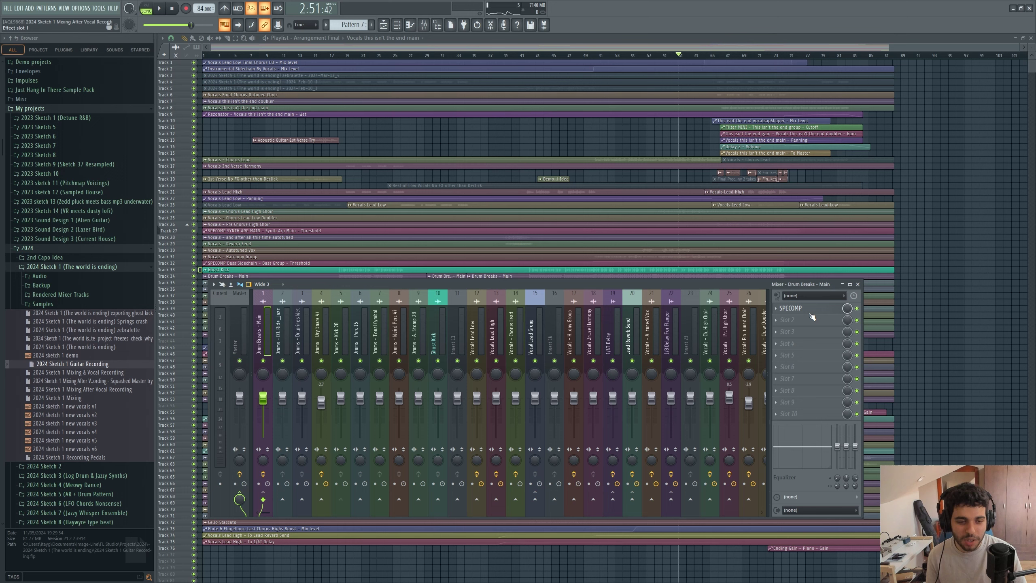
drag(296, 323, 374, 322)
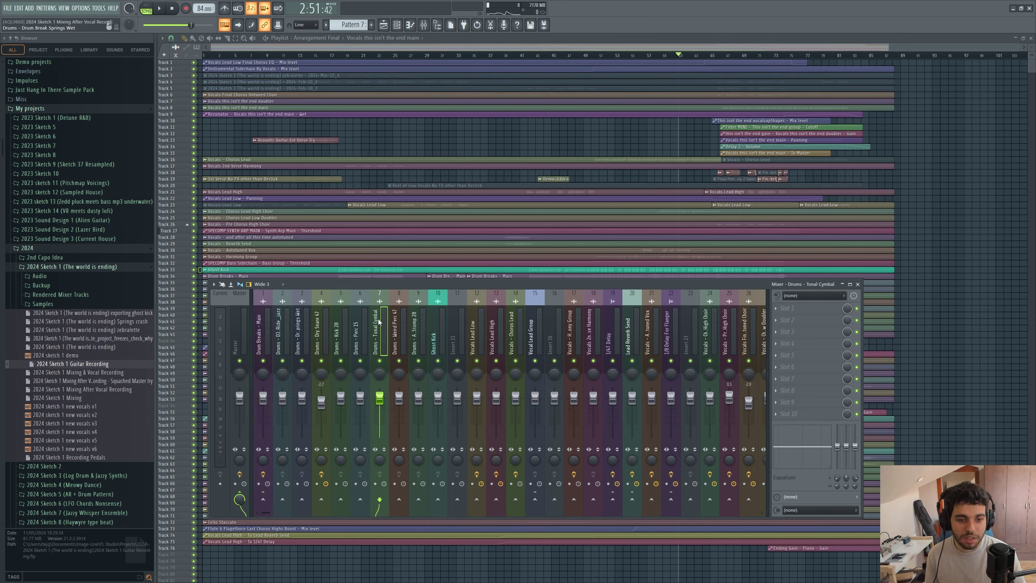
click(244, 321)
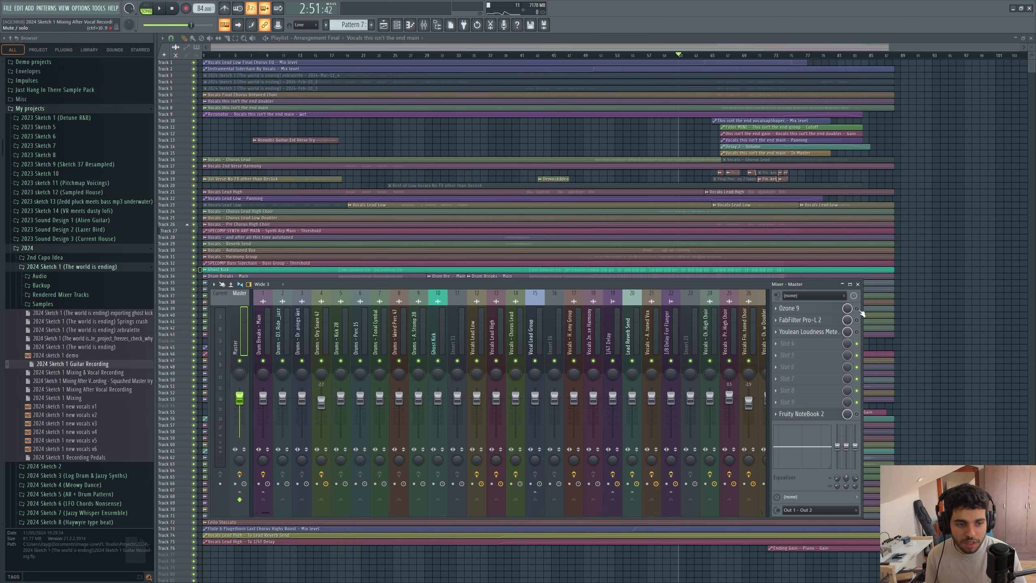
Play from about bar 61 with Youlean Loudness Meter 2 open, enable FabFilter Pro-L 2 and Ozone 9 on the Master, then stop.
key(space)
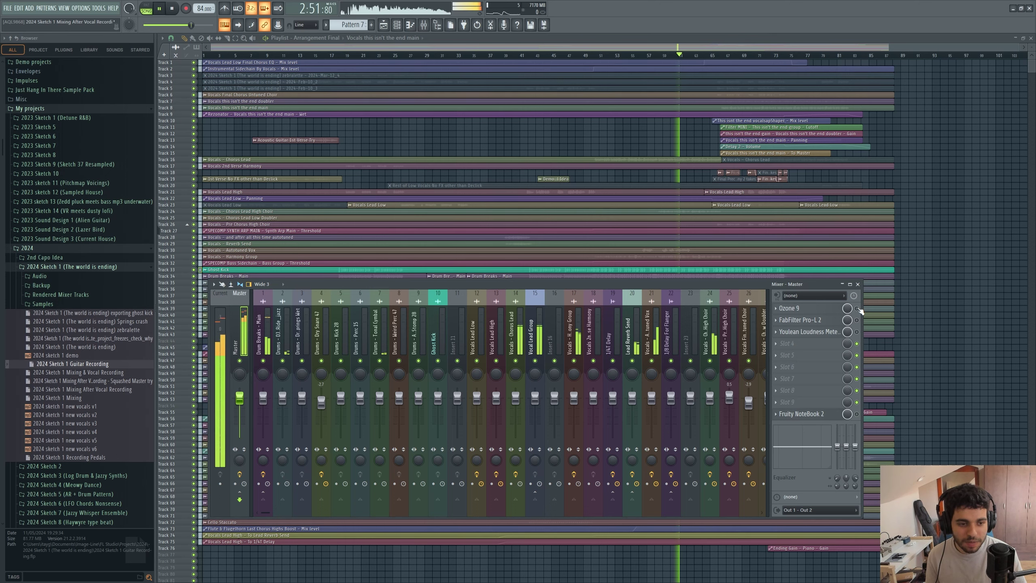
click(850, 328)
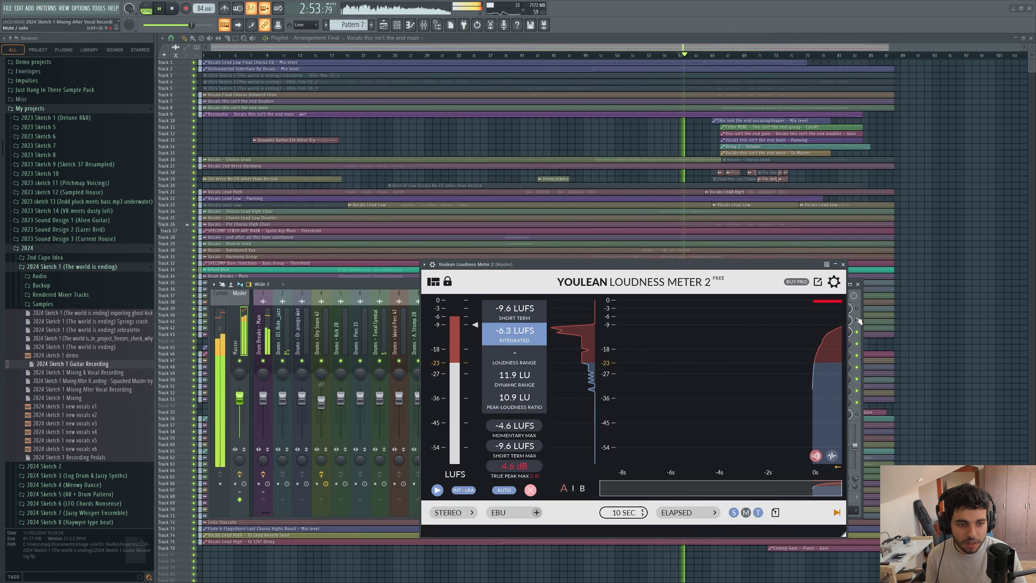
click(857, 320)
click(857, 309)
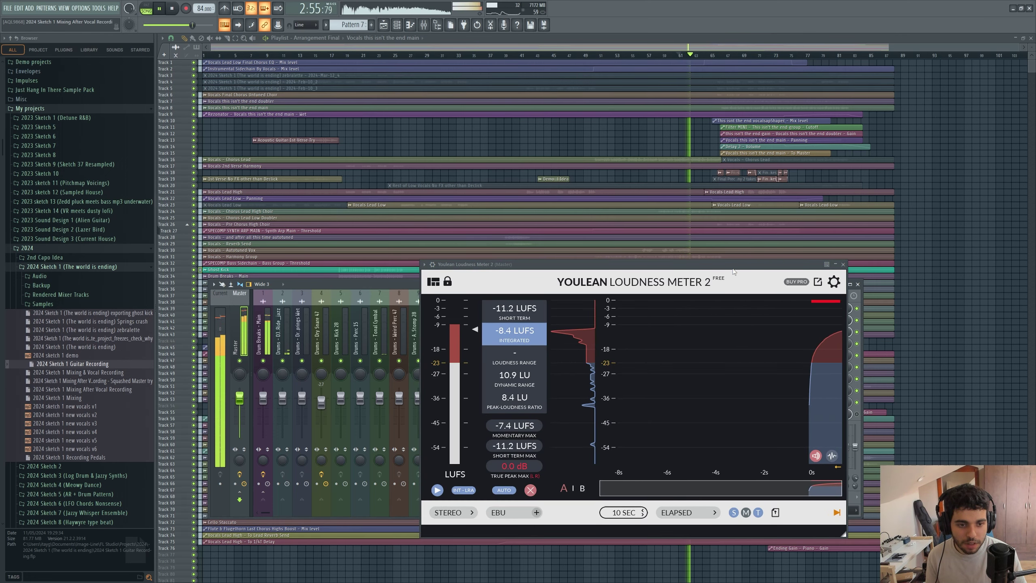
drag(730, 269, 588, 290)
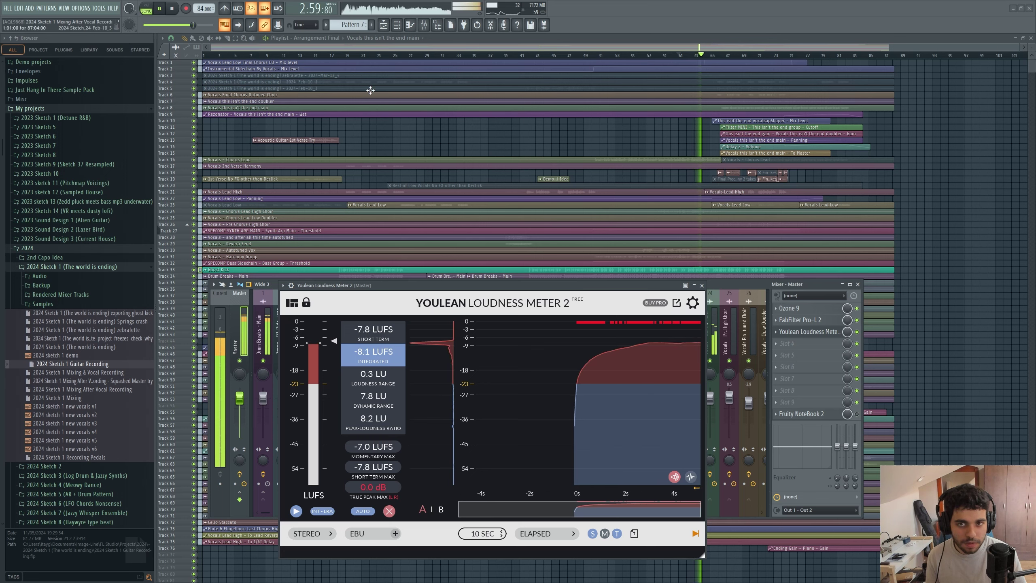
click(160, 11)
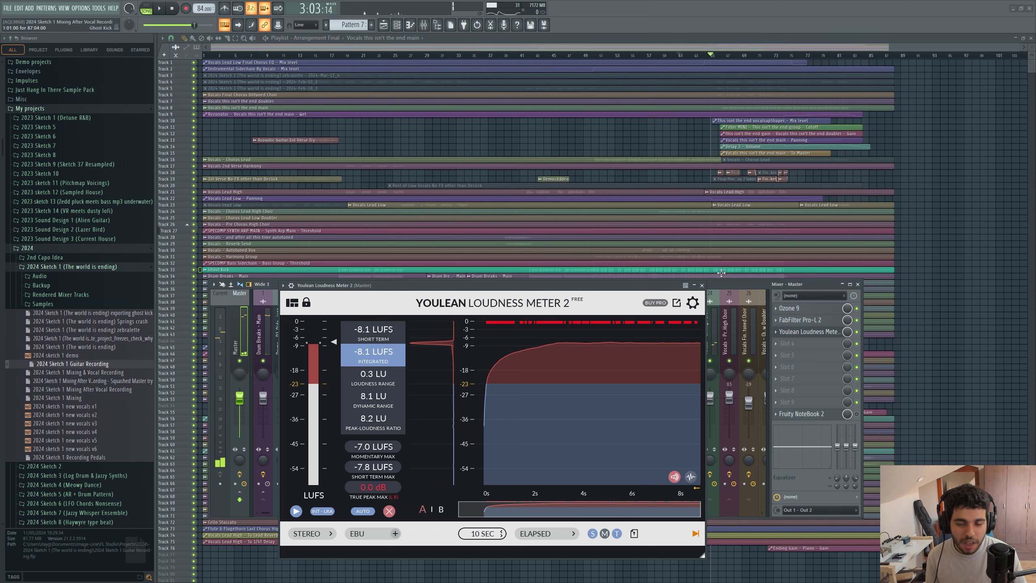
Solo the Flute & Flugelhorn track and play it around bar 47, then stop.
drag(659, 287, 653, 310)
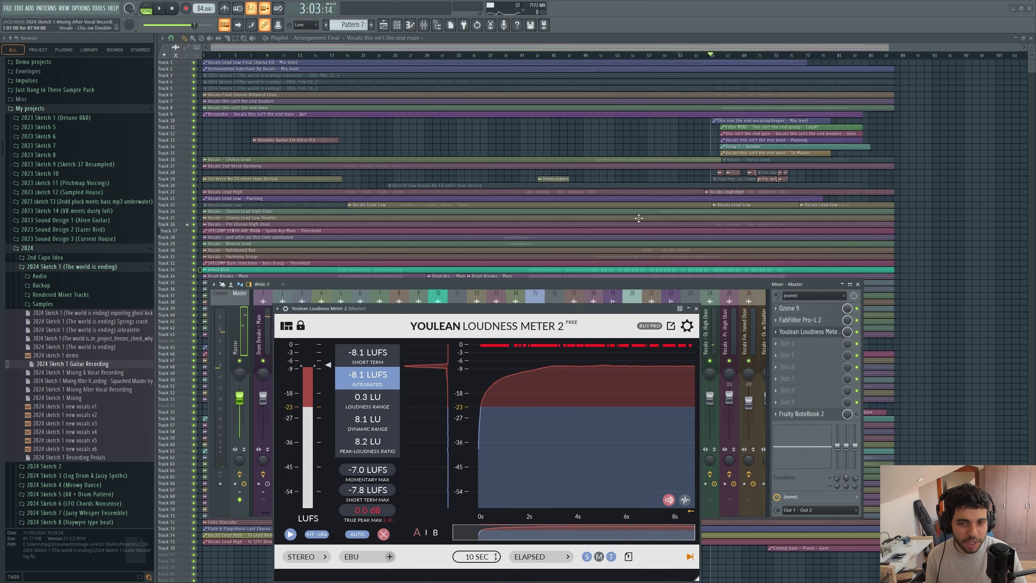
click(515, 47)
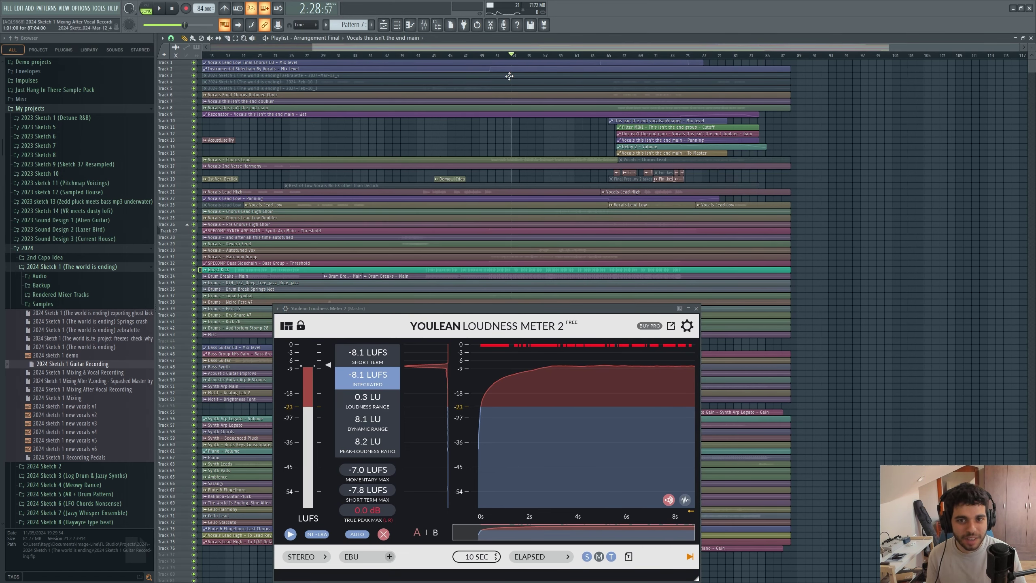
scroll(506, 175, down, 10)
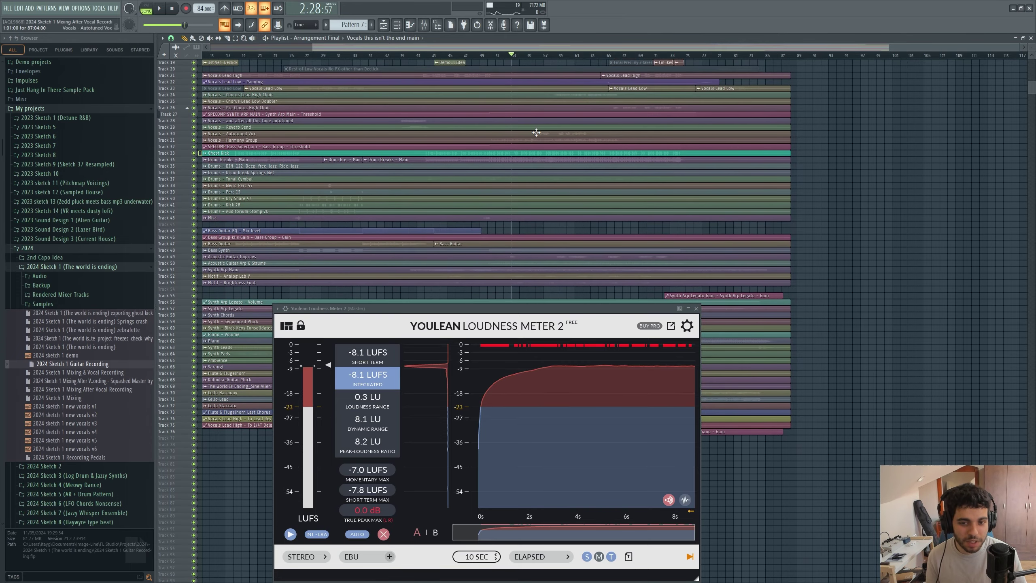
scroll(538, 142, down, 4)
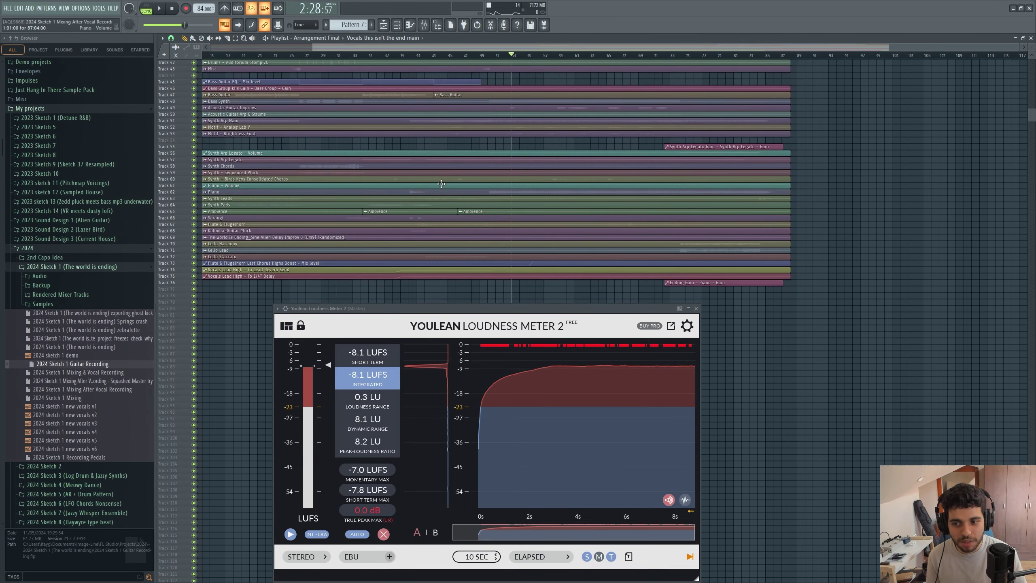
right_click(194, 224)
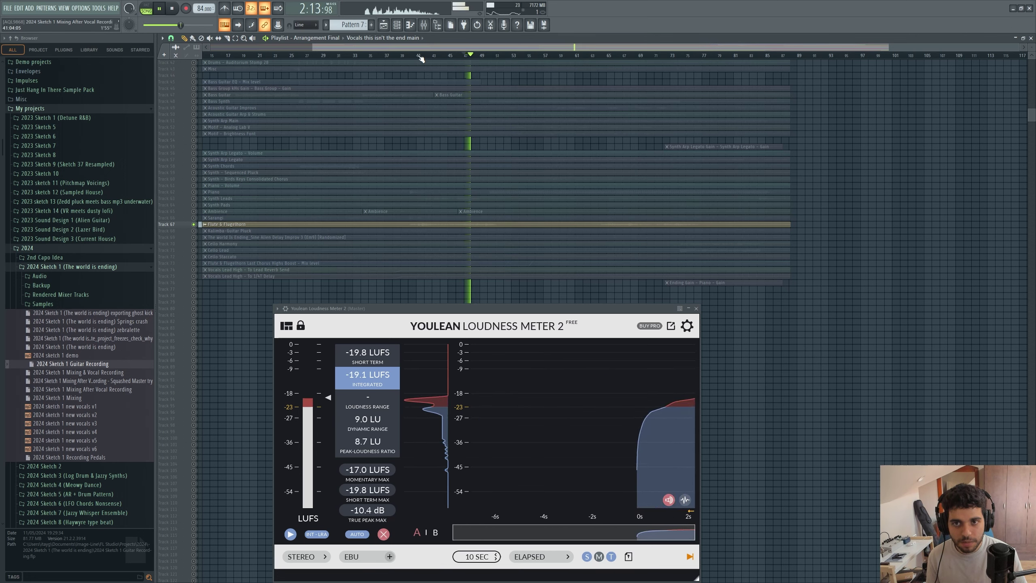
click(160, 11)
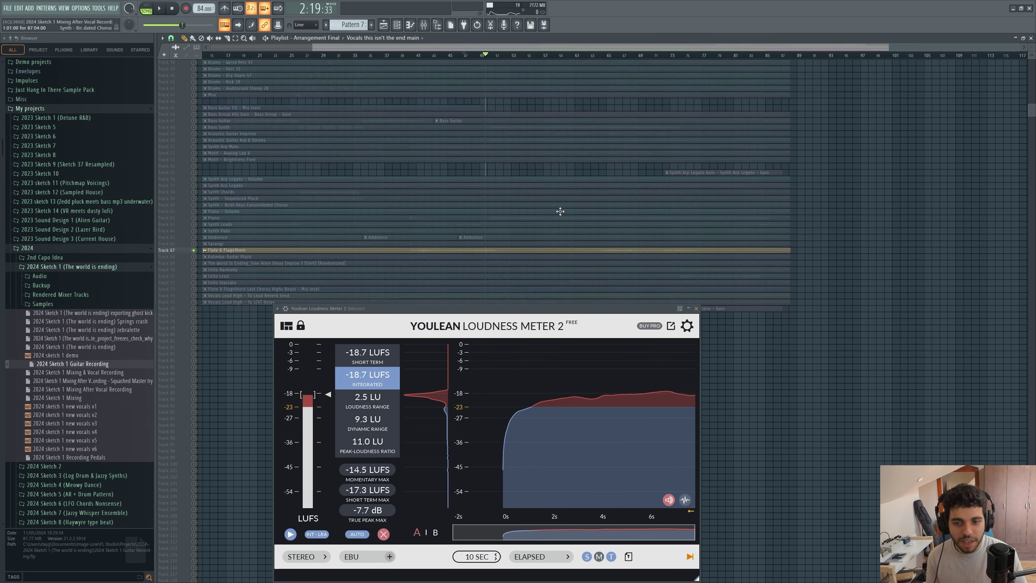
Unsolo Flute & Flugelhorn so that all playlist tracks are active again.
scroll(543, 291, up, 2)
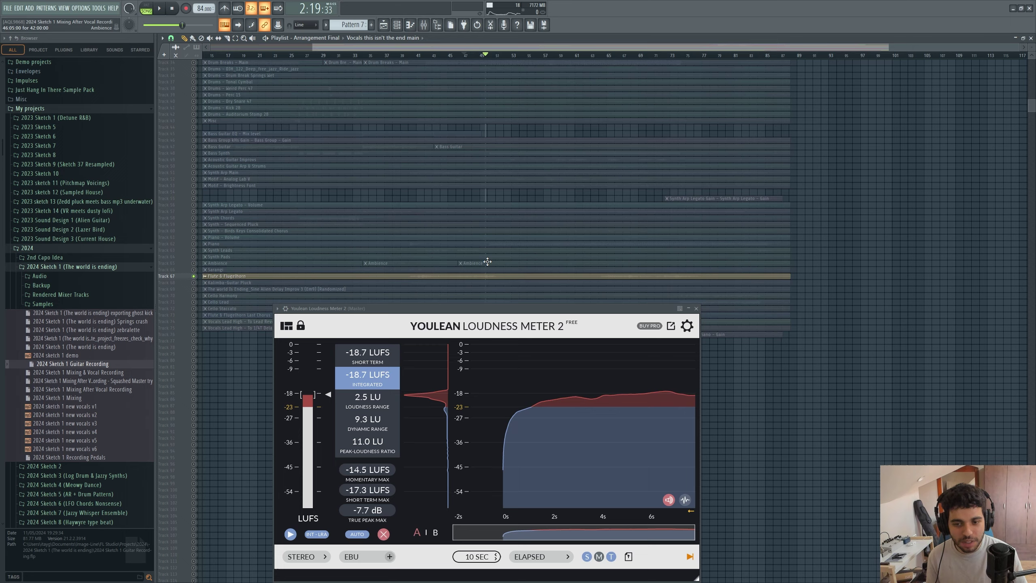
scroll(487, 261, up, 1)
ctrl+click(194, 309)
scroll(813, 157, up, 5)
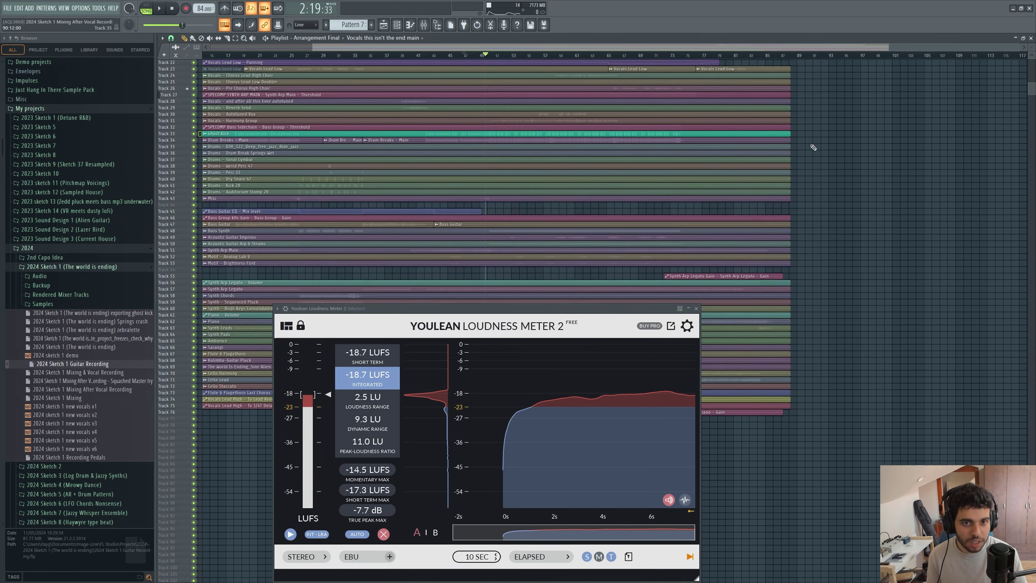
scroll(823, 165, up, 1)
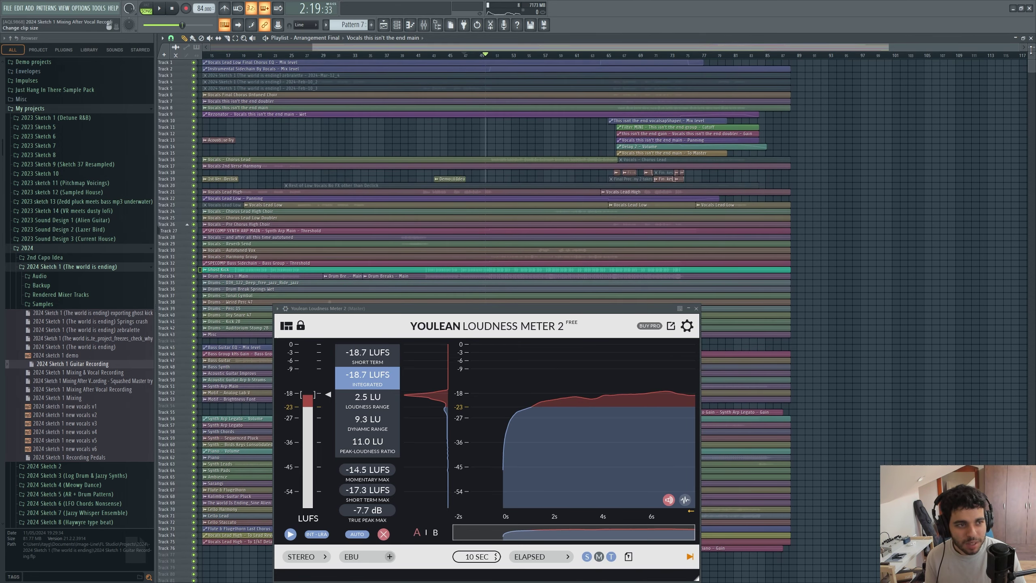
Enlarge the playlist track height and close the loudness meter.
drag(1031, 49, 1030, 31)
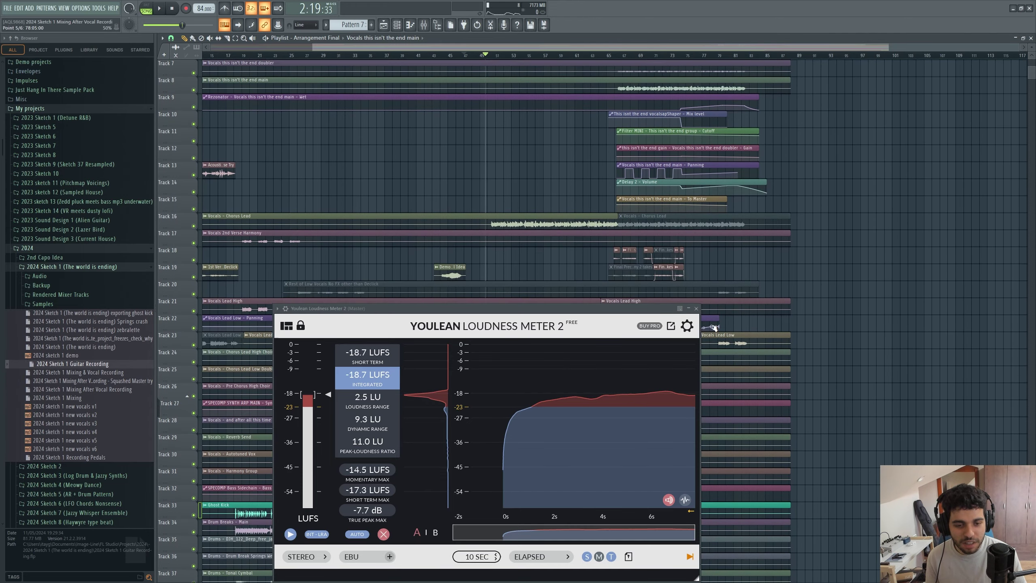
click(696, 308)
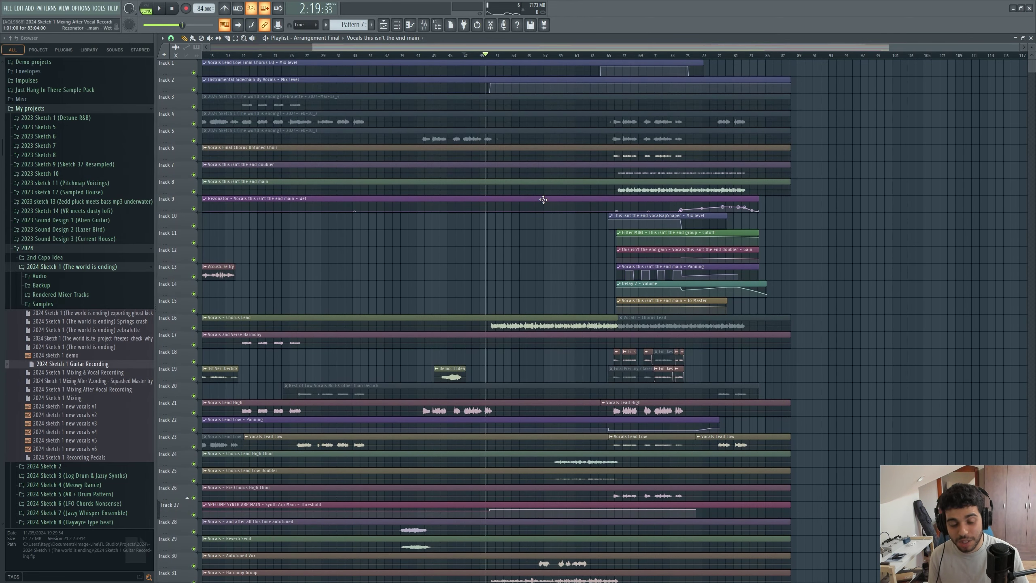
scroll(539, 206, left, 4)
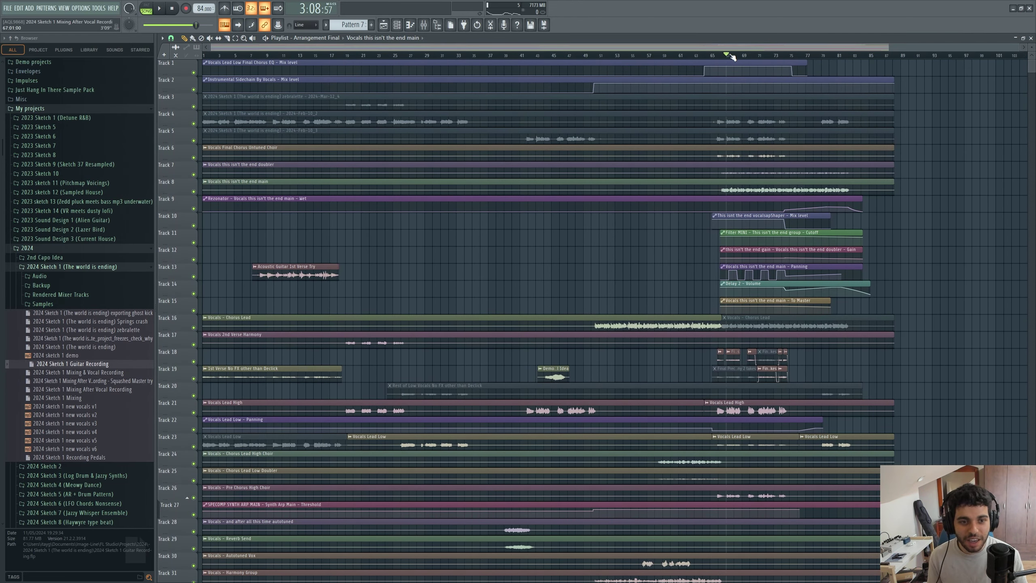